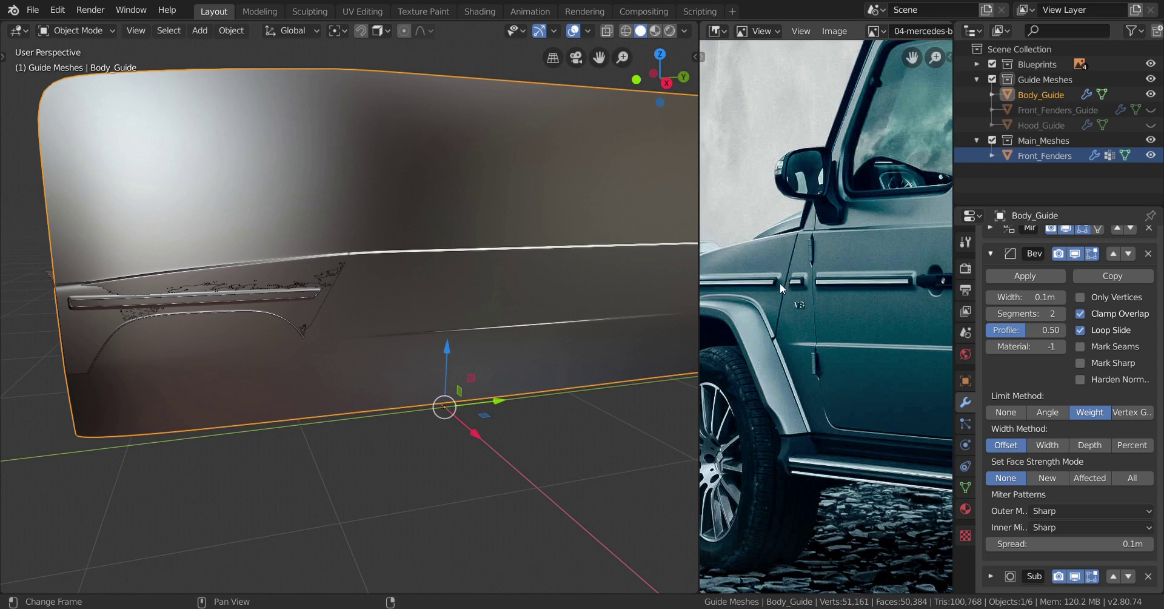
Show the body guide in right orthographic view with wireframe shading over the side blueprint
{"action": "scroll", "coordinate": [380, 314], "scroll_direction": "down", "scroll_amount": 2}
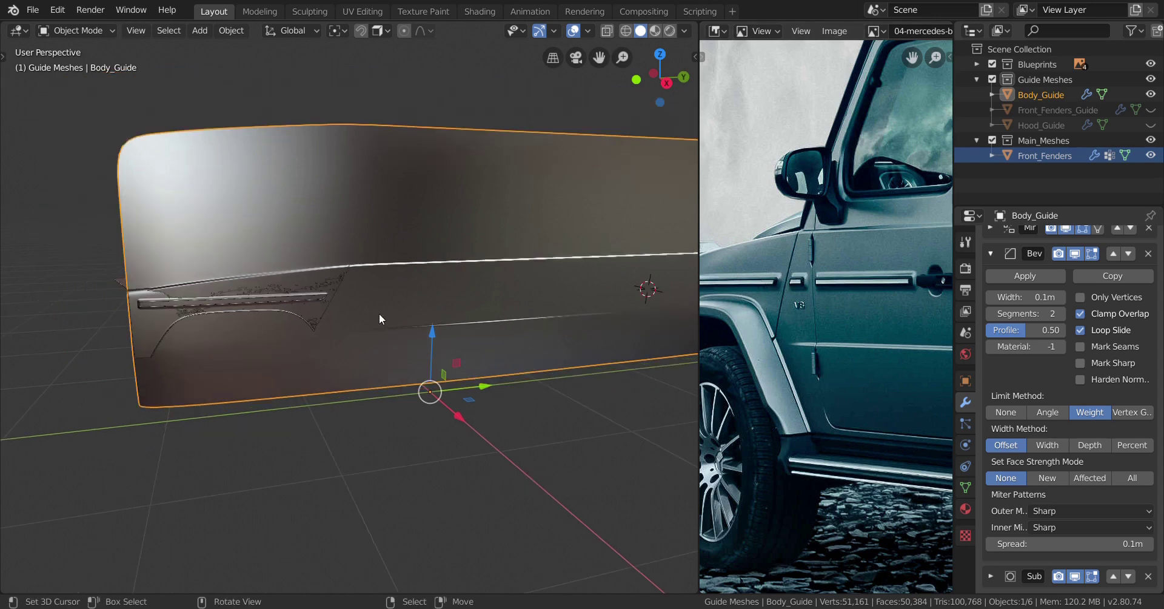
{"action": "scroll", "coordinate": [380, 314], "scroll_direction": "up", "scroll_amount": 4}
{"action": "scroll", "coordinate": [359, 275], "scroll_direction": "down", "scroll_amount": 4}
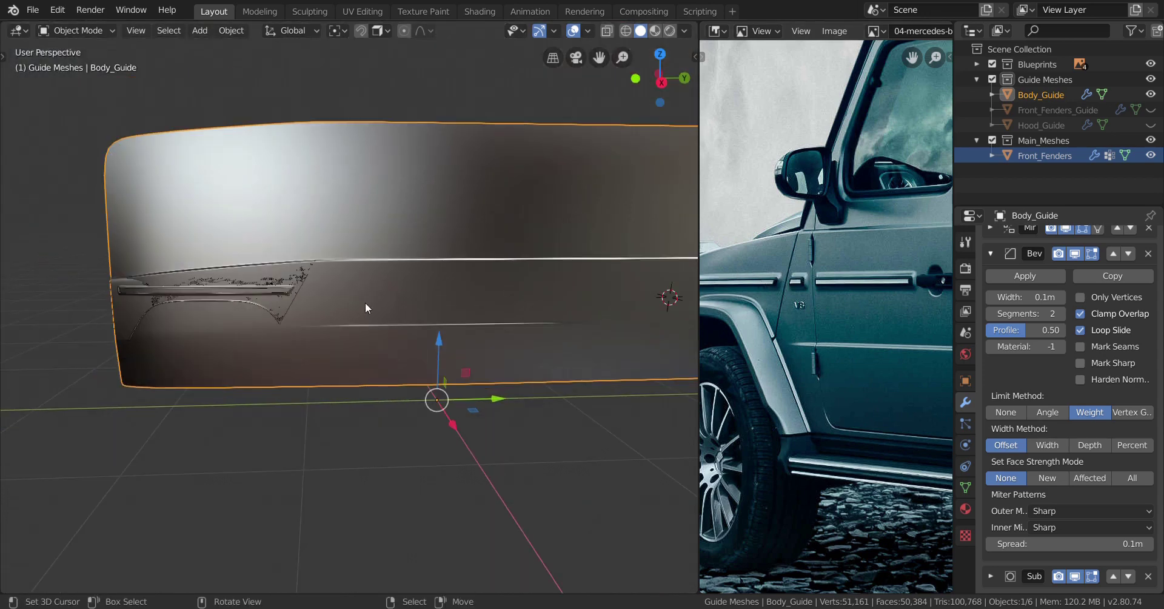
{"action": "key", "text": "KP_3"}
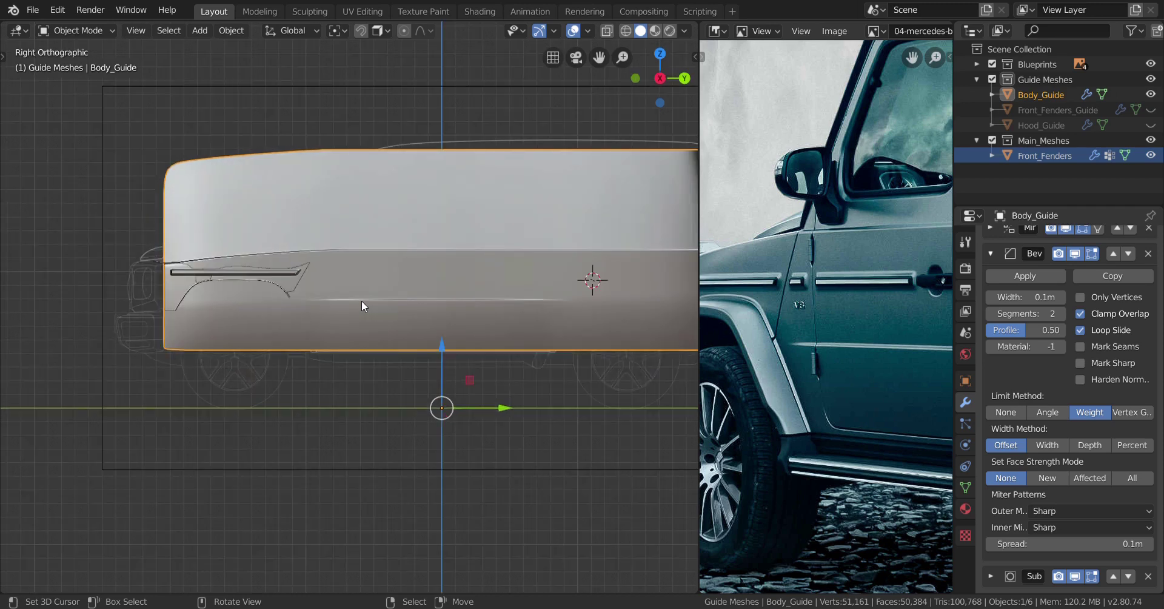
{"action": "key", "text": "z"}
{"action": "left_click", "coordinate": [228, 318]}
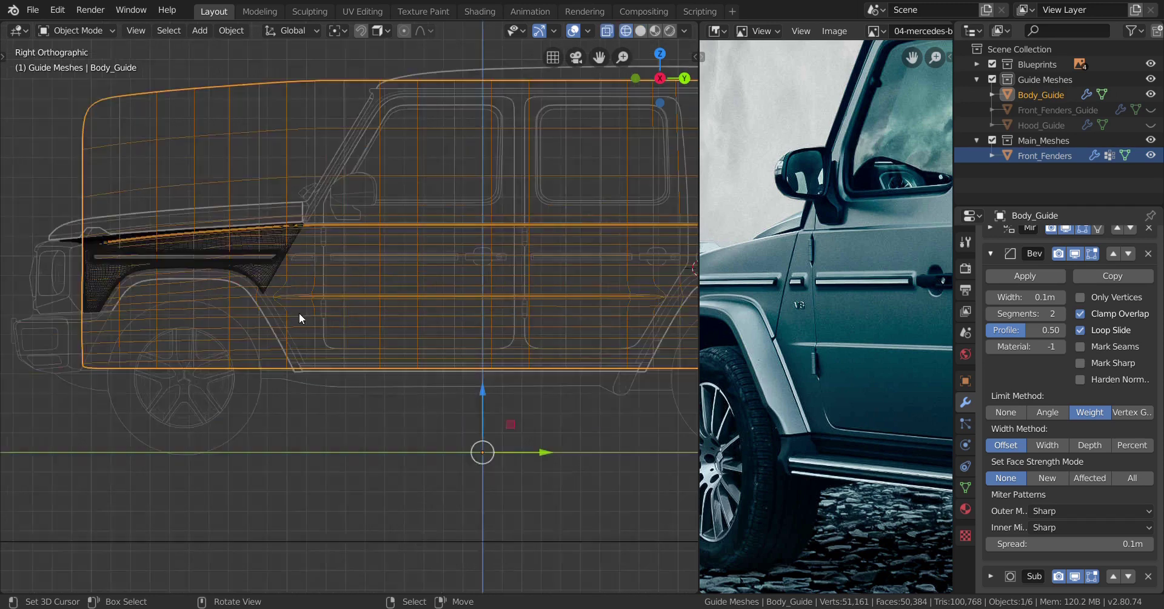
{"action": "scroll", "coordinate": [315, 268], "scroll_direction": "up", "scroll_amount": 3}
{"action": "scroll", "coordinate": [392, 290], "scroll_direction": "down", "scroll_amount": 3}
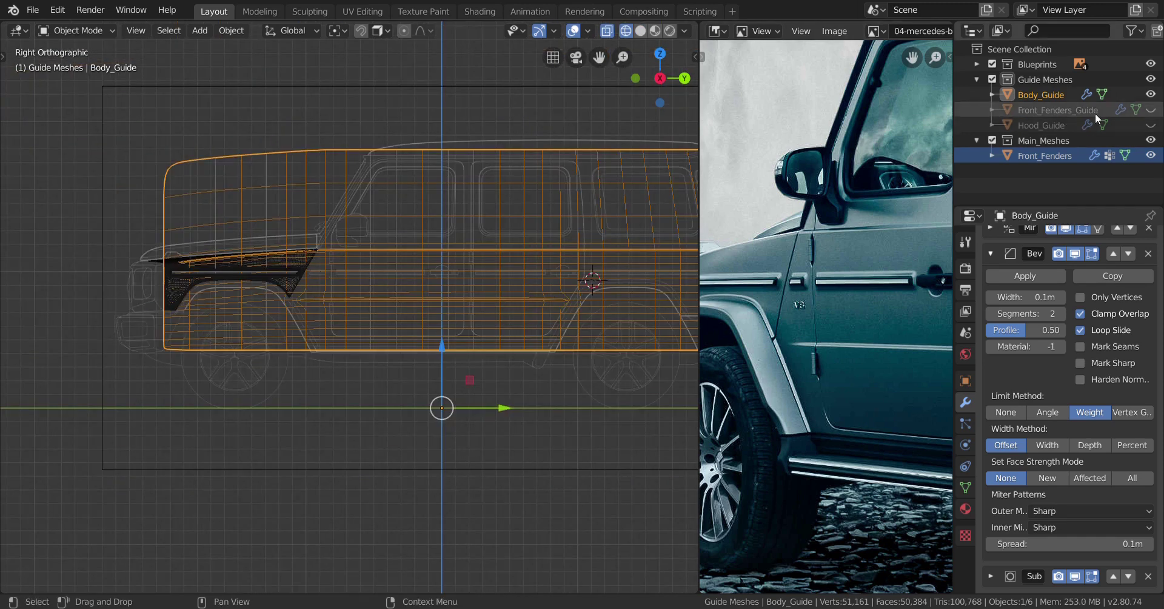
{"action": "scroll", "coordinate": [379, 293], "scroll_direction": "up", "scroll_amount": 2}
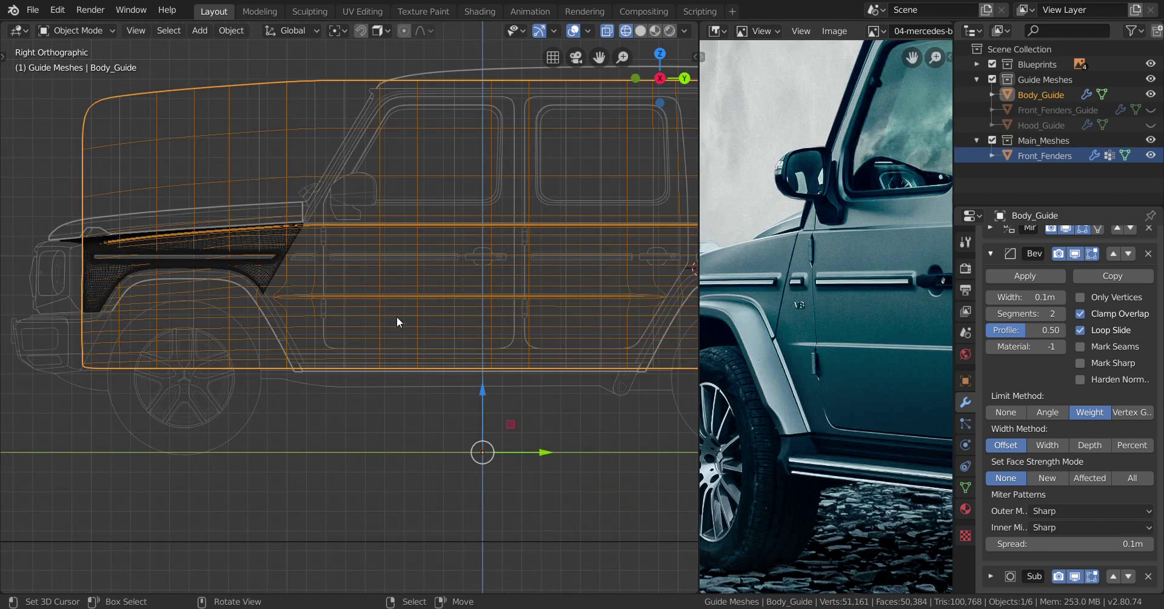
Hide Body_Guide and Front_Fenders so only the side blueprint lines remain
{"action": "key", "text": "h"}
{"action": "left_click", "coordinate": [254, 276]}
{"action": "key", "text": "h"}
{"action": "scroll", "coordinate": [327, 269], "scroll_direction": "up", "scroll_amount": 3}
{"action": "middle_click_drag", "start_coordinate": [345, 267], "coordinate": [357, 289], "text": "shift"}
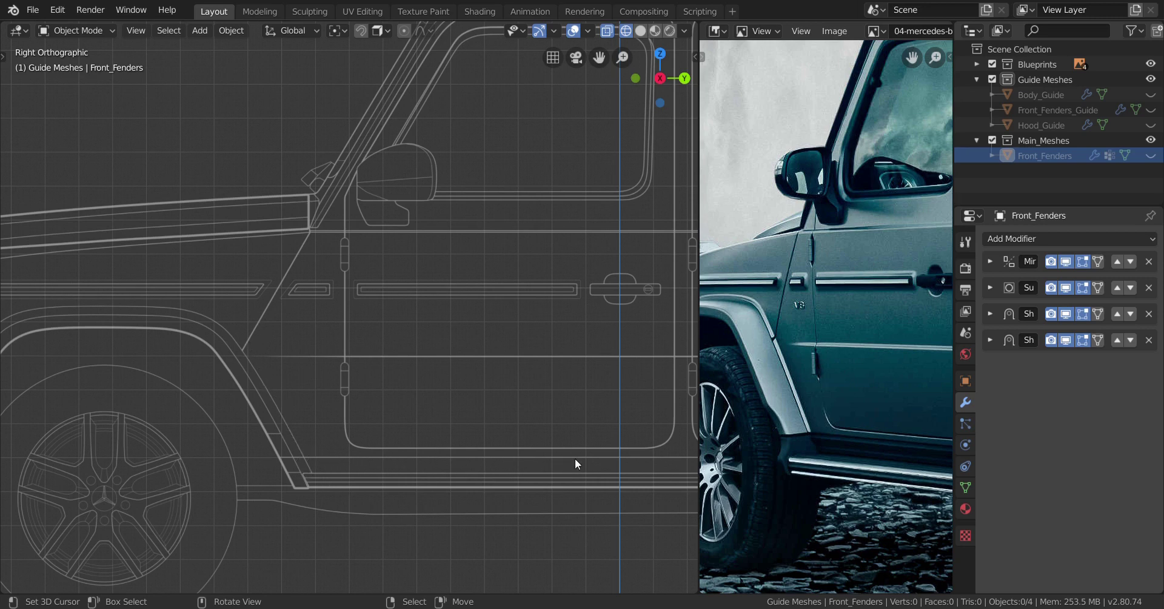
Examine the side blueprint and the reference photo's body panels from the front doors to the rear corner
{"action": "scroll", "coordinate": [494, 425], "scroll_direction": "down", "scroll_amount": 5}
{"action": "scroll", "coordinate": [286, 405], "scroll_direction": "up", "scroll_amount": 1}
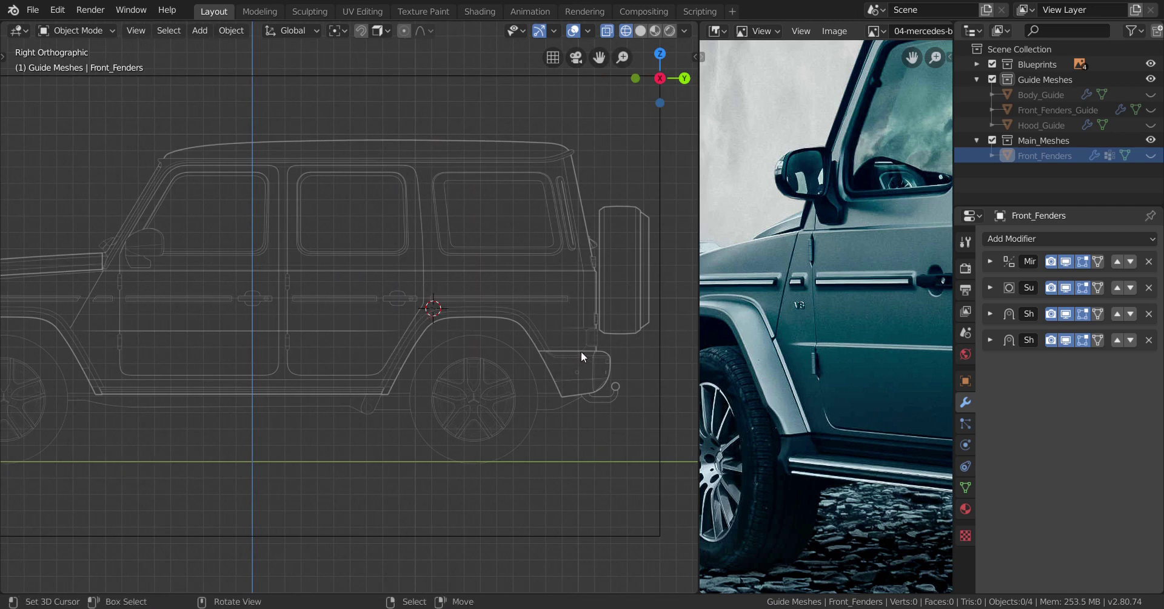
{"action": "left_click_drag", "start_coordinate": [767, 259], "coordinate": [704, 325]}
{"action": "left_click_drag", "start_coordinate": [849, 338], "coordinate": [823, 357]}
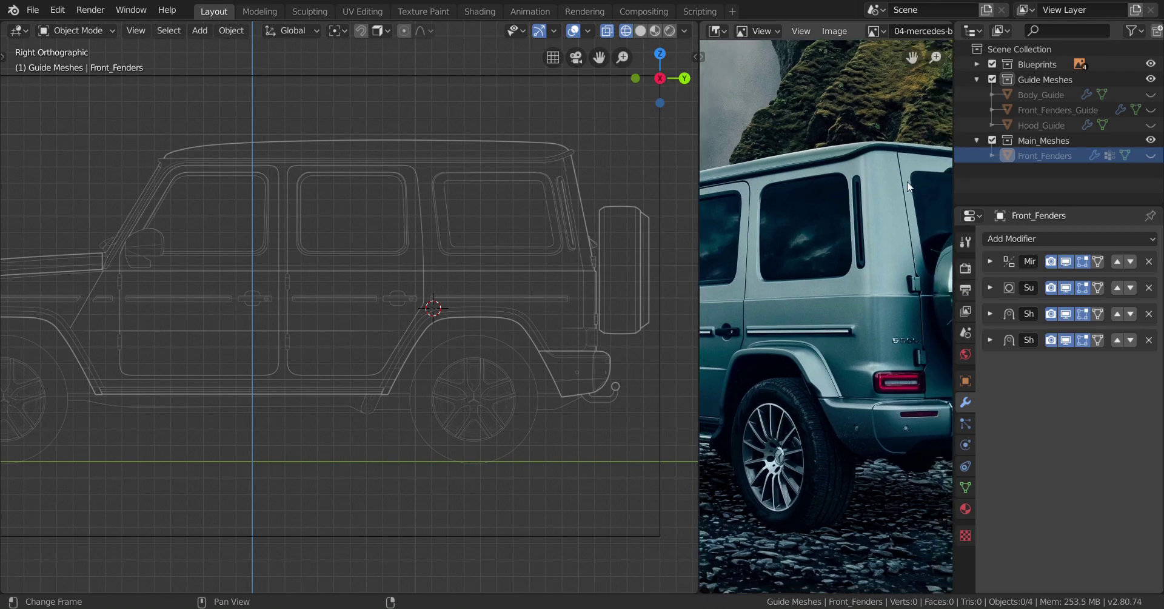
{"action": "left_click_drag", "start_coordinate": [752, 179], "coordinate": [750, 283]}
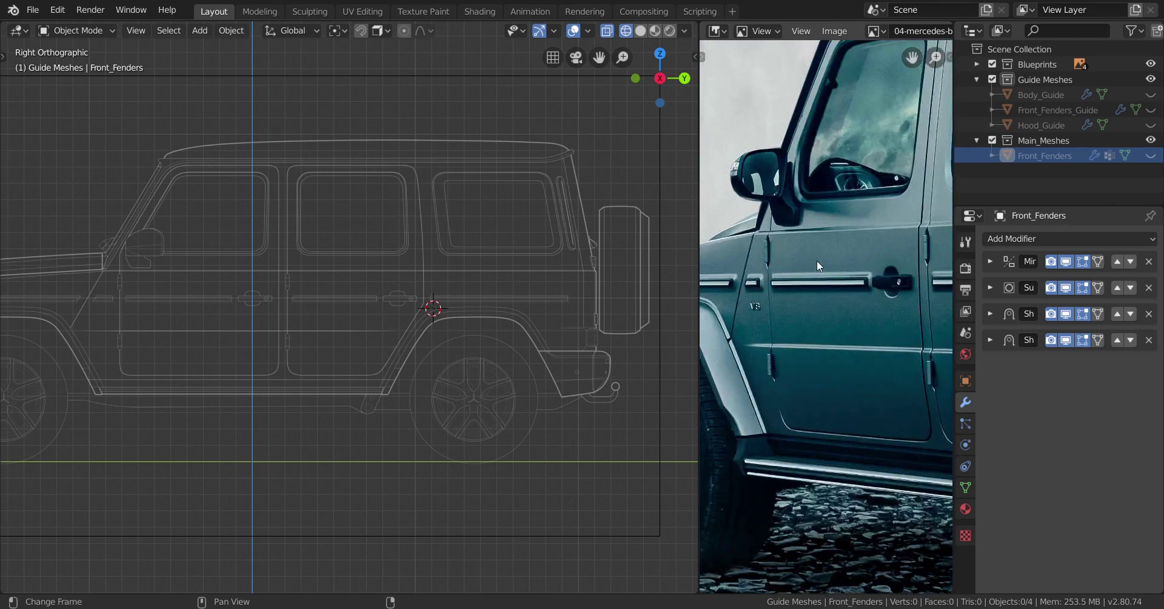
{"action": "left_click_drag", "start_coordinate": [816, 278], "coordinate": [730, 296]}
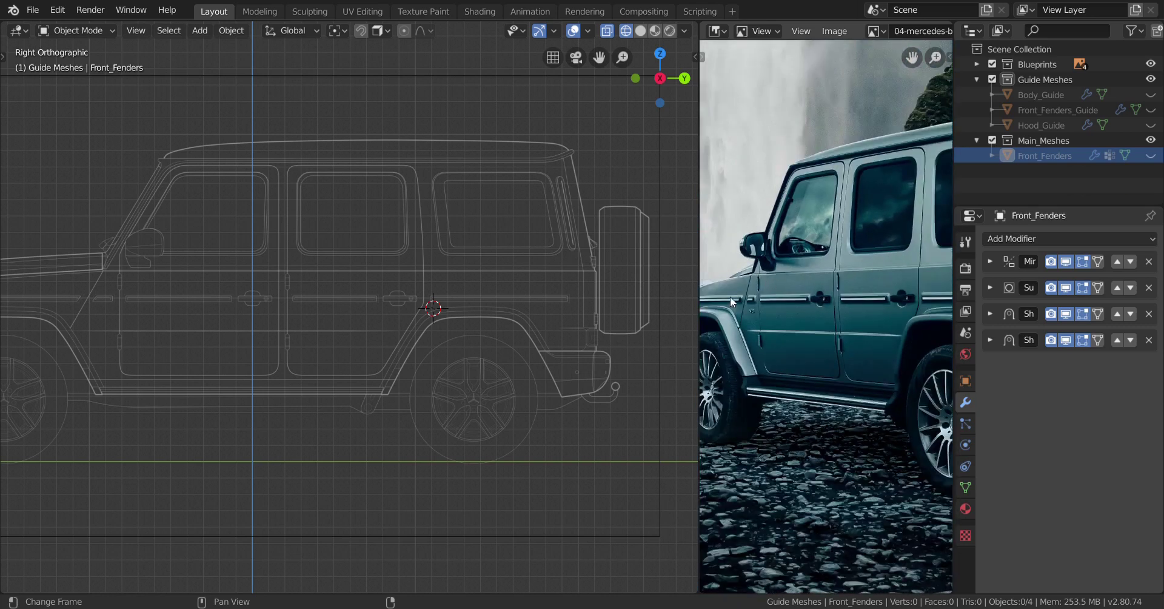
{"action": "left_click_drag", "start_coordinate": [800, 301], "coordinate": [855, 292]}
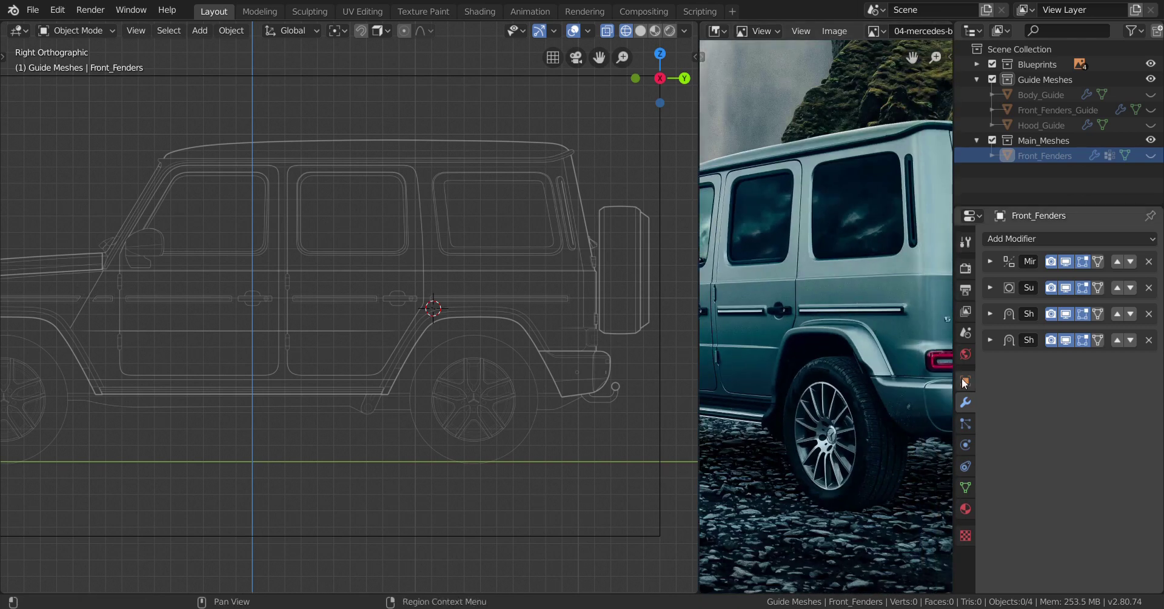
{"action": "left_click", "coordinate": [866, 340]}
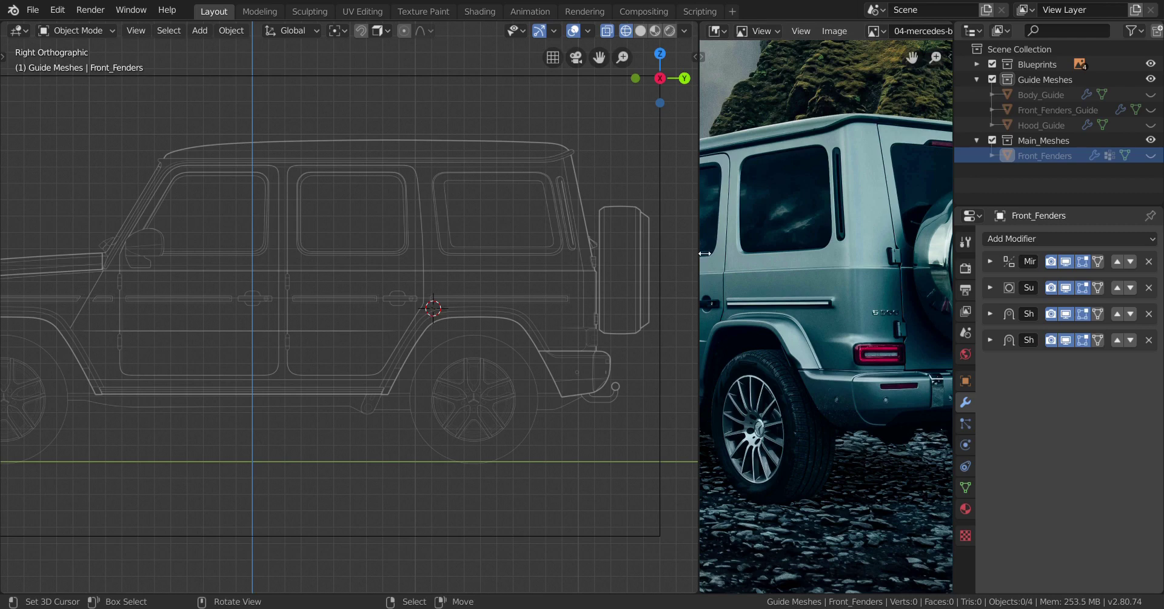
Widen the 3D viewport and examine the blueprint's panel lines between the front fender and the rear door
{"action": "left_click_drag", "start_coordinate": [704, 254], "coordinate": [937, 259]}
{"action": "scroll", "coordinate": [180, 361], "scroll_direction": "up", "scroll_amount": 3}
{"action": "middle_click_drag", "start_coordinate": [180, 360], "coordinate": [545, 364], "text": "shift"}
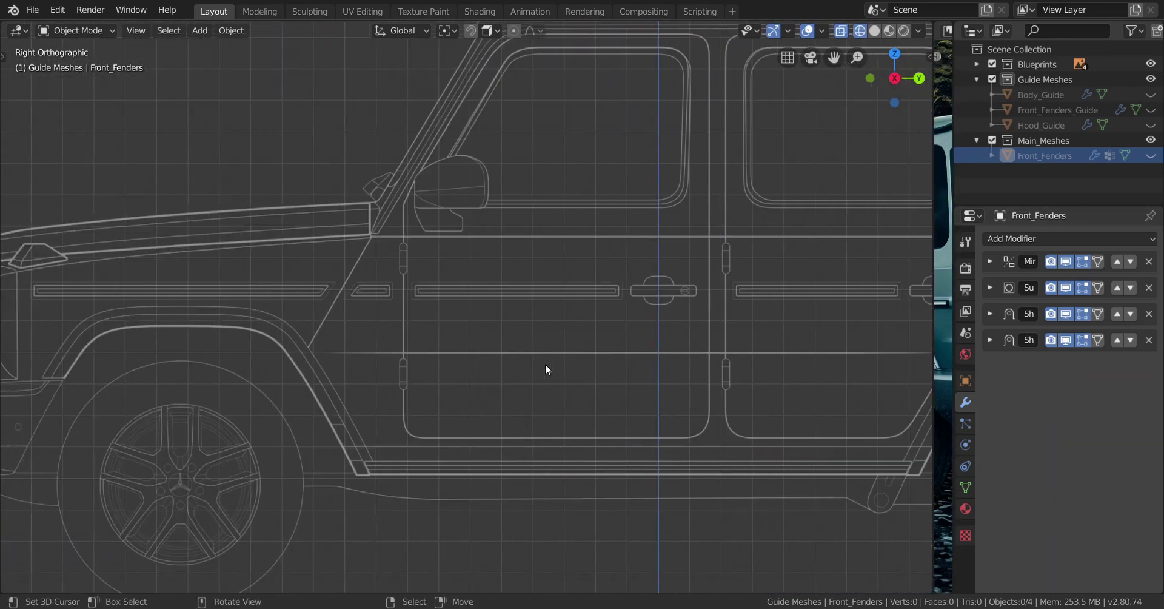
{"action": "scroll", "coordinate": [368, 336], "scroll_direction": "down", "scroll_amount": 3}
{"action": "scroll", "coordinate": [368, 335], "scroll_direction": "up", "scroll_amount": 2}
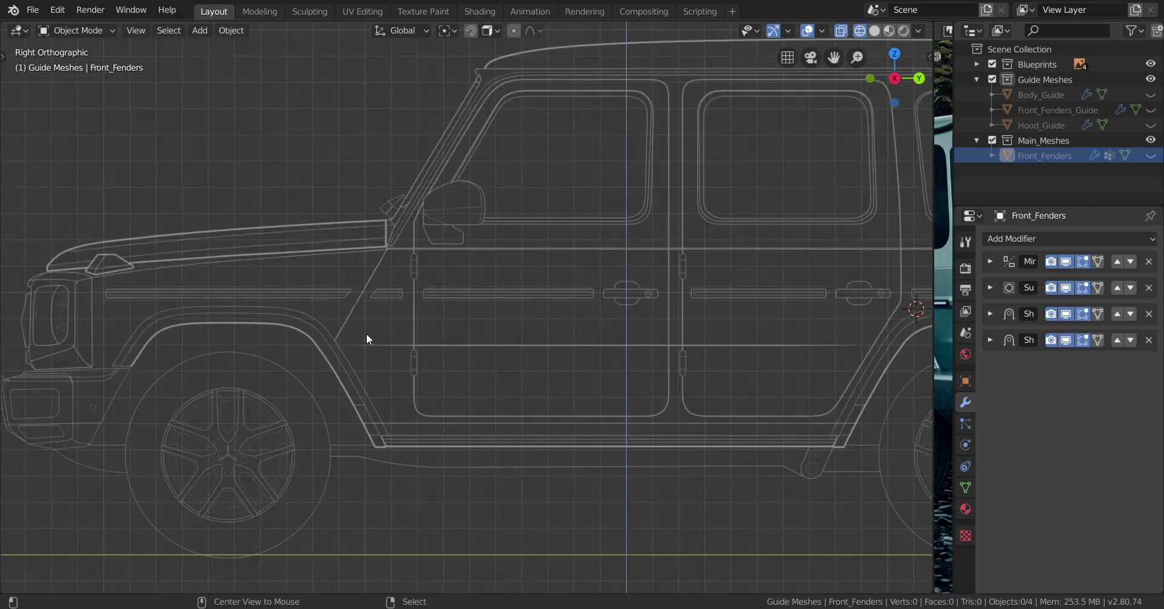
Unhide all guide and fender meshes and return to solid shading in a perspective view
{"action": "key", "text": "alt+h"}
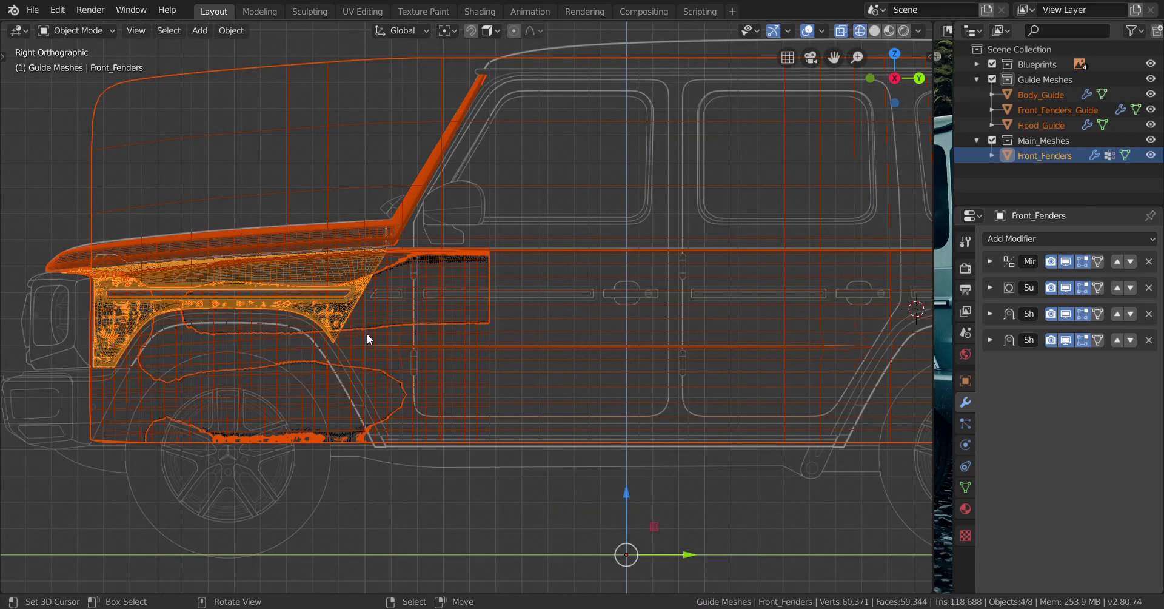
{"action": "key", "text": "alt+a"}
{"action": "mouse_move", "coordinate": [359, 336]}
{"action": "middle_mouse_down"}
{"action": "mouse_move", "coordinate": [559, 354]}
{"action": "mouse_move", "coordinate": [508, 369]}
{"action": "middle_mouse_up"}
{"action": "key", "text": "z"}
{"action": "left_click", "coordinate": [543, 340]}
{"action": "scroll", "coordinate": [544, 339], "scroll_direction": "down", "scroll_amount": 4}
{"action": "left_click", "coordinate": [403, 382]}
{"action": "middle_click_drag", "start_coordinate": [403, 382], "coordinate": [473, 345]}
{"action": "scroll", "coordinate": [539, 343], "scroll_direction": "down", "scroll_amount": 3}
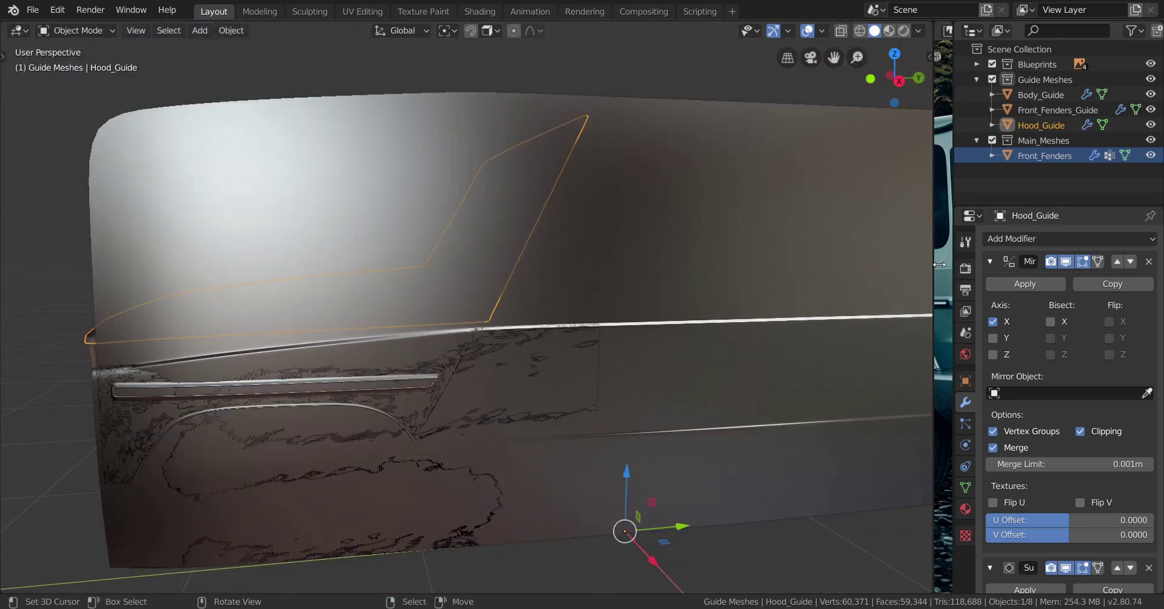
Enlarge the reference image area and load 07-mercedes-benz-g-500-w-463-wallpaper.jpg into it
{"action": "left_click_drag", "start_coordinate": [939, 264], "coordinate": [481, 315]}
{"action": "middle_click_drag", "start_coordinate": [480, 316], "coordinate": [664, 307]}
{"action": "scroll", "coordinate": [581, 297], "scroll_direction": "up", "scroll_amount": 2}
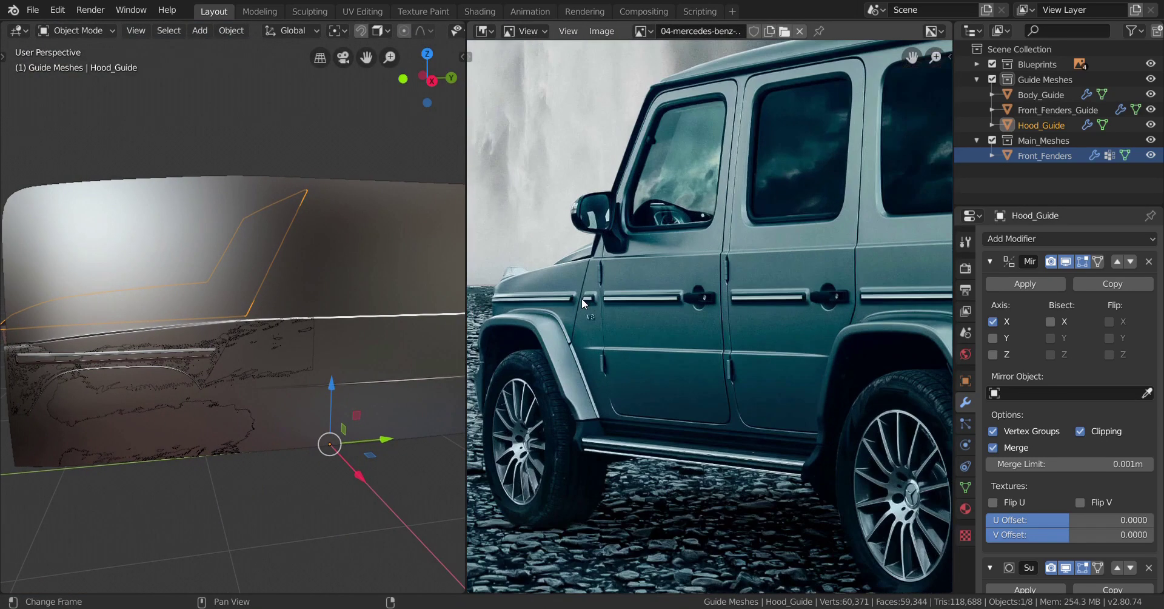
{"action": "scroll", "coordinate": [607, 306], "scroll_direction": "up", "scroll_amount": 2}
{"action": "scroll", "coordinate": [835, 108], "scroll_direction": "down", "scroll_amount": 3}
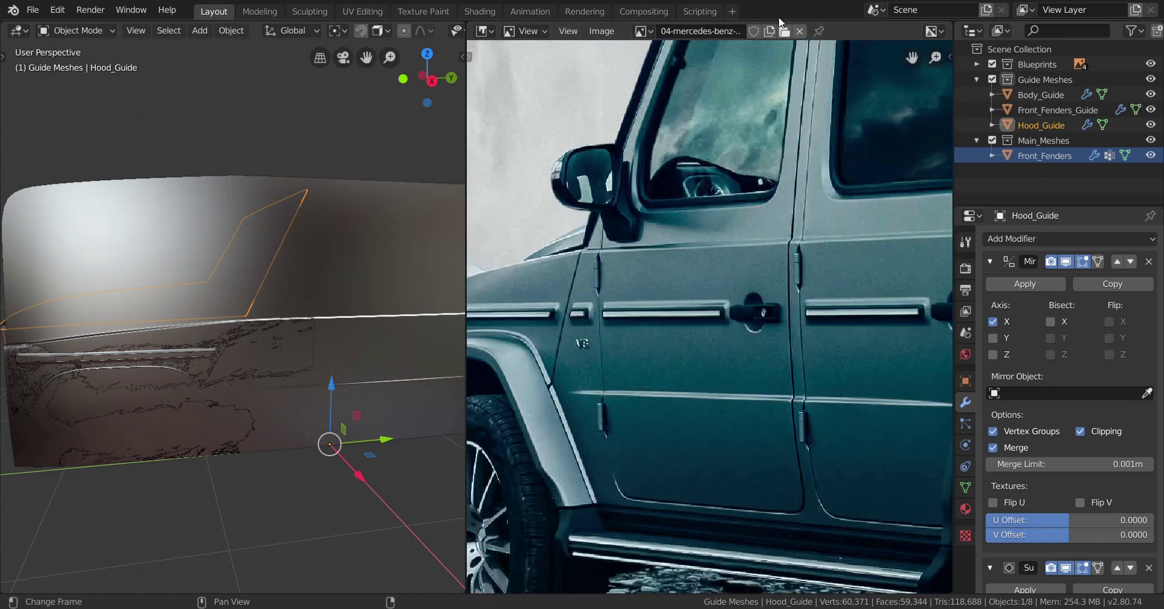
{"action": "left_click", "coordinate": [784, 31]}
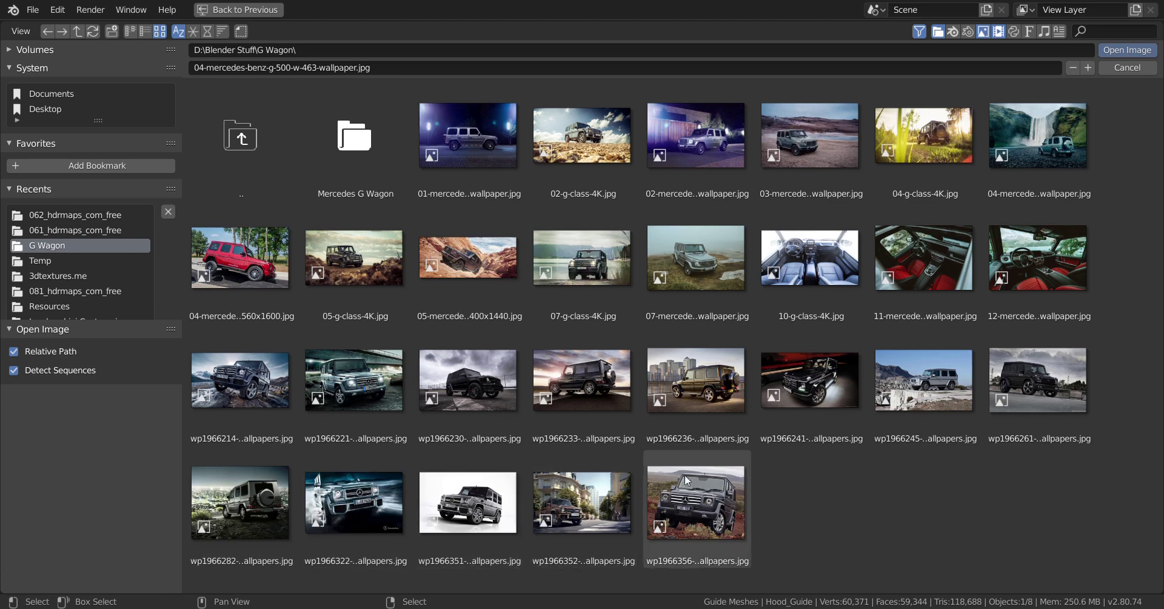
{"action": "double_click", "coordinate": [711, 266]}
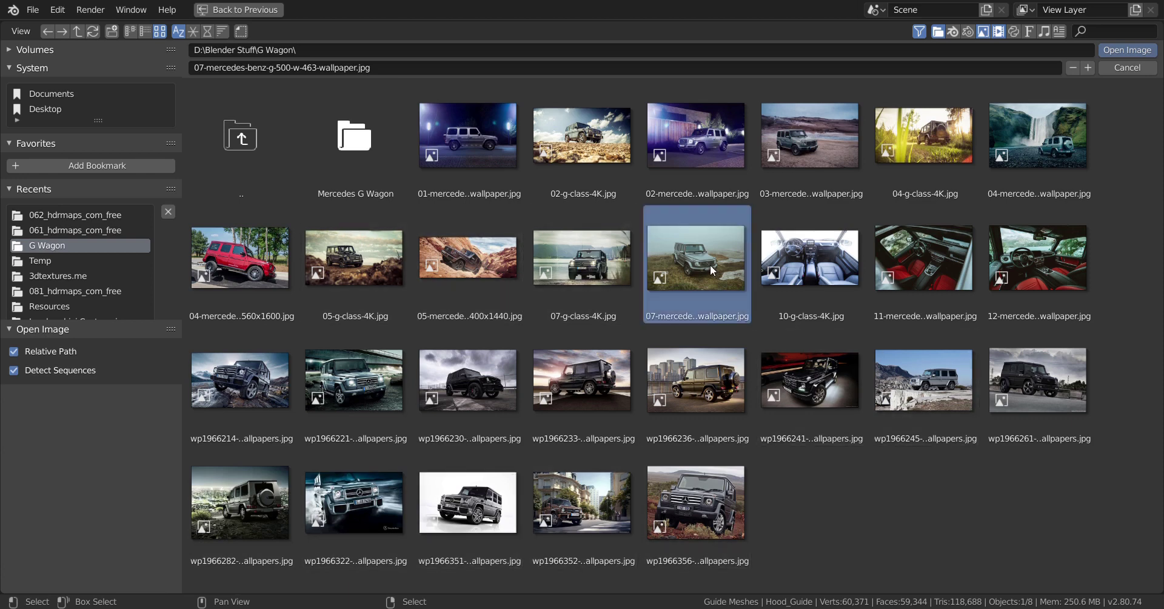
Examine the new reference photo around the side panels, mirror, hood corner and panel seams
{"action": "scroll", "coordinate": [593, 249], "scroll_direction": "down", "scroll_amount": 5}
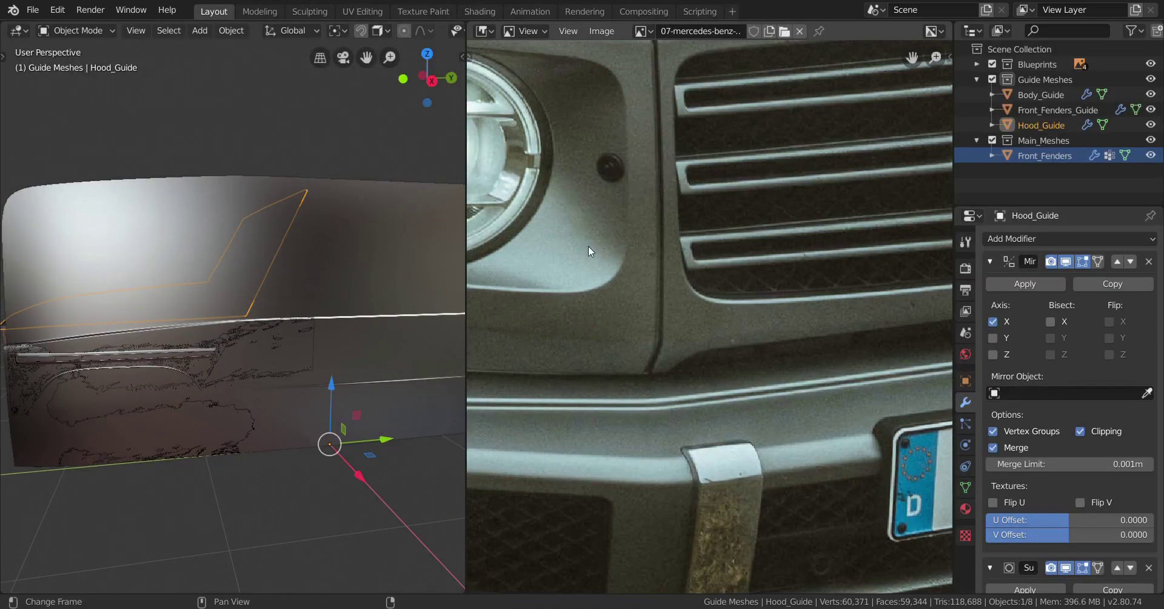
{"action": "middle_click_drag", "start_coordinate": [592, 249], "coordinate": [703, 368]}
{"action": "scroll", "coordinate": [667, 300], "scroll_direction": "up", "scroll_amount": 6}
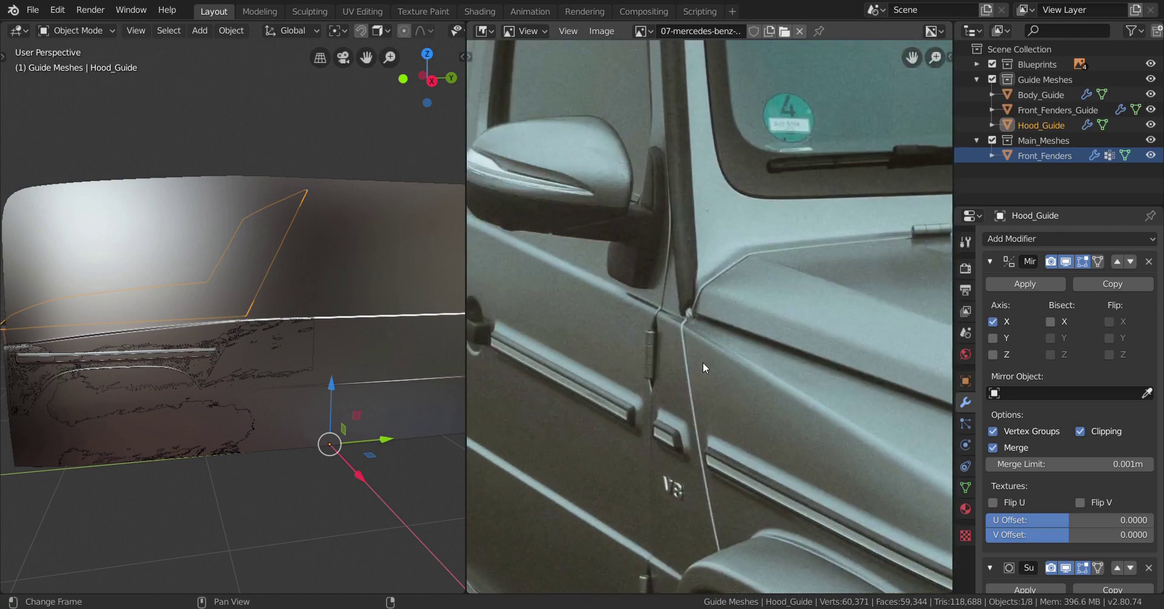
{"action": "scroll", "coordinate": [667, 318], "scroll_direction": "down", "scroll_amount": 4}
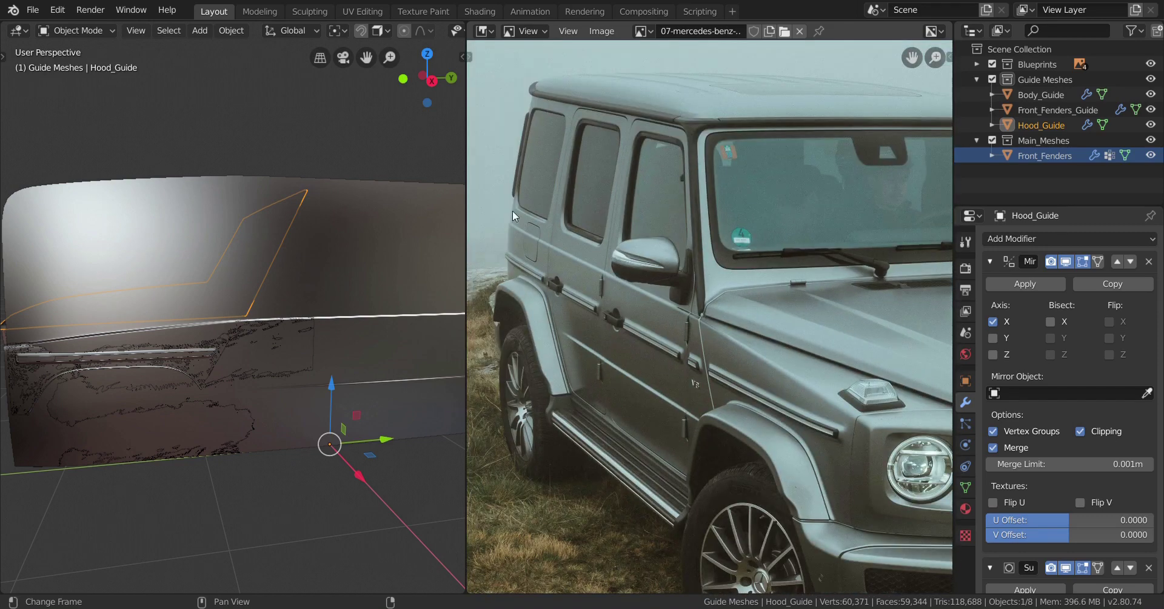
{"action": "scroll", "coordinate": [669, 325], "scroll_direction": "up", "scroll_amount": 4}
{"action": "scroll", "coordinate": [723, 300], "scroll_direction": "down", "scroll_amount": 5}
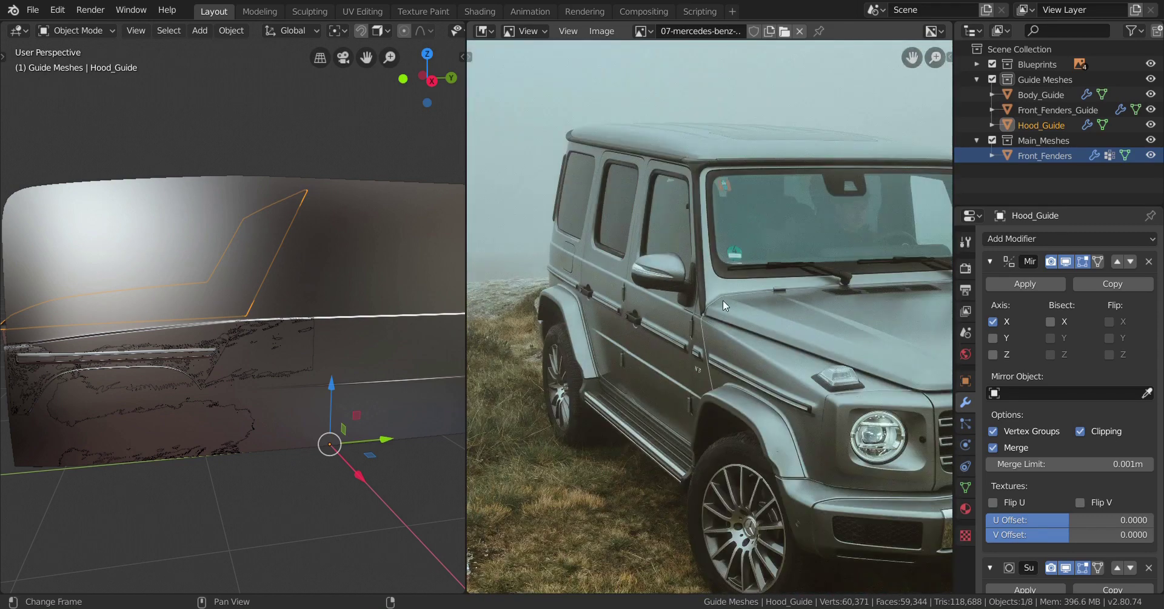
{"action": "scroll", "coordinate": [698, 300], "scroll_direction": "down", "scroll_amount": 2}
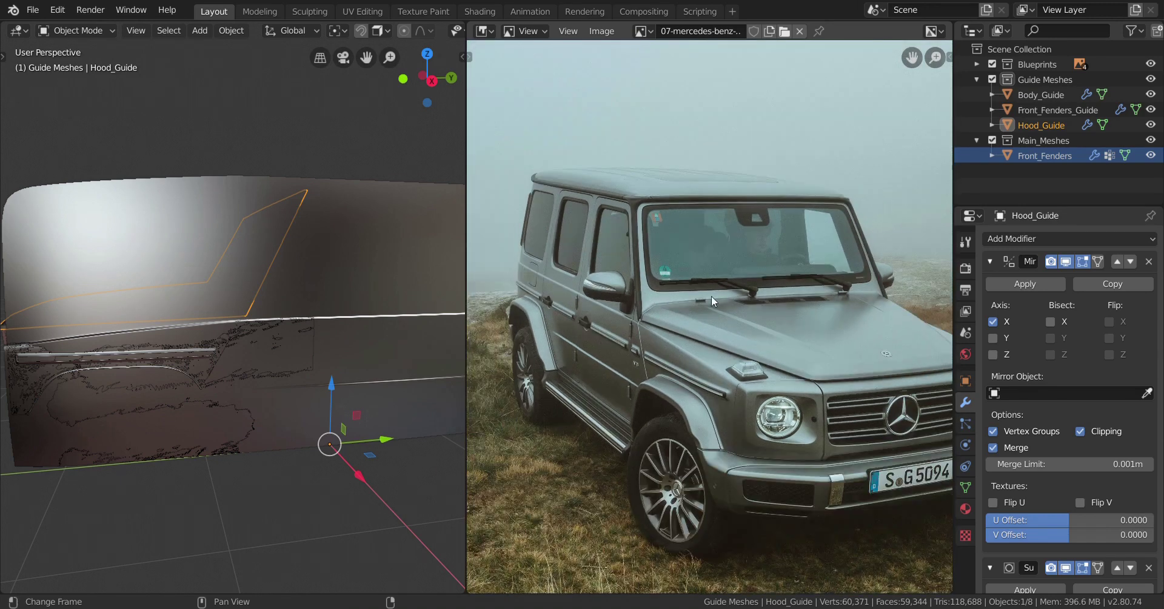
{"action": "scroll", "coordinate": [734, 310], "scroll_direction": "up", "scroll_amount": 1}
{"action": "scroll", "coordinate": [602, 304], "scroll_direction": "up", "scroll_amount": 1}
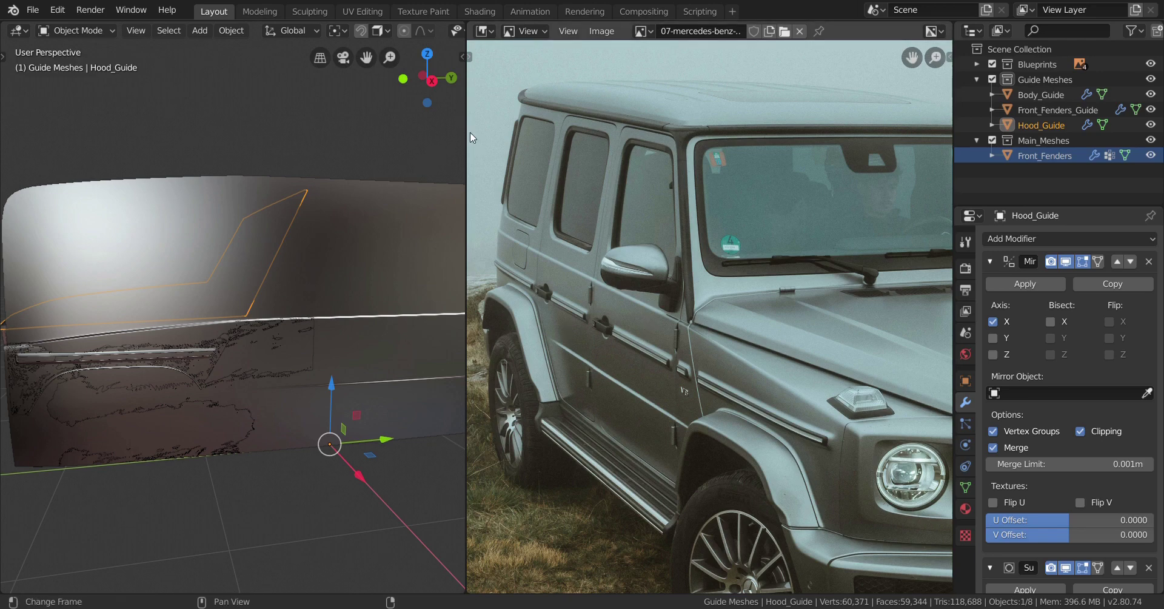
Enlarge the 3D viewport and duplicate Body_Guide in place, moving the copy to the Main_Meshes collection
{"action": "left_click_drag", "start_coordinate": [471, 125], "coordinate": [934, 184]}
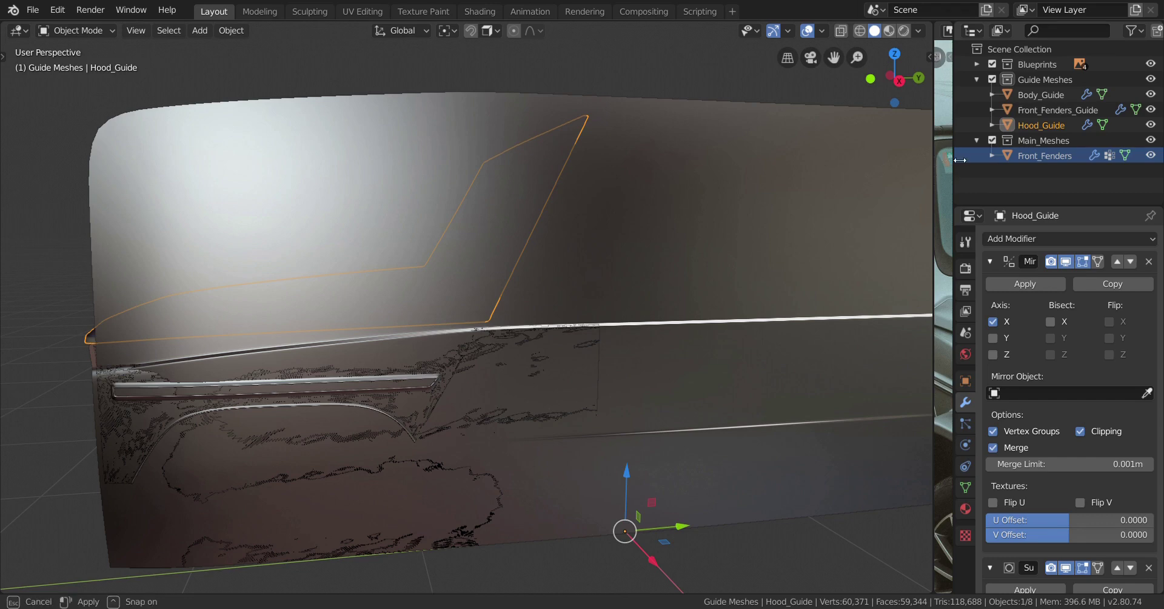
{"action": "middle_click_drag", "start_coordinate": [685, 255], "coordinate": [553, 285]}
{"action": "left_click", "coordinate": [553, 285]}
{"action": "middle_click_drag", "start_coordinate": [725, 284], "coordinate": [616, 293]}
{"action": "key", "text": "shift+d"}
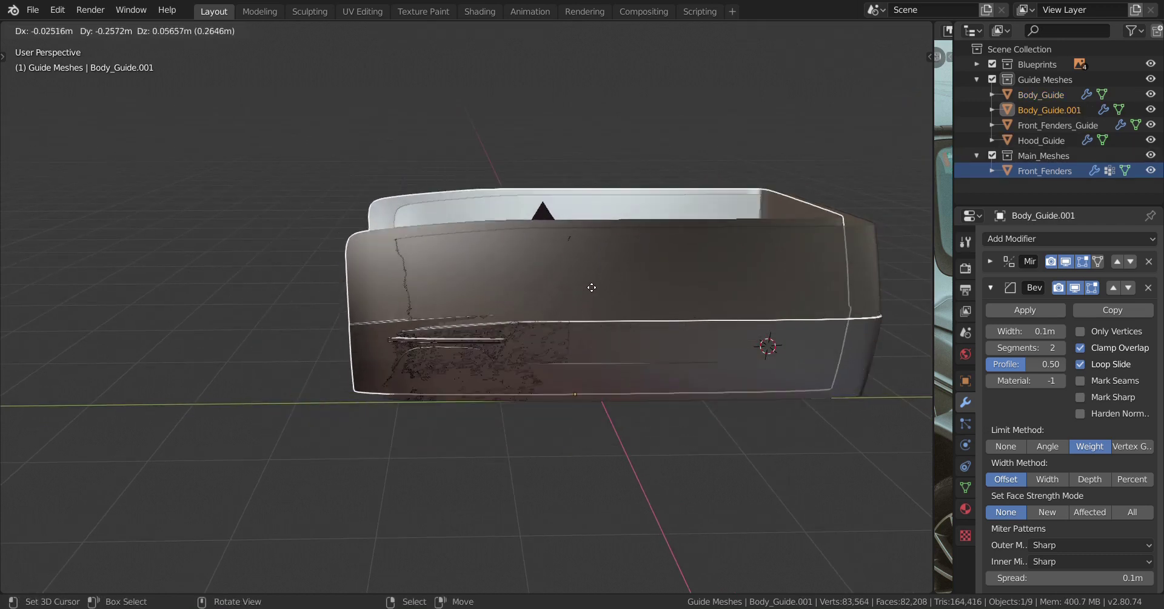
{"action": "right_click", "coordinate": [587, 282]}
{"action": "key", "text": "m"}
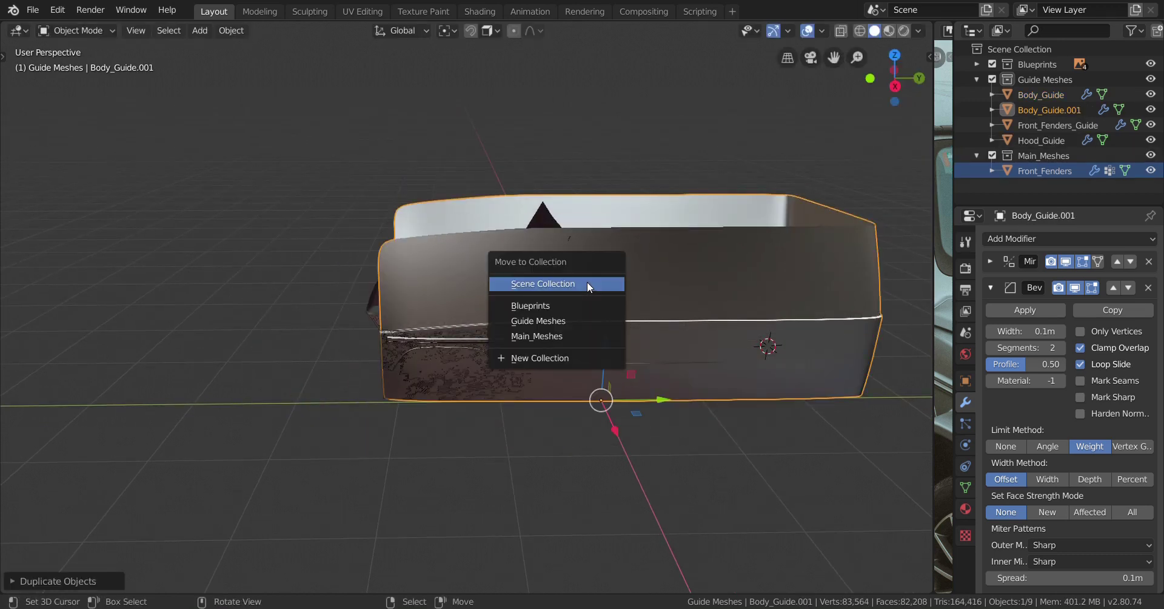
{"action": "left_click", "coordinate": [537, 340]}
{"action": "middle_click_drag", "start_coordinate": [618, 347], "coordinate": [625, 343]}
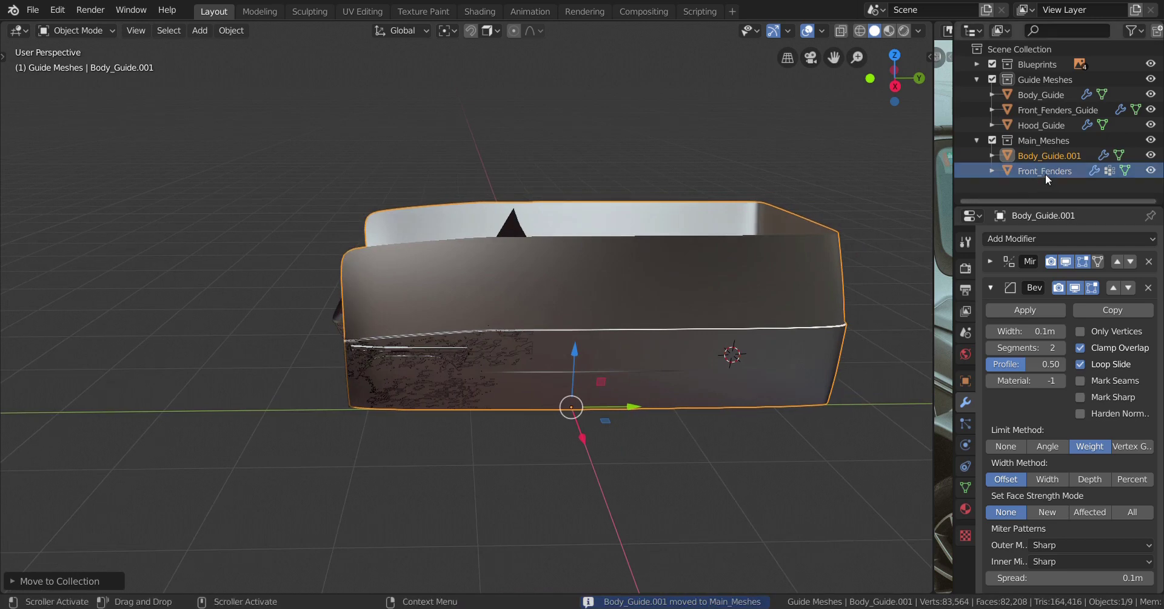
Hide the Guide Meshes collection and Front_Fenders, and show the selected body copy in right orthographic view
{"action": "left_click", "coordinate": [1150, 79]}
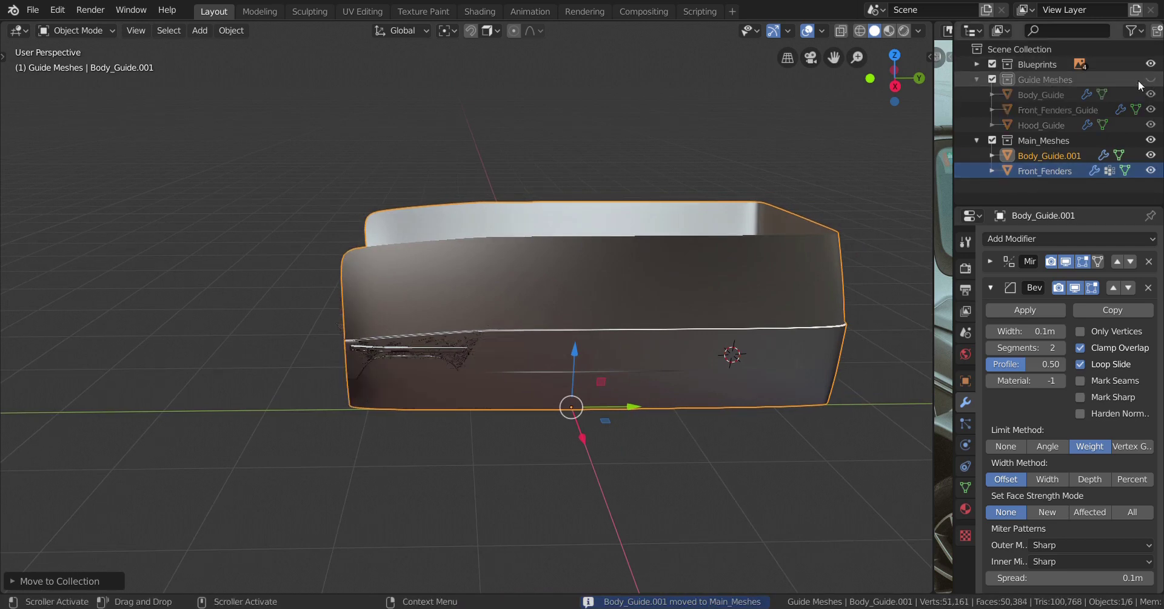
{"action": "middle_click_drag", "start_coordinate": [595, 322], "coordinate": [729, 328]}
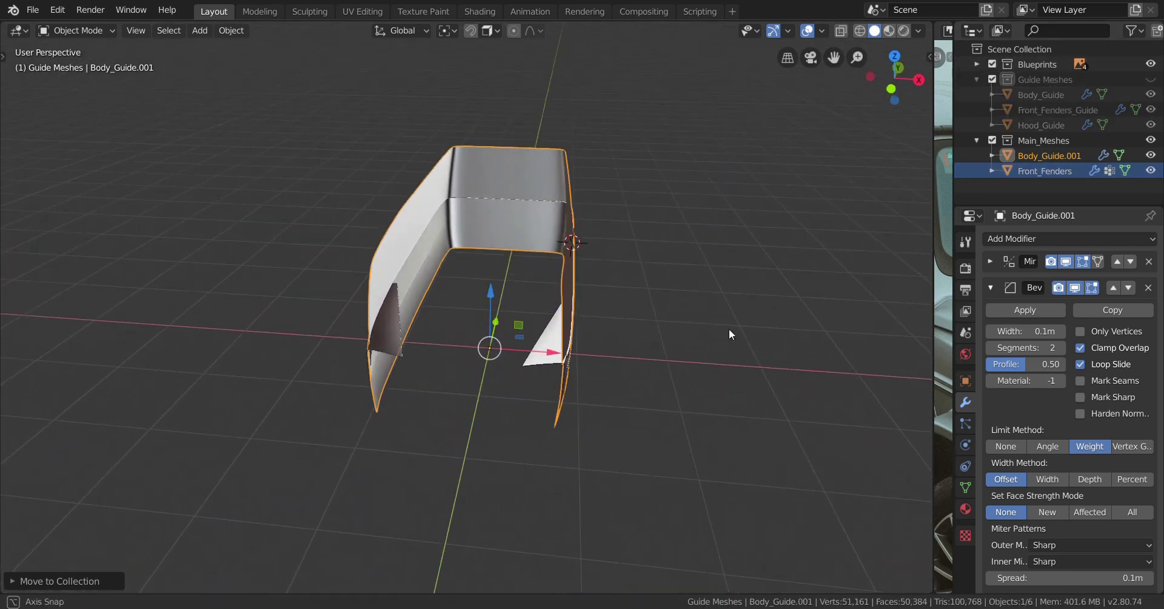
{"action": "left_click", "coordinate": [528, 362]}
{"action": "middle_click_drag", "start_coordinate": [528, 362], "coordinate": [448, 355]}
{"action": "key", "text": "h"}
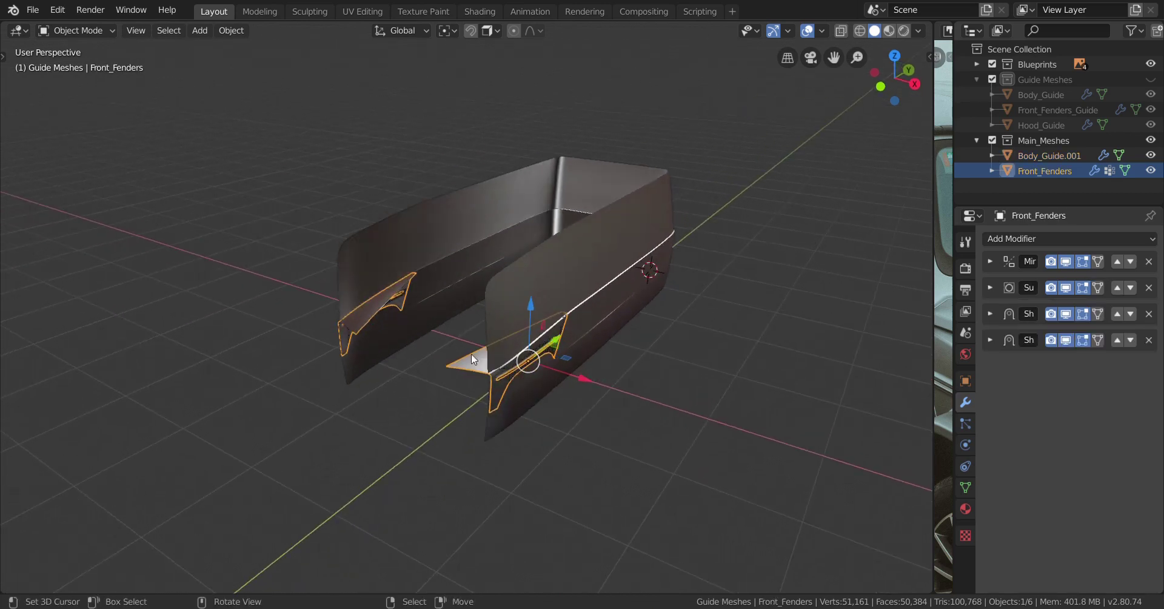
{"action": "left_click", "coordinate": [549, 347]}
{"action": "key", "text": "KP_3"}
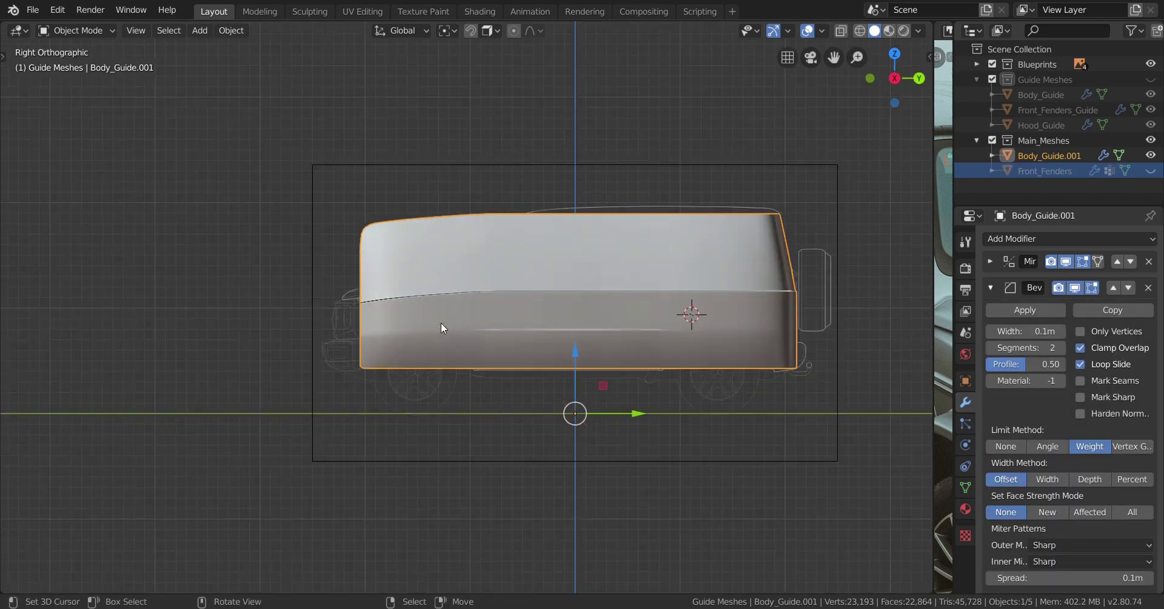
Open the body copy's mesh for editing in wireframe shading, framed around the front door and fender on the blueprint
{"action": "key", "text": "Tab"}
{"action": "scroll", "coordinate": [468, 344], "scroll_direction": "up", "scroll_amount": 4}
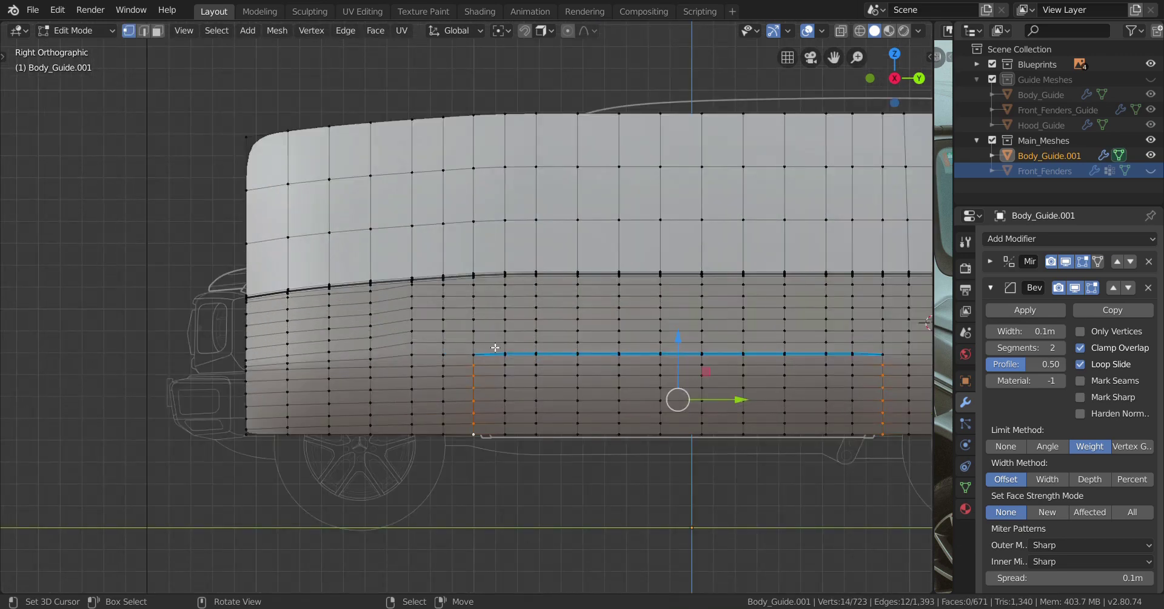
{"action": "key", "text": "z"}
{"action": "left_click", "coordinate": [424, 347]}
{"action": "scroll", "coordinate": [477, 355], "scroll_direction": "up", "scroll_amount": 3}
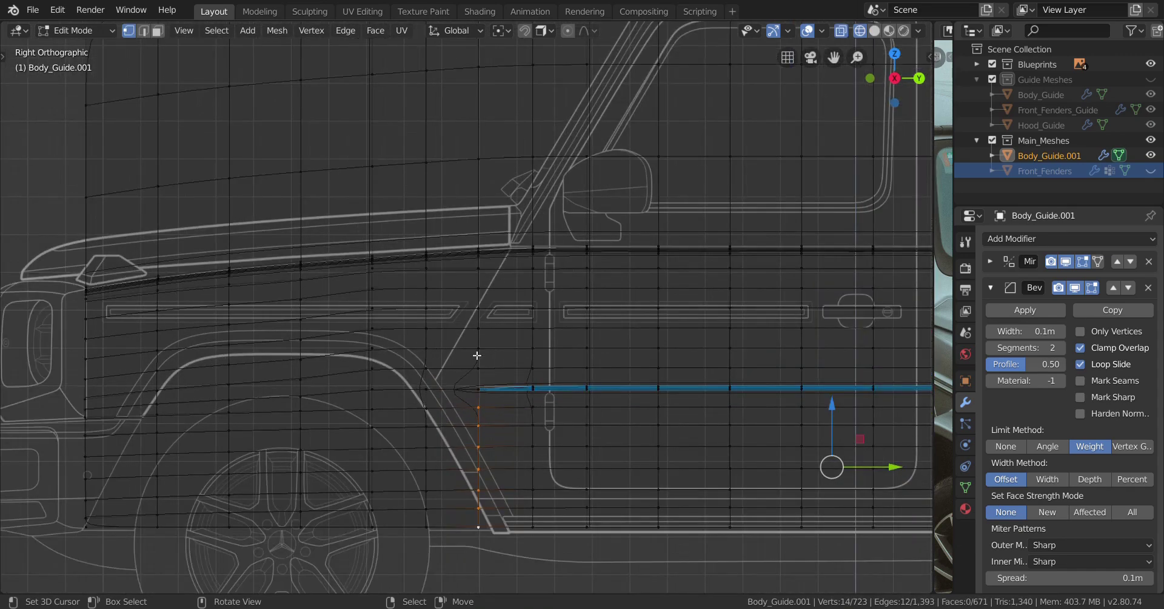
{"action": "middle_click_drag", "start_coordinate": [477, 355], "coordinate": [403, 278], "text": "shift"}
Dissolve the five horizontal edge loops between the blue side crease and the beltline of the body
{"action": "left_click", "coordinate": [404, 289], "text": "alt"}
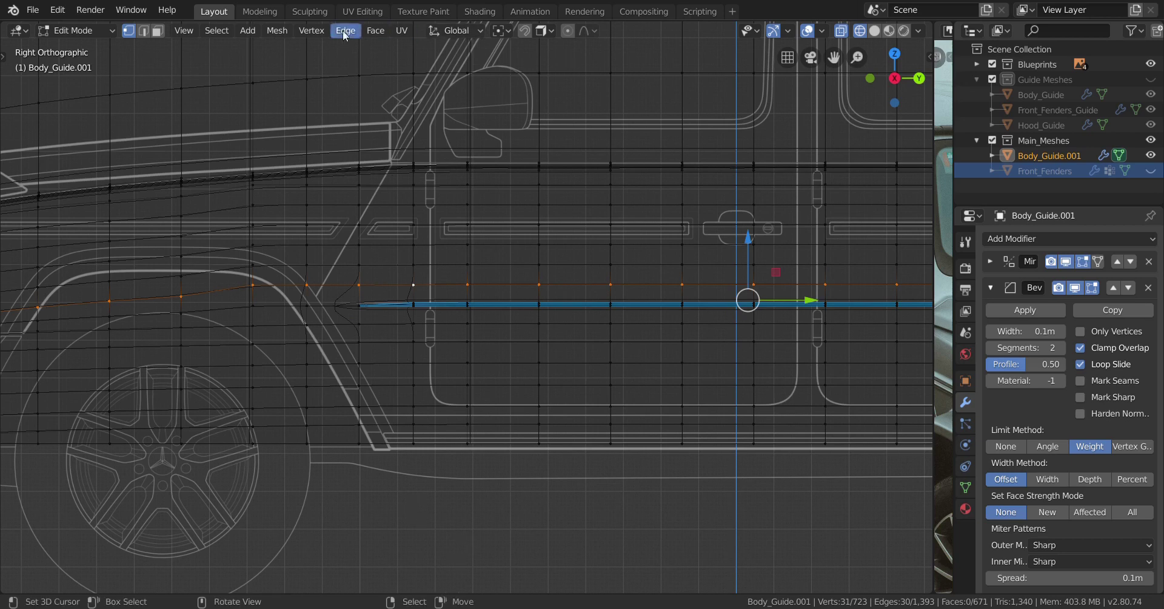
{"action": "key", "text": "2"}
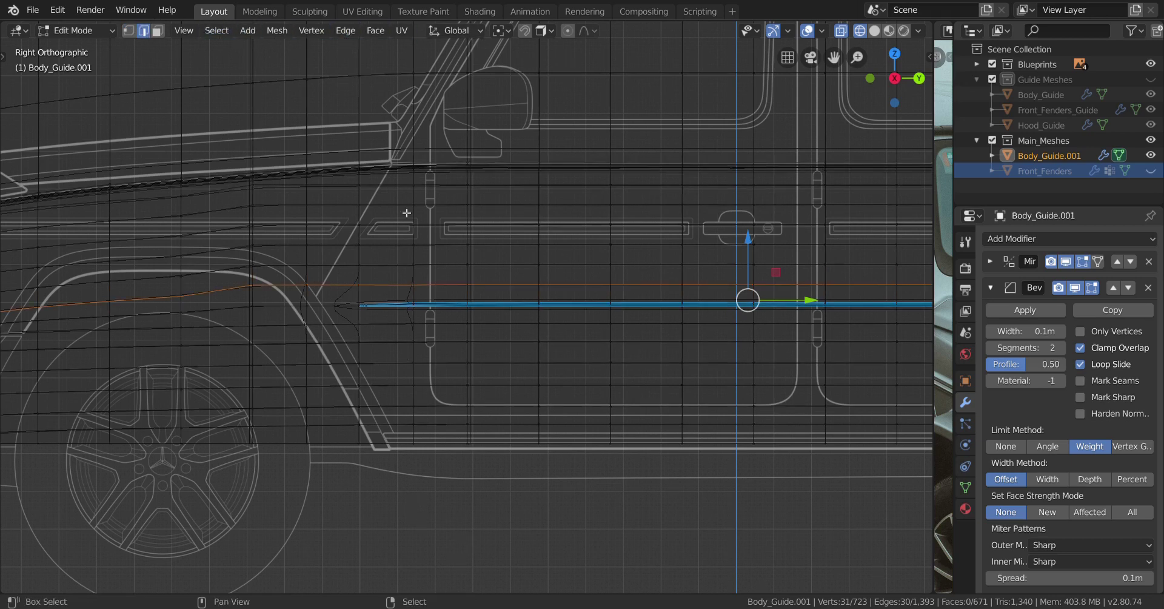
{"action": "left_click", "coordinate": [394, 265], "text": "alt+shift"}
{"action": "left_click", "coordinate": [392, 244], "text": "alt+shift"}
{"action": "left_click", "coordinate": [388, 224], "text": "alt+shift"}
{"action": "left_click", "coordinate": [388, 205], "text": "alt+shift"}
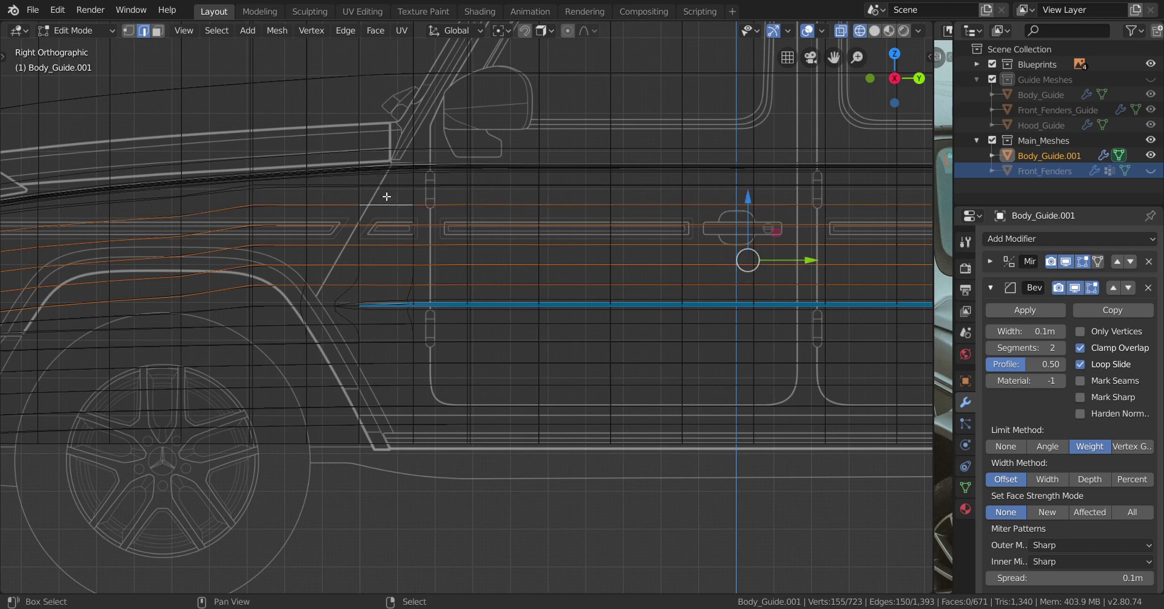
{"action": "scroll", "coordinate": [387, 202], "scroll_direction": "down", "scroll_amount": 2}
{"action": "key", "text": "x"}
{"action": "left_click", "coordinate": [364, 304]}
{"action": "scroll", "coordinate": [407, 329], "scroll_direction": "up", "scroll_amount": 2}
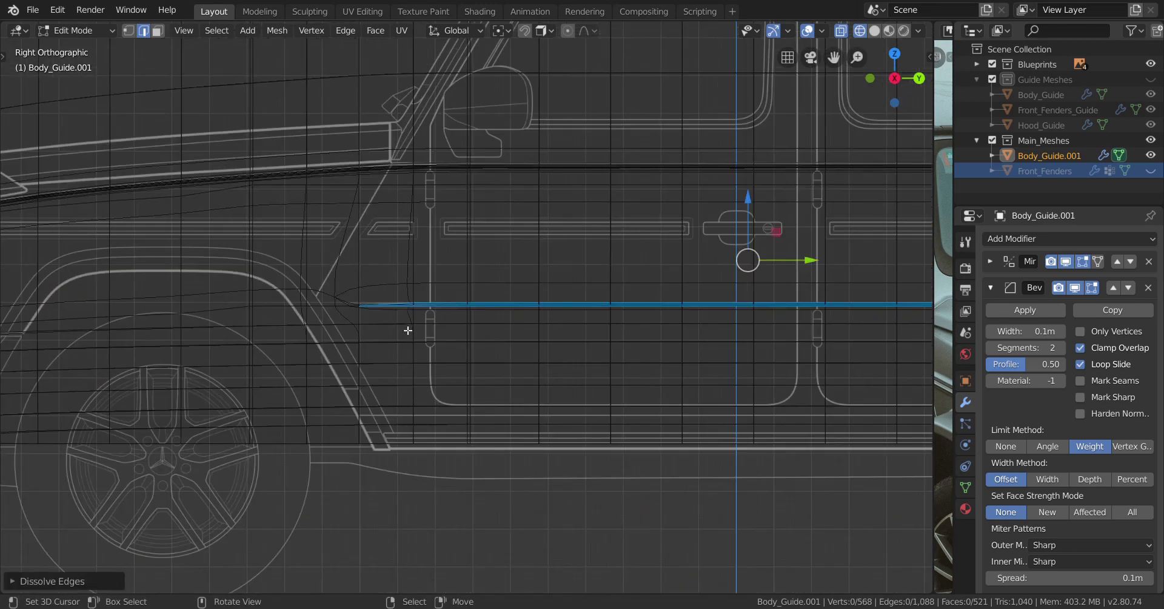
Dissolve the evenly spaced horizontal edge loops below the blue side crease, keeping those near the sill
{"action": "left_click", "coordinate": [393, 326], "text": "alt"}
{"action": "left_click", "coordinate": [393, 346], "text": "alt+shift"}
{"action": "left_click", "coordinate": [394, 368], "text": "alt+shift"}
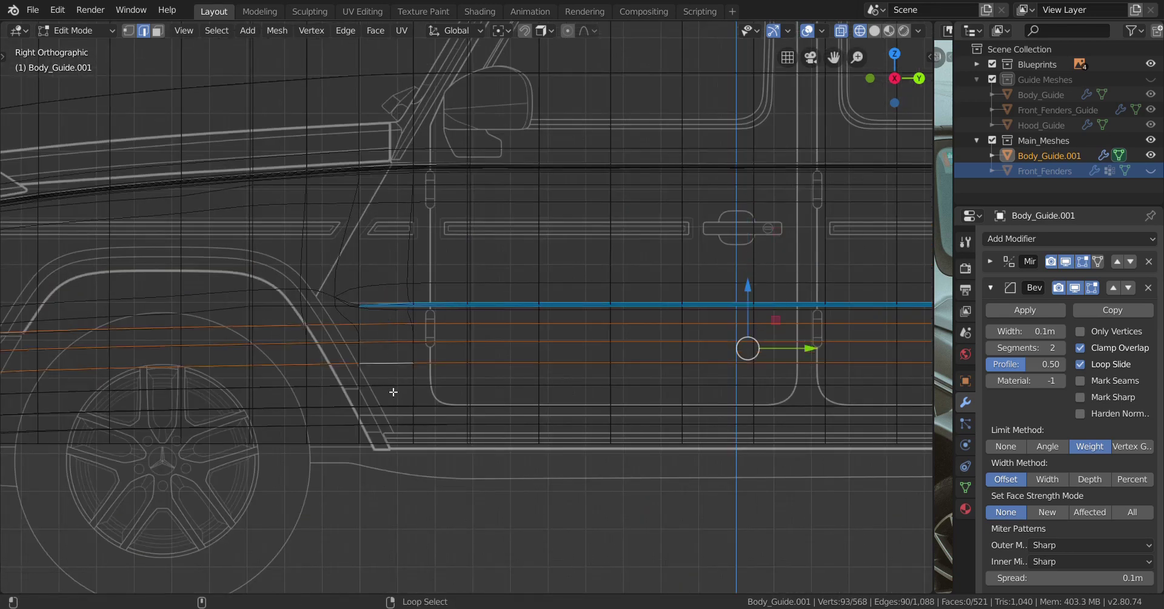
{"action": "left_click", "coordinate": [393, 390], "text": "alt+shift"}
{"action": "key", "text": "x"}
{"action": "left_click", "coordinate": [551, 343]}
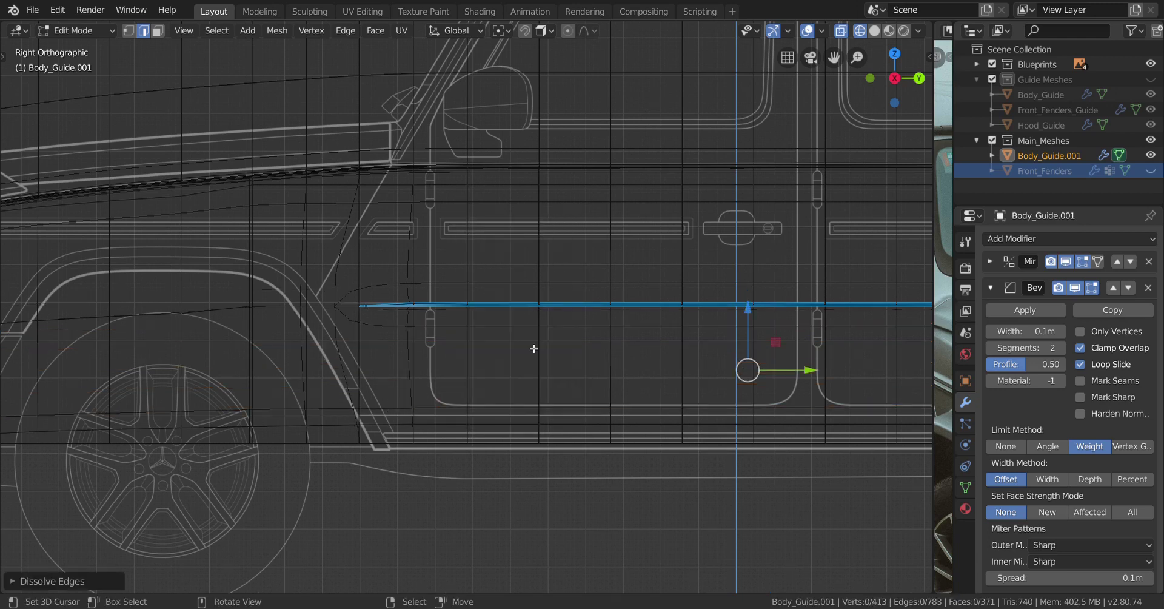
Inspect the simplified body side in solid shading outside mesh editing
{"action": "scroll", "coordinate": [468, 343], "scroll_direction": "down", "scroll_amount": 3}
{"action": "key", "text": "z"}
{"action": "left_click", "coordinate": [427, 343]}
{"action": "mouse_move", "coordinate": [427, 343]}
{"action": "middle_mouse_down"}
{"action": "mouse_move", "coordinate": [403, 328]}
{"action": "mouse_move", "coordinate": [431, 318]}
{"action": "middle_mouse_up"}
{"action": "key", "text": "Tab"}
{"action": "scroll", "coordinate": [432, 322], "scroll_direction": "up", "scroll_amount": 5}
{"action": "scroll", "coordinate": [452, 325], "scroll_direction": "down", "scroll_amount": 6}
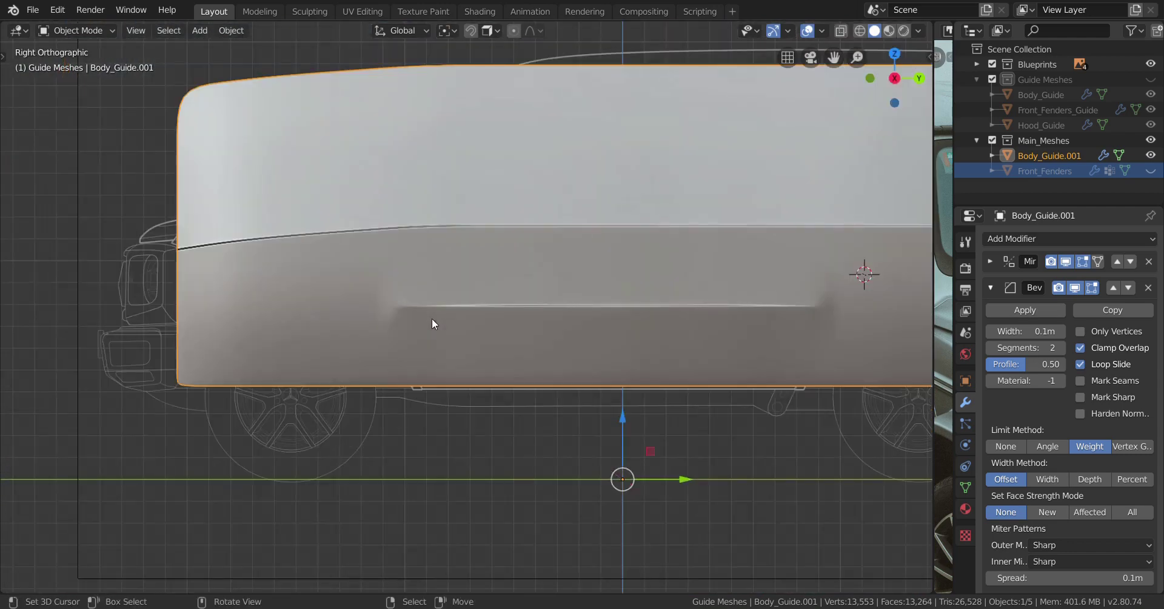
Return to wireframe mesh editing and edge-slide the vertical loop nearest the front door's leading seam forward onto that seam
{"action": "scroll", "coordinate": [432, 318], "scroll_direction": "up", "scroll_amount": 3}
{"action": "key", "text": "z"}
{"action": "left_click", "coordinate": [291, 318]}
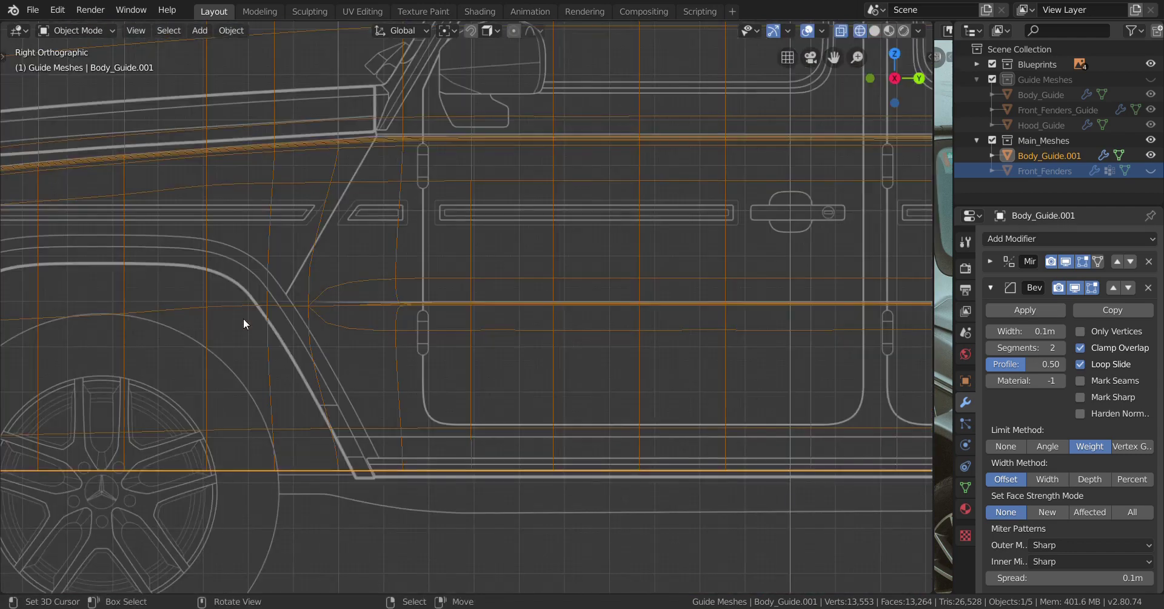
{"action": "scroll", "coordinate": [339, 297], "scroll_direction": "down", "scroll_amount": 3}
{"action": "key", "text": "Tab"}
{"action": "scroll", "coordinate": [481, 312], "scroll_direction": "up", "scroll_amount": 4}
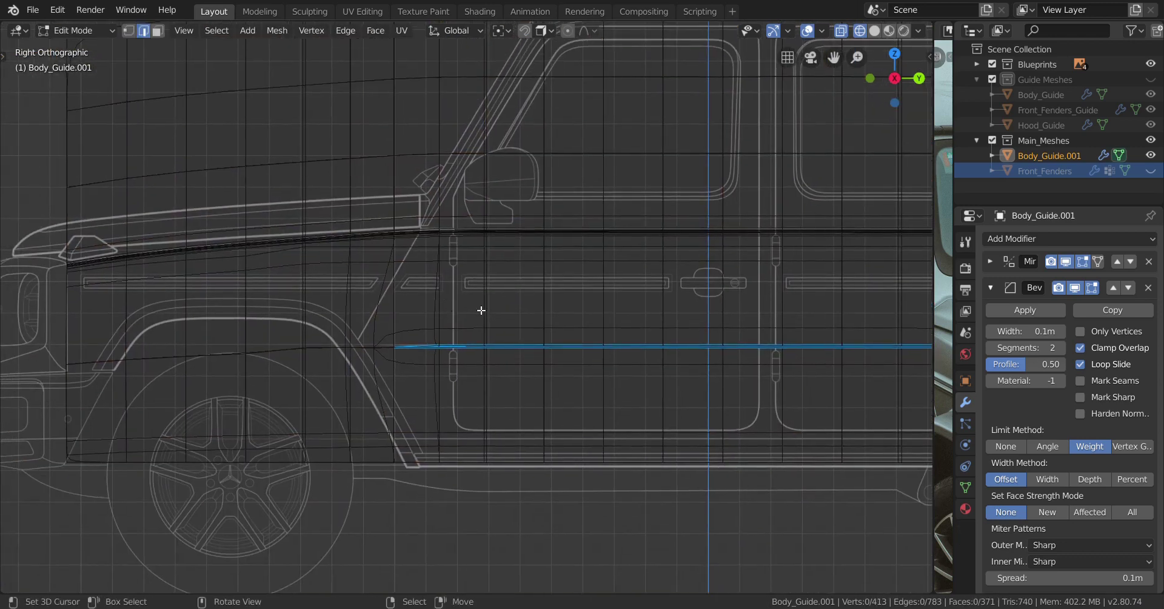
{"action": "left_click", "coordinate": [489, 295], "text": "alt"}
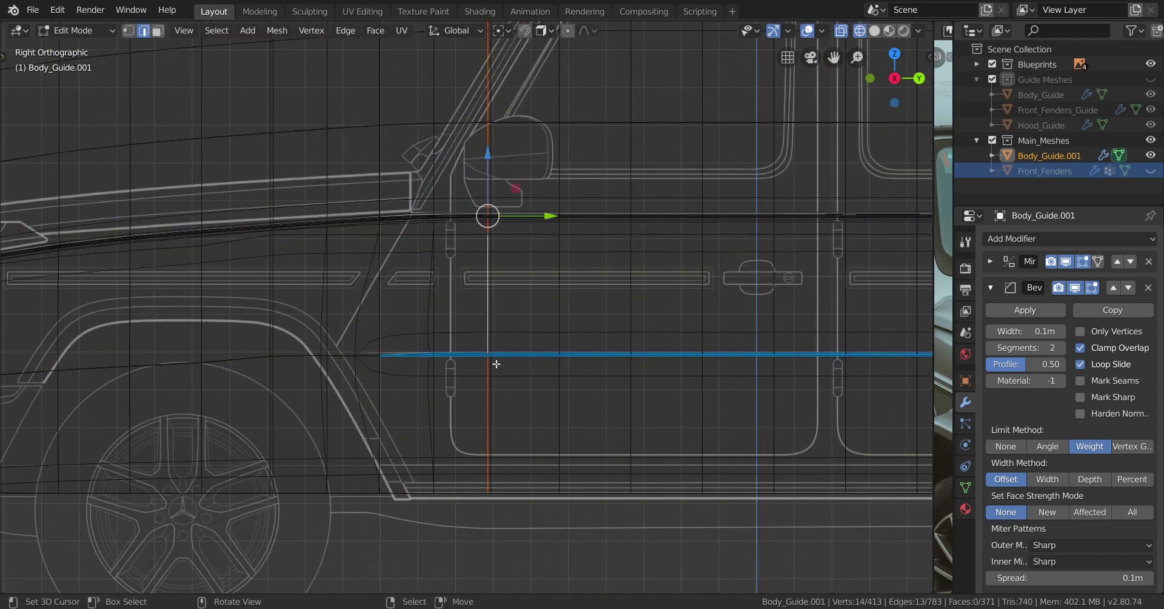
{"action": "scroll", "coordinate": [499, 356], "scroll_direction": "up", "scroll_amount": 1}
{"action": "key", "text": "g"}
{"action": "key", "text": "g"}
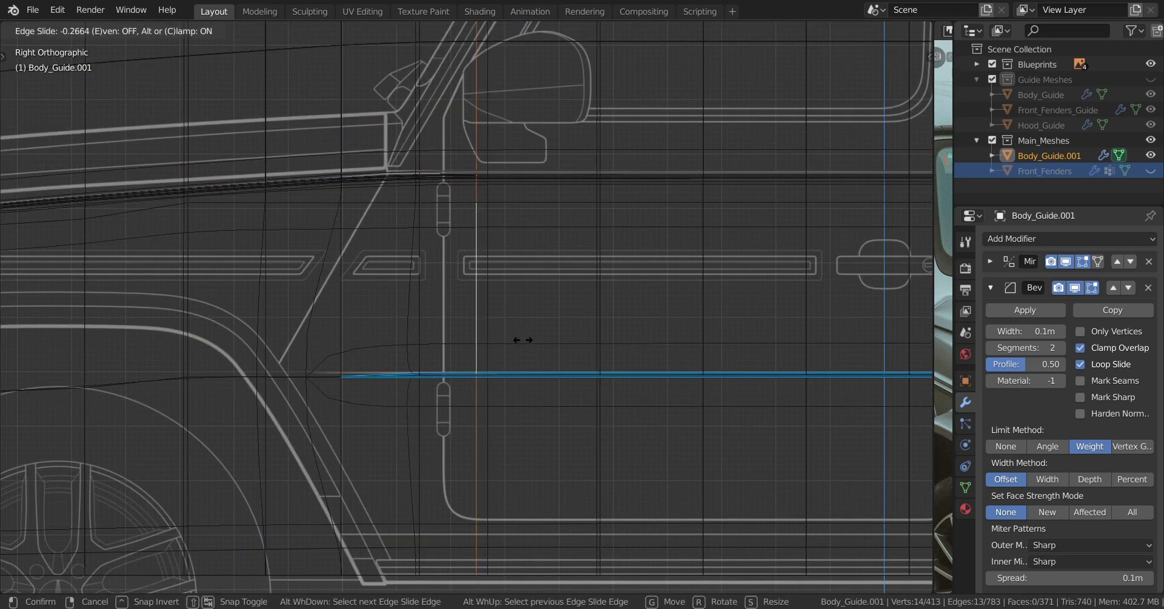
{"action": "left_click", "coordinate": [406, 318]}
{"action": "scroll", "coordinate": [437, 317], "scroll_direction": "down", "scroll_amount": 3}
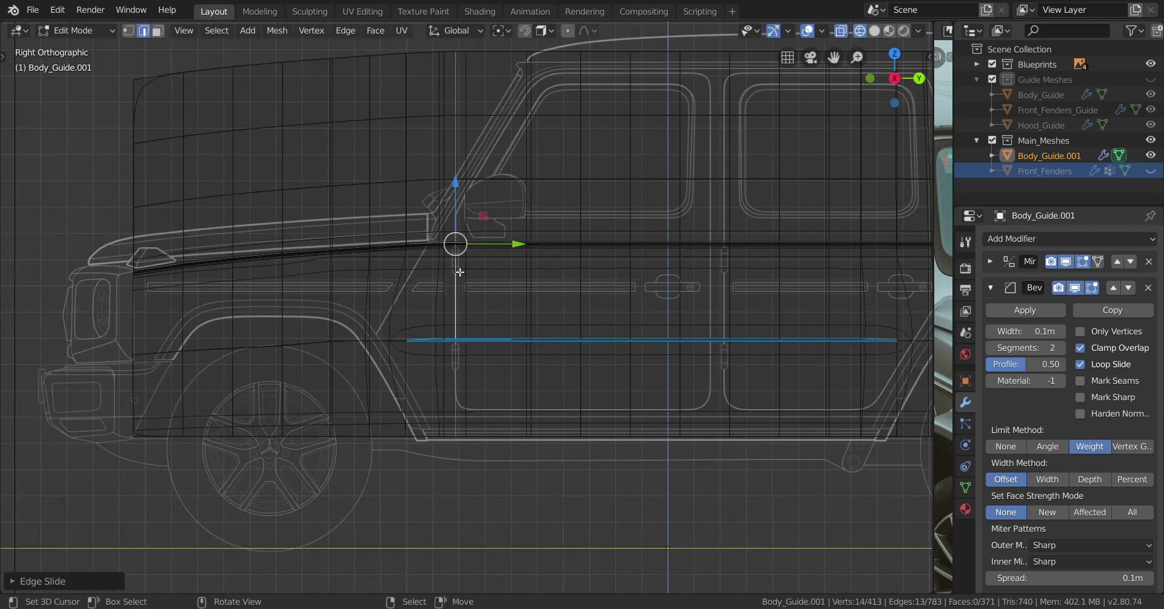
Switch to vertex selection and compare the body's top edge with the roof and windows in the reference photo
{"action": "scroll", "coordinate": [459, 272], "scroll_direction": "down", "scroll_amount": 3}
{"action": "left_click", "coordinate": [553, 159], "text": "alt"}
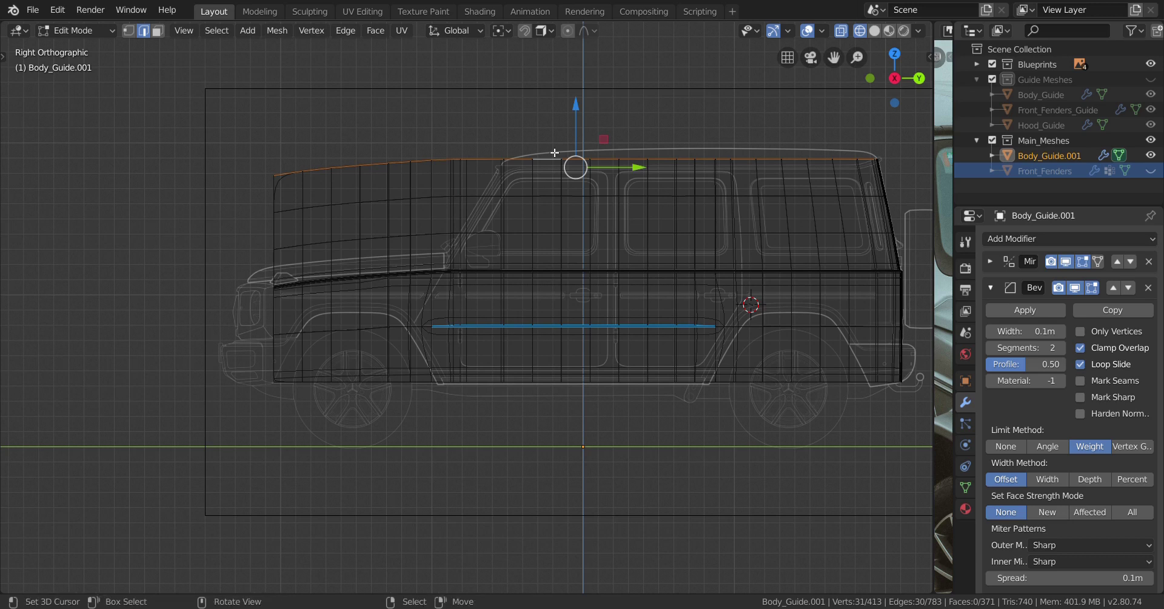
{"action": "left_click", "coordinate": [130, 31]}
{"action": "scroll", "coordinate": [600, 164], "scroll_direction": "up", "scroll_amount": 2}
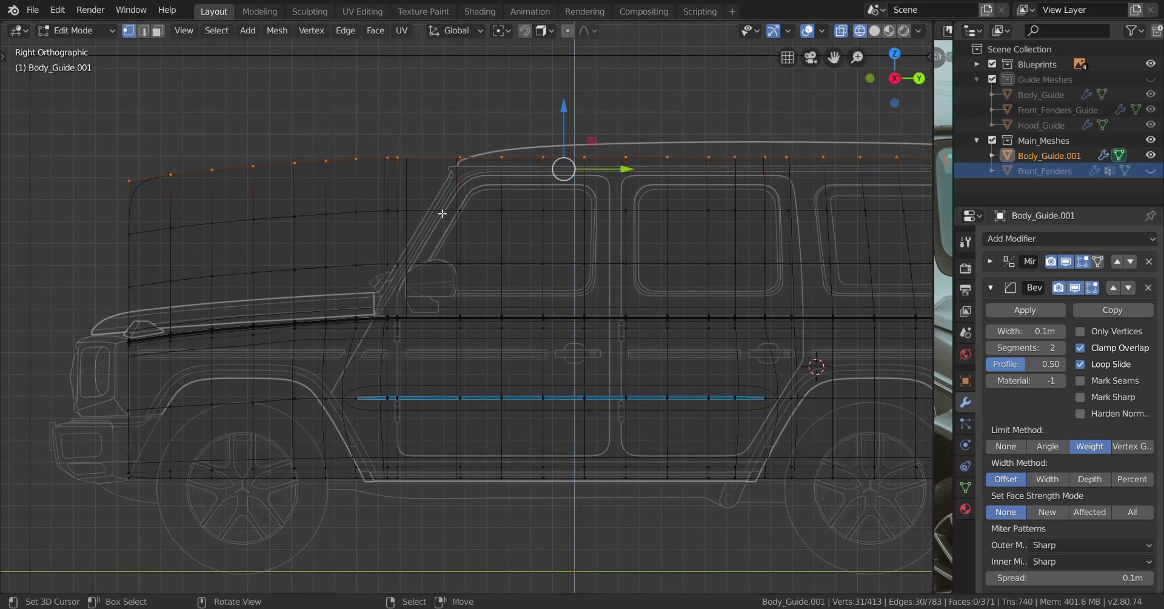
{"action": "key", "text": "alt+a"}
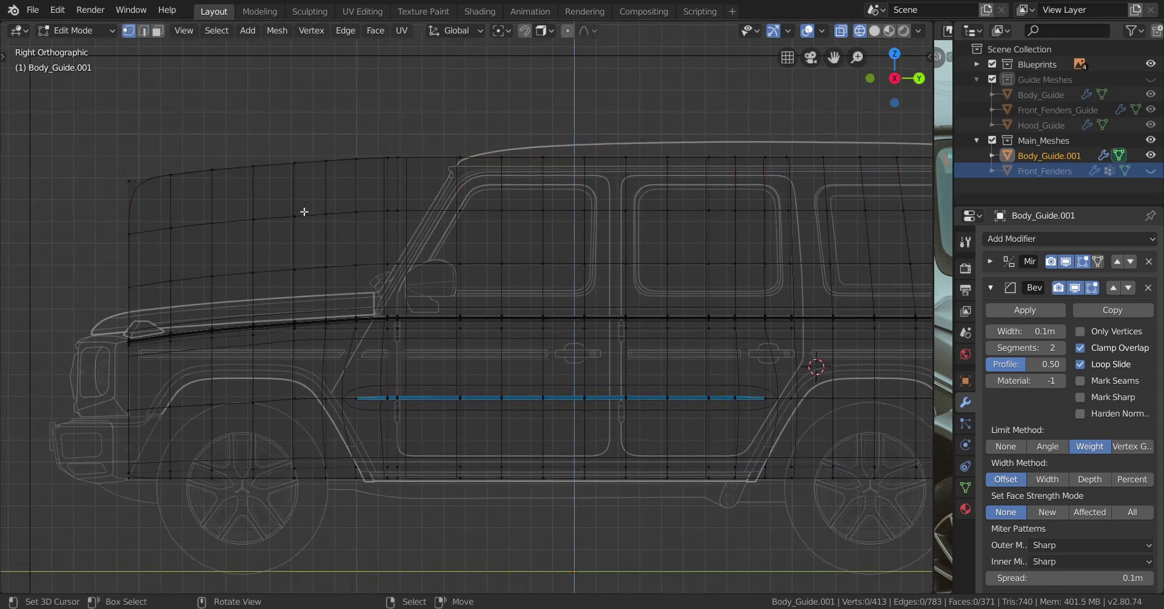
{"action": "left_click", "coordinate": [138, 184]}
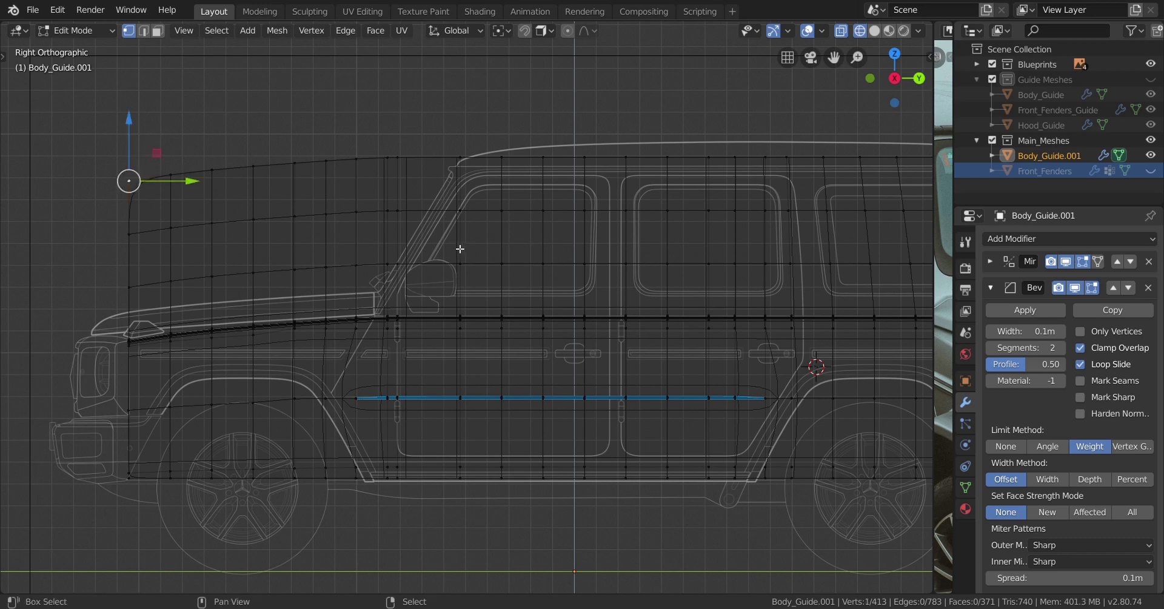
{"action": "scroll", "coordinate": [457, 250], "scroll_direction": "up", "scroll_amount": 1, "text": "ctrl"}
{"action": "scroll", "coordinate": [320, 238], "scroll_direction": "up", "scroll_amount": 3, "text": "ctrl"}
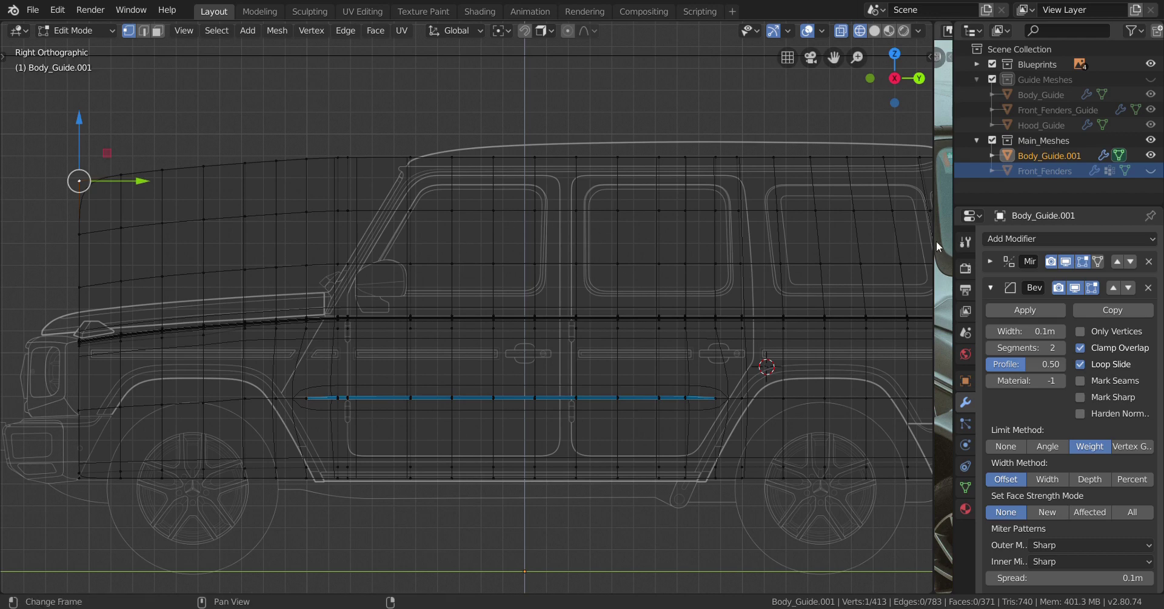
{"action": "left_click_drag", "start_coordinate": [936, 238], "coordinate": [476, 236]}
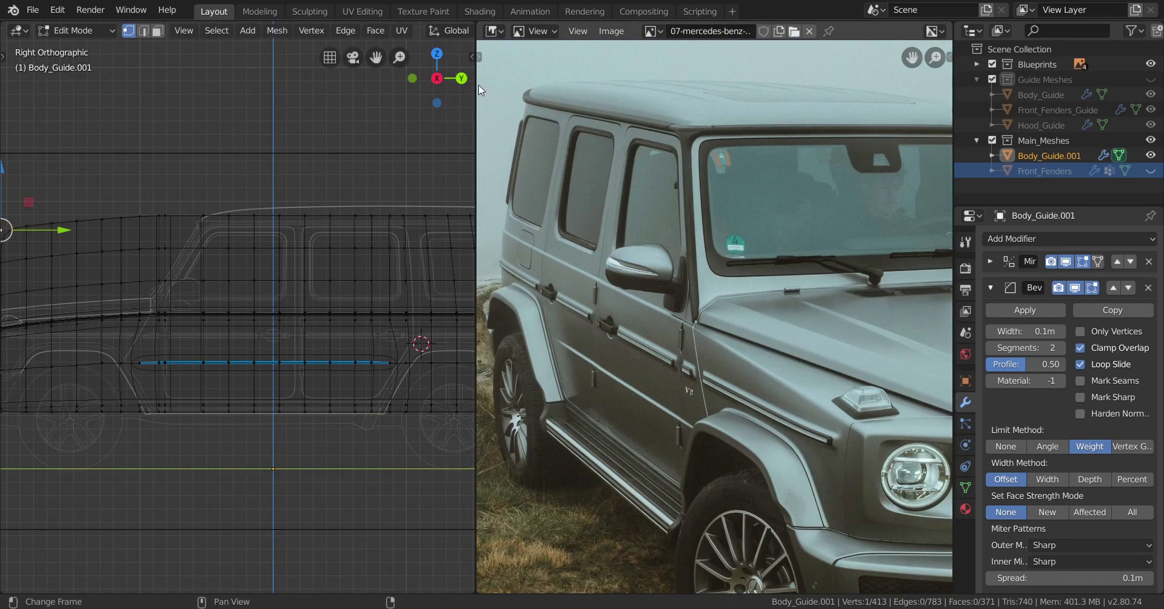
{"action": "left_click_drag", "start_coordinate": [486, 84], "coordinate": [941, 85]}
Dissolve the two horizontal edge loops crossing the window area of the body
{"action": "right_click", "coordinate": [473, 217], "text": "alt"}
{"action": "key", "text": "x"}
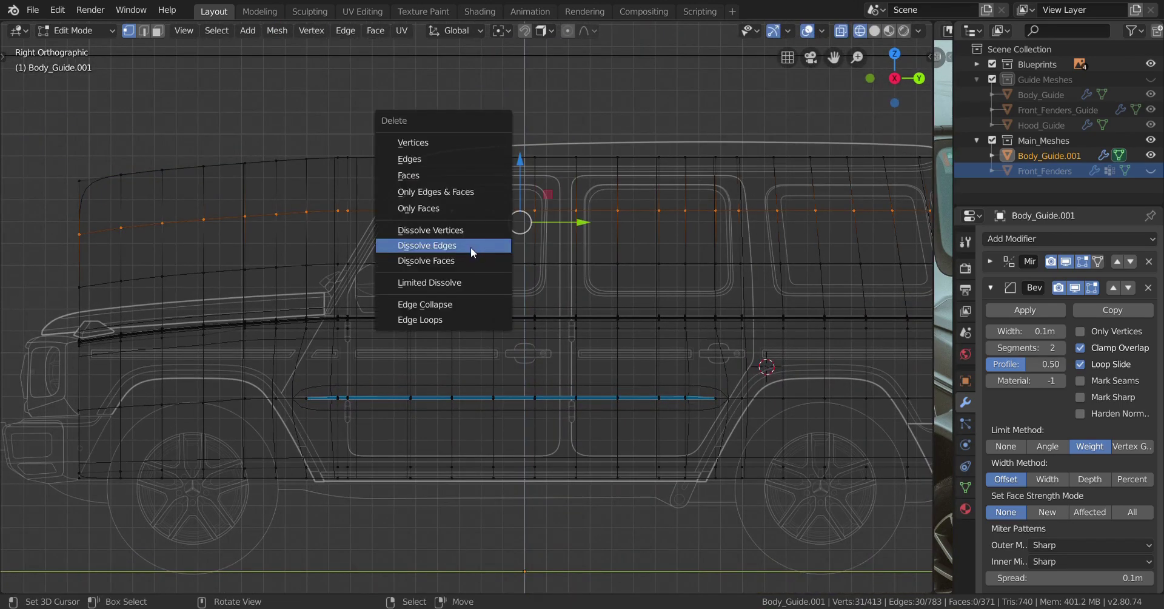
{"action": "left_click", "coordinate": [472, 248]}
{"action": "right_click", "coordinate": [479, 269], "text": "alt"}
{"action": "key", "text": "x"}
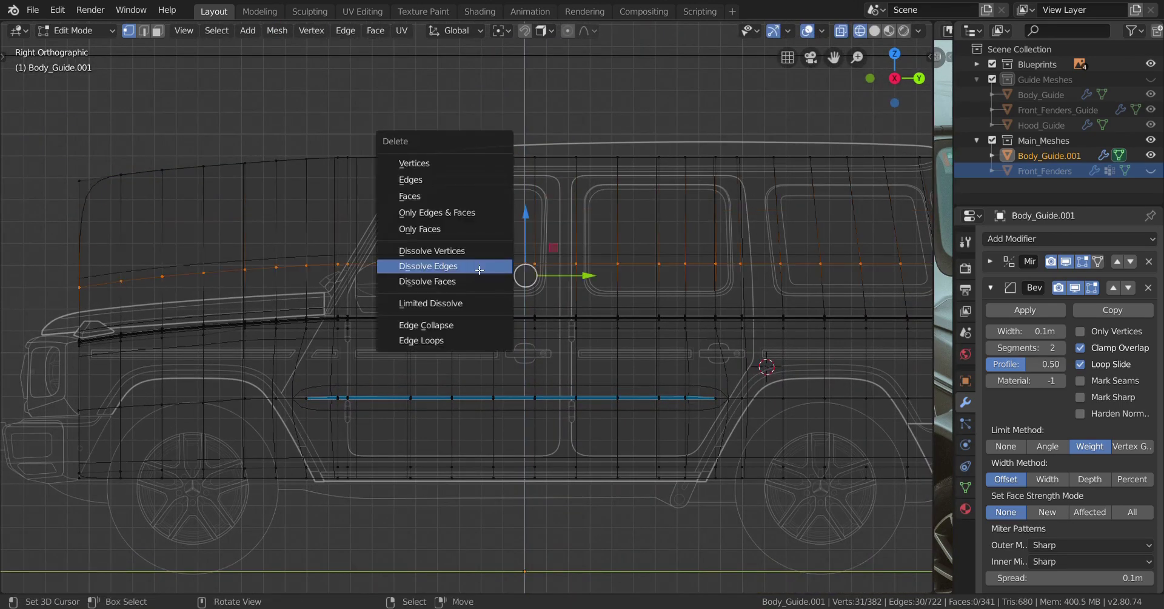
{"action": "left_click", "coordinate": [480, 269]}
{"action": "scroll", "coordinate": [520, 204], "scroll_direction": "down", "scroll_amount": 2}
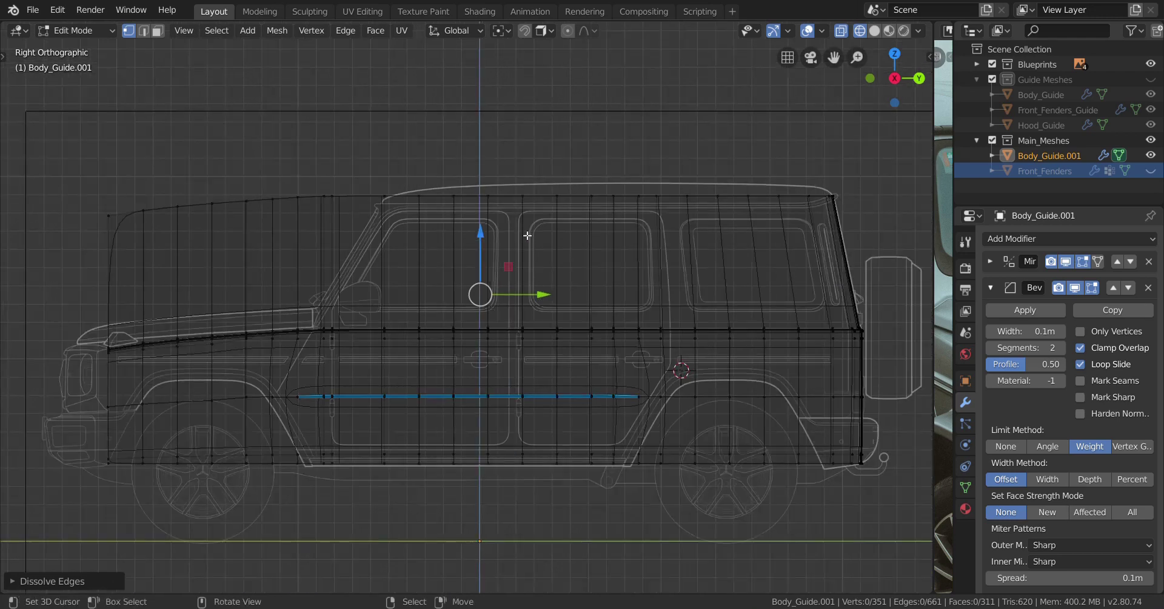
Flatten the body's top edge loop by scaling it to 0 along Z, and raise it to the base line of the roof
{"action": "key", "text": "s"}
{"action": "key", "text": "z"}
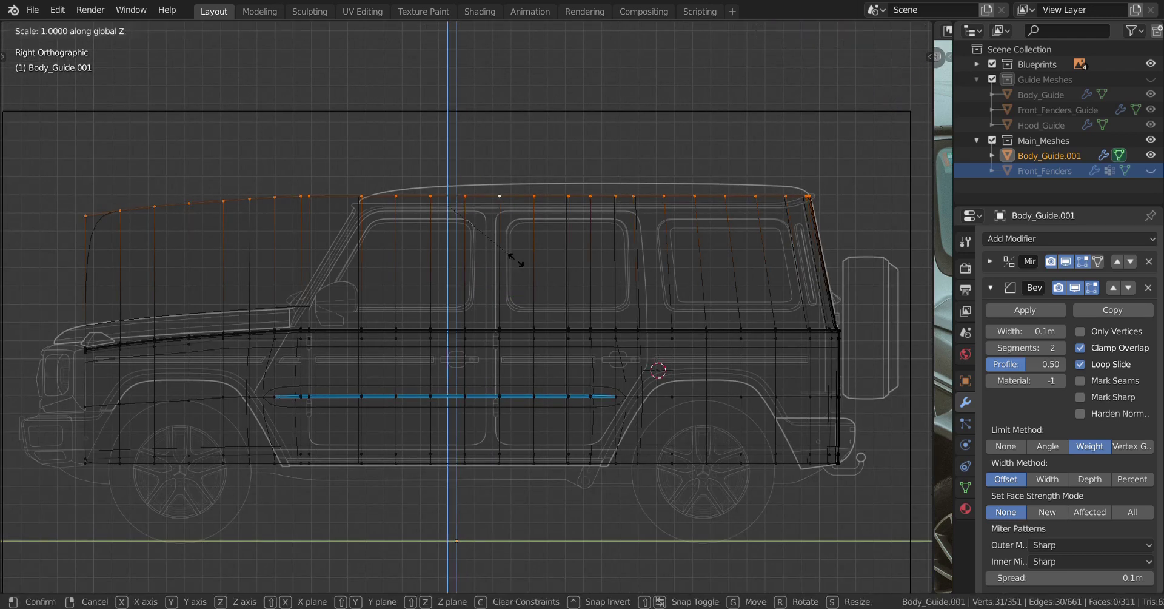
{"action": "key", "text": "0"}
{"action": "key", "text": "Return"}
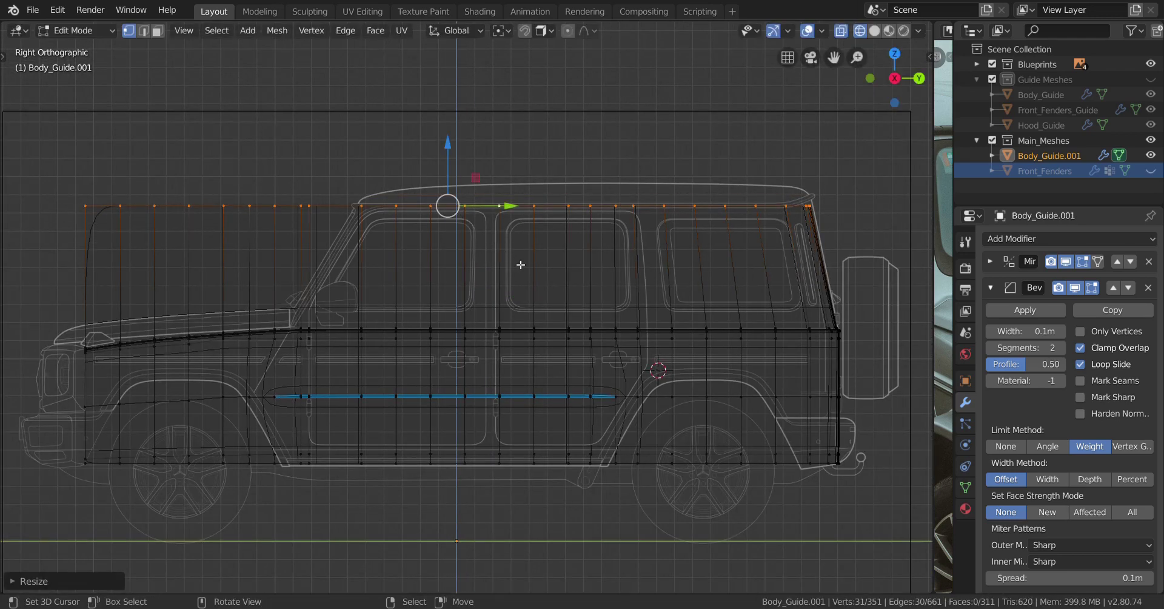
{"action": "scroll", "coordinate": [593, 243], "scroll_direction": "up", "scroll_amount": 3}
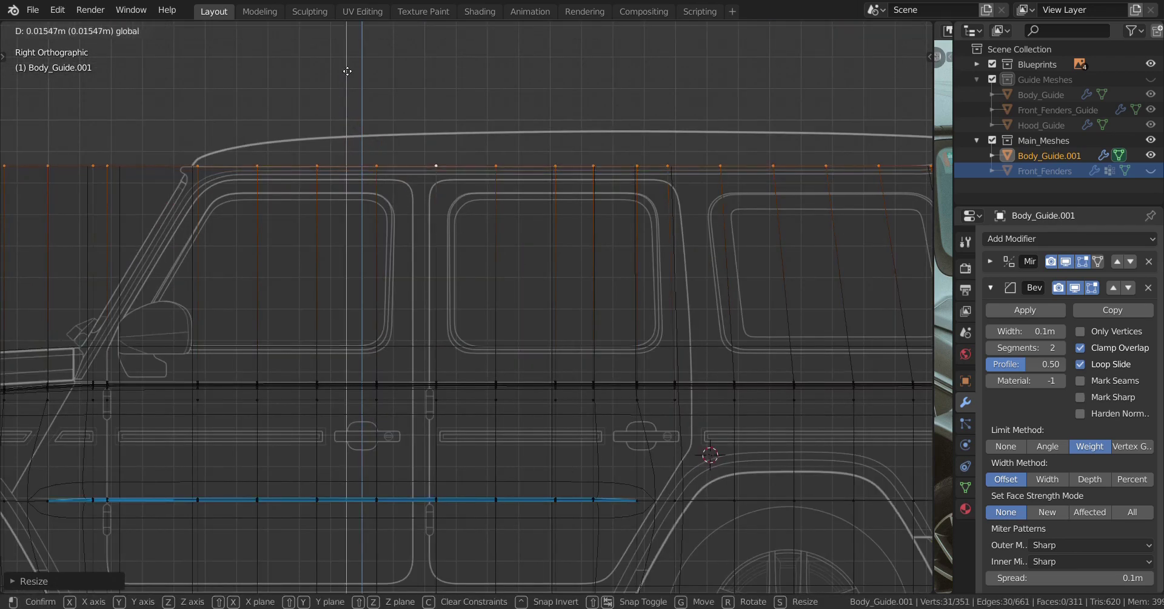
{"action": "left_click", "coordinate": [347, 76]}
{"action": "scroll", "coordinate": [408, 240], "scroll_direction": "down", "scroll_amount": 5}
{"action": "scroll", "coordinate": [515, 239], "scroll_direction": "up", "scroll_amount": 4}
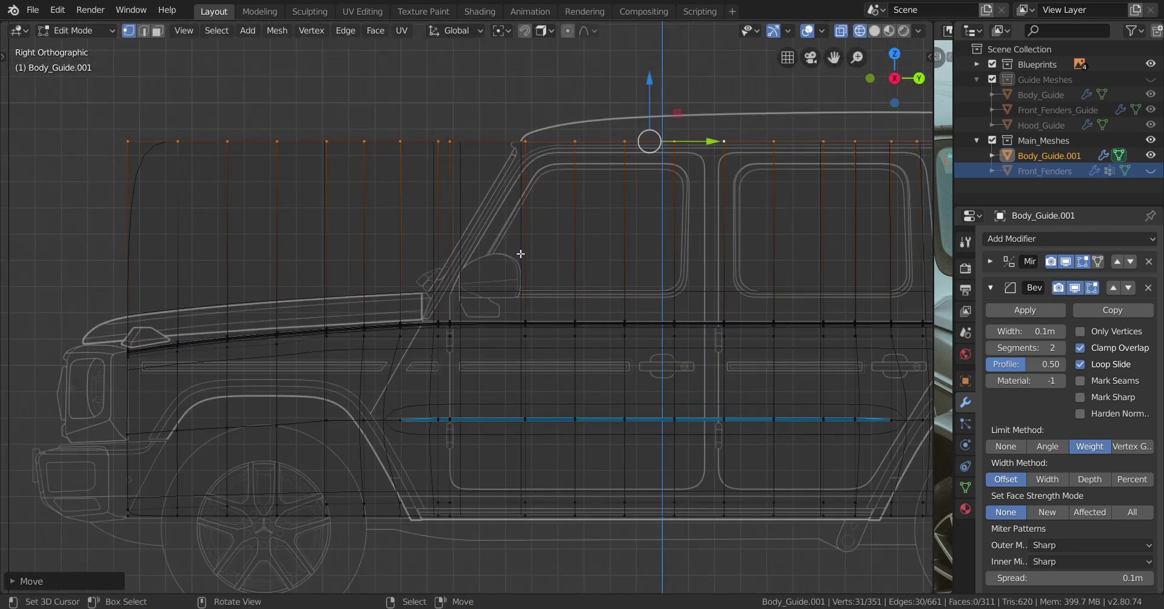
{"action": "middle_click_drag", "start_coordinate": [527, 250], "coordinate": [362, 284], "text": "shift"}
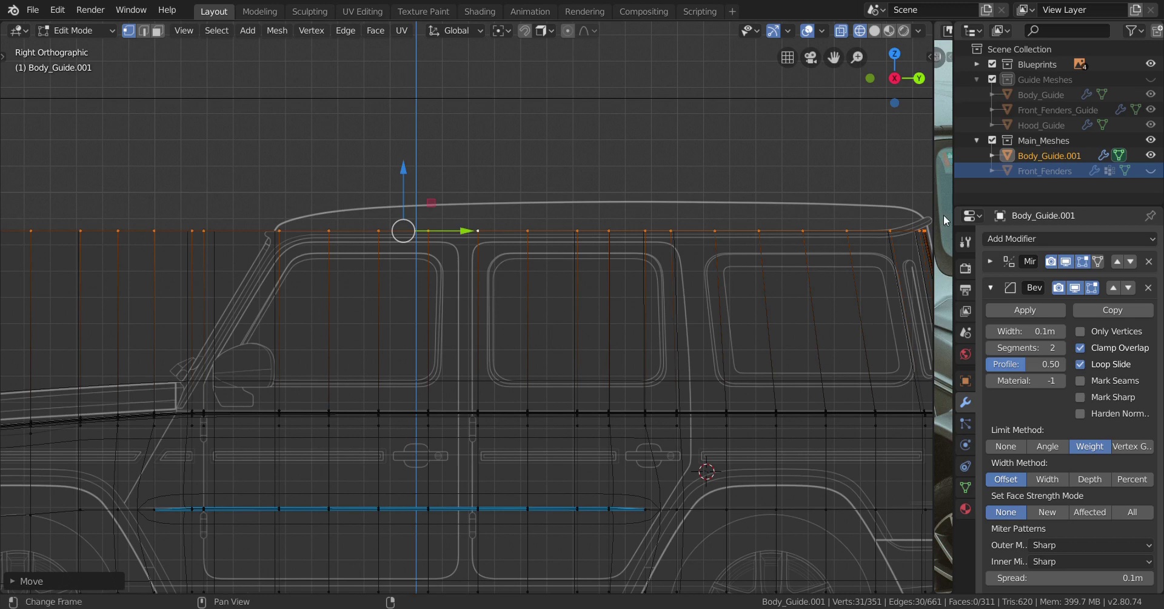
Reveal more of the reference photo and lower the body's top edge loop by about 0.021 m, just under the roof's base line
{"action": "left_click_drag", "start_coordinate": [934, 206], "coordinate": [834, 234]}
{"action": "scroll", "coordinate": [475, 314], "scroll_direction": "up", "scroll_amount": 5}
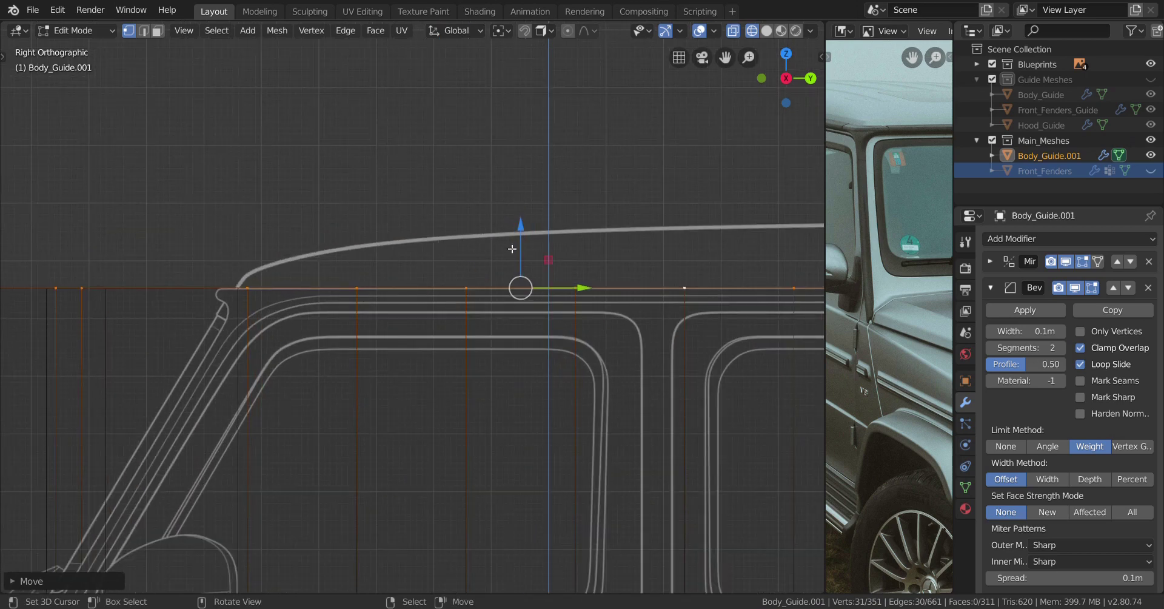
{"action": "left_click_drag", "start_coordinate": [529, 226], "coordinate": [529, 238]}
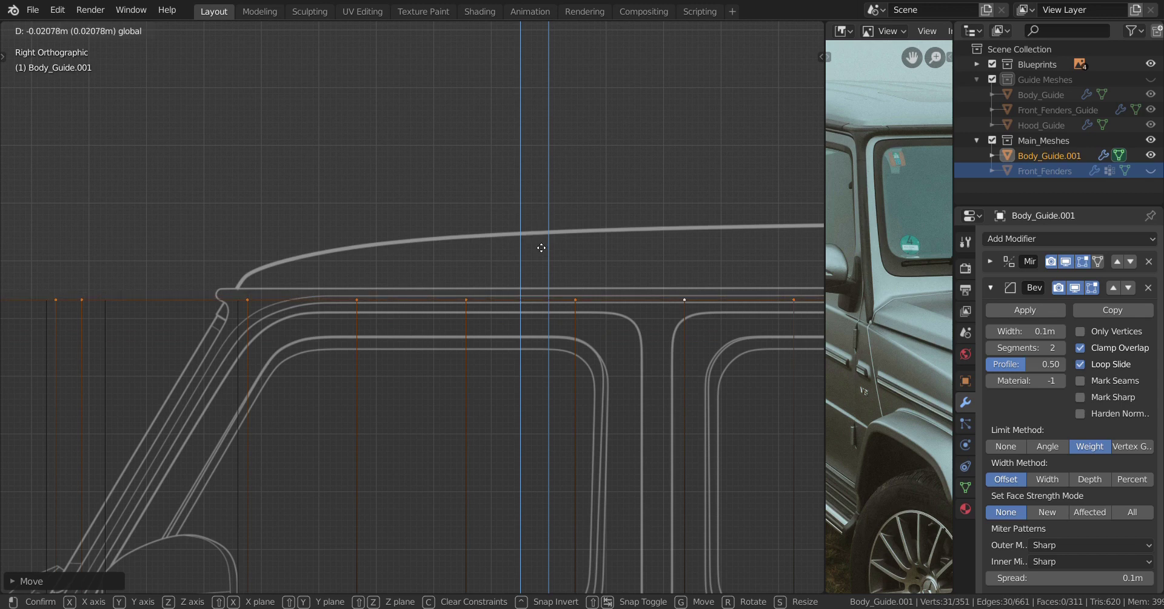
{"action": "left_click_drag", "start_coordinate": [542, 248], "coordinate": [542, 248]}
{"action": "scroll", "coordinate": [418, 322], "scroll_direction": "down", "scroll_amount": 6}
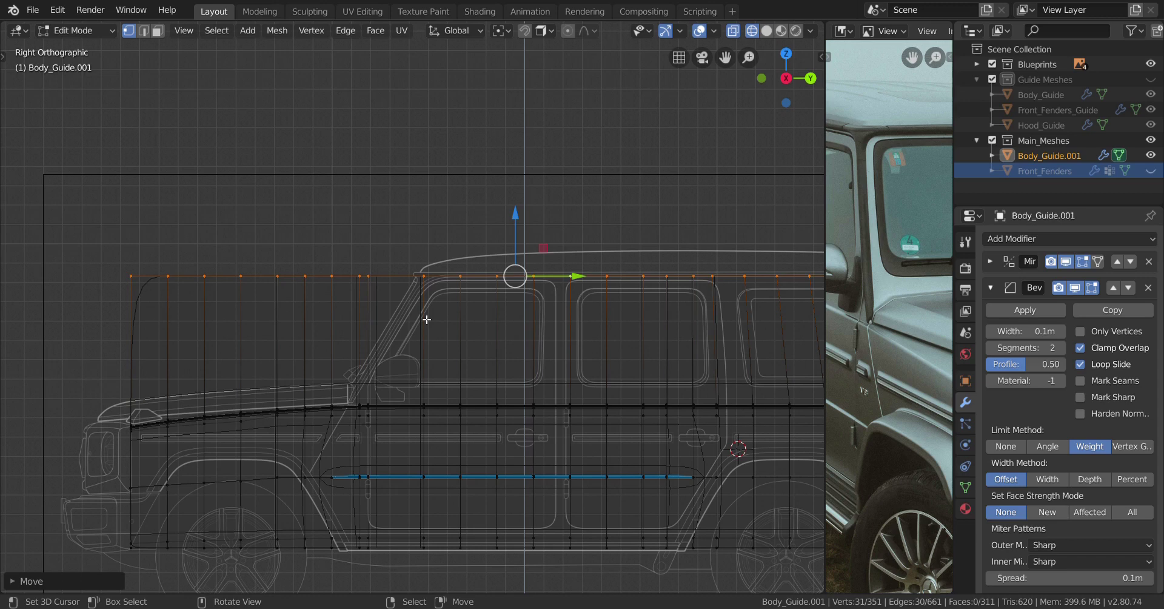
Delete the vertices of the lowest horizontal edge loop along the body's sill
{"action": "scroll", "coordinate": [416, 491], "scroll_direction": "up", "scroll_amount": 5}
{"action": "left_click", "coordinate": [481, 356], "text": "alt"}
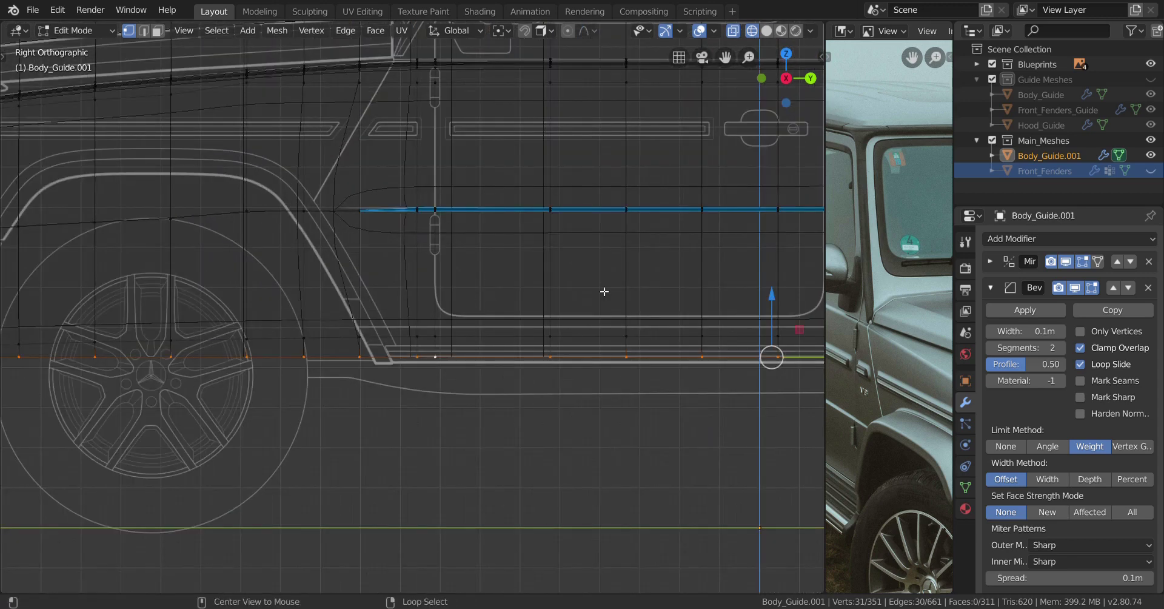
{"action": "key", "text": "x"}
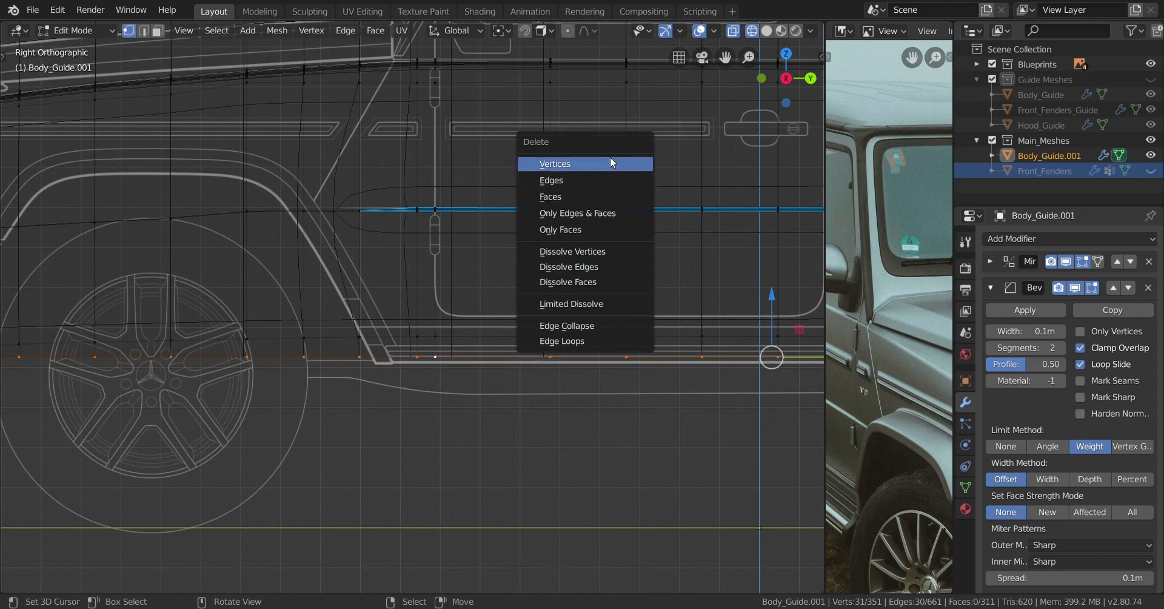
{"action": "left_click", "coordinate": [610, 161]}
{"action": "scroll", "coordinate": [587, 265], "scroll_direction": "down", "scroll_amount": 4}
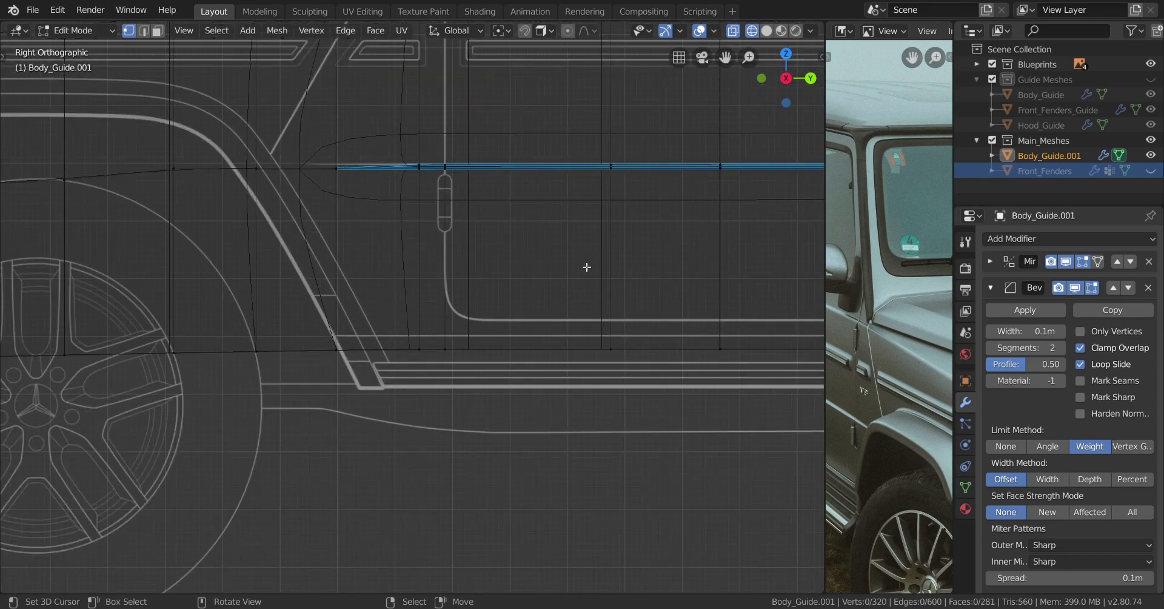
Select the body's frontmost vertical edge loop, grow the selection five times and delete those vertices ahead of the door pillar
{"action": "middle_click_drag", "start_coordinate": [468, 289], "coordinate": [483, 351], "text": "shift"}
{"action": "left_click", "coordinate": [153, 314], "text": "alt"}
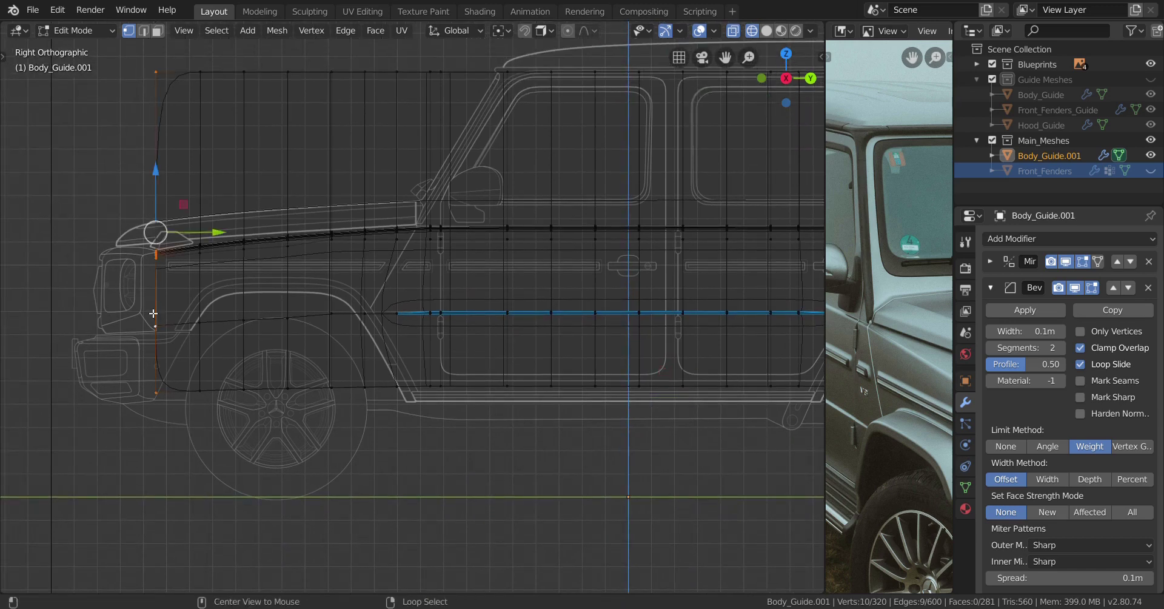
{"action": "key", "text": "ctrl+KP_Add"}
{"action": "key", "text": "ctrl+KP_Add"}
{"action": "key", "text": "ctrl+KP_Add"}
{"action": "key", "text": "ctrl+KP_Add"}
{"action": "key", "text": "ctrl+KP_Add"}
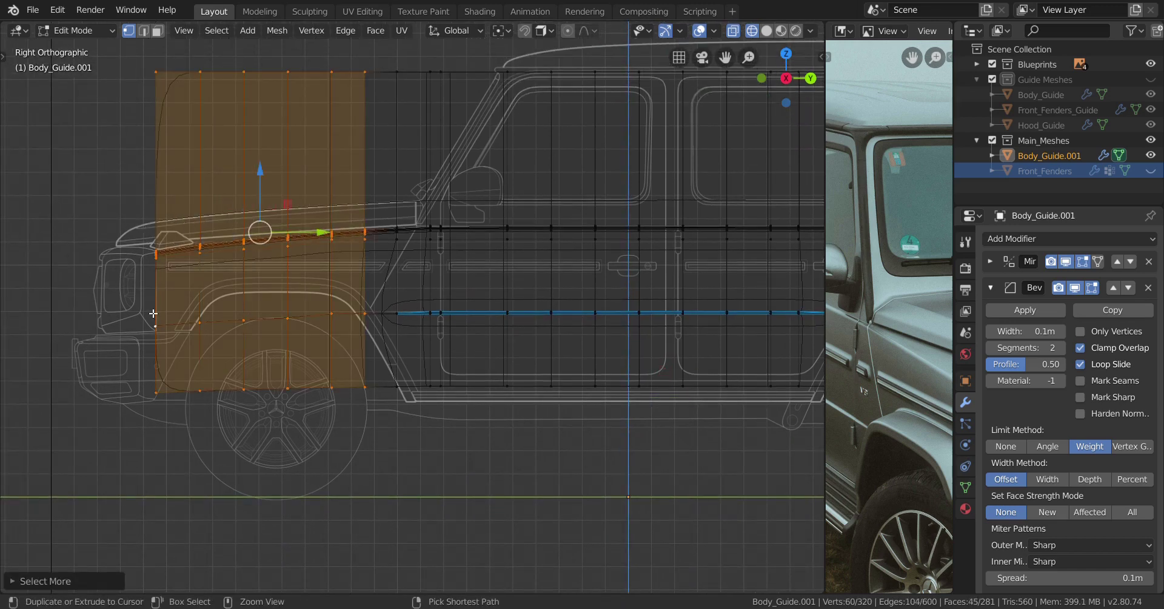
{"action": "key", "text": "x"}
{"action": "left_click", "coordinate": [145, 307]}
Try to edge-slide the path of beltline vertices on the body's front edge rearward to the fender's upper rear corner
{"action": "scroll", "coordinate": [376, 315], "scroll_direction": "up", "scroll_amount": 3}
{"action": "middle_click_drag", "start_coordinate": [467, 227], "coordinate": [417, 345], "text": "shift"}
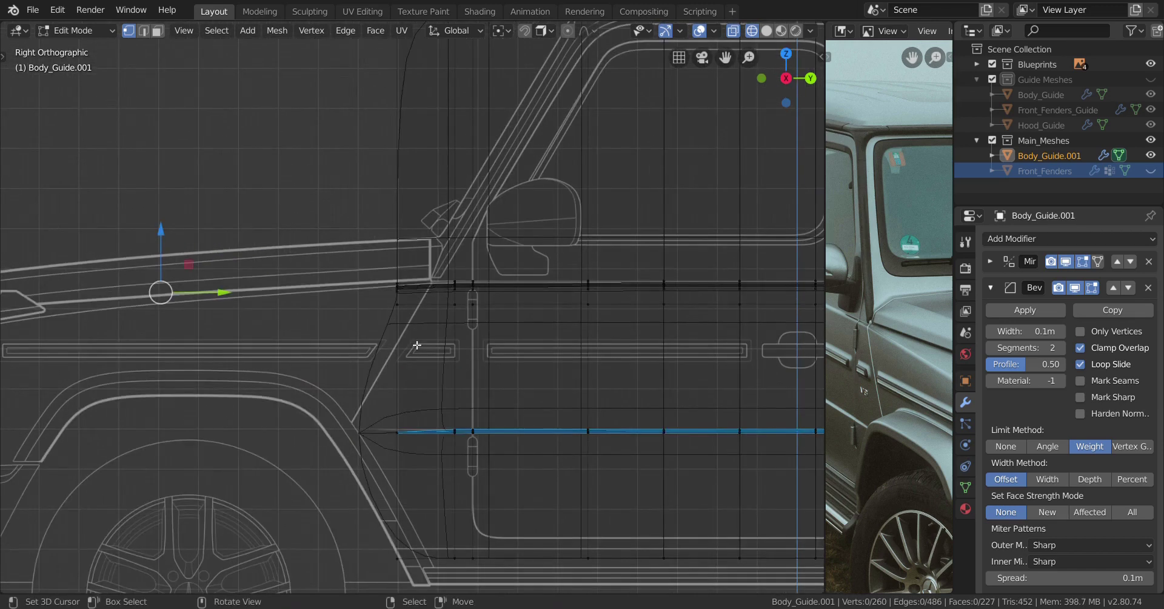
{"action": "key", "text": "z"}
{"action": "left_click", "coordinate": [522, 348]}
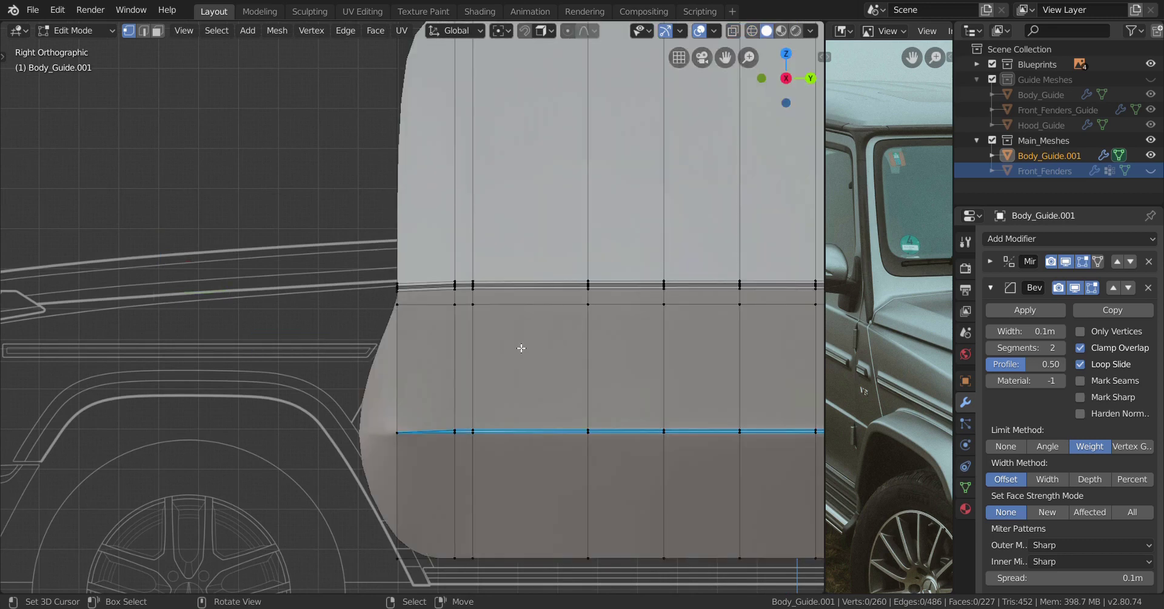
{"action": "key", "text": "z"}
{"action": "left_click", "coordinate": [439, 341]}
{"action": "scroll", "coordinate": [316, 342], "scroll_direction": "up", "scroll_amount": 3}
{"action": "scroll", "coordinate": [345, 335], "scroll_direction": "up", "scroll_amount": 2}
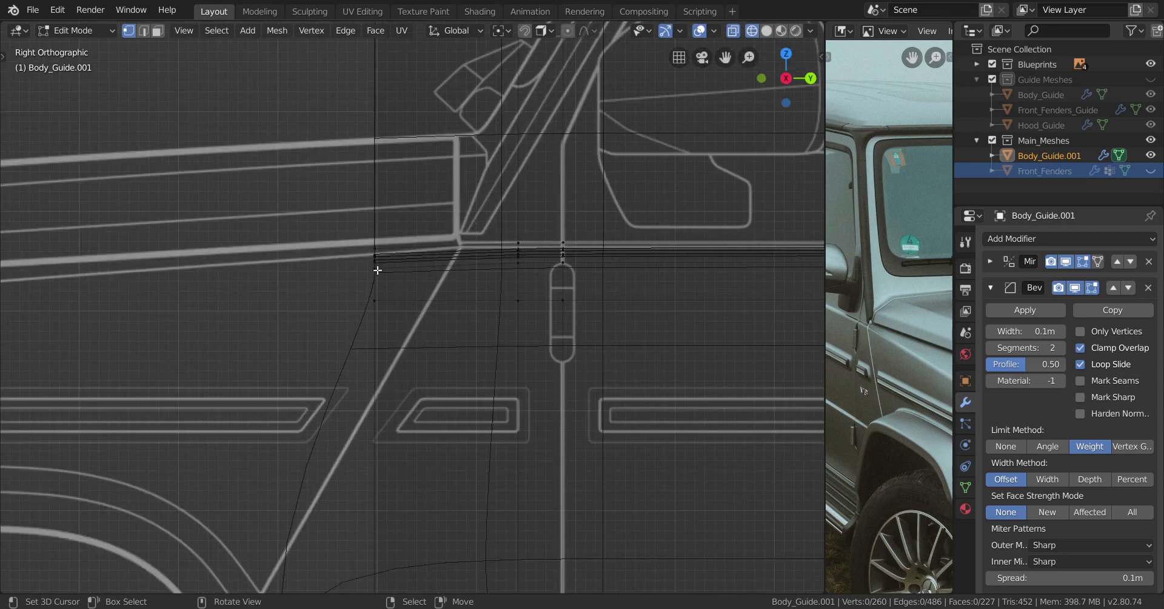
{"action": "left_click", "coordinate": [380, 275], "text": "ctrl"}
{"action": "scroll", "coordinate": [394, 317], "scroll_direction": "up", "scroll_amount": 3}
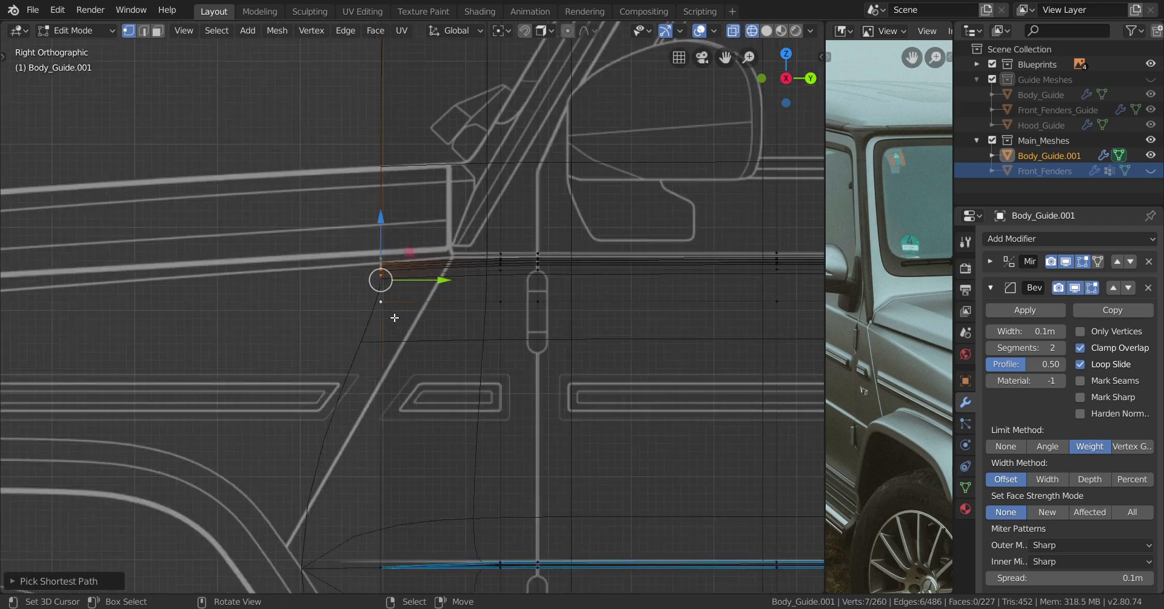
{"action": "key", "text": "g"}
{"action": "key", "text": "g"}
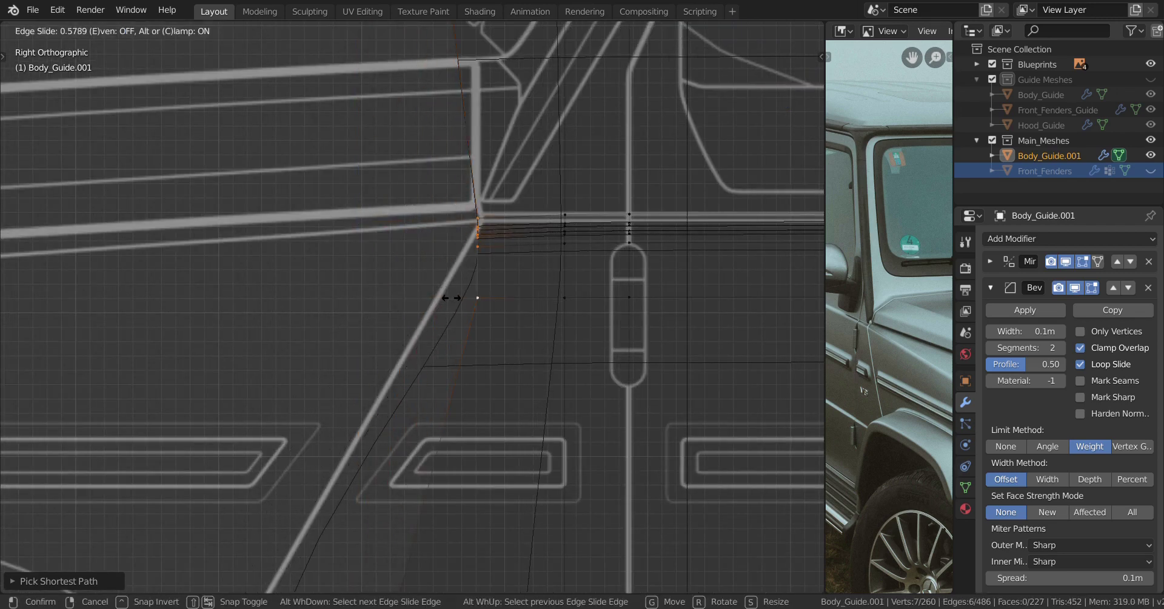
{"action": "left_click", "coordinate": [460, 285]}
{"action": "scroll", "coordinate": [394, 297], "scroll_direction": "down", "scroll_amount": 5}
Leave body mesh editing, unhide Front_Fenders and select it
{"action": "key", "text": "Tab"}
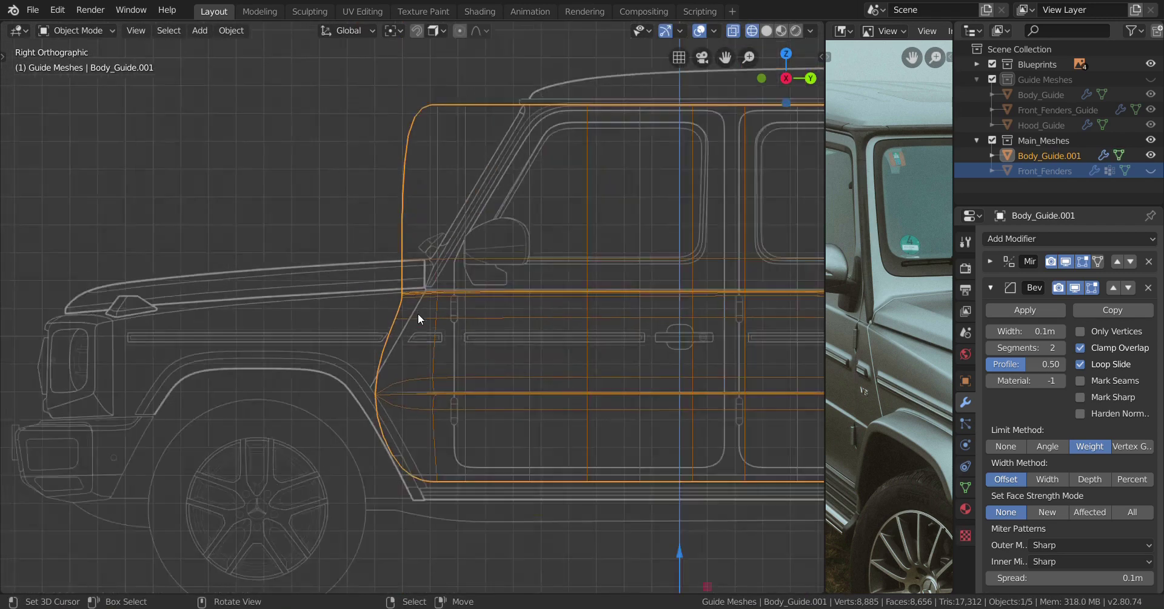
{"action": "left_click", "coordinate": [1151, 171]}
{"action": "scroll", "coordinate": [390, 330], "scroll_direction": "up", "scroll_amount": 3}
{"action": "left_click", "coordinate": [390, 330]}
{"action": "scroll", "coordinate": [285, 327], "scroll_direction": "up", "scroll_amount": 3}
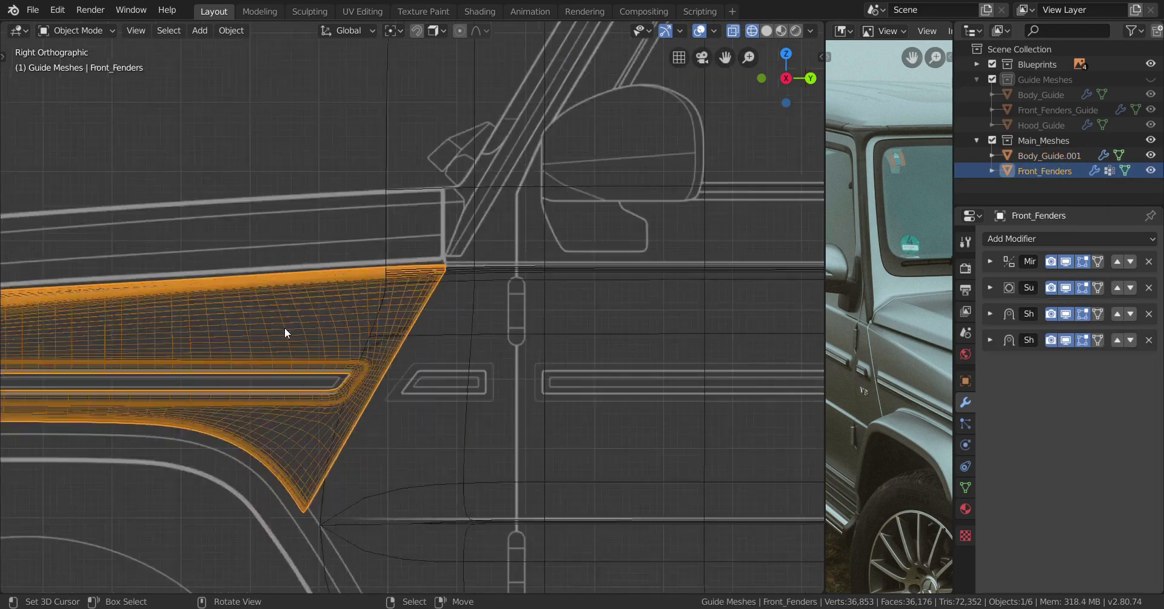
Switch to solid shading, hide Body_Guide.001 and open the Front_Fenders mesh for editing
{"action": "key", "text": "Tab"}
{"action": "scroll", "coordinate": [341, 339], "scroll_direction": "down", "scroll_amount": 3}
{"action": "middle_click_drag", "start_coordinate": [307, 359], "coordinate": [326, 375]}
{"action": "key", "text": "KP_Decimal"}
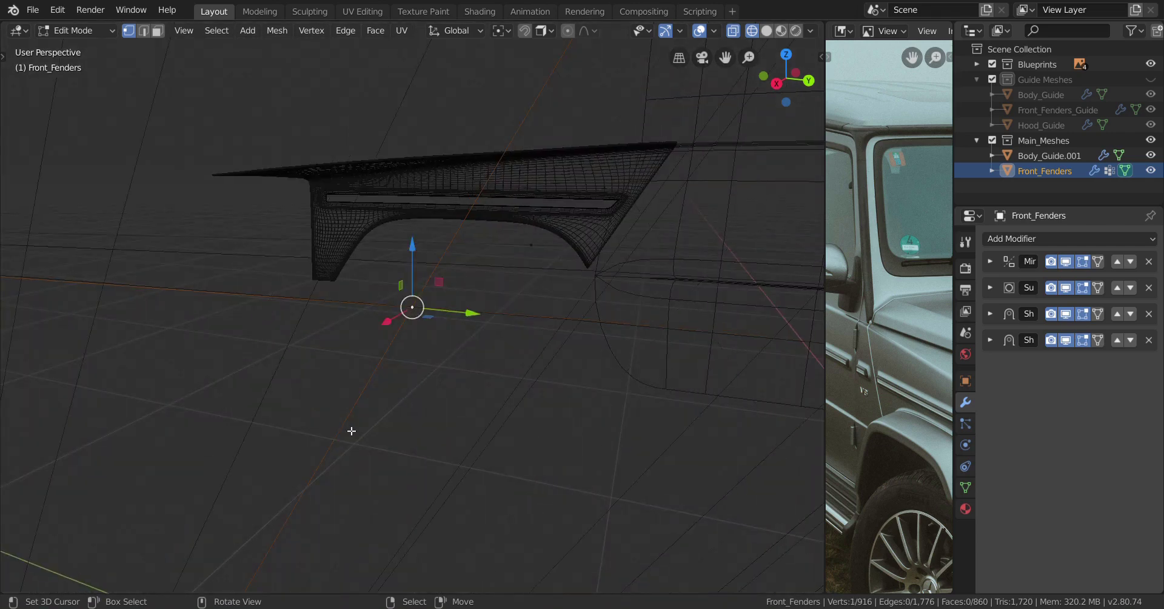
{"action": "key", "text": "z"}
{"action": "left_click", "coordinate": [471, 416]}
{"action": "mouse_move", "coordinate": [470, 416]}
{"action": "middle_mouse_down"}
{"action": "mouse_move", "coordinate": [507, 416]}
{"action": "mouse_move", "coordinate": [444, 416]}
{"action": "middle_mouse_up"}
{"action": "key", "text": "Tab"}
{"action": "left_click", "coordinate": [617, 357]}
{"action": "key", "text": "h"}
{"action": "left_click", "coordinate": [403, 339]}
{"action": "key", "text": "Tab"}
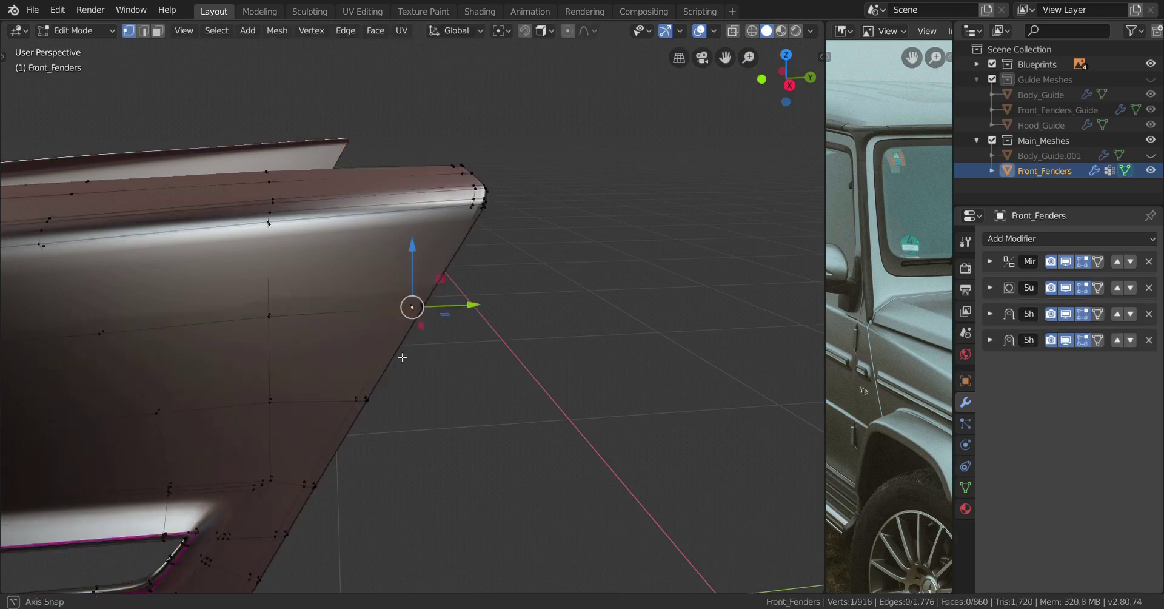
Select the fender's slanted rear edge loop, duplicate it in place and separate the copy into its own object
{"action": "middle_click_drag", "start_coordinate": [403, 340], "coordinate": [450, 308]}
{"action": "scroll", "coordinate": [450, 308], "scroll_direction": "up", "scroll_amount": 2}
{"action": "scroll", "coordinate": [498, 285], "scroll_direction": "down", "scroll_amount": 5}
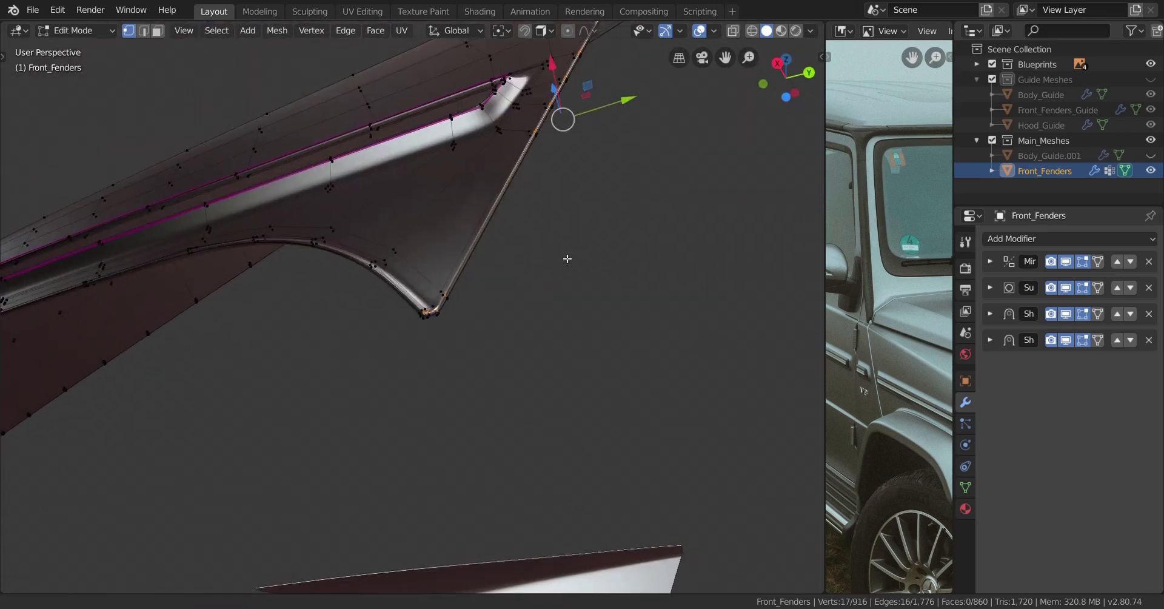
{"action": "middle_click_drag", "start_coordinate": [566, 257], "coordinate": [503, 353]}
{"action": "key", "text": "shift+d"}
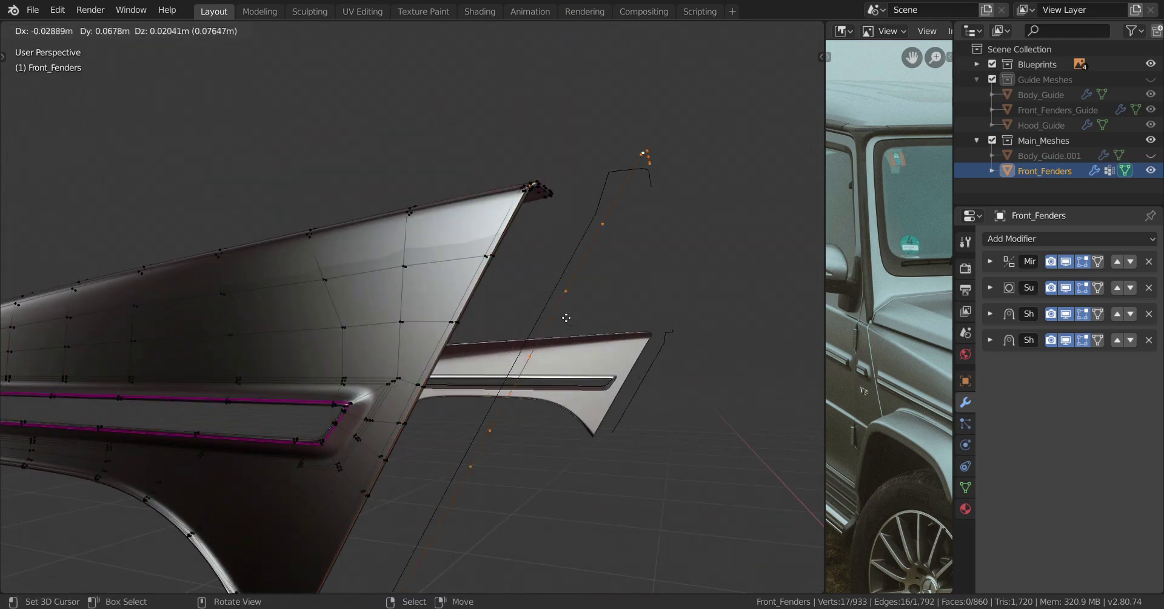
{"action": "right_click", "coordinate": [598, 315]}
{"action": "key", "text": "p"}
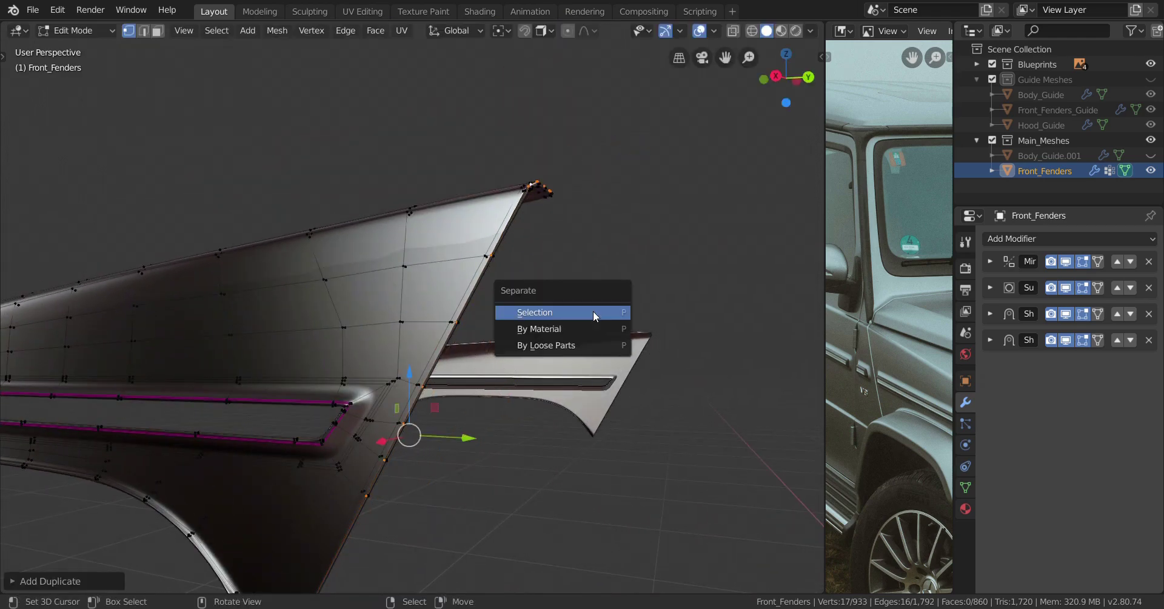
{"action": "left_click", "coordinate": [592, 314]}
Return to Object Mode, hide Front_Fenders and show Body_Guide.001 again
{"action": "key", "text": "Tab"}
{"action": "left_click", "coordinate": [506, 219]}
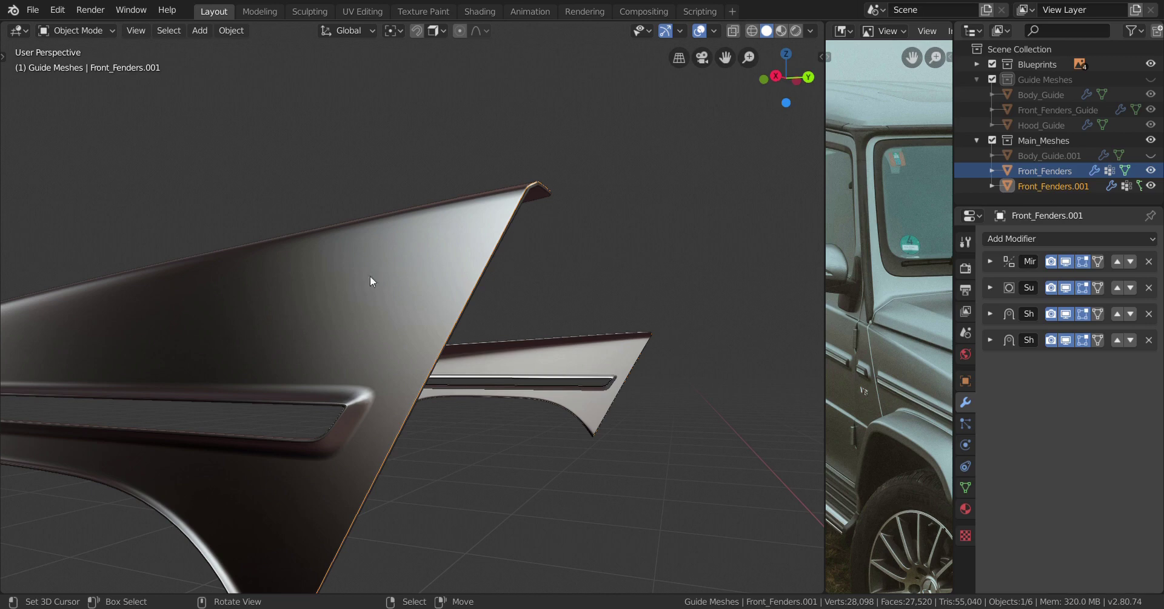
{"action": "middle_click_drag", "start_coordinate": [353, 311], "coordinate": [393, 347]}
{"action": "key", "text": "h"}
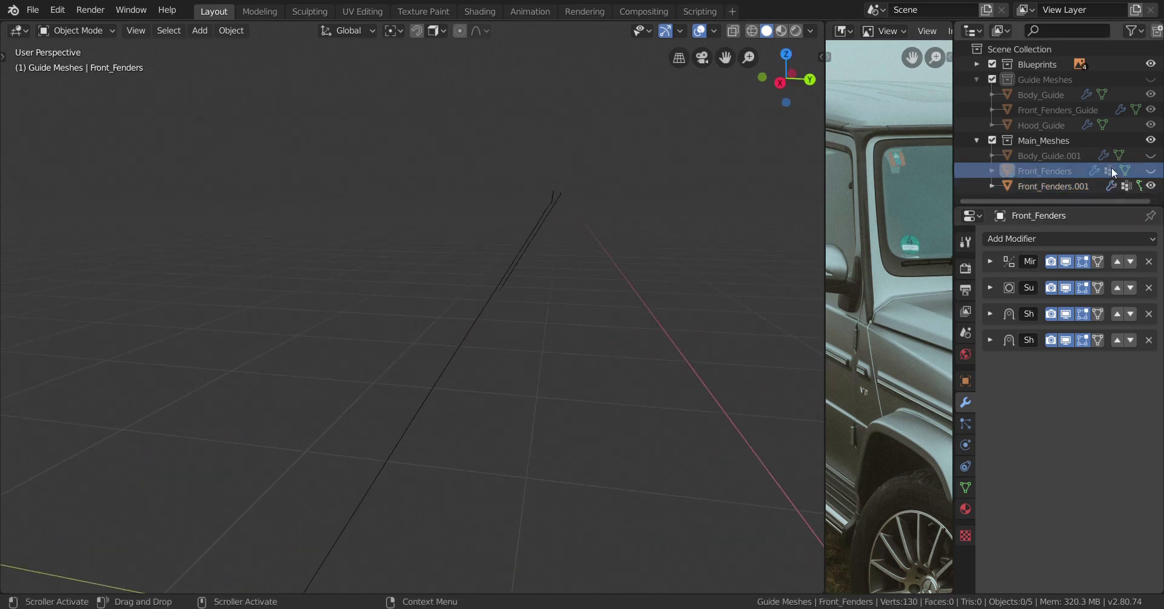
{"action": "left_click", "coordinate": [1150, 155]}
Join the separated fender edge, Front_Fenders.001, into Body_Guide.001
{"action": "middle_click_drag", "start_coordinate": [376, 388], "coordinate": [376, 437]}
{"action": "left_click", "coordinate": [332, 502]}
{"action": "middle_click_drag", "start_coordinate": [332, 502], "coordinate": [416, 447]}
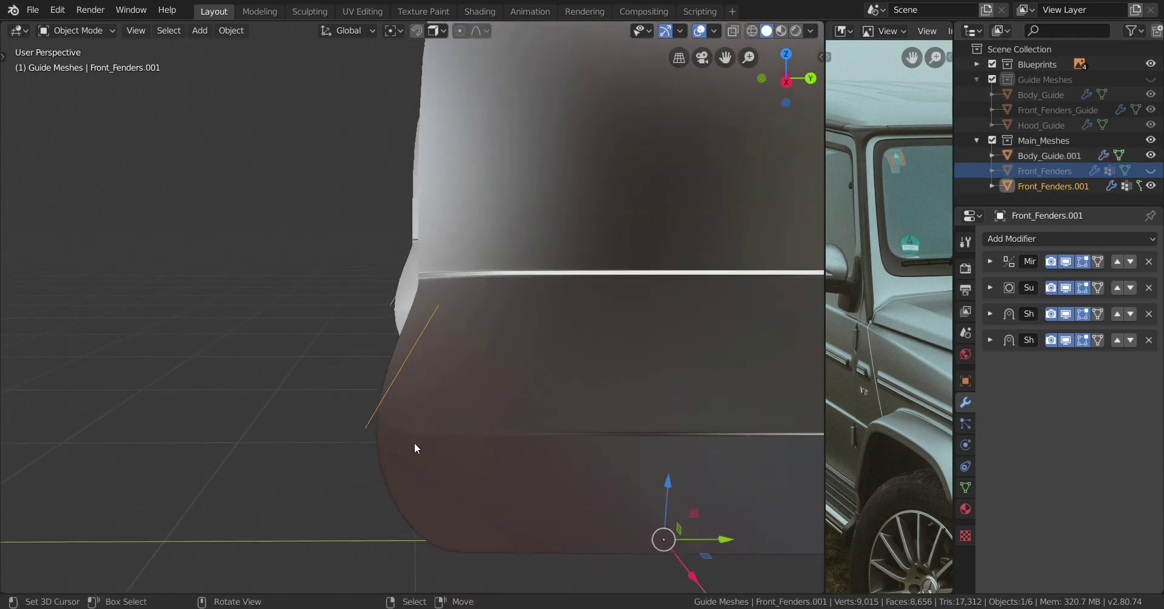
{"action": "left_click", "coordinate": [563, 365], "text": "shift"}
{"action": "key", "text": "Delete"}
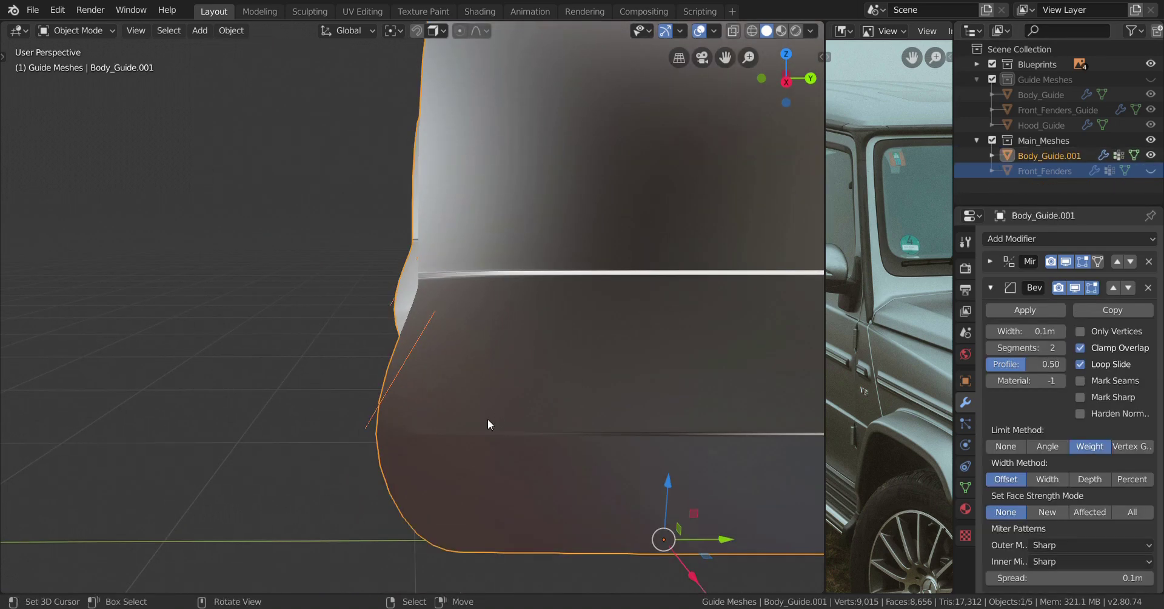
Edit the body in the right wireframe view and move the joined fender edge strip about 0.006 m rearward along Y
{"action": "middle_click_drag", "start_coordinate": [486, 417], "coordinate": [466, 443]}
{"action": "key", "text": "Tab"}
{"action": "key", "text": "KP_3"}
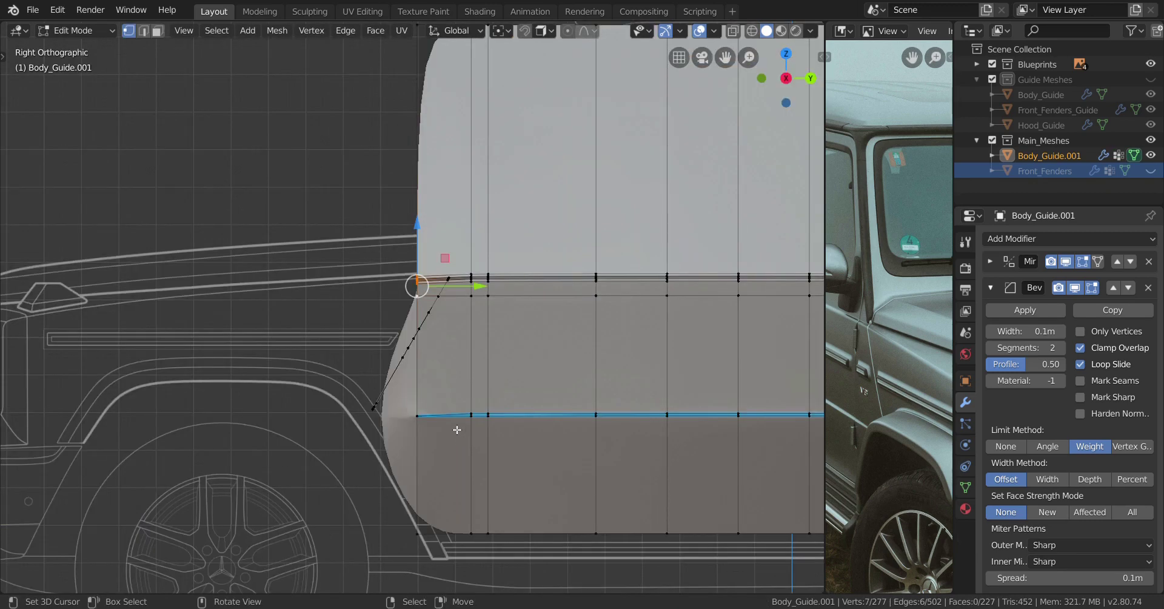
{"action": "scroll", "coordinate": [457, 429], "scroll_direction": "up", "scroll_amount": 3}
{"action": "key", "text": "shift+z"}
{"action": "middle_click_drag", "start_coordinate": [396, 407], "coordinate": [371, 388], "text": "shift"}
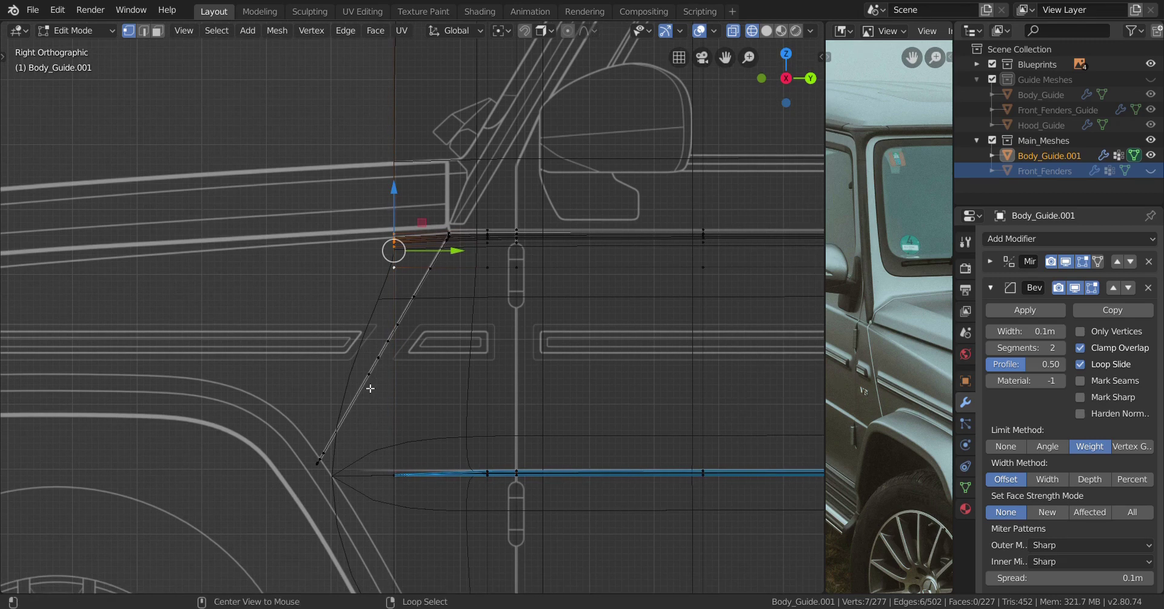
{"action": "left_click_drag", "start_coordinate": [443, 353], "coordinate": [470, 351]}
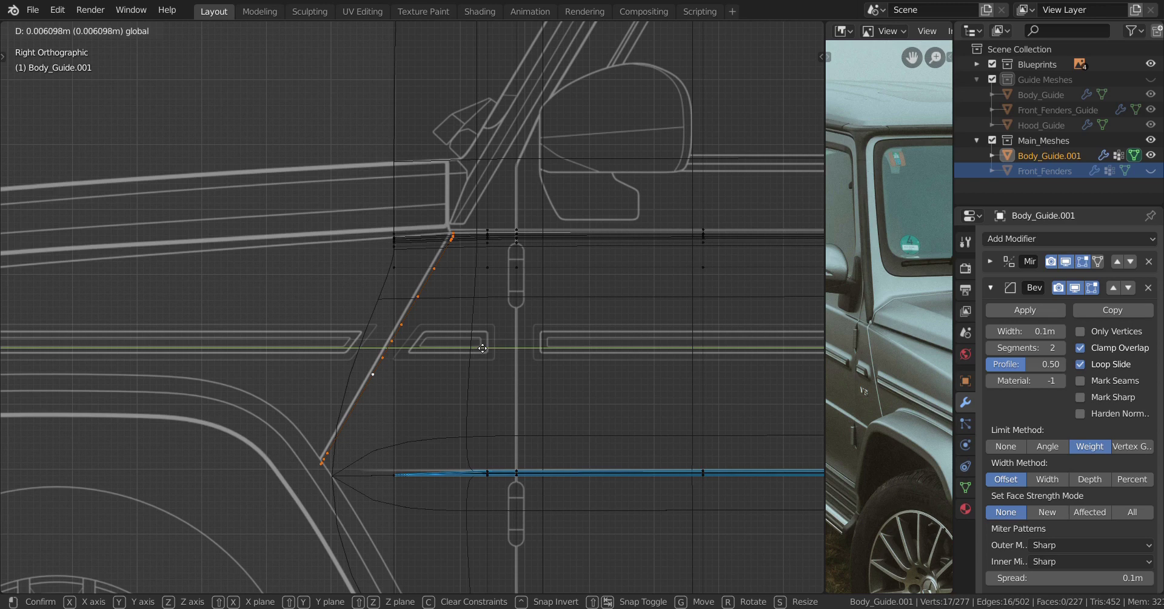
{"action": "left_click_drag", "start_coordinate": [483, 346], "coordinate": [484, 347]}
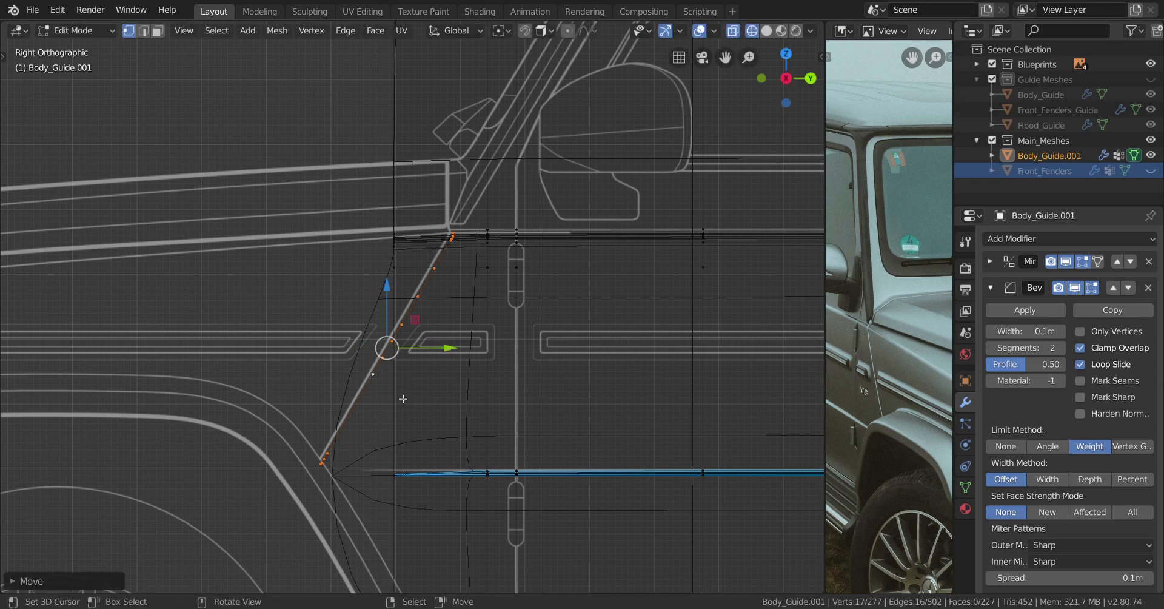
Delete the surplus vertices at the upper end of the joined fender edge strip
{"action": "scroll", "coordinate": [437, 346], "scroll_direction": "up", "scroll_amount": 3}
{"action": "scroll", "coordinate": [437, 346], "scroll_direction": "down", "scroll_amount": 3}
{"action": "middle_click_drag", "start_coordinate": [437, 346], "coordinate": [422, 380], "text": "shift"}
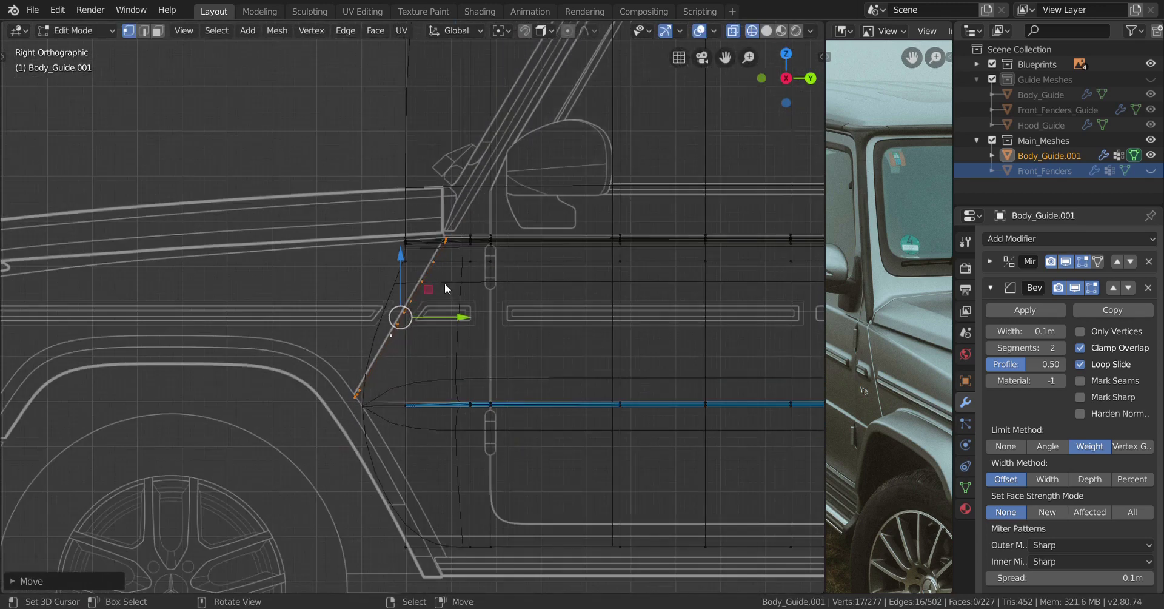
{"action": "middle_click_drag", "start_coordinate": [477, 266], "coordinate": [330, 290], "text": "shift"}
{"action": "left_click", "coordinate": [481, 251], "text": "ctrl"}
{"action": "key", "text": "x"}
{"action": "left_click", "coordinate": [747, 197]}
Select the five-vertex path on the body's front edge below the beltline and edge-slide it to the fender strip
{"action": "left_click", "coordinate": [149, 350], "text": "ctrl"}
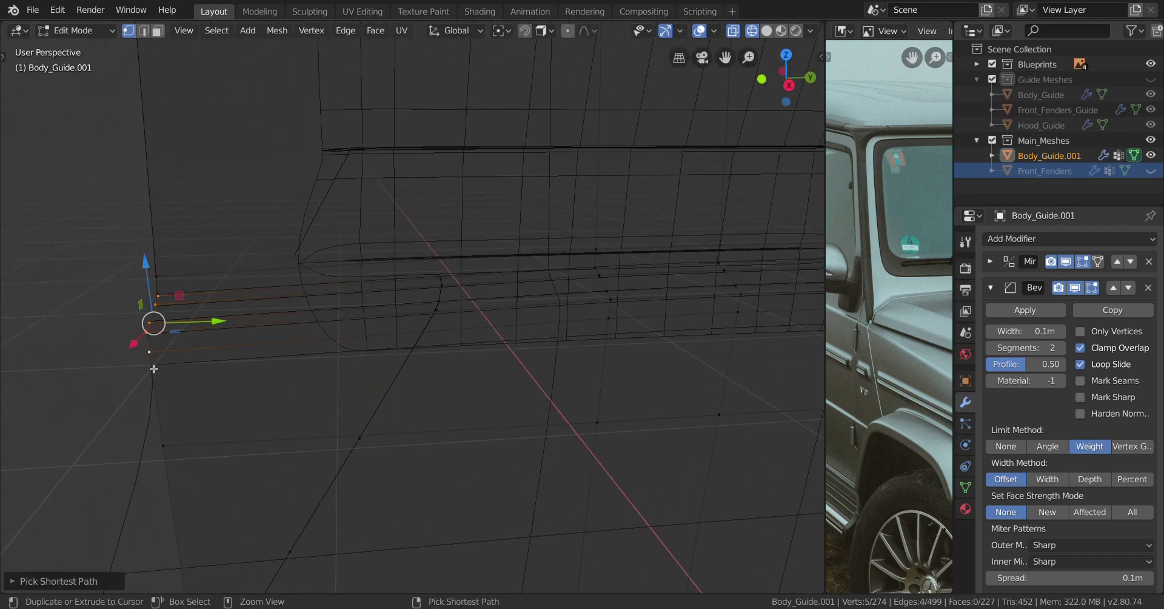
{"action": "middle_click_drag", "start_coordinate": [149, 350], "coordinate": [288, 332]}
{"action": "key", "text": "g"}
{"action": "key", "text": "g"}
{"action": "left_click", "coordinate": [385, 346]}
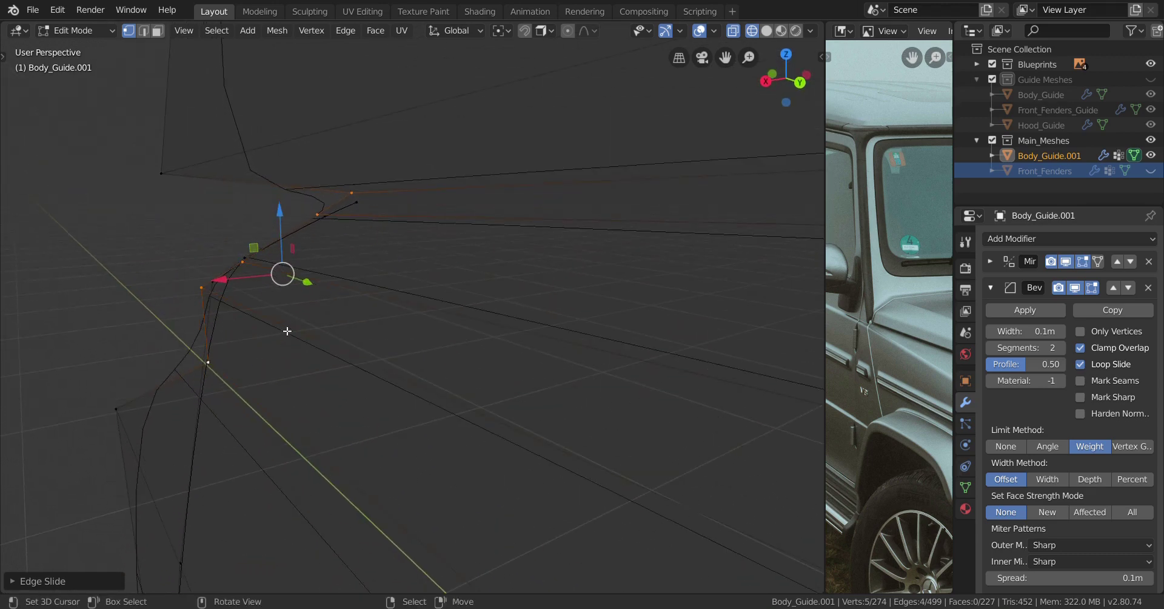
Merge the two uppermost vertices of the slid body edge with the matching vertices of the fender strip
{"action": "left_click", "coordinate": [352, 192]}
{"action": "key", "text": "alt+m"}
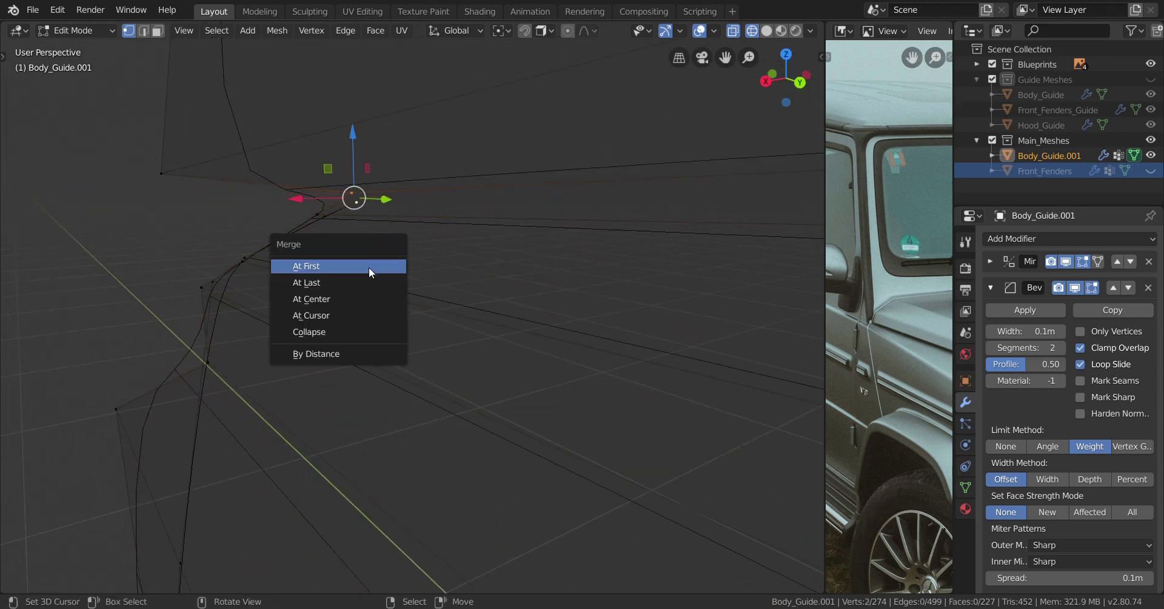
{"action": "left_click", "coordinate": [372, 268]}
{"action": "left_click", "coordinate": [319, 213], "text": "shift"}
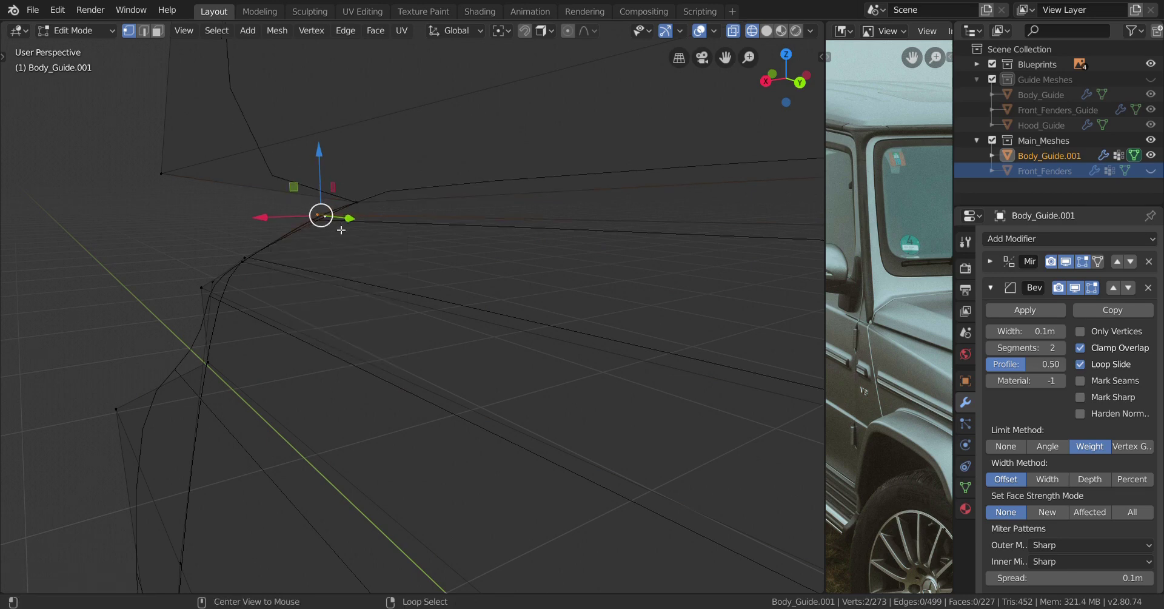
{"action": "key", "text": "alt+m"}
{"action": "left_click", "coordinate": [342, 231]}
Merge the next two vertices down the slid body edge with their neighbouring fender strip vertices
{"action": "middle_click_drag", "start_coordinate": [335, 235], "coordinate": [318, 265]}
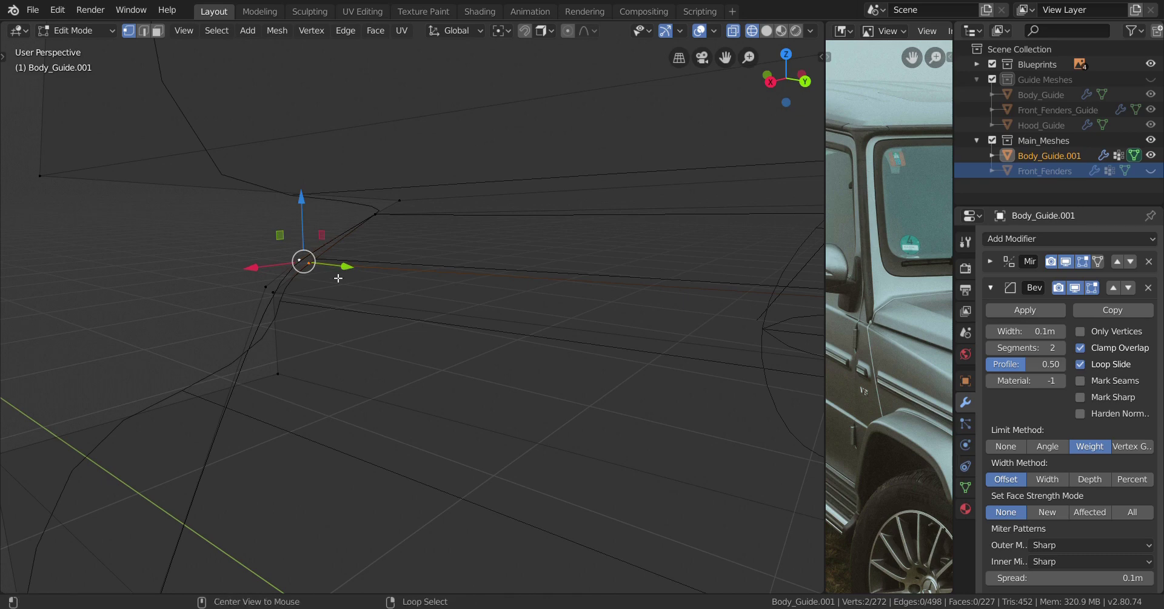
{"action": "key", "text": "alt+m"}
{"action": "left_click", "coordinate": [327, 270]}
{"action": "left_click", "coordinate": [267, 287], "text": "shift"}
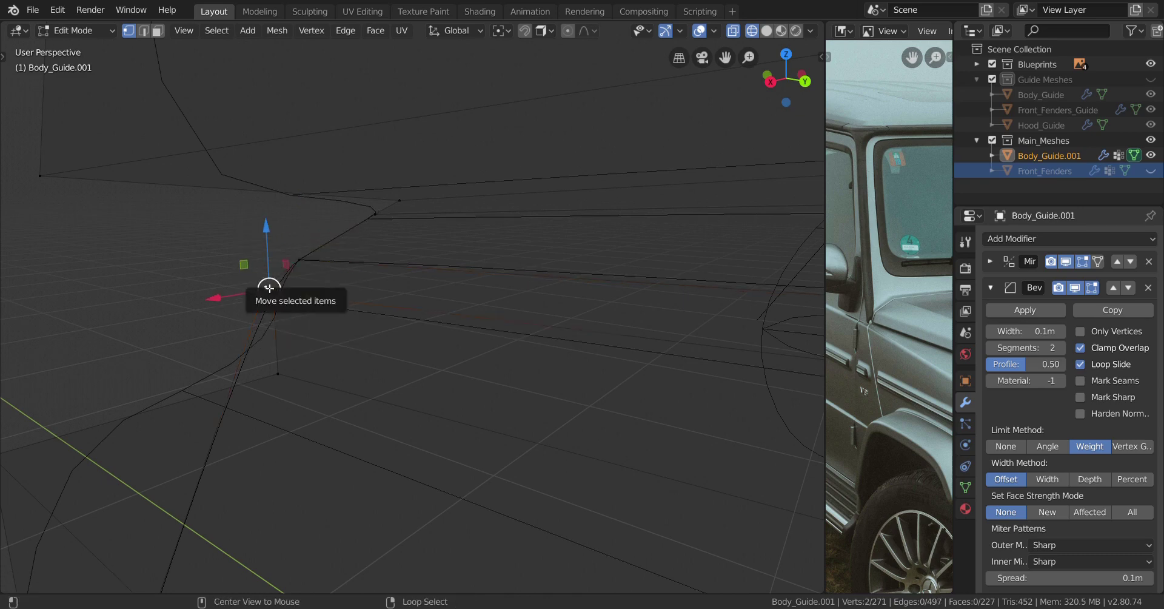
{"action": "key", "text": "alt+m"}
{"action": "left_click", "coordinate": [269, 288]}
{"action": "middle_click_drag", "start_coordinate": [268, 289], "coordinate": [383, 353]}
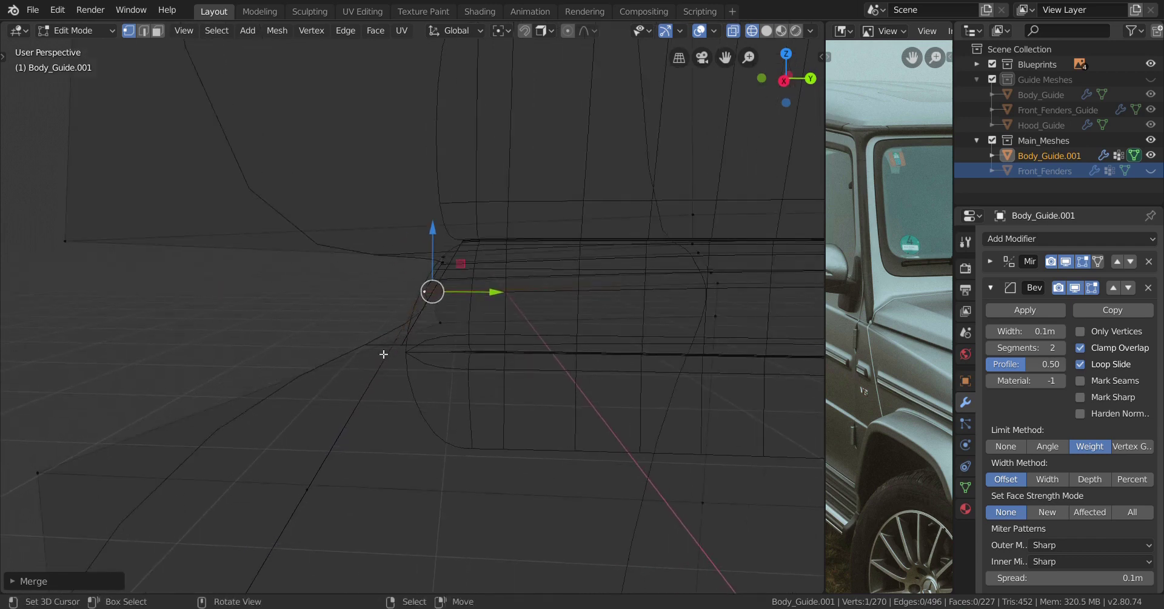
Loop-cut the strip's edge below the merged vertices, slide the new vertex upward and merge it with the adjacent body vertex
{"action": "left_click", "coordinate": [389, 394]}
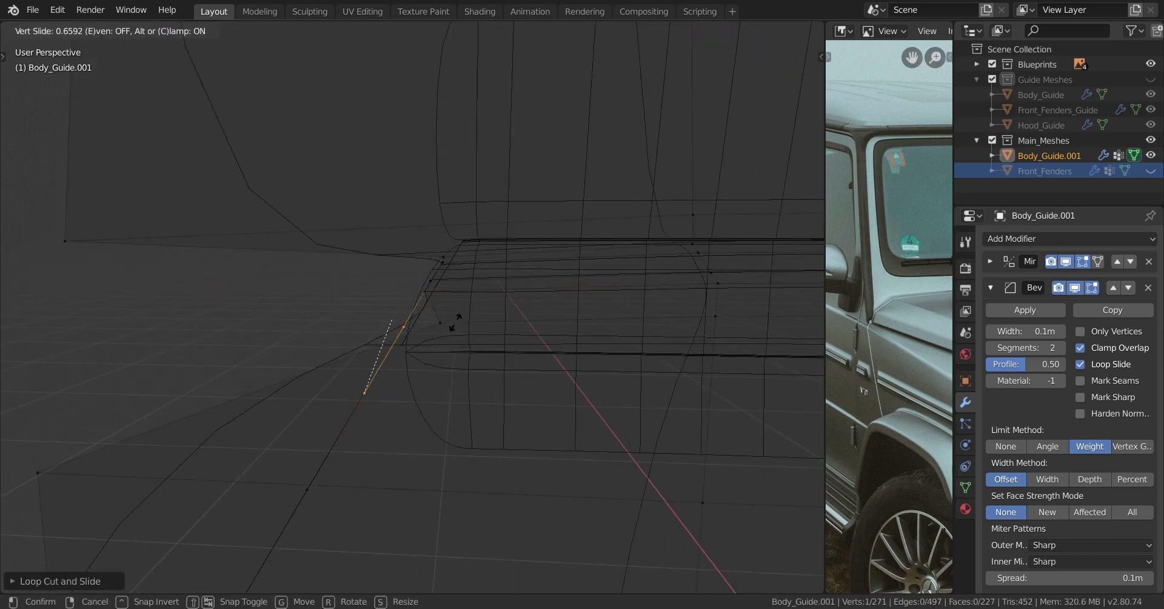
{"action": "left_click", "coordinate": [415, 325]}
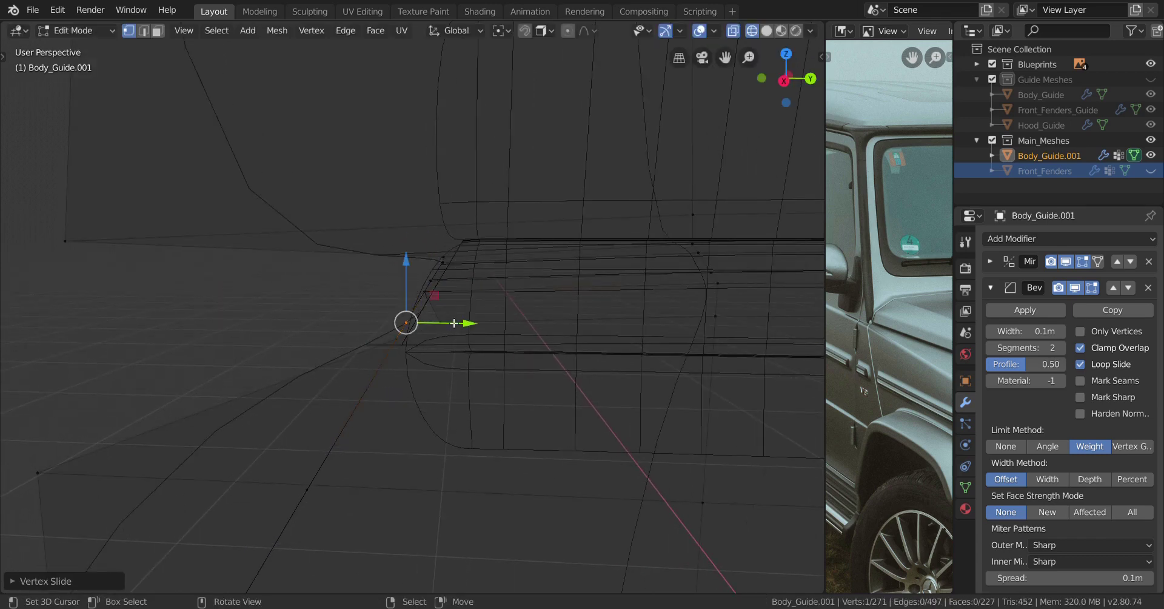
{"action": "key", "text": "m"}
{"action": "left_click", "coordinate": [412, 369]}
{"action": "mouse_move", "coordinate": [416, 372]}
{"action": "middle_mouse_down"}
{"action": "mouse_move", "coordinate": [431, 366]}
{"action": "mouse_move", "coordinate": [408, 394]}
{"action": "mouse_move", "coordinate": [408, 364]}
{"action": "middle_mouse_up"}
{"action": "key", "text": "ctrl+r"}
{"action": "middle_click_drag", "start_coordinate": [416, 247], "coordinate": [431, 280]}
{"action": "key", "text": "ctrl+r"}
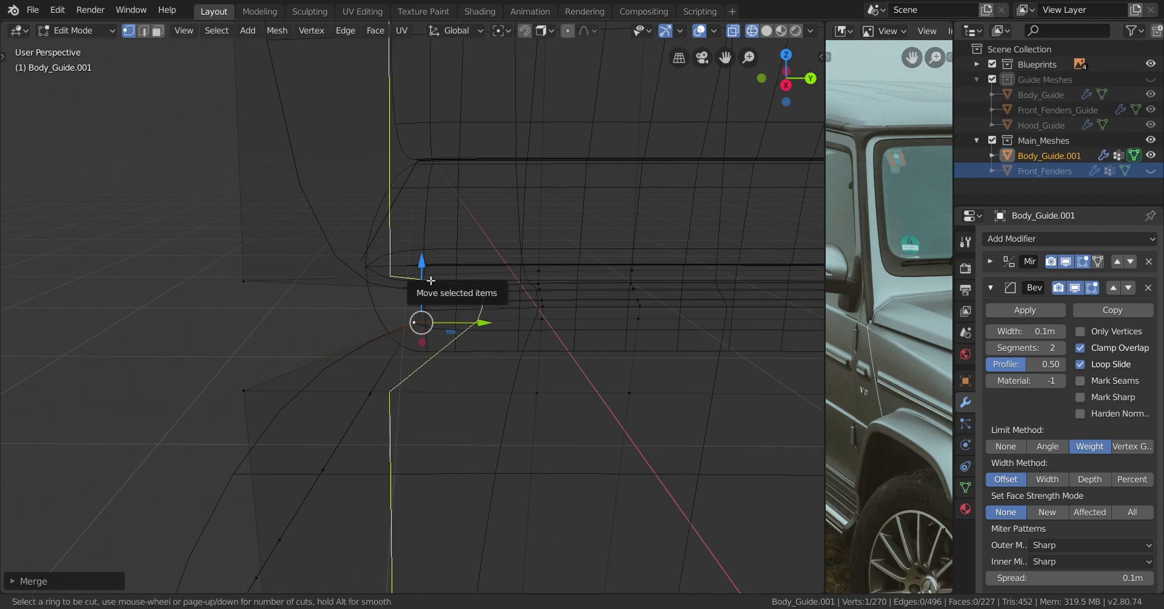
{"action": "key", "text": "Escape"}
Vertex-slide the body's front corner vertex at the beltline rearward to the upper end of the fender strip
{"action": "middle_click_drag", "start_coordinate": [424, 327], "coordinate": [341, 341]}
{"action": "key", "text": "shift+v"}
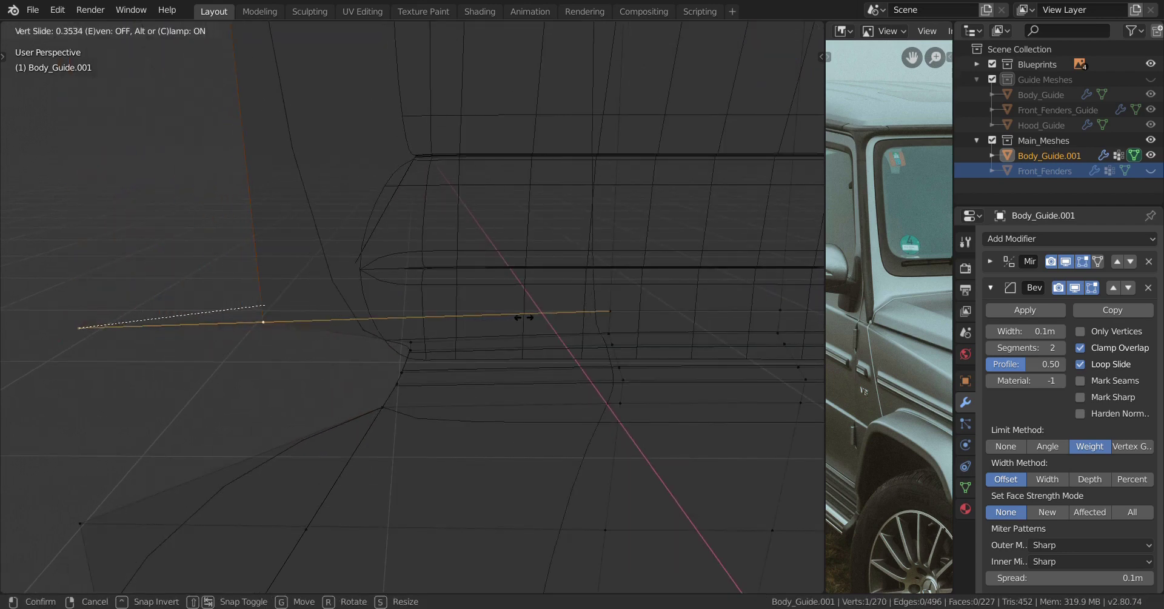
{"action": "left_click", "coordinate": [758, 285]}
{"action": "middle_click_drag", "start_coordinate": [758, 285], "coordinate": [421, 284]}
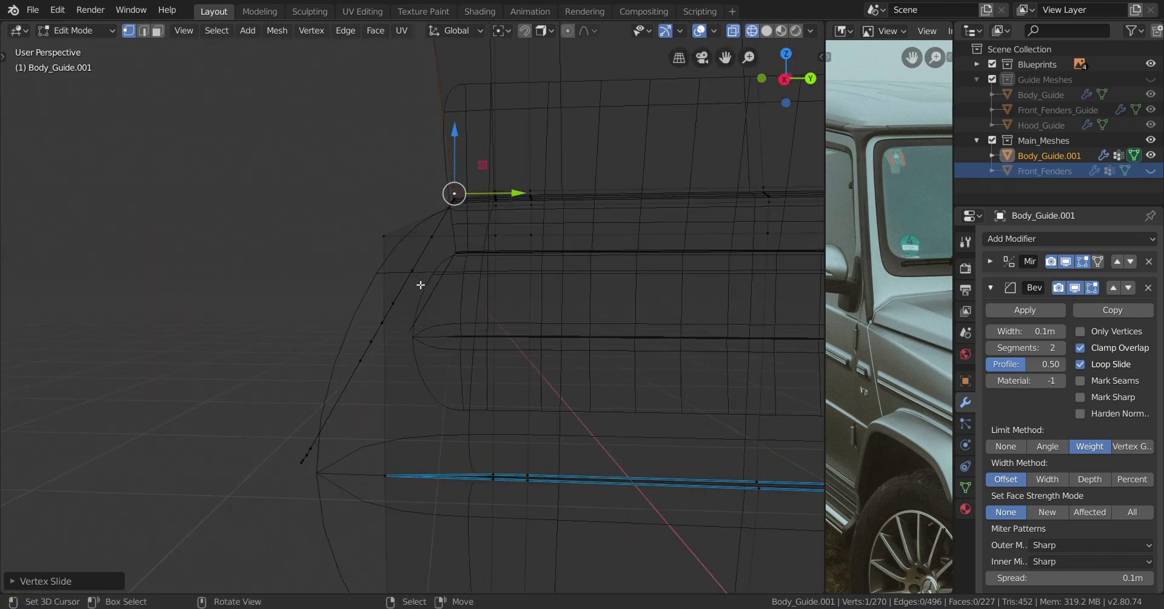
Merge the body's front corner vertex below the beltline with the neighbouring fender strip vertex
{"action": "scroll", "coordinate": [421, 289], "scroll_direction": "up", "scroll_amount": 1}
{"action": "scroll", "coordinate": [415, 280], "scroll_direction": "up", "scroll_amount": 1}
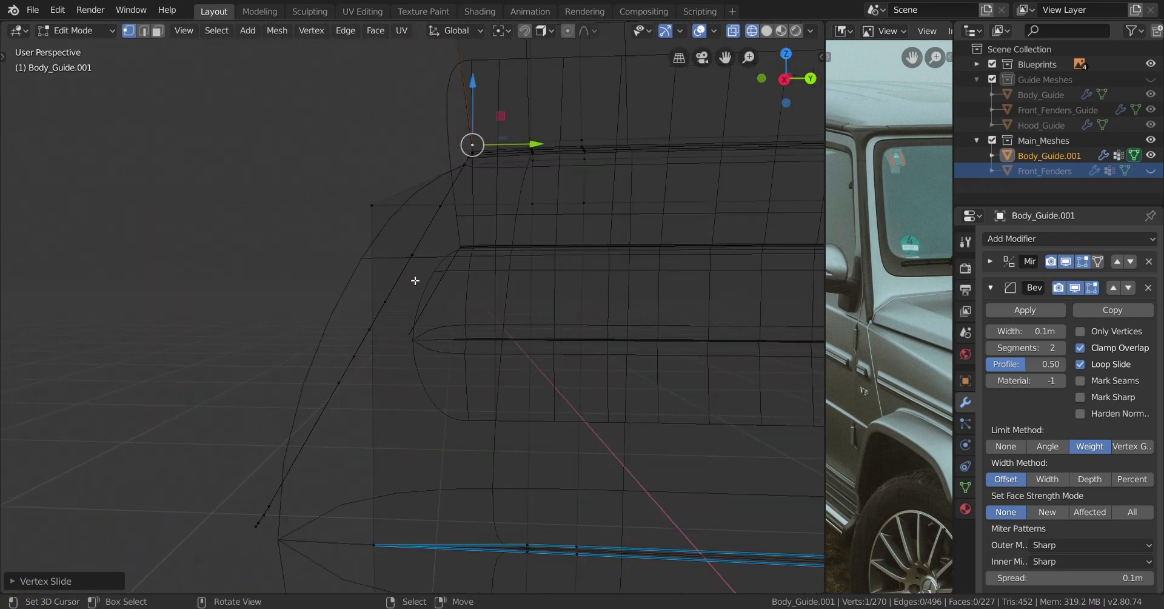
{"action": "left_click", "coordinate": [372, 205], "text": "shift"}
{"action": "middle_click_drag", "start_coordinate": [427, 252], "coordinate": [443, 294]}
{"action": "key", "text": "alt+m"}
{"action": "left_click", "coordinate": [386, 267]}
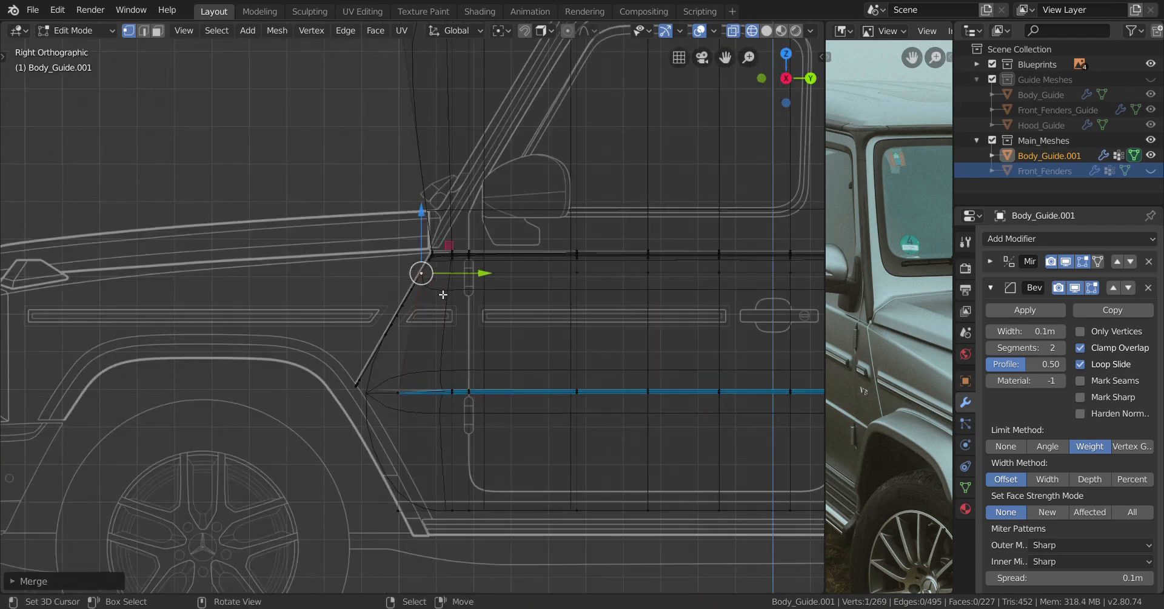
Delete the two surplus vertices at the lower end of the fender strip edge
{"action": "scroll", "coordinate": [443, 294], "scroll_direction": "up", "scroll_amount": 3}
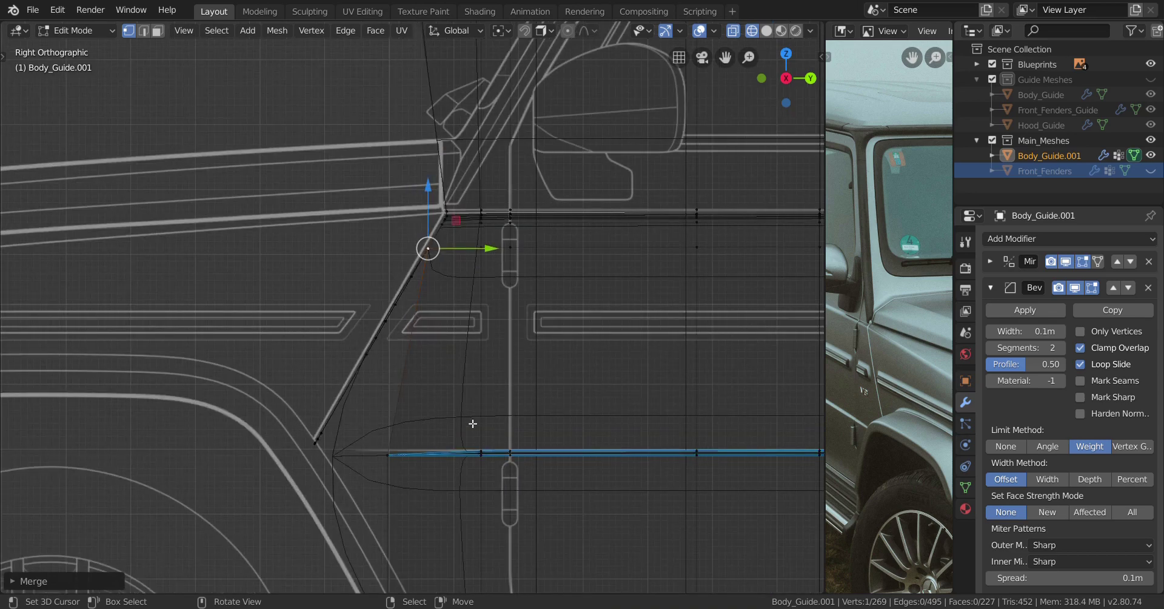
{"action": "middle_click_drag", "start_coordinate": [473, 423], "coordinate": [475, 301], "text": "shift"}
{"action": "left_click", "coordinate": [461, 295], "text": "ctrl"}
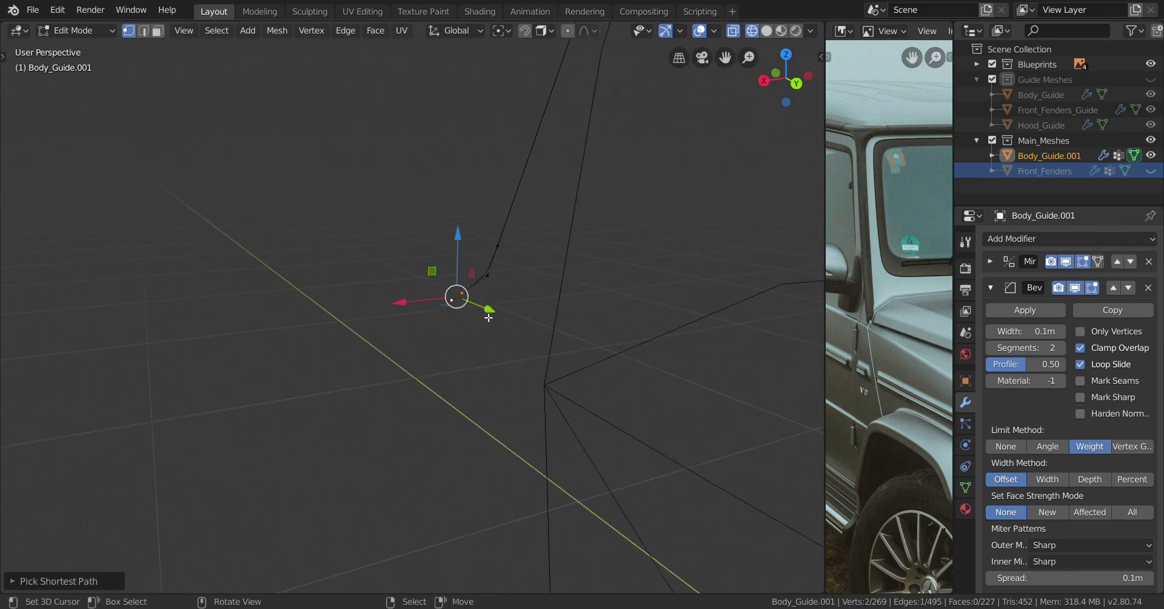
{"action": "key", "text": "x"}
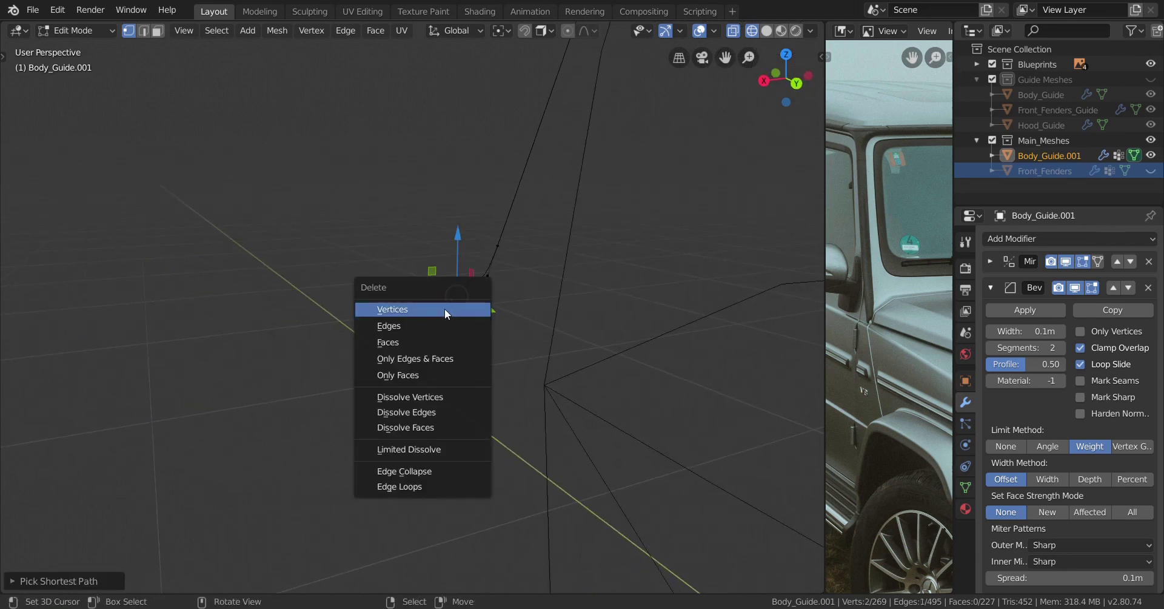
{"action": "left_click", "coordinate": [450, 308]}
{"action": "mouse_move", "coordinate": [450, 308]}
{"action": "middle_mouse_down"}
{"action": "mouse_move", "coordinate": [470, 303]}
{"action": "mouse_move", "coordinate": [436, 313]}
{"action": "middle_mouse_up"}
{"action": "key", "text": "KP_3"}
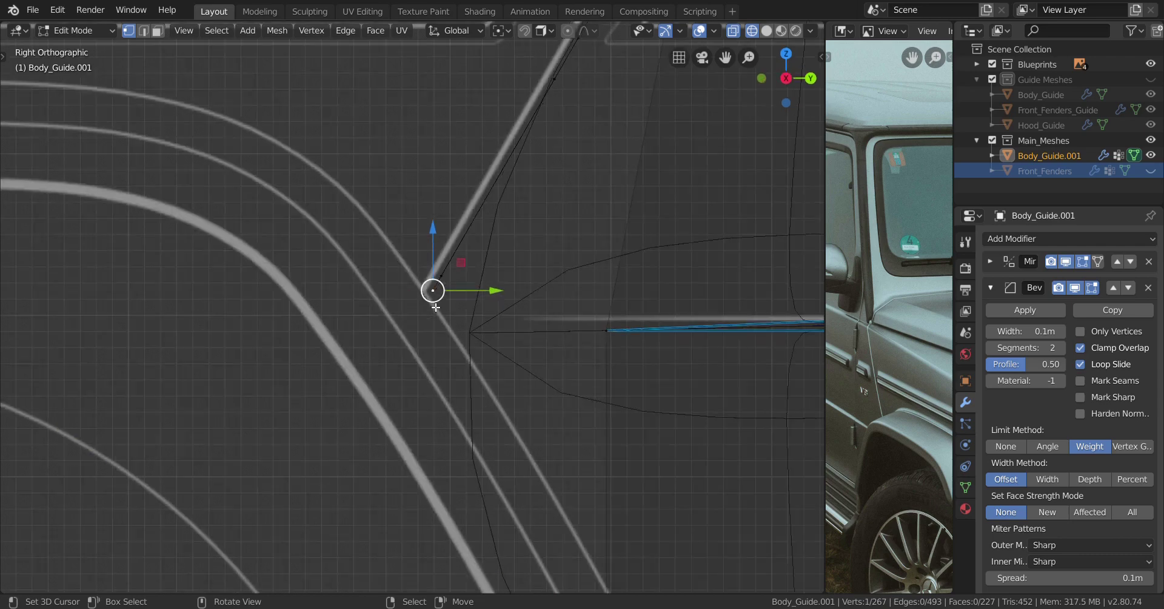
Vertex-slide the fender strip's lowest vertex downward to where the strip meets the wheel arch line on the blueprint
{"action": "scroll", "coordinate": [459, 287], "scroll_direction": "up", "scroll_amount": 4}
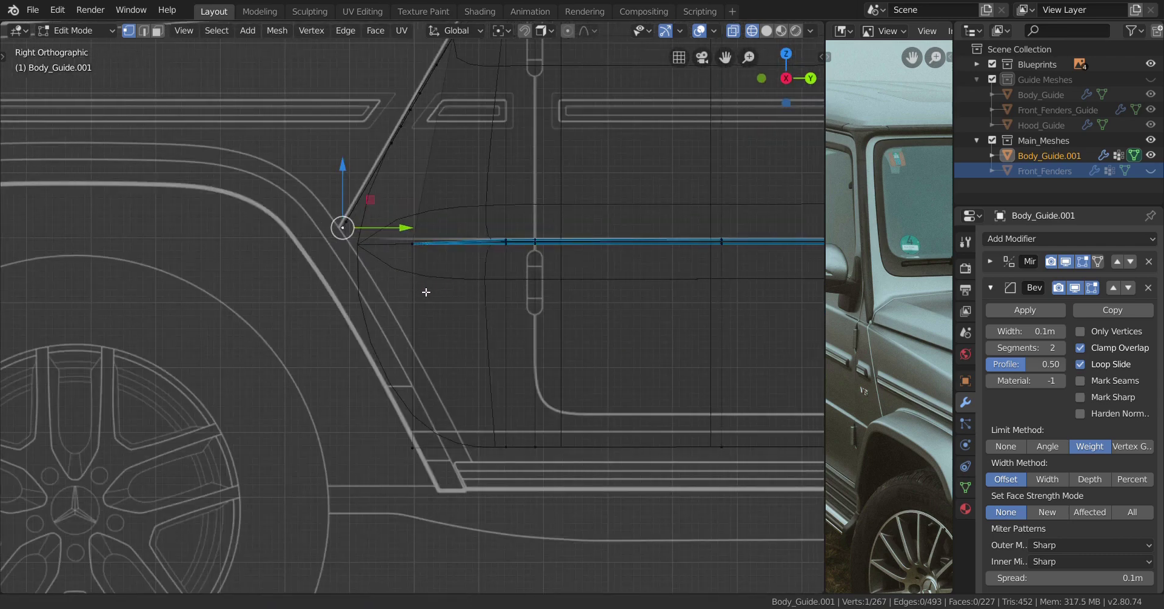
{"action": "scroll", "coordinate": [424, 291], "scroll_direction": "up", "scroll_amount": 3}
{"action": "middle_click_drag", "start_coordinate": [424, 291], "coordinate": [490, 391], "text": "shift"}
{"action": "scroll", "coordinate": [415, 361], "scroll_direction": "up", "scroll_amount": 2}
{"action": "middle_click_drag", "start_coordinate": [373, 336], "coordinate": [417, 396], "text": "shift"}
{"action": "key", "text": "g"}
{"action": "key", "text": "g"}
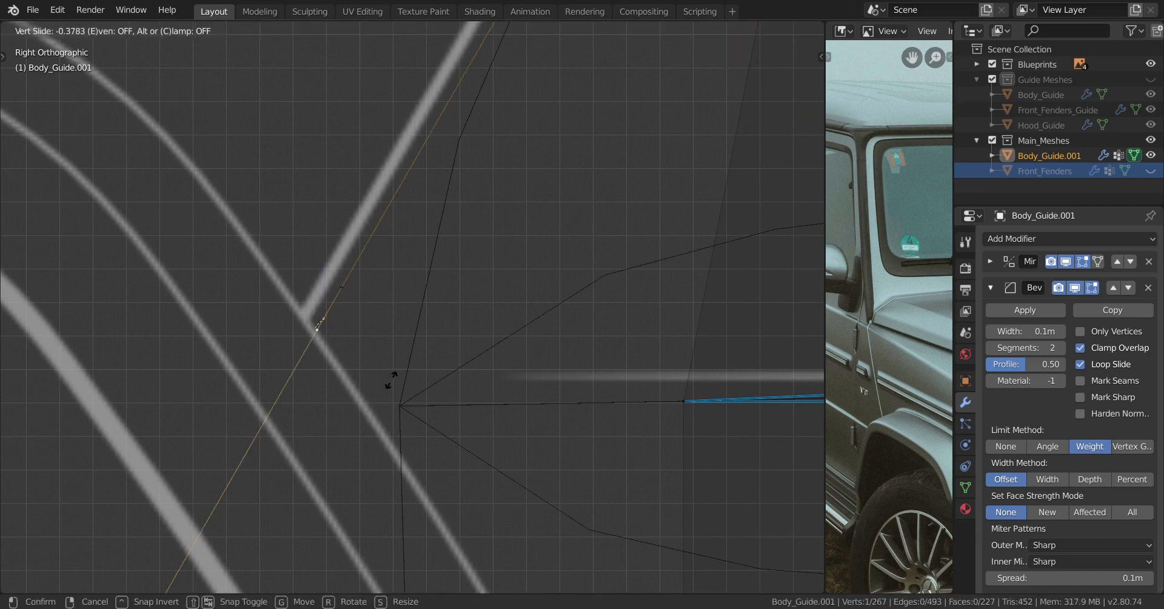
{"action": "left_click", "coordinate": [374, 395]}
{"action": "scroll", "coordinate": [372, 403], "scroll_direction": "down", "scroll_amount": 4}
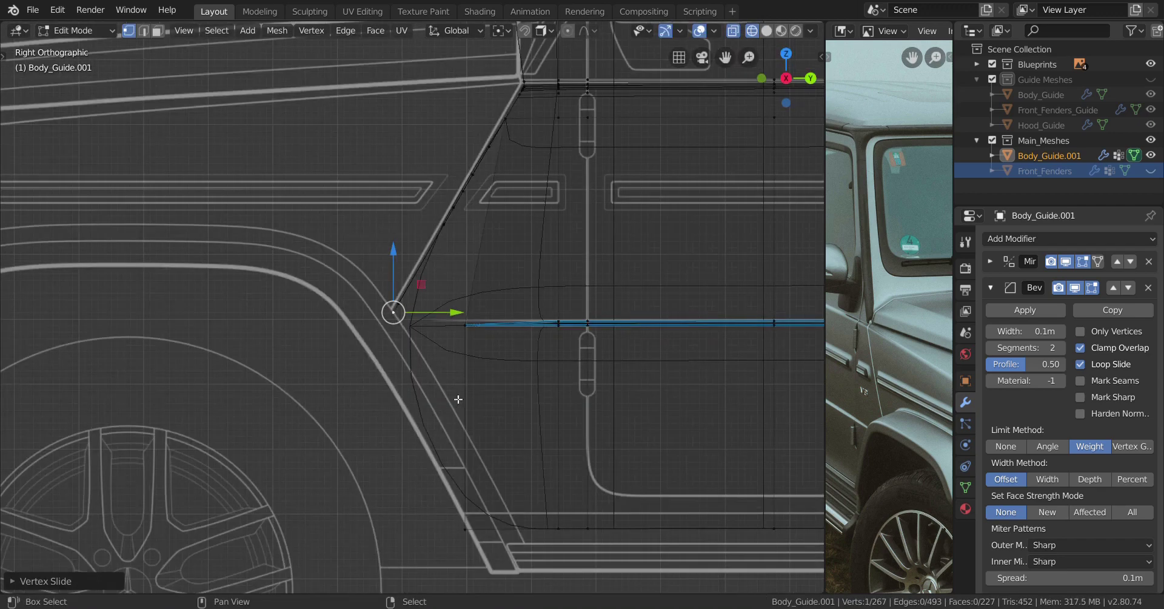
Extrude the strip's lowest vertex about 0.36 m down and rearward along the arch line to the sill line on the blueprint
{"action": "middle_click_drag", "start_coordinate": [492, 446], "coordinate": [390, 346], "text": "shift"}
{"action": "scroll", "coordinate": [390, 346], "scroll_direction": "down", "scroll_amount": 2}
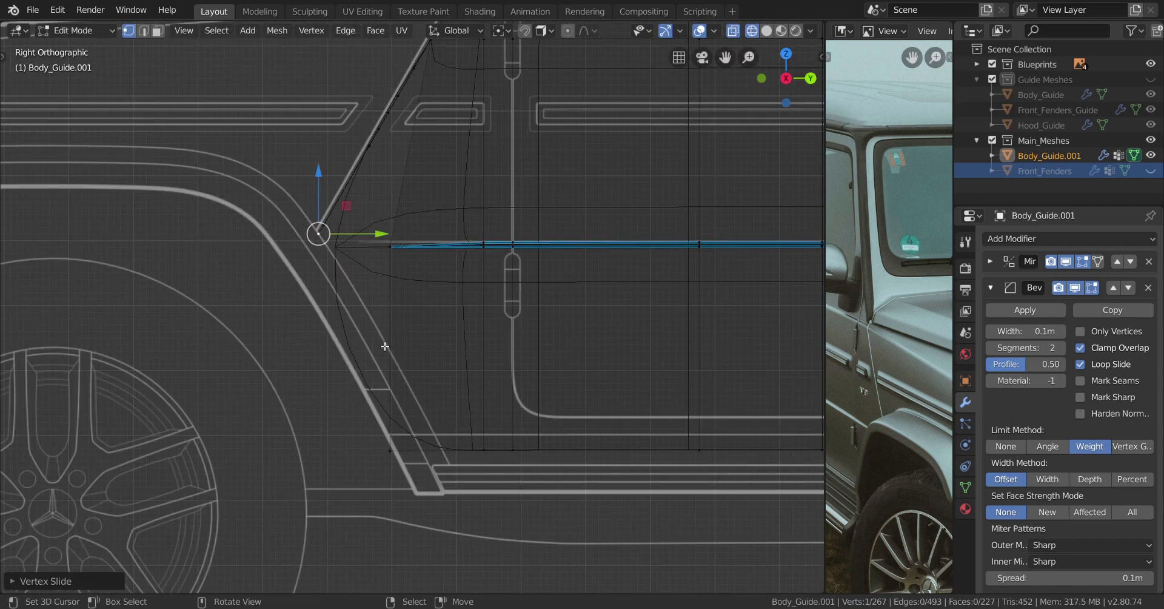
{"action": "key", "text": "e"}
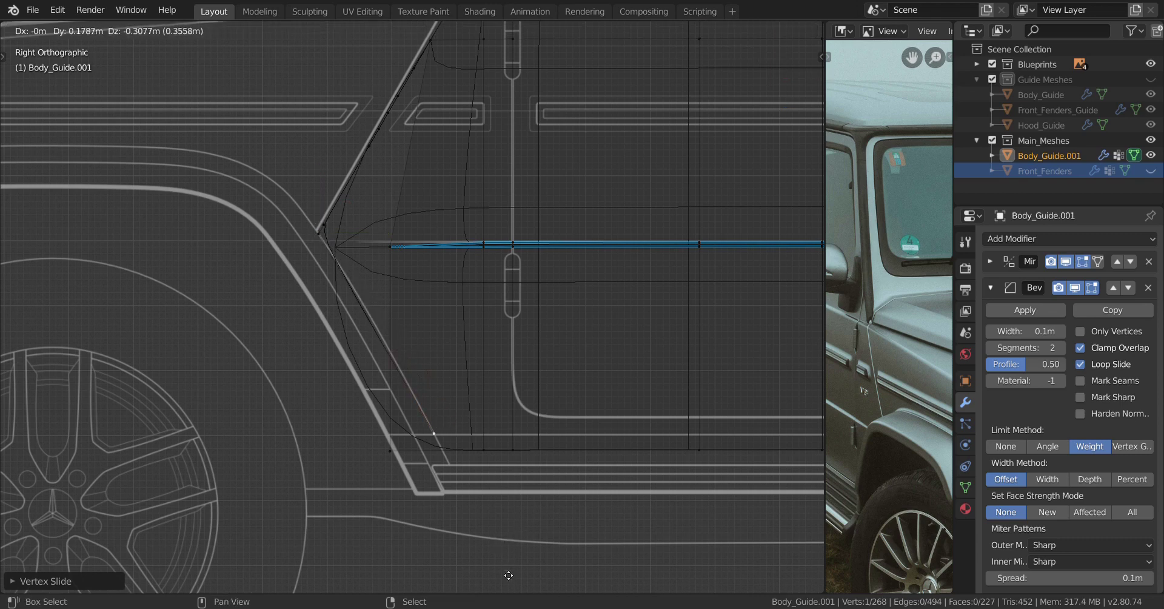
{"action": "left_click", "coordinate": [508, 575]}
{"action": "key", "text": "KP_Decimal"}
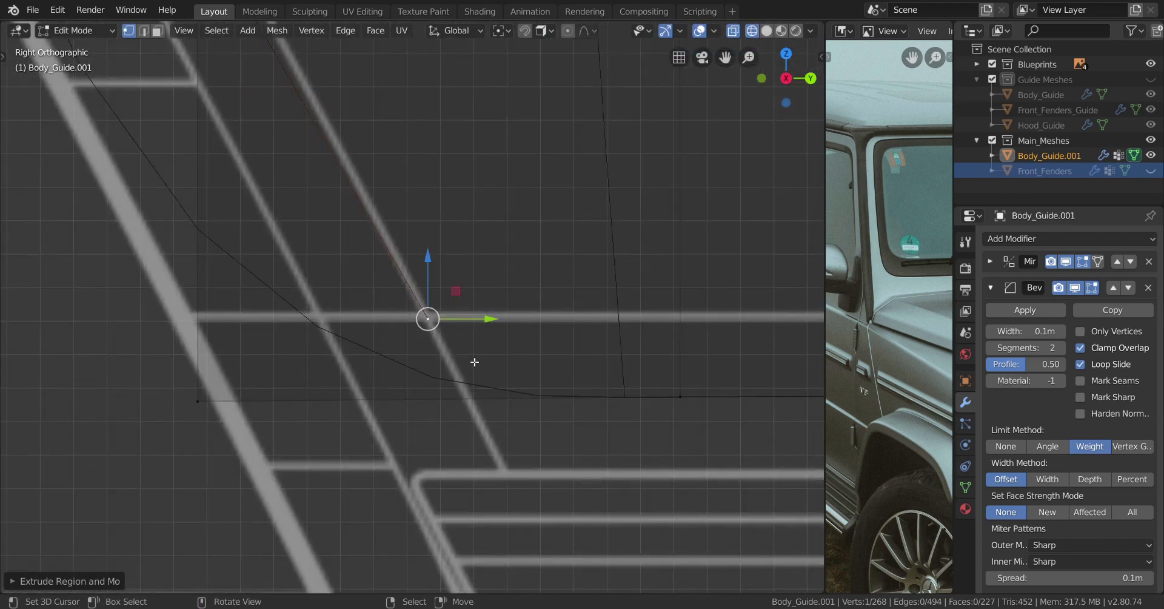
{"action": "key", "text": "g"}
{"action": "left_click", "coordinate": [485, 357]}
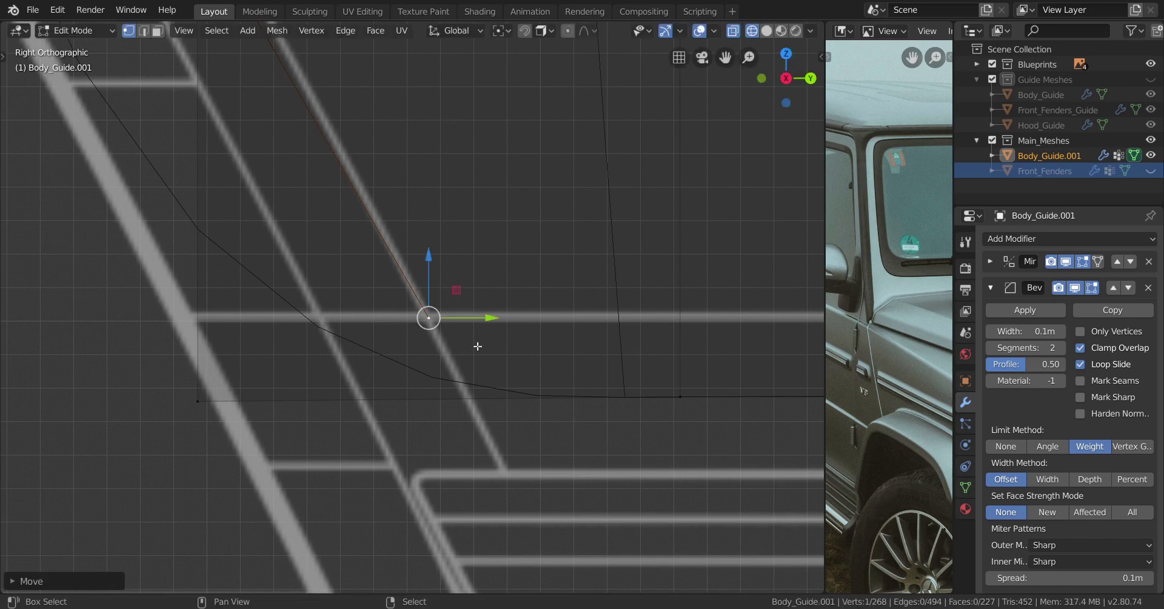
Loop-cut the extruded edge once and vertex-slide the new vertex up close to the edge's upper end
{"action": "scroll", "coordinate": [485, 376], "scroll_direction": "down", "scroll_amount": 5}
{"action": "middle_click_drag", "start_coordinate": [482, 385], "coordinate": [517, 430], "text": "shift"}
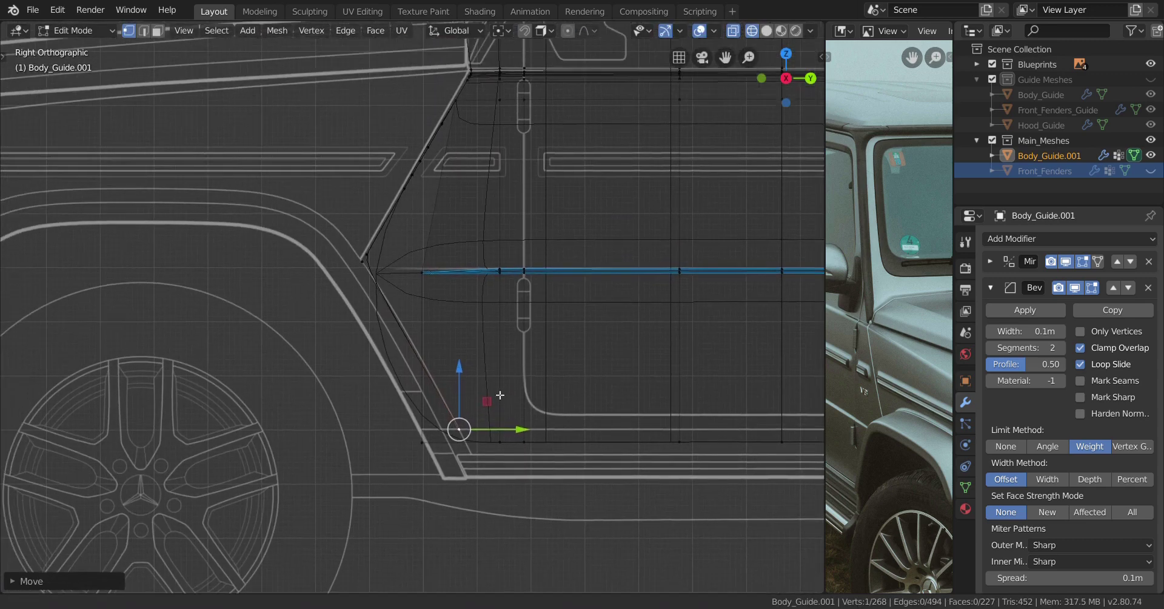
{"action": "scroll", "coordinate": [465, 389], "scroll_direction": "up", "scroll_amount": 3}
{"action": "middle_click_drag", "start_coordinate": [432, 359], "coordinate": [470, 416], "text": "shift"}
{"action": "scroll", "coordinate": [471, 416], "scroll_direction": "up", "scroll_amount": 3}
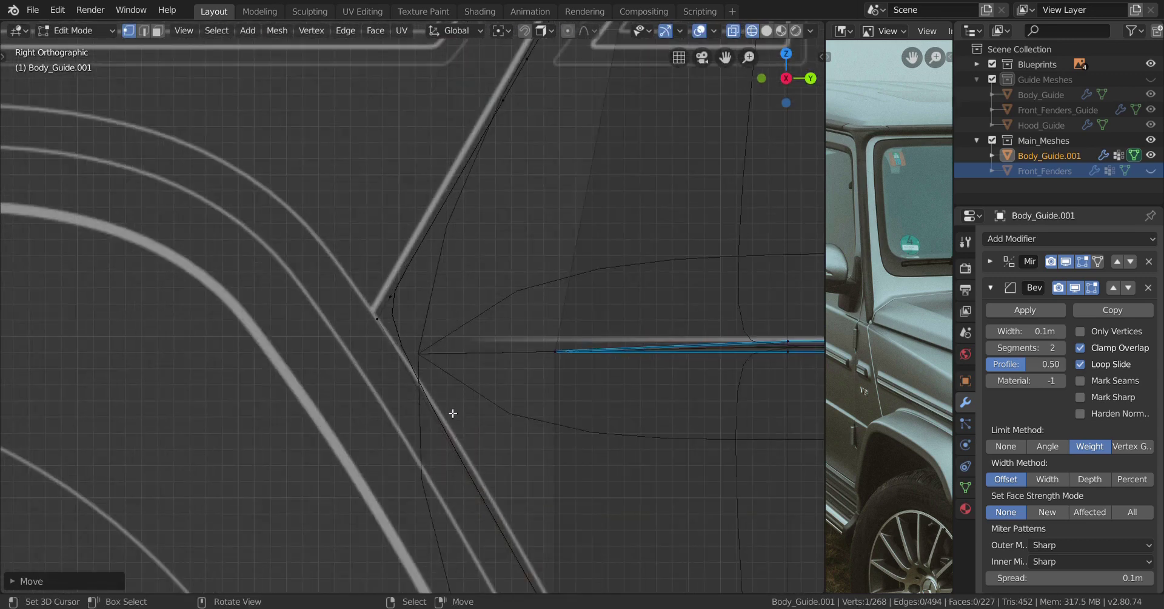
{"action": "key", "text": "ctrl+r"}
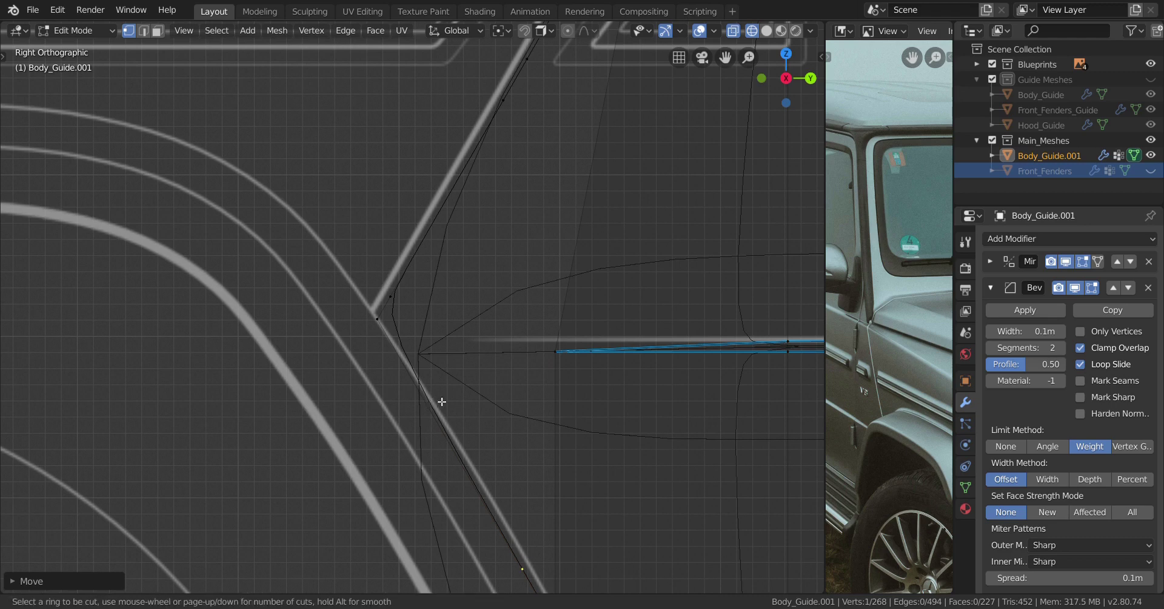
{"action": "left_click", "coordinate": [440, 398]}
{"action": "key", "text": "shift+v"}
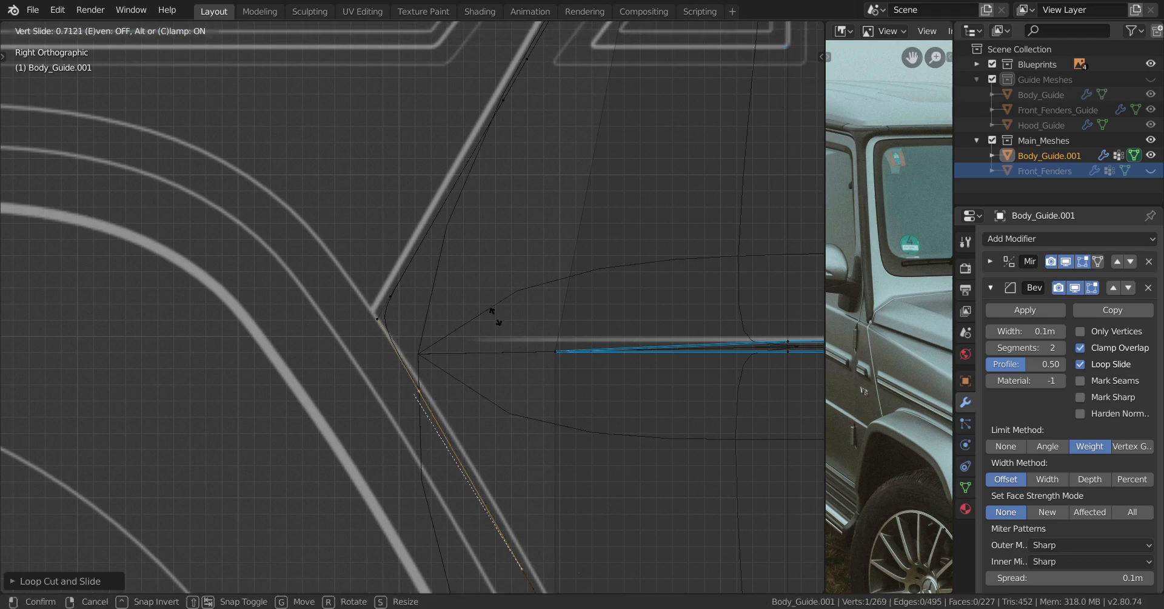
{"action": "left_click", "coordinate": [470, 280]}
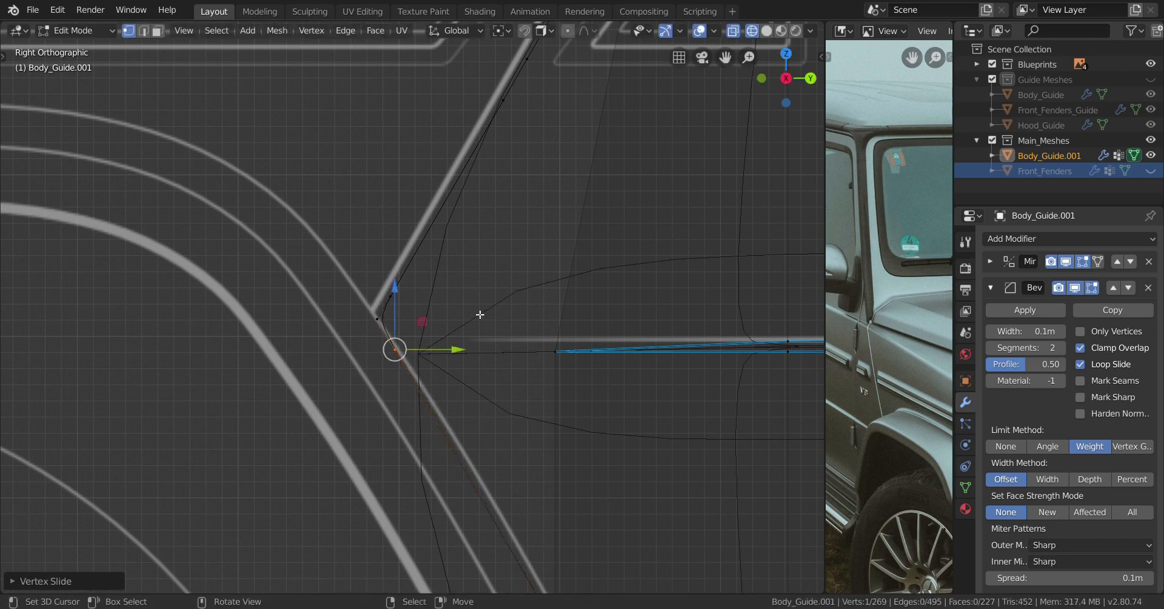
Switch to solid shading and vertex-slide the new vertex slightly down to the height of the body's lower crease
{"action": "key", "text": "z"}
{"action": "left_click", "coordinate": [611, 429]}
{"action": "middle_click_drag", "start_coordinate": [611, 430], "coordinate": [580, 426]}
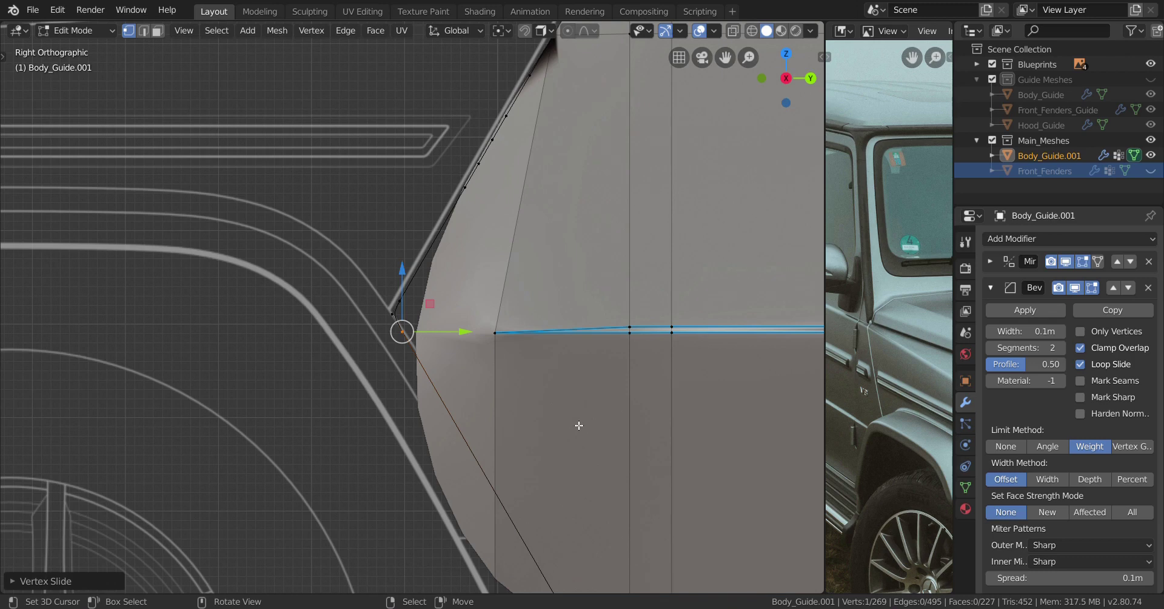
{"action": "scroll", "coordinate": [579, 426], "scroll_direction": "up", "scroll_amount": 2}
{"action": "key", "text": "shift+v"}
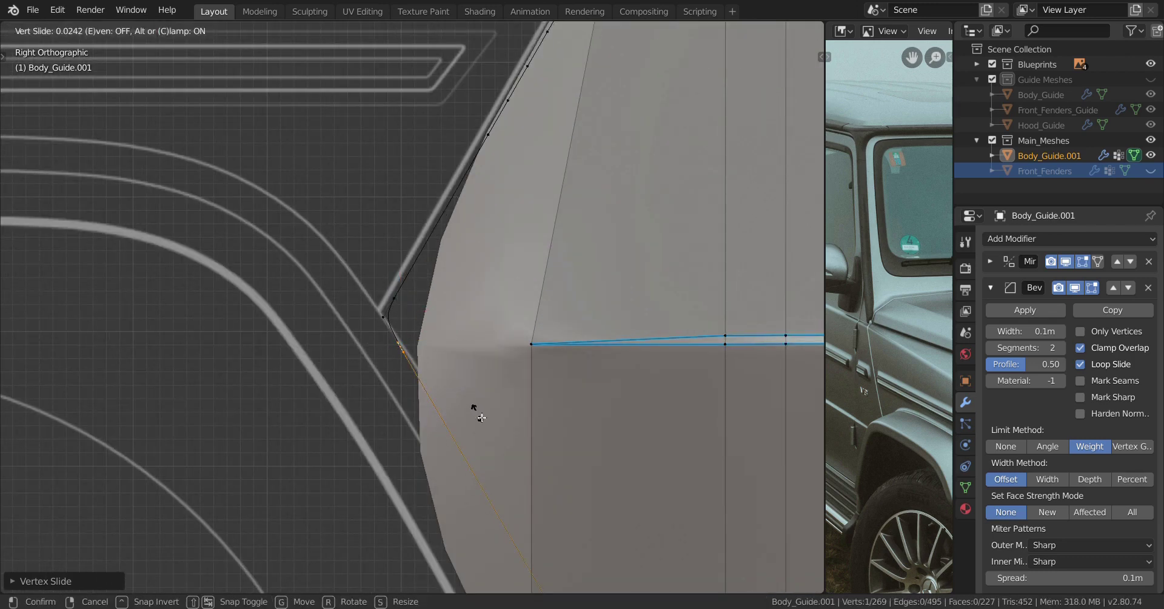
{"action": "left_click", "coordinate": [481, 417]}
Return to wireframe shading and move the new vertex slightly rearward along Y onto the blueprint's arch line
{"action": "scroll", "coordinate": [482, 417], "scroll_direction": "down", "scroll_amount": 2}
{"action": "middle_click_drag", "start_coordinate": [422, 429], "coordinate": [353, 361], "text": "shift"}
{"action": "key", "text": "shift+z"}
{"action": "scroll", "coordinate": [413, 394], "scroll_direction": "up", "scroll_amount": 3}
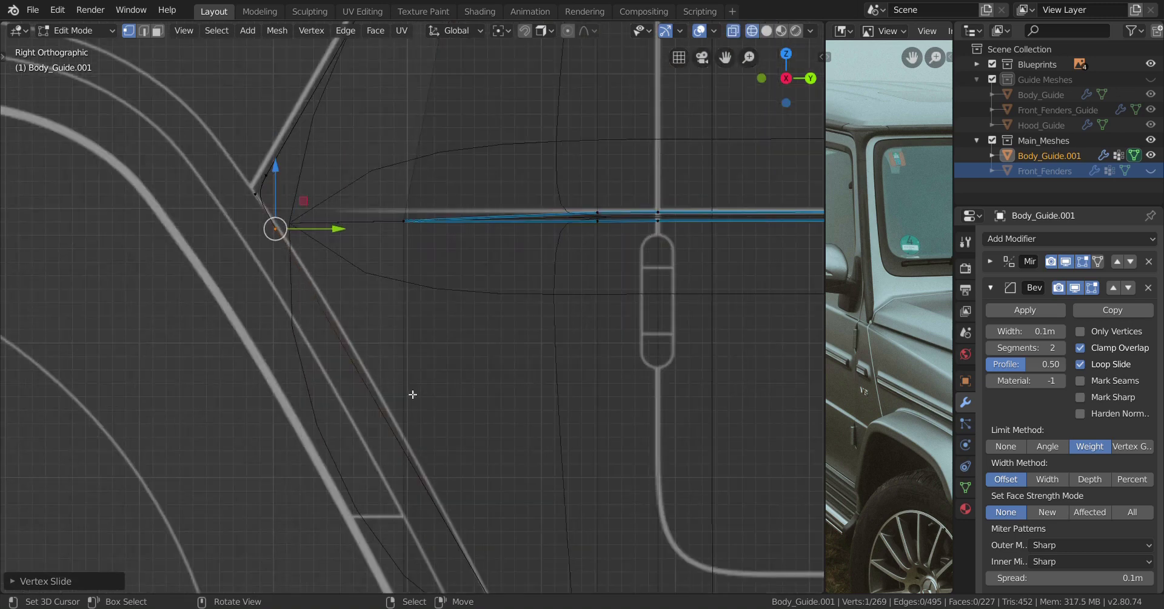
{"action": "middle_click_drag", "start_coordinate": [303, 257], "coordinate": [367, 371], "text": "shift"}
{"action": "scroll", "coordinate": [367, 371], "scroll_direction": "up", "scroll_amount": 3}
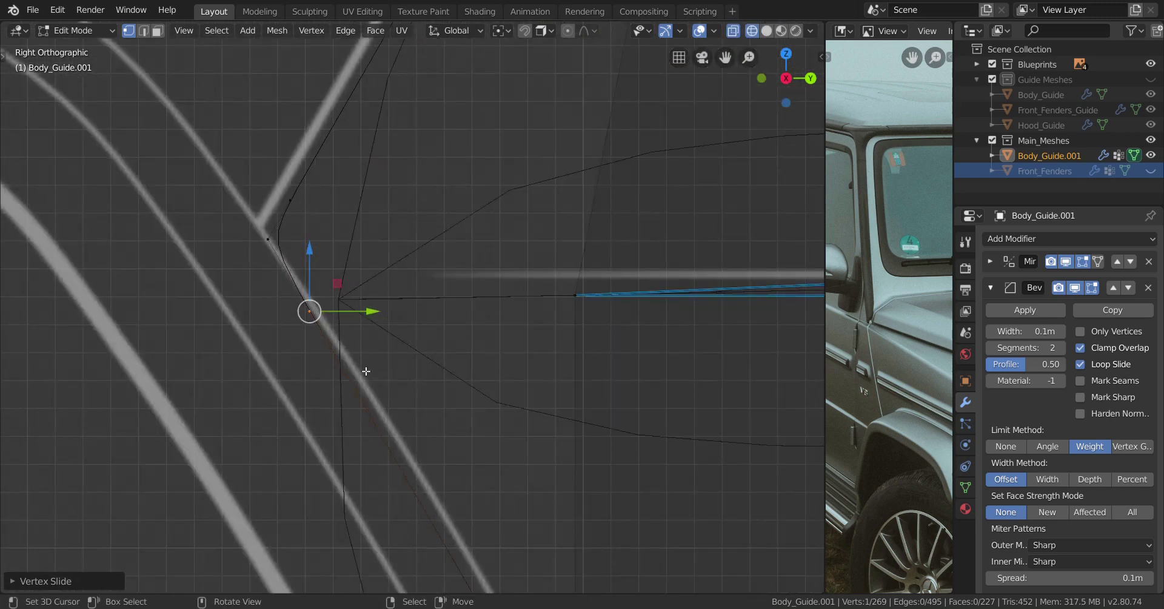
{"action": "key", "text": "g"}
{"action": "key", "text": "y"}
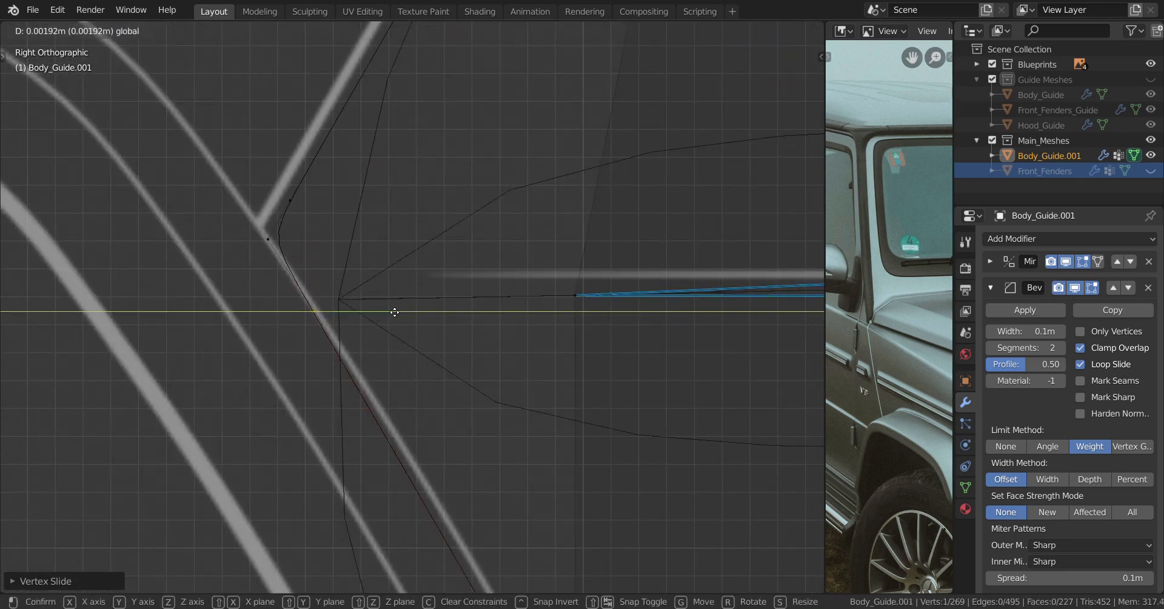
{"action": "left_click", "coordinate": [418, 307]}
Add four evenly spaced cuts to the long edge between the new vertex and the sill
{"action": "scroll", "coordinate": [461, 375], "scroll_direction": "down", "scroll_amount": 2}
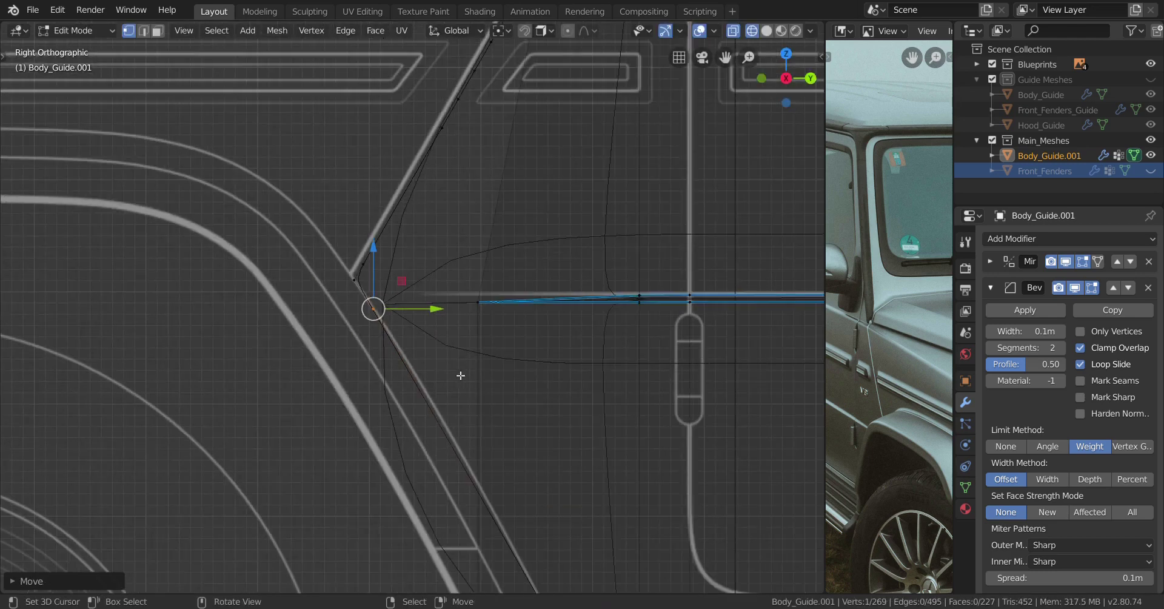
{"action": "scroll", "coordinate": [461, 375], "scroll_direction": "down", "scroll_amount": 1}
{"action": "middle_click_drag", "start_coordinate": [461, 376], "coordinate": [439, 385], "text": "shift"}
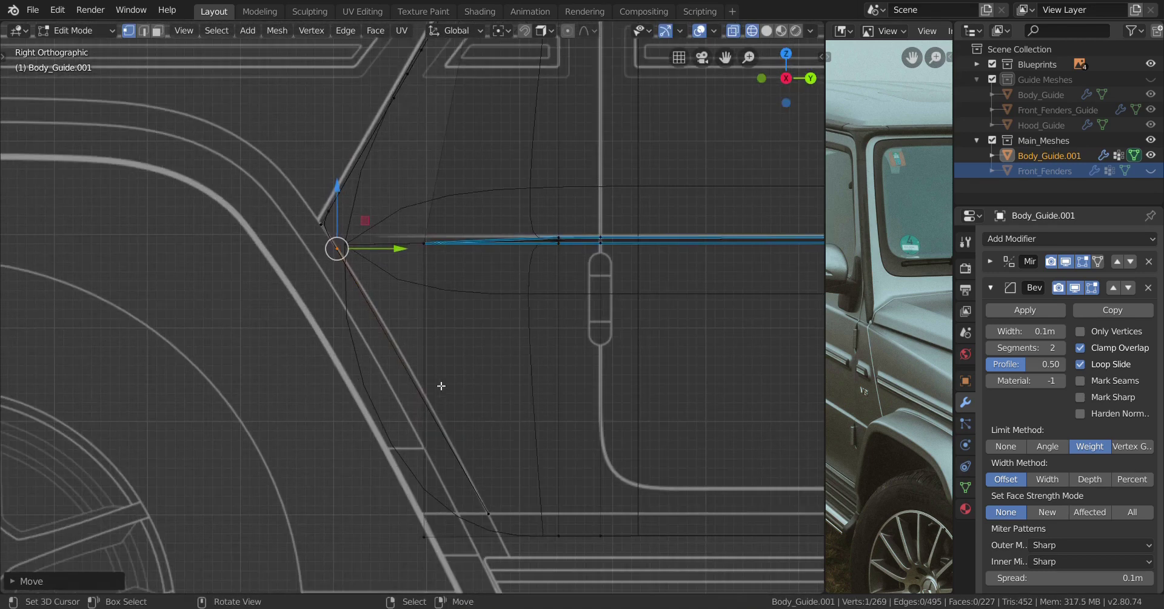
{"action": "key", "text": "ctrl+r"}
{"action": "scroll", "coordinate": [412, 383], "scroll_direction": "up", "scroll_amount": 1}
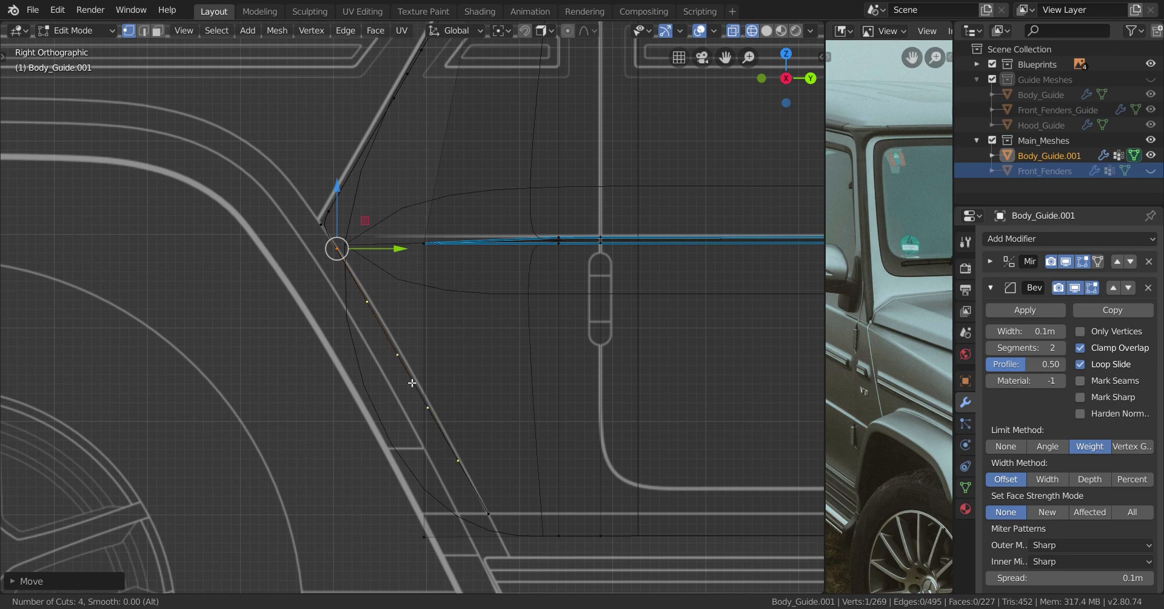
{"action": "left_click", "coordinate": [412, 383]}
Move each of the four new vertices along Y to line up with the blueprint's arch line
{"action": "scroll", "coordinate": [388, 364], "scroll_direction": "up", "scroll_amount": 3}
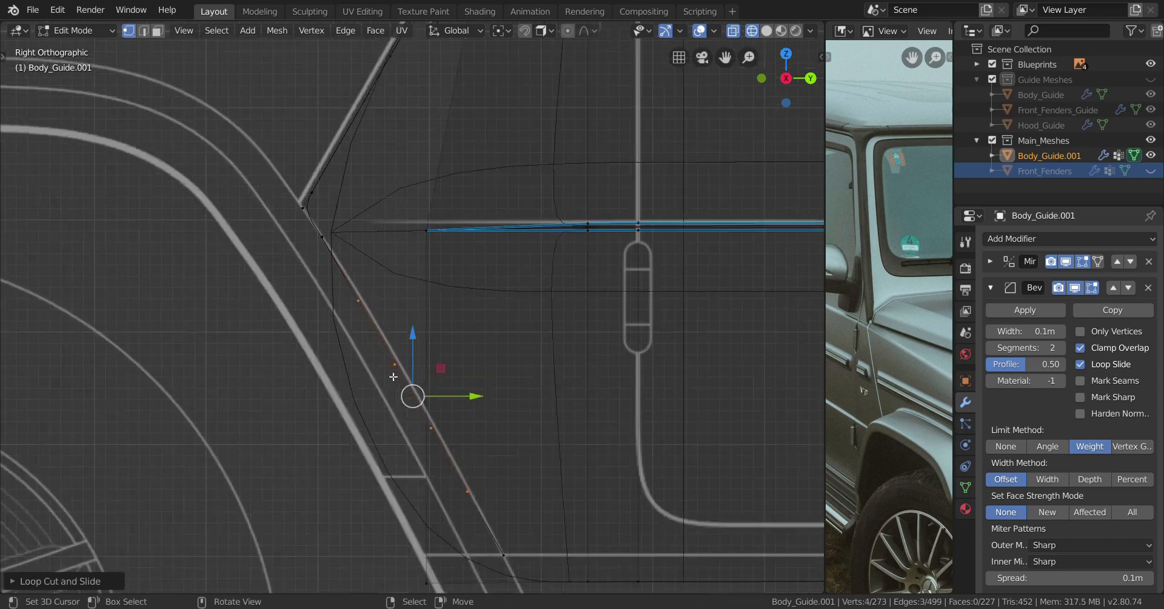
{"action": "left_click", "coordinate": [344, 323]}
{"action": "left_click_drag", "start_coordinate": [397, 302], "coordinate": [475, 293]}
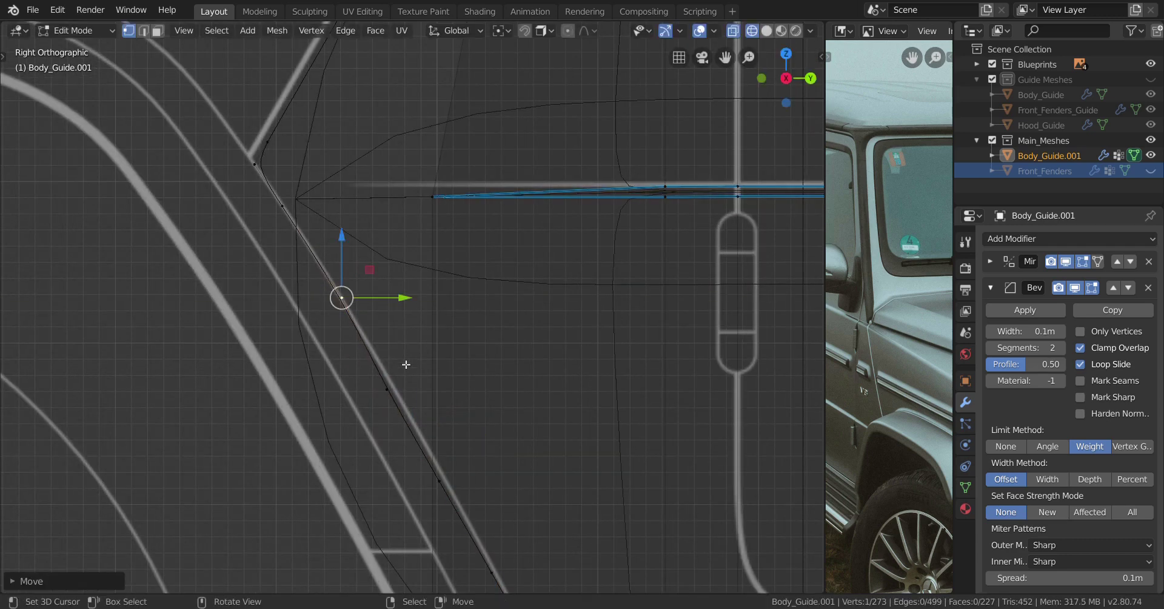
{"action": "left_click", "coordinate": [387, 389]}
{"action": "left_click_drag", "start_coordinate": [432, 385], "coordinate": [530, 382]}
{"action": "left_click", "coordinate": [440, 481]}
{"action": "left_click_drag", "start_coordinate": [484, 481], "coordinate": [569, 475]}
{"action": "middle_click_drag", "start_coordinate": [537, 468], "coordinate": [455, 307], "text": "shift"}
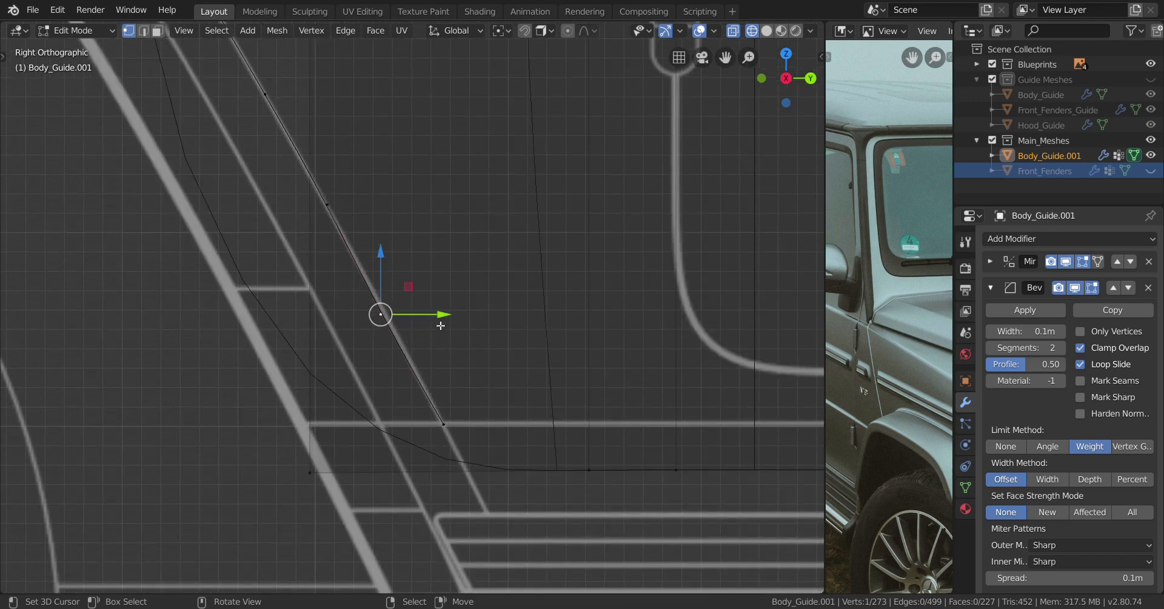
{"action": "left_click_drag", "start_coordinate": [444, 315], "coordinate": [481, 315]}
Select the vertical edge loop at the front door's leading edge and rip the body mesh apart along it
{"action": "scroll", "coordinate": [472, 313], "scroll_direction": "down", "scroll_amount": 6}
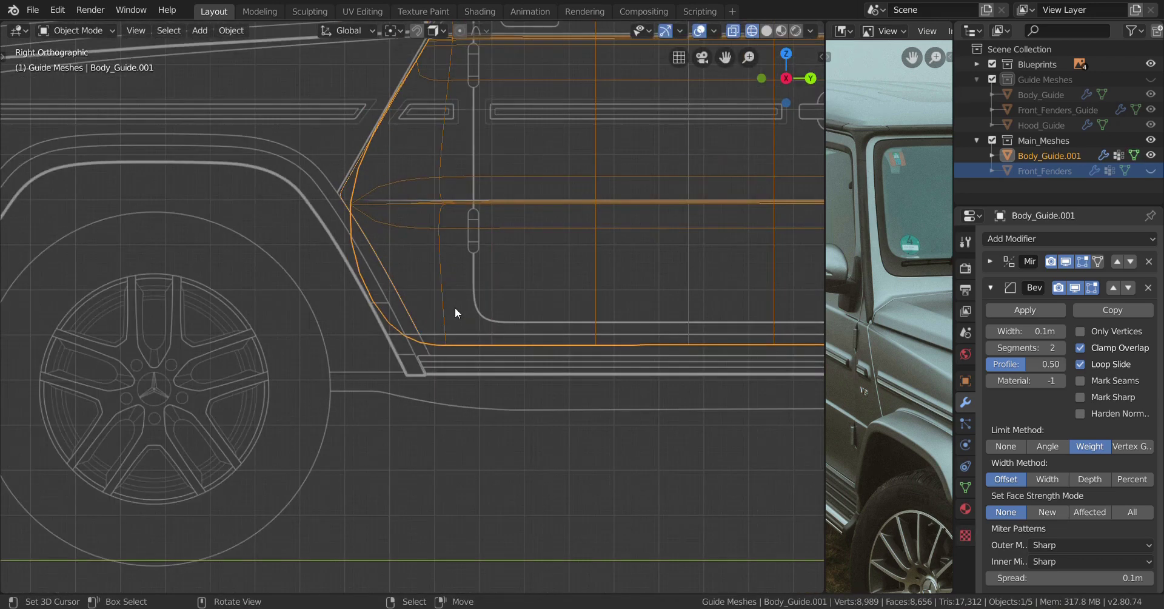
{"action": "scroll", "coordinate": [402, 284], "scroll_direction": "up", "scroll_amount": 3}
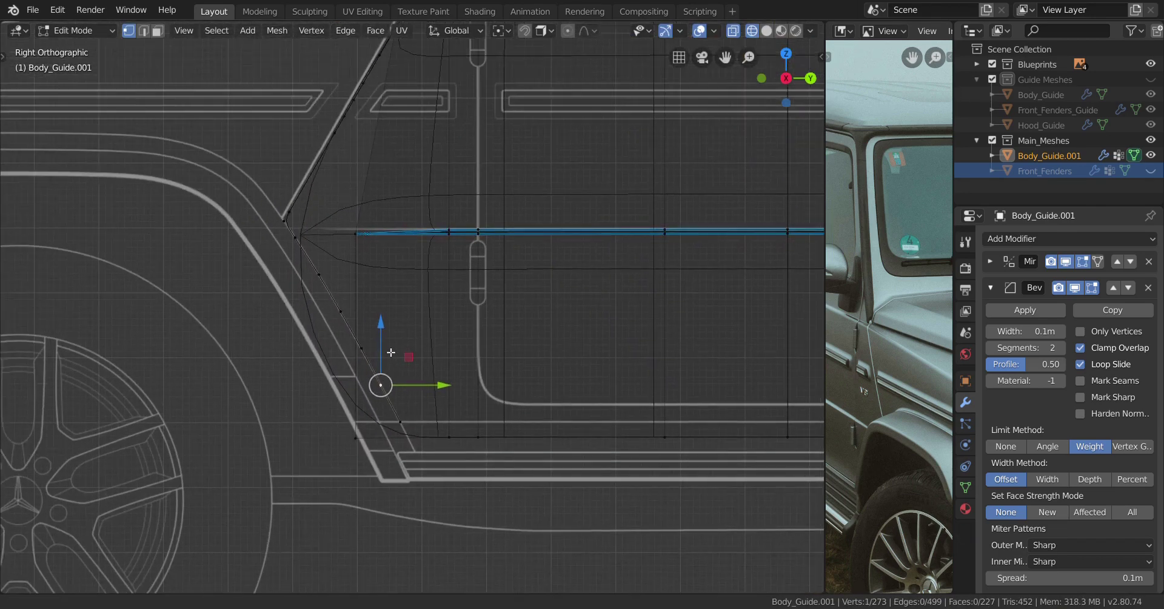
{"action": "middle_click_drag", "start_coordinate": [402, 284], "coordinate": [427, 337], "text": "shift"}
{"action": "scroll", "coordinate": [442, 314], "scroll_direction": "down", "scroll_amount": 3}
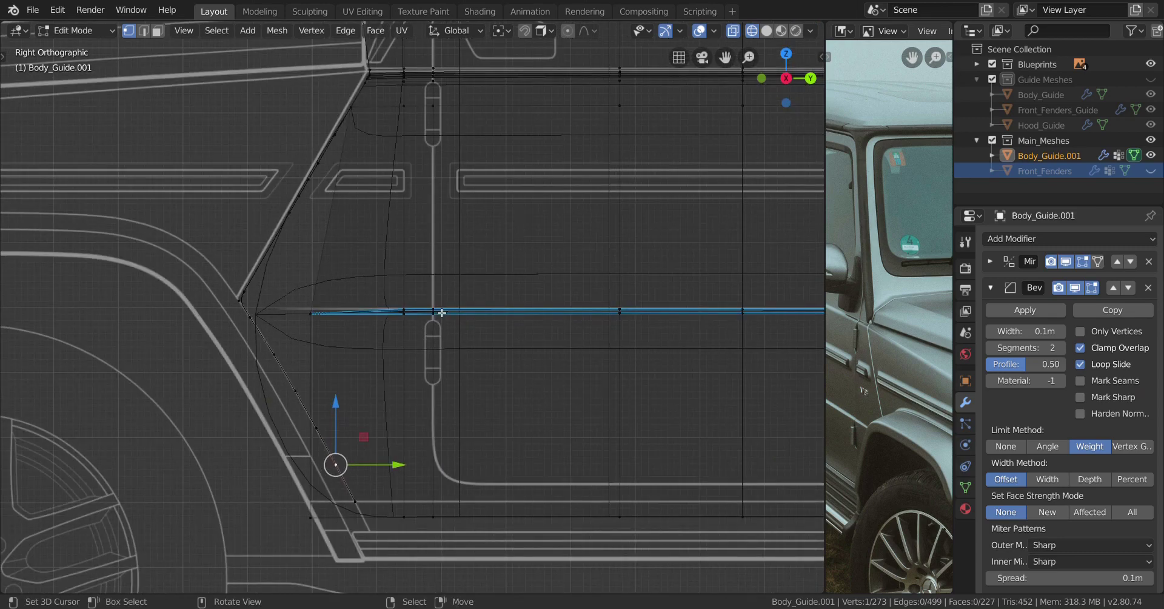
{"action": "left_click", "coordinate": [441, 318], "text": "alt"}
{"action": "scroll", "coordinate": [441, 320], "scroll_direction": "up", "scroll_amount": 3, "text": "shift"}
{"action": "scroll", "coordinate": [441, 321], "scroll_direction": "down", "scroll_amount": 2}
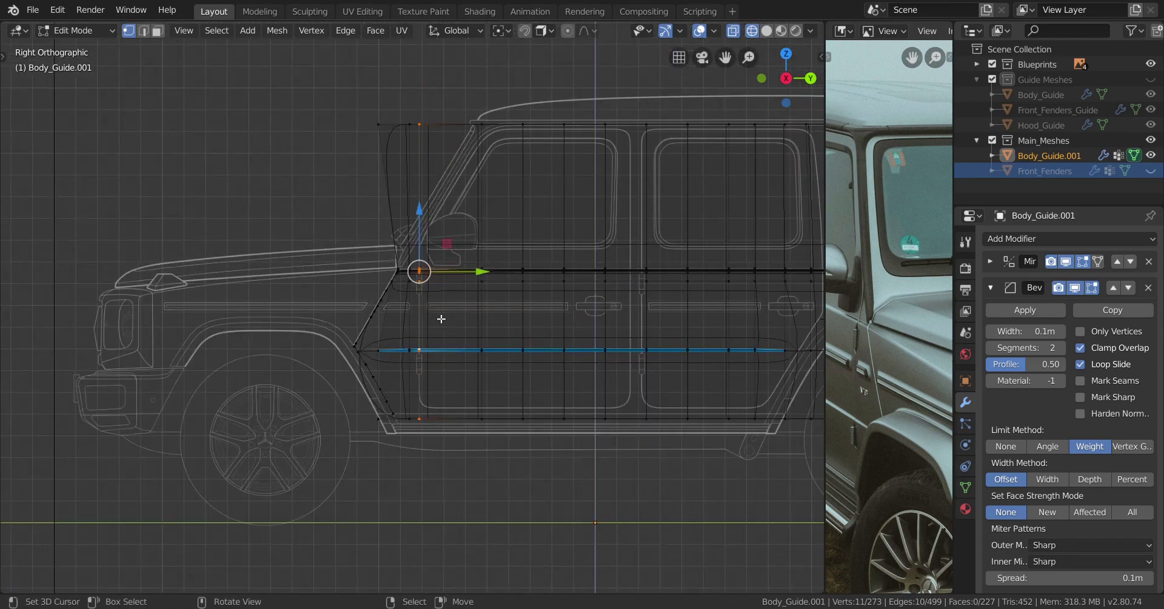
{"action": "scroll", "coordinate": [442, 316], "scroll_direction": "up", "scroll_amount": 2}
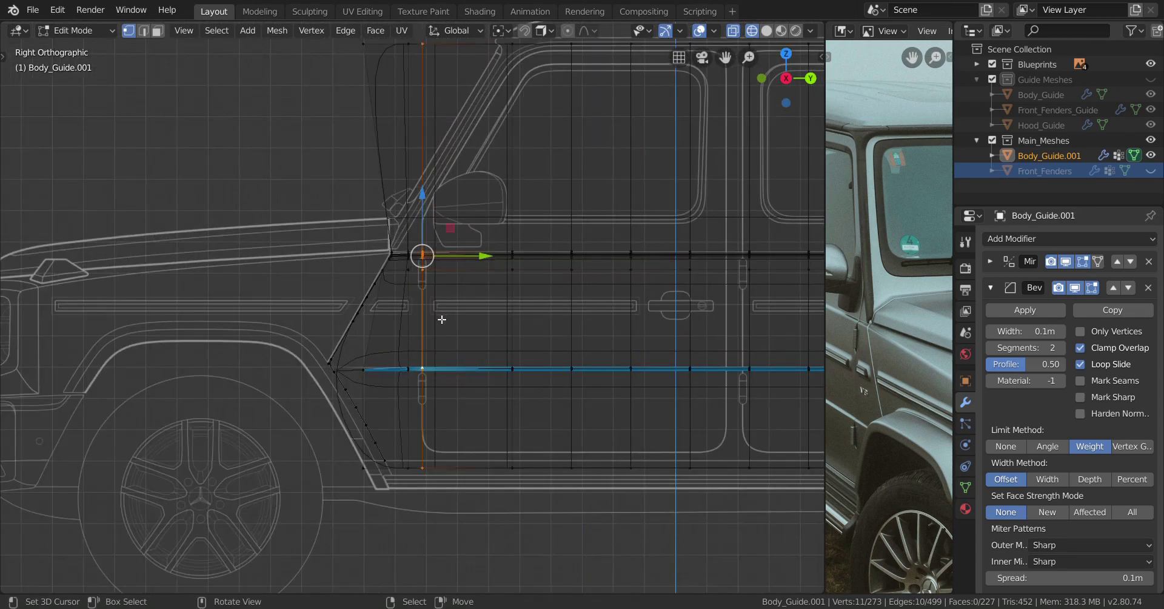
{"action": "key", "text": "shift+d"}
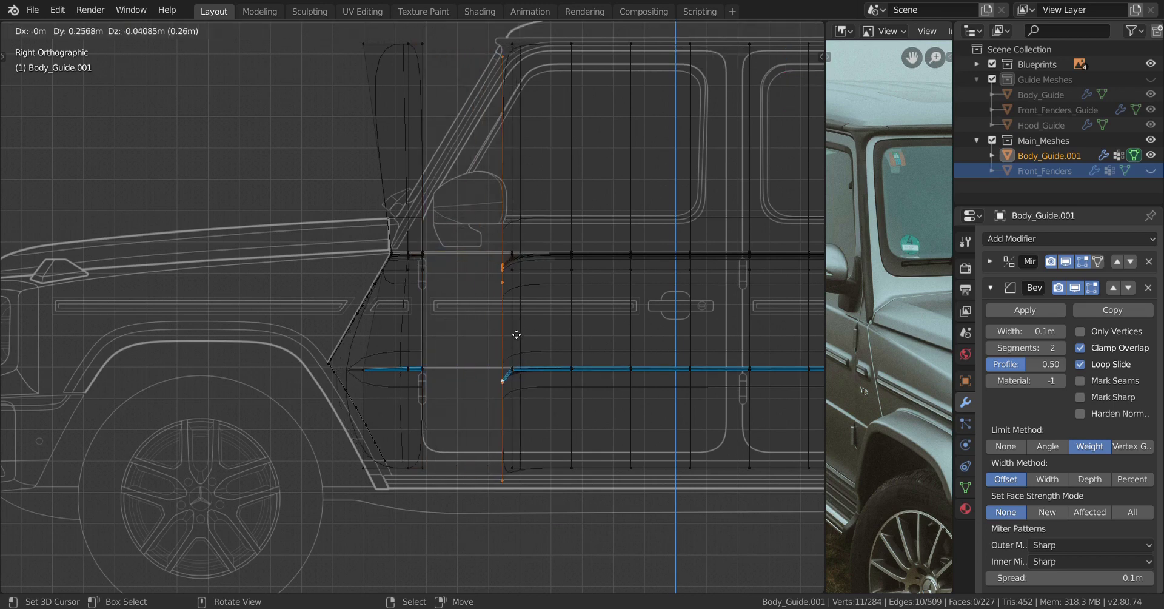
{"action": "right_click", "coordinate": [527, 331]}
{"action": "scroll", "coordinate": [531, 328], "scroll_direction": "down", "scroll_amount": 1}
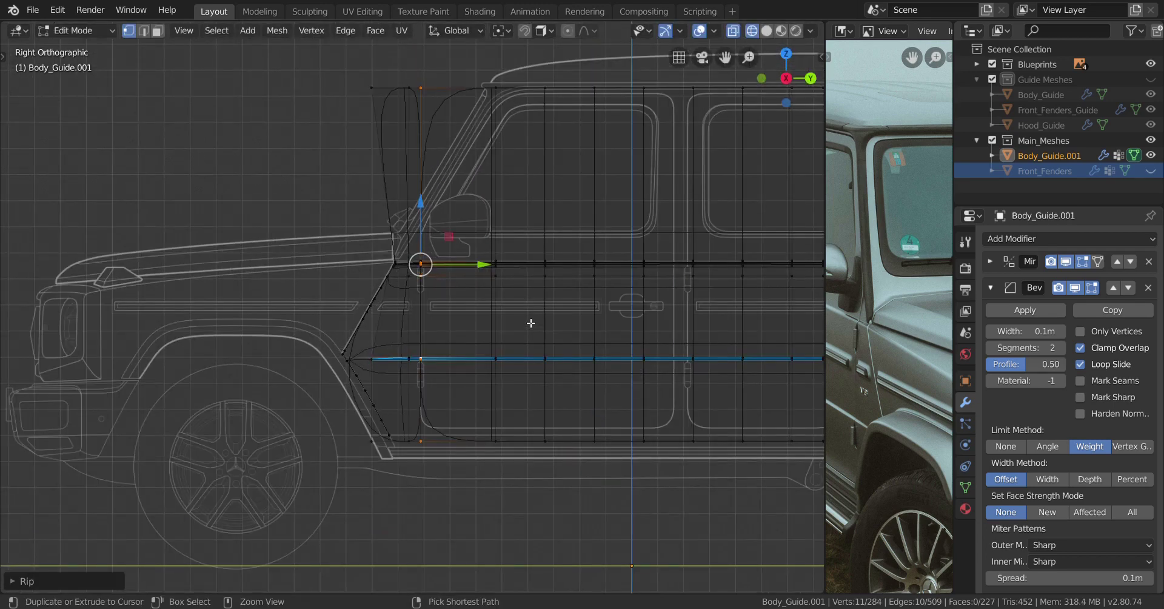
Grow the selection five times across the front door area and delete the selected vertices
{"action": "key", "text": "ctrl+KP_Add"}
{"action": "key", "text": "ctrl+KP_Add"}
{"action": "key", "text": "ctrl+KP_Add"}
{"action": "key", "text": "ctrl+KP_Add"}
{"action": "key", "text": "ctrl+KP_Add"}
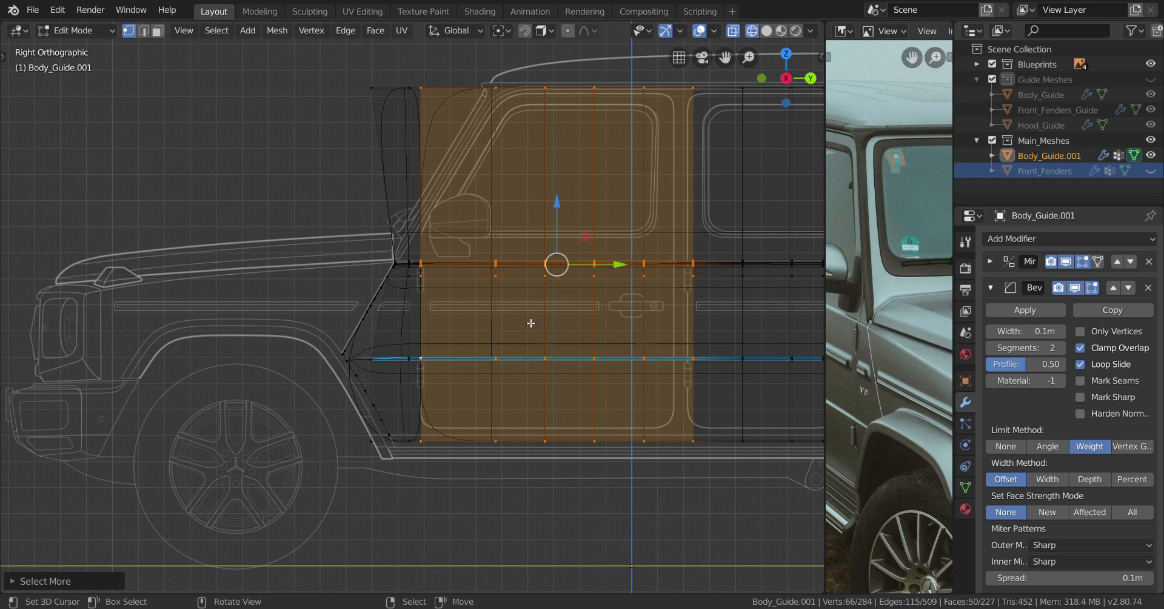
{"action": "key", "text": "x"}
{"action": "left_click", "coordinate": [526, 318]}
{"action": "scroll", "coordinate": [511, 360], "scroll_direction": "down", "scroll_amount": 1}
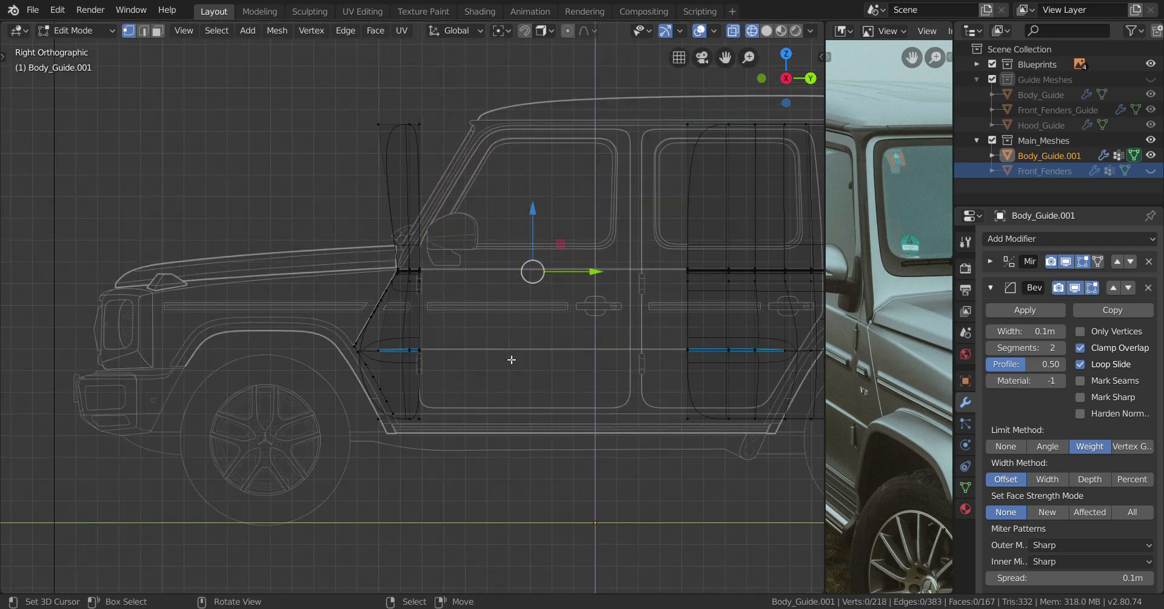
Raise the bottom edge of the panel ahead of the door along Z onto the blueprint's lower door-sill line
{"action": "scroll", "coordinate": [523, 359], "scroll_direction": "up", "scroll_amount": 1}
{"action": "scroll", "coordinate": [489, 366], "scroll_direction": "down", "scroll_amount": 2}
{"action": "scroll", "coordinate": [481, 369], "scroll_direction": "up", "scroll_amount": 4}
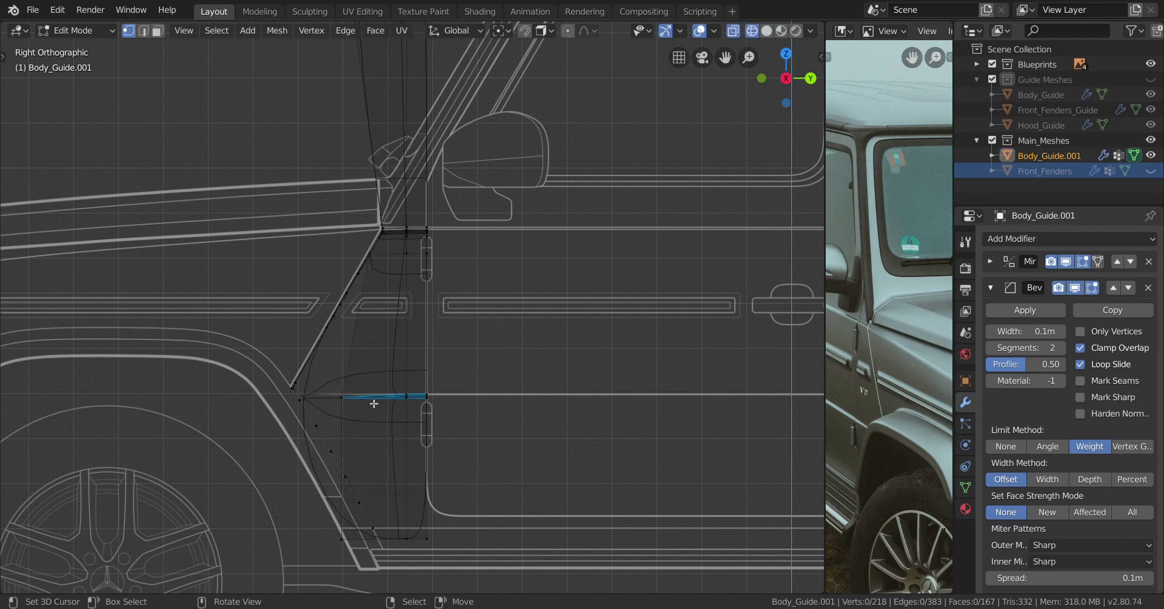
{"action": "middle_click_drag", "start_coordinate": [374, 403], "coordinate": [402, 239], "text": "shift"}
{"action": "scroll", "coordinate": [463, 390], "scroll_direction": "up", "scroll_amount": 5}
{"action": "left_click", "coordinate": [372, 451], "text": "alt"}
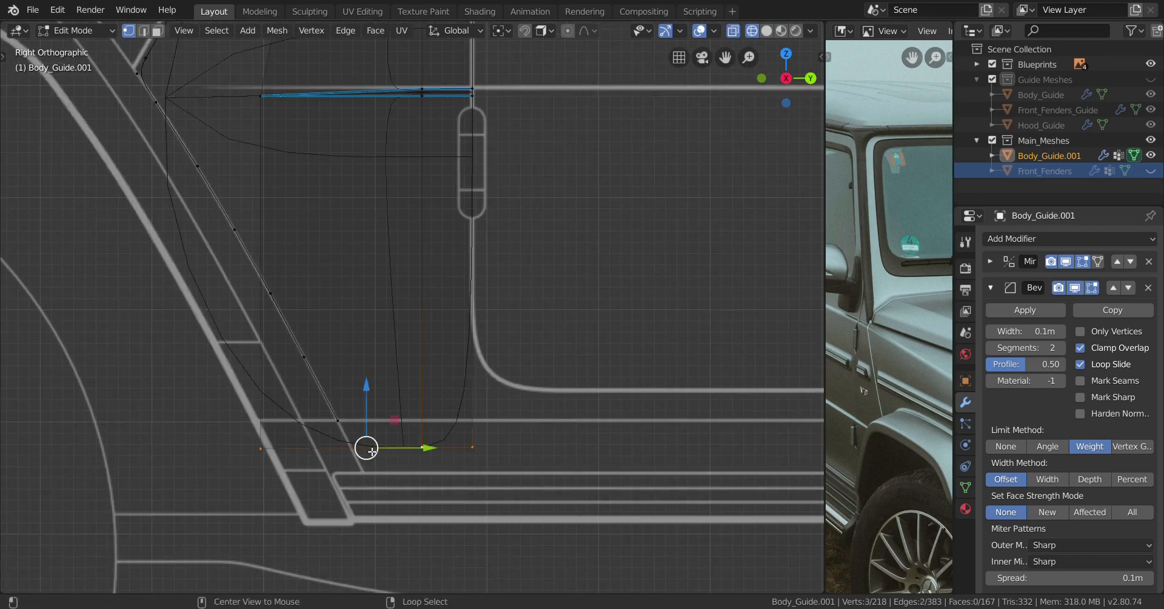
{"action": "scroll", "coordinate": [382, 450], "scroll_direction": "up", "scroll_amount": 1}
{"action": "key", "text": "g"}
{"action": "key", "text": "g"}
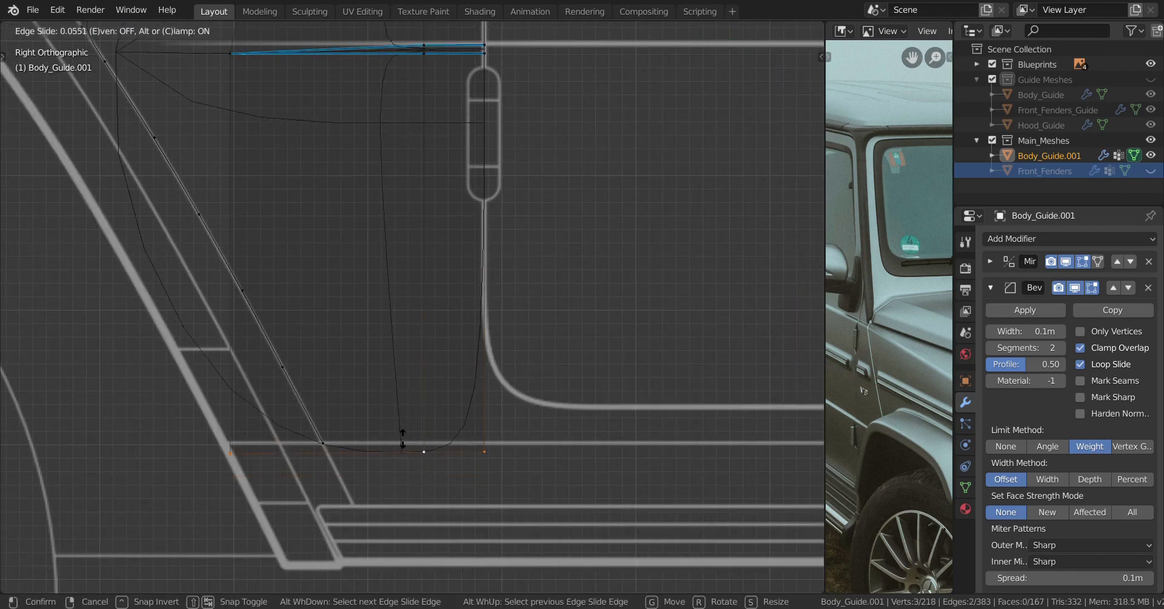
{"action": "right_click", "coordinate": [384, 450]}
{"action": "left_click_drag", "start_coordinate": [358, 421], "coordinate": [364, 376]}
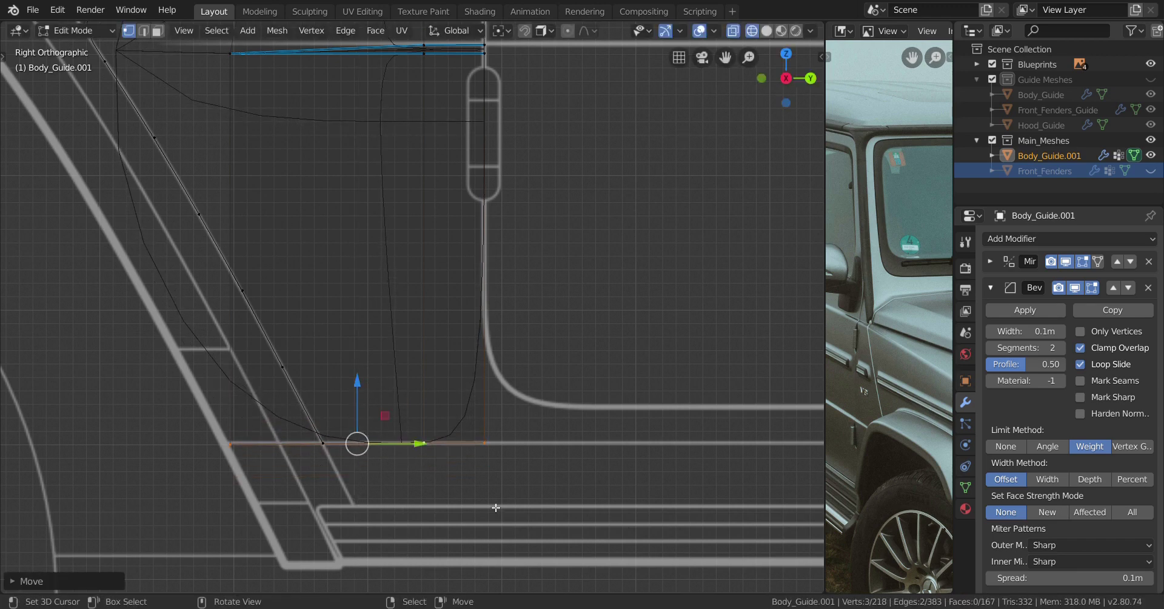
Scale the bottom edge along Z to level it, and fine-tune its height on the blueprint line
{"action": "key", "text": "s"}
{"action": "key", "text": "z"}
{"action": "left_click", "coordinate": [496, 508]}
{"action": "left_click_drag", "start_coordinate": [356, 391], "coordinate": [357, 392]}
Merge the panel's bottom front corner vertex into the lowest vertex of the arch line
{"action": "left_click", "coordinate": [230, 444]}
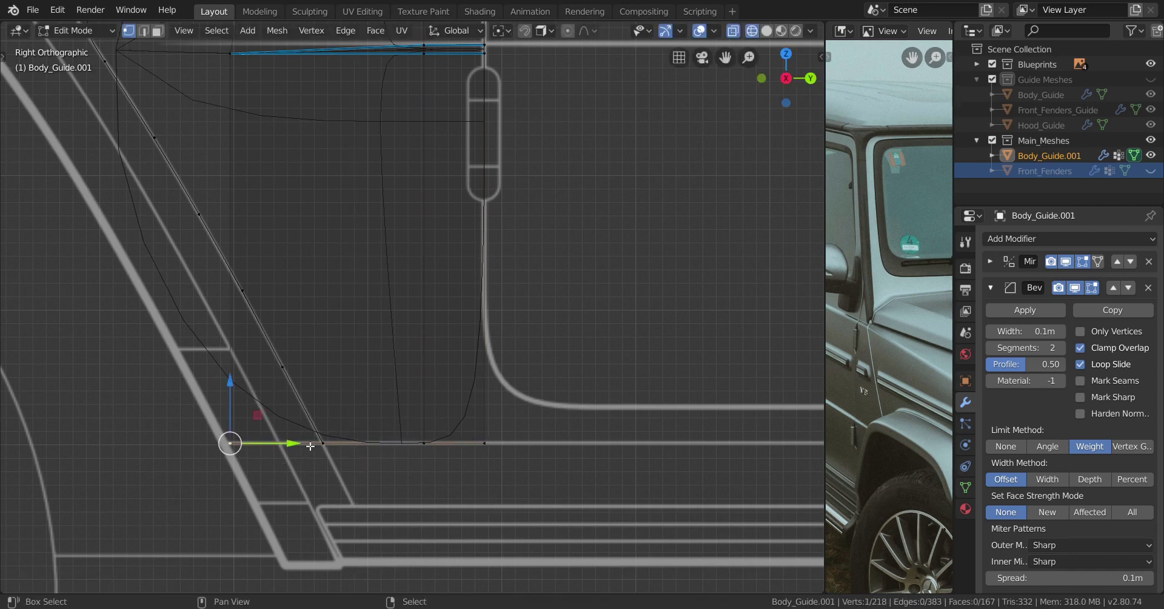
{"action": "left_click", "coordinate": [322, 443], "text": "shift"}
{"action": "key", "text": "m"}
{"action": "left_click", "coordinate": [329, 486]}
{"action": "scroll", "coordinate": [328, 479], "scroll_direction": "down", "scroll_amount": 3}
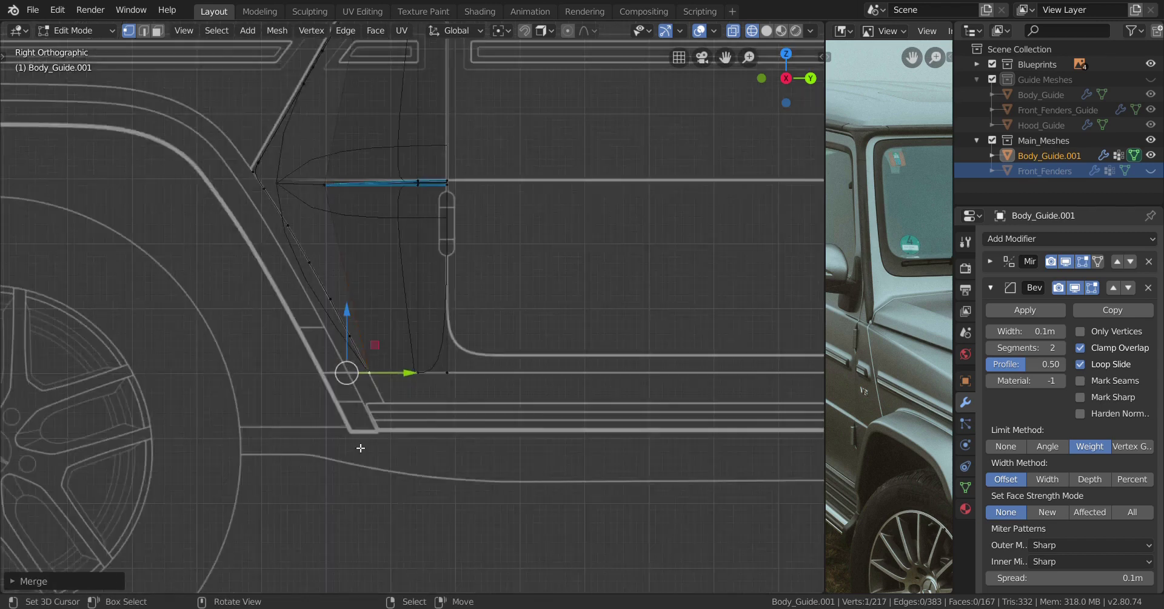
Vertex-slide the upper arch-line vertex slightly up to the height of the front end of the lower crease
{"action": "scroll", "coordinate": [370, 340], "scroll_direction": "up", "scroll_amount": 2}
{"action": "scroll", "coordinate": [370, 340], "scroll_direction": "up", "scroll_amount": 3}
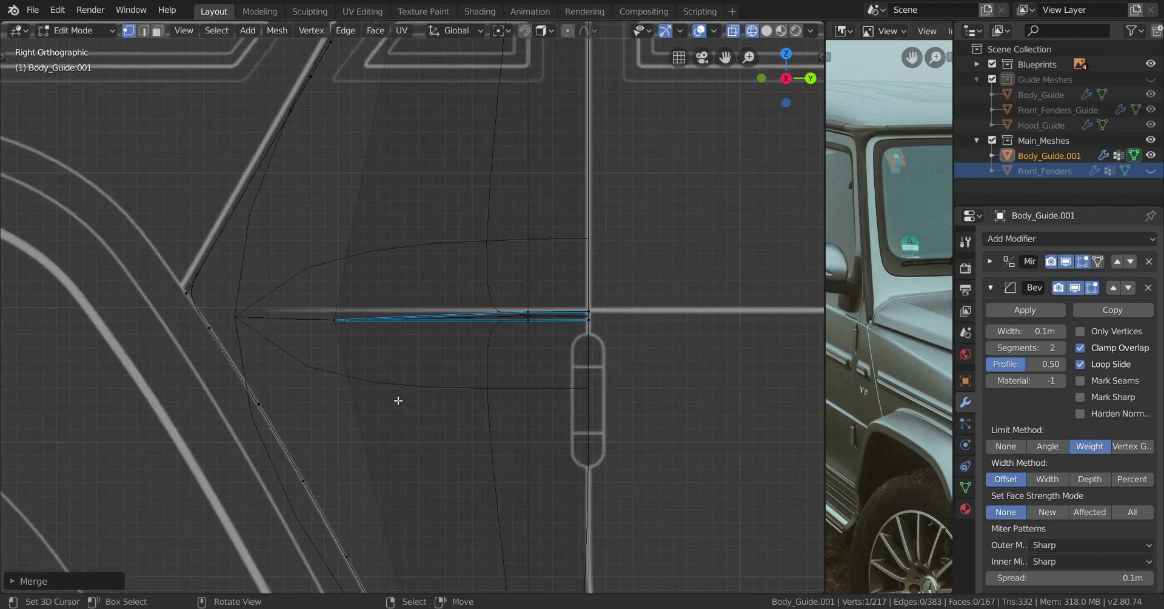
{"action": "left_click", "coordinate": [339, 332]}
{"action": "left_click", "coordinate": [212, 330], "text": "shift"}
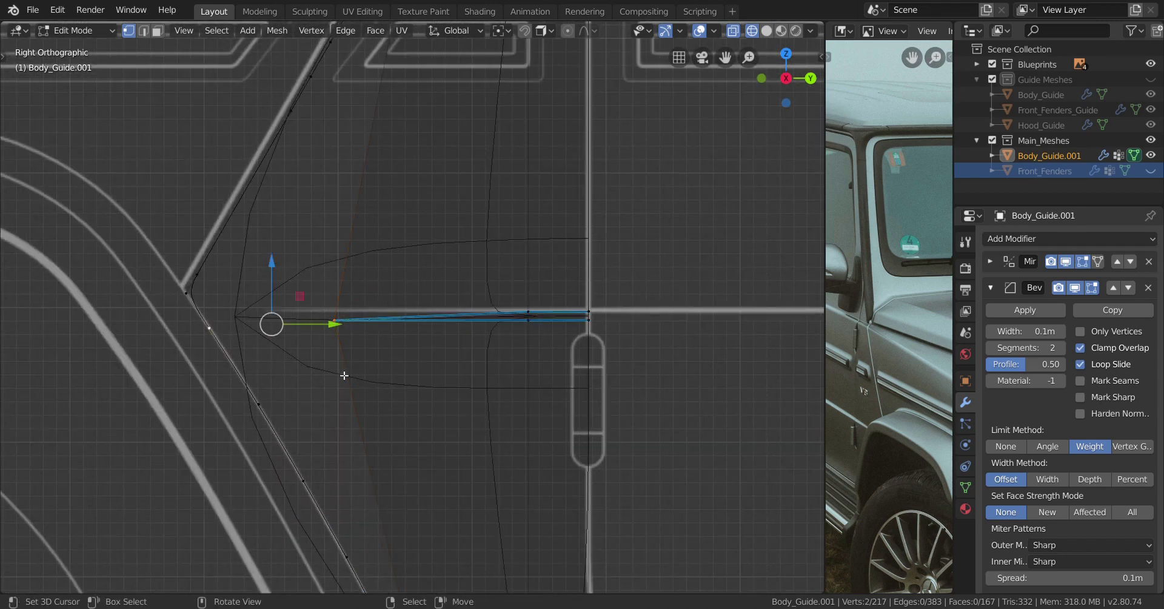
{"action": "scroll", "coordinate": [344, 376], "scroll_direction": "down", "scroll_amount": 2}
{"action": "scroll", "coordinate": [325, 364], "scroll_direction": "up", "scroll_amount": 3}
{"action": "left_click", "coordinate": [304, 349]}
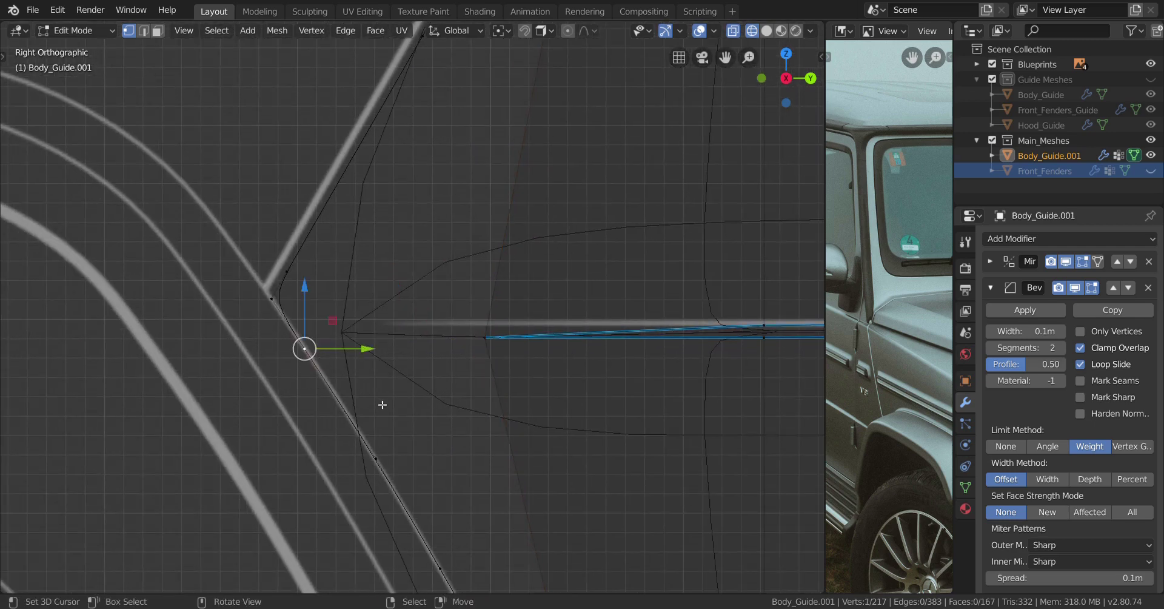
{"action": "key", "text": "shift+v"}
{"action": "left_click", "coordinate": [367, 388]}
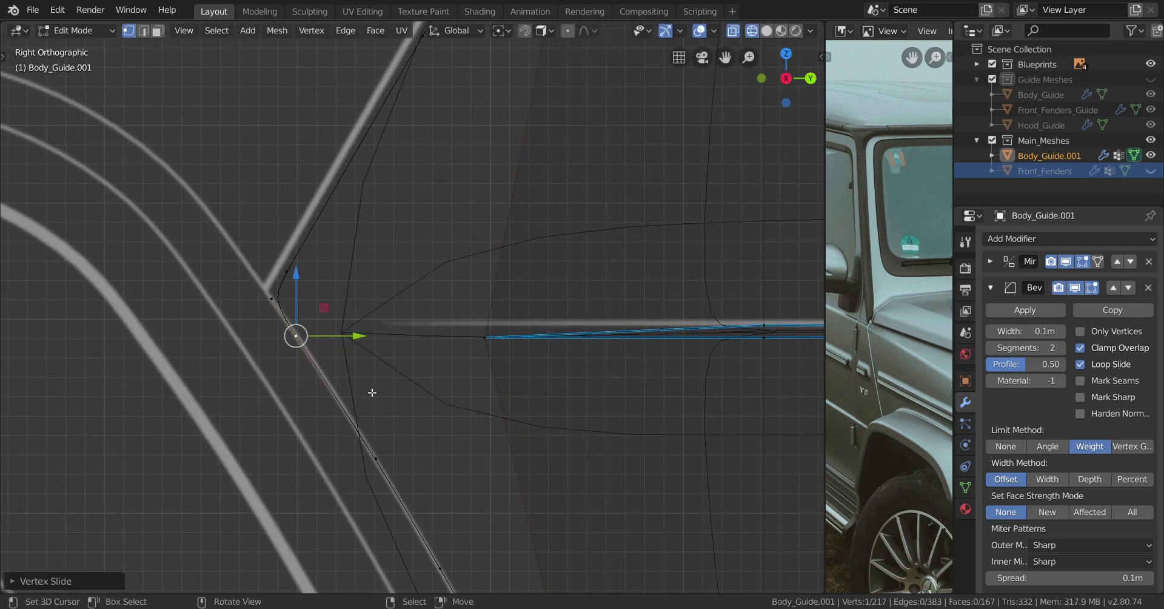
Connect the front end of the lower crease to the slid arch vertex with an edge and check it in solid shading
{"action": "left_click", "coordinate": [473, 338]}
{"action": "left_click", "coordinate": [312, 338], "text": "shift"}
{"action": "key", "text": "f"}
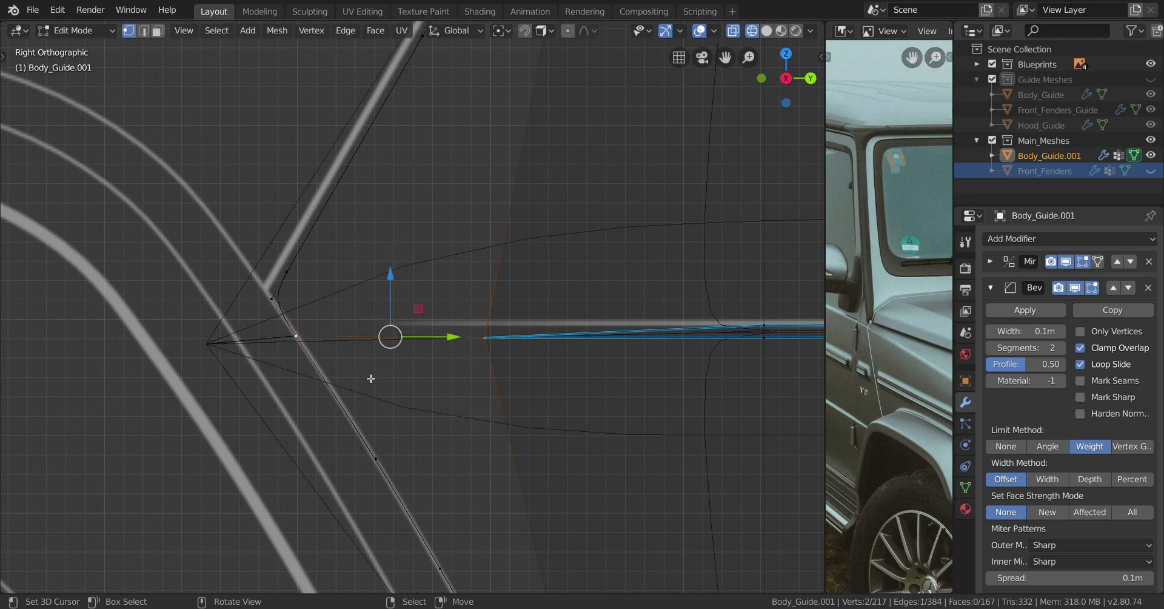
{"action": "scroll", "coordinate": [359, 376], "scroll_direction": "down", "scroll_amount": 2}
{"action": "key", "text": "shift+z"}
{"action": "middle_click_drag", "start_coordinate": [385, 390], "coordinate": [423, 390]}
{"action": "key", "text": "KP_3"}
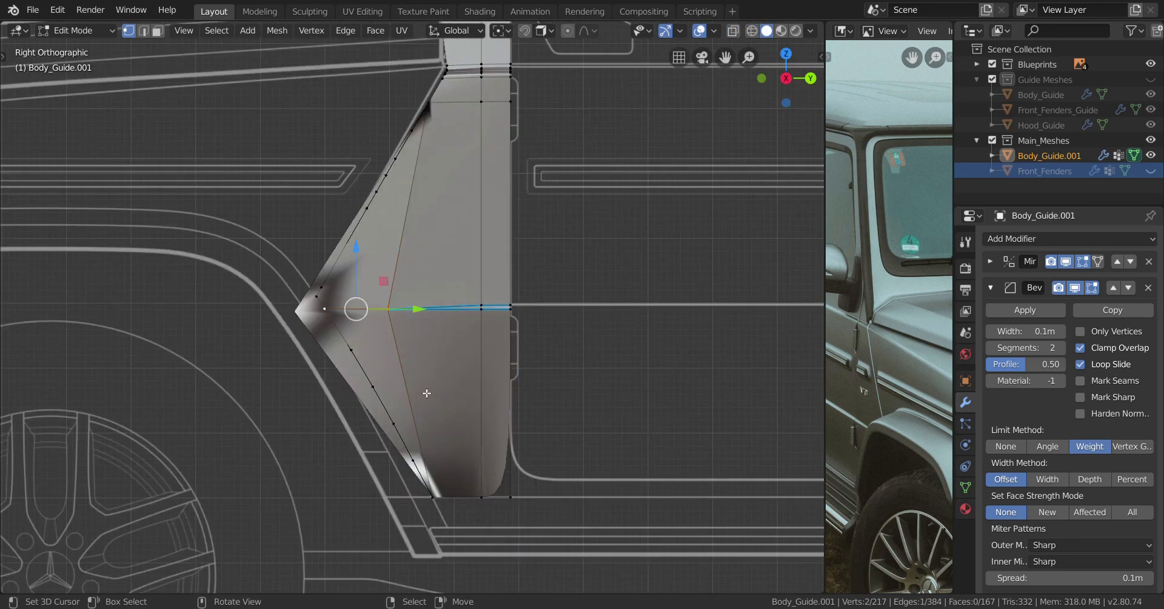
Return to wireframe shading and add an edge loop across the panel just above the lower crease
{"action": "key", "text": "z"}
{"action": "left_click", "coordinate": [299, 371]}
{"action": "scroll", "coordinate": [396, 382], "scroll_direction": "up", "scroll_amount": 3}
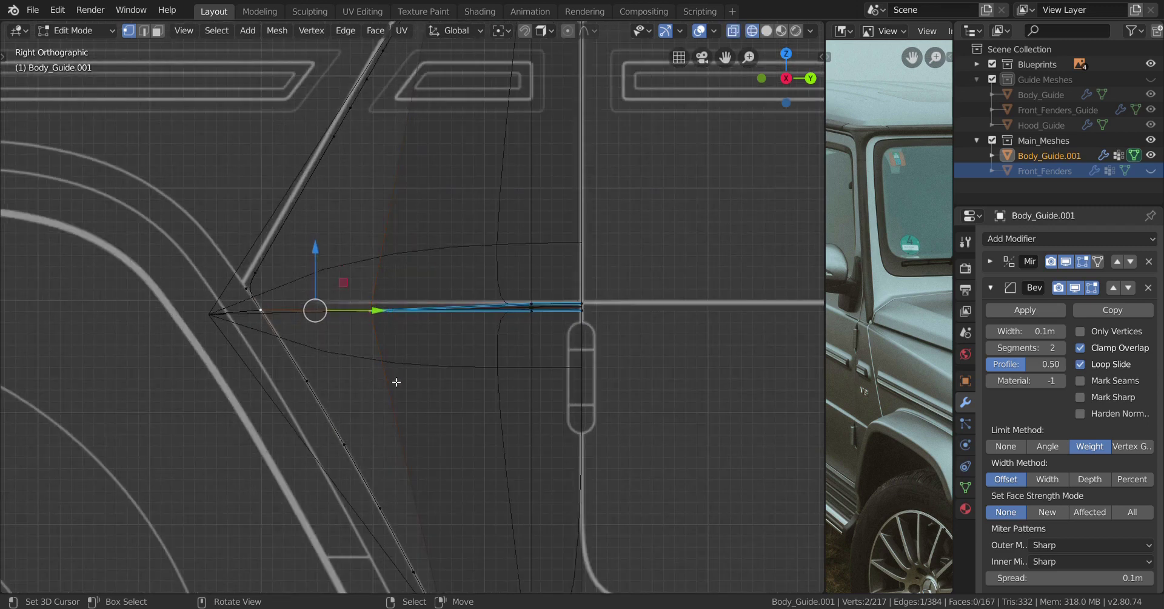
{"action": "scroll", "coordinate": [397, 372], "scroll_direction": "down", "scroll_amount": 1}
{"action": "scroll", "coordinate": [437, 318], "scroll_direction": "up", "scroll_amount": 2, "text": "shift"}
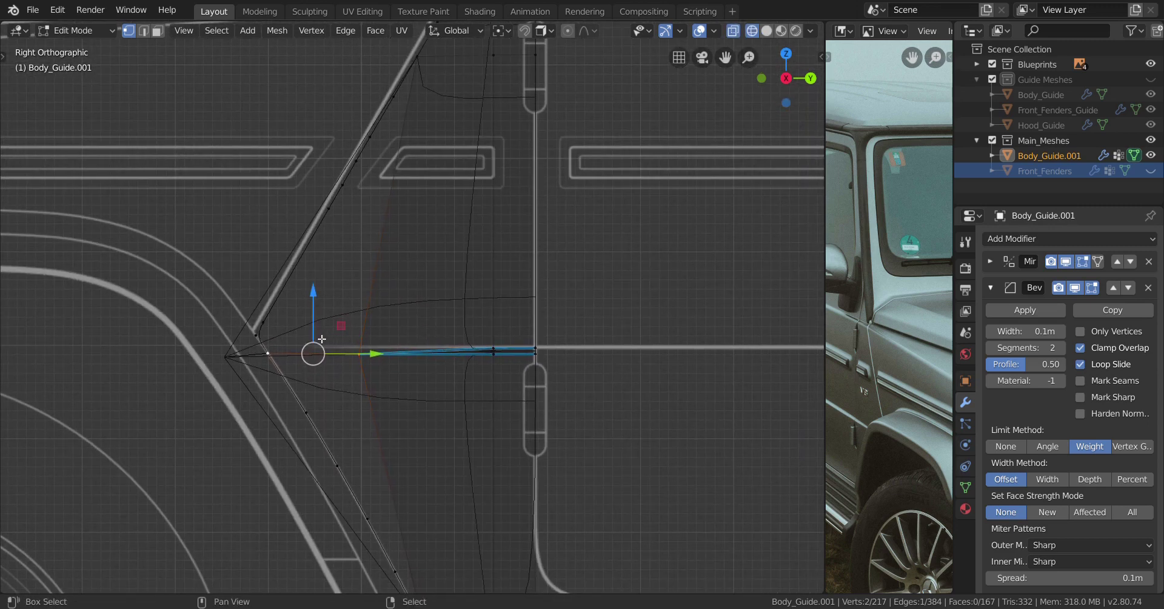
{"action": "scroll", "coordinate": [431, 341], "scroll_direction": "up", "scroll_amount": 1}
{"action": "key", "text": "ctrl+r"}
{"action": "left_click", "coordinate": [570, 176]}
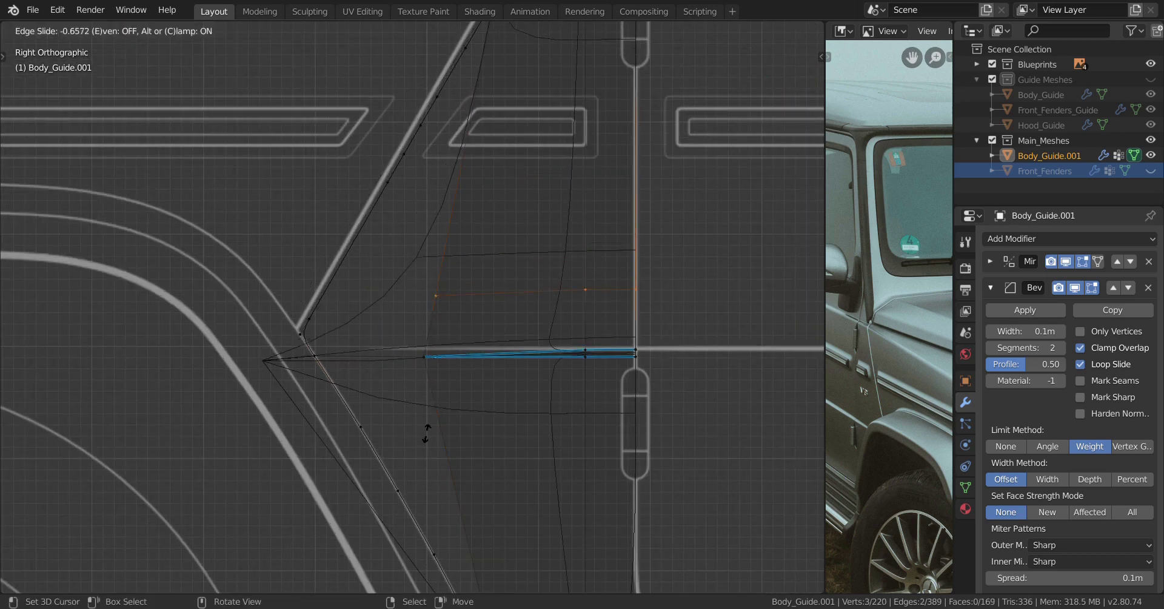
{"action": "left_click", "coordinate": [422, 472]}
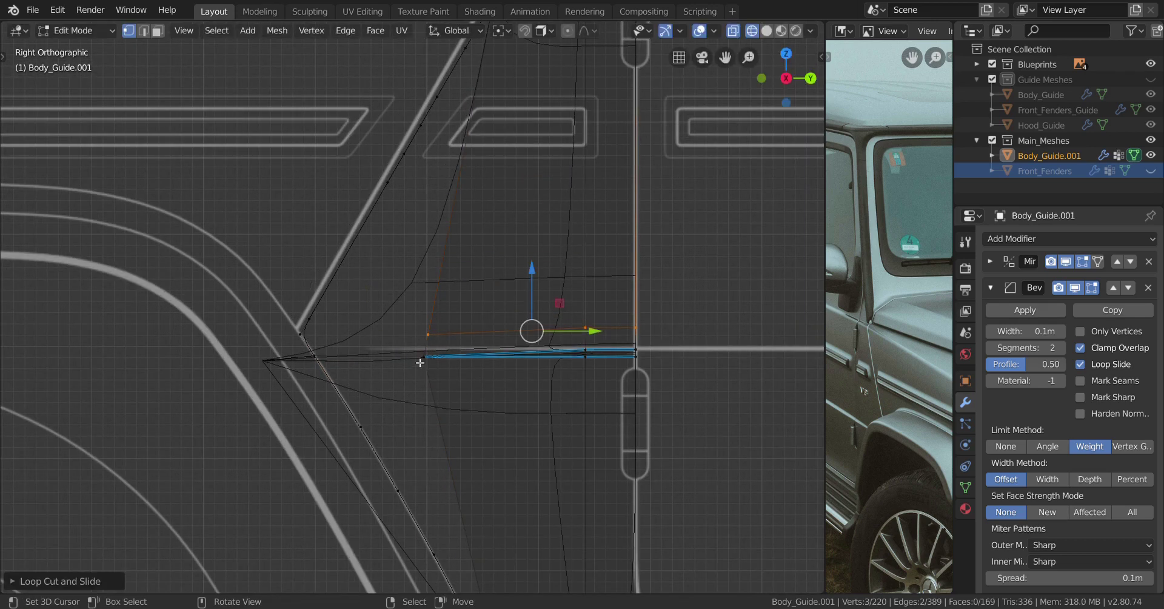
Fill a face between the front ends of the crease and new loop and the two nearest arch-corner vertices
{"action": "left_click", "coordinate": [423, 357]}
{"action": "left_click", "coordinate": [428, 334], "text": "shift"}
{"action": "left_click", "coordinate": [315, 357], "text": "shift"}
{"action": "left_click", "coordinate": [300, 334], "text": "shift"}
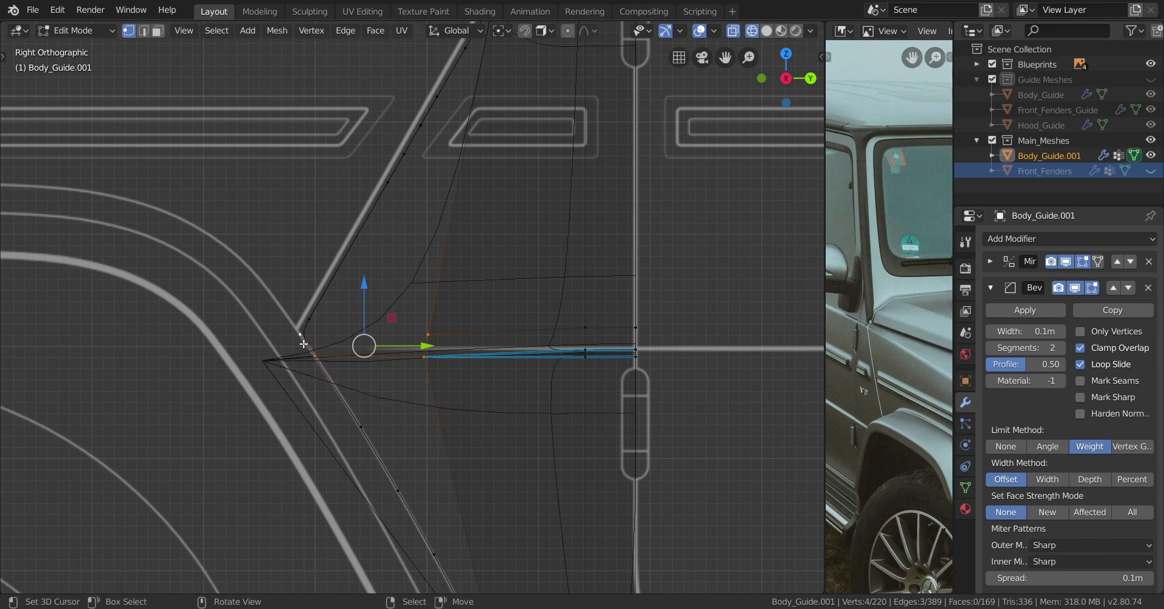
{"action": "key", "text": "f"}
Add a second edge loop slightly above the first and fill a face from it forward to the panel's front edge
{"action": "middle_click_drag", "start_coordinate": [441, 260], "coordinate": [405, 275], "text": "shift"}
{"action": "key", "text": "ctrl+r"}
{"action": "left_click", "coordinate": [401, 304]}
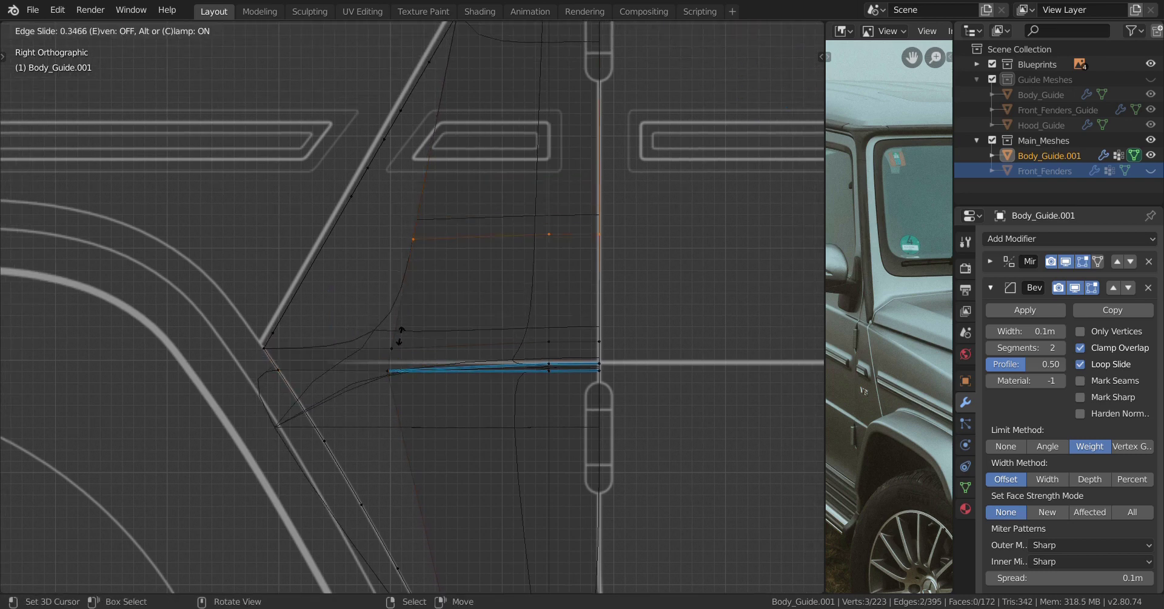
{"action": "left_click", "coordinate": [394, 349]}
{"action": "left_click", "coordinate": [392, 348]}
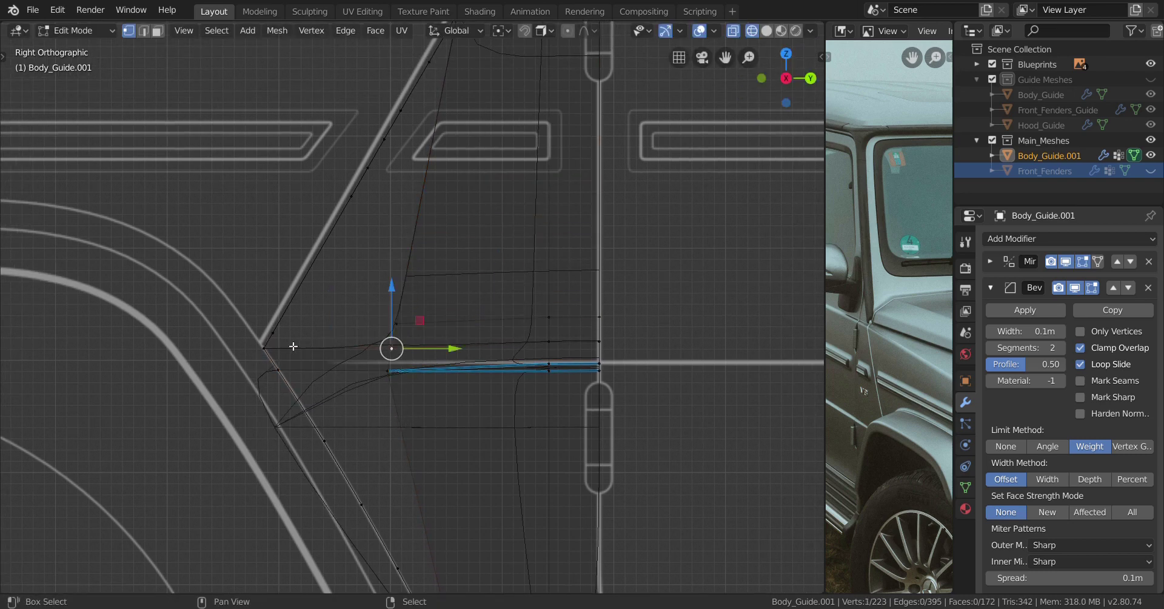
{"action": "left_click", "coordinate": [264, 348], "text": "shift"}
{"action": "key", "text": "j"}
{"action": "middle_click_drag", "start_coordinate": [337, 355], "coordinate": [282, 430], "text": "shift"}
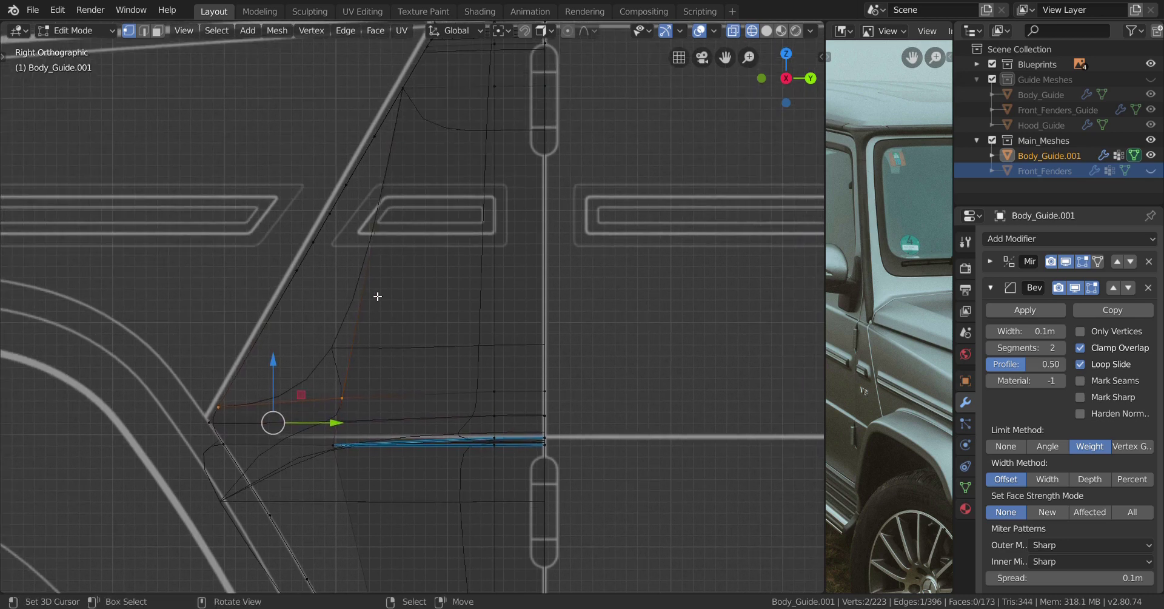
{"action": "middle_click_drag", "start_coordinate": [375, 295], "coordinate": [401, 346], "text": "shift"}
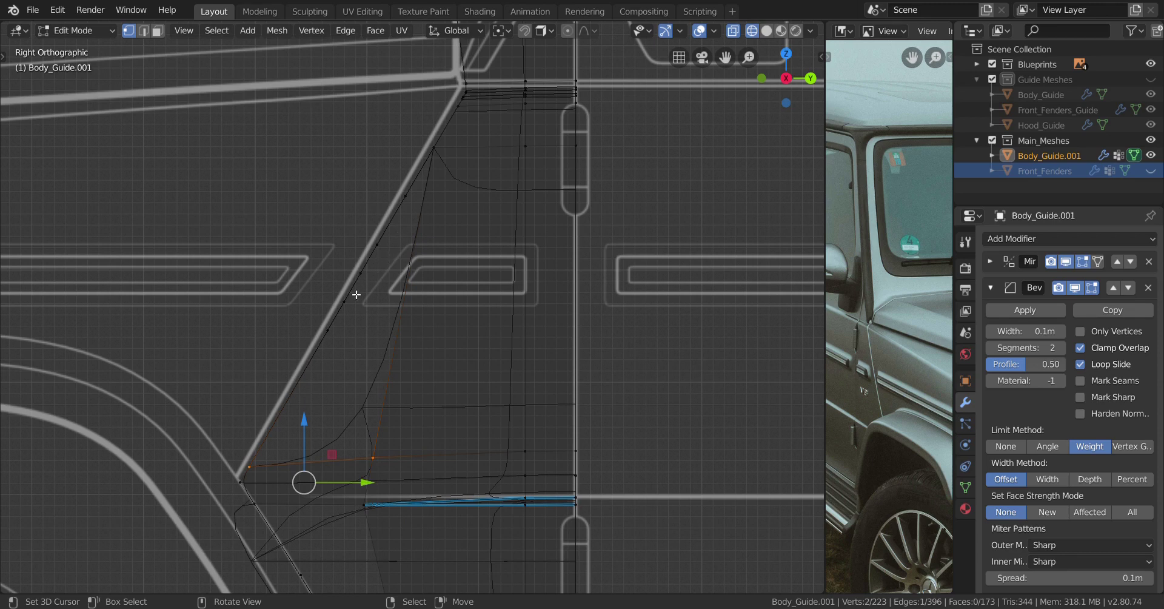
Try to dissolve the run of five vertices on the slanted front edge and replace them with three evenly spaced cuts
{"action": "left_click", "coordinate": [327, 330]}
{"action": "left_click", "coordinate": [405, 195], "text": "ctrl"}
{"action": "key", "text": "x"}
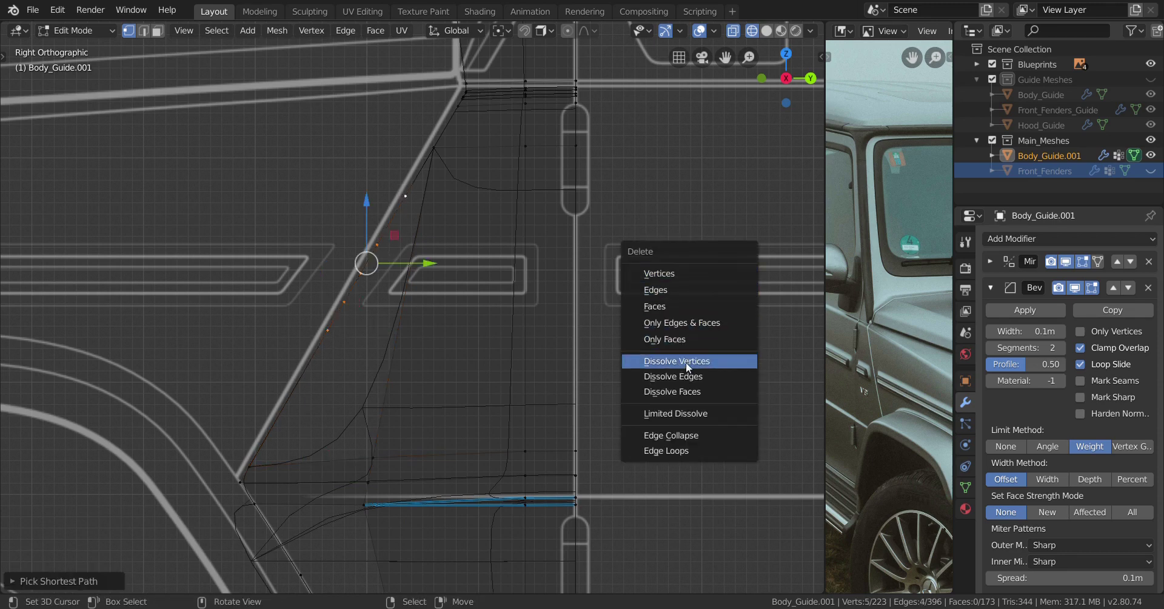
{"action": "left_click", "coordinate": [685, 362]}
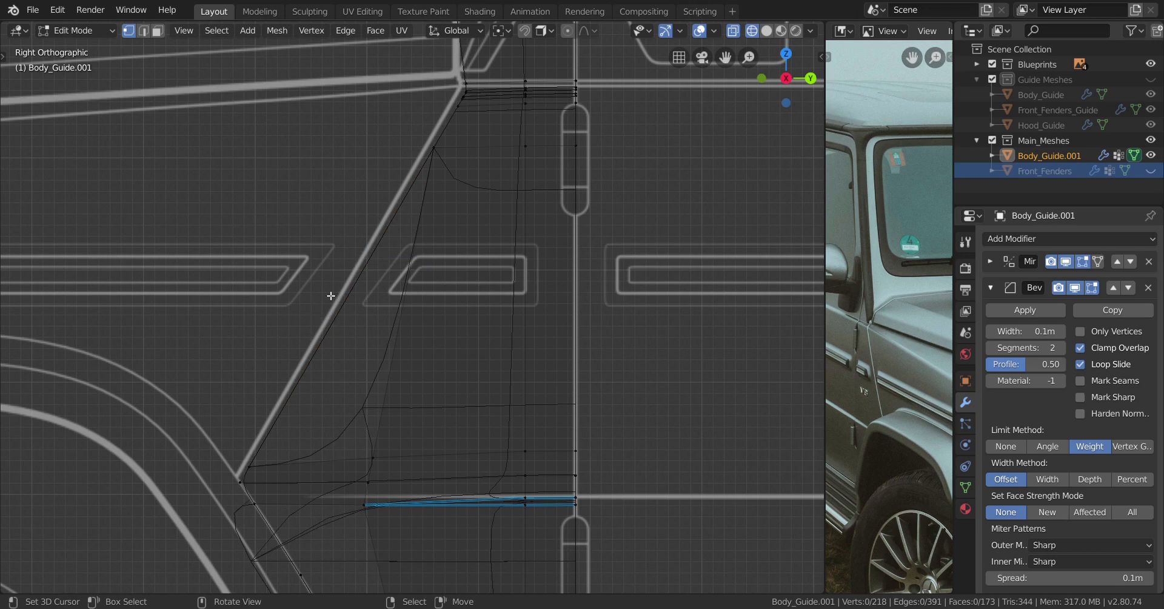
{"action": "key", "text": "ctrl+r"}
{"action": "scroll", "coordinate": [359, 285], "scroll_direction": "up", "scroll_amount": 1}
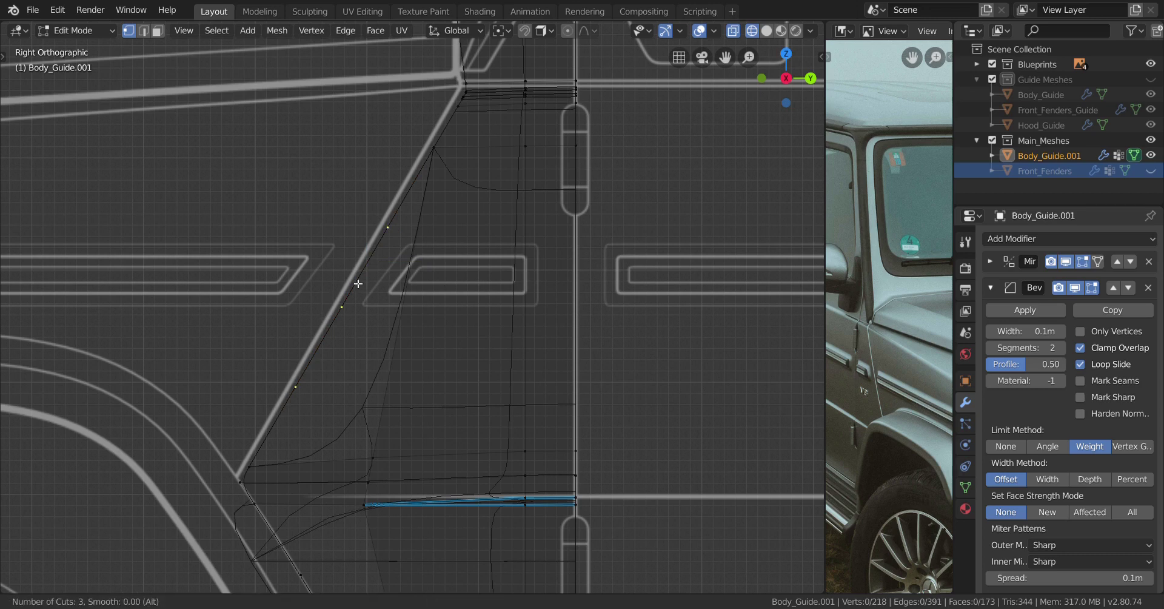
{"action": "left_click", "coordinate": [359, 284]}
{"action": "left_click", "coordinate": [478, 349]}
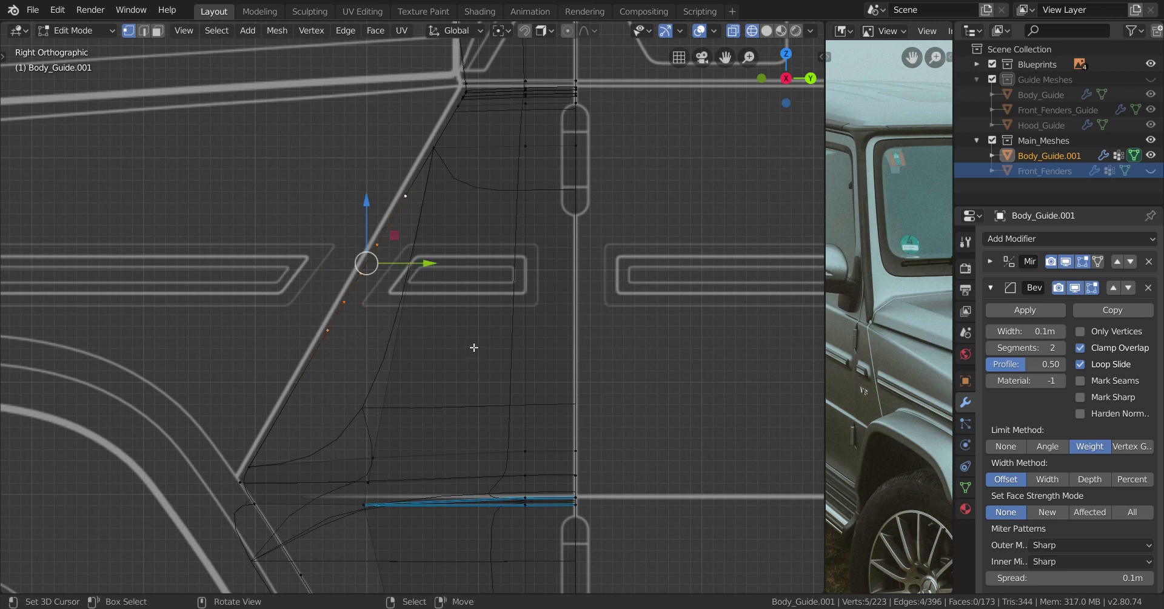
{"action": "middle_click_drag", "start_coordinate": [410, 314], "coordinate": [484, 286], "text": "shift"}
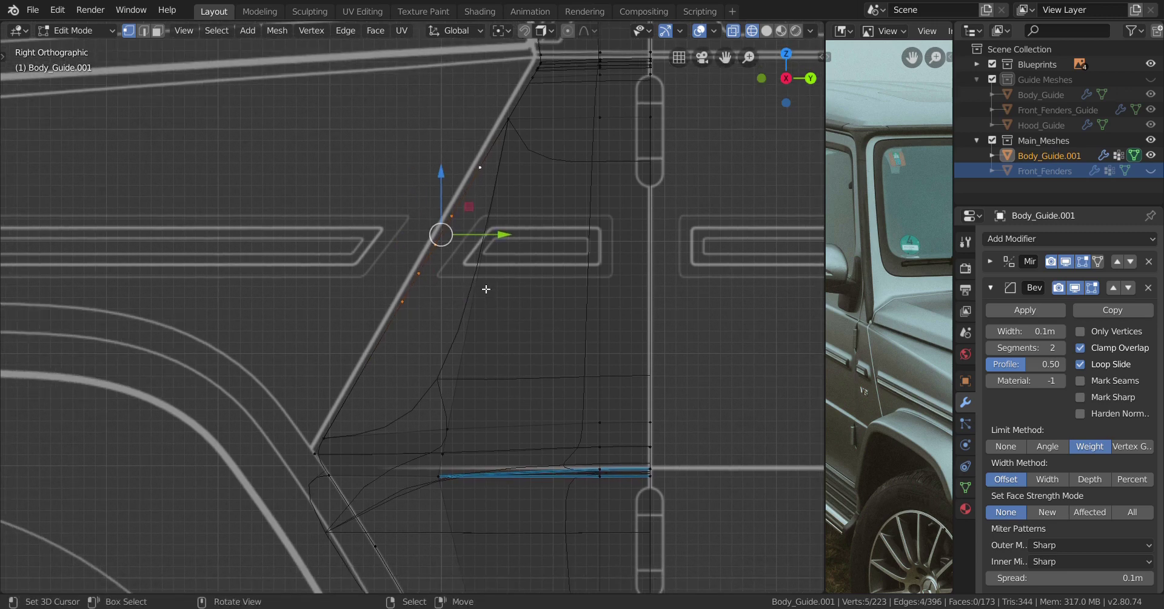
Add a cut on the lower slanted front edge and an edge loop across the panel beside the lower end of the upper hinge
{"action": "key", "text": "ctrl+r"}
{"action": "left_click", "coordinate": [376, 361]}
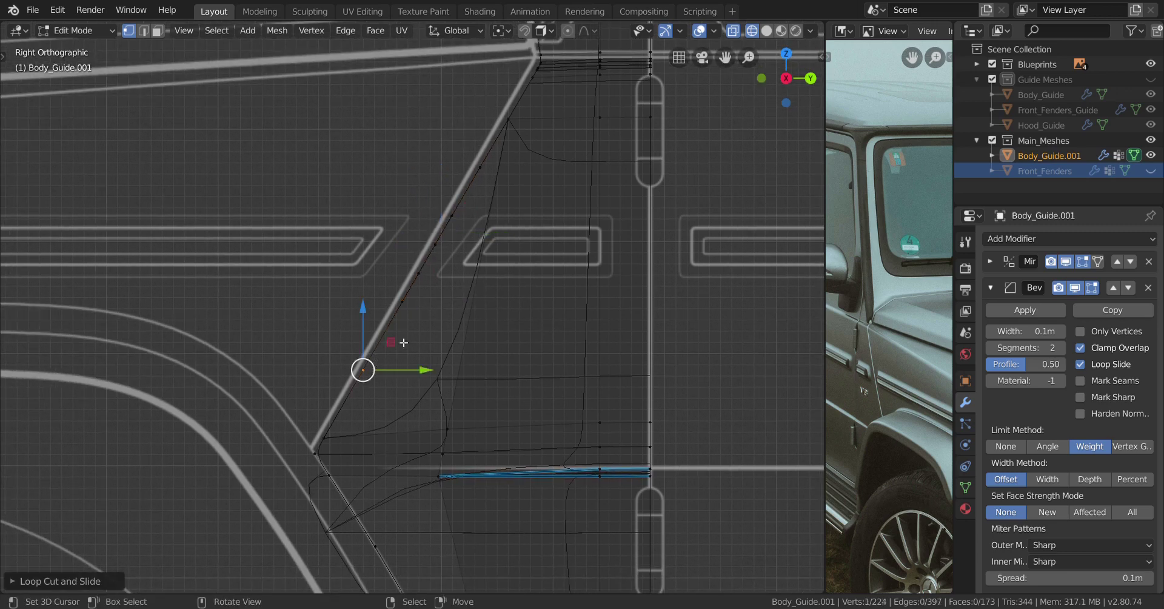
{"action": "middle_click_drag", "start_coordinate": [375, 362], "coordinate": [340, 438], "text": "shift"}
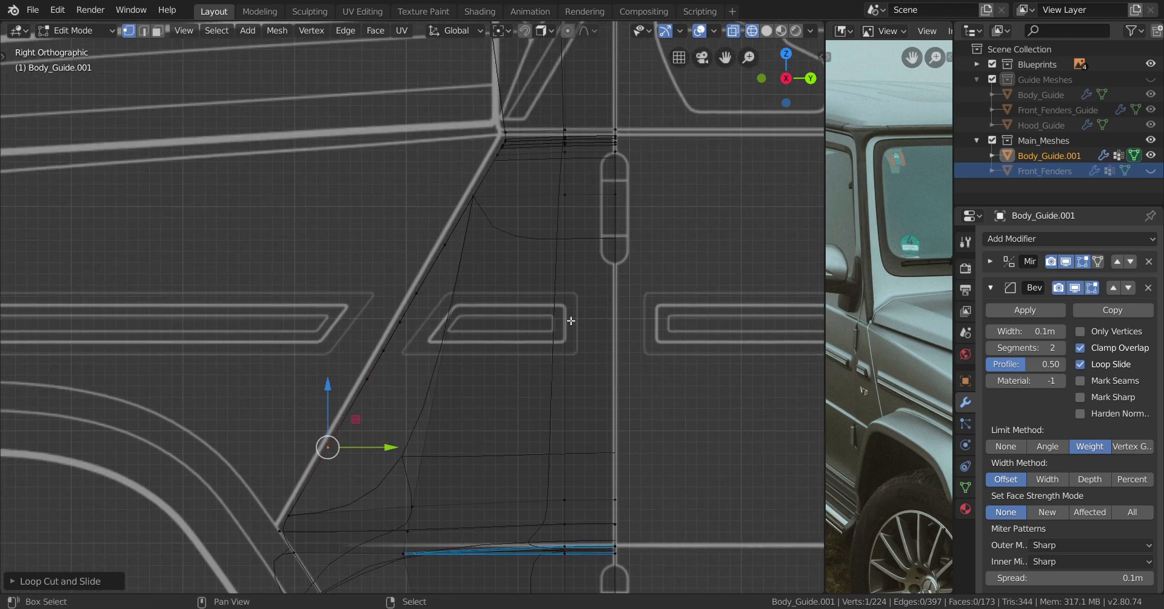
{"action": "middle_click_drag", "start_coordinate": [572, 319], "coordinate": [545, 281], "text": "shift"}
{"action": "key", "text": "ctrl+r"}
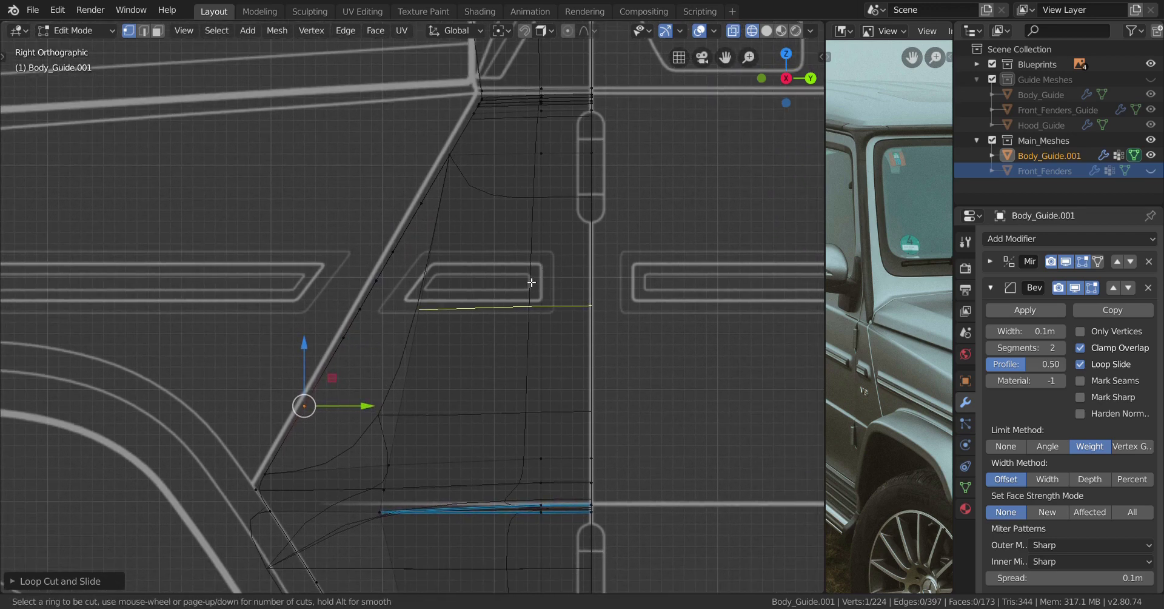
{"action": "left_click", "coordinate": [531, 282]}
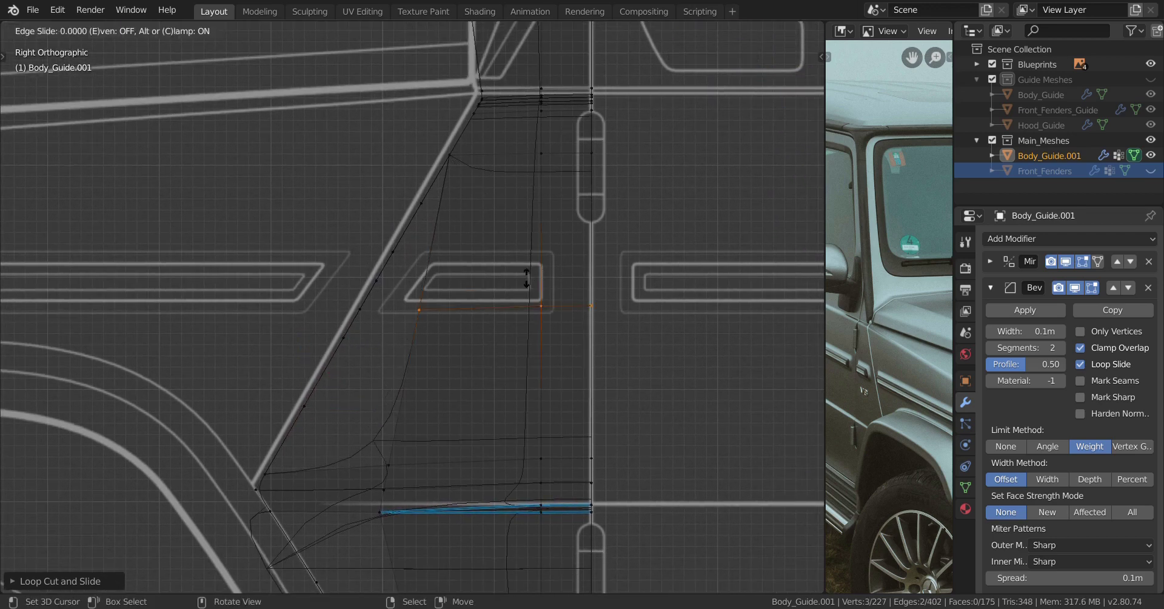
{"action": "left_click", "coordinate": [551, 169]}
Add three more edge loops across the panel: one lower down and one each along the trim outline's upper and lower edges
{"action": "key", "text": "ctrl+r"}
{"action": "left_click", "coordinate": [426, 321]}
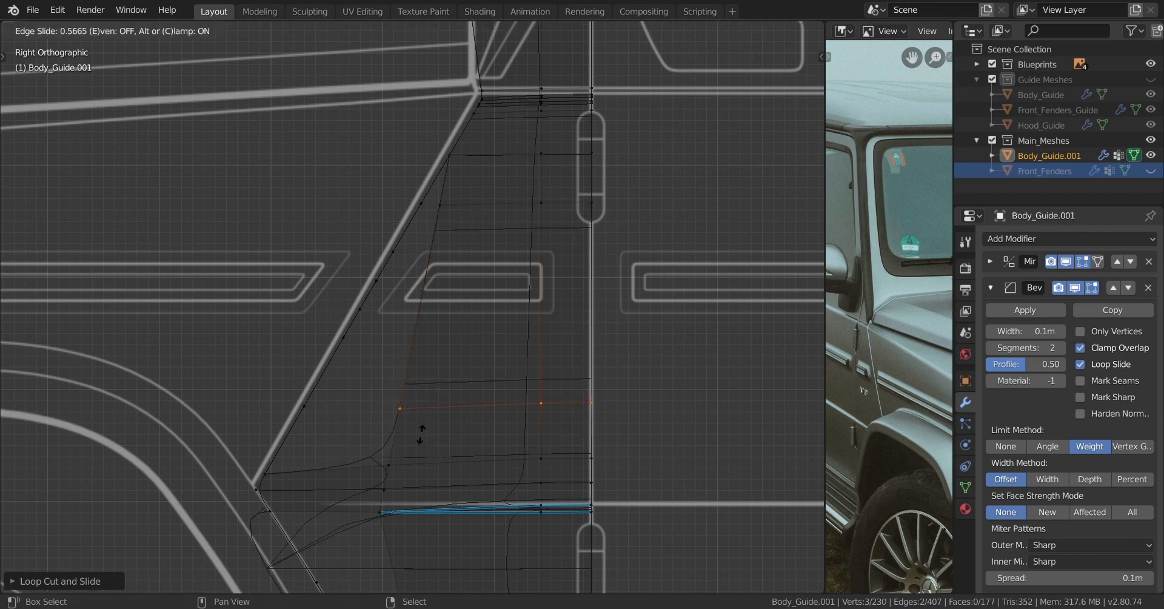
{"action": "left_click", "coordinate": [421, 433]}
{"action": "key", "text": "ctrl+r"}
{"action": "left_click", "coordinate": [433, 310]}
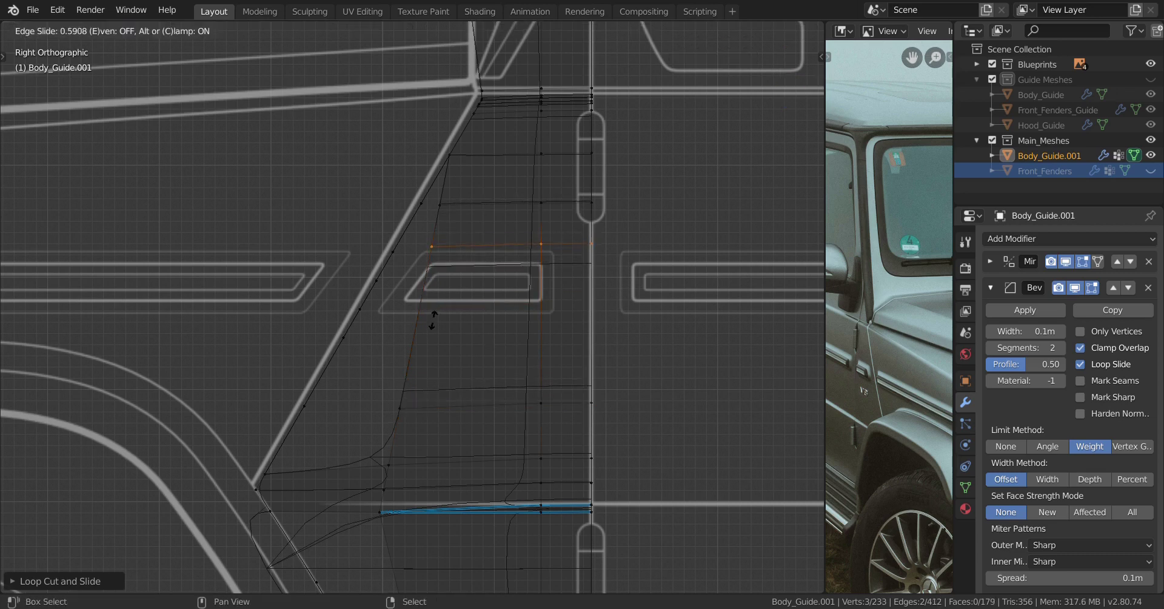
{"action": "left_click", "coordinate": [425, 362]}
{"action": "key", "text": "ctrl+r"}
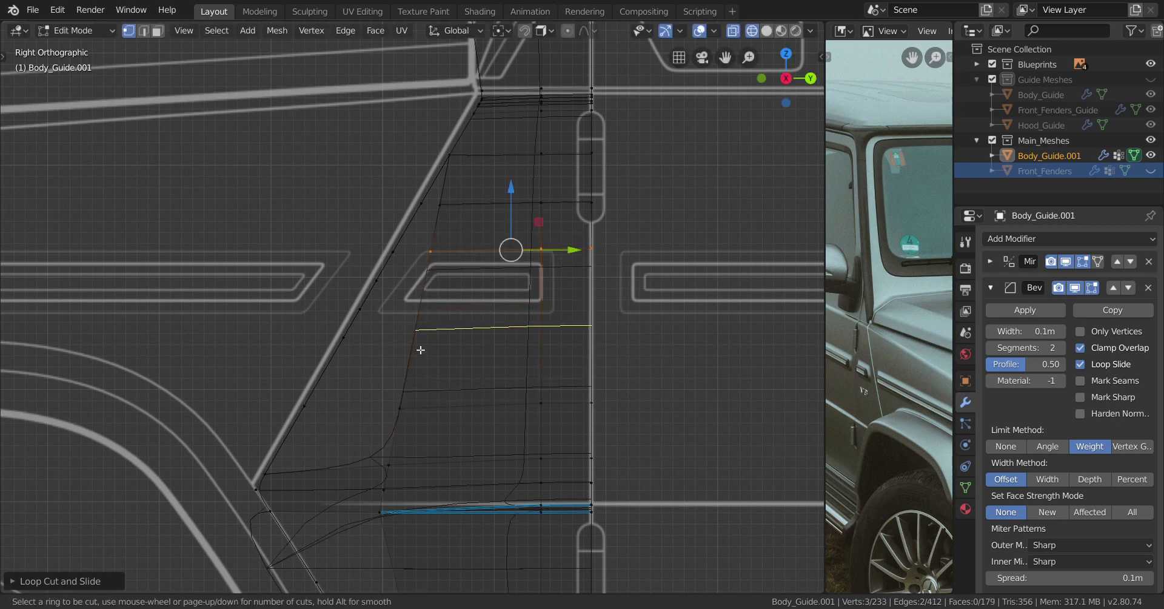
{"action": "left_click", "coordinate": [420, 343]}
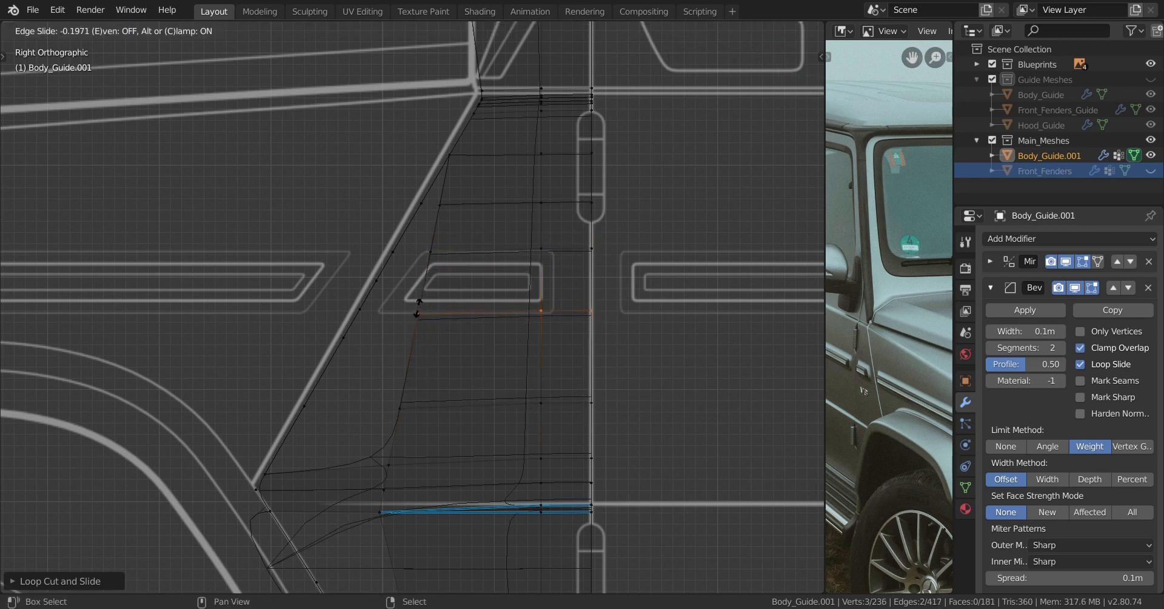
{"action": "left_click", "coordinate": [418, 308]}
{"action": "key", "text": "ctrl+r"}
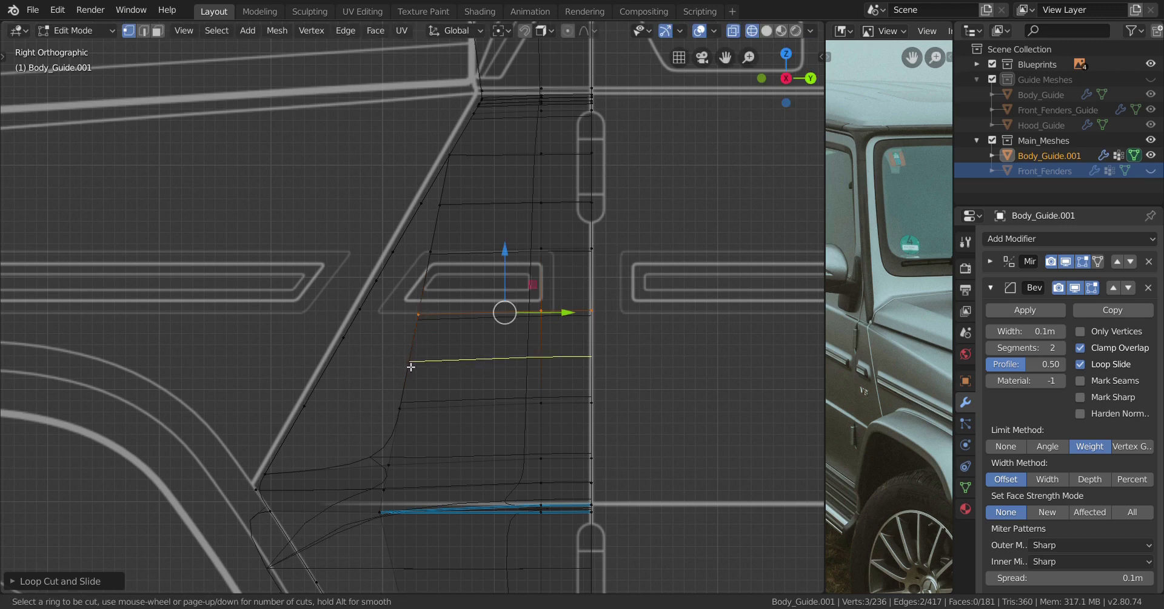
{"action": "left_click", "coordinate": [412, 367]}
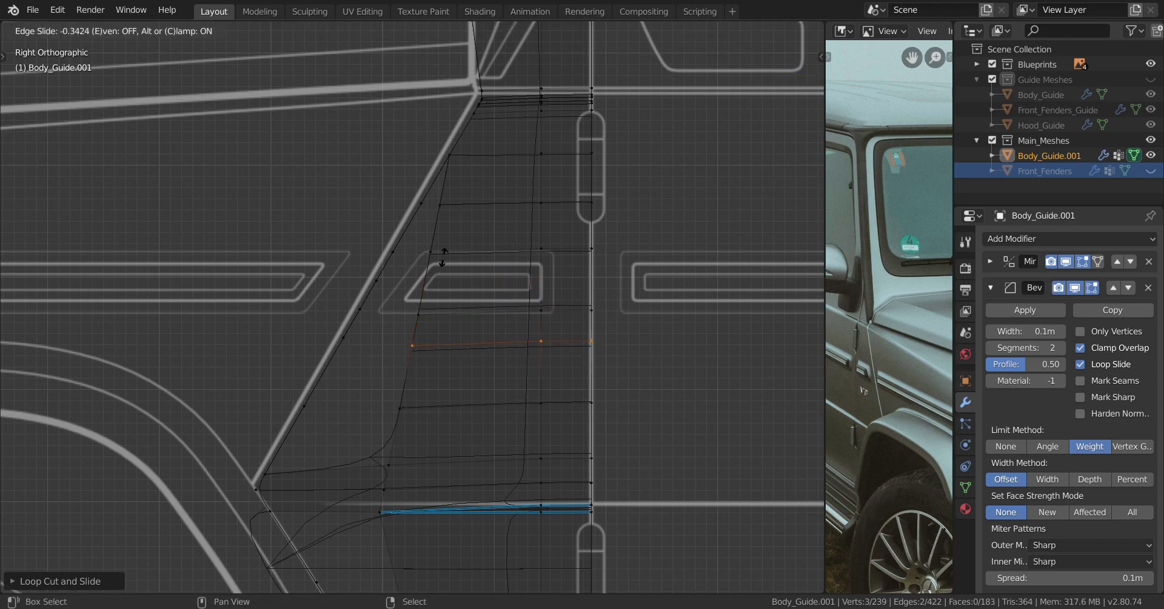
{"action": "left_click", "coordinate": [459, 319]}
{"action": "key", "text": "ctrl+z"}
Set the transform pivot point to Active Element
{"action": "scroll", "coordinate": [424, 340], "scroll_direction": "up", "scroll_amount": 2}
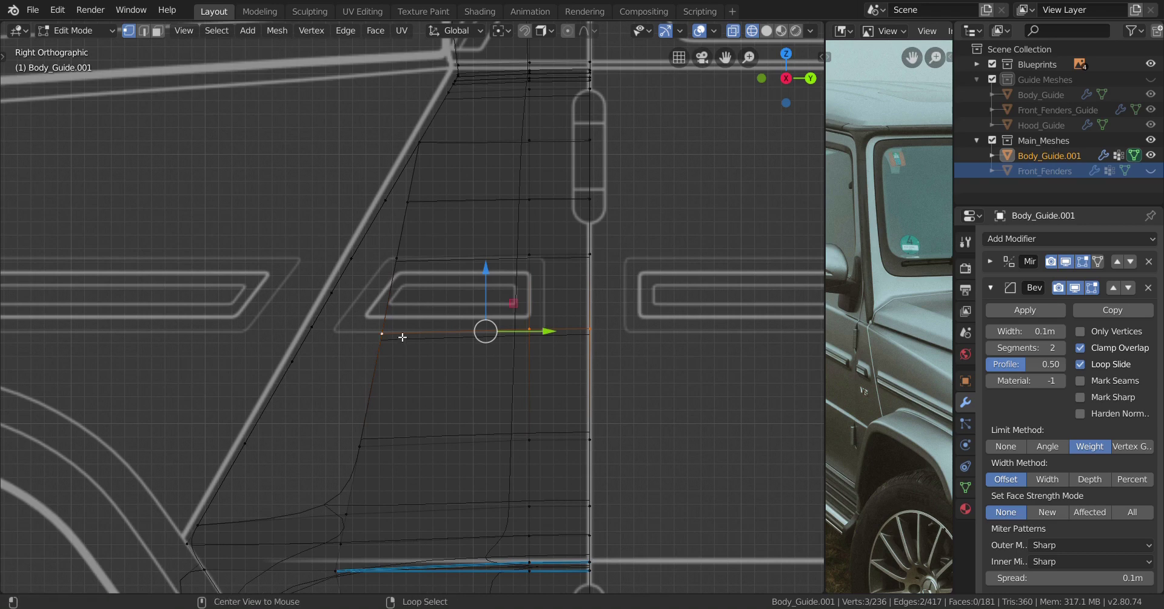
{"action": "middle_click_drag", "start_coordinate": [448, 359], "coordinate": [431, 357], "text": "shift"}
{"action": "key", "text": "period"}
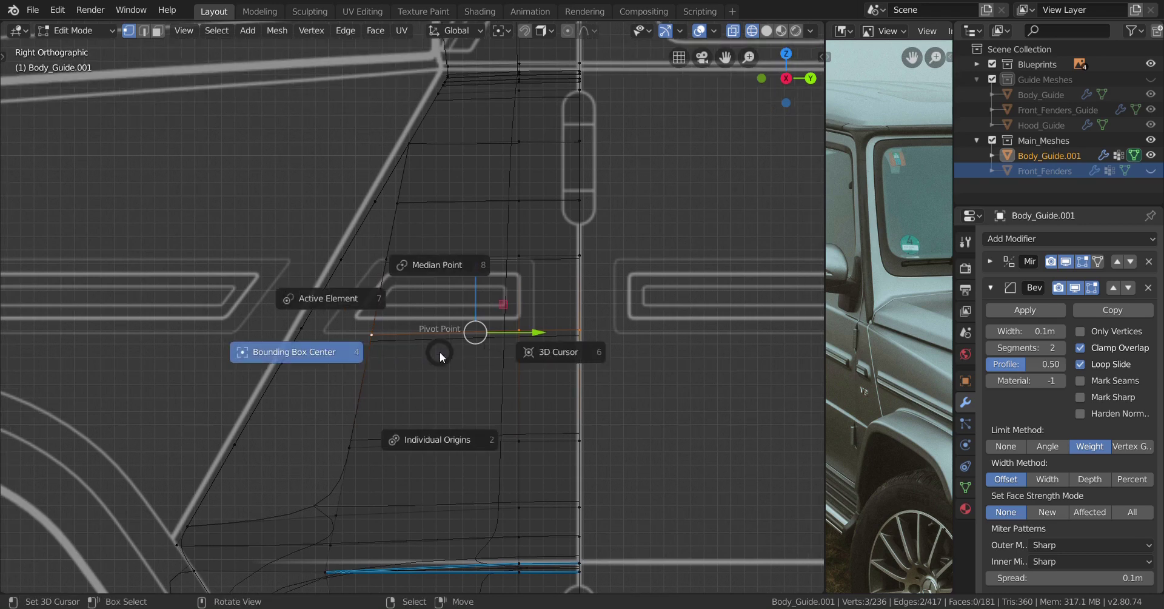
{"action": "left_click", "coordinate": [351, 298]}
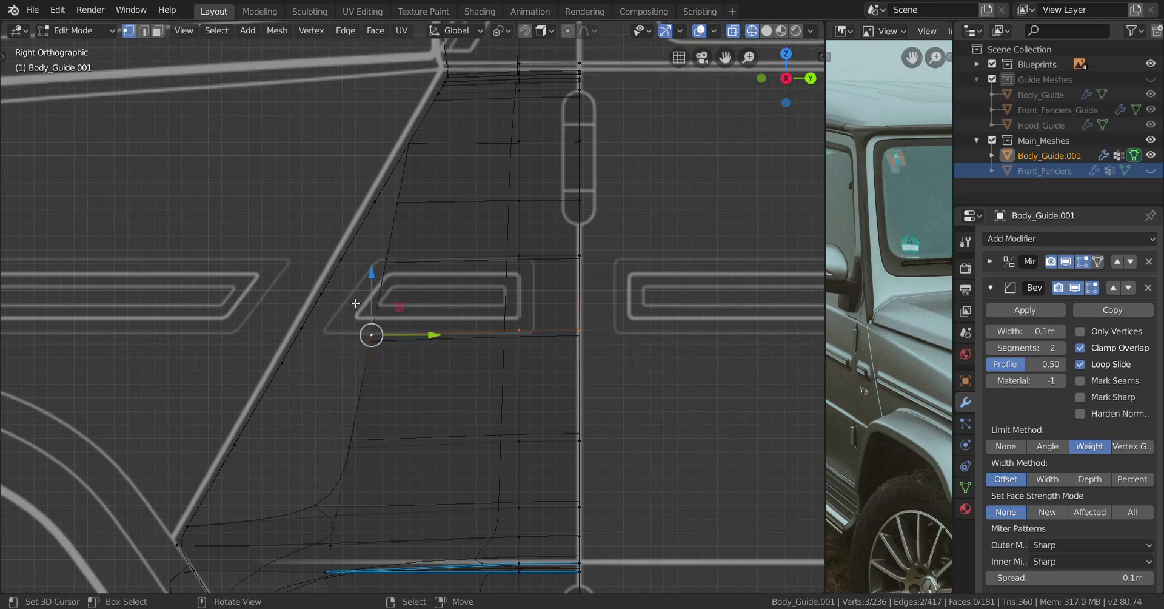
{"action": "scroll", "coordinate": [376, 339], "scroll_direction": "up", "scroll_amount": 2}
{"action": "middle_click_drag", "start_coordinate": [503, 364], "coordinate": [490, 363], "text": "shift"}
{"action": "scroll", "coordinate": [494, 362], "scroll_direction": "down", "scroll_amount": 2, "text": "ctrl"}
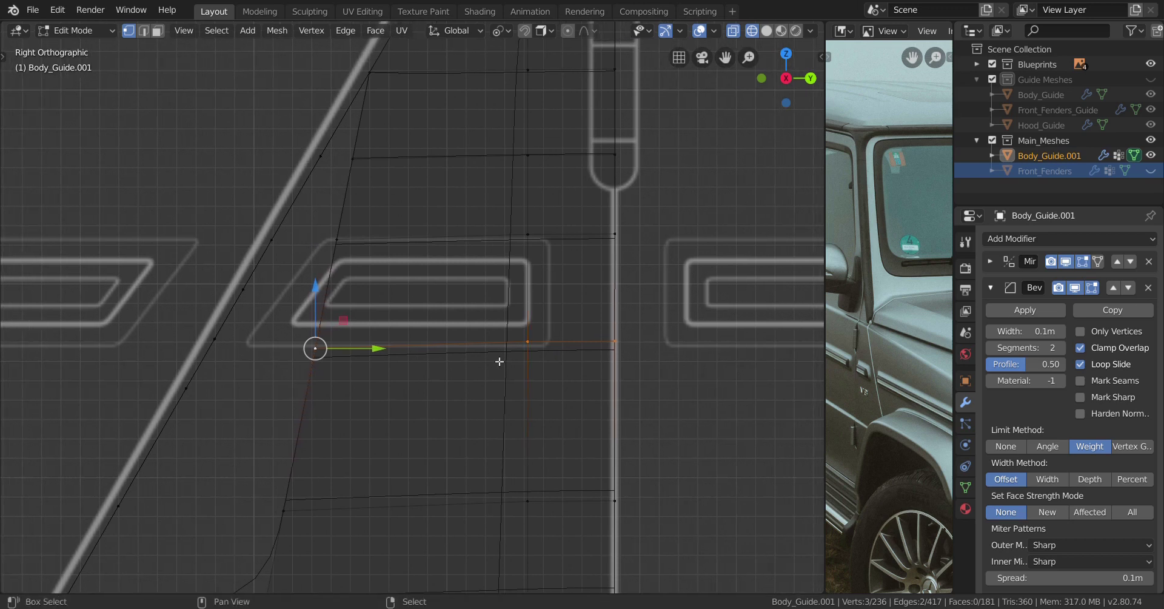
{"action": "scroll", "coordinate": [541, 352], "scroll_direction": "down", "scroll_amount": 1, "text": "ctrl"}
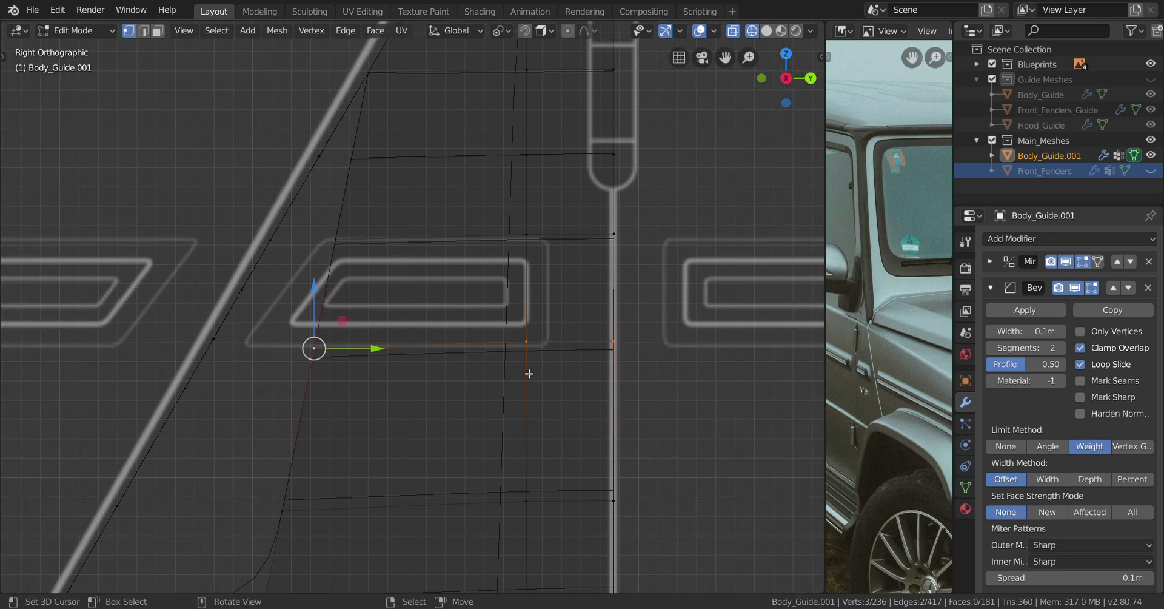
{"action": "key", "text": "s"}
{"action": "key", "text": "z"}
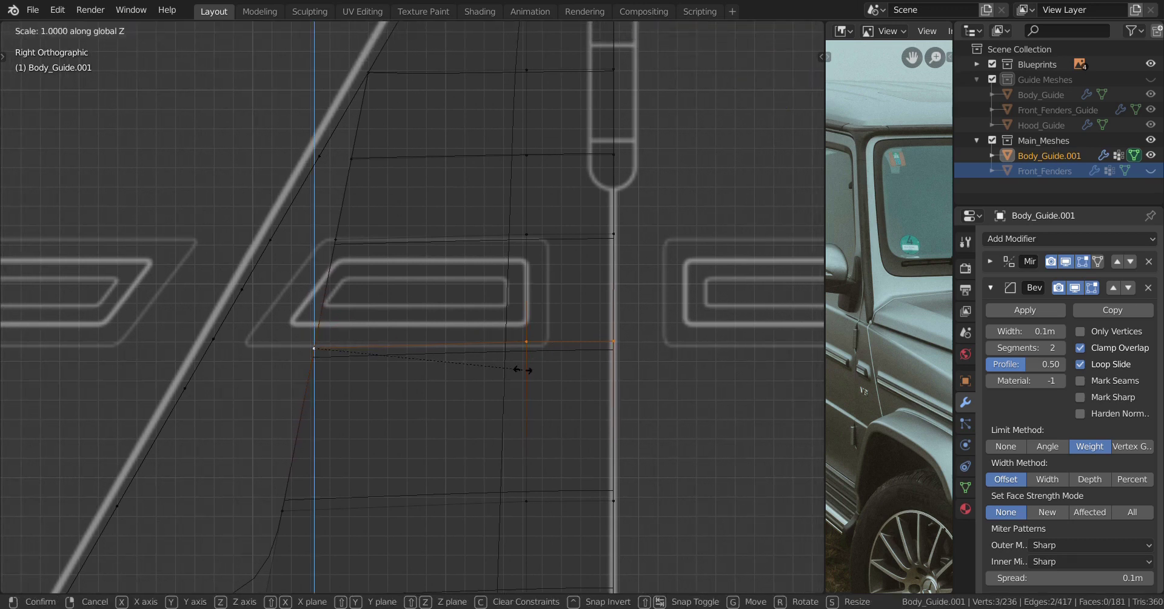
{"action": "key", "text": "Escape"}
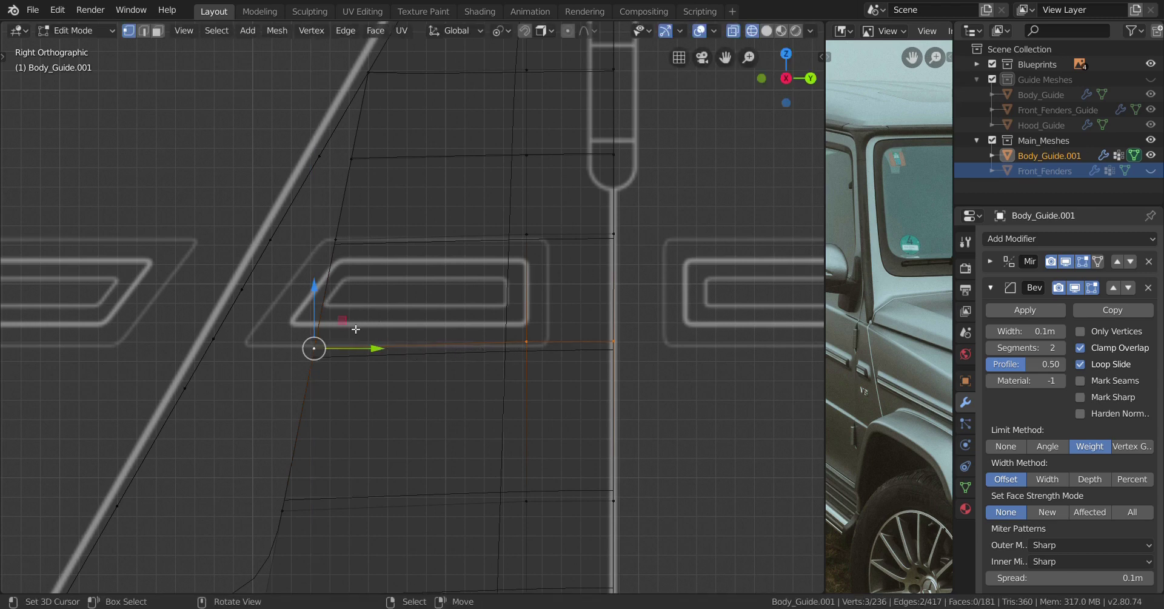
Flatten the loop below the trim along Z to its front vertex and raise it onto the trim outline's lower edge
{"action": "key", "text": "s"}
{"action": "key", "text": "z"}
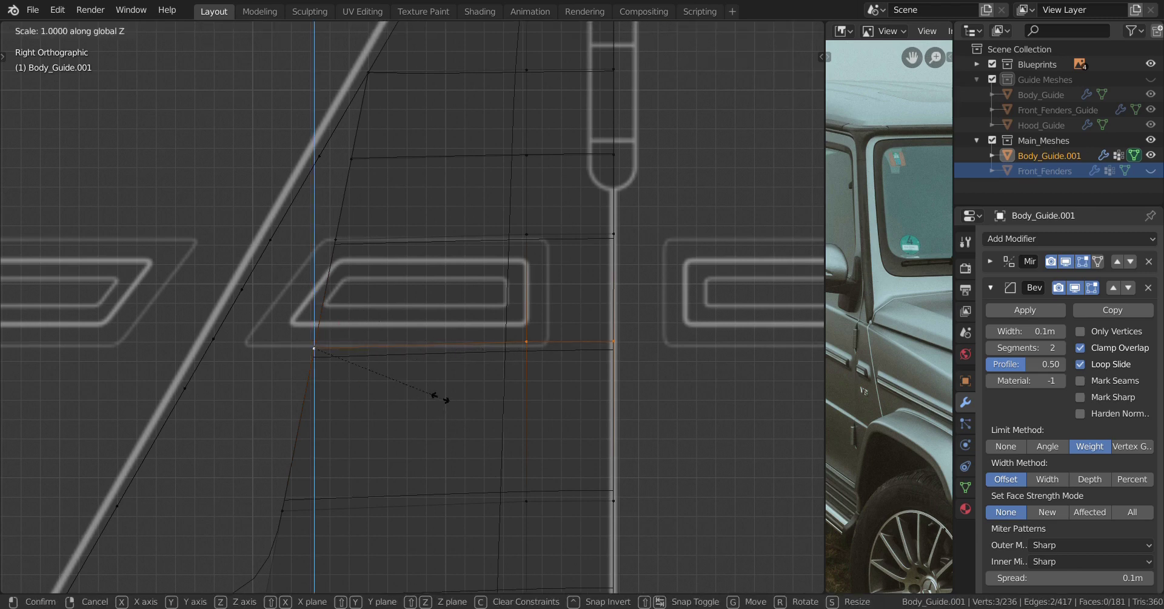
{"action": "left_click", "coordinate": [445, 402]}
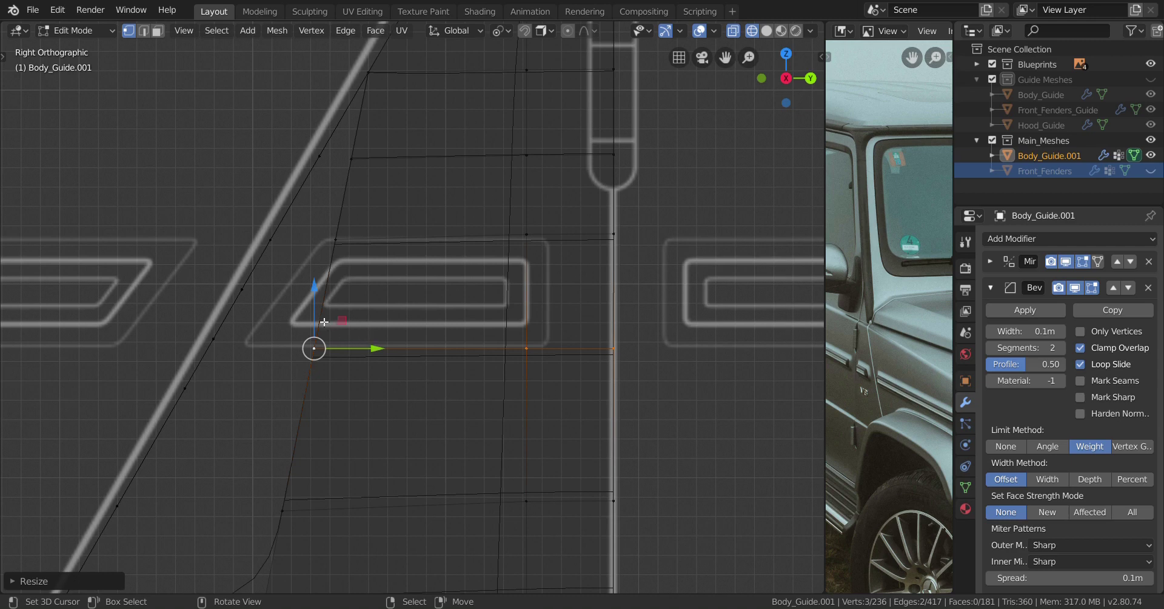
{"action": "key", "text": "g"}
{"action": "key", "text": "z"}
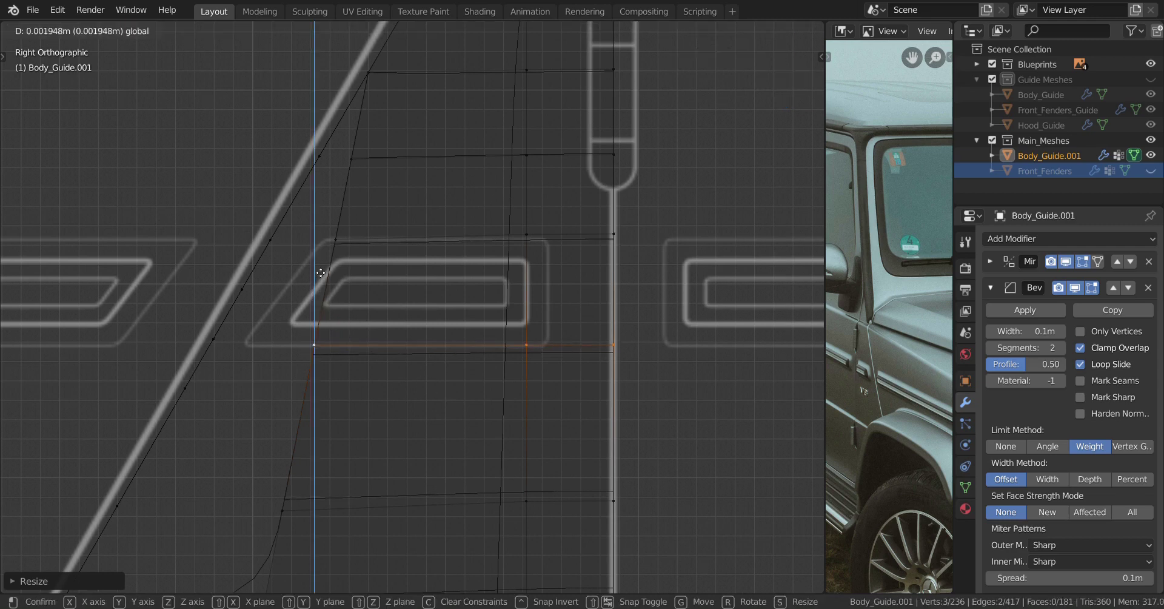
{"action": "left_click", "coordinate": [321, 273]}
Flatten the loop above the trim by scaling Z to 0 and align it vertically with the trim outline's upper edge
{"action": "left_click", "coordinate": [357, 243], "text": "alt"}
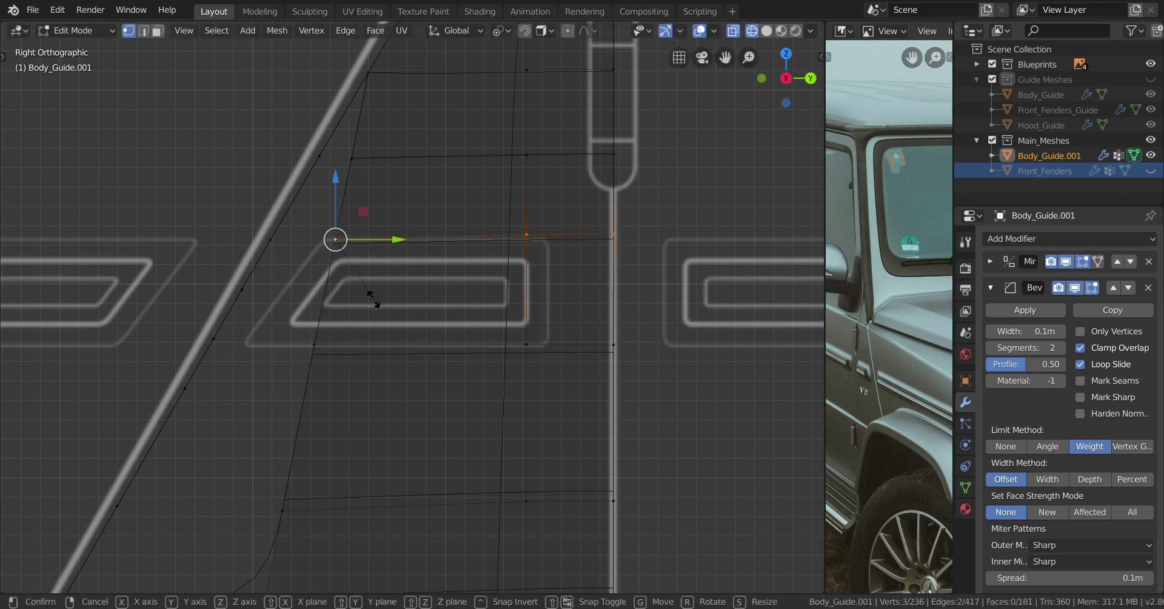
{"action": "key", "text": "s"}
{"action": "key", "text": "z"}
{"action": "key", "text": "0"}
{"action": "key", "text": "Return"}
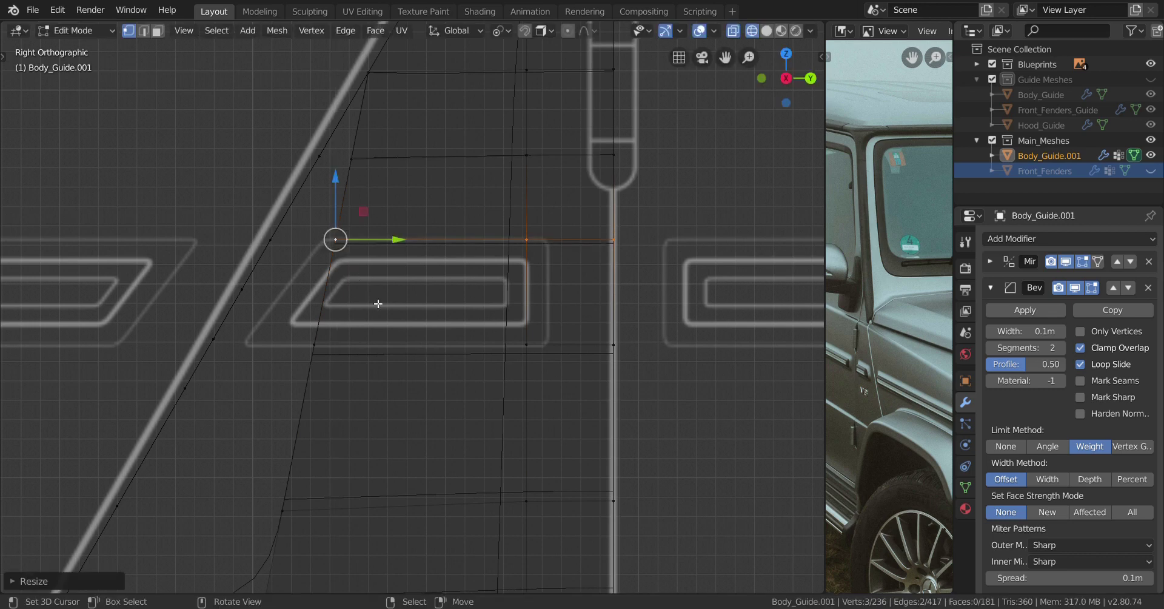
{"action": "left_click_drag", "start_coordinate": [336, 177], "coordinate": [340, 177]}
Merge the front ends of the trim's upper loop and the loop above it into the slanted edge's vertices, At Last
{"action": "scroll", "coordinate": [411, 272], "scroll_direction": "down", "scroll_amount": 4}
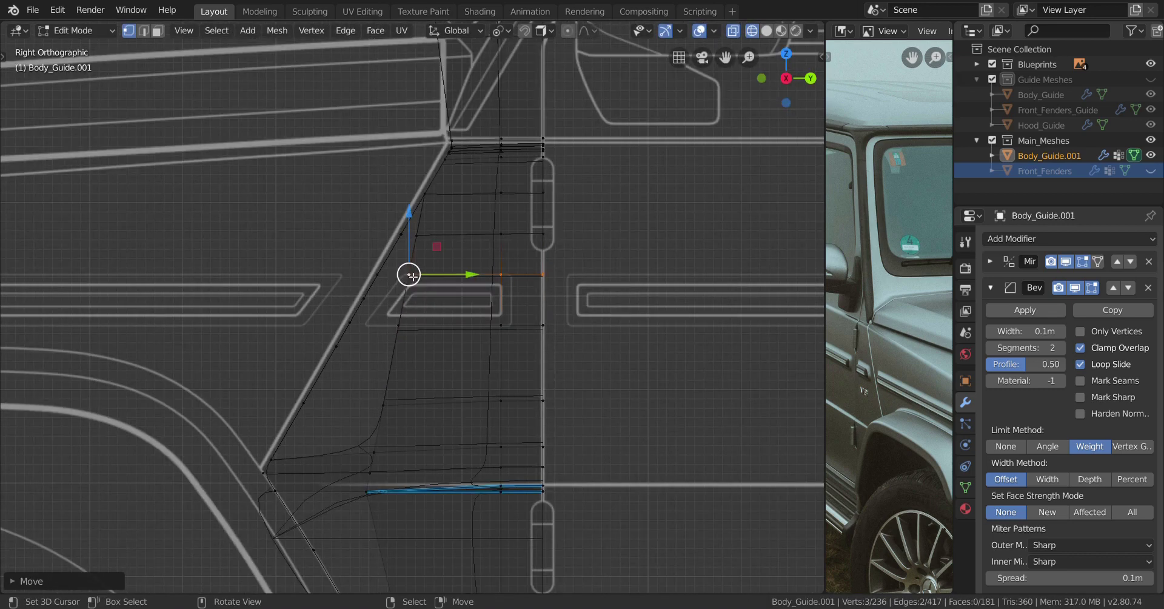
{"action": "scroll", "coordinate": [413, 276], "scroll_direction": "up", "scroll_amount": 3}
{"action": "middle_click_drag", "start_coordinate": [413, 276], "coordinate": [430, 273], "text": "shift"}
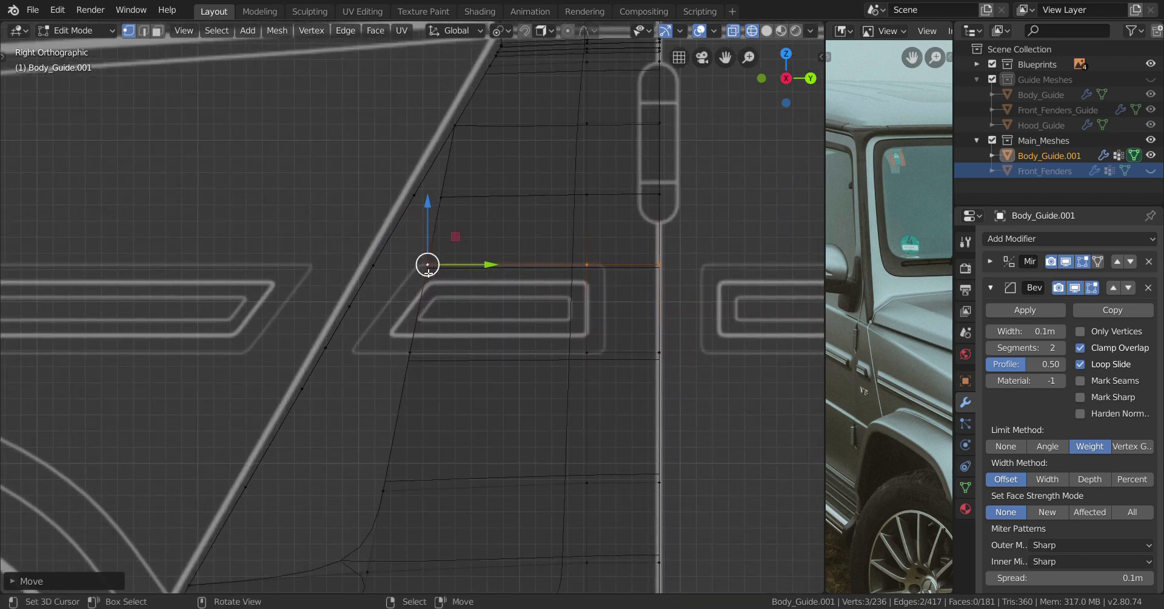
{"action": "left_click", "coordinate": [373, 265], "text": "shift"}
{"action": "key", "text": "m"}
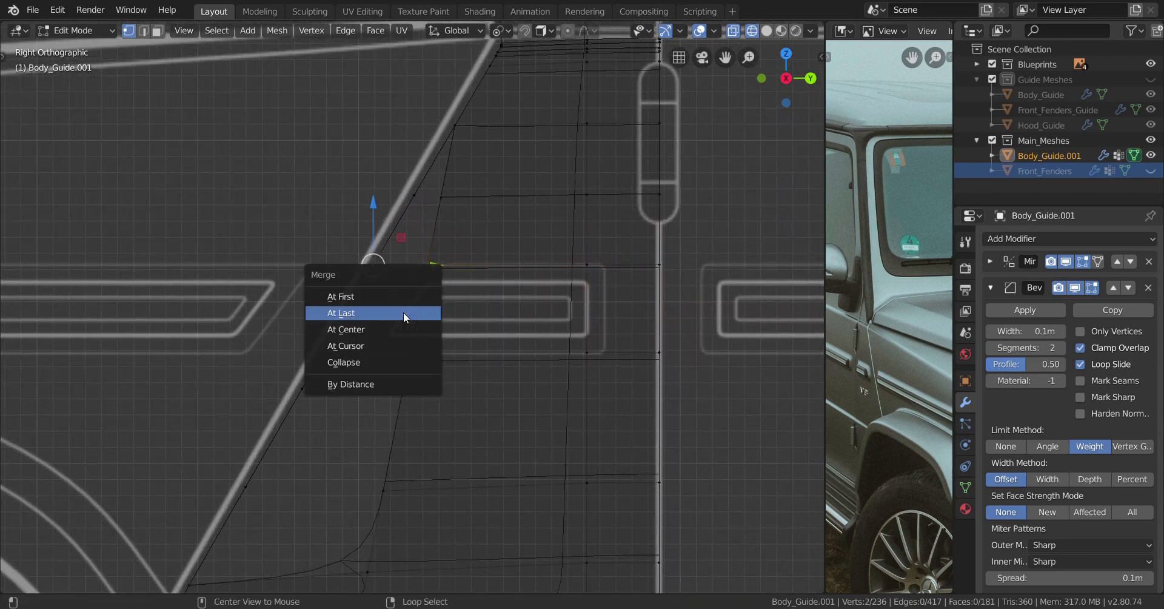
{"action": "left_click", "coordinate": [403, 312]}
{"action": "left_click", "coordinate": [441, 195]}
{"action": "left_click", "coordinate": [424, 196], "text": "shift"}
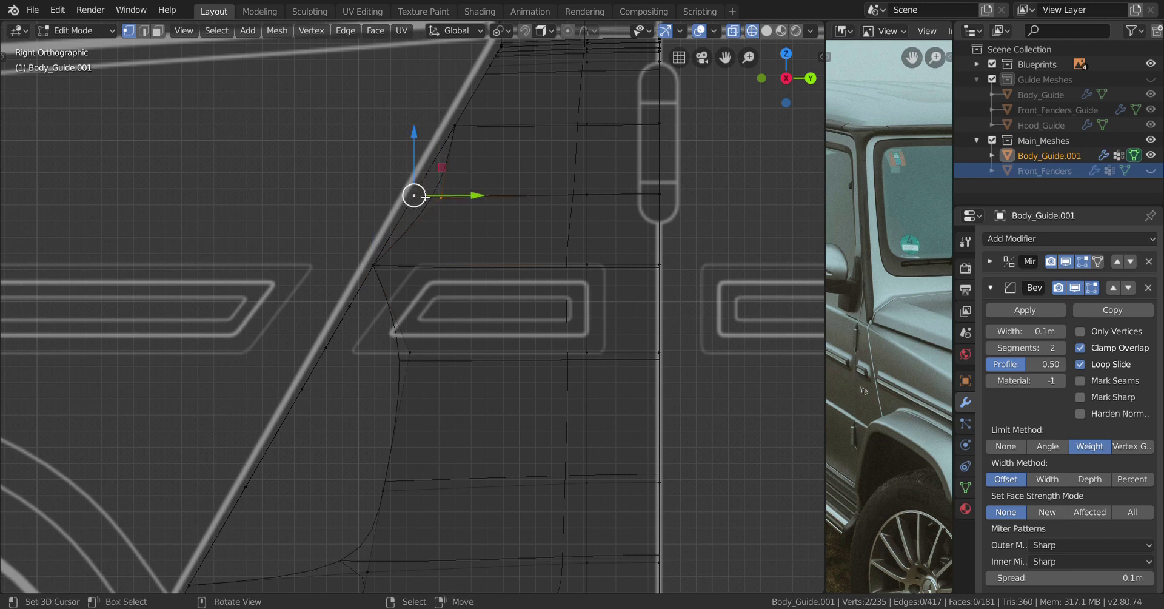
{"action": "key", "text": "m"}
{"action": "left_click", "coordinate": [420, 192]}
Add an edge loop through the middle of the trim outline and merge its front end into the nearest slanted-edge vertex
{"action": "left_click", "coordinate": [409, 352]}
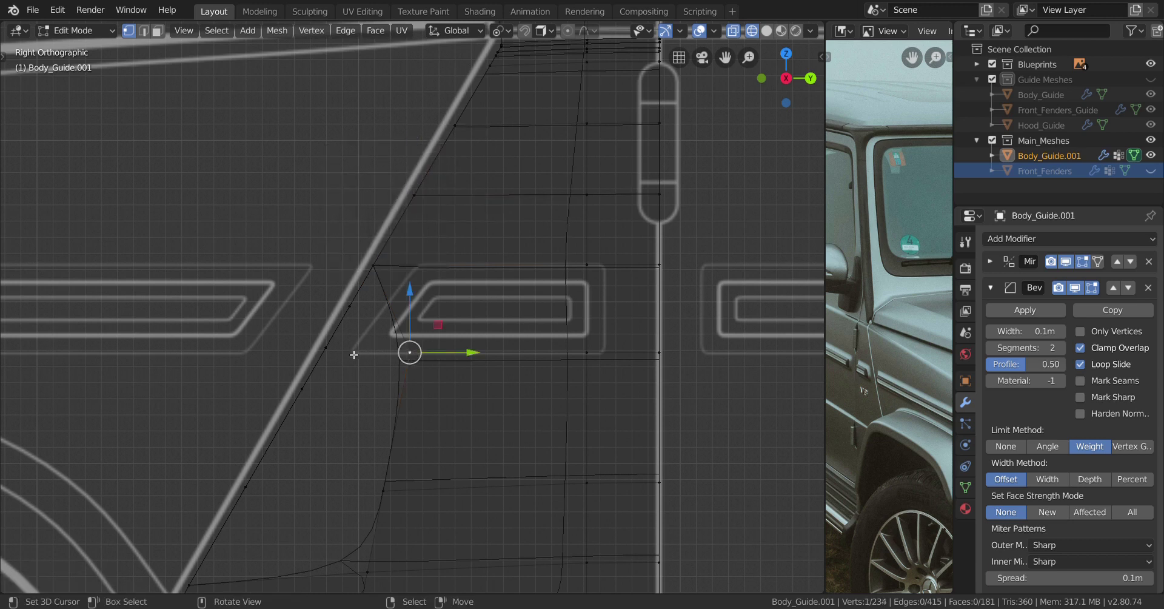
{"action": "left_click", "coordinate": [325, 348], "text": "shift"}
{"action": "key", "text": "ctrl+r"}
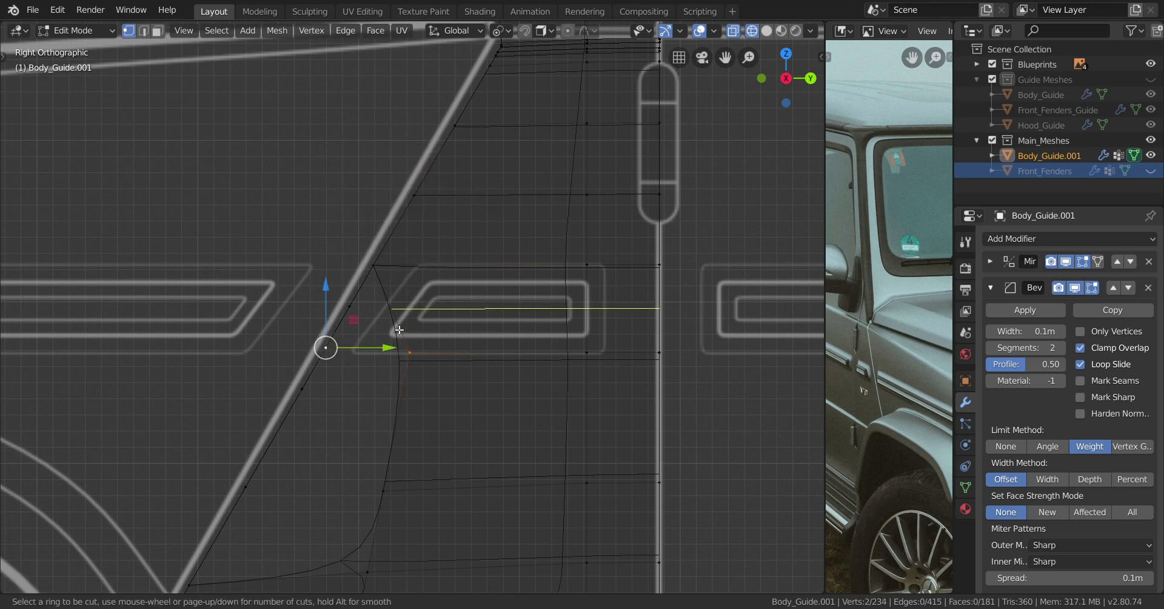
{"action": "left_click", "coordinate": [399, 329]}
{"action": "right_click", "coordinate": [395, 312]}
{"action": "left_click", "coordinate": [392, 308]}
{"action": "left_click", "coordinate": [349, 306], "text": "shift"}
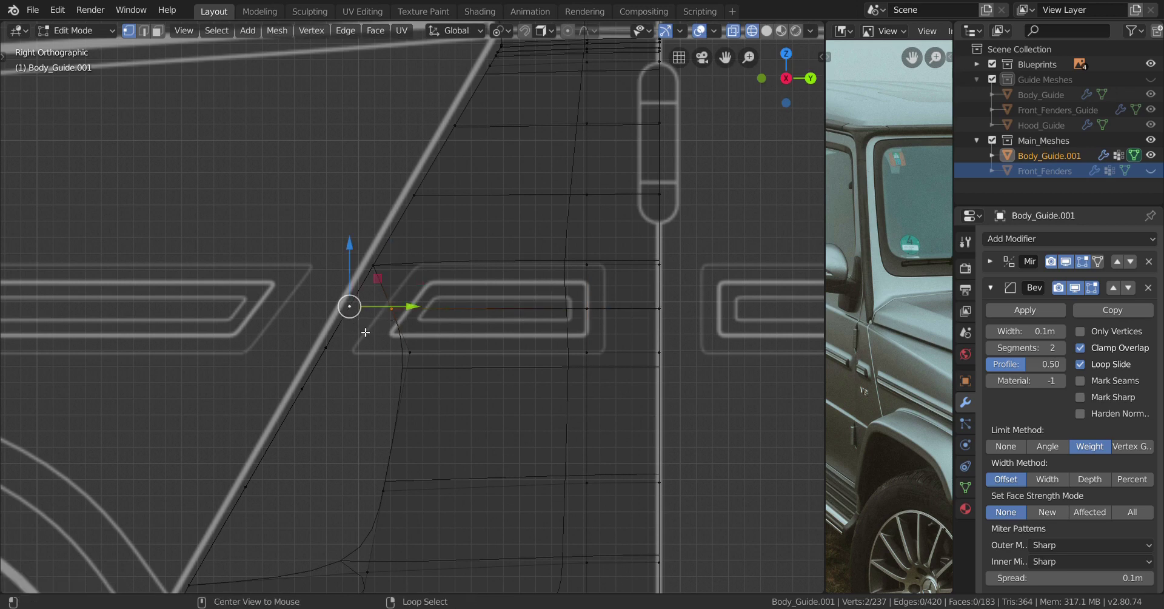
{"action": "key", "text": "m"}
{"action": "left_click", "coordinate": [366, 333]}
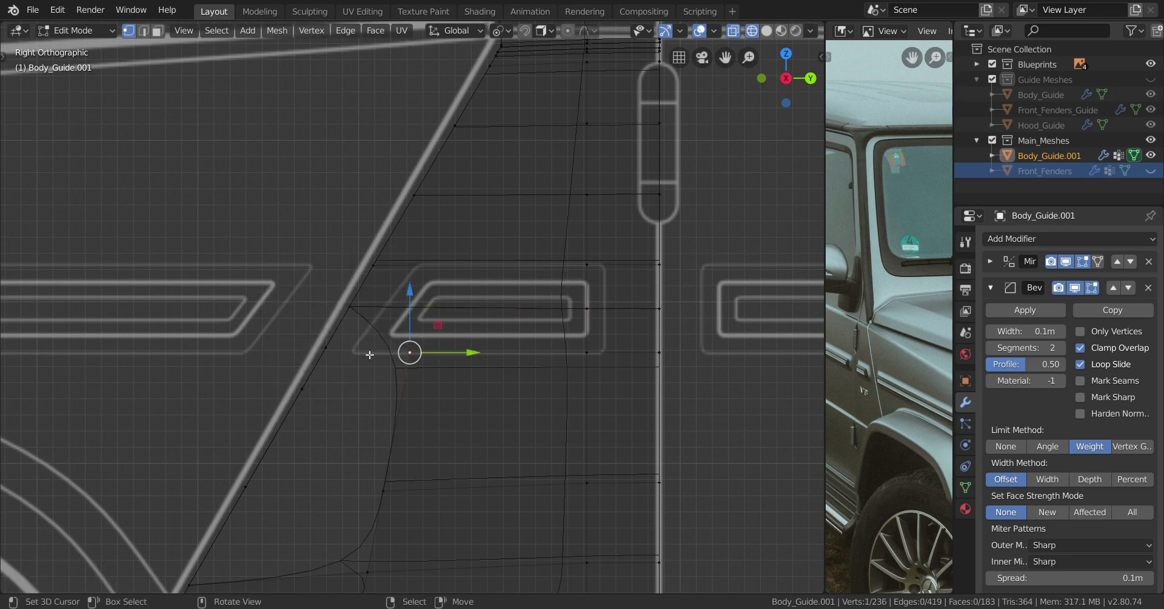
Merge the front end of the trim's lower loop into the slanted-edge vertex beside it
{"action": "left_click", "coordinate": [325, 347], "text": "shift"}
{"action": "key", "text": "m"}
{"action": "left_click", "coordinate": [328, 346]}
Slide the merged vertex down the slanted edge until it lines up with the trim outline's lower edge
{"action": "middle_click_drag", "start_coordinate": [380, 375], "coordinate": [406, 331], "text": "shift"}
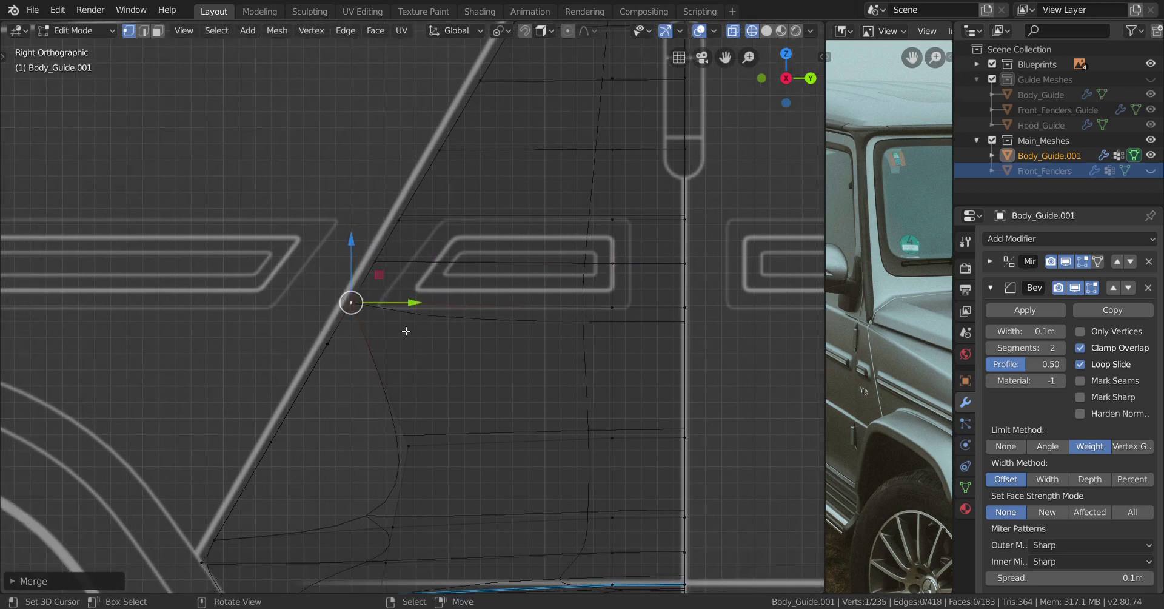
{"action": "scroll", "coordinate": [406, 331], "scroll_direction": "up", "scroll_amount": 3}
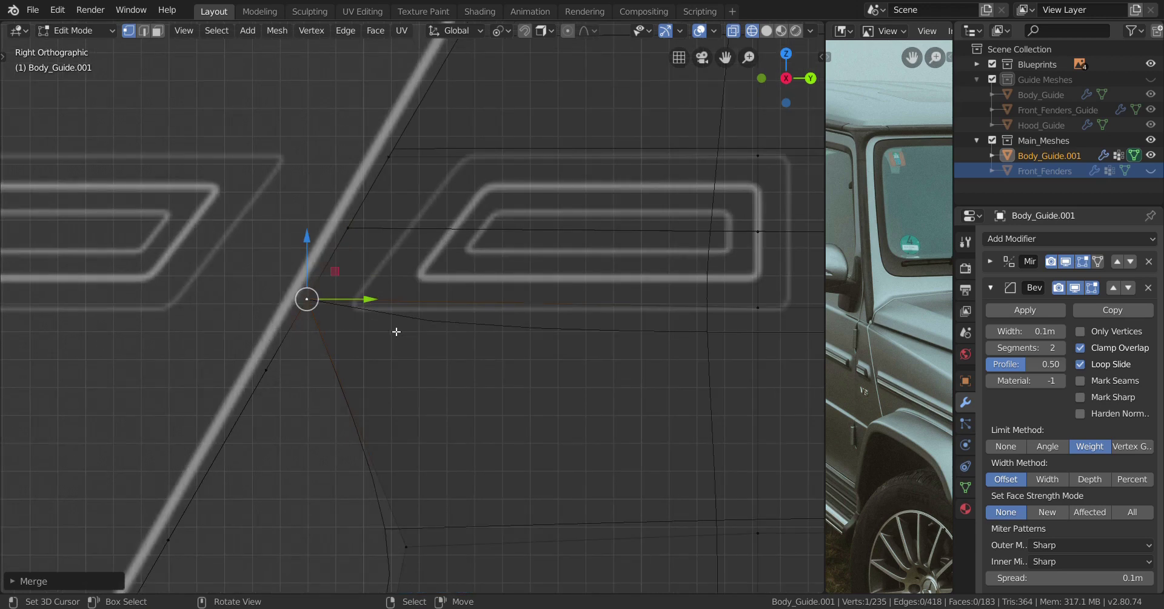
{"action": "middle_click_drag", "start_coordinate": [470, 291], "coordinate": [302, 358], "text": "shift"}
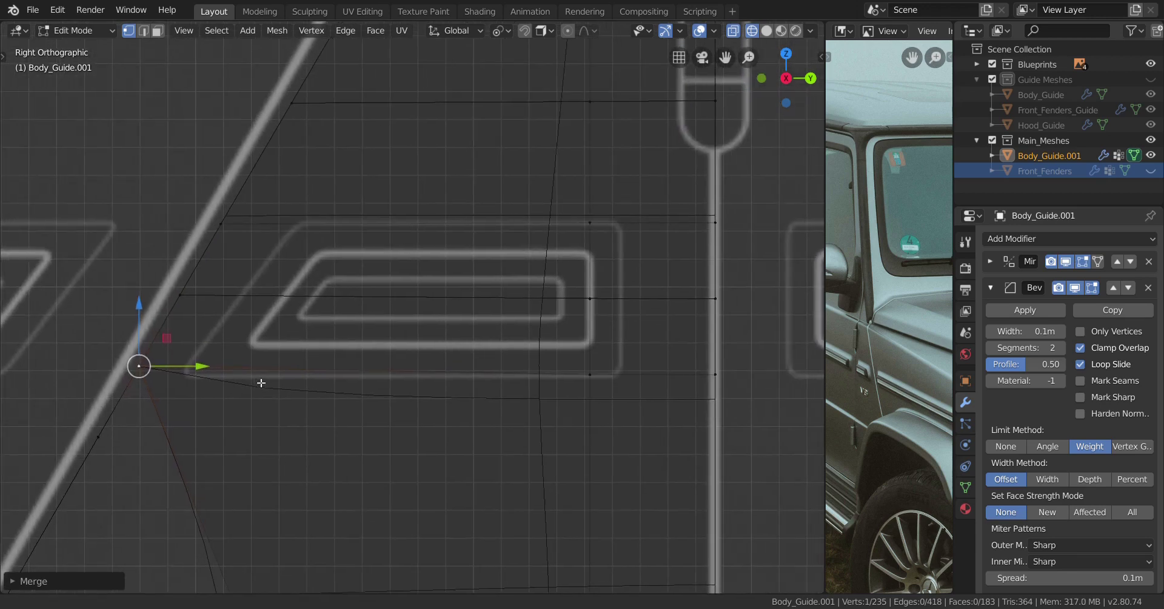
{"action": "left_click", "coordinate": [592, 228]}
{"action": "left_click", "coordinate": [234, 226], "text": "shift"}
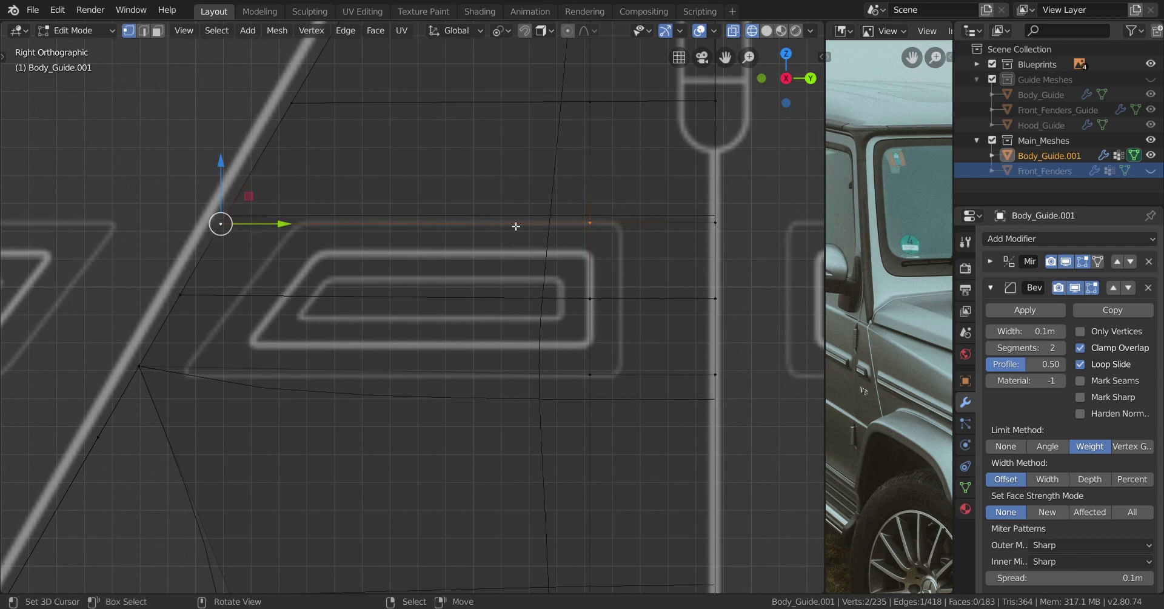
{"action": "scroll", "coordinate": [425, 297], "scroll_direction": "up", "scroll_amount": 3}
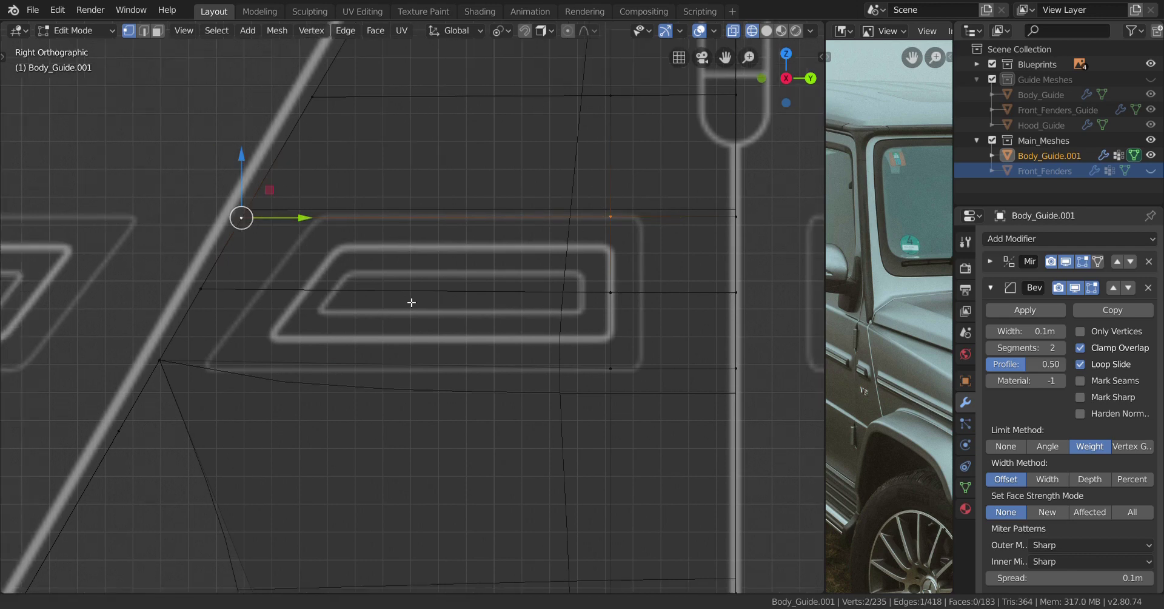
{"action": "left_click", "coordinate": [309, 273]}
{"action": "scroll", "coordinate": [419, 291], "scroll_direction": "down", "scroll_amount": 1}
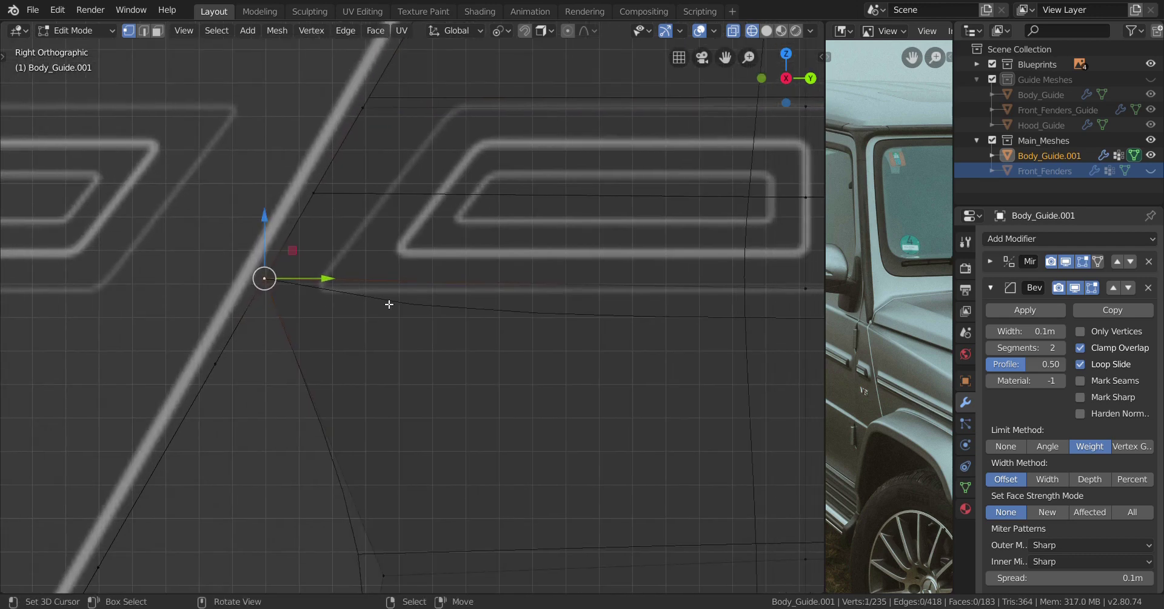
{"action": "key", "text": "shift+v"}
{"action": "right_click", "coordinate": [380, 306]}
{"action": "key", "text": "shift+v"}
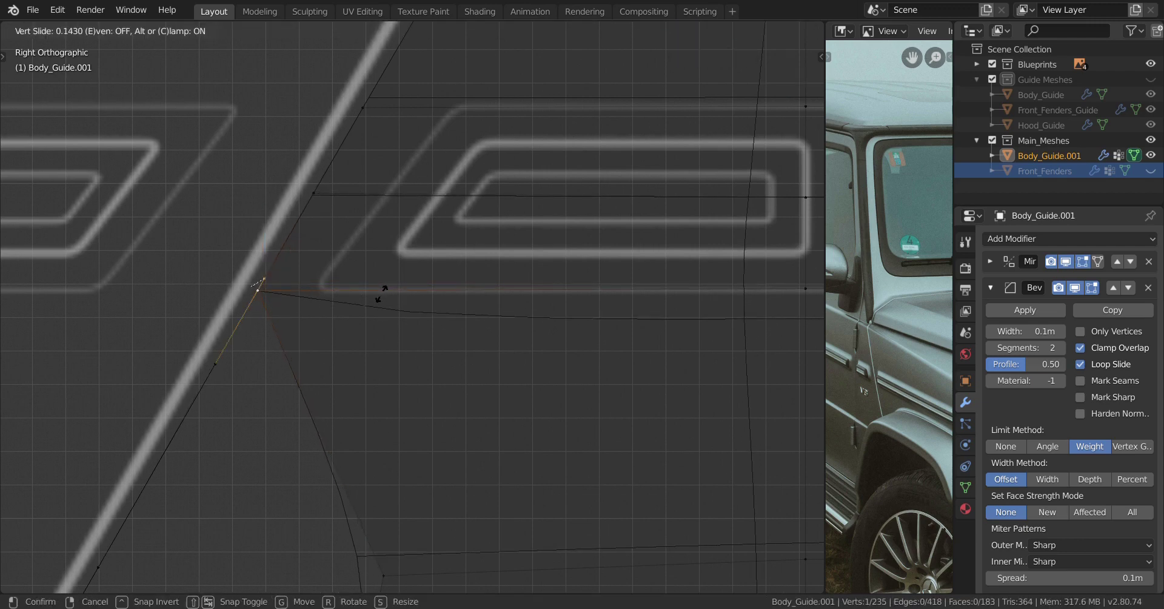
{"action": "left_click", "coordinate": [379, 302]}
Merge the front end of the loop below the trim into the slanted-edge vertex beside it
{"action": "scroll", "coordinate": [367, 294], "scroll_direction": "down", "scroll_amount": 1}
{"action": "key", "text": "a"}
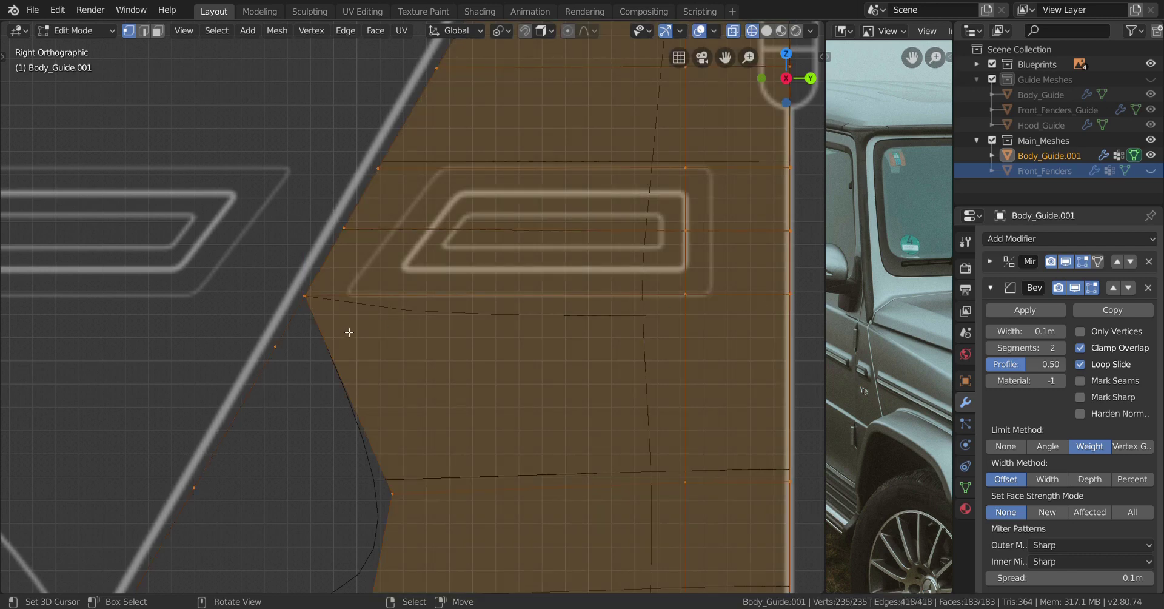
{"action": "scroll", "coordinate": [415, 371], "scroll_direction": "down", "scroll_amount": 3}
{"action": "scroll", "coordinate": [425, 400], "scroll_direction": "up", "scroll_amount": 2}
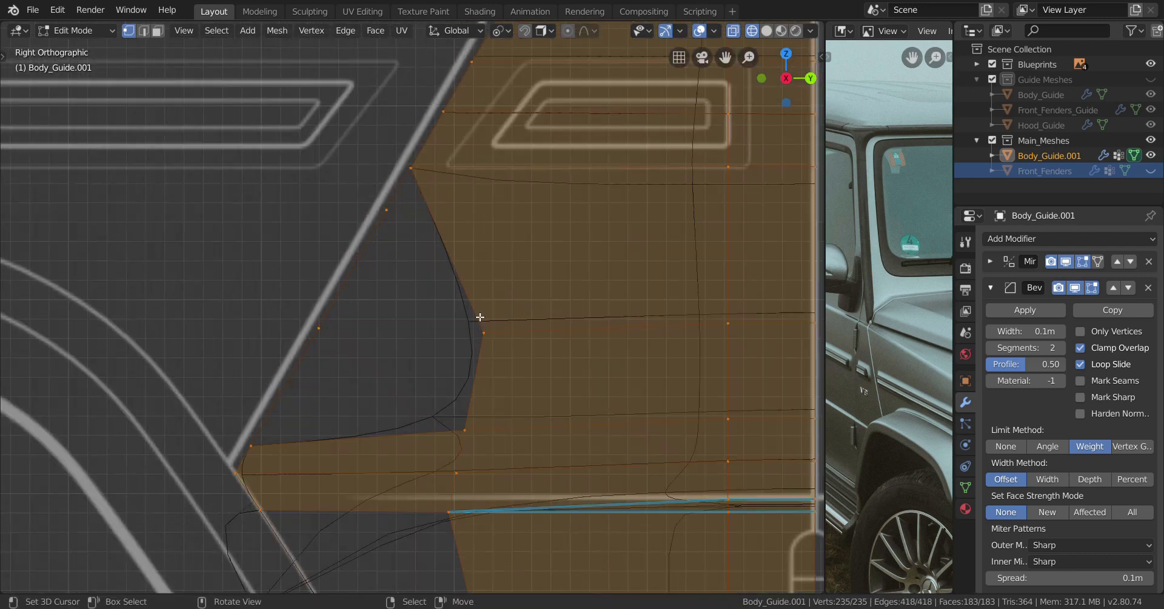
{"action": "left_click", "coordinate": [484, 341]}
{"action": "left_click", "coordinate": [309, 339], "text": "shift"}
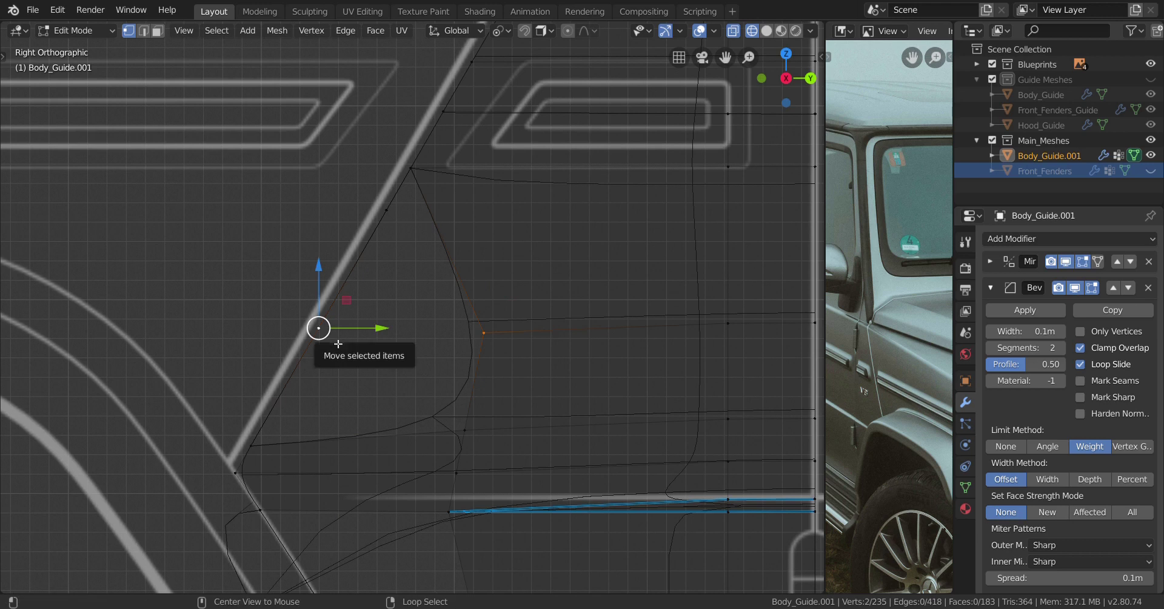
{"action": "key", "text": "alt+m"}
{"action": "left_click", "coordinate": [333, 337]}
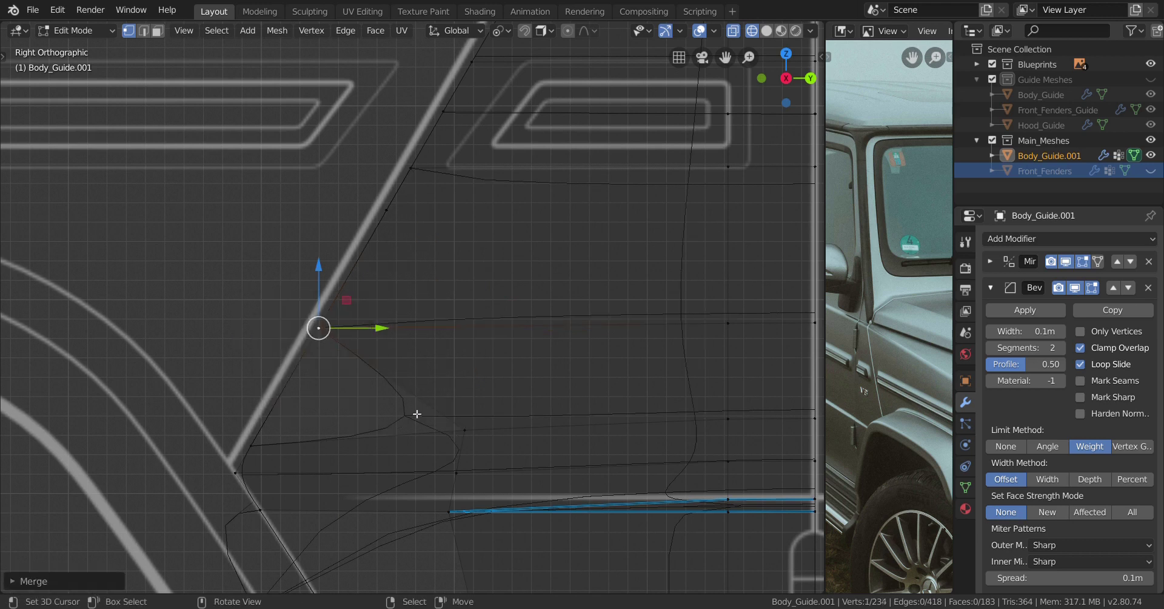
Delete the stray row of three vertices high above the front body panel
{"action": "left_click", "coordinate": [454, 434]}
{"action": "left_click", "coordinate": [251, 446], "text": "shift"}
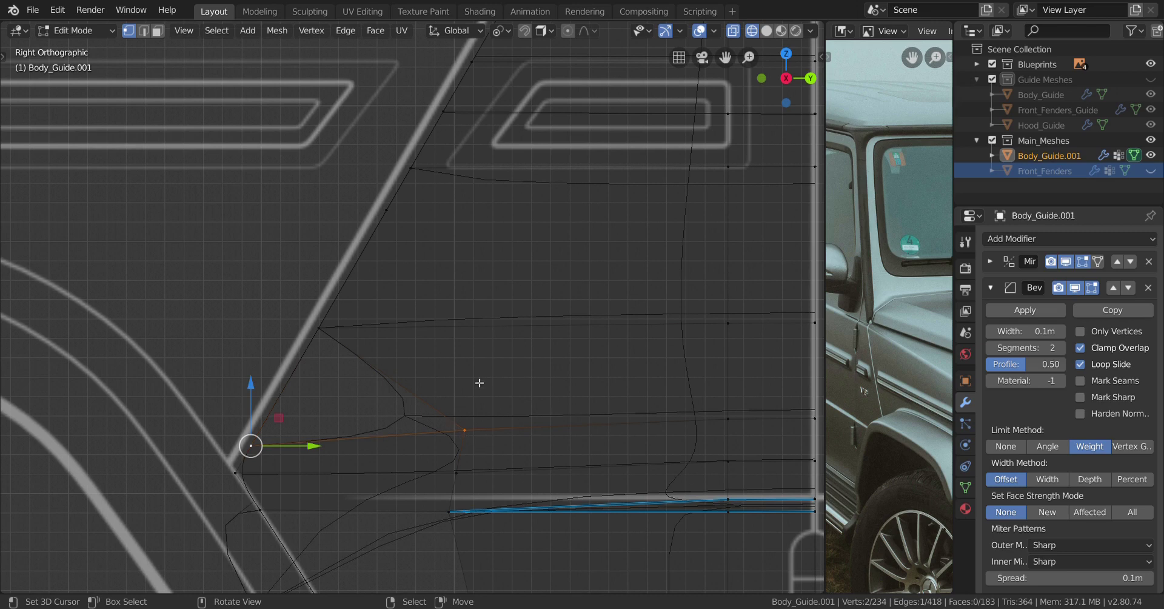
{"action": "scroll", "coordinate": [479, 382], "scroll_direction": "down", "scroll_amount": 5}
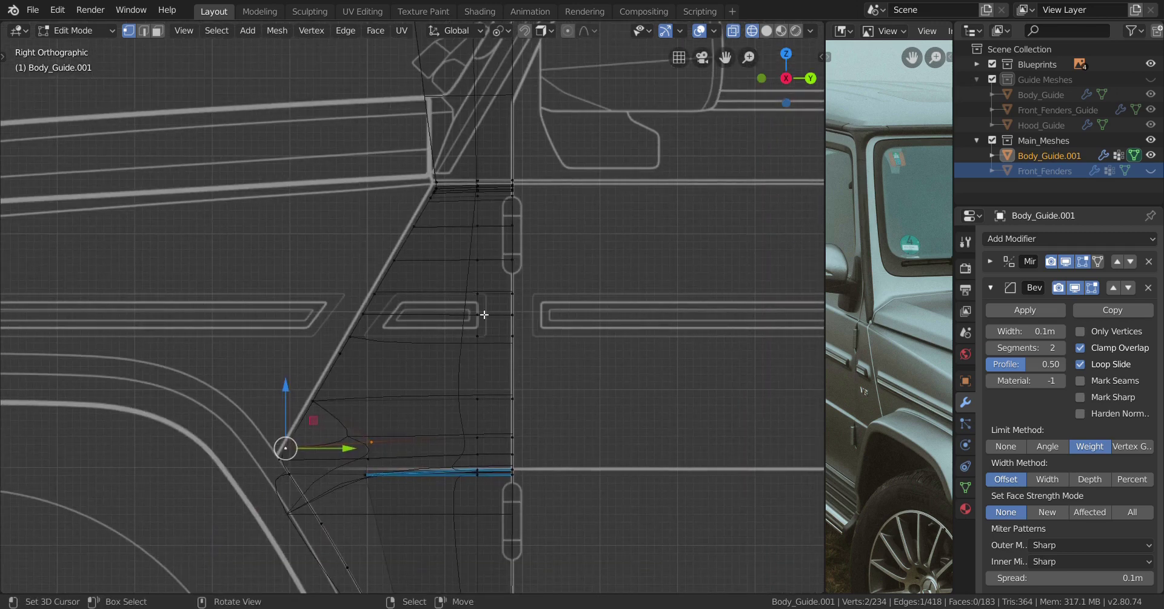
{"action": "scroll", "coordinate": [484, 314], "scroll_direction": "down", "scroll_amount": 3}
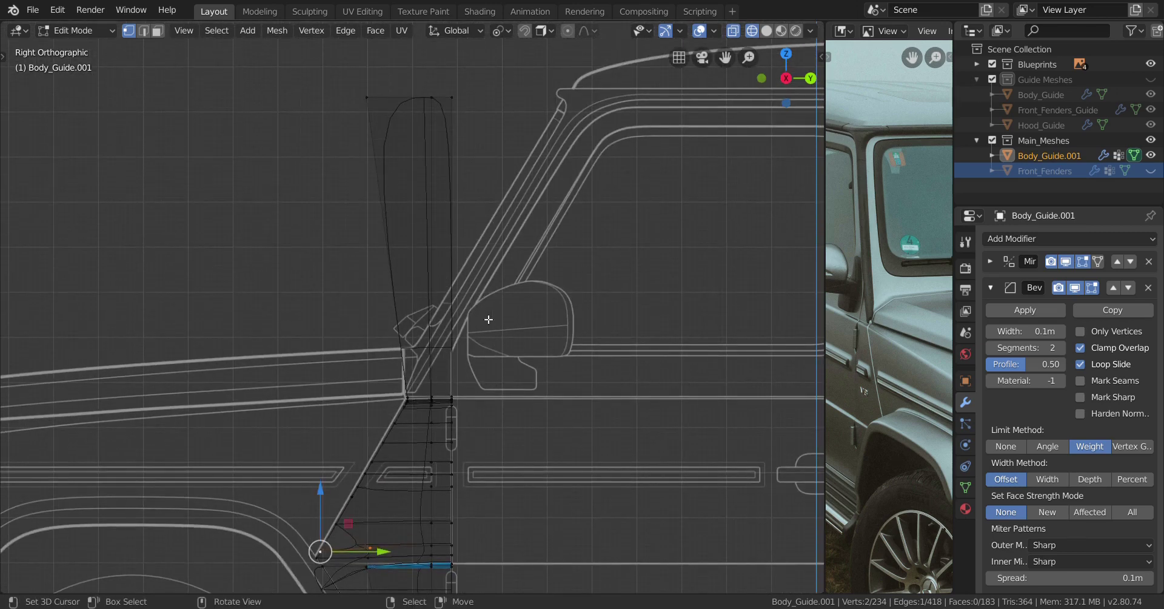
{"action": "left_click", "coordinate": [431, 97], "text": "shift"}
{"action": "key", "text": "x"}
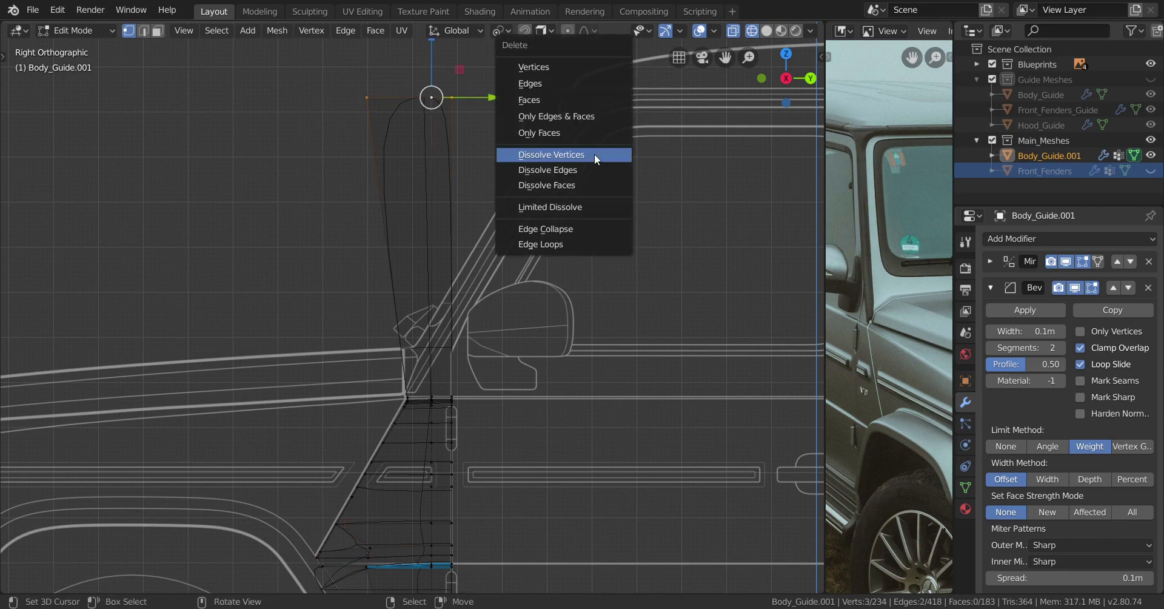
{"action": "left_click", "coordinate": [577, 67]}
{"action": "scroll", "coordinate": [531, 245], "scroll_direction": "up", "scroll_amount": 6}
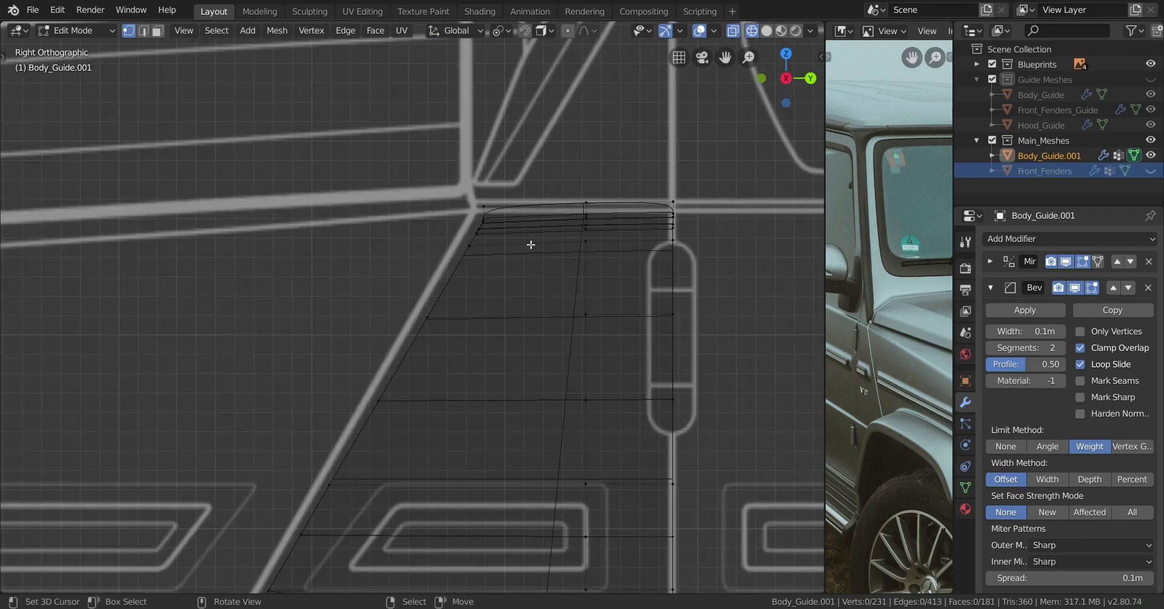
Examine the front body panel's solid-shaded surface from an angle in Object Mode, and return to editing in the right view
{"action": "scroll", "coordinate": [527, 246], "scroll_direction": "down", "scroll_amount": 5}
{"action": "middle_click_drag", "start_coordinate": [513, 294], "coordinate": [499, 330]}
{"action": "scroll", "coordinate": [485, 312], "scroll_direction": "up", "scroll_amount": 3}
{"action": "key", "text": "shift+z"}
{"action": "key", "text": "Tab"}
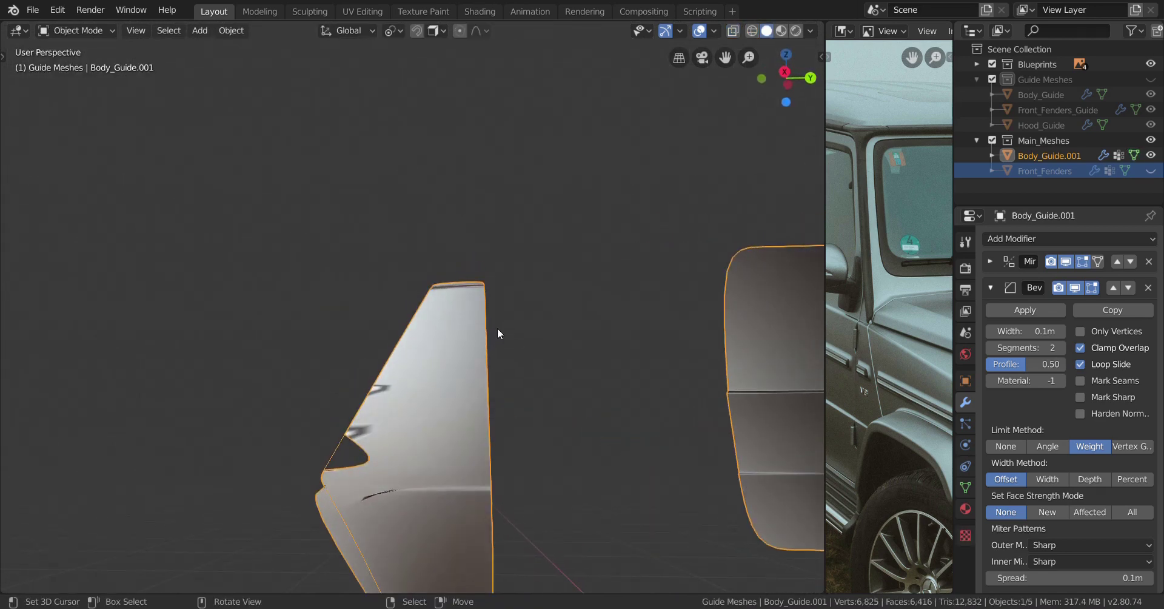
{"action": "key", "text": "KP_3"}
{"action": "key", "text": "Tab"}
{"action": "key", "text": "ctrl+r"}
{"action": "scroll", "coordinate": [513, 215], "scroll_direction": "up", "scroll_amount": 3}
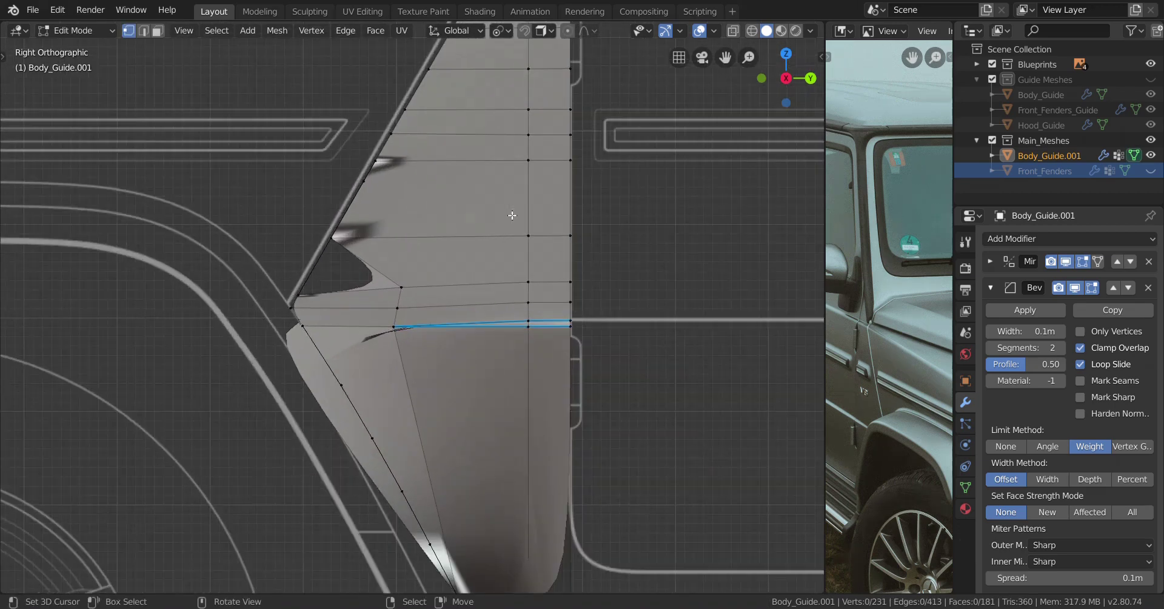
Add four evenly spaced horizontal edge loops across the lower panel below the crease, without sliding them
{"action": "key", "text": "z"}
{"action": "left_click", "coordinate": [395, 214]}
{"action": "scroll", "coordinate": [423, 205], "scroll_direction": "down", "scroll_amount": 4, "text": "ctrl"}
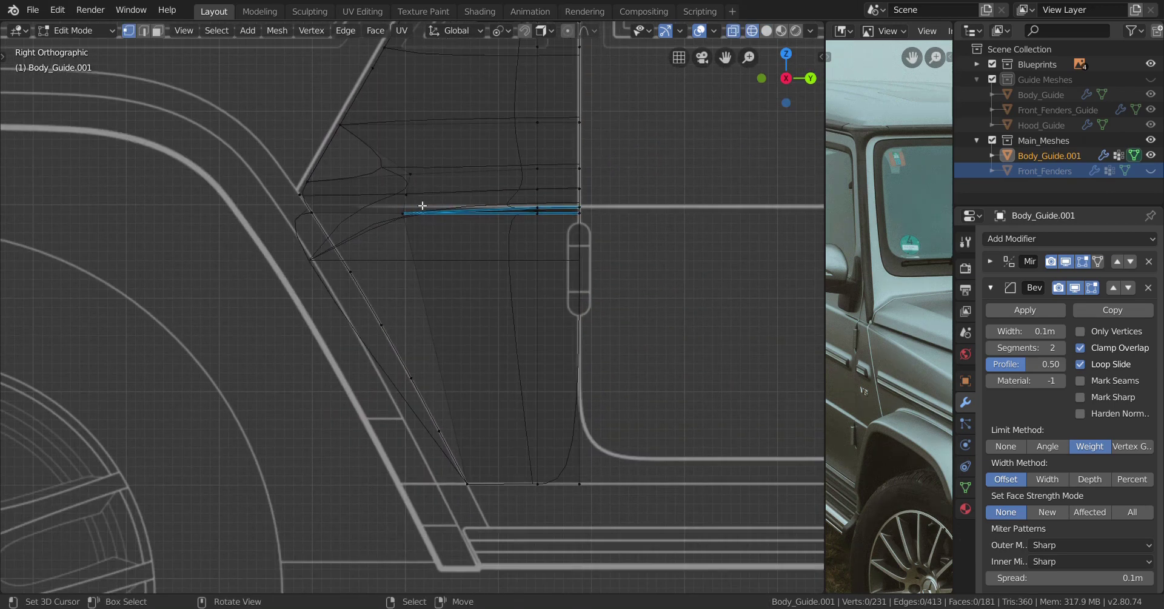
{"action": "key", "text": "ctrl+r"}
{"action": "scroll", "coordinate": [435, 329], "scroll_direction": "up", "scroll_amount": 1}
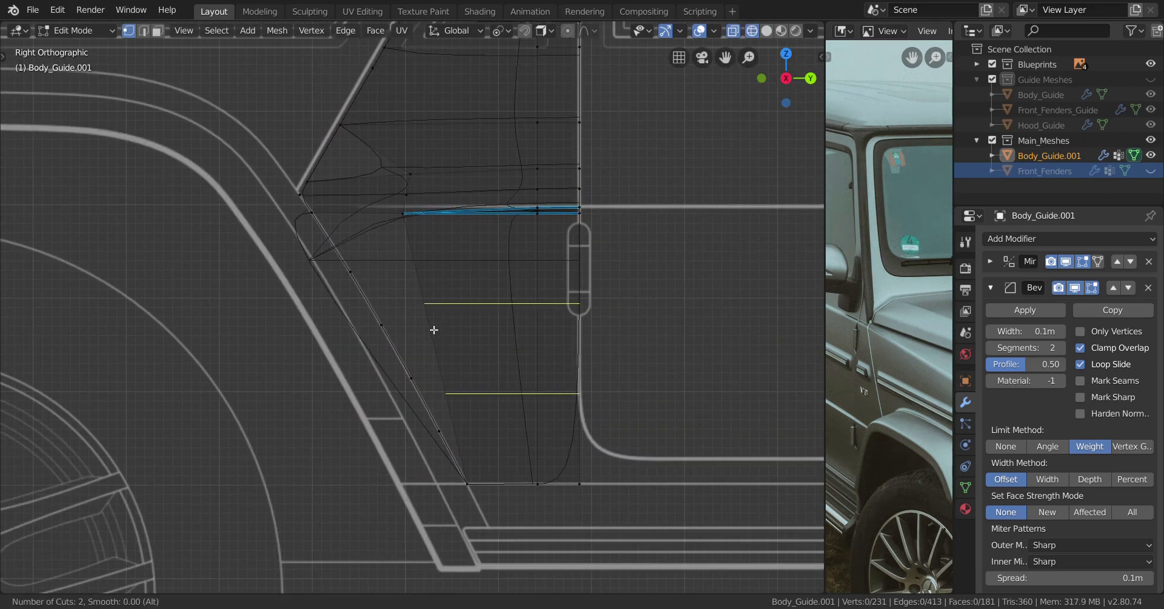
{"action": "scroll", "coordinate": [434, 329], "scroll_direction": "up", "scroll_amount": 1}
{"action": "scroll", "coordinate": [435, 329], "scroll_direction": "up", "scroll_amount": 1}
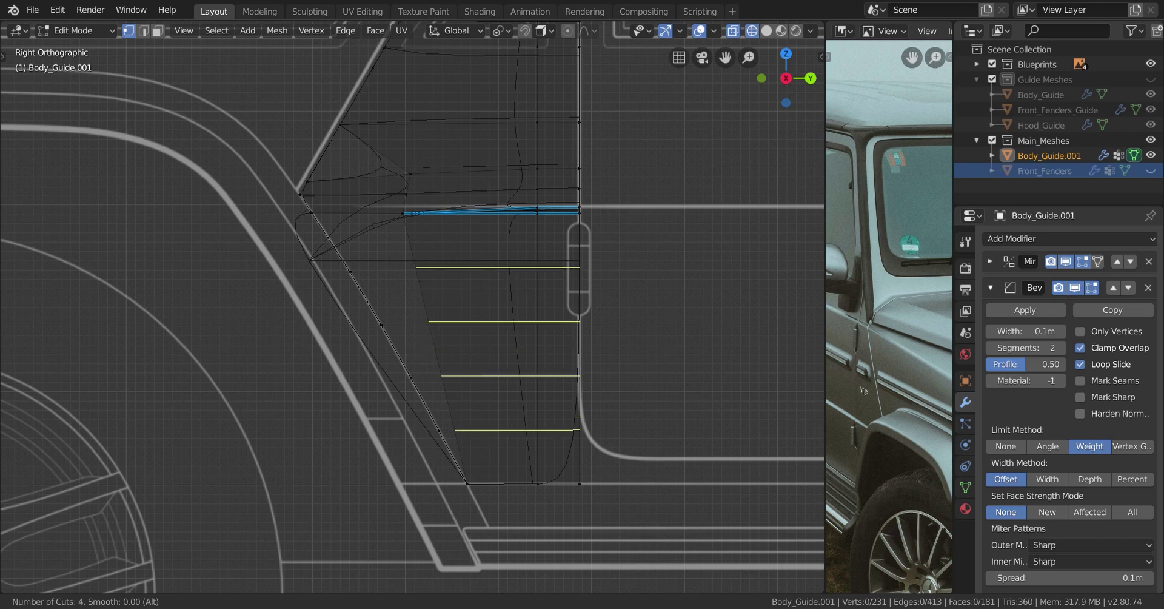
{"action": "left_click", "coordinate": [434, 330]}
{"action": "right_click", "coordinate": [423, 301]}
Try to fill faces between the front ends of the new loops and the slanted edge's vertices
{"action": "left_click", "coordinate": [313, 213]}
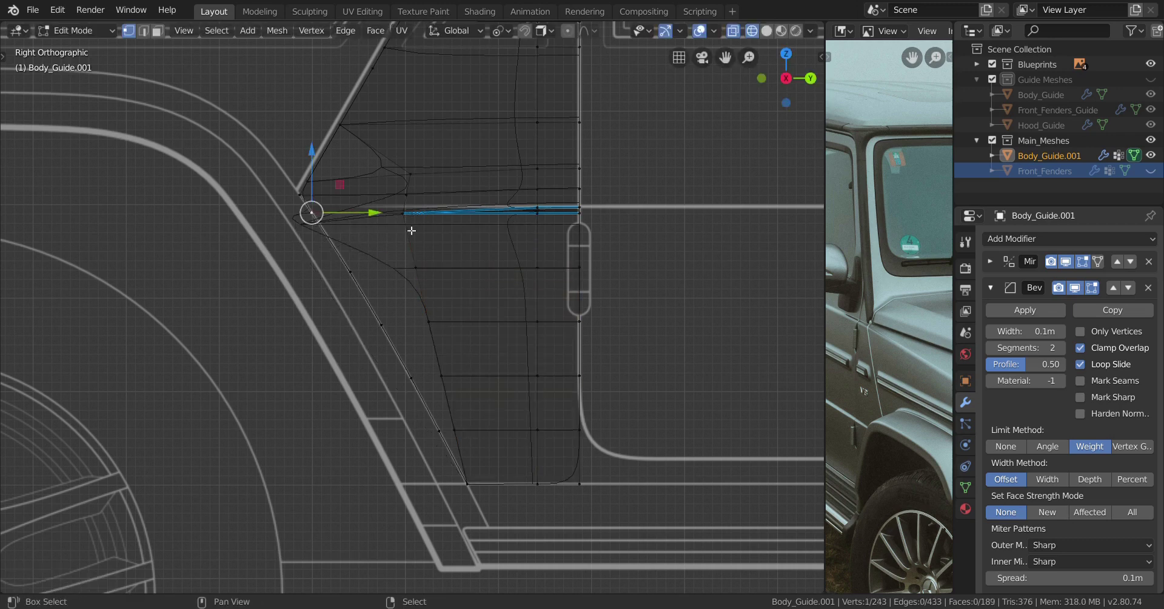
{"action": "left_click", "coordinate": [493, 212], "text": "shift"}
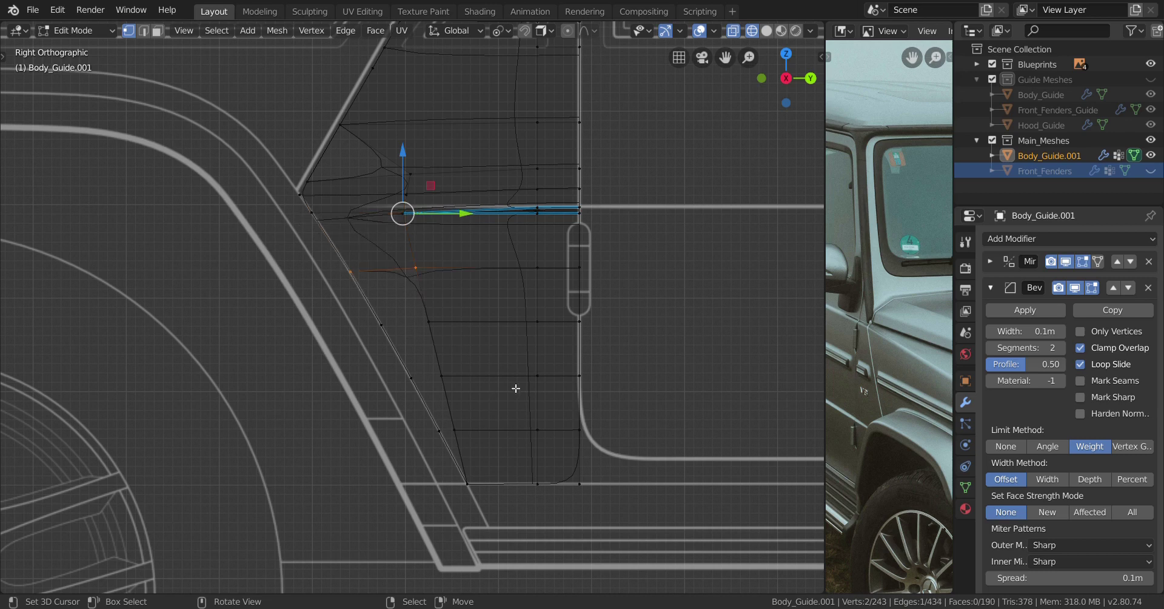
{"action": "scroll", "coordinate": [512, 468], "scroll_direction": "up", "scroll_amount": 8}
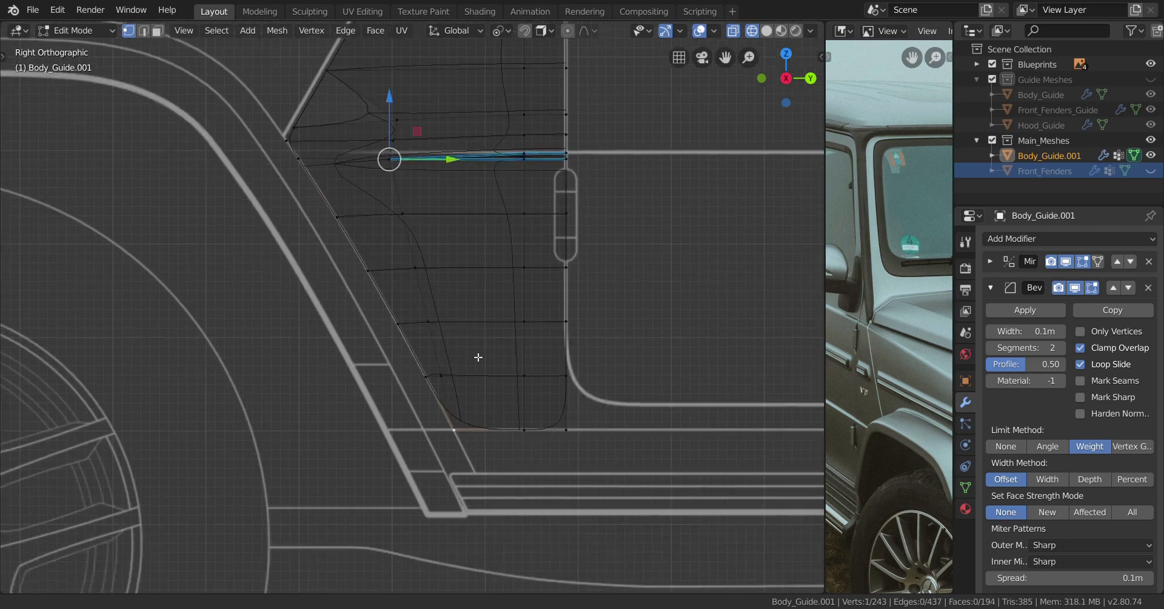
{"action": "key", "text": "ctrl+z"}
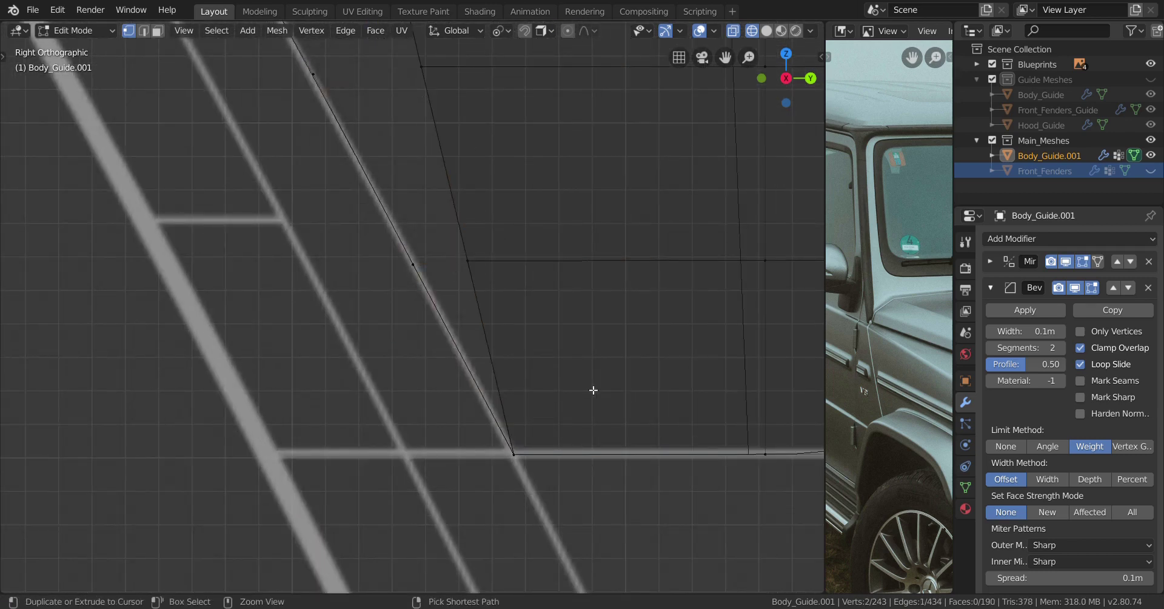
{"action": "key", "text": "ctrl+z"}
Knife-cut the lower panel diagonally from the crease's front vertex down across the new loops to the bottom edge
{"action": "scroll", "coordinate": [576, 379], "scroll_direction": "down", "scroll_amount": 5}
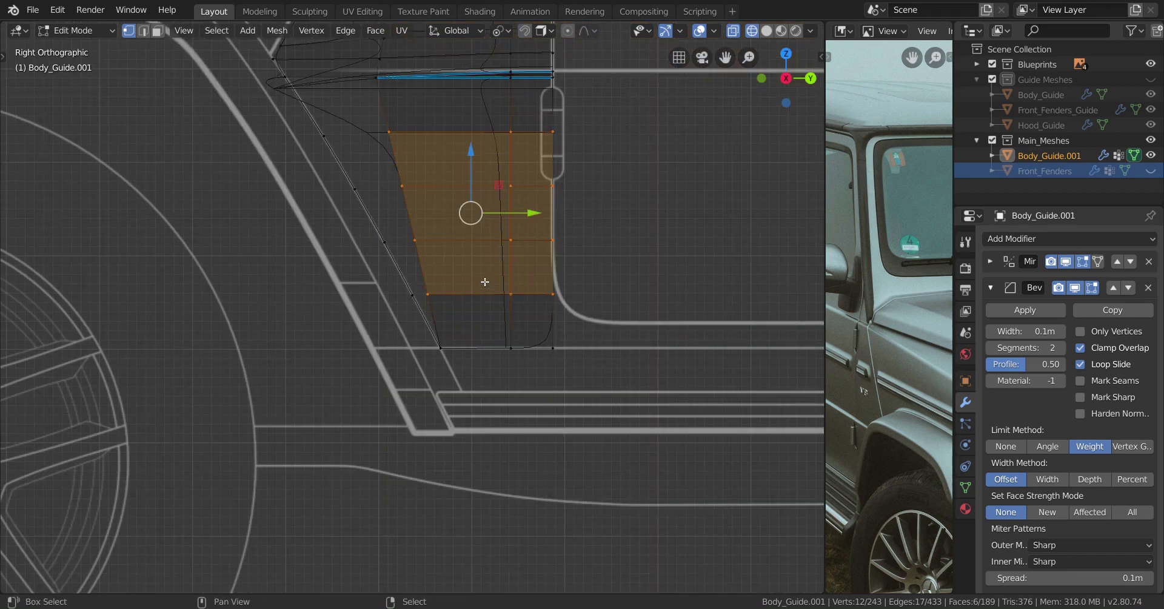
{"action": "middle_click_drag", "start_coordinate": [485, 281], "coordinate": [475, 327], "text": "shift"}
{"action": "scroll", "coordinate": [434, 268], "scroll_direction": "up", "scroll_amount": 2}
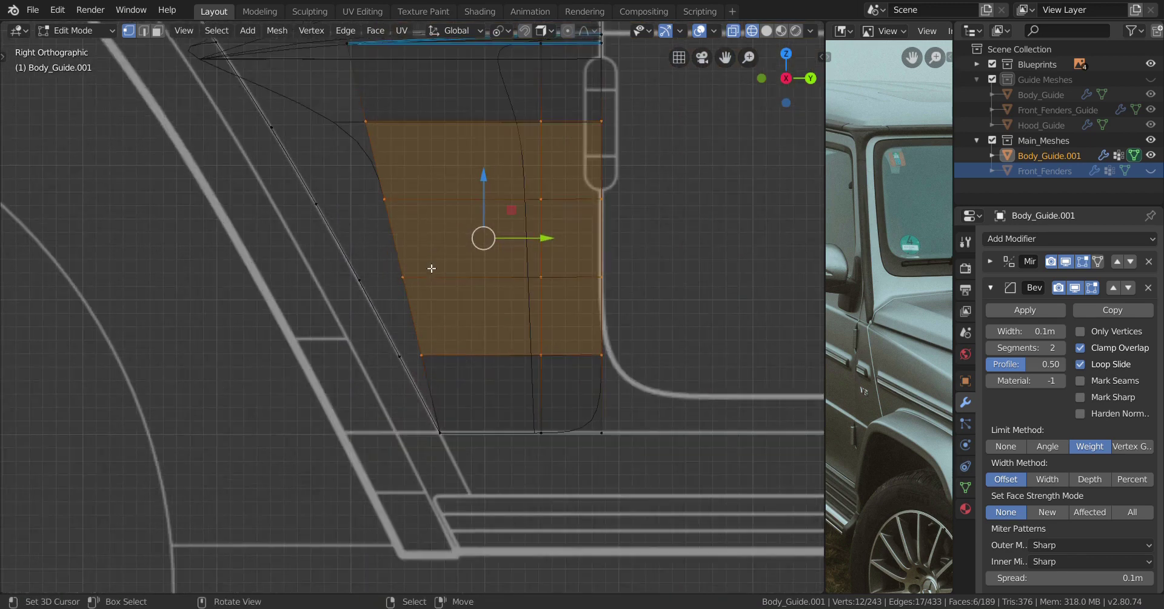
{"action": "middle_click_drag", "start_coordinate": [441, 422], "coordinate": [441, 474], "text": "shift"}
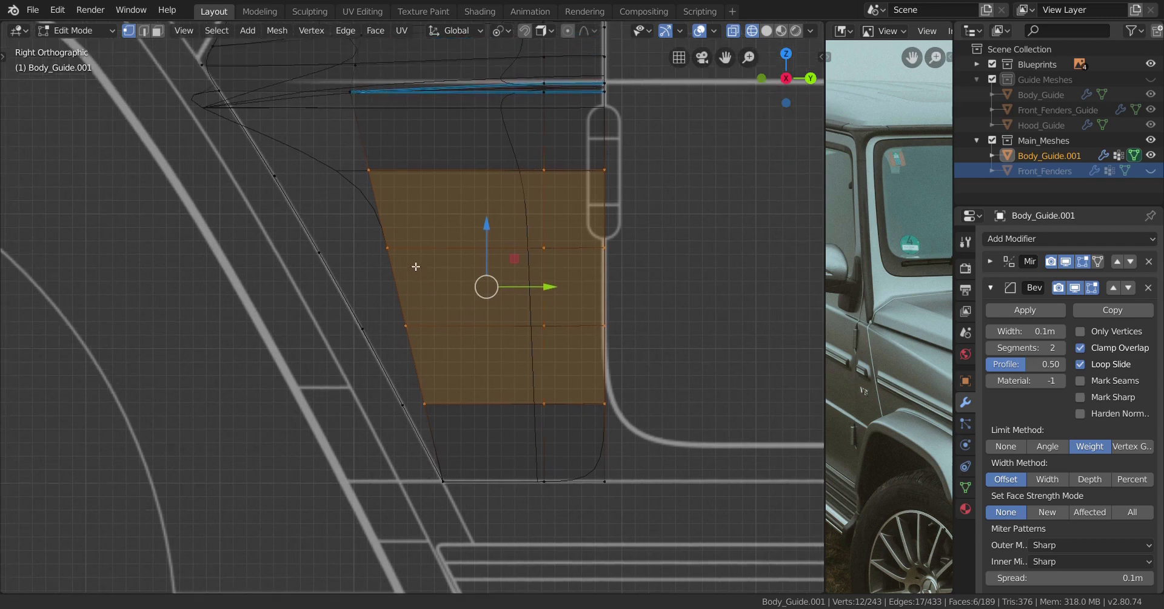
{"action": "scroll", "coordinate": [399, 243], "scroll_direction": "down", "scroll_amount": 1}
{"action": "key", "text": "k"}
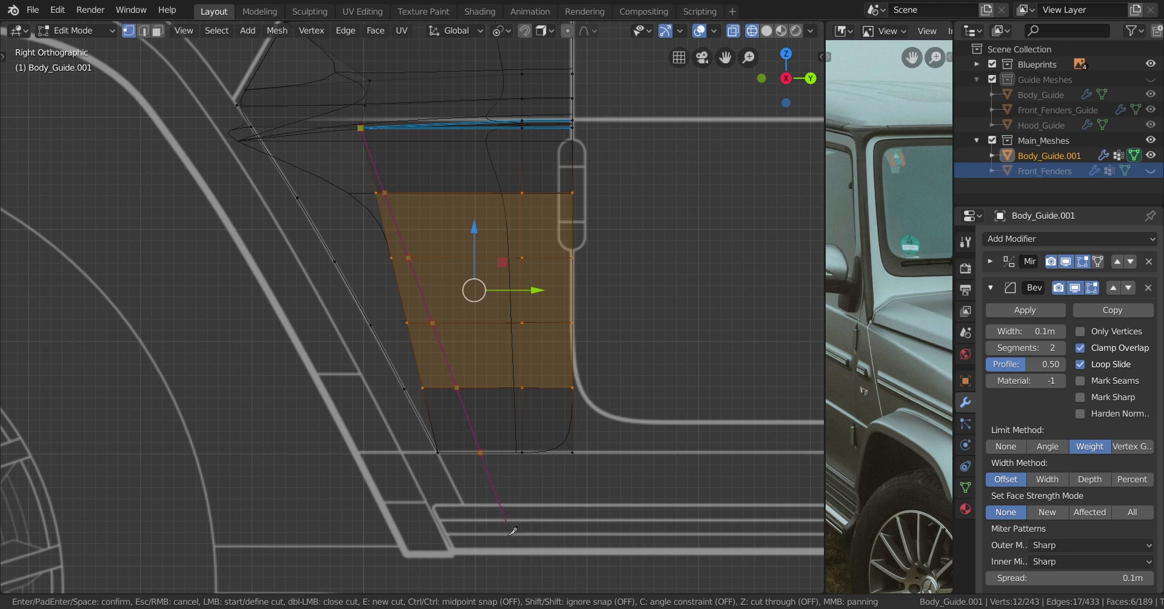
{"action": "key", "text": "Return"}
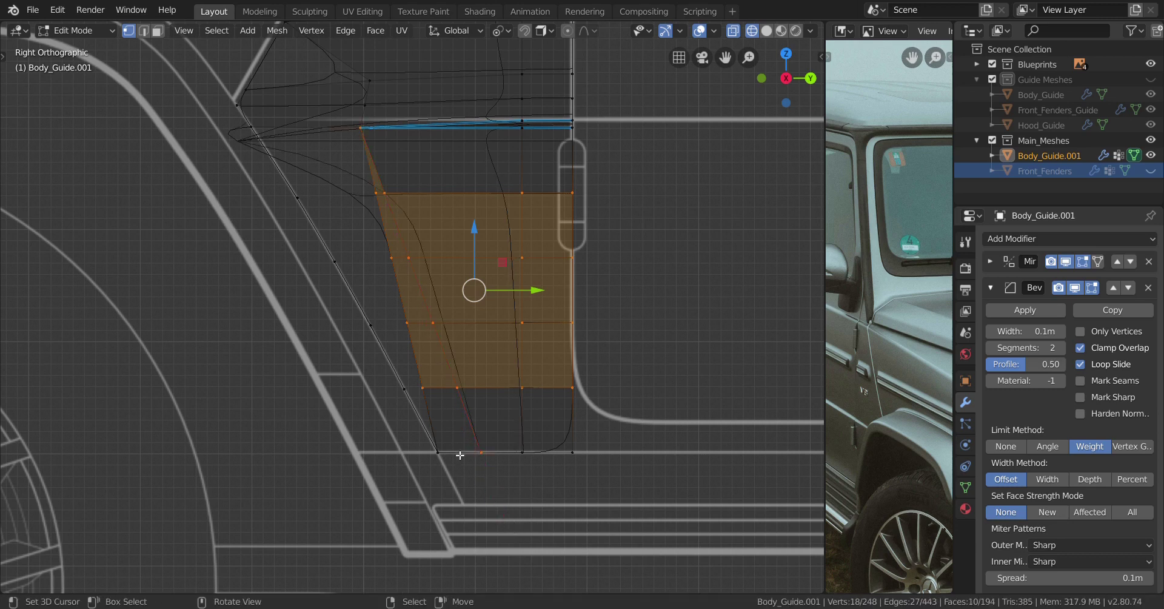
Delete the lowest face between the knife cut and the lower panel's old front edge
{"action": "scroll", "coordinate": [432, 356], "scroll_direction": "up", "scroll_amount": 1}
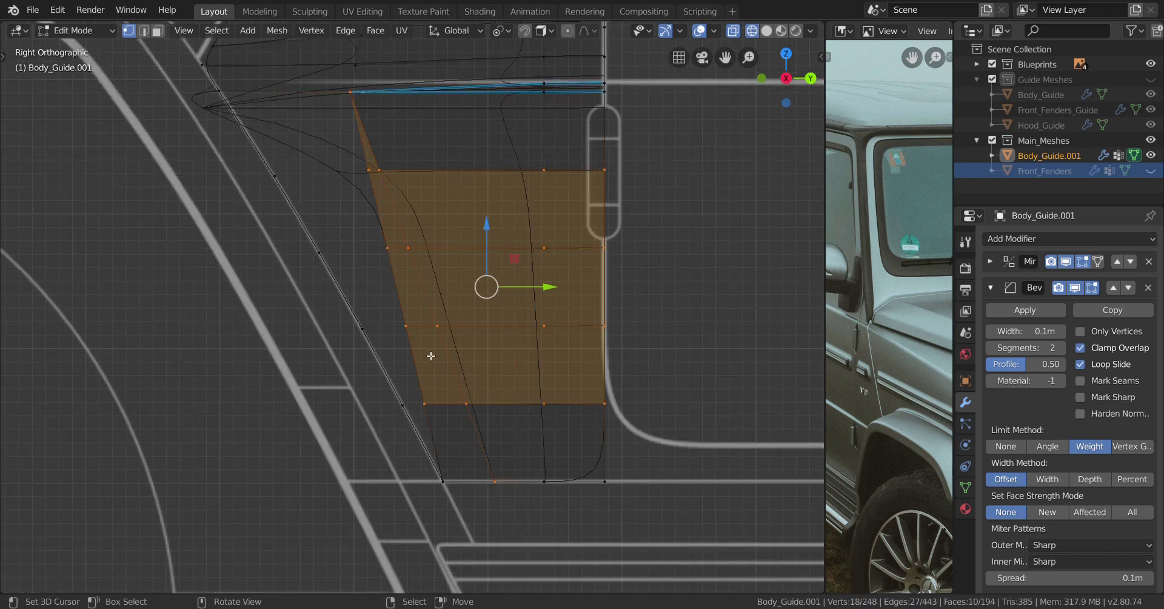
{"action": "left_click", "coordinate": [431, 411]}
{"action": "left_click", "coordinate": [495, 481], "text": "shift"}
{"action": "left_click", "coordinate": [443, 481], "text": "shift"}
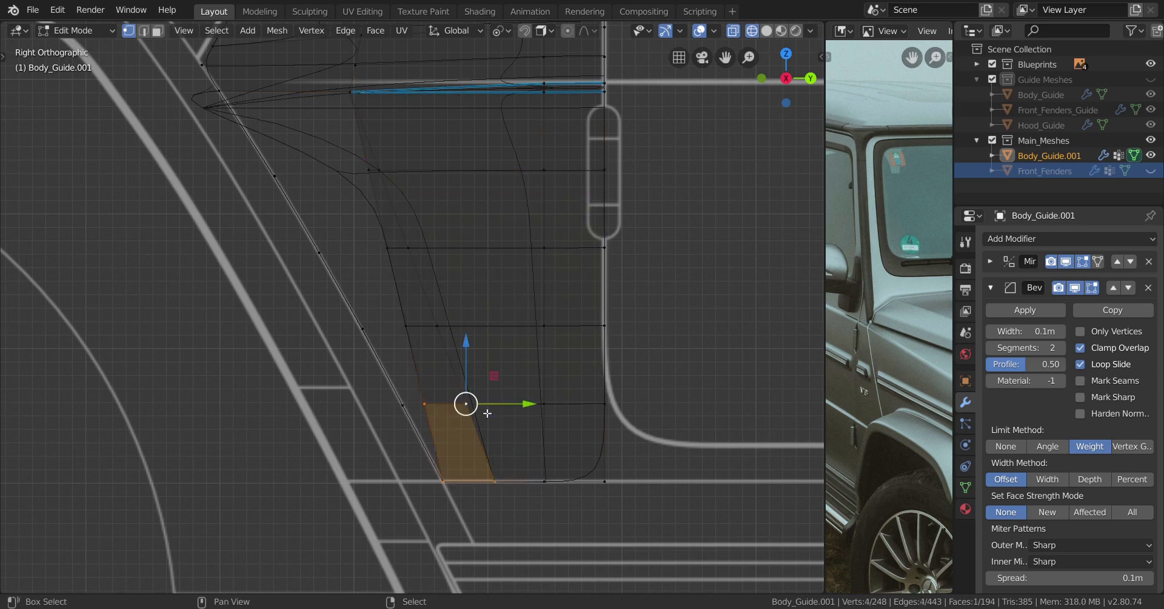
{"action": "key", "text": "x"}
{"action": "left_click", "coordinate": [456, 442]}
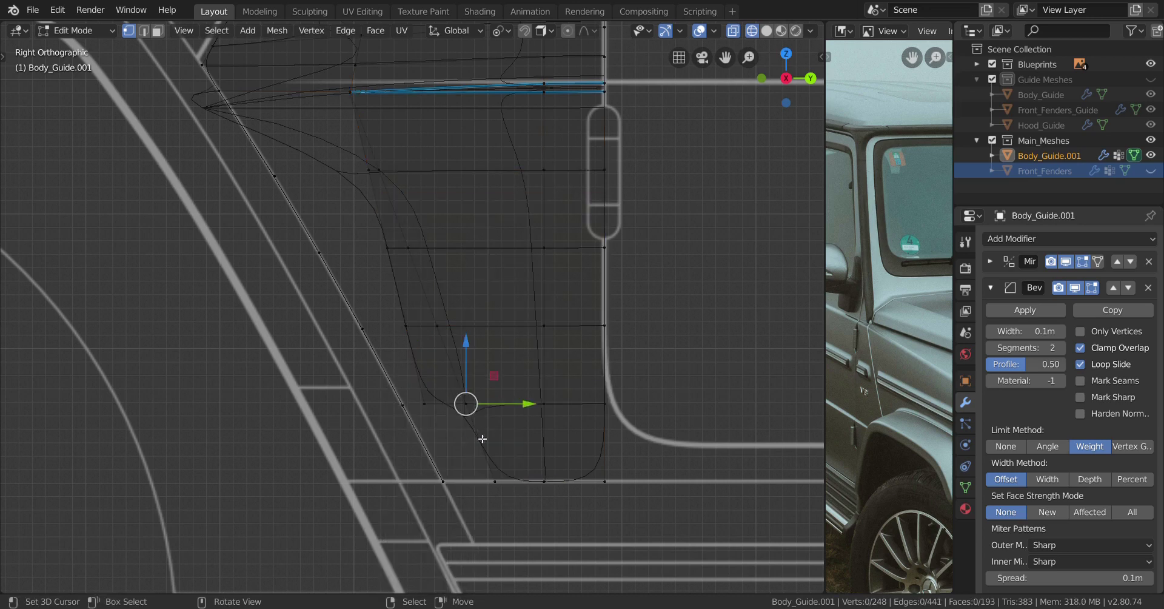
Delete the remaining vertices of the lower panel's old front edge, in front of the knife cut
{"action": "key", "text": "shift+z"}
{"action": "middle_click_drag", "start_coordinate": [494, 401], "coordinate": [507, 428], "text": "shift"}
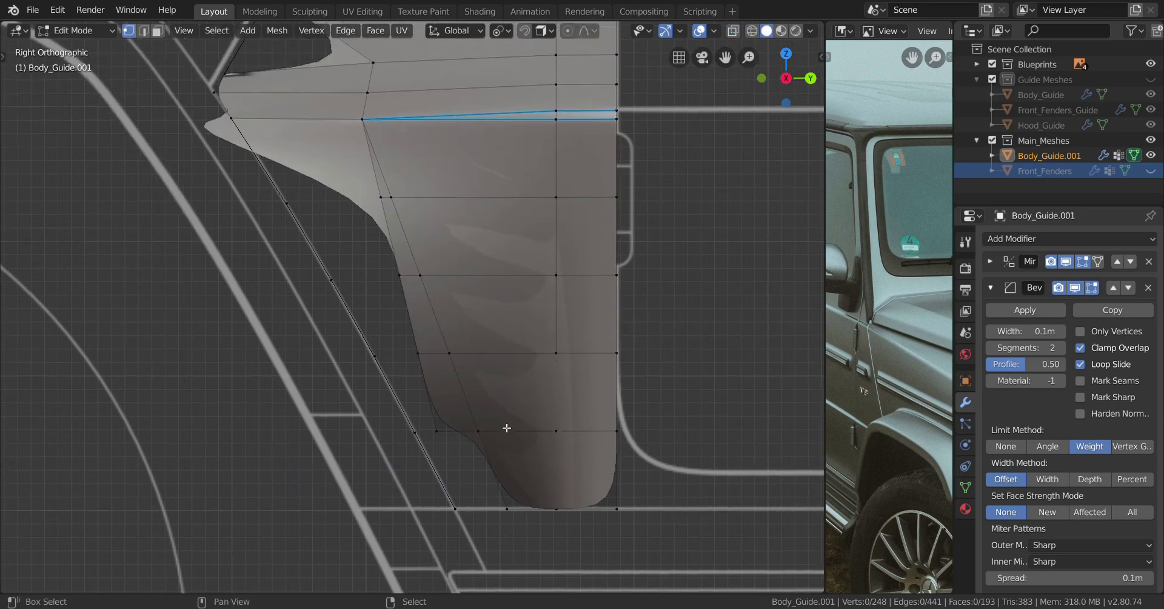
{"action": "left_click", "coordinate": [380, 197], "text": "ctrl"}
{"action": "key", "text": "x"}
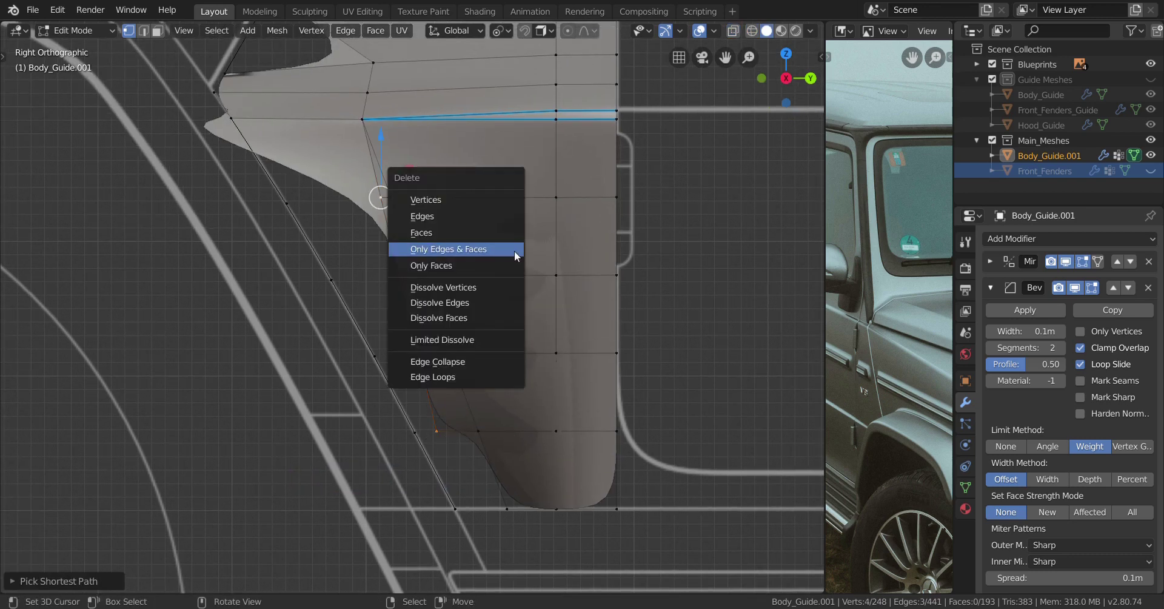
{"action": "left_click", "coordinate": [457, 202]}
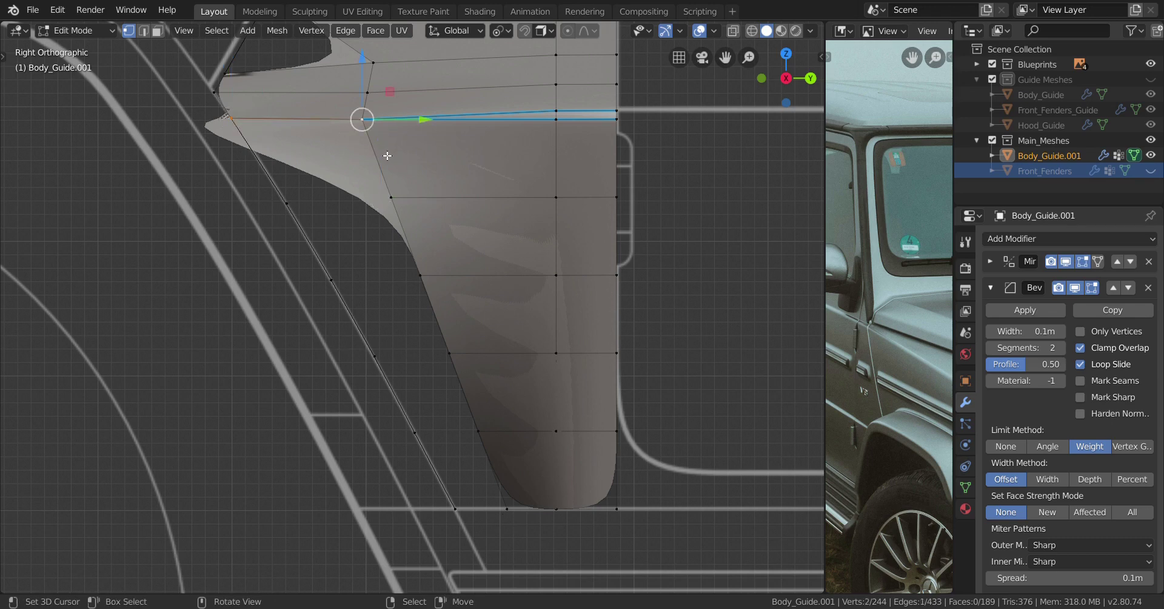
Fill the gap between the knife-cut edge and the lower slanted edge with faces and check the surface in object mode
{"action": "scroll", "coordinate": [451, 285], "scroll_direction": "down", "scroll_amount": 2}
{"action": "key", "text": "Tab"}
{"action": "middle_click_drag", "start_coordinate": [455, 307], "coordinate": [420, 316]}
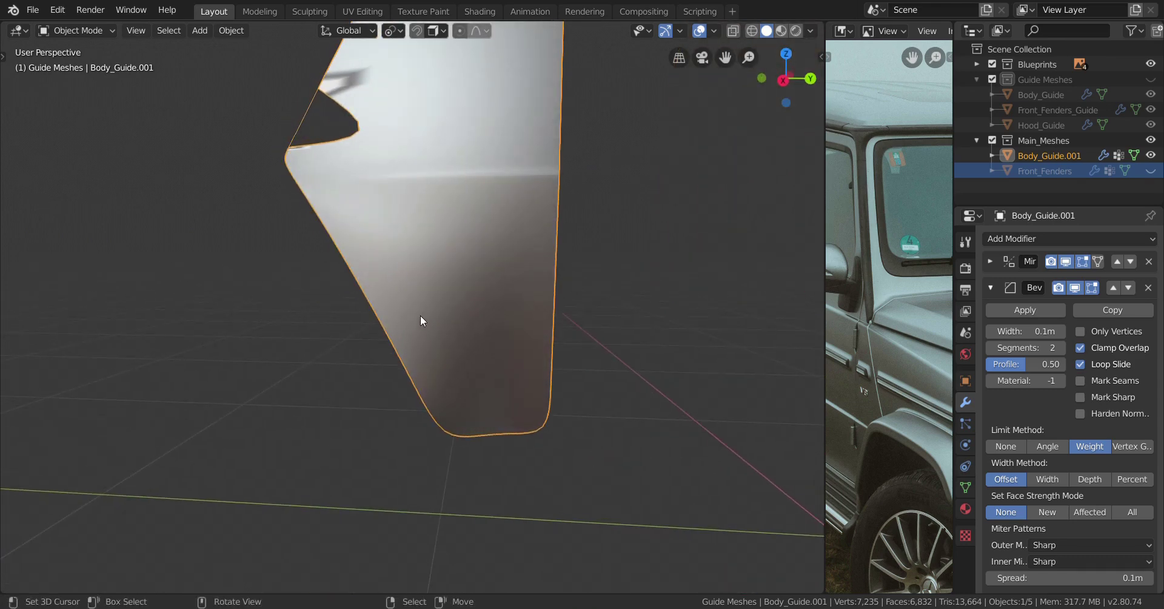
{"action": "key", "text": "KP_3"}
{"action": "key", "text": "Tab"}
{"action": "scroll", "coordinate": [441, 402], "scroll_direction": "up", "scroll_amount": 4}
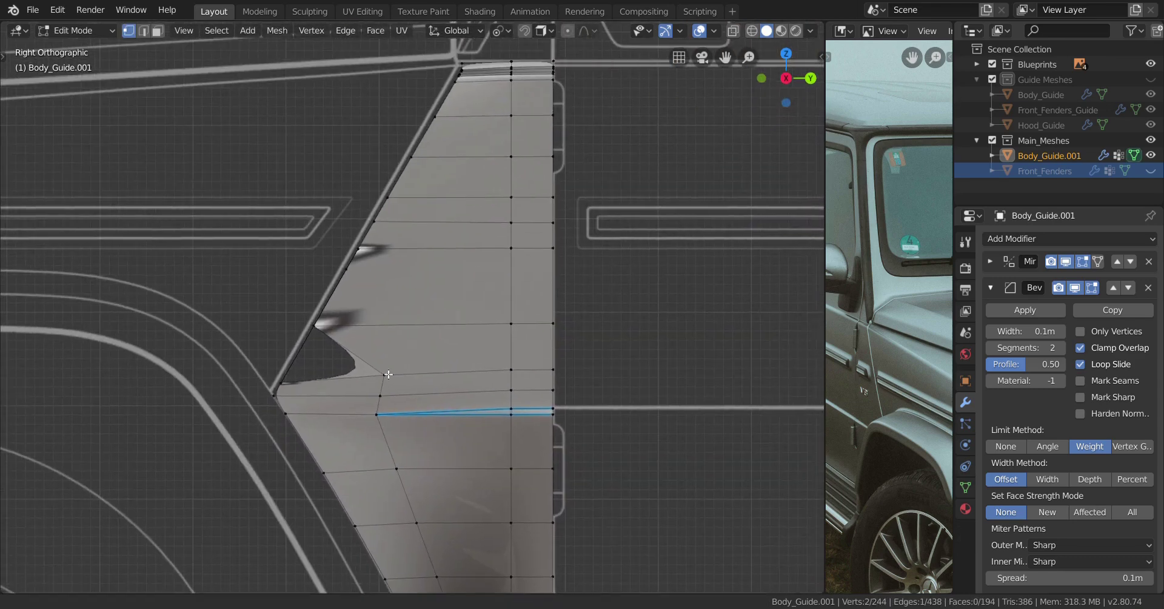
{"action": "middle_click_drag", "start_coordinate": [389, 375], "coordinate": [402, 332], "text": "shift"}
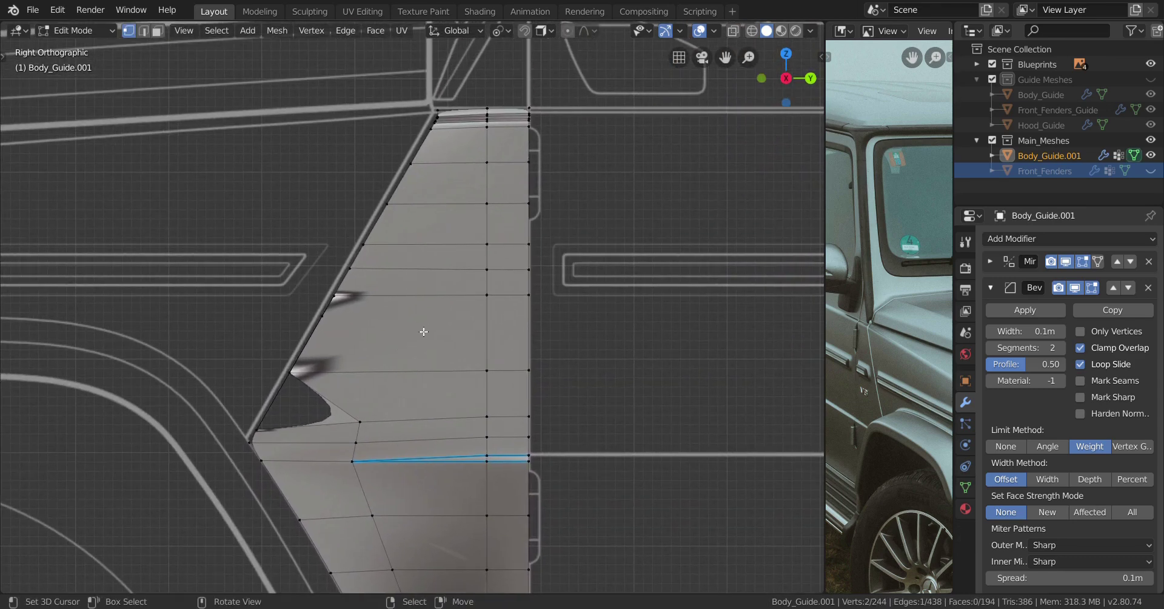
{"action": "left_click", "coordinate": [483, 351], "text": "alt"}
{"action": "middle_click_drag", "start_coordinate": [485, 404], "coordinate": [455, 292], "text": "shift"}
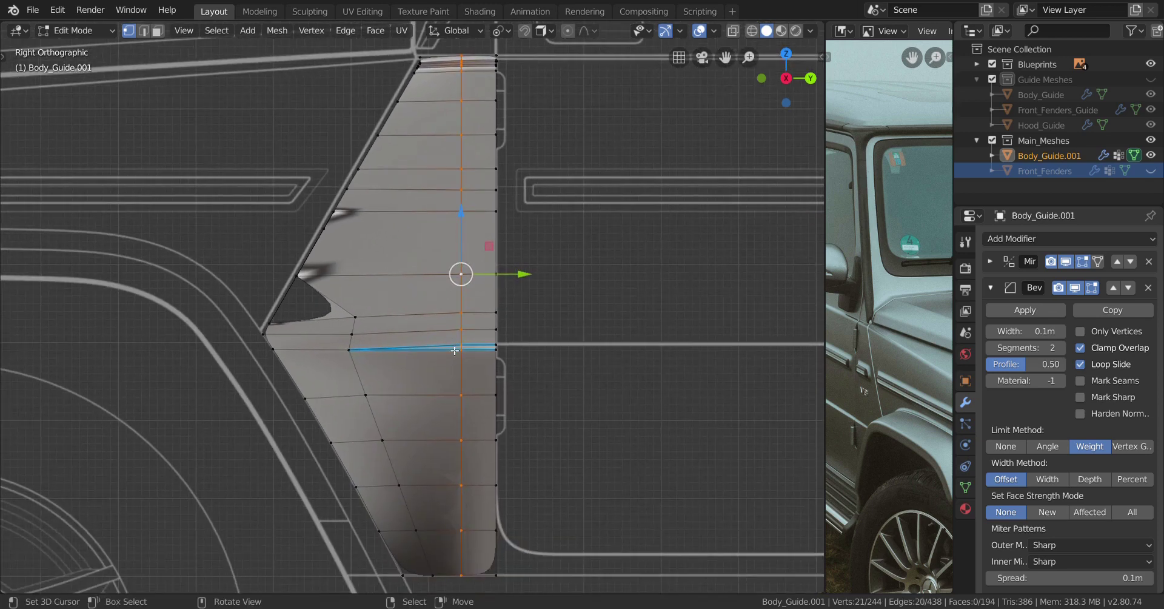
{"action": "key", "text": "g"}
{"action": "key", "text": "g"}
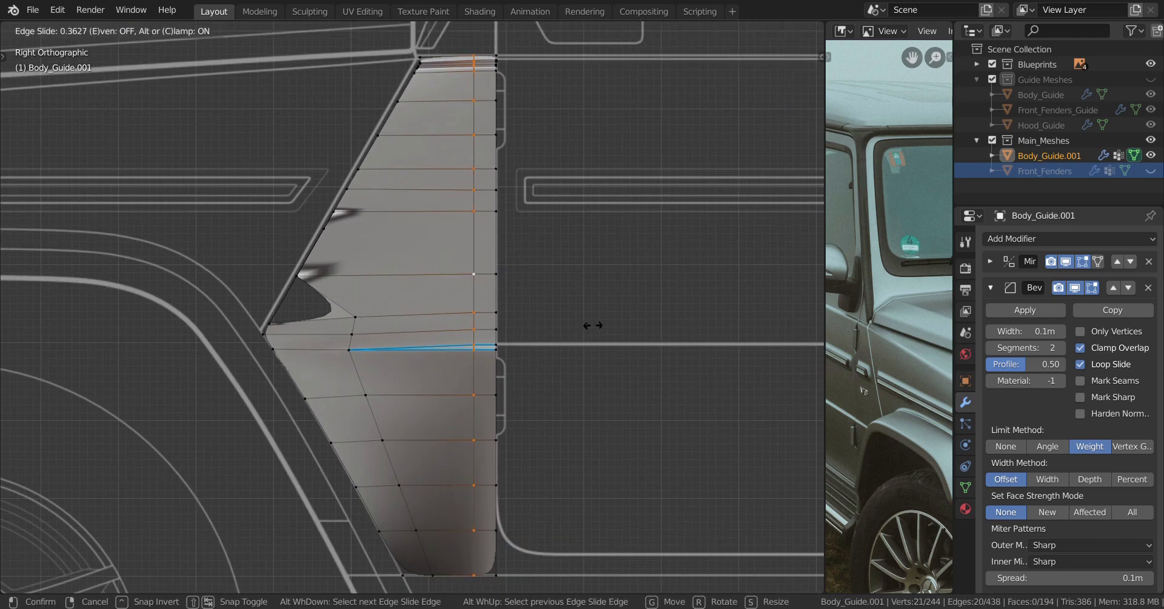
{"action": "left_click", "coordinate": [597, 328]}
{"action": "scroll", "coordinate": [530, 360], "scroll_direction": "up", "scroll_amount": 2}
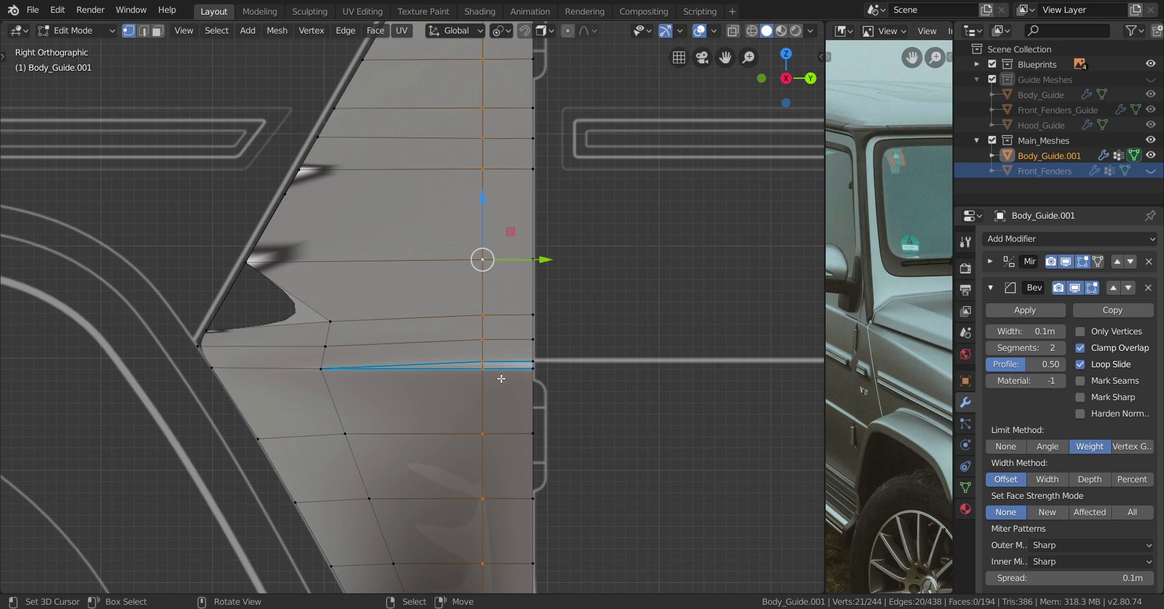
{"action": "mouse_move", "coordinate": [475, 372]}
{"action": "middle_mouse_down"}
{"action": "mouse_move", "coordinate": [459, 372]}
{"action": "mouse_move", "coordinate": [471, 345]}
{"action": "mouse_move", "coordinate": [392, 309]}
{"action": "mouse_move", "coordinate": [362, 310]}
{"action": "mouse_move", "coordinate": [452, 333]}
{"action": "mouse_move", "coordinate": [492, 371]}
{"action": "middle_mouse_up"}
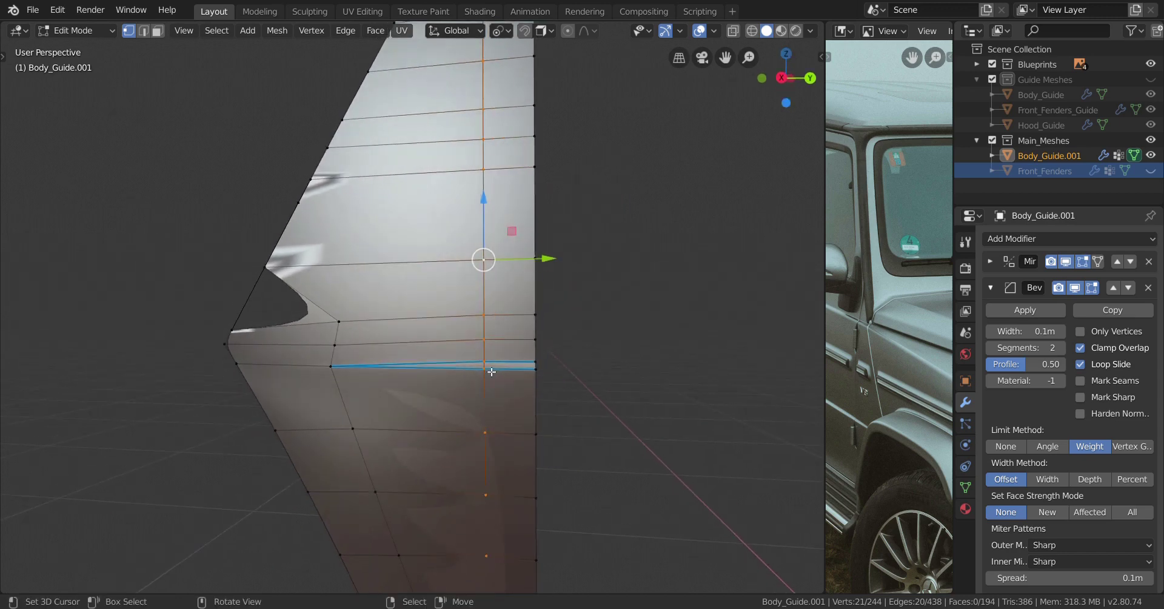
{"action": "key", "text": "KP_3"}
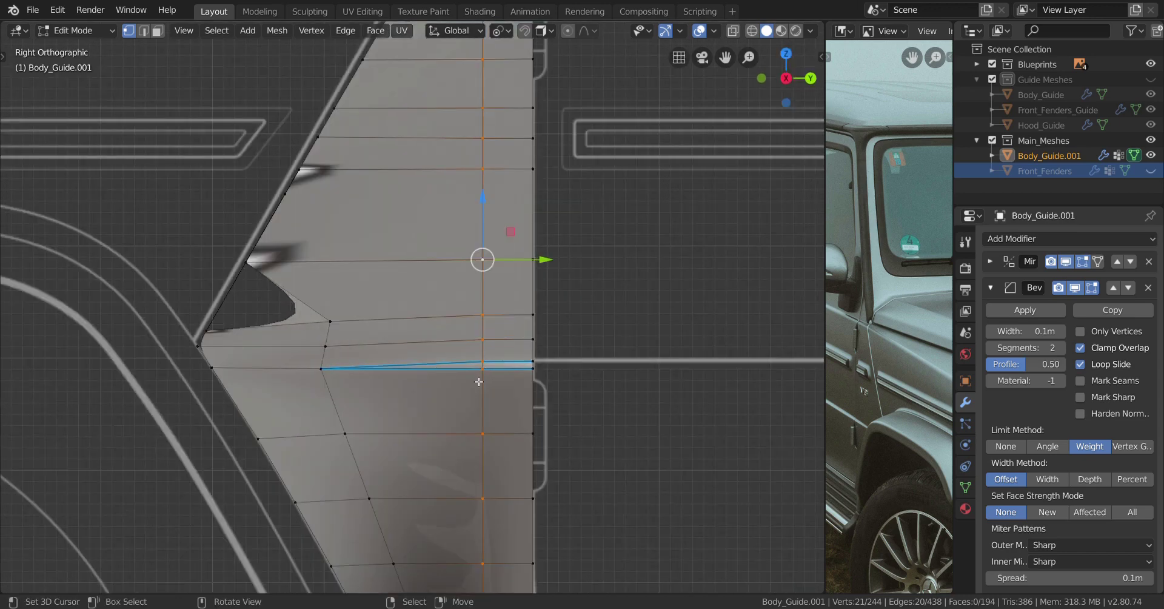
Knife-cut the upper panel diagonally from the inner vertex above the crease up across all loops to the top edge
{"action": "scroll", "coordinate": [469, 371], "scroll_direction": "up", "scroll_amount": 1}
{"action": "middle_click_drag", "start_coordinate": [446, 354], "coordinate": [407, 412], "text": "shift"}
{"action": "key", "text": "k"}
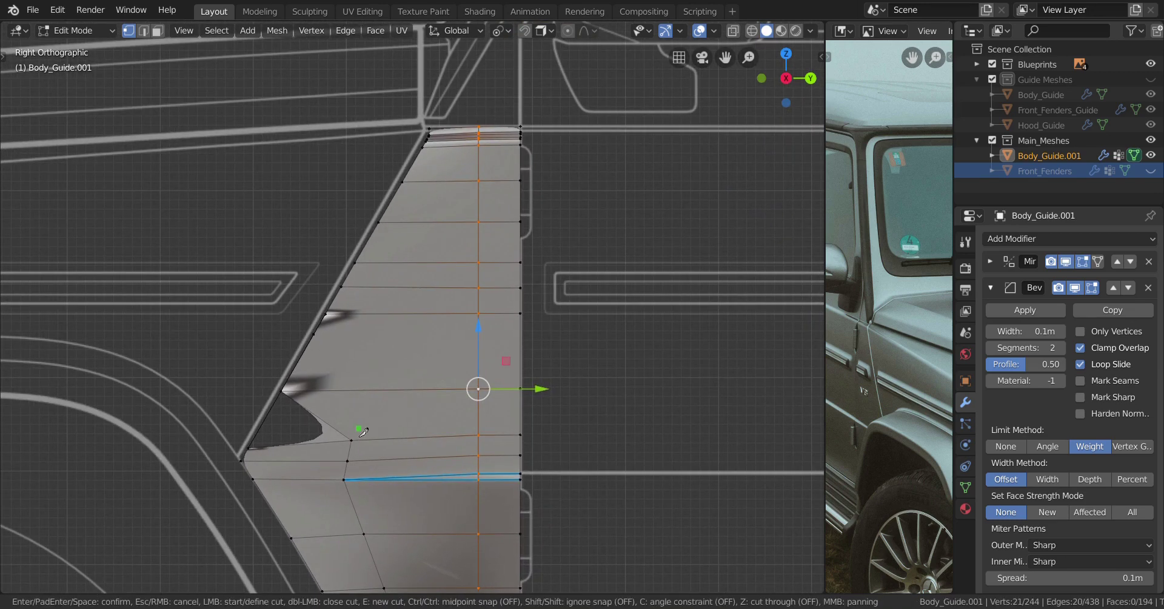
{"action": "left_click", "coordinate": [469, 109]}
{"action": "key", "text": "Return"}
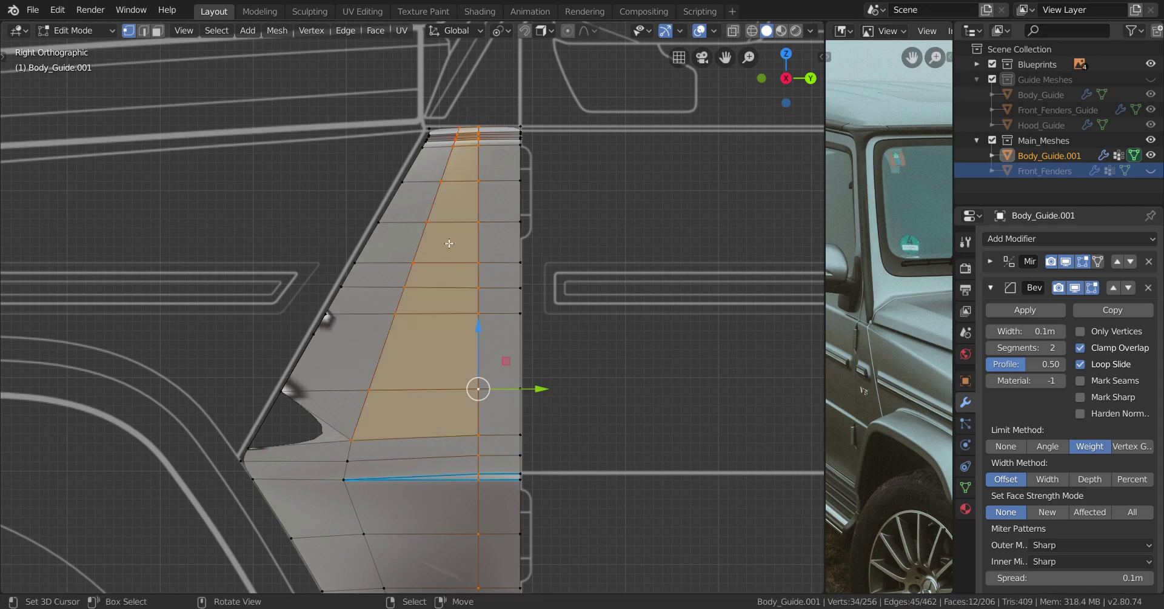
Fill the triangular hole at the upper slanted edge and merge it with the neighbouring triangle into one quad
{"action": "middle_click_drag", "start_coordinate": [391, 356], "coordinate": [455, 236], "text": "shift"}
{"action": "scroll", "coordinate": [454, 236], "scroll_direction": "up", "scroll_amount": 2}
{"action": "right_click", "coordinate": [436, 260]}
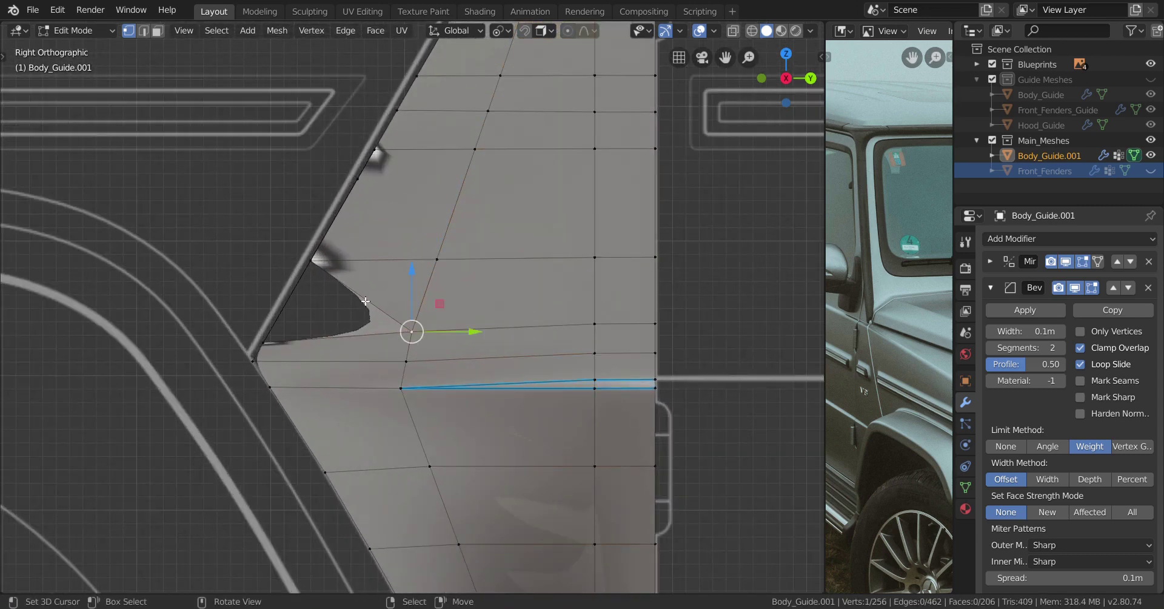
{"action": "key", "text": "f"}
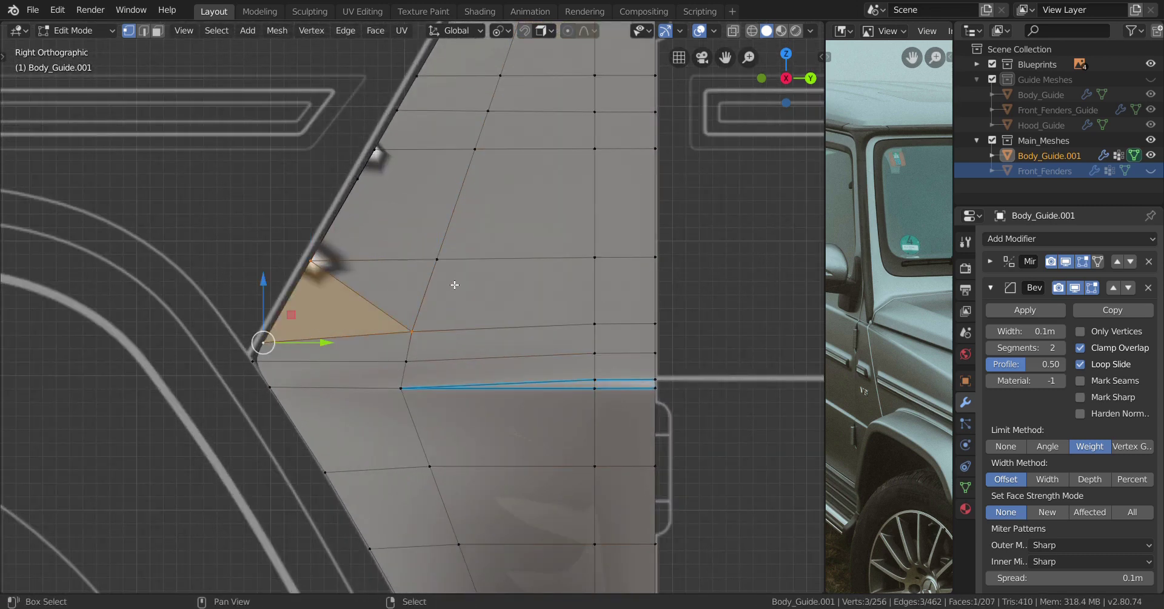
{"action": "key", "text": "alt+j"}
Pull the stray vertex off the upper slanted edge and delete it
{"action": "scroll", "coordinate": [449, 276], "scroll_direction": "down", "scroll_amount": 3}
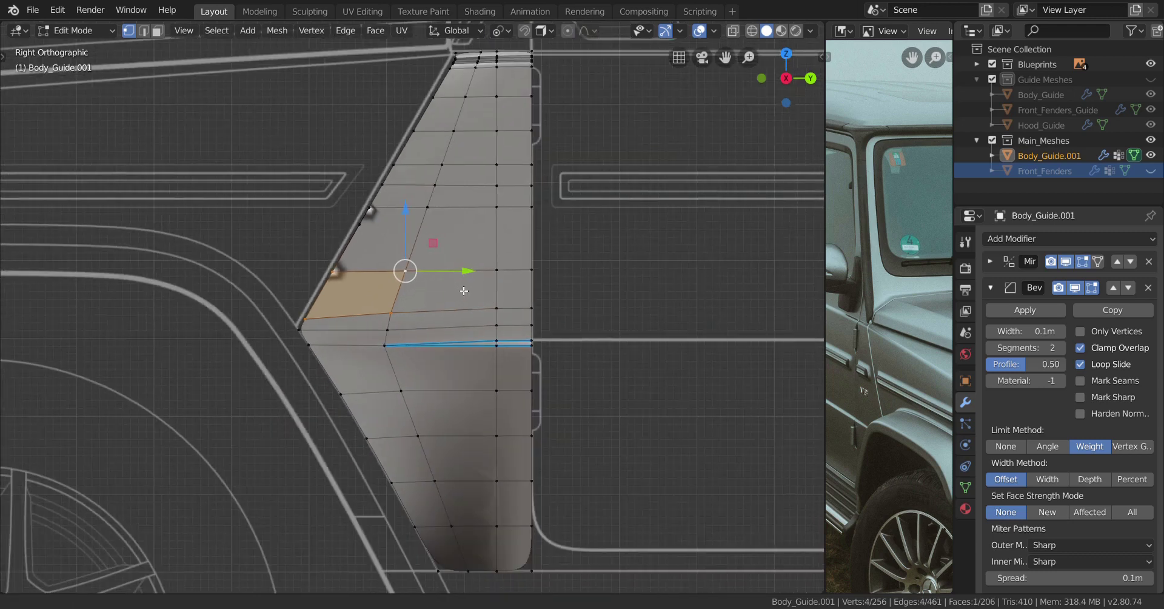
{"action": "scroll", "coordinate": [419, 314], "scroll_direction": "up", "scroll_amount": 3}
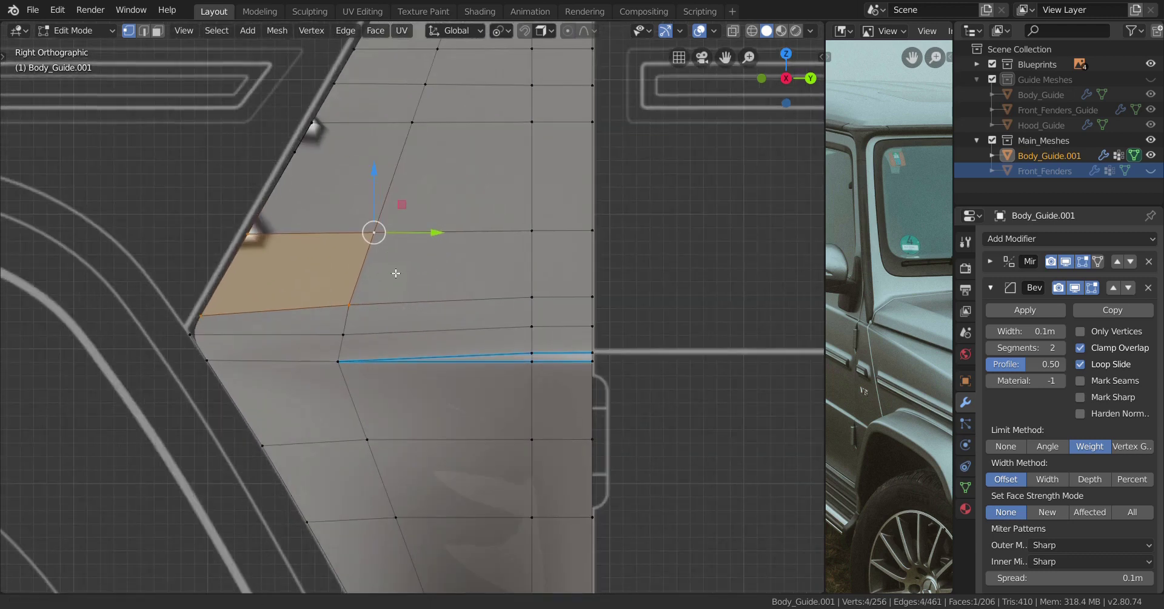
{"action": "key", "text": "a"}
{"action": "left_click", "coordinate": [320, 229]}
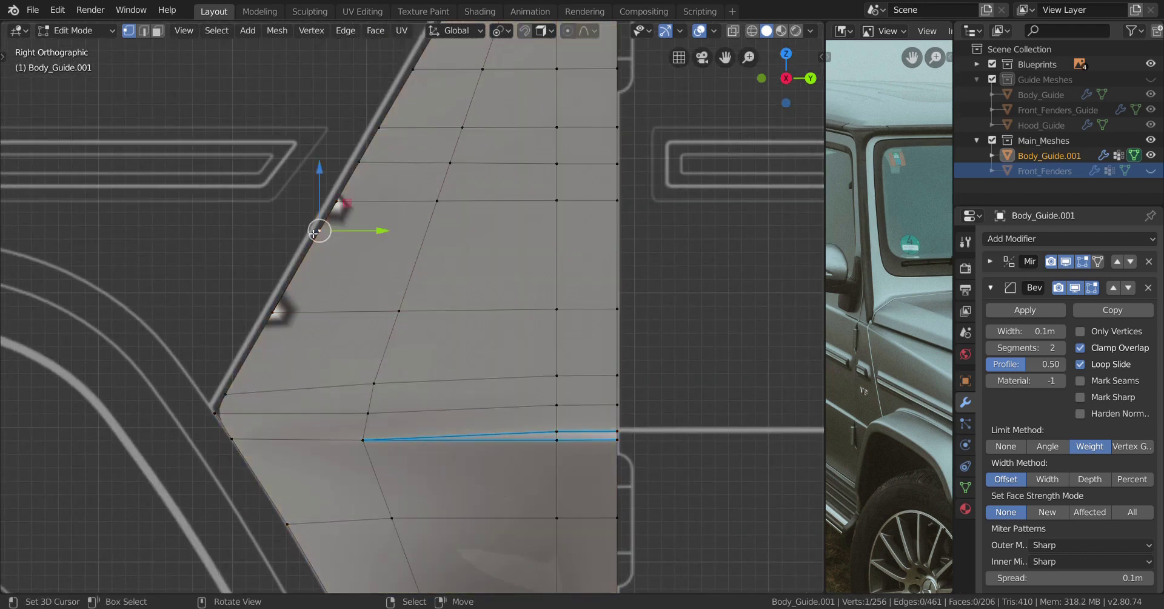
{"action": "left_click_drag", "start_coordinate": [319, 230], "coordinate": [191, 243]}
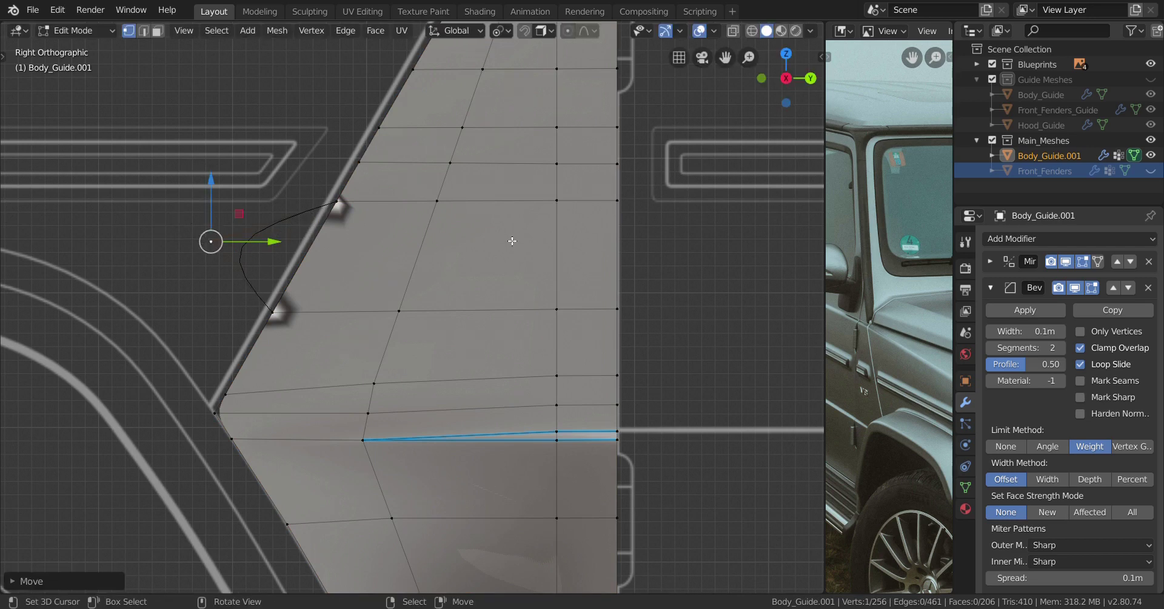
{"action": "key", "text": "x"}
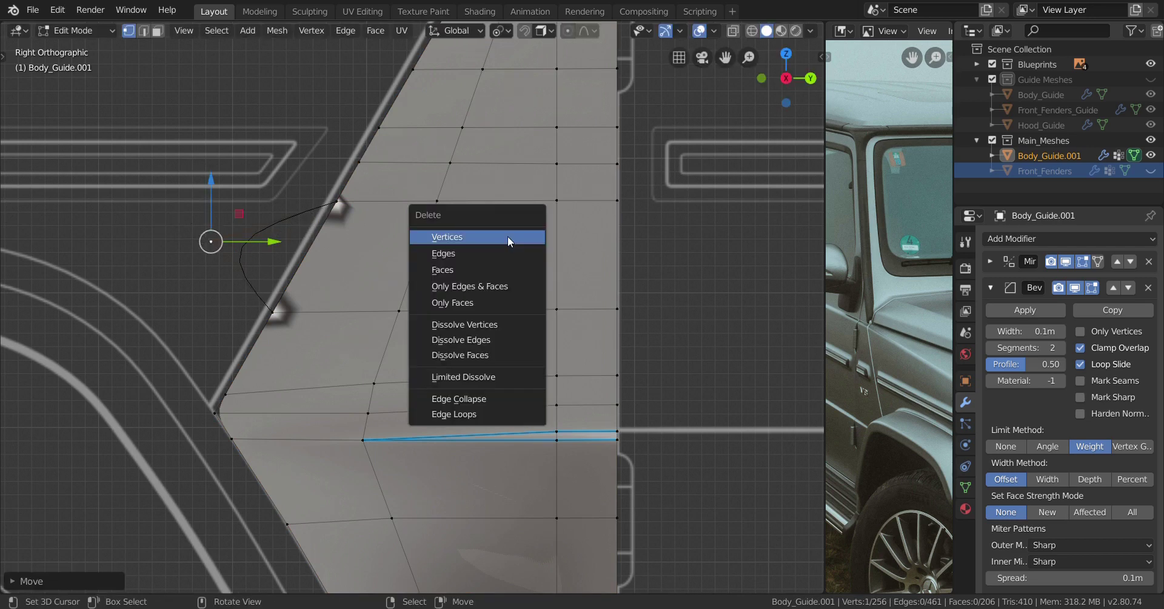
{"action": "left_click", "coordinate": [508, 236]}
Inspect the front body panel's shading and outline in object mode, from an angle and against the side blueprint
{"action": "scroll", "coordinate": [424, 294], "scroll_direction": "down", "scroll_amount": 2}
{"action": "scroll", "coordinate": [424, 293], "scroll_direction": "down", "scroll_amount": 3}
{"action": "key", "text": "Tab"}
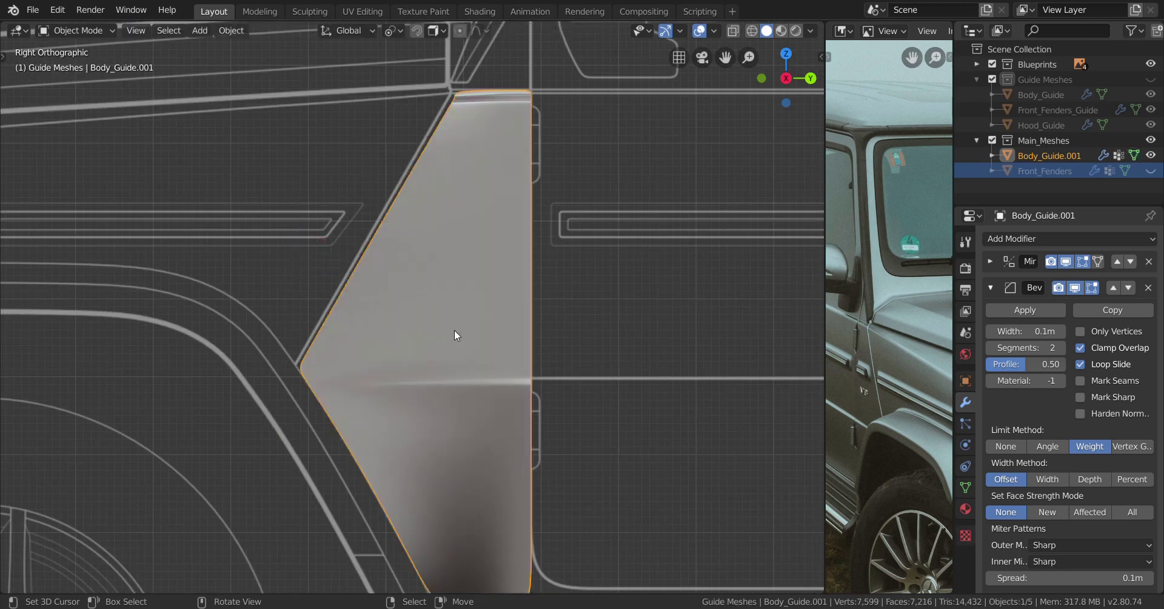
{"action": "scroll", "coordinate": [457, 329], "scroll_direction": "down", "scroll_amount": 3}
{"action": "middle_click_drag", "start_coordinate": [442, 301], "coordinate": [413, 365]}
{"action": "key", "text": "KP_3"}
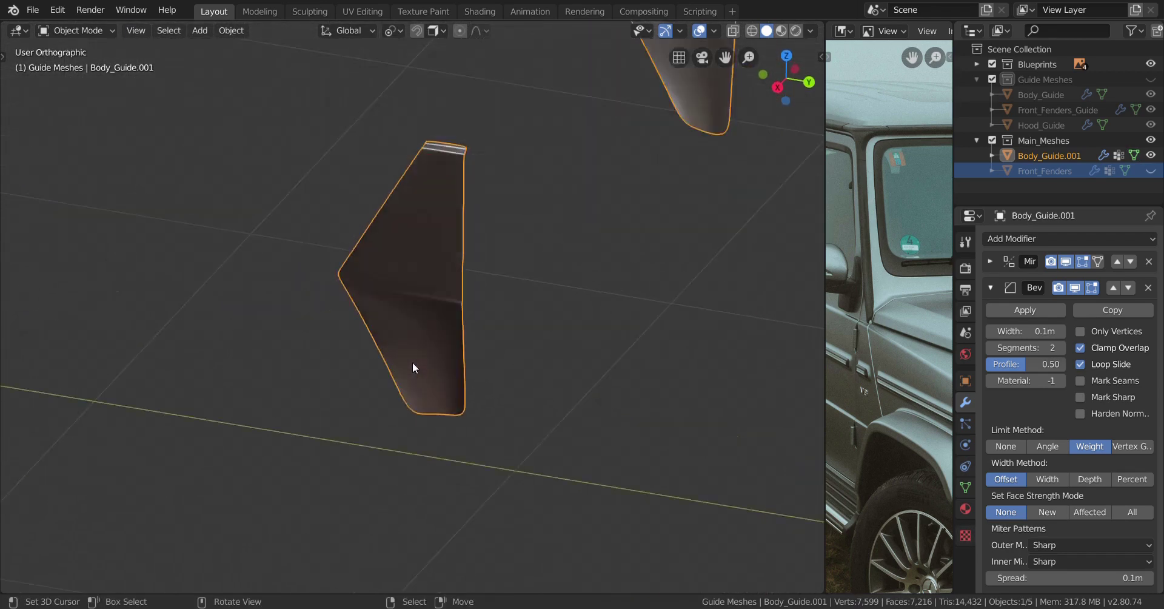
{"action": "key", "text": "Tab"}
{"action": "scroll", "coordinate": [416, 364], "scroll_direction": "up", "scroll_amount": 3}
{"action": "key", "text": "Tab"}
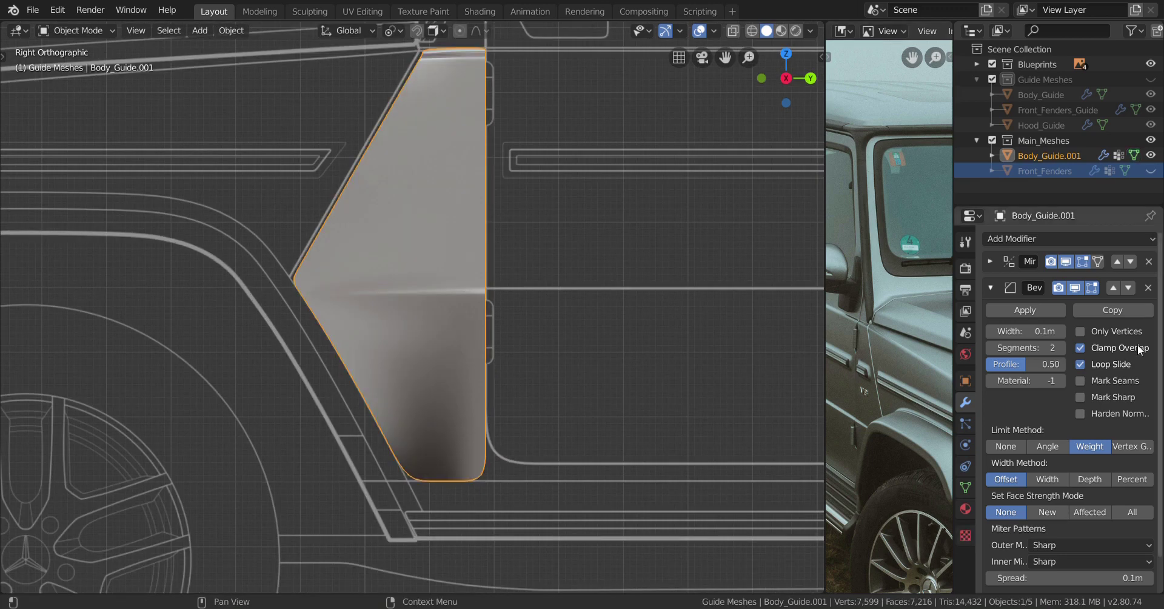
{"action": "scroll", "coordinate": [1112, 305], "scroll_direction": "down", "scroll_amount": 2}
{"action": "scroll", "coordinate": [1087, 322], "scroll_direction": "up", "scroll_amount": 2}
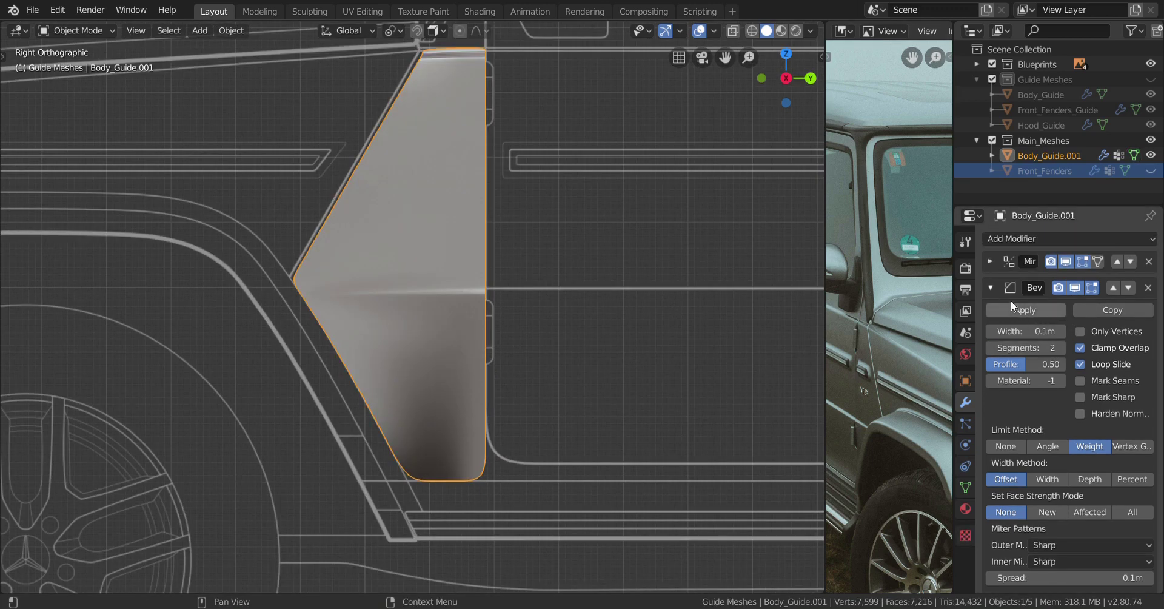
Add a Shrinkwrap modifier to the front body panel with Body_Guide as target and check the resulting surface
{"action": "left_click", "coordinate": [992, 288]}
{"action": "left_click", "coordinate": [1028, 236]}
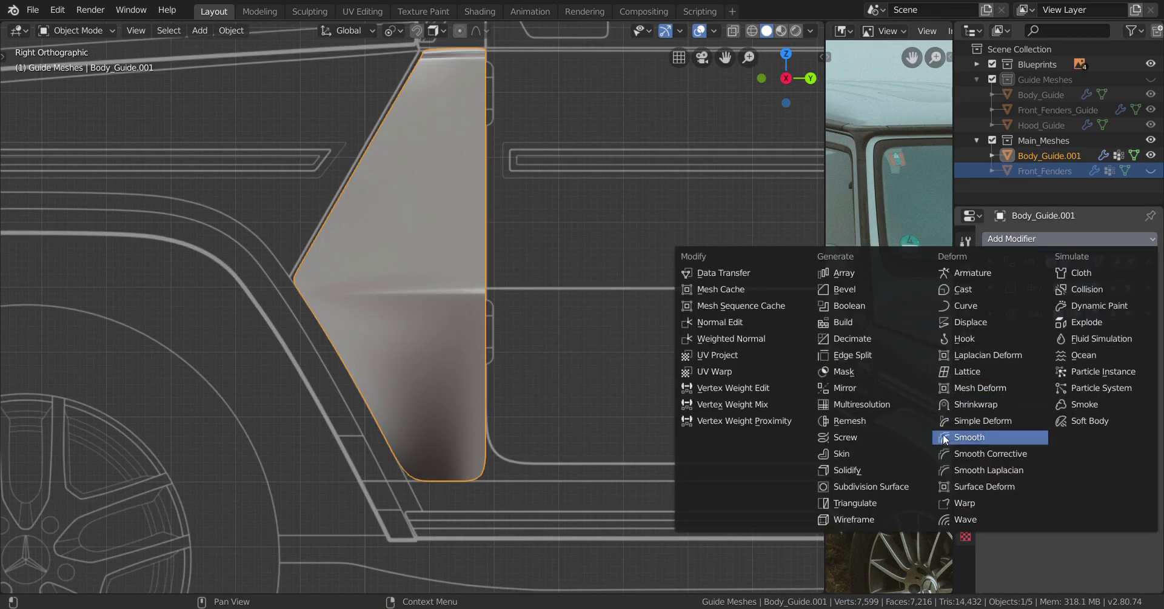
{"action": "left_click", "coordinate": [985, 404]}
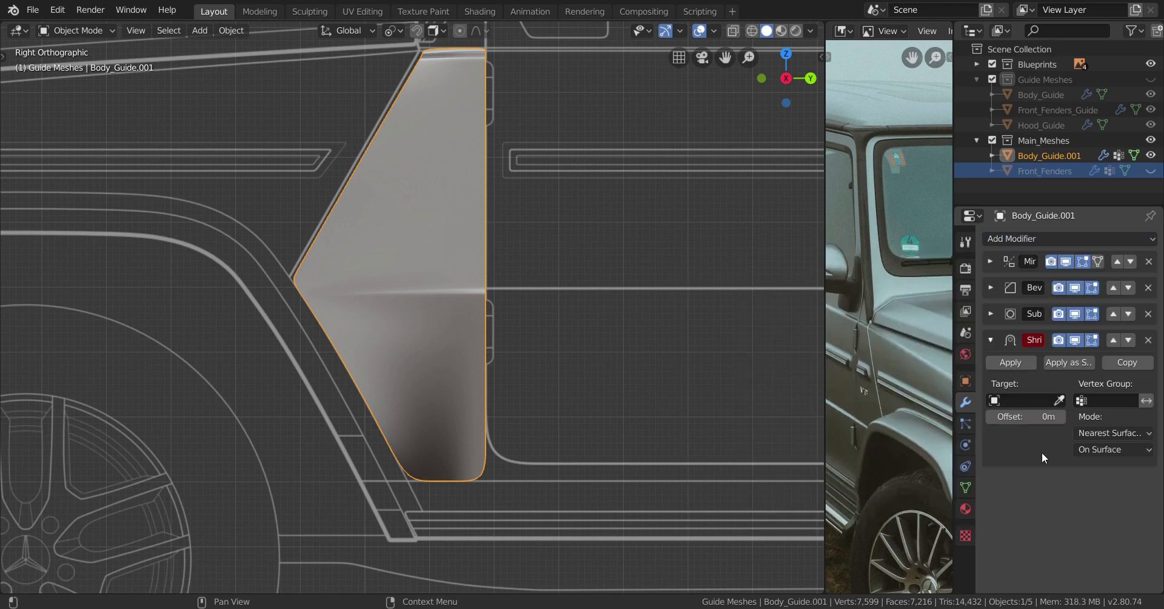
{"action": "left_click", "coordinate": [1039, 402]}
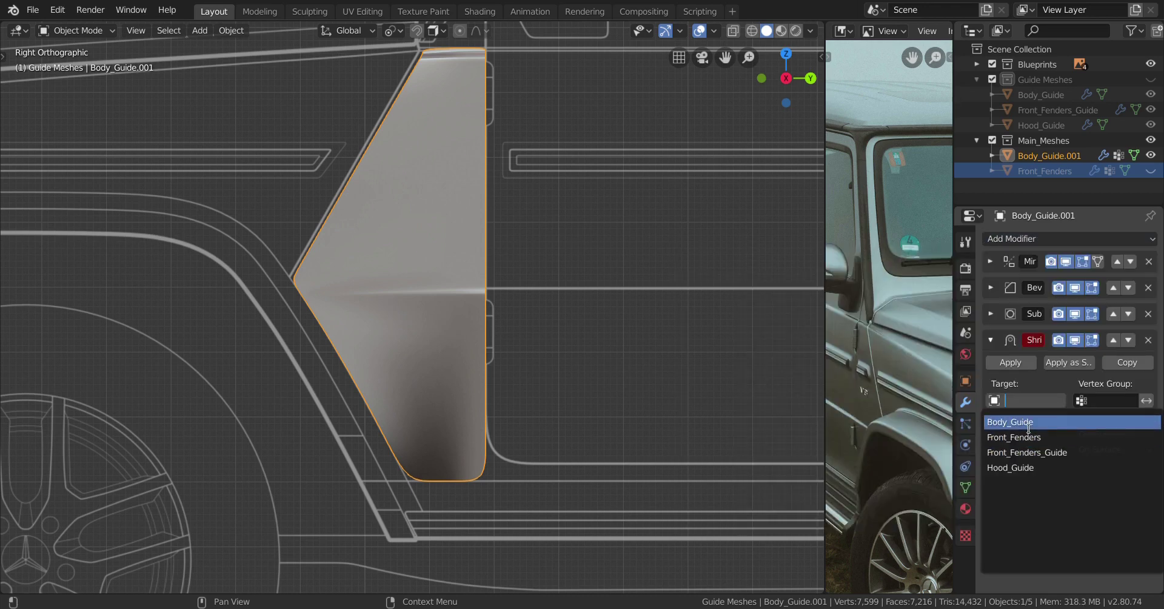
{"action": "left_click", "coordinate": [1029, 429]}
{"action": "middle_click_drag", "start_coordinate": [529, 431], "coordinate": [540, 343]}
{"action": "key", "text": "Tab"}
{"action": "key", "text": "Tab"}
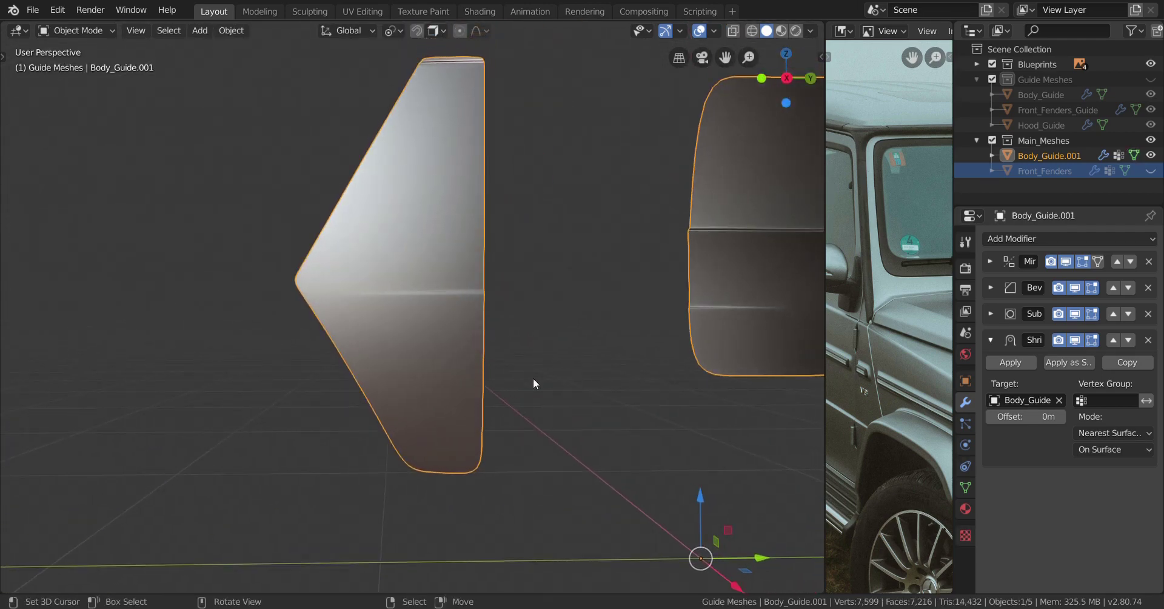
{"action": "mouse_move", "coordinate": [533, 383]}
{"action": "middle_mouse_down"}
{"action": "mouse_move", "coordinate": [463, 390]}
{"action": "mouse_move", "coordinate": [517, 390]}
{"action": "mouse_move", "coordinate": [490, 412]}
{"action": "mouse_move", "coordinate": [489, 398]}
{"action": "mouse_move", "coordinate": [450, 388]}
{"action": "mouse_move", "coordinate": [551, 398]}
{"action": "mouse_move", "coordinate": [537, 395]}
{"action": "middle_mouse_up"}
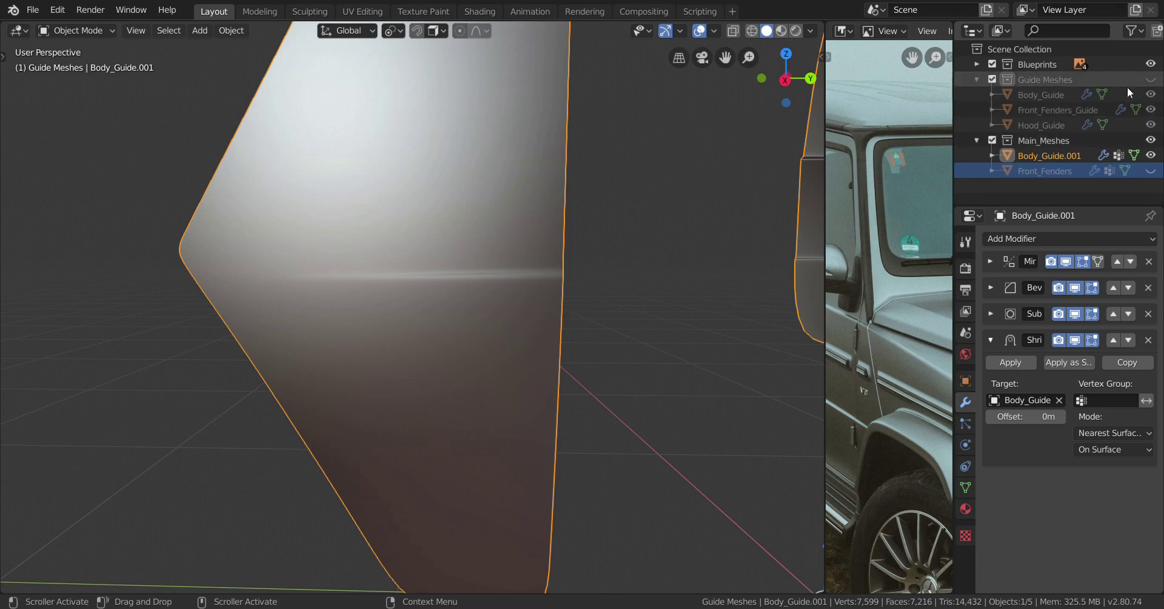
Show the Guide Meshes collection to compare the wrapped panel with the guide surface, and hide the collection again
{"action": "left_click", "coordinate": [1151, 94]}
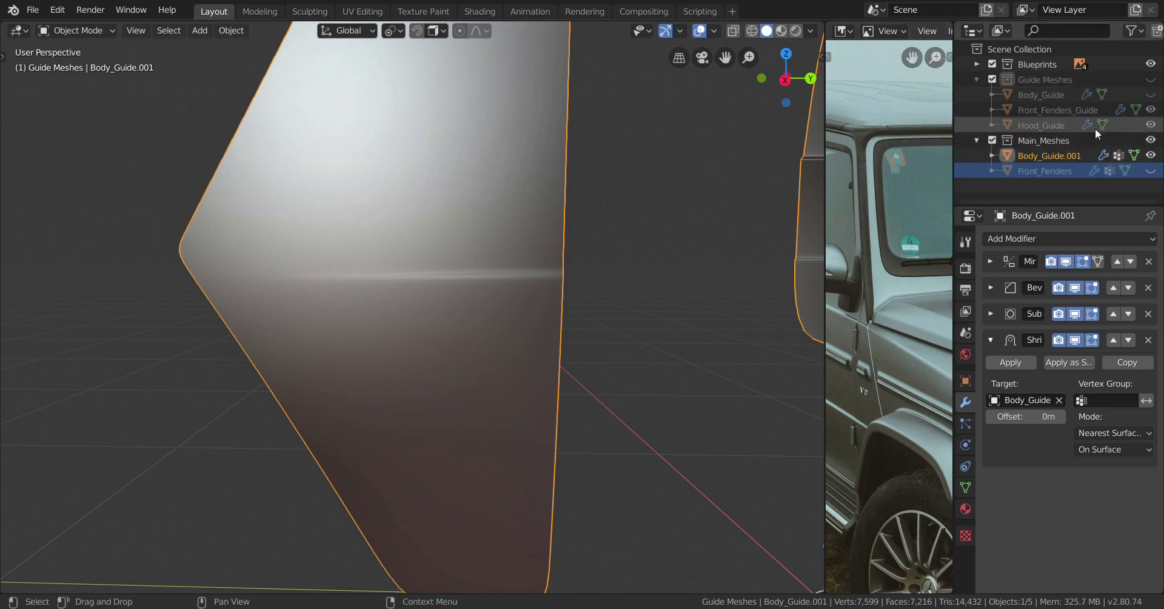
{"action": "left_click", "coordinate": [1152, 94]}
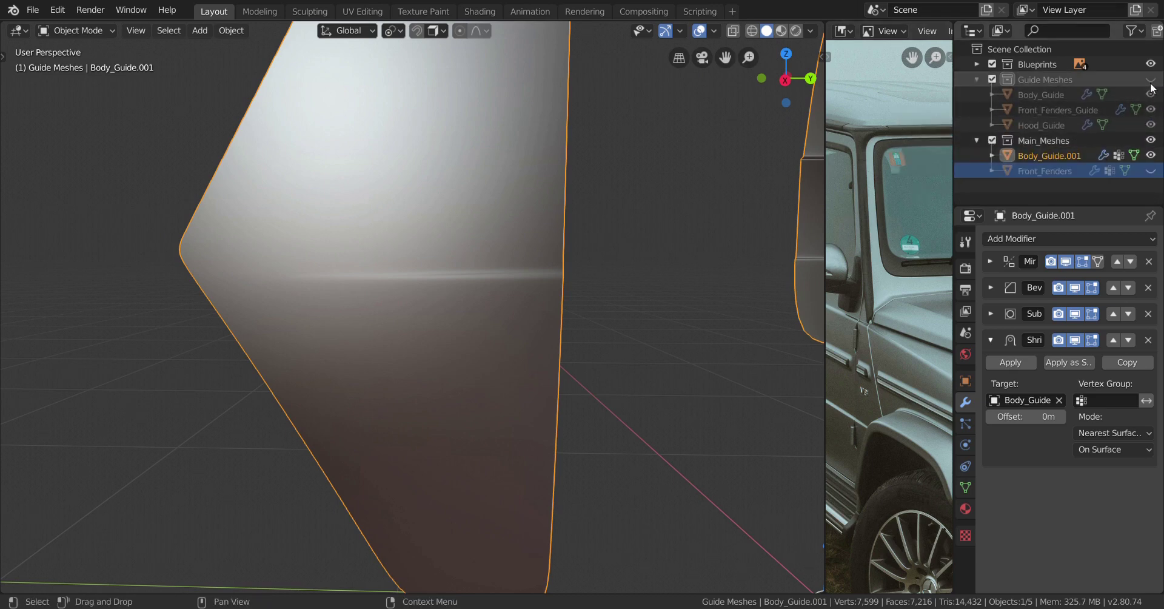
{"action": "middle_click_drag", "start_coordinate": [661, 228], "coordinate": [607, 249]}
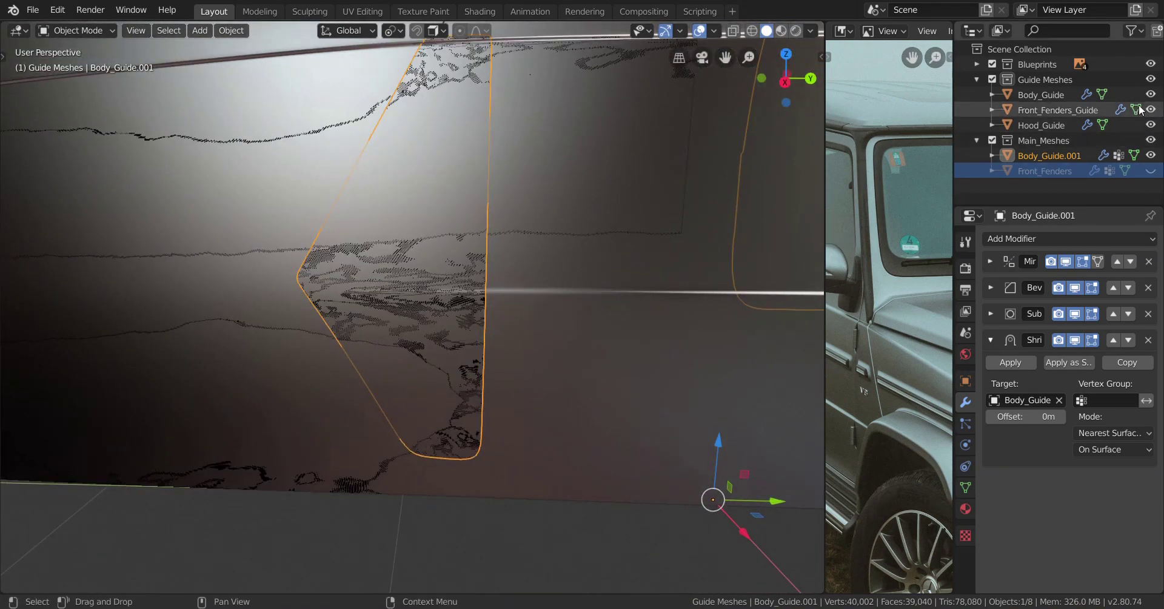
{"action": "scroll", "coordinate": [878, 348], "scroll_direction": "down", "scroll_amount": 3}
{"action": "middle_click_drag", "start_coordinate": [867, 333], "coordinate": [922, 333]}
{"action": "middle_click_drag", "start_coordinate": [449, 311], "coordinate": [570, 294]}
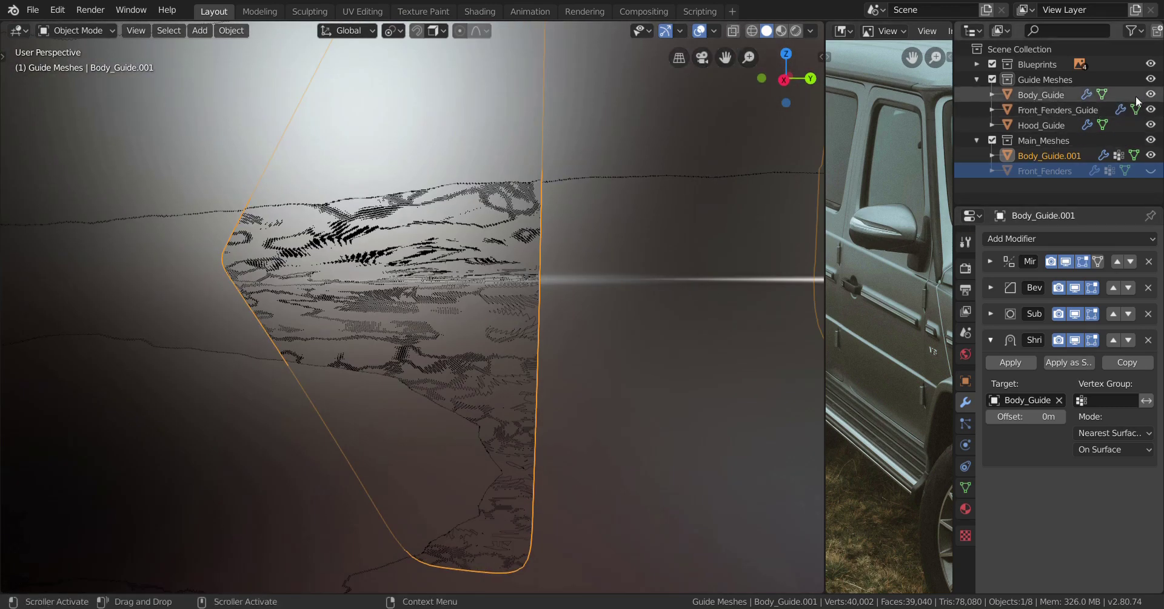
{"action": "left_click", "coordinate": [1151, 80]}
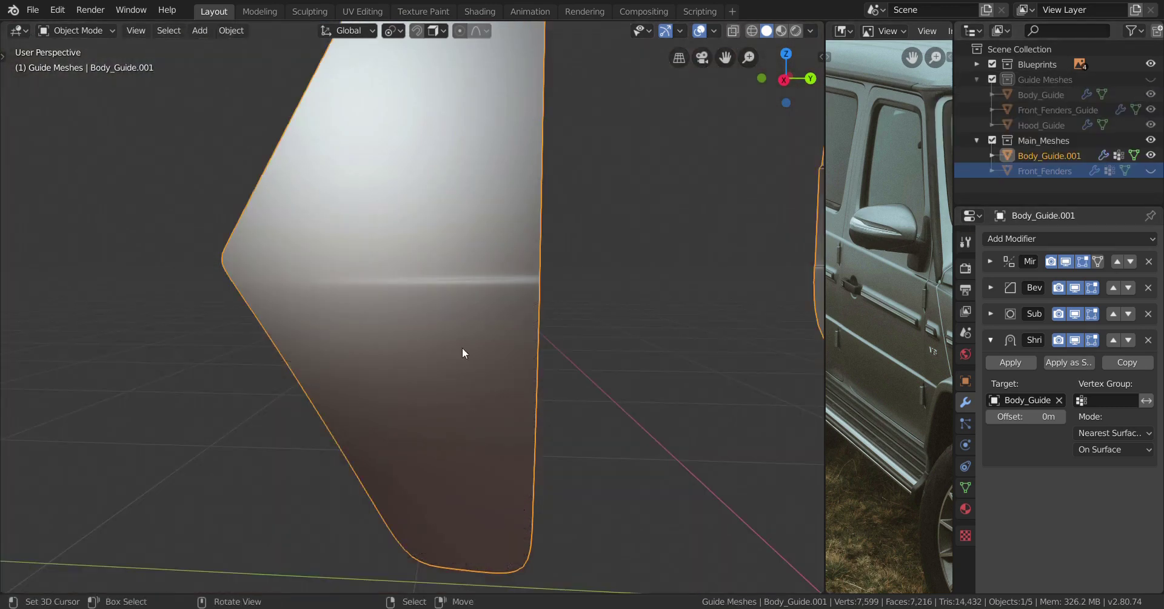
{"action": "middle_click_drag", "start_coordinate": [457, 341], "coordinate": [485, 366]}
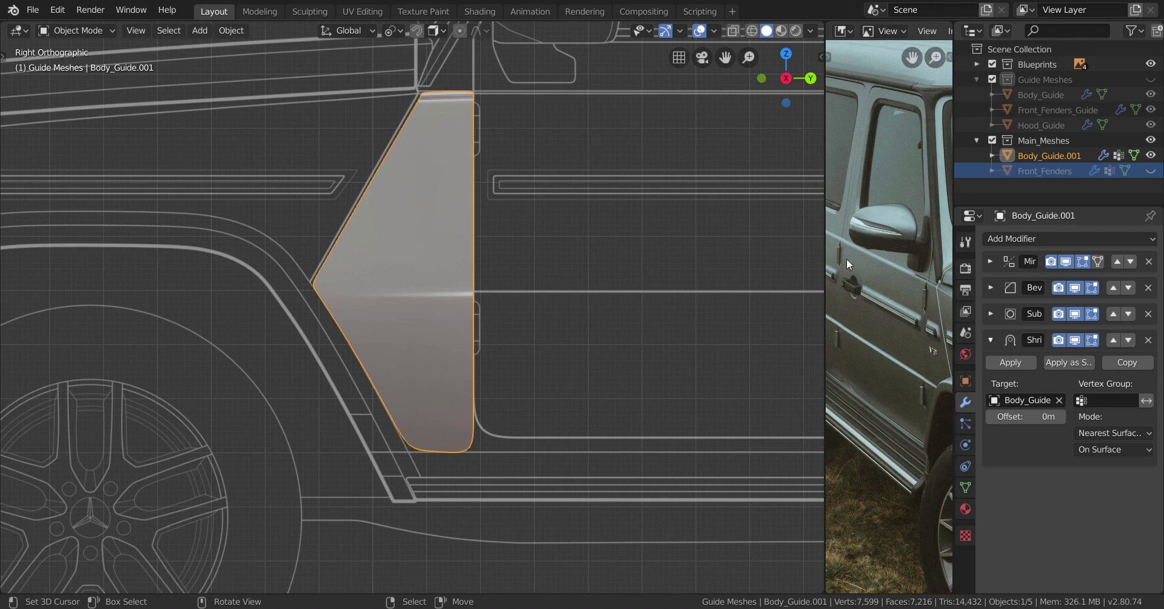
Show the Guide Meshes collection with Front_Fenders_Guide and Hood_Guide hidden, so that only Body_Guide is displayed behind the panel
{"action": "left_click", "coordinate": [1149, 81]}
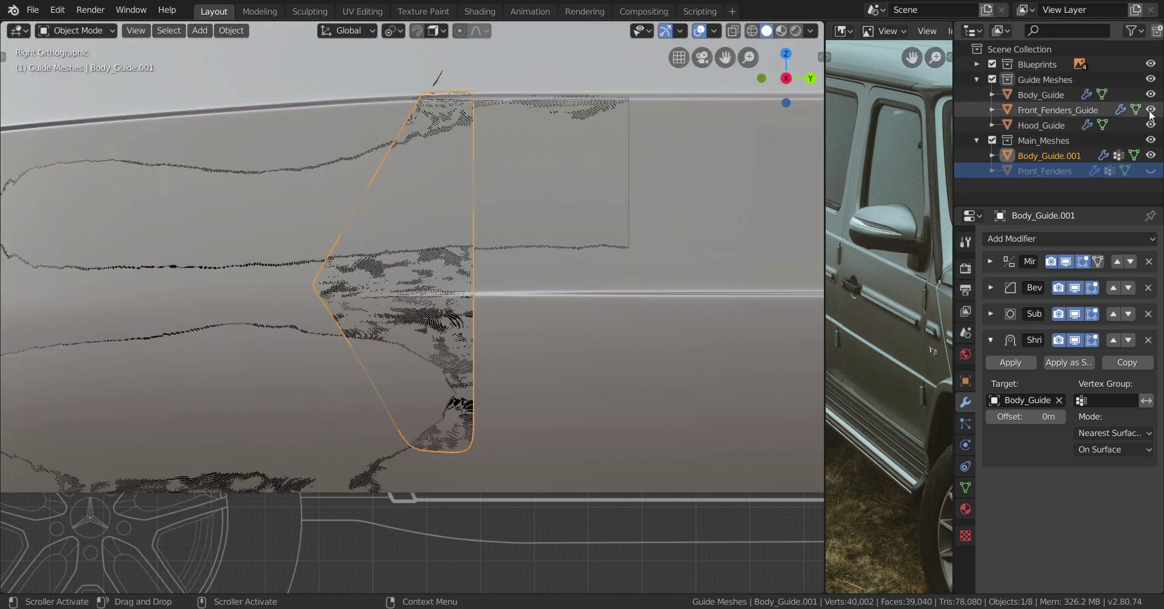
{"action": "left_click", "coordinate": [1151, 110]}
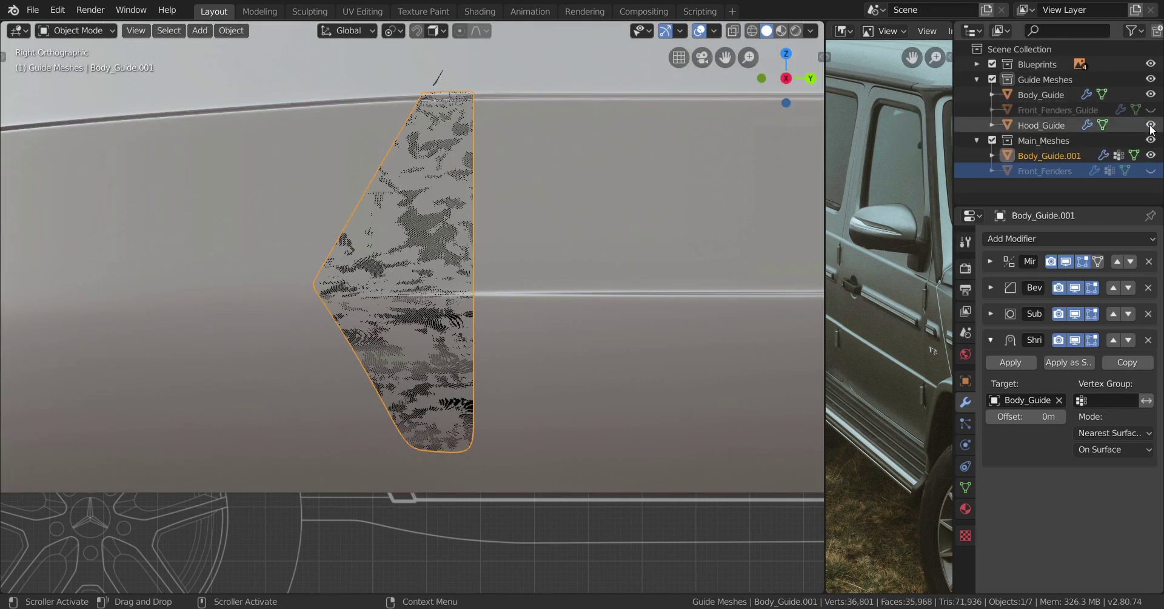
{"action": "left_click", "coordinate": [1151, 124]}
{"action": "scroll", "coordinate": [551, 301], "scroll_direction": "down", "scroll_amount": 4}
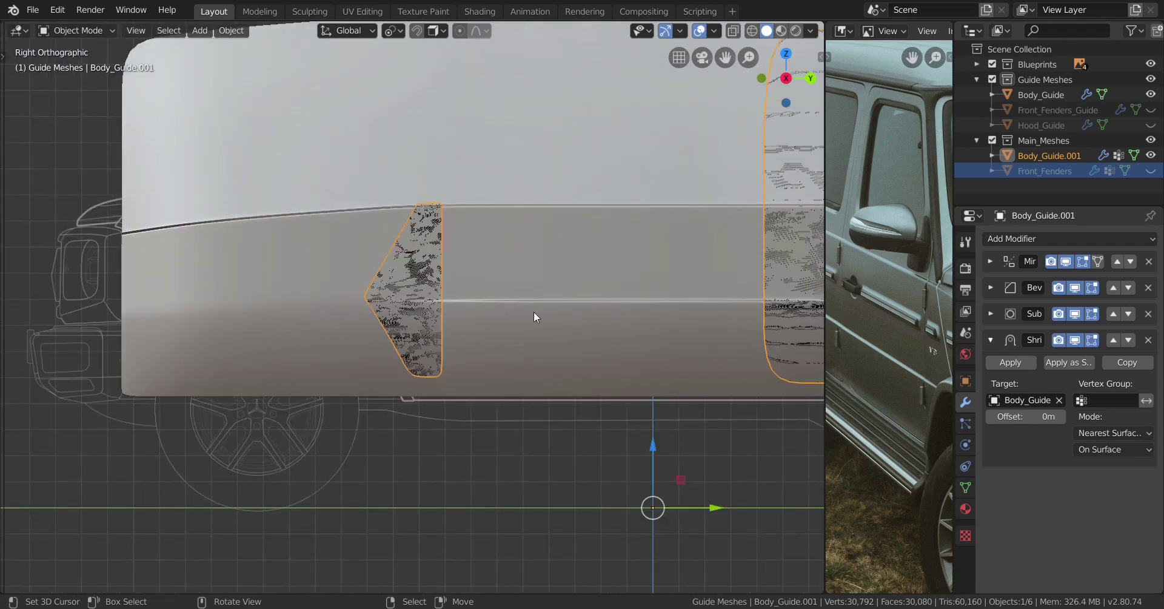
{"action": "scroll", "coordinate": [453, 322], "scroll_direction": "up", "scroll_amount": 4}
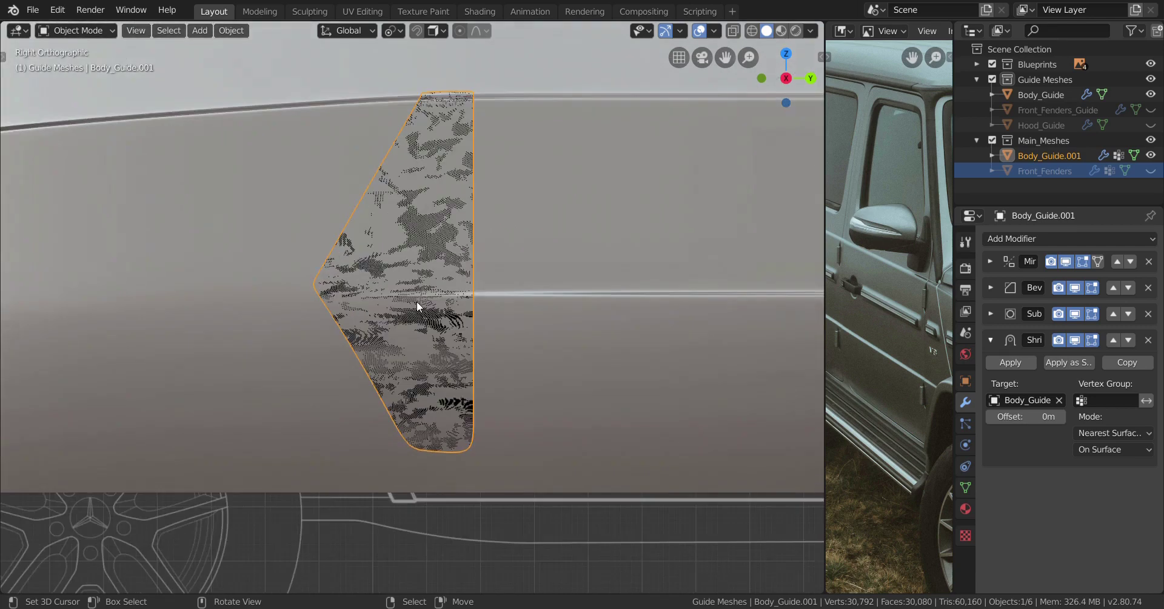
In edit mode, deselect the front body panel's vertices along its upper edge and keep the rest of the mesh selected
{"action": "key", "text": "Tab"}
{"action": "middle_click_drag", "start_coordinate": [516, 249], "coordinate": [493, 290], "text": "shift"}
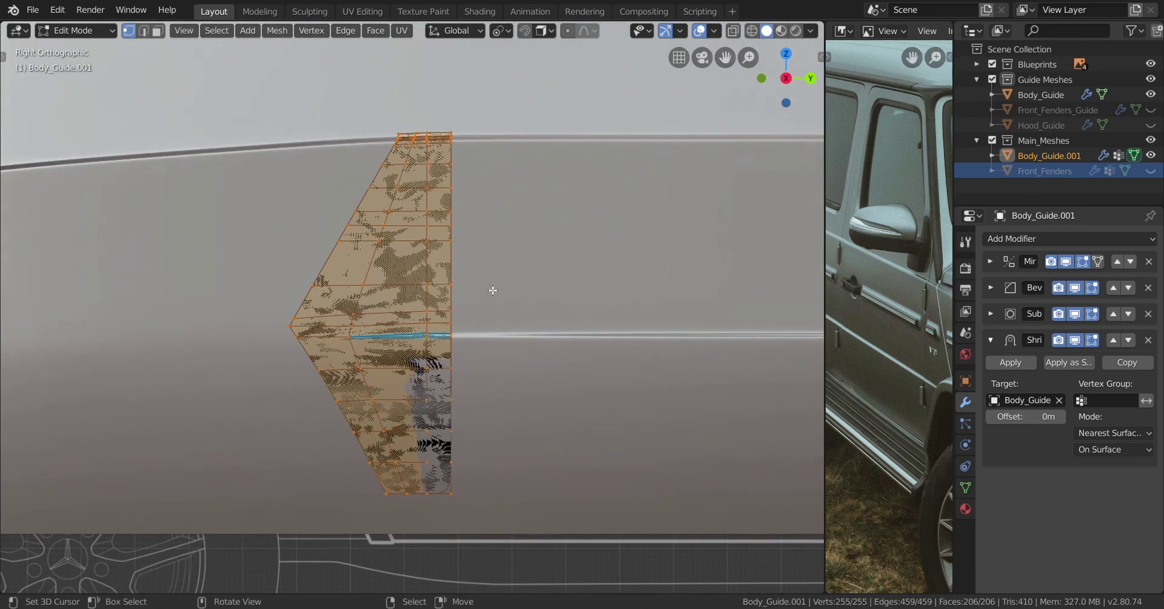
{"action": "key", "text": "shift+z"}
{"action": "key", "text": "b"}
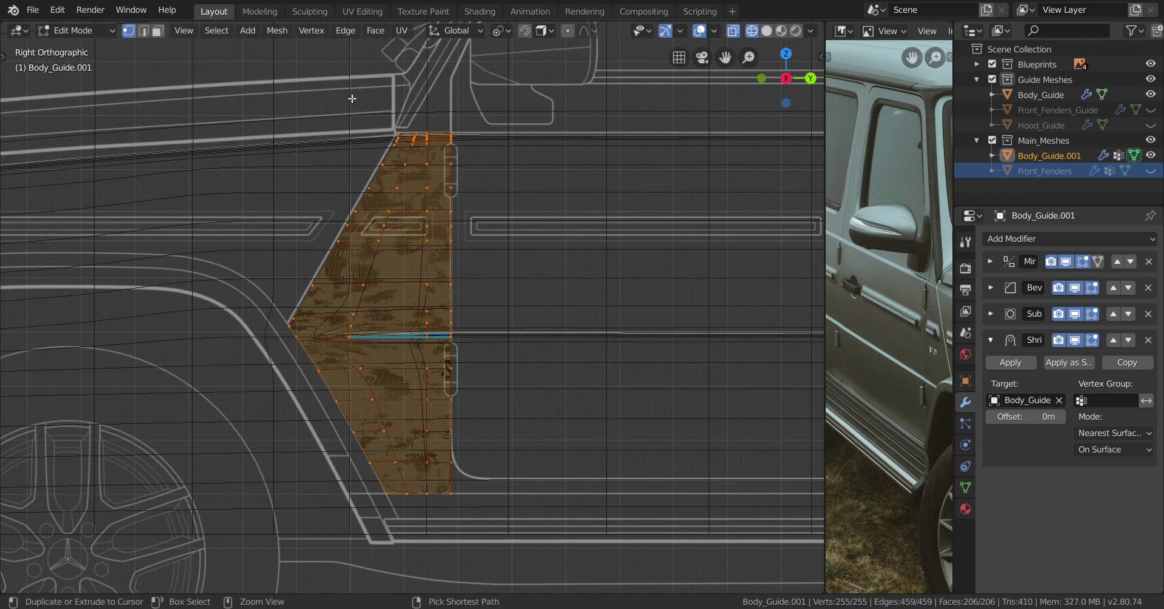
{"action": "mouse_move", "coordinate": [347, 93]}
{"action": "left_mouse_down"}
{"action": "mouse_move", "coordinate": [493, 150]}
{"action": "mouse_move", "coordinate": [575, 156]}
{"action": "left_mouse_up"}
{"action": "key", "text": "shift+z"}
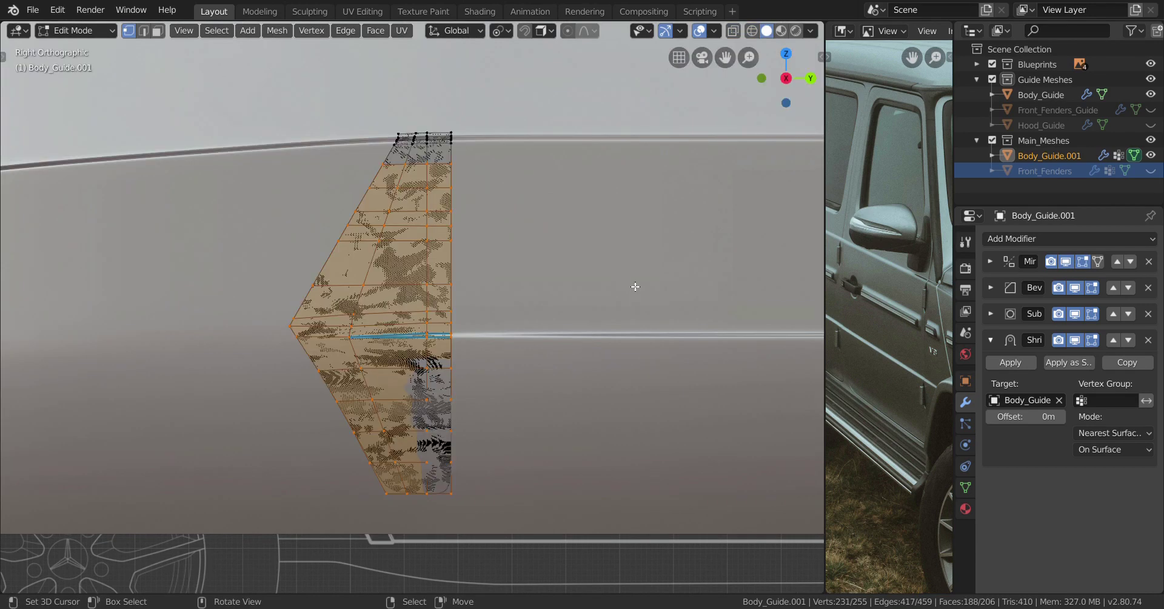
Project the selected vertices onto the Body_Guide surface using face snapping with Project Individual Elements, and set snapping back to Increment
{"action": "scroll", "coordinate": [479, 286], "scroll_direction": "down", "scroll_amount": 1}
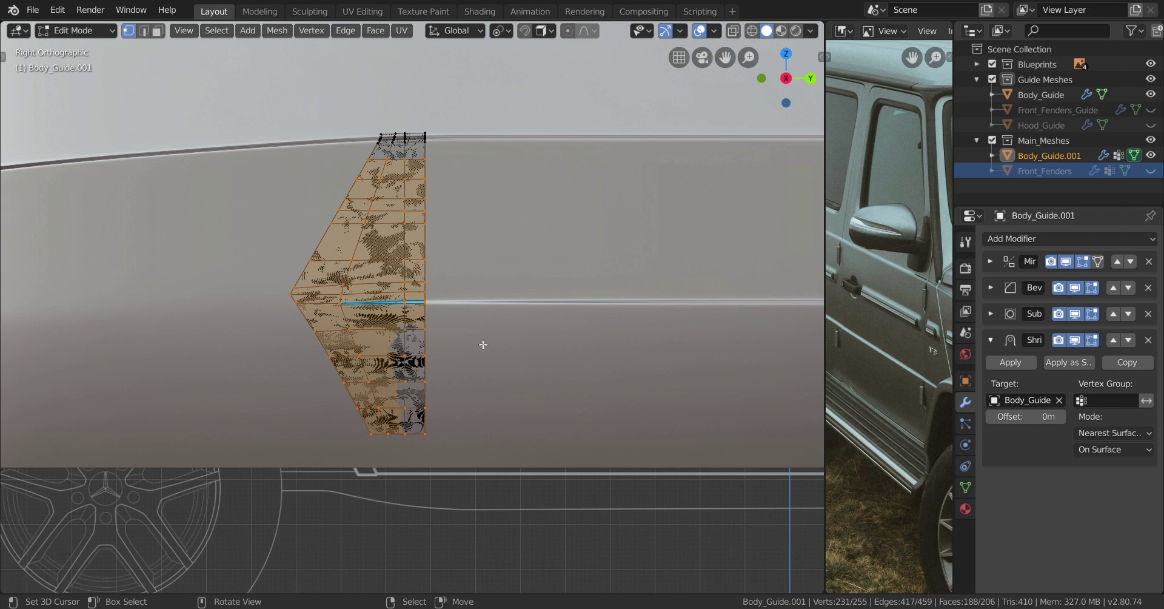
{"action": "left_click", "coordinate": [543, 31]}
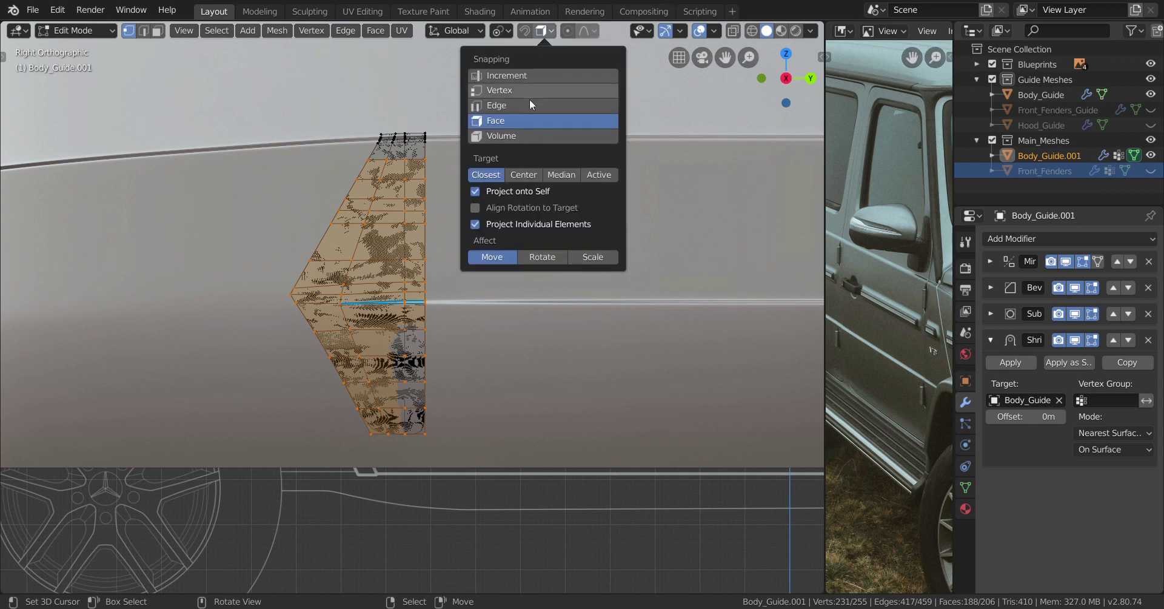
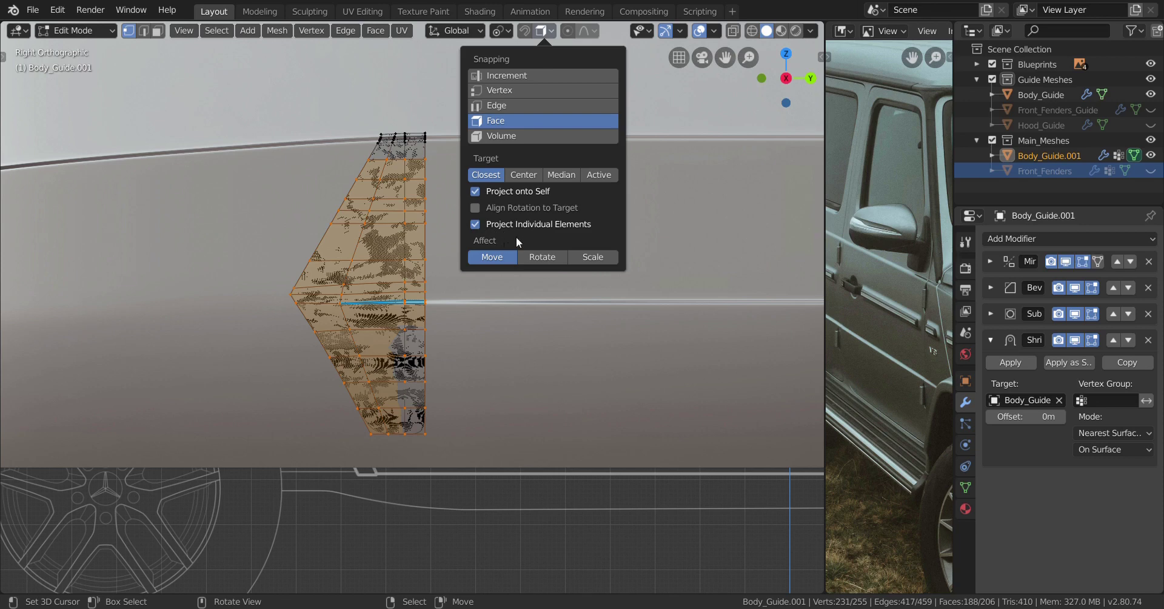
{"action": "key", "text": "g"}
{"action": "left_click", "coordinate": [576, 276]}
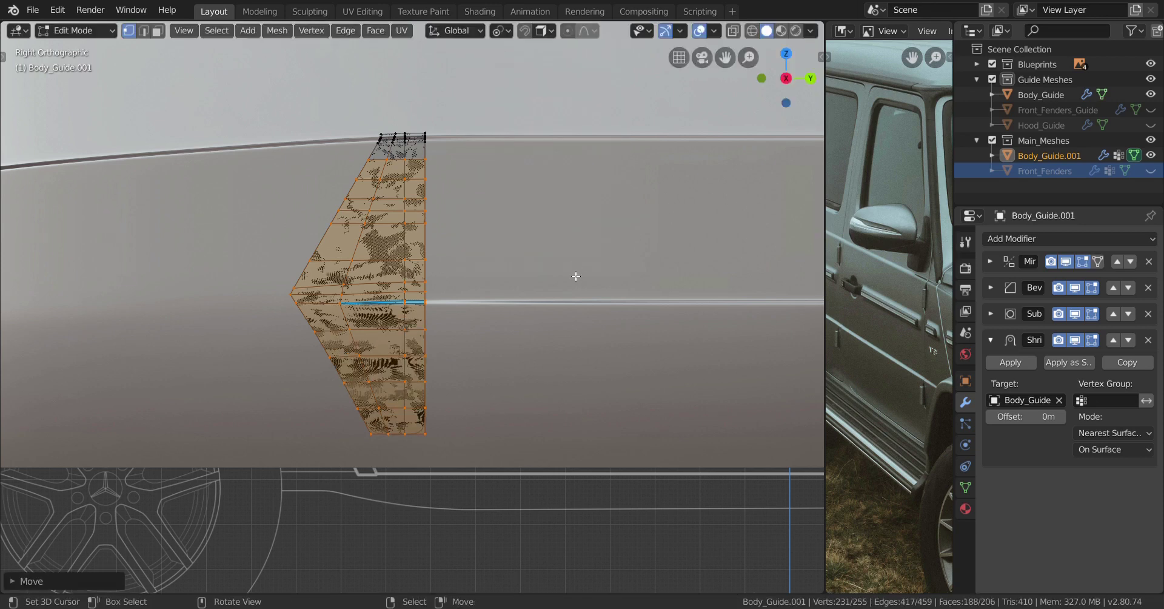
{"action": "left_click", "coordinate": [555, 32]}
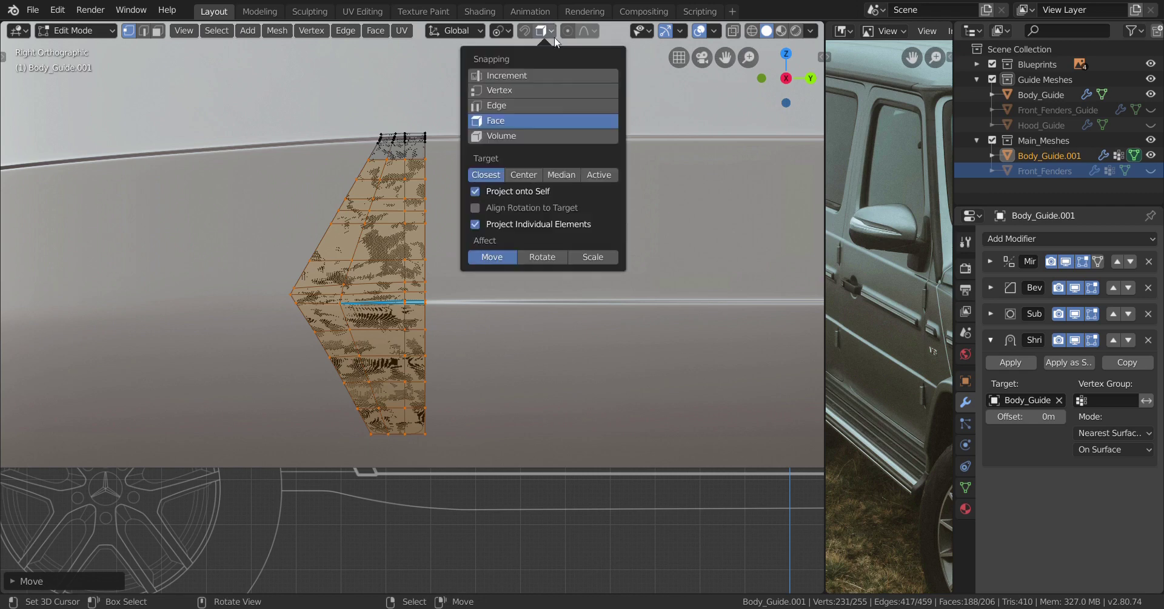
{"action": "left_click", "coordinate": [537, 76]}
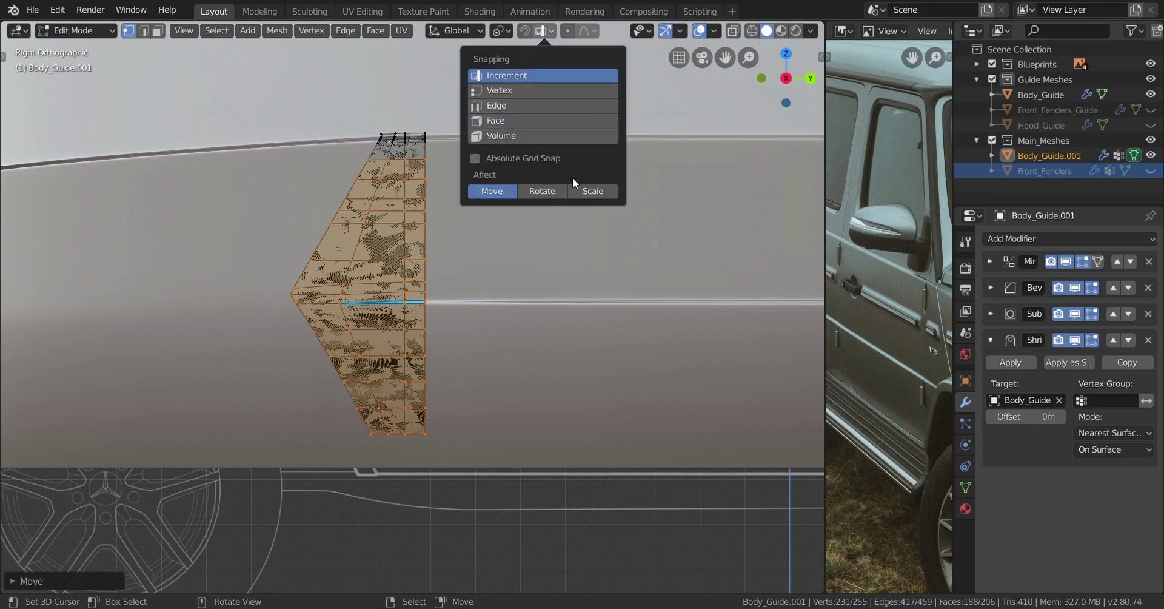
Hide the Guide Meshes collection and inspect the front body panel's surface in object mode from an angle
{"action": "middle_click_drag", "start_coordinate": [637, 330], "coordinate": [485, 303]}
{"action": "key", "text": "Tab"}
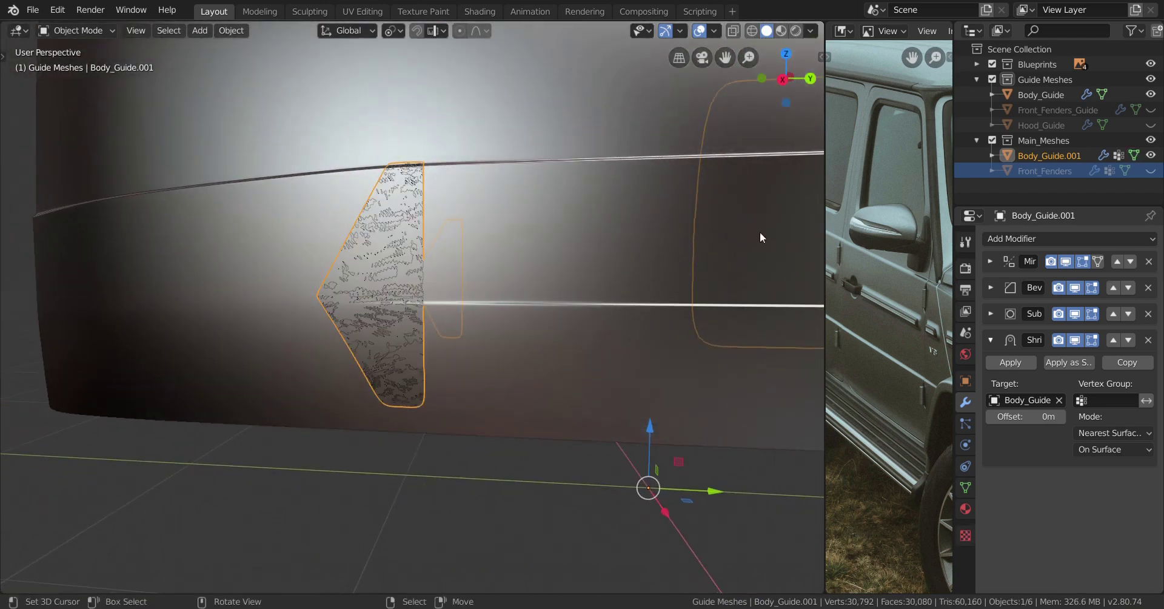
{"action": "left_click", "coordinate": [1151, 80]}
{"action": "middle_click_drag", "start_coordinate": [402, 279], "coordinate": [459, 278]}
{"action": "scroll", "coordinate": [429, 276], "scroll_direction": "up", "scroll_amount": 3}
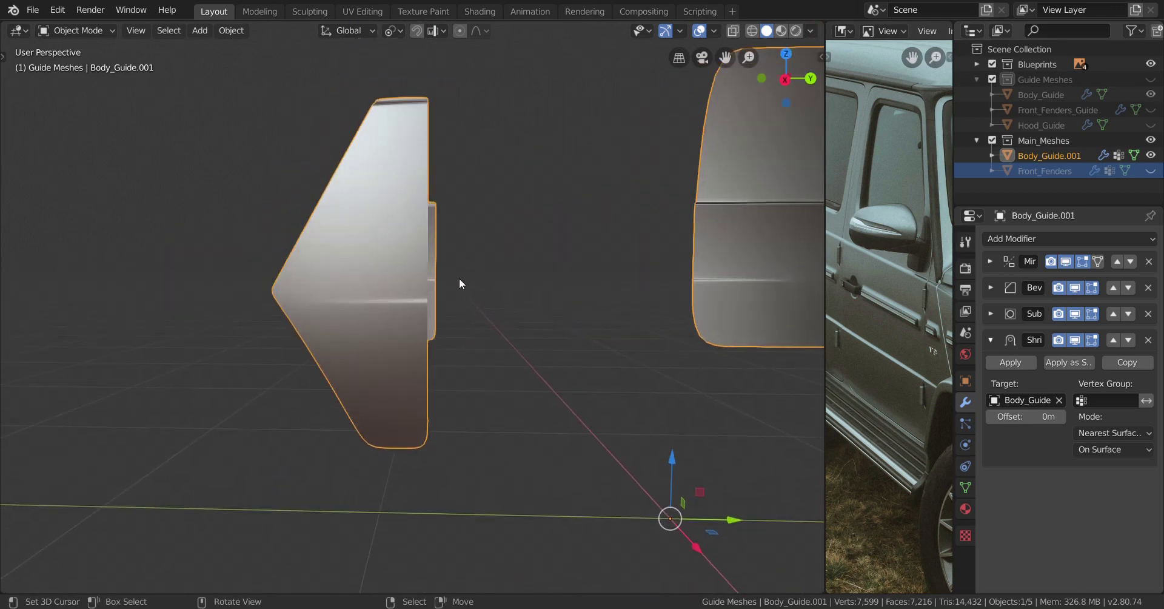
In the right side view, slide the panel's second-lowest rear-edge vertex outward onto the front door's lower corner curve on the blueprint
{"action": "key", "text": "KP_3"}
{"action": "key", "text": "Tab"}
{"action": "scroll", "coordinate": [460, 278], "scroll_direction": "down", "scroll_amount": 3}
{"action": "scroll", "coordinate": [457, 253], "scroll_direction": "up", "scroll_amount": 5}
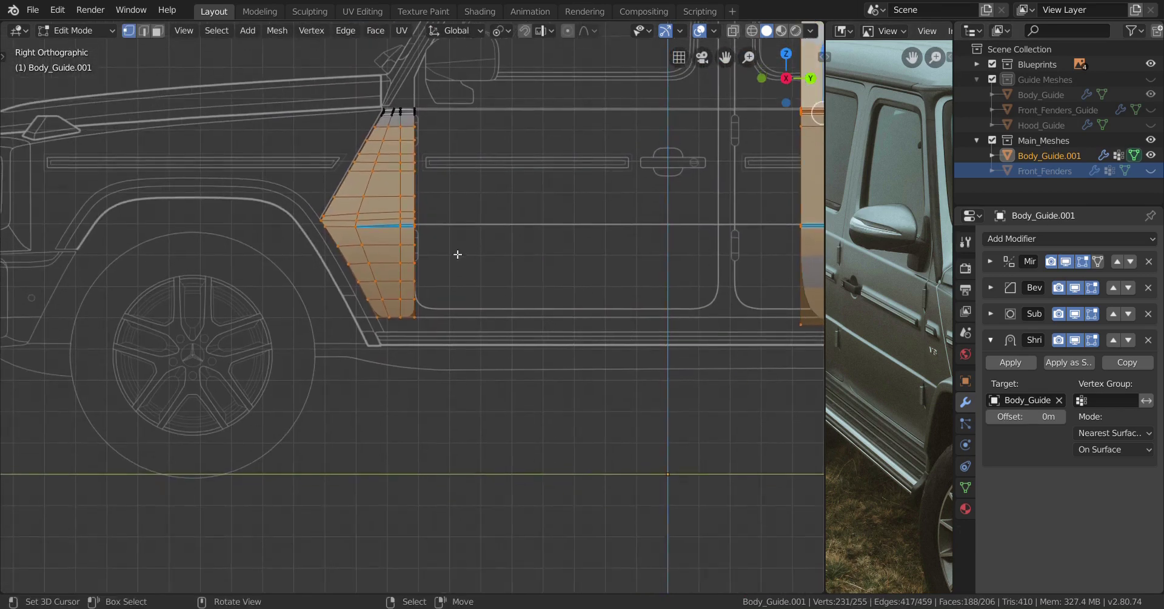
{"action": "middle_click_drag", "start_coordinate": [457, 257], "coordinate": [424, 261], "text": "shift"}
{"action": "scroll", "coordinate": [424, 260], "scroll_direction": "up", "scroll_amount": 3}
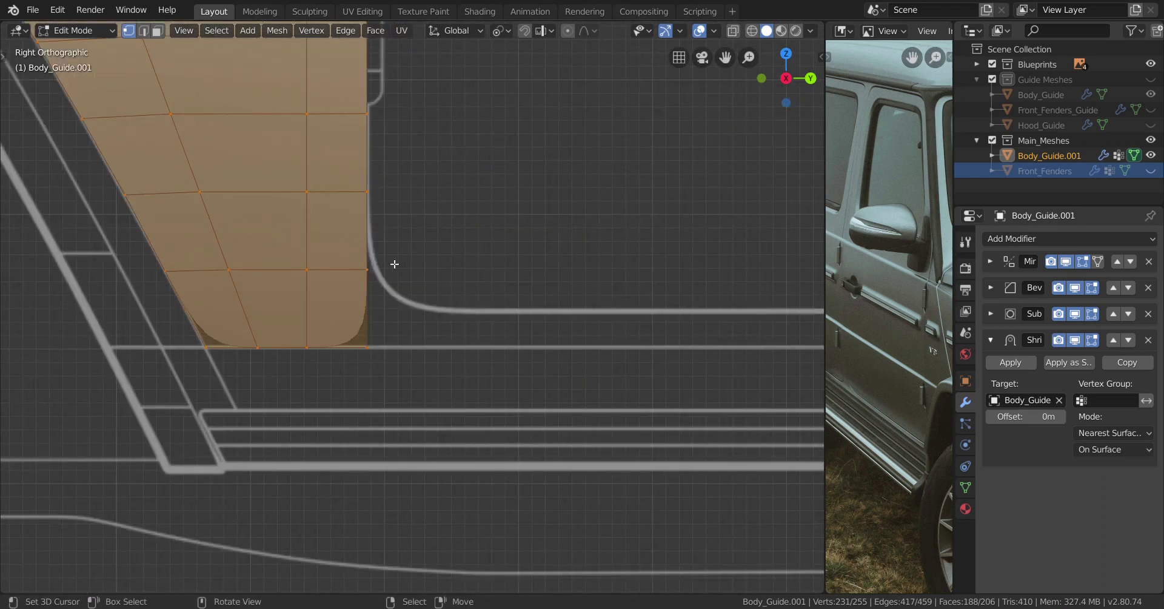
{"action": "left_click", "coordinate": [367, 269]}
{"action": "scroll", "coordinate": [480, 275], "scroll_direction": "up", "scroll_amount": 1}
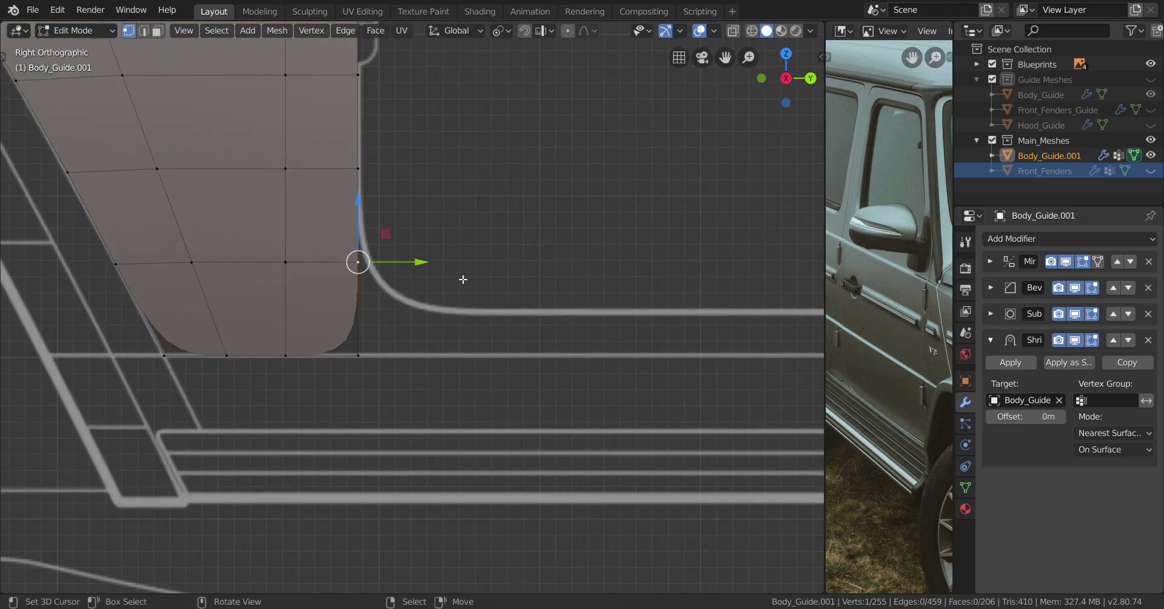
{"action": "key", "text": "shift+v"}
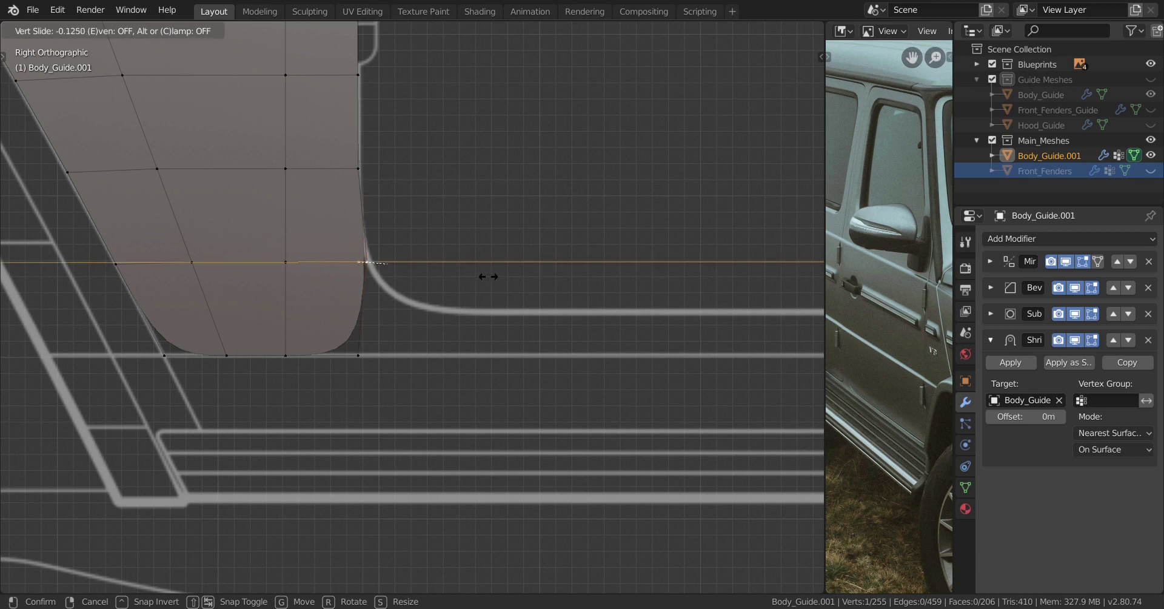
{"action": "left_click", "coordinate": [488, 276]}
Extrude the vertex twice along the blueprint curve around the front door's lower front corner
{"action": "middle_click_drag", "start_coordinate": [435, 293], "coordinate": [391, 296], "text": "shift"}
{"action": "key", "text": "e"}
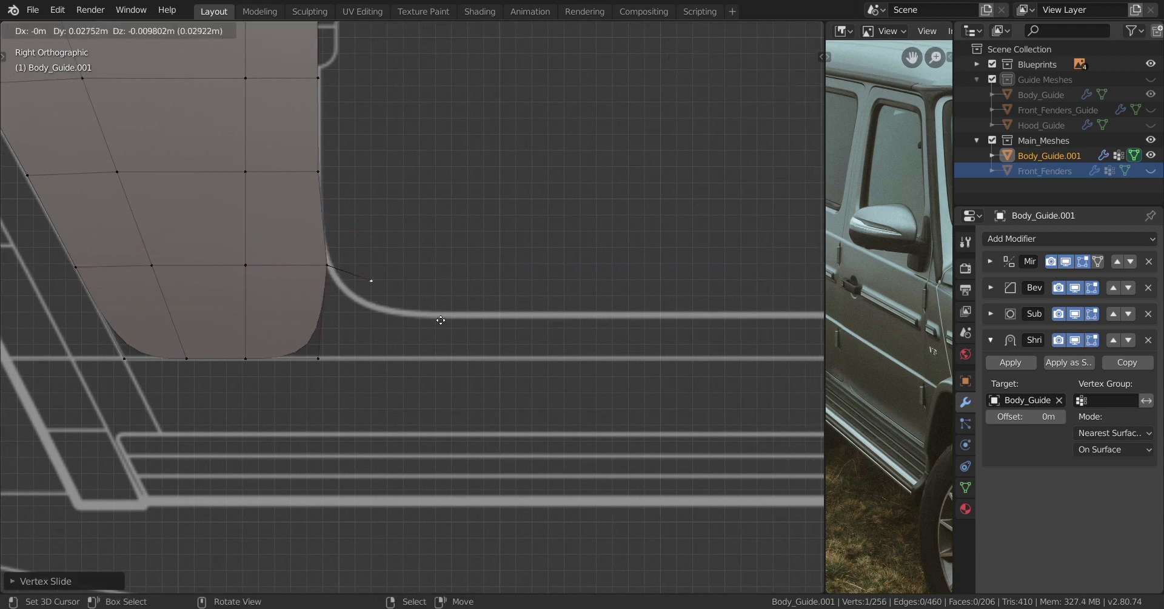
{"action": "left_click", "coordinate": [428, 411]}
{"action": "key", "text": "e"}
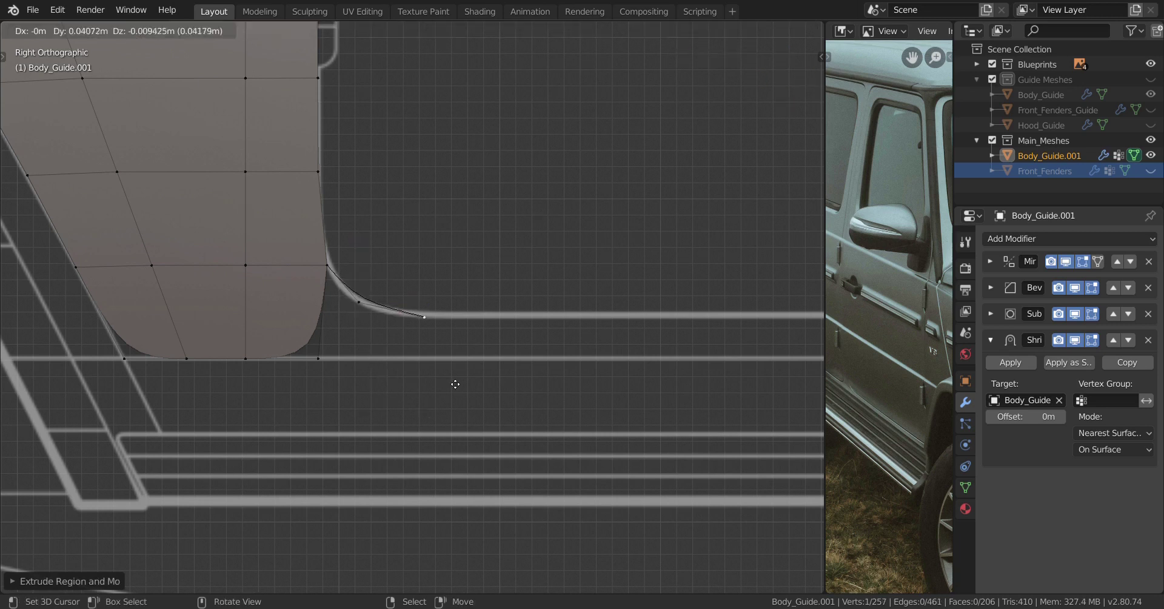
{"action": "left_click", "coordinate": [300, 349]}
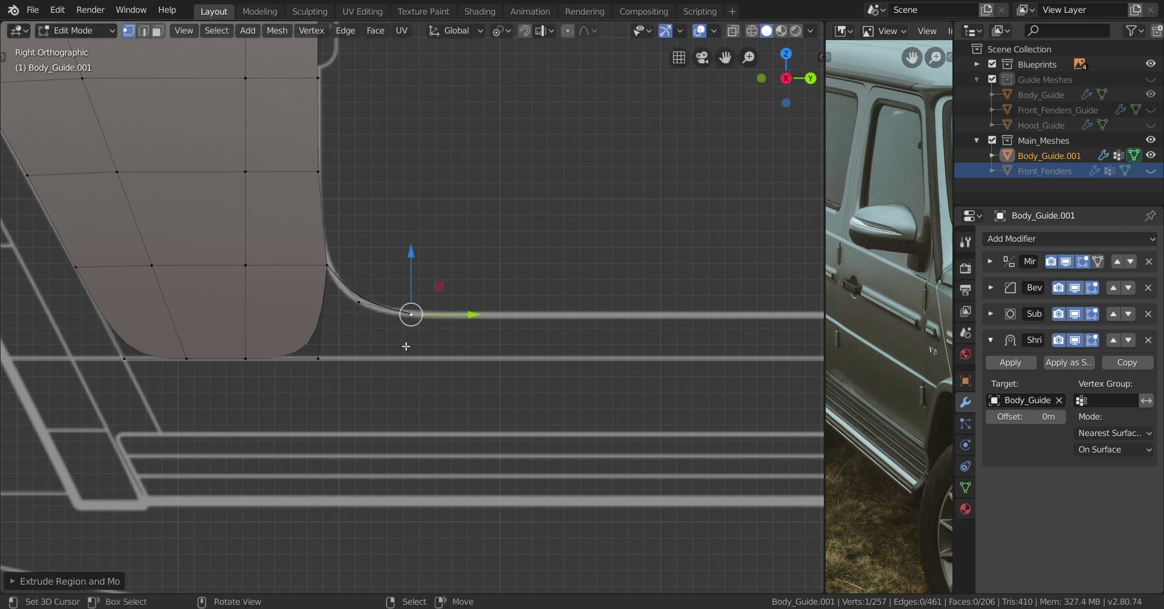
Extrude another vertex about 0.05 m onto the door's straight bottom line and adjust its position along the line and in height
{"action": "middle_click_drag", "start_coordinate": [434, 342], "coordinate": [348, 351], "text": "shift"}
{"action": "key", "text": "e"}
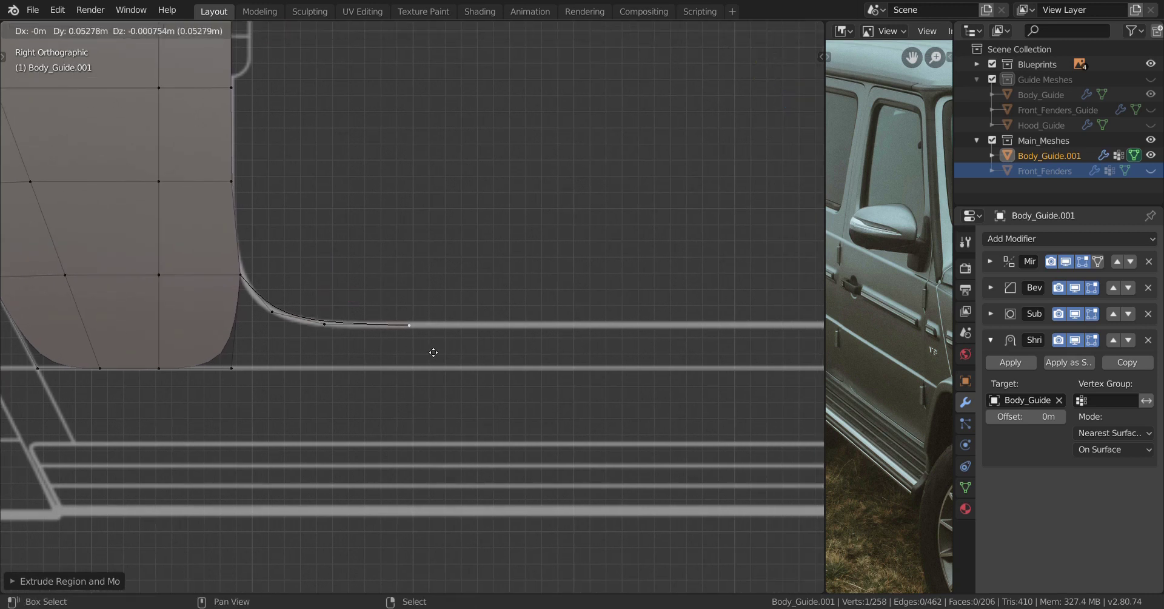
{"action": "left_click", "coordinate": [440, 351]}
{"action": "middle_click_drag", "start_coordinate": [439, 351], "coordinate": [387, 353], "text": "shift"}
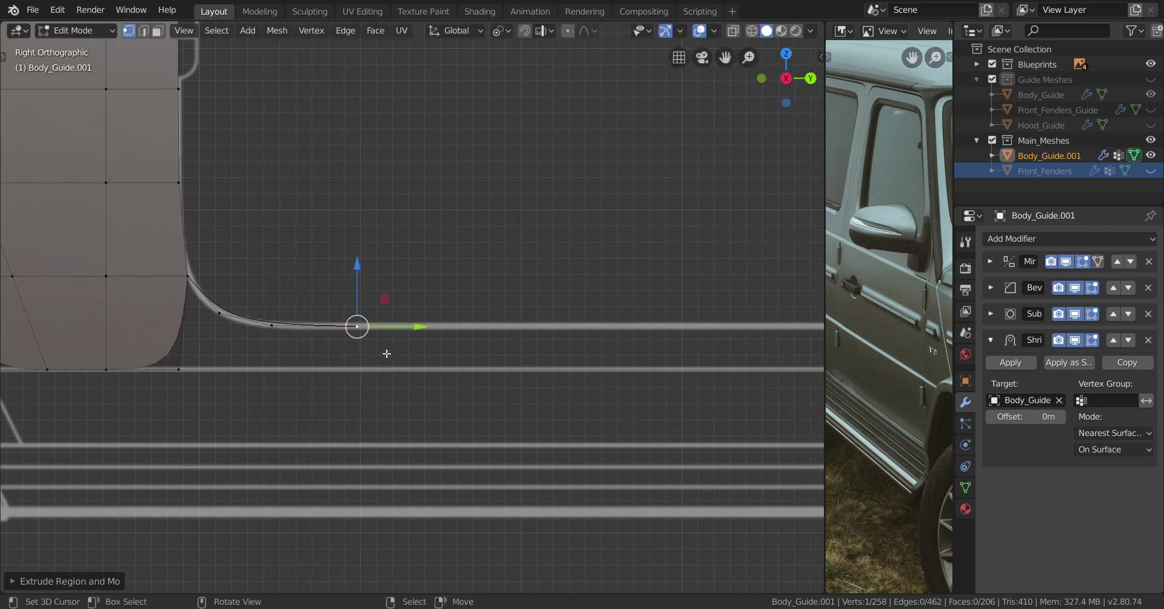
{"action": "mouse_move", "coordinate": [419, 333]}
{"action": "left_mouse_down"}
{"action": "mouse_move", "coordinate": [315, 333]}
{"action": "mouse_move", "coordinate": [406, 333]}
{"action": "left_mouse_up"}
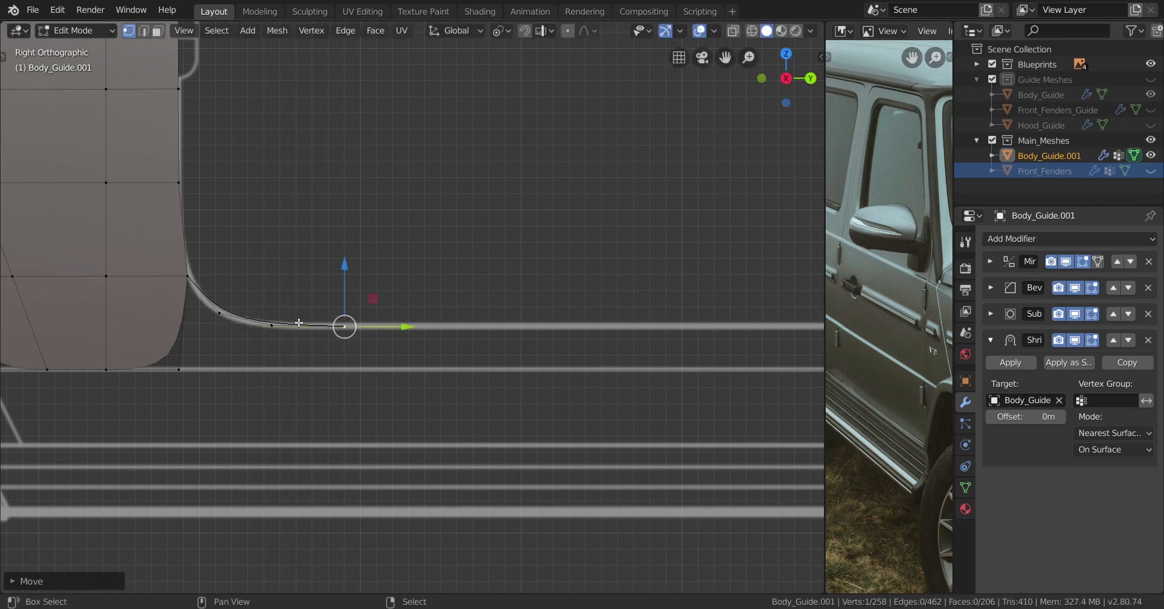
{"action": "left_click_drag", "start_coordinate": [349, 291], "coordinate": [342, 303]}
Extrude the end vertex about 0.775 m along Y to the start of the door's lower rear corner and align it with the blueprint line
{"action": "middle_click_drag", "start_coordinate": [343, 306], "coordinate": [212, 309], "text": "shift"}
{"action": "scroll", "coordinate": [223, 319], "scroll_direction": "down", "scroll_amount": 5}
{"action": "scroll", "coordinate": [380, 306], "scroll_direction": "down", "scroll_amount": 2, "text": "ctrl"}
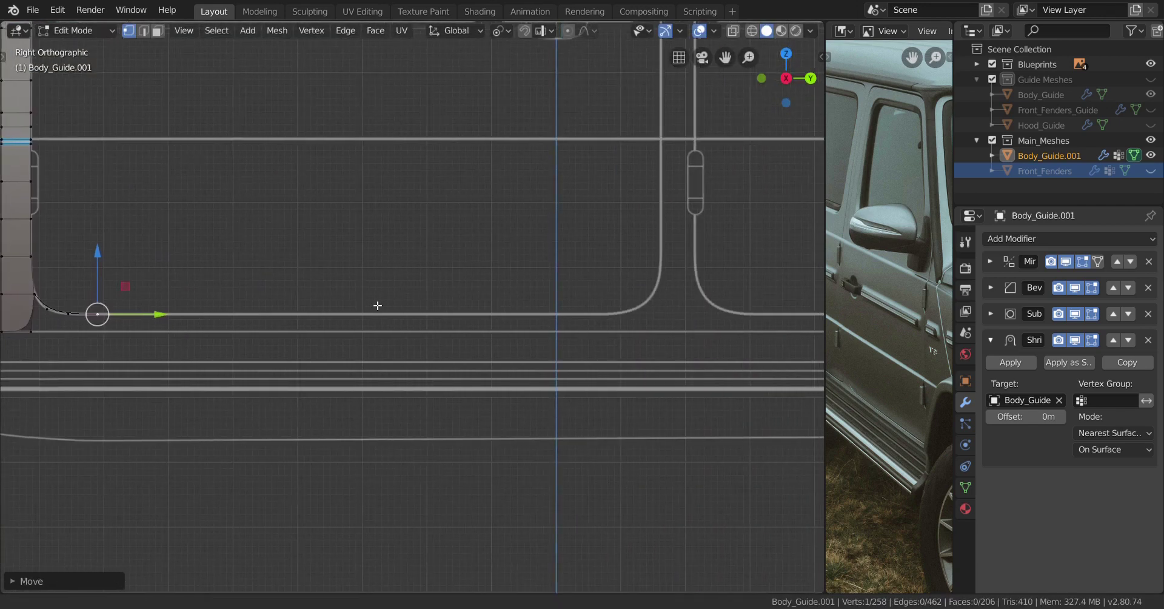
{"action": "scroll", "coordinate": [491, 311], "scroll_direction": "down", "scroll_amount": 3}
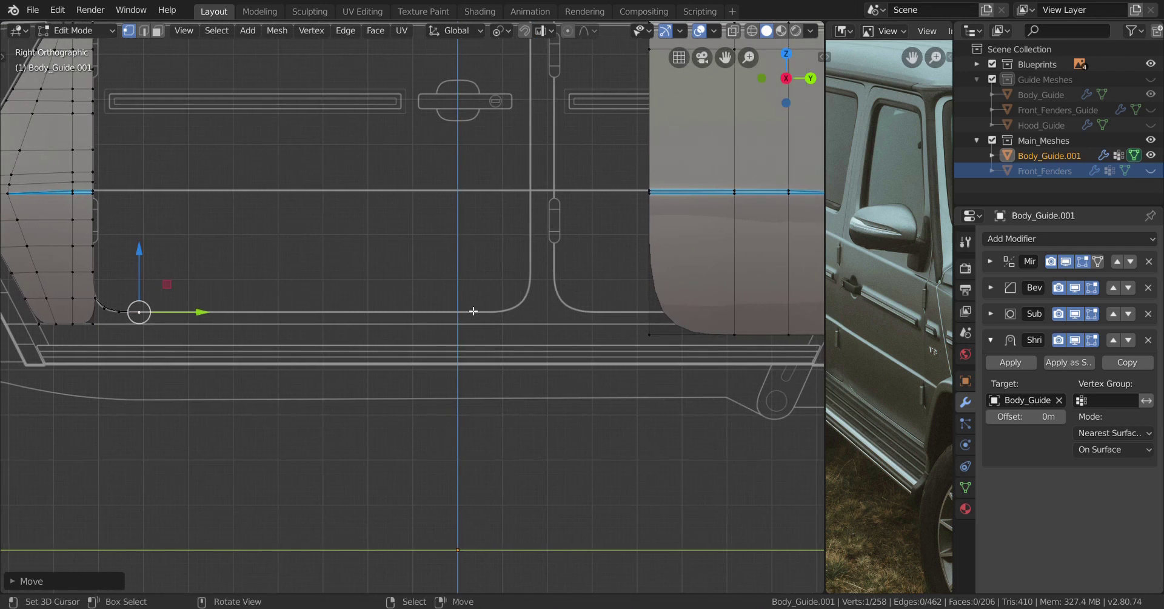
{"action": "middle_click_drag", "start_coordinate": [886, 322], "coordinate": [911, 314]}
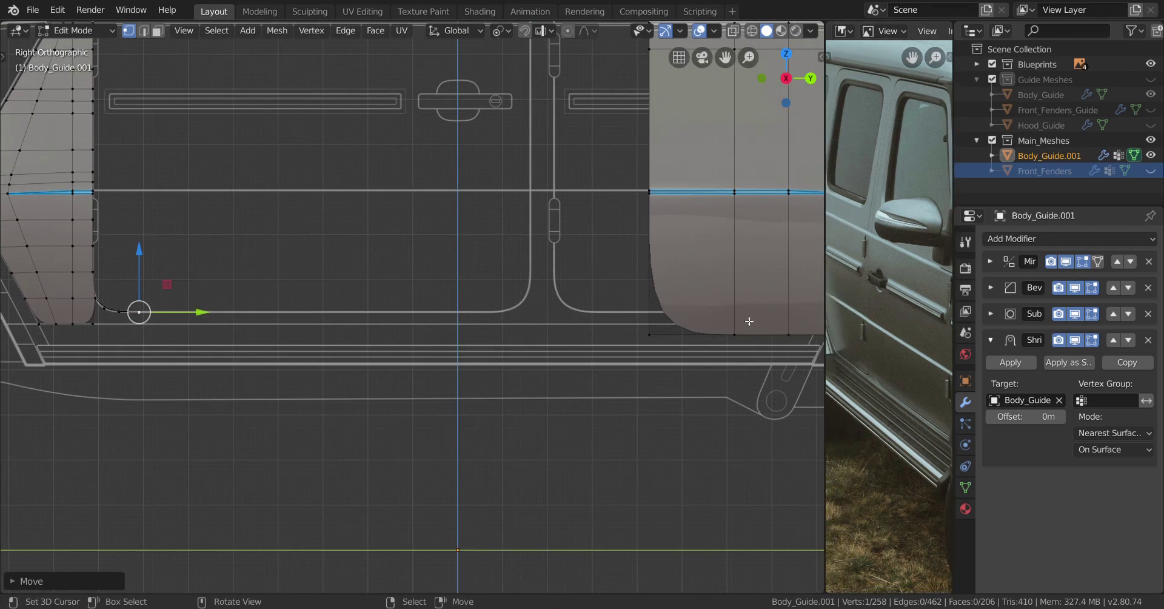
{"action": "key", "text": "e"}
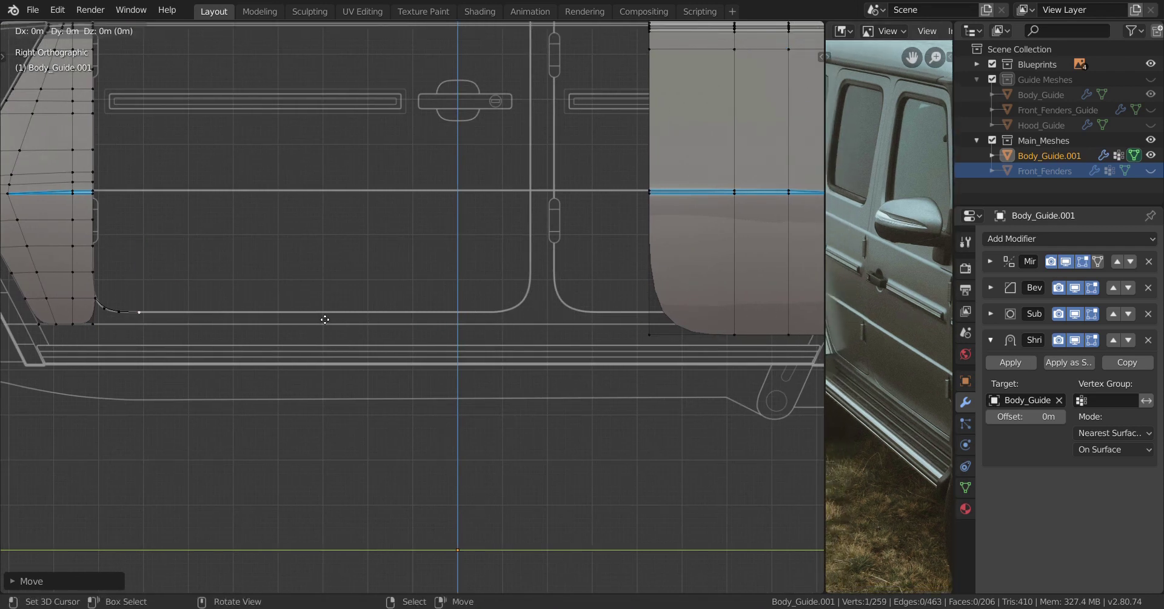
{"action": "key", "text": "y"}
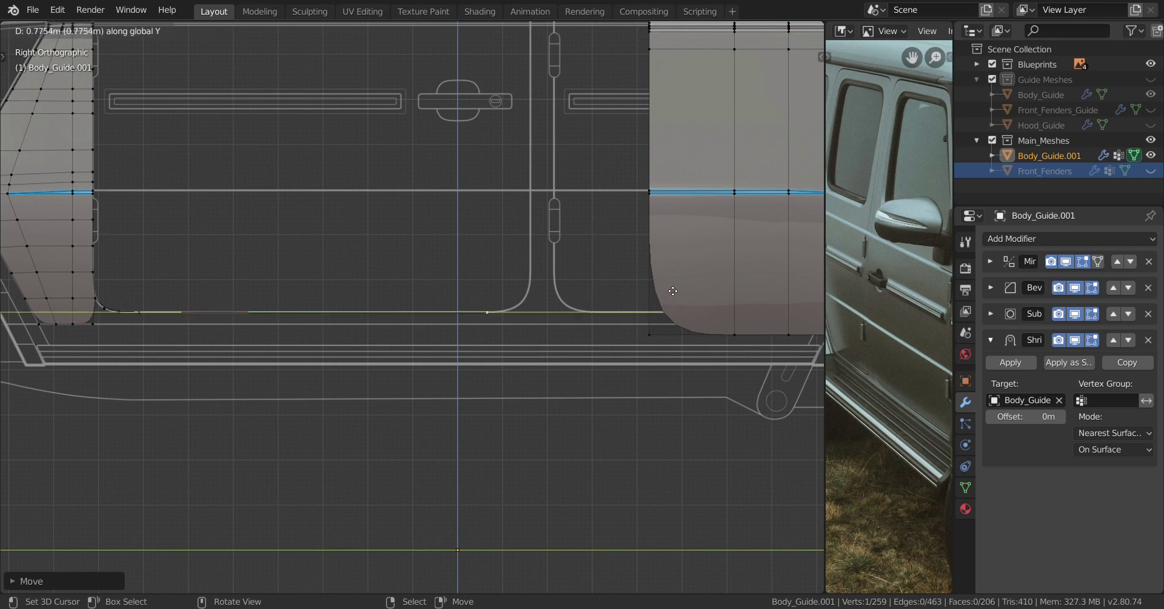
{"action": "left_click", "coordinate": [673, 291]}
{"action": "scroll", "coordinate": [546, 303], "scroll_direction": "up", "scroll_amount": 4}
{"action": "scroll", "coordinate": [402, 317], "scroll_direction": "up", "scroll_amount": 3}
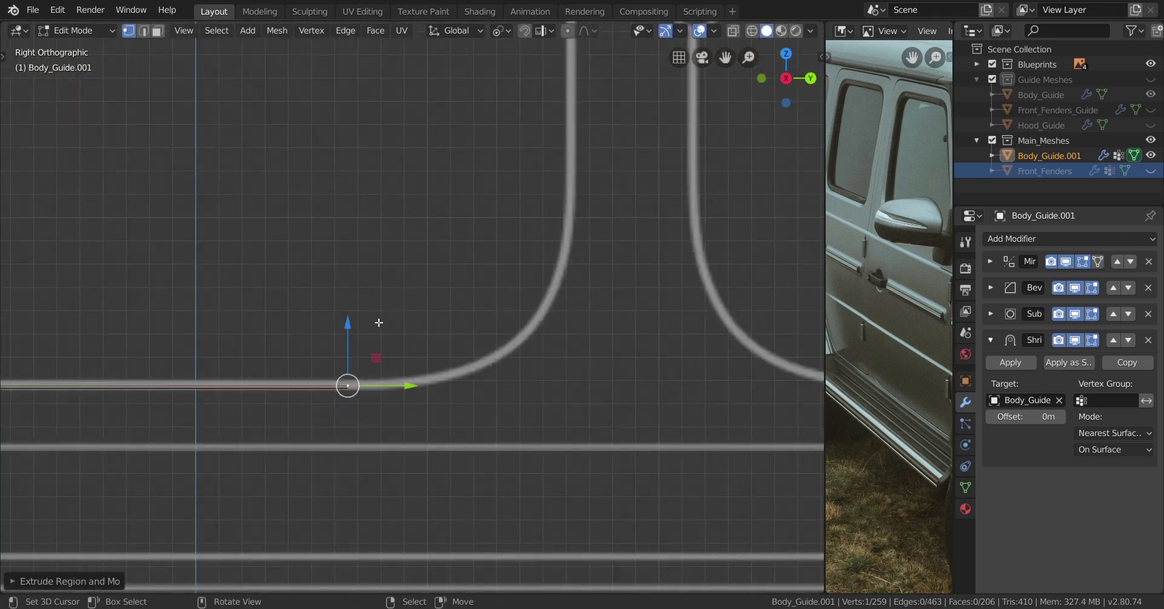
{"action": "key", "text": "g"}
{"action": "left_click", "coordinate": [351, 328]}
Adjust the height of the vertex at the front end of the long bottom edge along Z to match the blueprint line
{"action": "scroll", "coordinate": [350, 328], "scroll_direction": "down", "scroll_amount": 4}
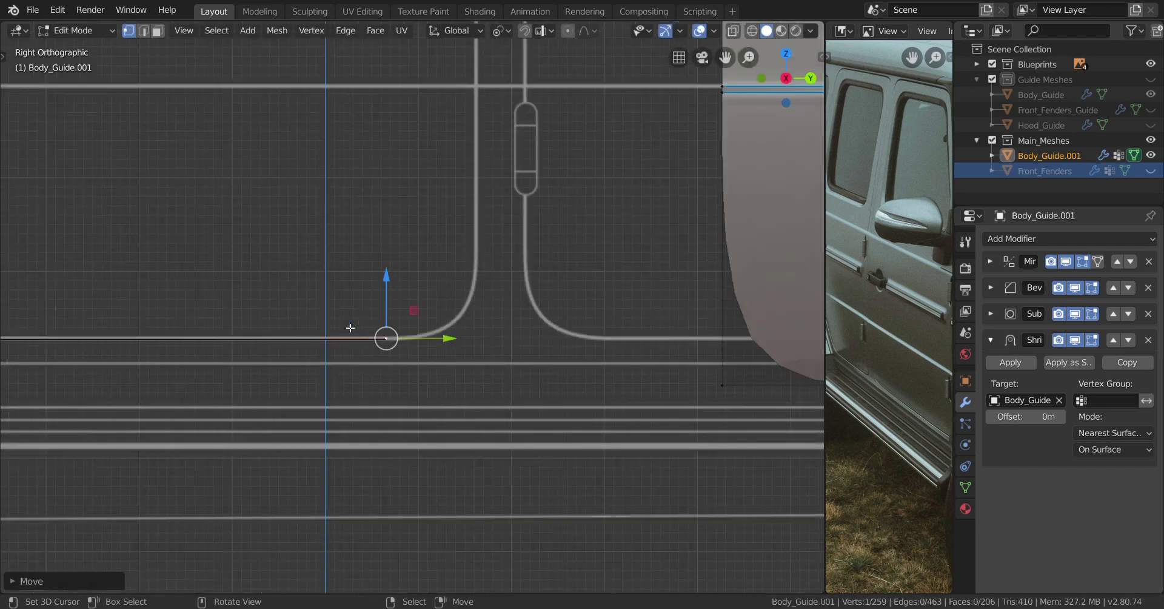
{"action": "scroll", "coordinate": [499, 296], "scroll_direction": "up", "scroll_amount": 4}
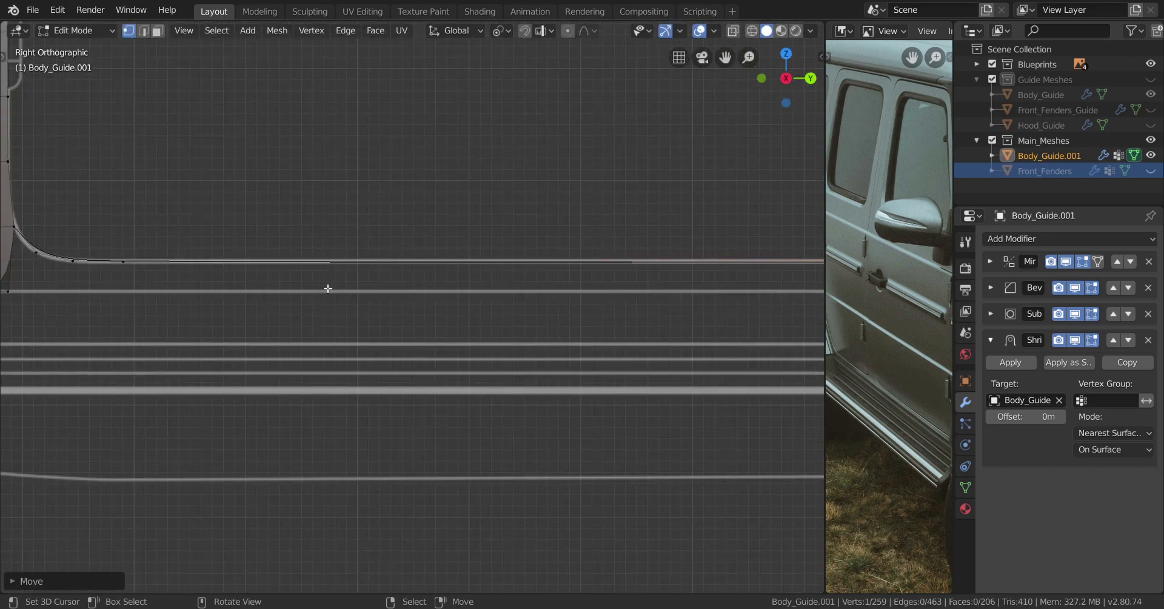
{"action": "scroll", "coordinate": [552, 333], "scroll_direction": "up", "scroll_amount": 5}
{"action": "left_click", "coordinate": [336, 338]}
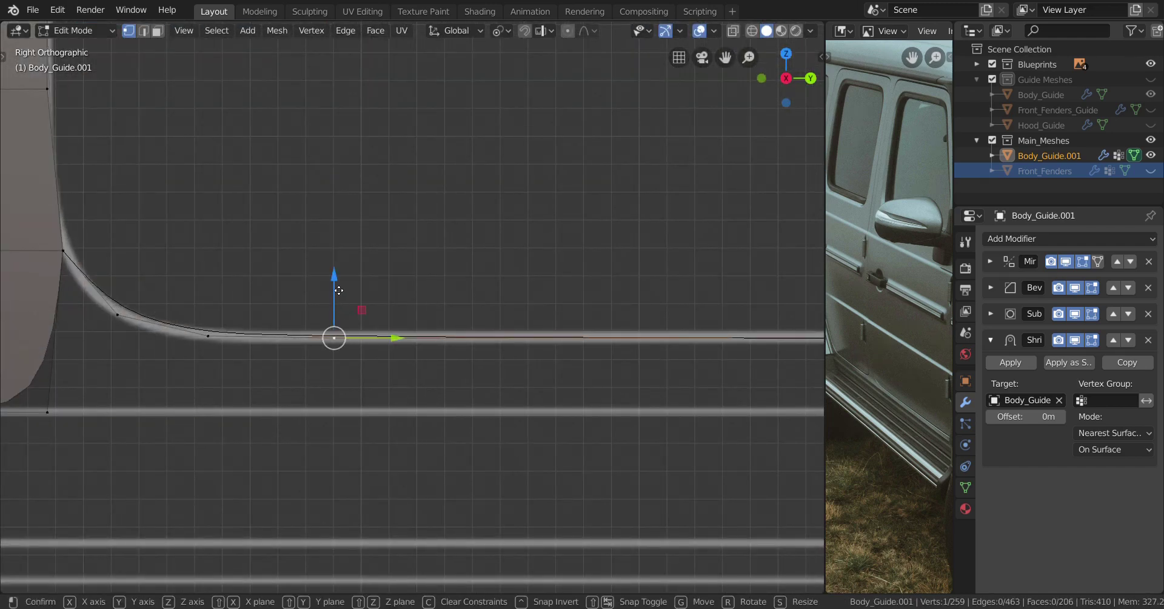
{"action": "key", "text": "g"}
{"action": "key", "text": "z"}
{"action": "left_click", "coordinate": [339, 290]}
{"action": "scroll", "coordinate": [502, 312], "scroll_direction": "down", "scroll_amount": 5}
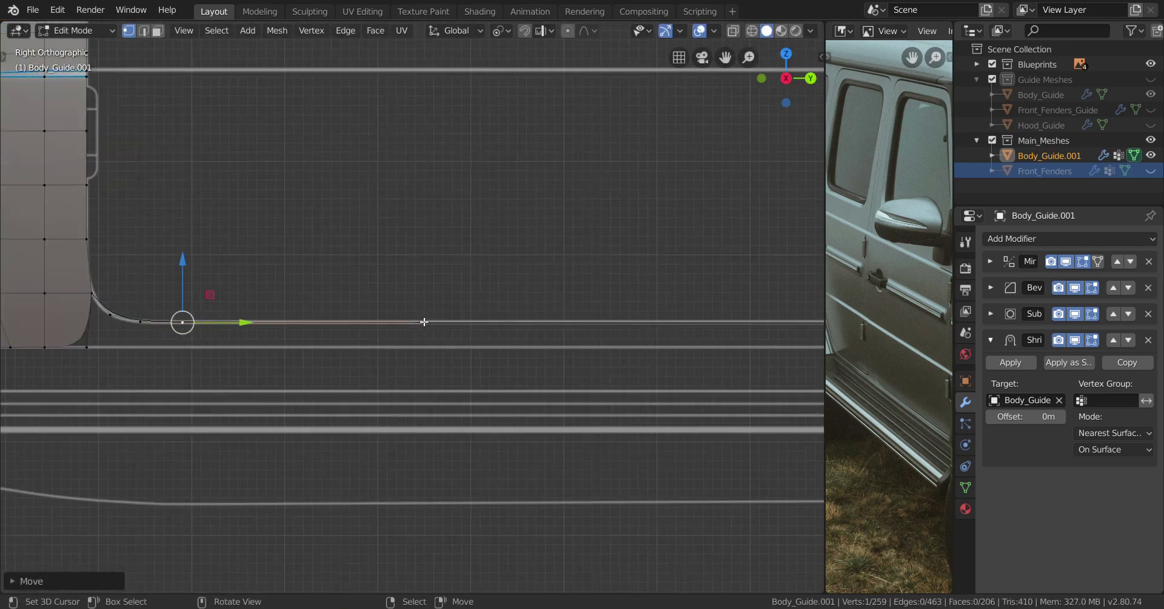
Add five evenly spaced loop cuts to the long edge along the front door's straight bottom line
{"action": "key", "text": "ctrl+r"}
{"action": "scroll", "coordinate": [507, 328], "scroll_direction": "up", "scroll_amount": 2}
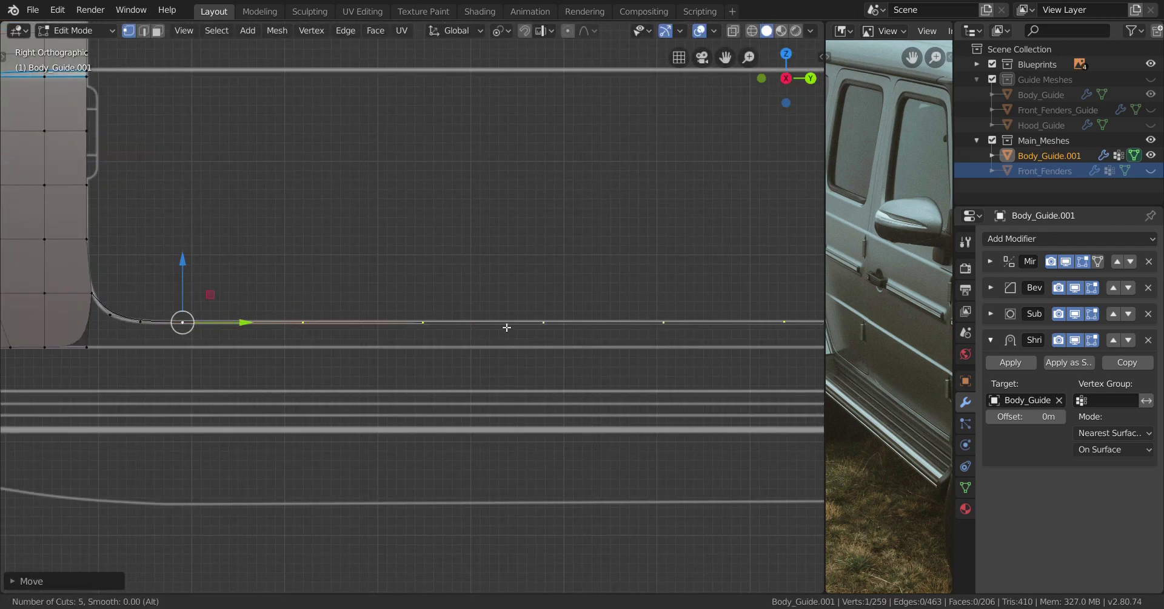
{"action": "left_click", "coordinate": [506, 328]}
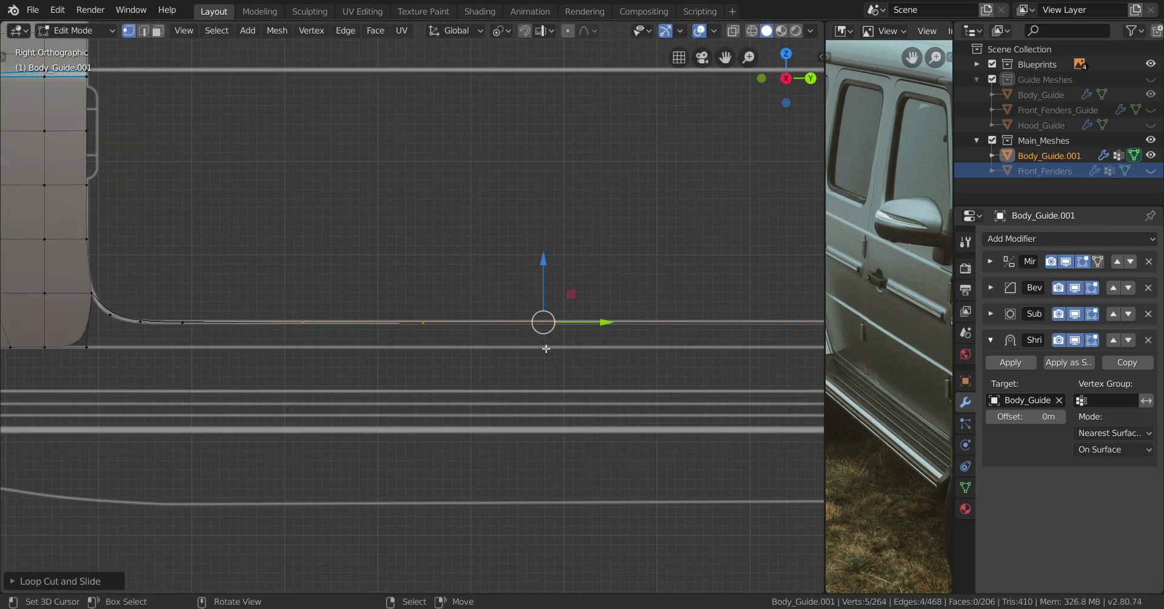
Adjust the height of the vertex at the rear end of the door's bottom edge along Z to match the blueprint line
{"action": "scroll", "coordinate": [389, 335], "scroll_direction": "down", "scroll_amount": 3}
{"action": "scroll", "coordinate": [269, 328], "scroll_direction": "up", "scroll_amount": 5}
{"action": "scroll", "coordinate": [385, 330], "scroll_direction": "up", "scroll_amount": 3}
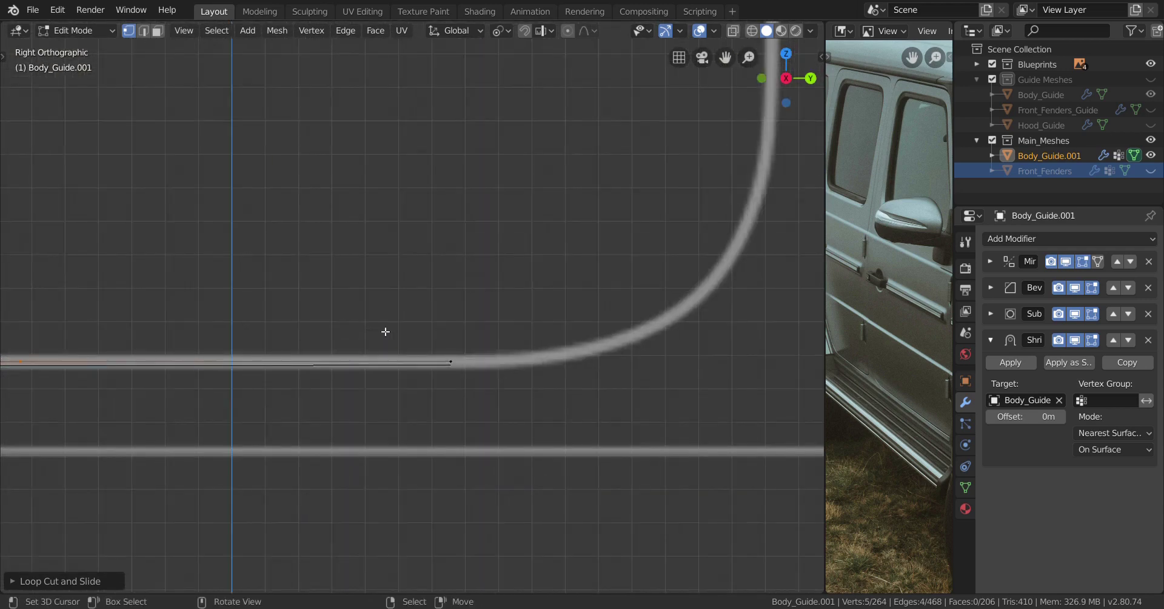
{"action": "scroll", "coordinate": [385, 338], "scroll_direction": "down", "scroll_amount": 4}
{"action": "scroll", "coordinate": [199, 343], "scroll_direction": "up", "scroll_amount": 1}
{"action": "scroll", "coordinate": [199, 342], "scroll_direction": "up", "scroll_amount": 4}
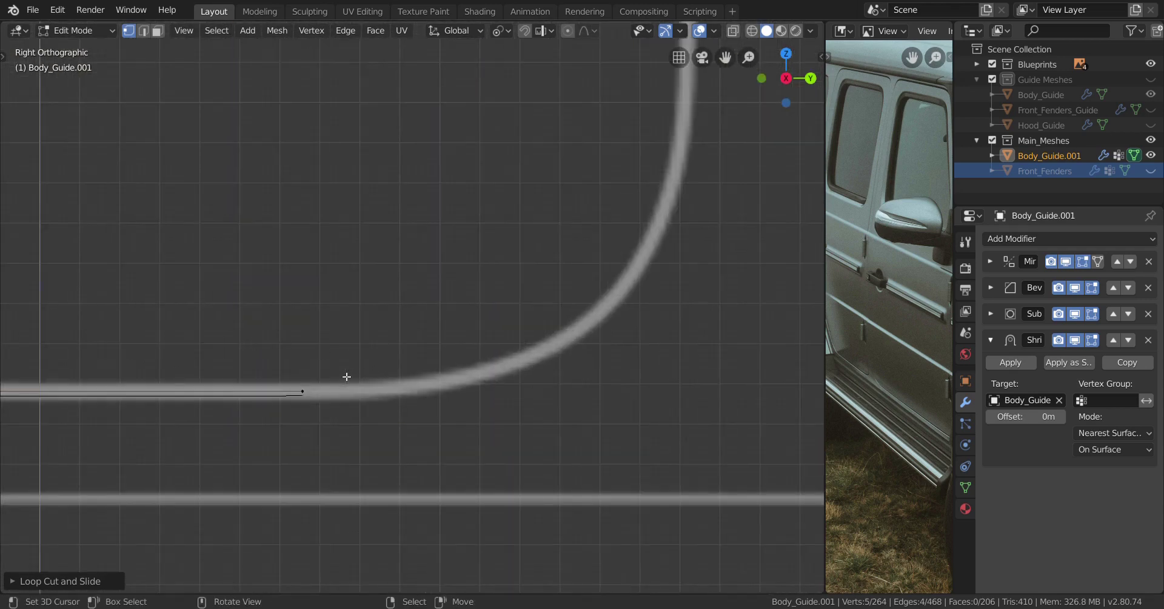
{"action": "left_click", "coordinate": [304, 392]}
{"action": "key", "text": "g"}
{"action": "key", "text": "z"}
{"action": "left_click", "coordinate": [305, 360]}
{"action": "scroll", "coordinate": [384, 356], "scroll_direction": "down", "scroll_amount": 1}
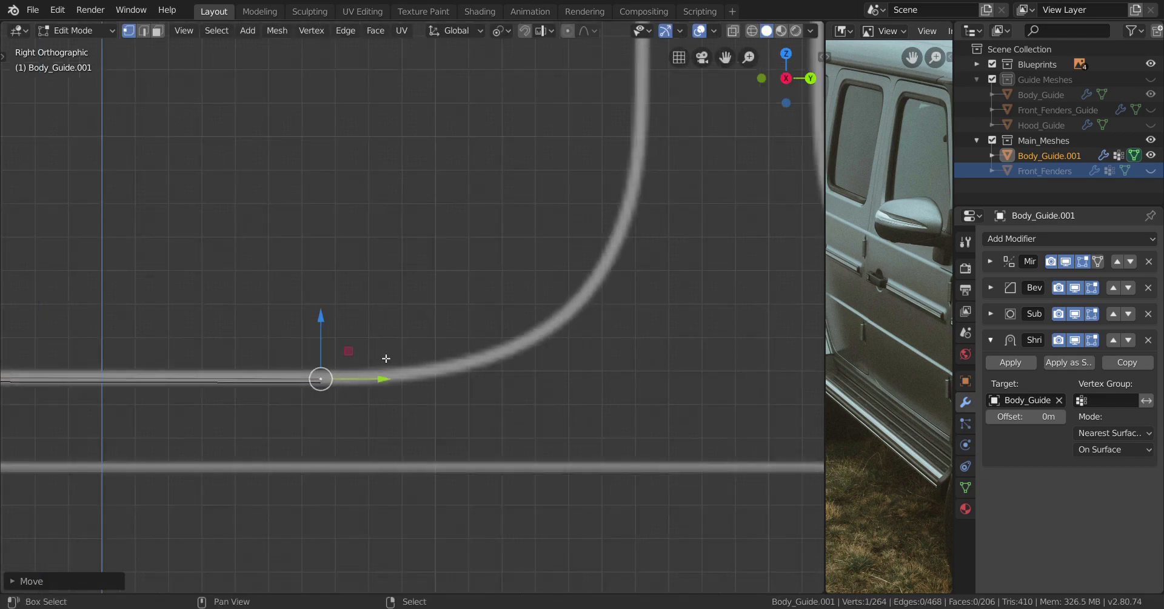
Extrude the end vertex four times along the blueprint curve around the front door's lower rear corner, in segments of roughly 0.03 m
{"action": "middle_click_drag", "start_coordinate": [384, 356], "coordinate": [322, 374], "text": "shift"}
{"action": "key", "text": "e"}
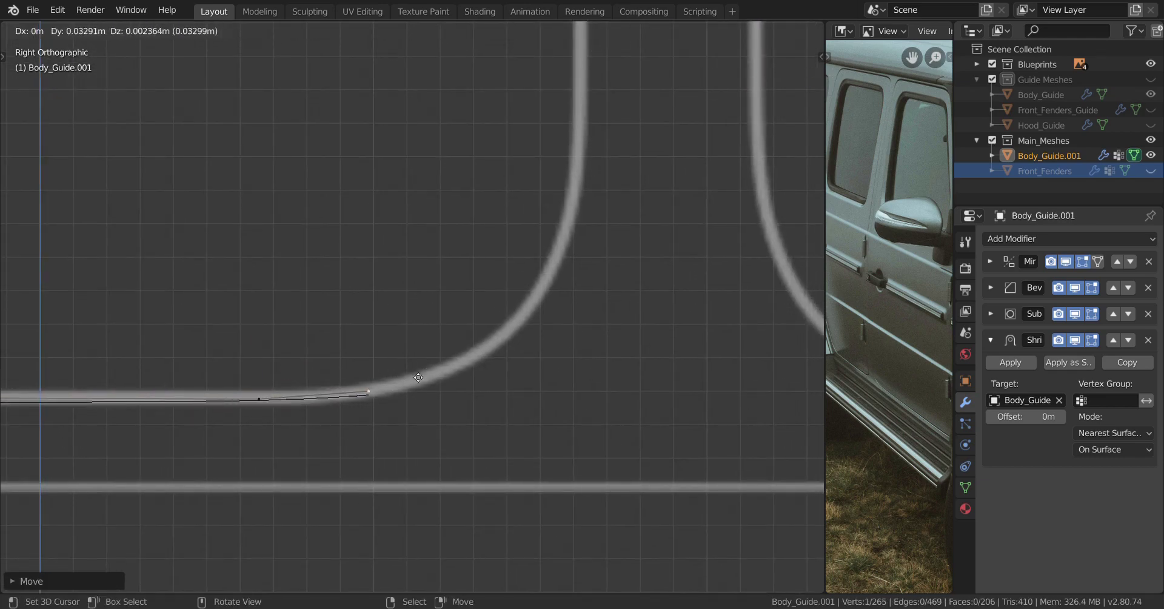
{"action": "left_click", "coordinate": [419, 378]}
{"action": "key", "text": "e"}
{"action": "left_click", "coordinate": [527, 340]}
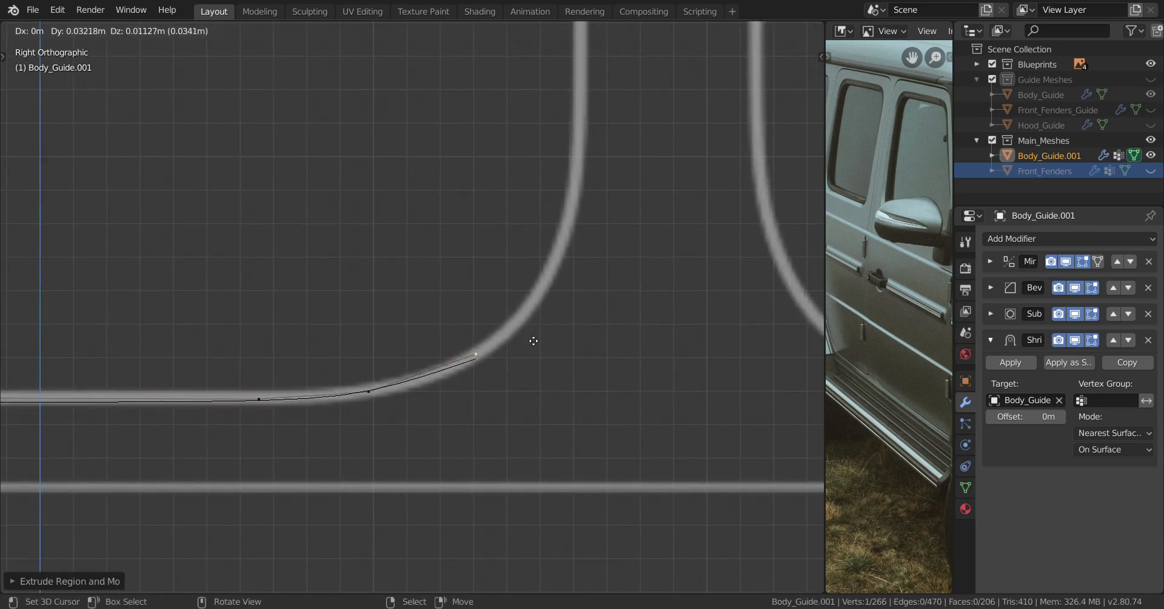
{"action": "key", "text": "e"}
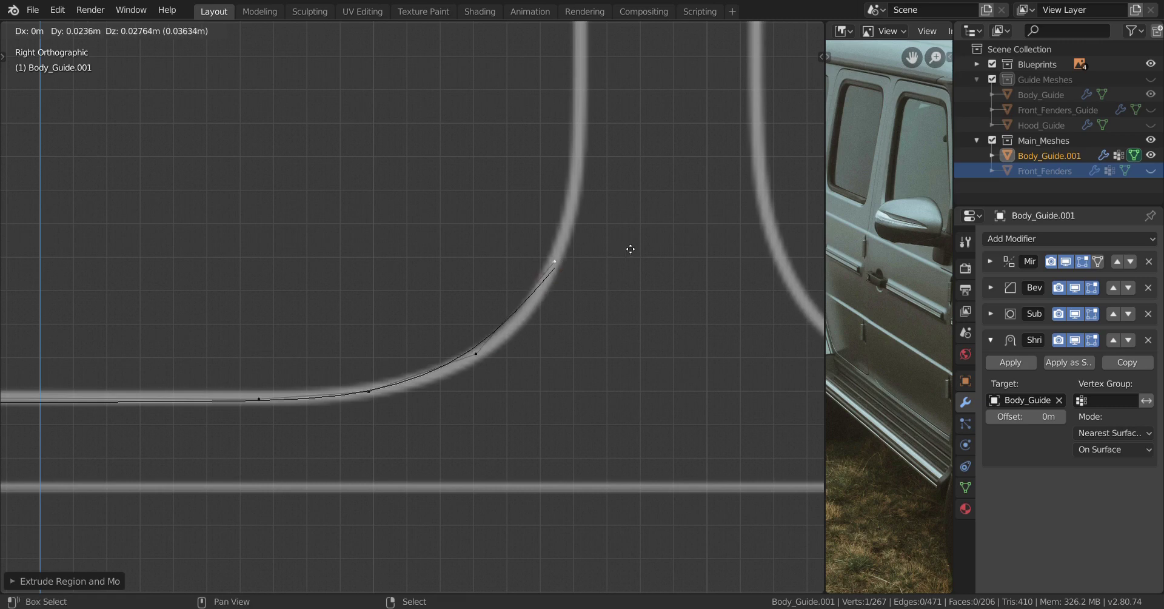
{"action": "left_click", "coordinate": [636, 249]}
{"action": "middle_click_drag", "start_coordinate": [635, 249], "coordinate": [492, 403], "text": "shift"}
{"action": "key", "text": "e"}
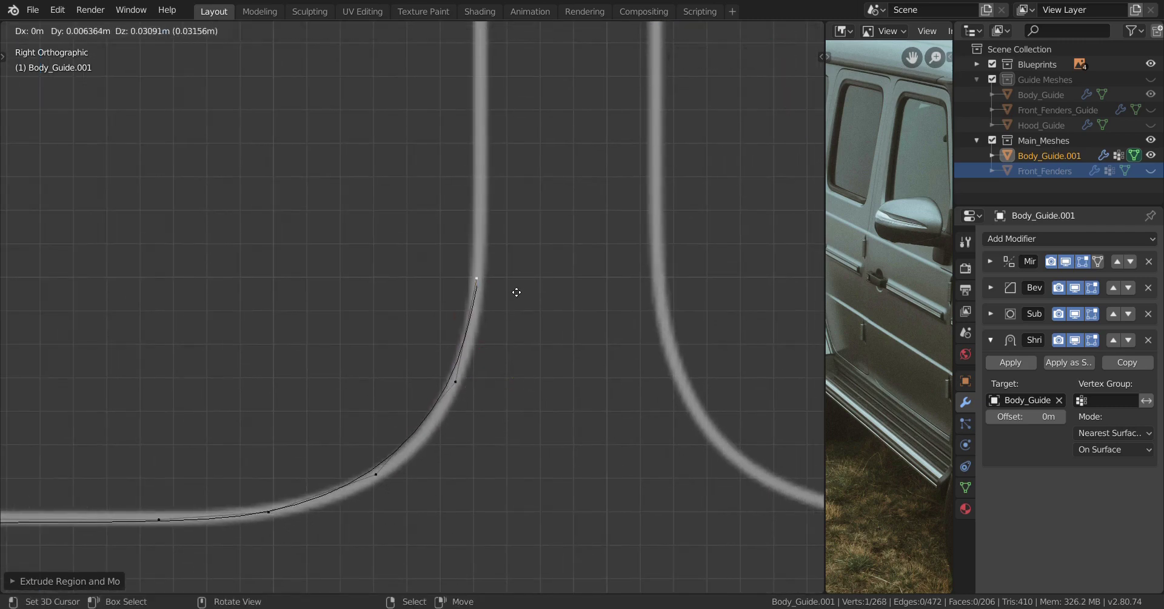
{"action": "left_click", "coordinate": [515, 284]}
Extrude the end vertex about 0.042 m straight up along Z onto the door's vertical rear line
{"action": "scroll", "coordinate": [515, 284], "scroll_direction": "down", "scroll_amount": 4}
{"action": "middle_click_drag", "start_coordinate": [514, 284], "coordinate": [515, 417], "text": "shift"}
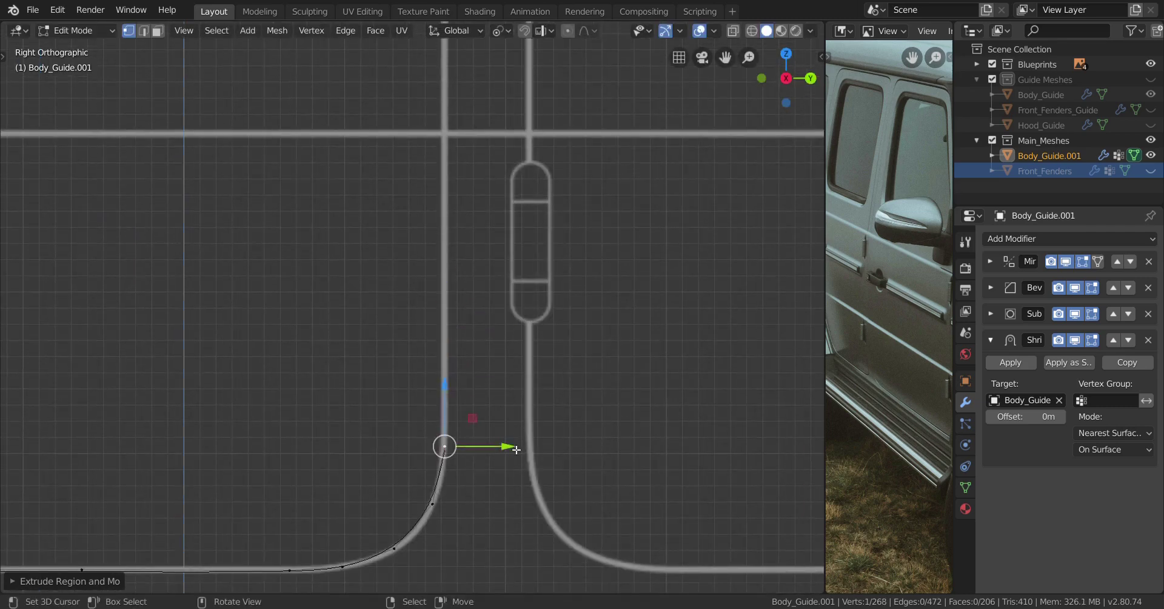
{"action": "key", "text": "e"}
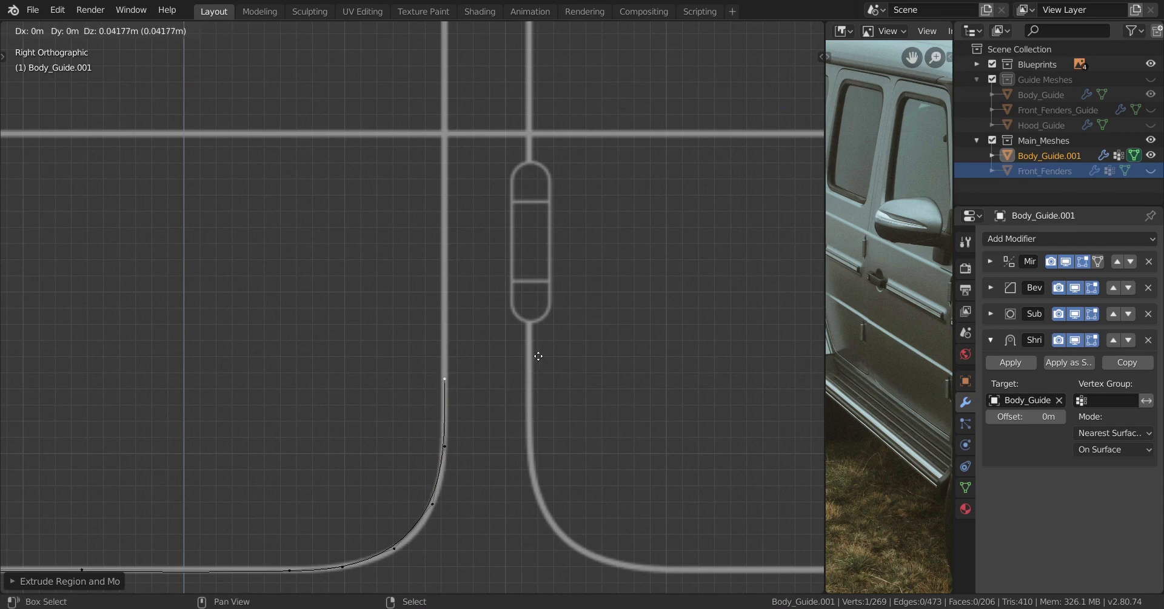
{"action": "left_click", "coordinate": [537, 355]}
Extrude a long edge up the door's rear line and raise its end vertex along Z to the start of the upper rear corner
{"action": "scroll", "coordinate": [537, 354], "scroll_direction": "down", "scroll_amount": 2}
{"action": "middle_click_drag", "start_coordinate": [536, 355], "coordinate": [534, 424], "text": "shift"}
{"action": "scroll", "coordinate": [470, 417], "scroll_direction": "down", "scroll_amount": 2}
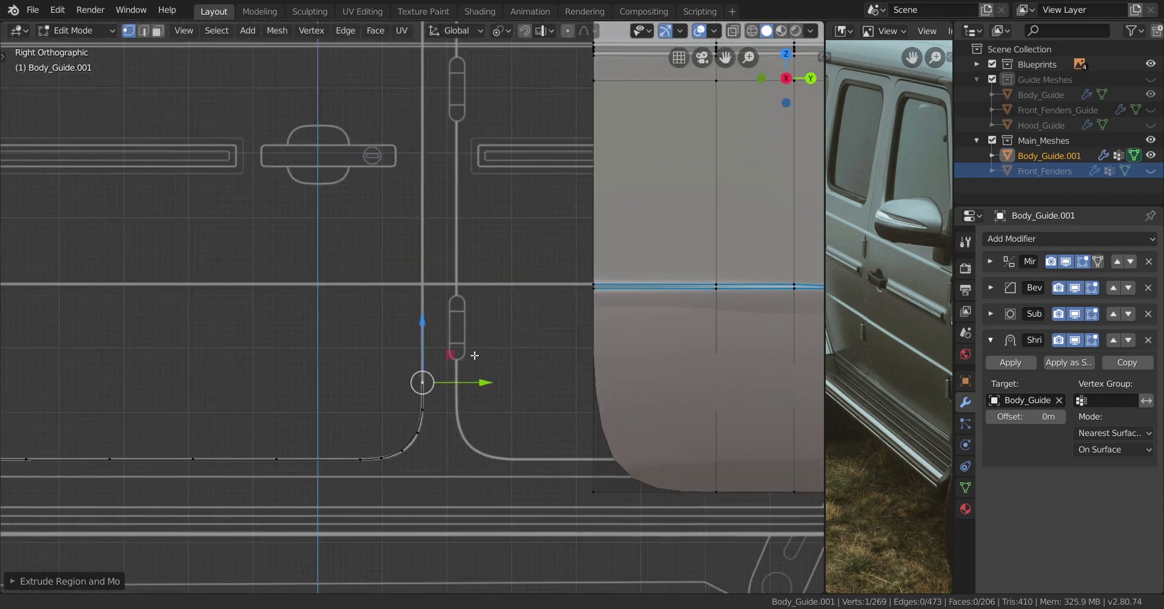
{"action": "key", "text": "e"}
{"action": "left_click", "coordinate": [470, 148]}
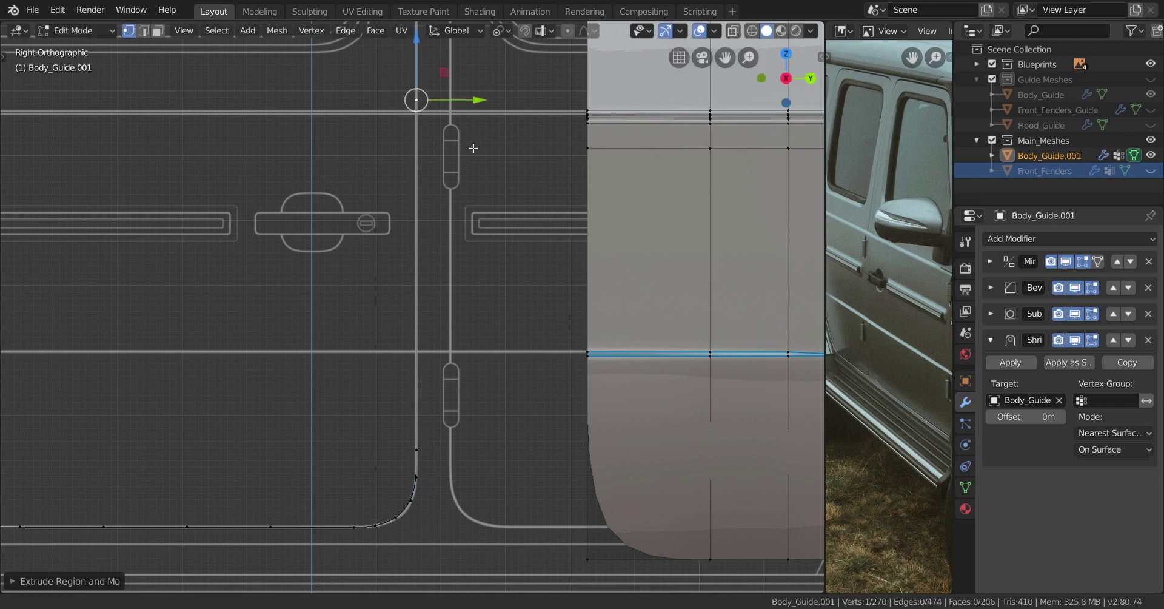
{"action": "middle_click_drag", "start_coordinate": [470, 148], "coordinate": [462, 432], "text": "shift"}
{"action": "scroll", "coordinate": [462, 432], "scroll_direction": "down", "scroll_amount": 3}
{"action": "key", "text": "g"}
{"action": "key", "text": "z"}
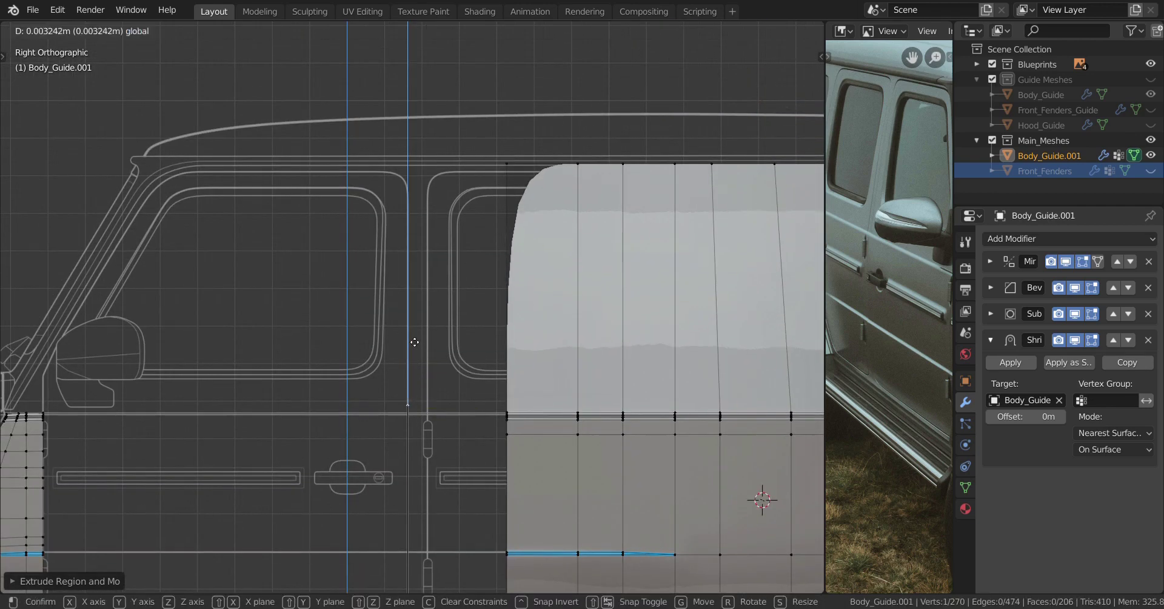
{"action": "left_click", "coordinate": [436, 143]}
Fine-tune the top vertex's height along Z where the door's upper rear corner starts to curve
{"action": "scroll", "coordinate": [447, 257], "scroll_direction": "up", "scroll_amount": 3}
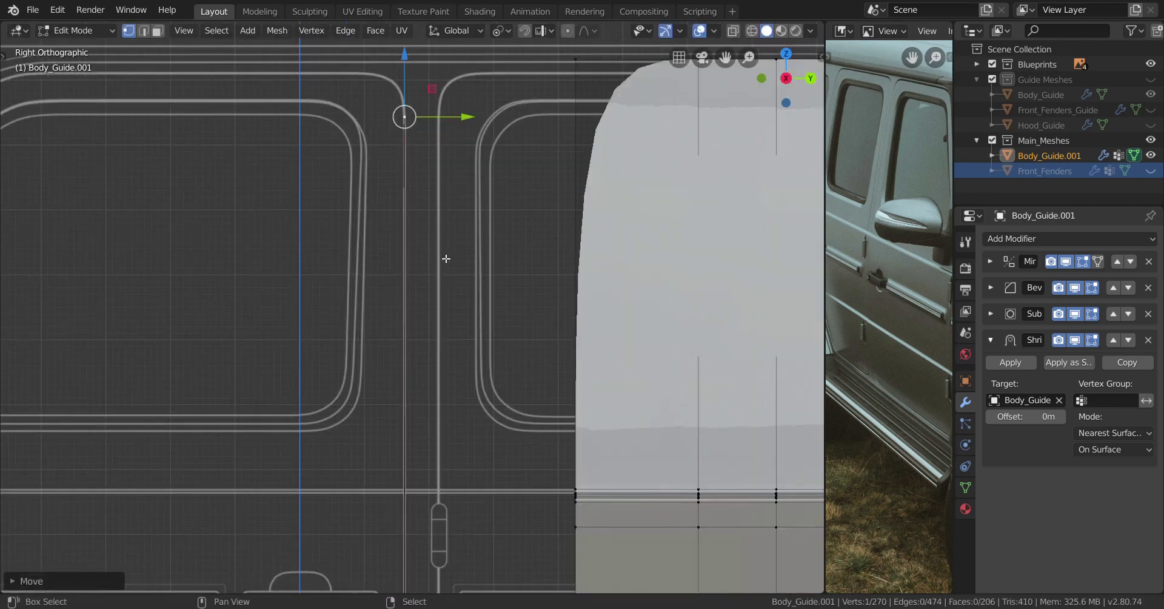
{"action": "middle_click_drag", "start_coordinate": [446, 257], "coordinate": [428, 388], "text": "shift"}
{"action": "scroll", "coordinate": [425, 374], "scroll_direction": "up", "scroll_amount": 3}
{"action": "key", "text": "e"}
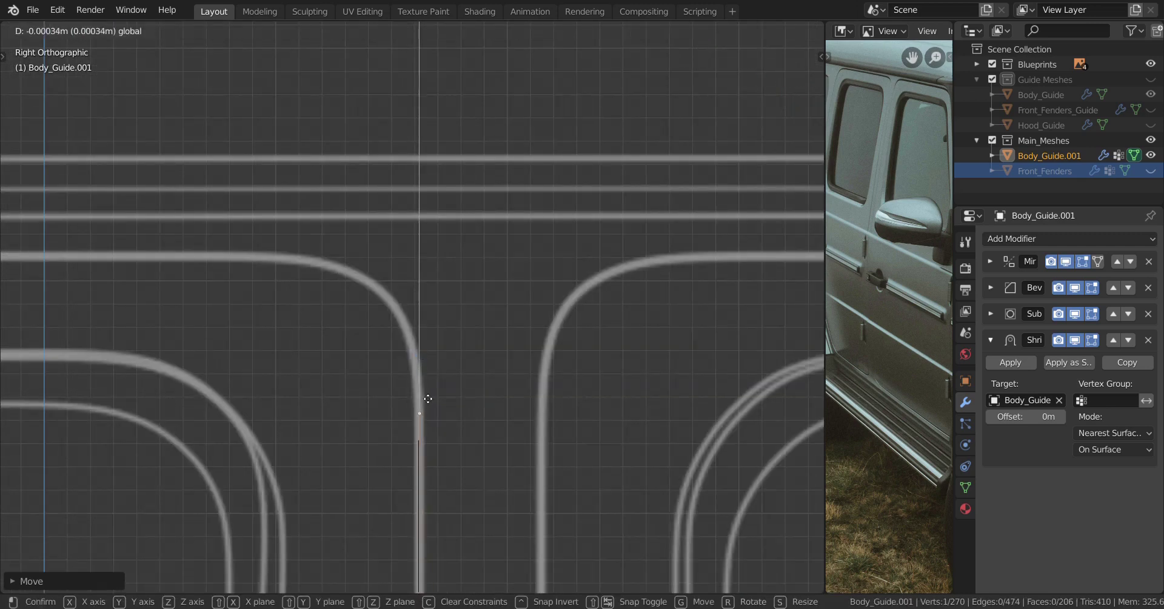
{"action": "left_click", "coordinate": [424, 400]}
Extrude the end vertex three times along the blueprint curve around the front door's upper rear corner, in segments of roughly 0.03 m
{"action": "key", "text": "g"}
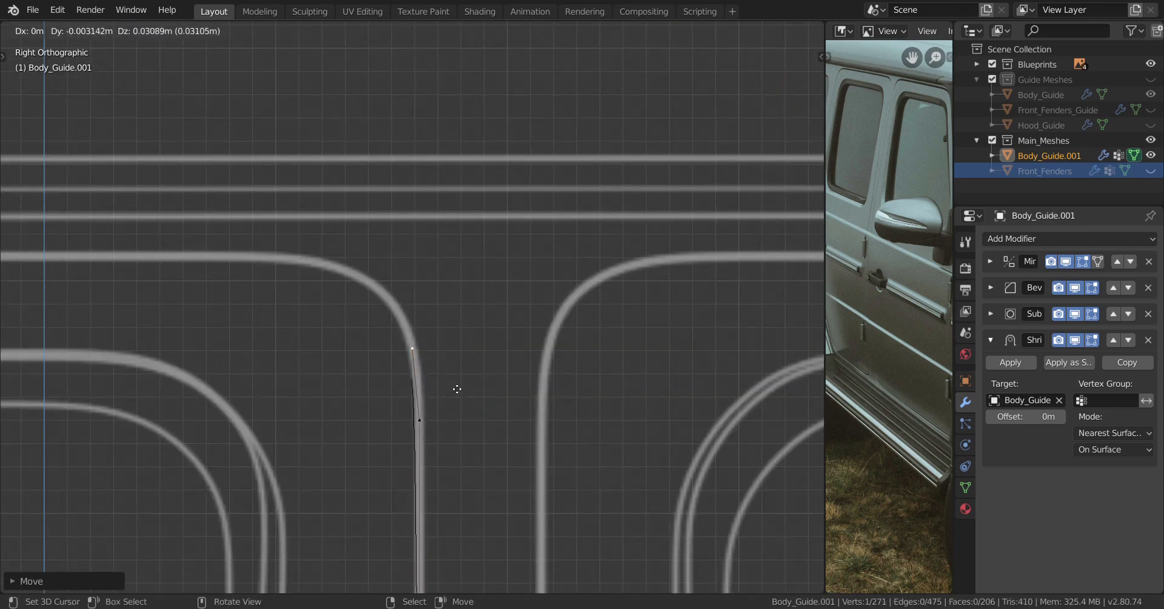
{"action": "left_click", "coordinate": [457, 388]}
{"action": "key", "text": "e"}
{"action": "left_click", "coordinate": [413, 348]}
{"action": "key", "text": "g"}
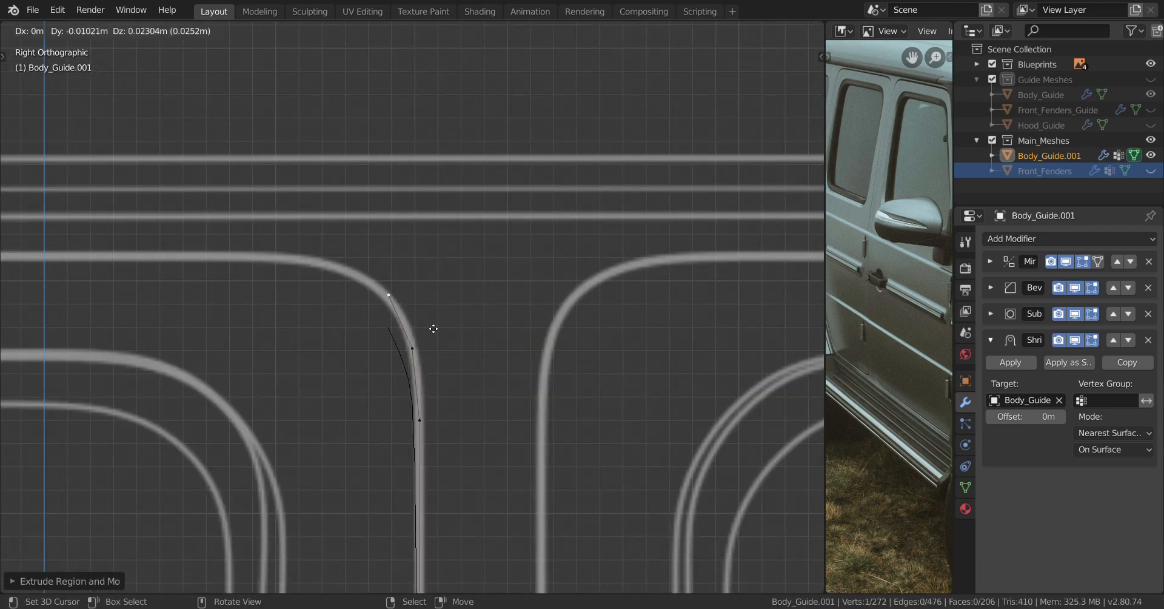
{"action": "left_click", "coordinate": [385, 292]}
{"action": "key", "text": "e"}
{"action": "key", "text": "shift"}
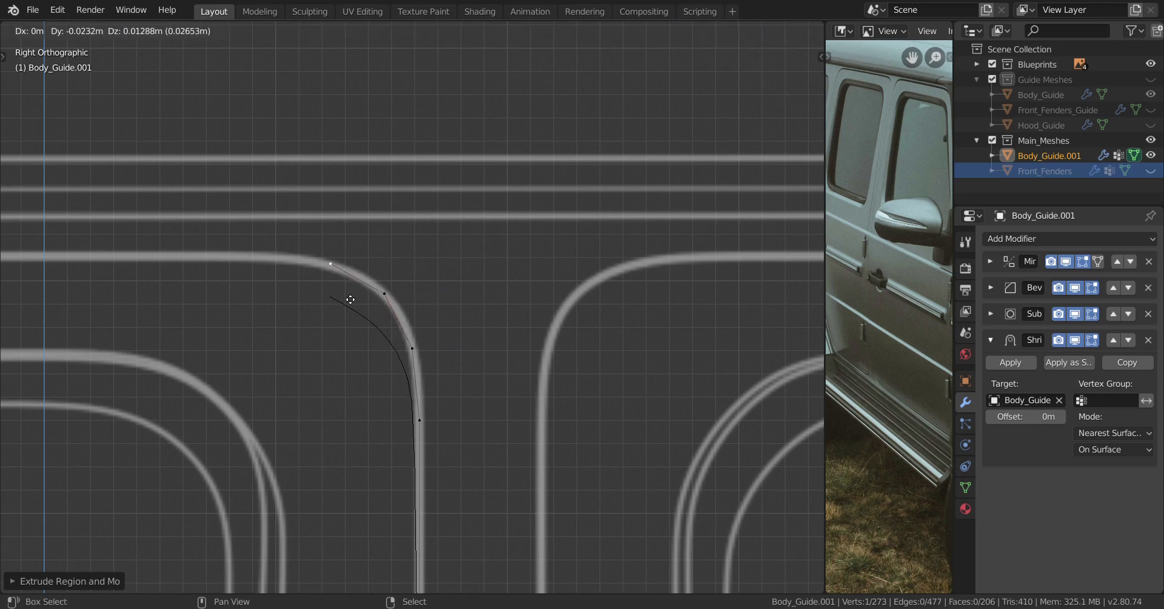
{"action": "left_click", "coordinate": [348, 306]}
Extrude another vertex about 0.036 m forward from the upper rear corner onto the door's straight top line
{"action": "scroll", "coordinate": [348, 309], "scroll_direction": "up", "scroll_amount": 1}
{"action": "middle_click_drag", "start_coordinate": [348, 309], "coordinate": [483, 396], "text": "shift"}
{"action": "scroll", "coordinate": [457, 381], "scroll_direction": "up", "scroll_amount": 2}
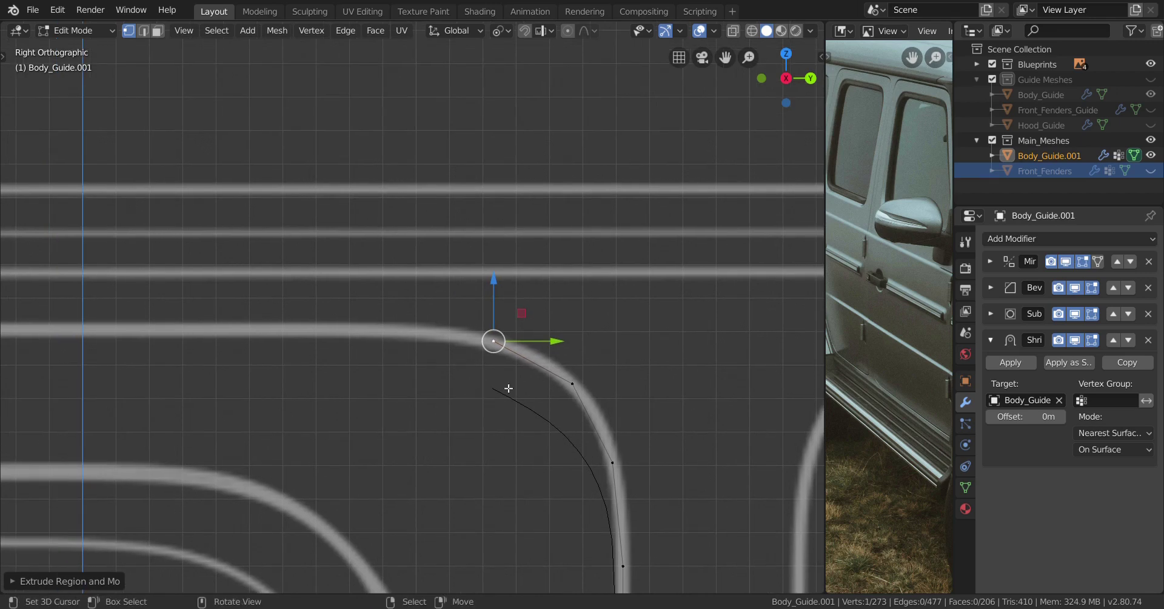
{"action": "key", "text": "e"}
{"action": "key", "text": "shift"}
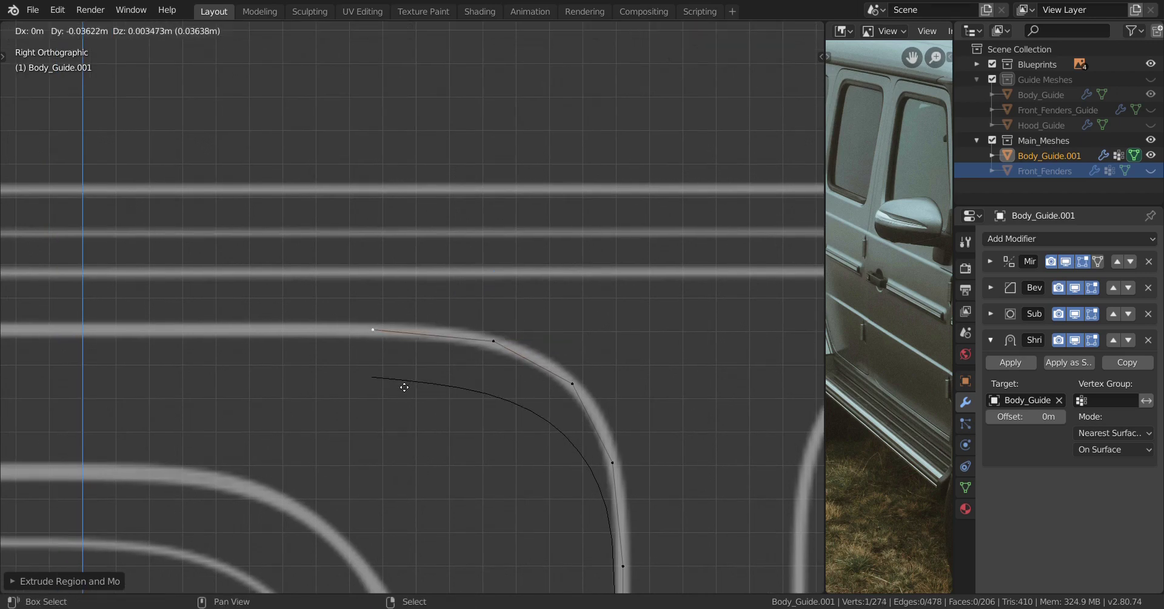
Extrude two more vertices along the blueprint curve at the front door's upper rear corner onto its straight top edge
{"action": "left_click", "coordinate": [397, 388]}
{"action": "middle_click_drag", "start_coordinate": [397, 388], "coordinate": [482, 402], "text": "shift"}
{"action": "key", "text": "e"}
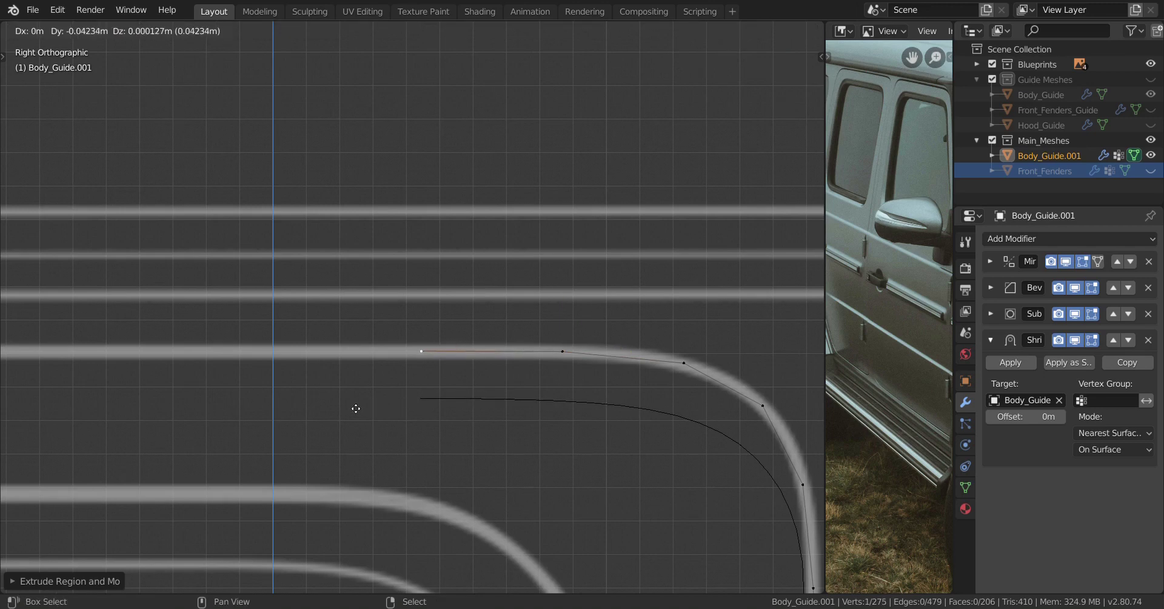
{"action": "left_click", "coordinate": [354, 407]}
{"action": "scroll", "coordinate": [423, 407], "scroll_direction": "down", "scroll_amount": 3}
{"action": "key", "text": "l"}
{"action": "key", "text": "ctrl+z"}
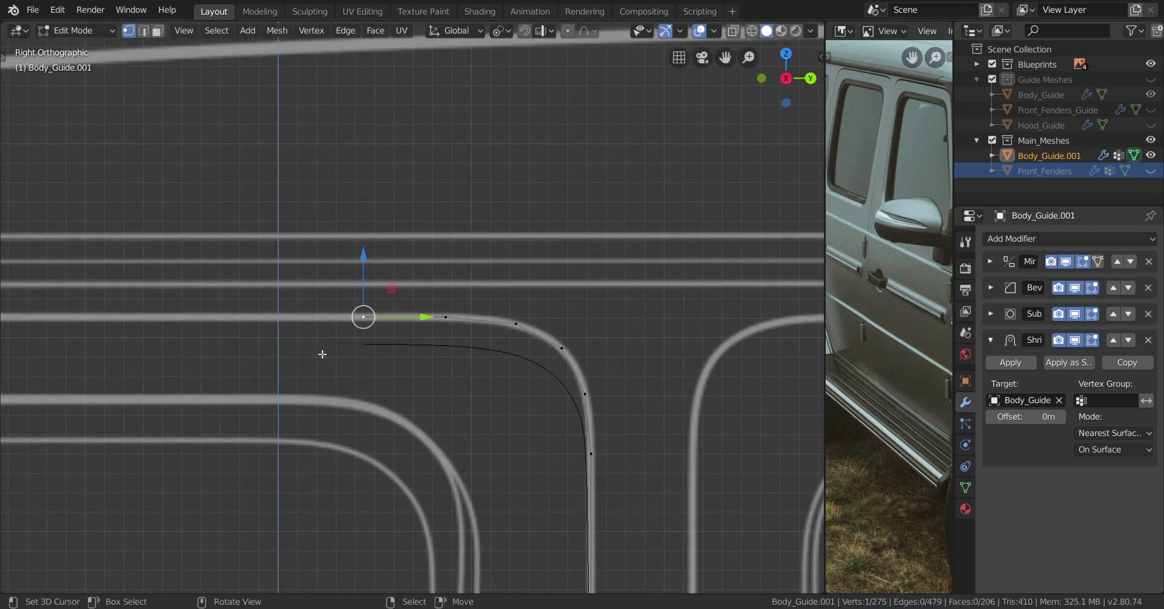
Examine how the shrinkwrapped curve follows the blueprint line around the front door's upper rear corner
{"action": "scroll", "coordinate": [492, 362], "scroll_direction": "down", "scroll_amount": 2}
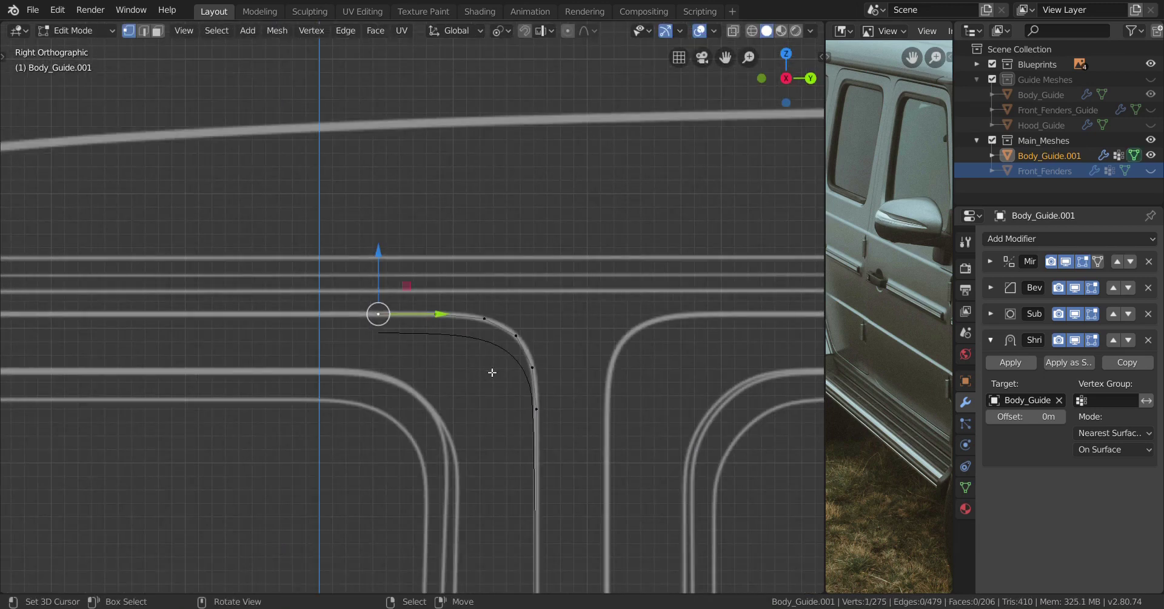
{"action": "middle_click_drag", "start_coordinate": [514, 375], "coordinate": [555, 382]}
{"action": "key", "text": "KP_3"}
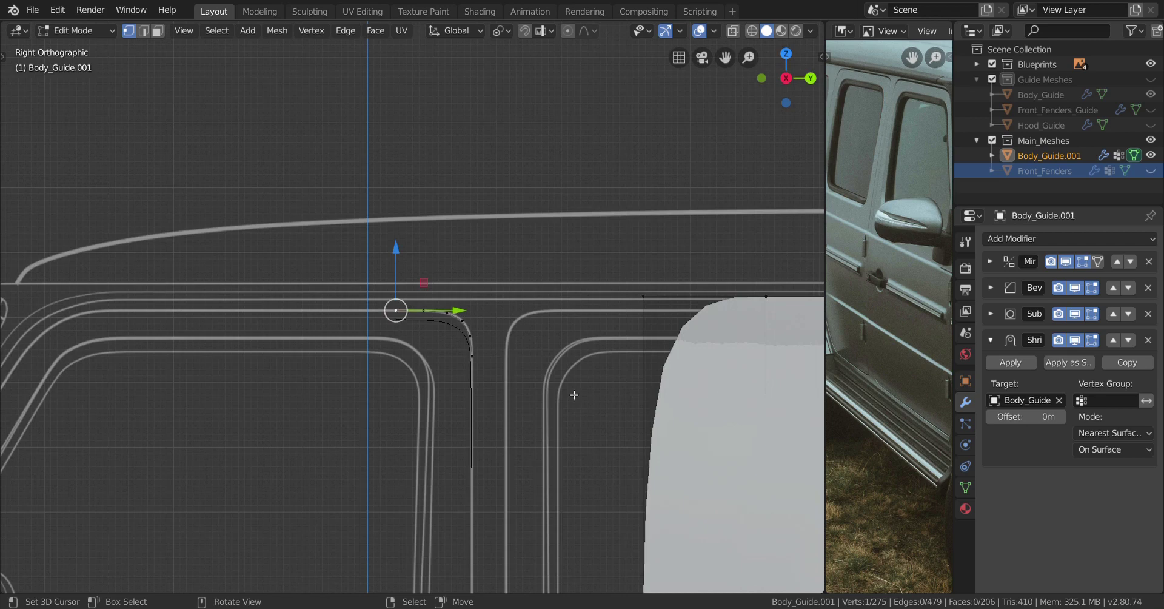
{"action": "scroll", "coordinate": [563, 396], "scroll_direction": "up", "scroll_amount": 5}
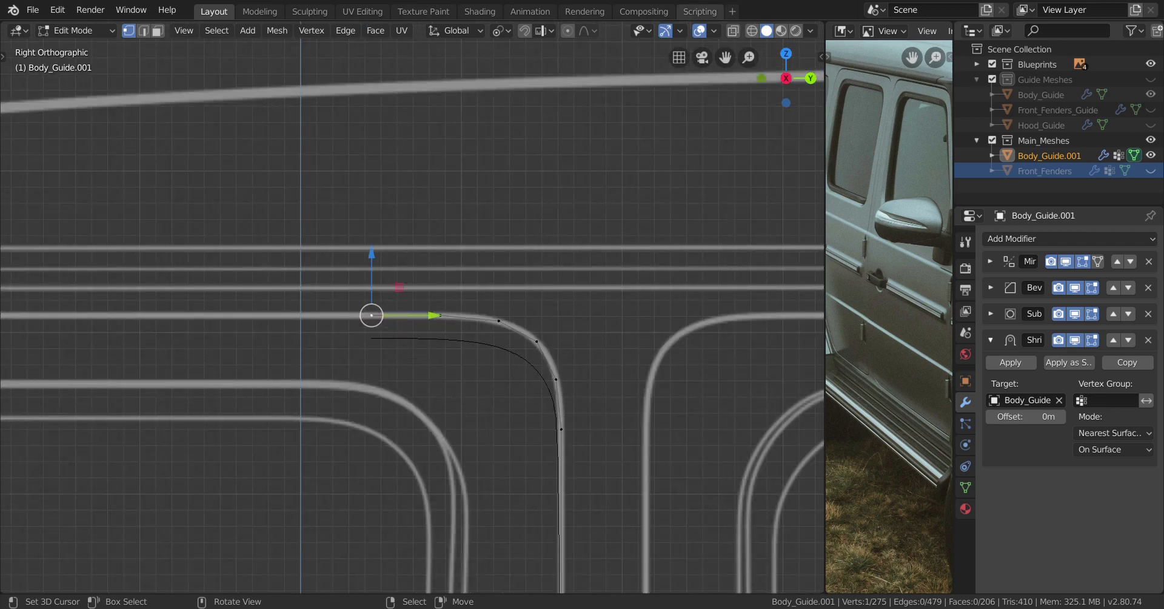
{"action": "left_click", "coordinate": [551, 32]}
{"action": "scroll", "coordinate": [593, 169], "scroll_direction": "up", "scroll_amount": 2}
{"action": "scroll", "coordinate": [607, 300], "scroll_direction": "down", "scroll_amount": 3}
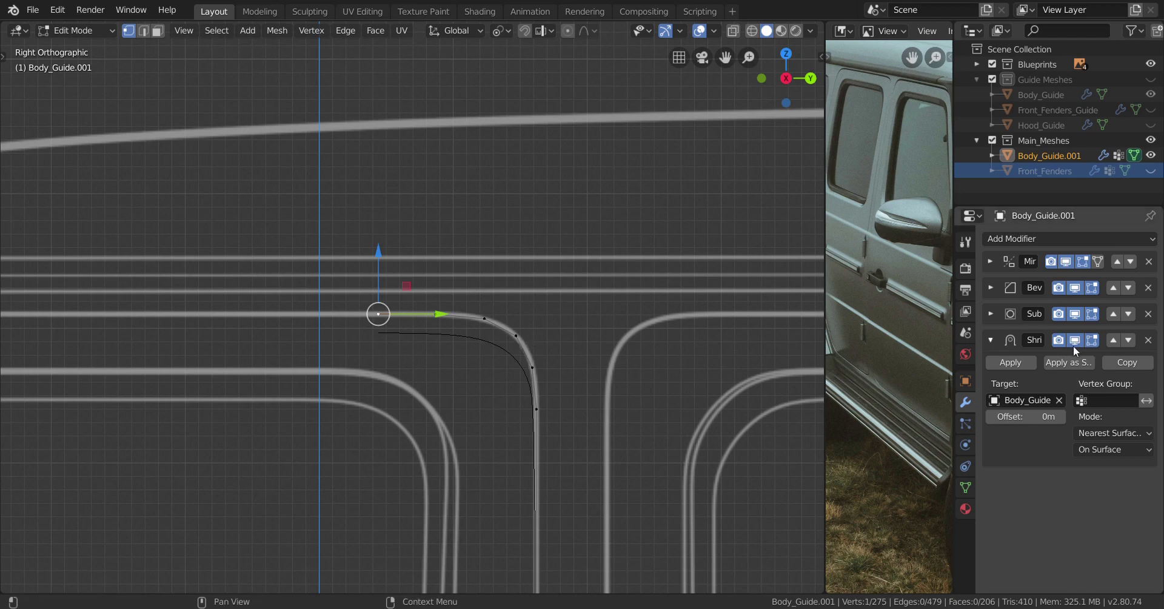
{"action": "scroll", "coordinate": [489, 365], "scroll_direction": "up", "scroll_amount": 2}
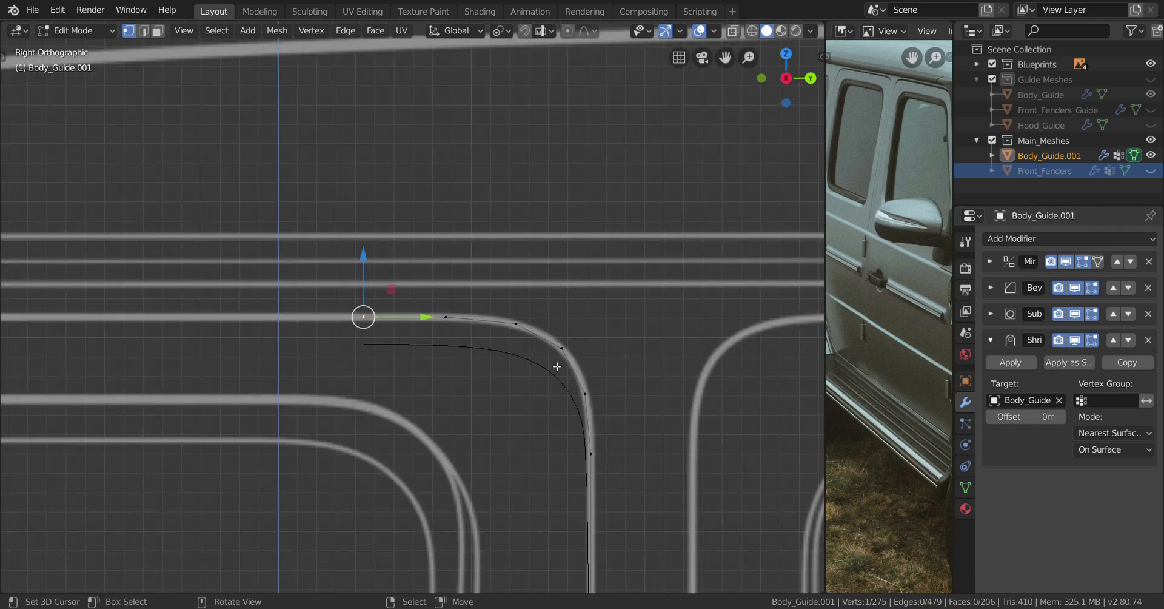
{"action": "scroll", "coordinate": [376, 351], "scroll_direction": "down", "scroll_amount": 2}
Extrude the end vertex about 0.4 m forward along global Y, following the door's straight top edge
{"action": "middle_click_drag", "start_coordinate": [376, 351], "coordinate": [553, 333], "text": "shift"}
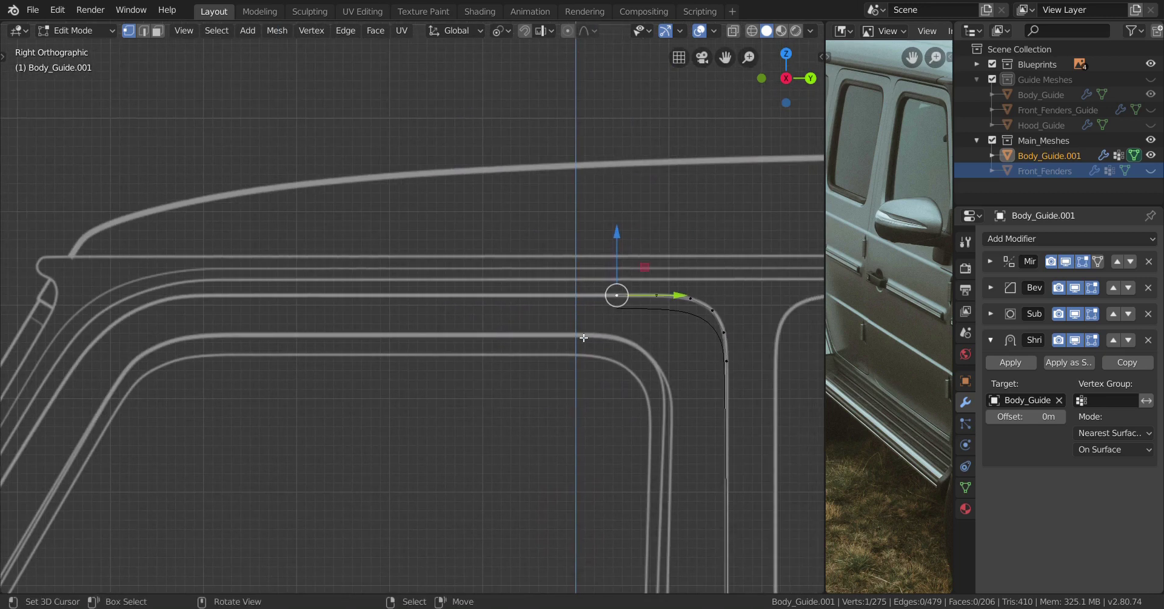
{"action": "key", "text": "e"}
{"action": "key", "text": "y"}
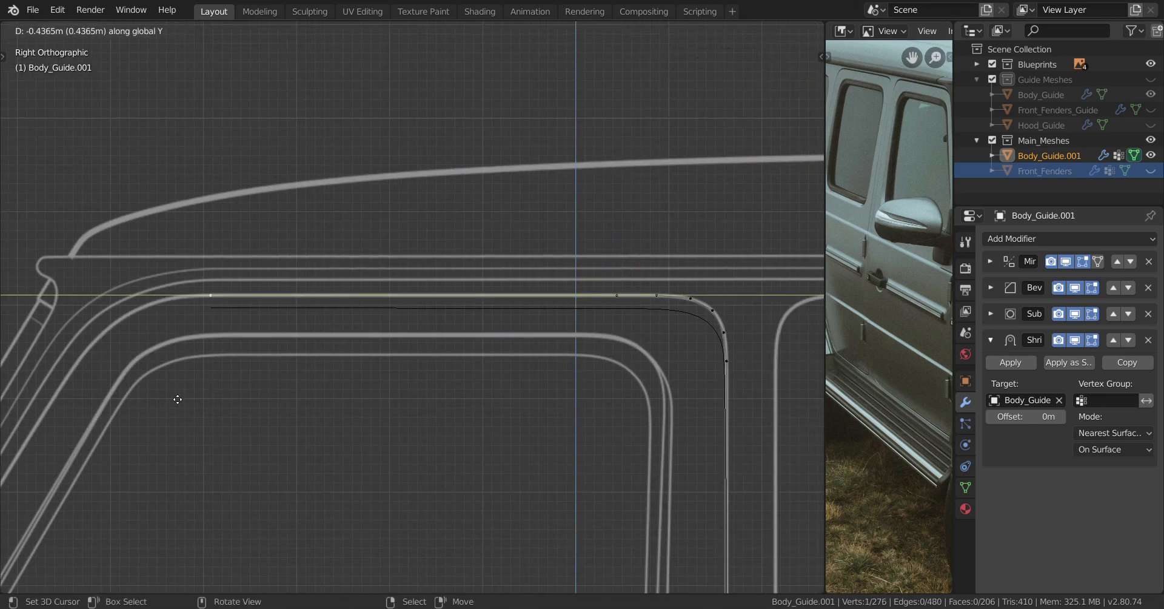
{"action": "left_click", "coordinate": [325, 390]}
{"action": "key", "text": "KP_Decimal"}
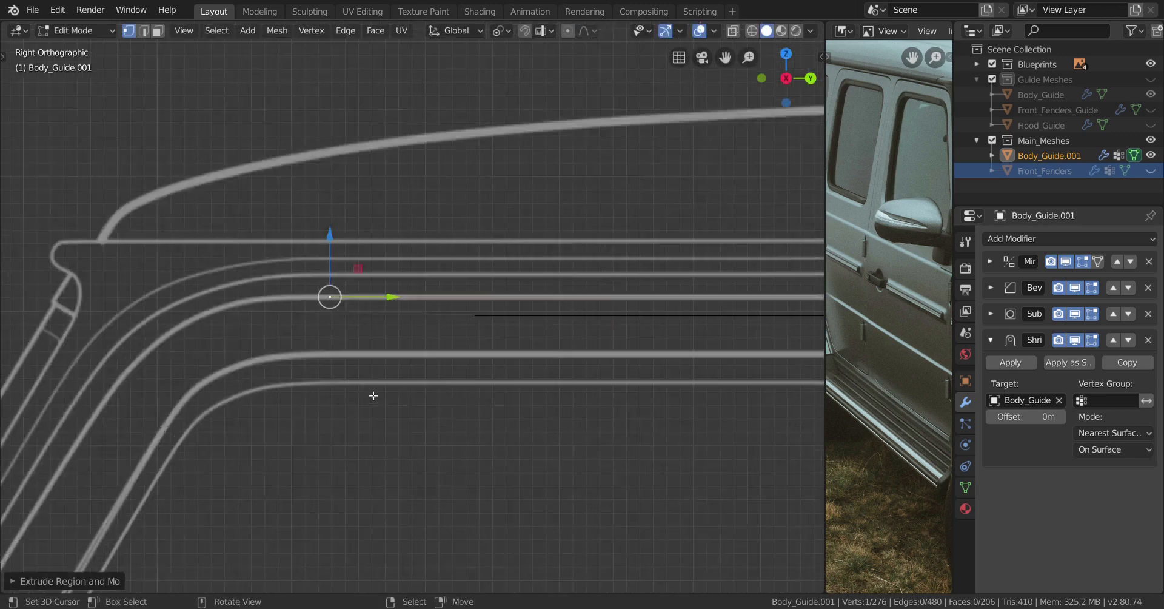
Extrude three vertices along the blueprint curve to start rounding the front door's upper front corner
{"action": "key", "text": "e"}
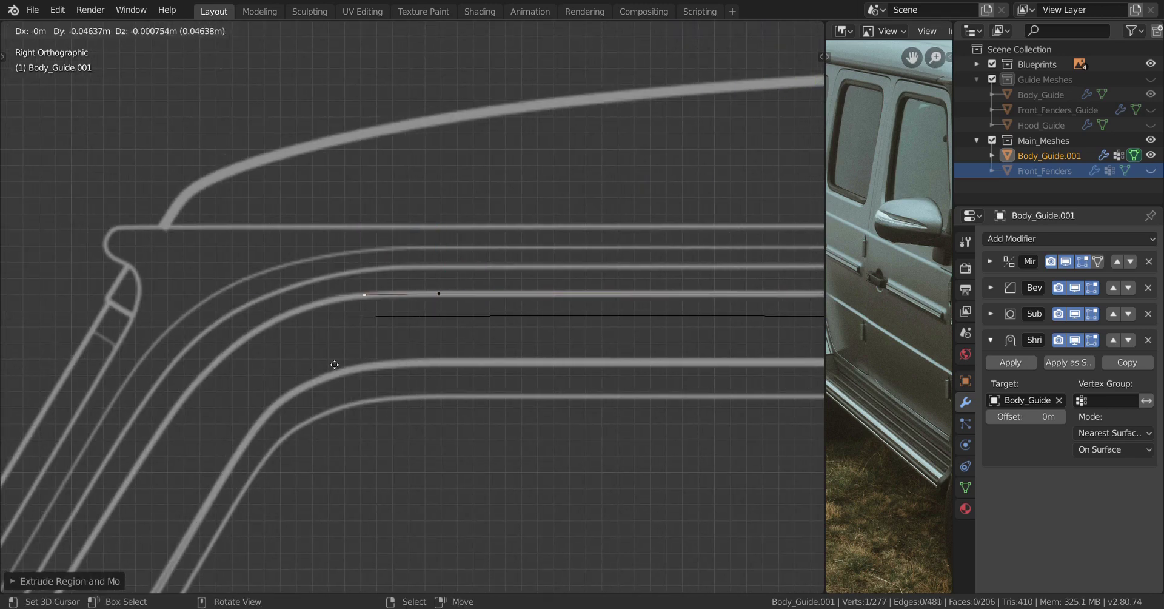
{"action": "left_click", "coordinate": [335, 364]}
{"action": "middle_click_drag", "start_coordinate": [320, 368], "coordinate": [449, 325], "text": "shift"}
{"action": "key", "text": "e"}
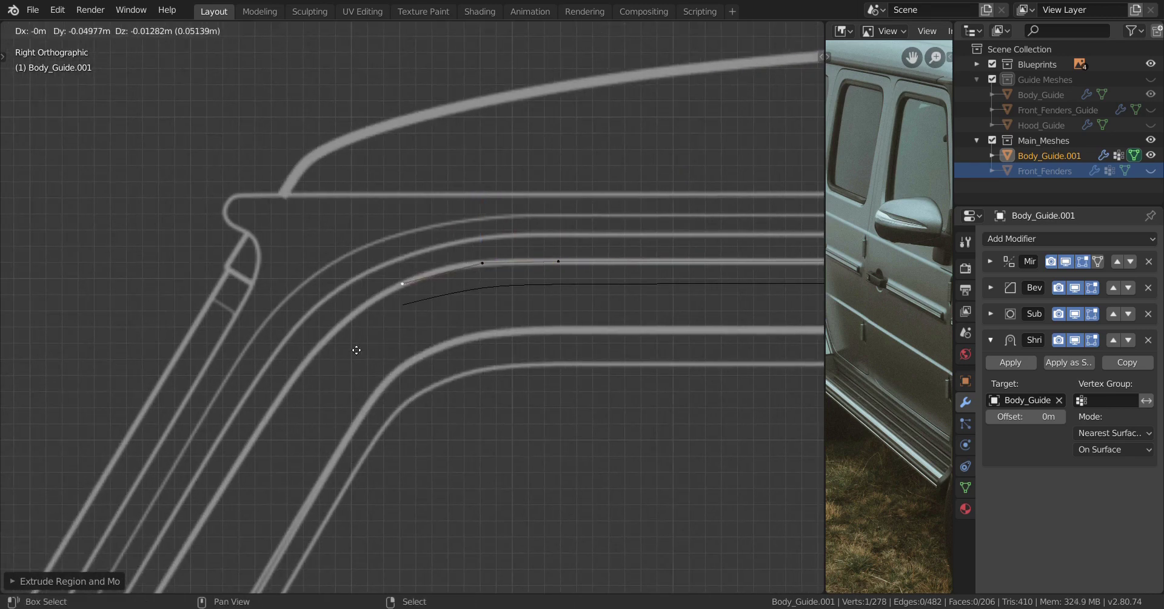
{"action": "left_click", "coordinate": [357, 350]}
{"action": "middle_click_drag", "start_coordinate": [356, 347], "coordinate": [493, 254], "text": "shift"}
{"action": "key", "text": "e"}
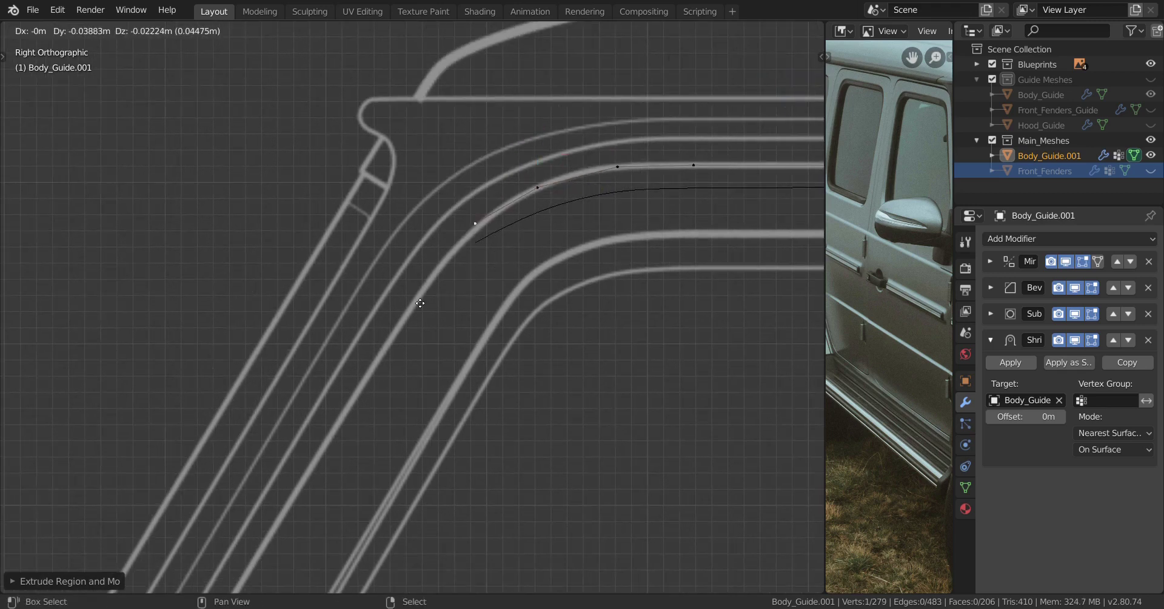
{"action": "left_click", "coordinate": [443, 343]}
Extrude two further vertices from the door's upper front corner down onto the start of the slanted windshield pillar
{"action": "middle_click_drag", "start_coordinate": [443, 343], "coordinate": [559, 217], "text": "shift"}
{"action": "key", "text": "e"}
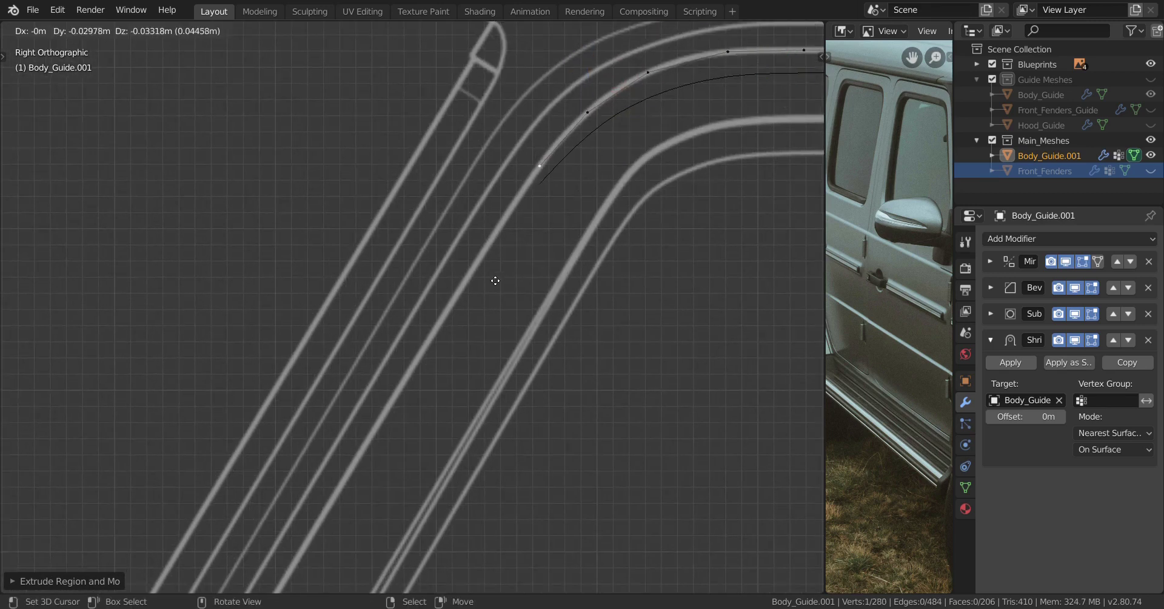
{"action": "left_click", "coordinate": [483, 306]}
{"action": "middle_click_drag", "start_coordinate": [483, 315], "coordinate": [512, 213], "text": "shift"}
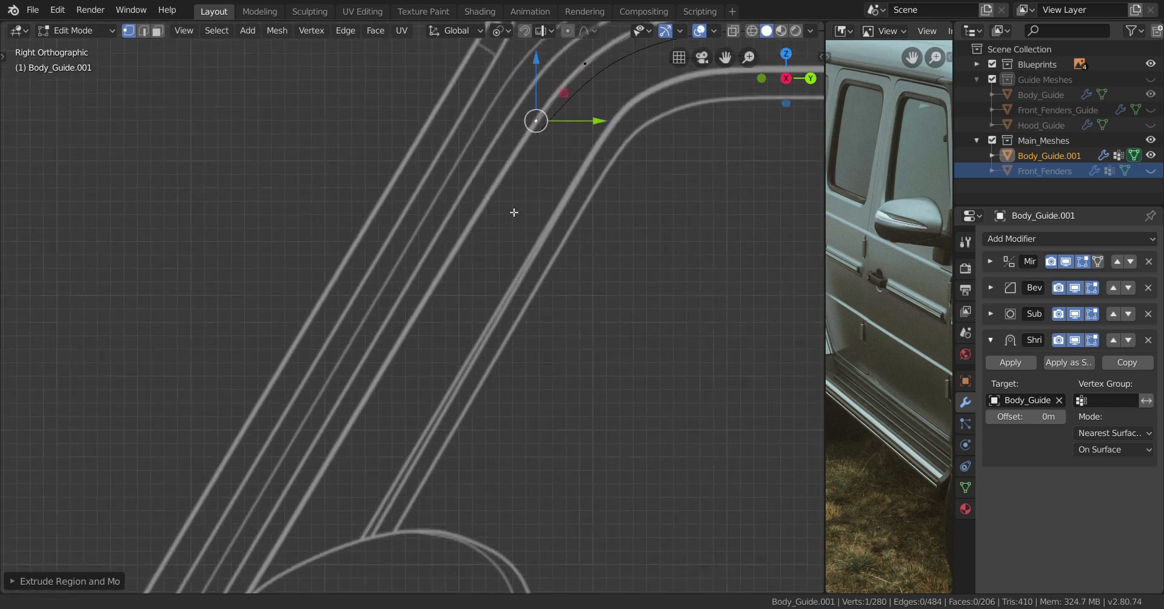
{"action": "key", "text": "e"}
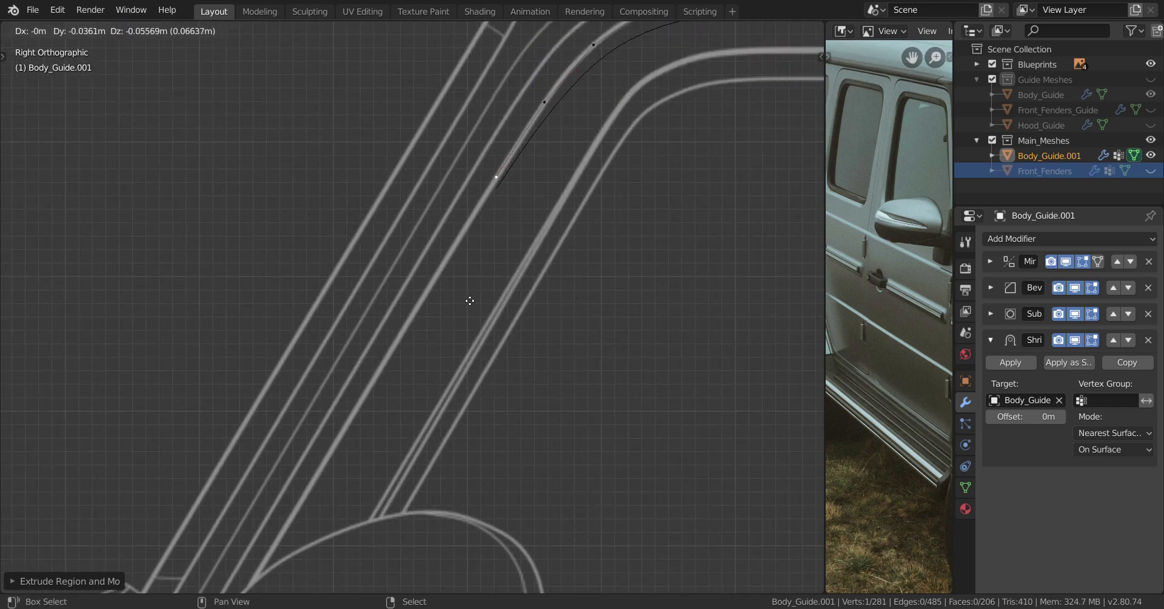
{"action": "left_click", "coordinate": [470, 308]}
{"action": "middle_click_drag", "start_coordinate": [470, 308], "coordinate": [535, 190], "text": "shift"}
Extrude a vertex about 0.47 m down the windshield pillar line and join it by an edge to the front body panel's top corner
{"action": "scroll", "coordinate": [530, 109], "scroll_direction": "down", "scroll_amount": 2}
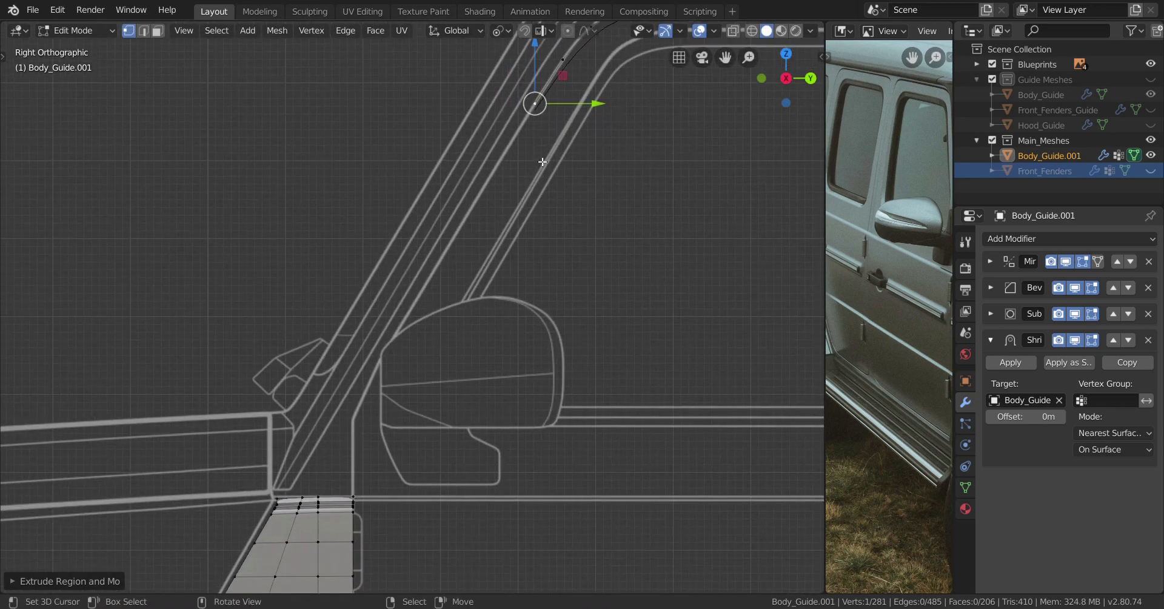
{"action": "key", "text": "e"}
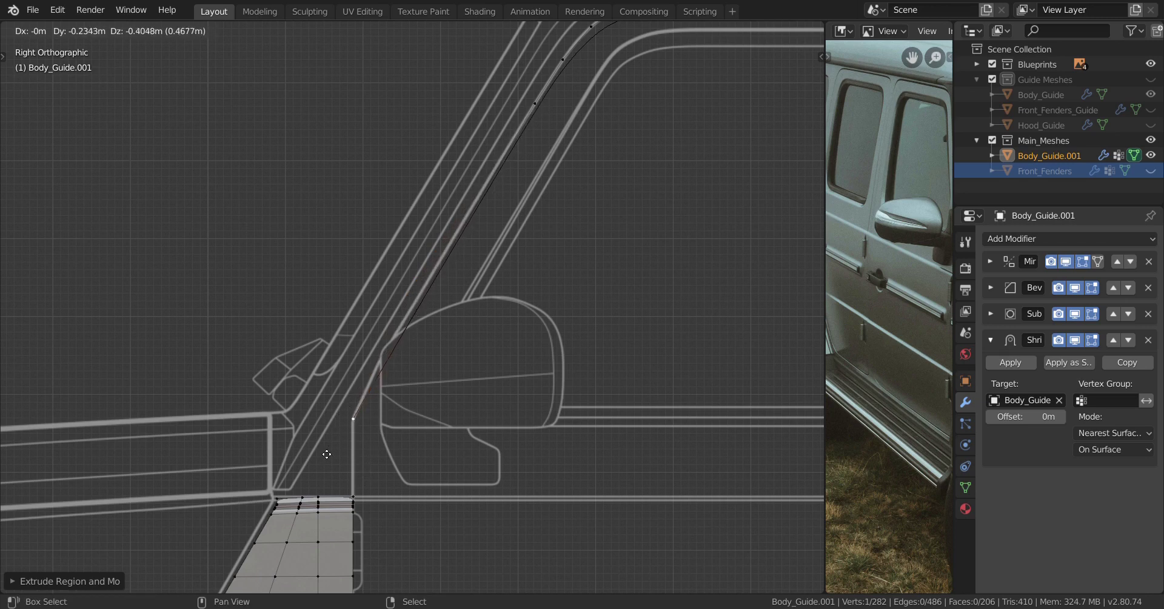
{"action": "left_click", "coordinate": [327, 454]}
{"action": "scroll", "coordinate": [424, 479], "scroll_direction": "up", "scroll_amount": 3}
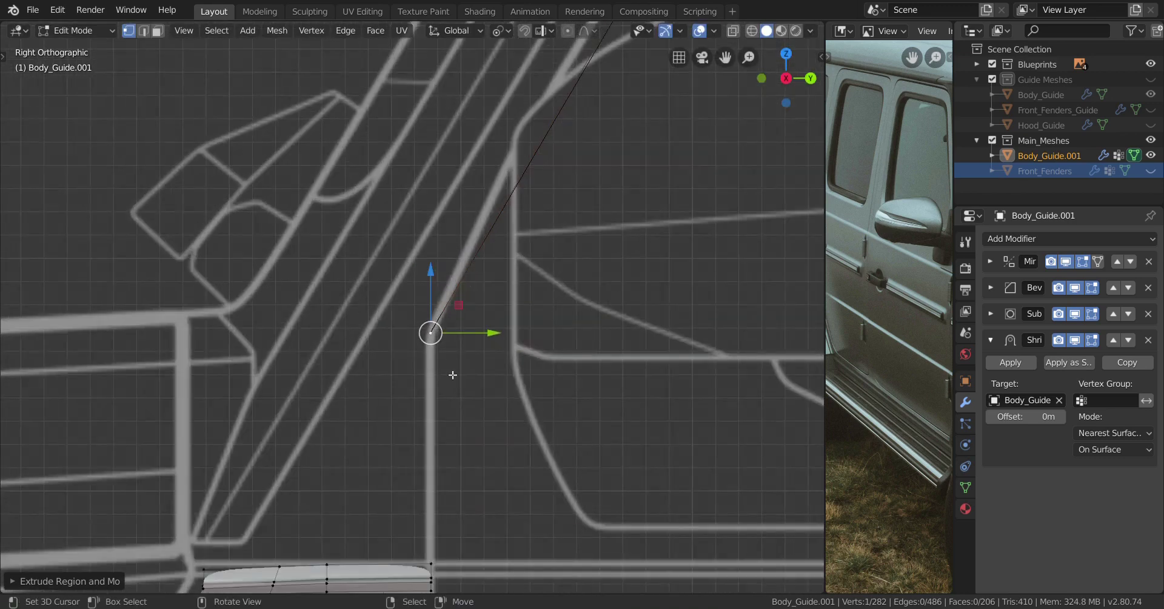
{"action": "middle_click_drag", "start_coordinate": [445, 553], "coordinate": [427, 418], "text": "shift"}
{"action": "left_click", "coordinate": [428, 418], "text": "shift"}
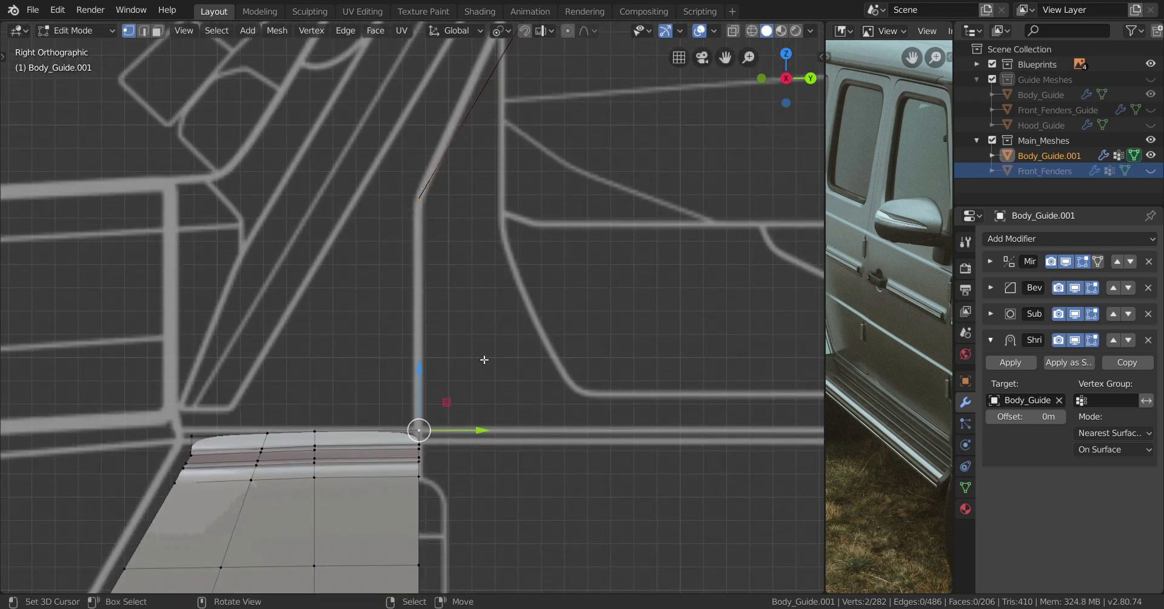
{"action": "key", "text": "f"}
Subdivide the long windshield pillar edge with a loop cut of five cuts
{"action": "scroll", "coordinate": [476, 340], "scroll_direction": "up", "scroll_amount": 4}
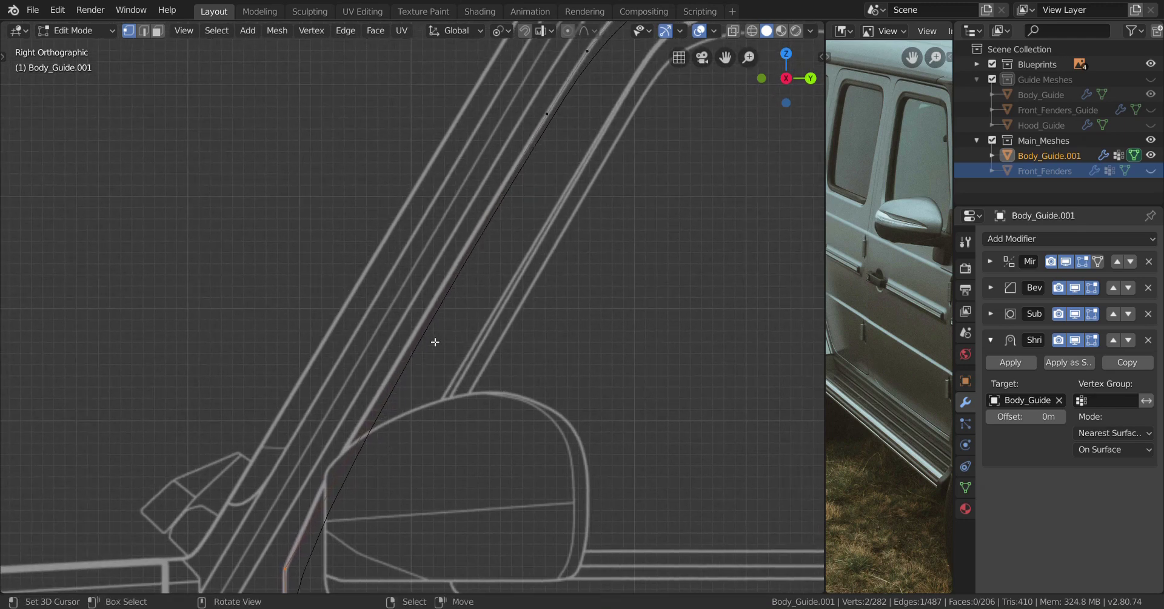
{"action": "scroll", "coordinate": [435, 342], "scroll_direction": "down", "scroll_amount": 1}
{"action": "key", "text": "ctrl+r"}
{"action": "scroll", "coordinate": [437, 333], "scroll_direction": "up", "scroll_amount": 1}
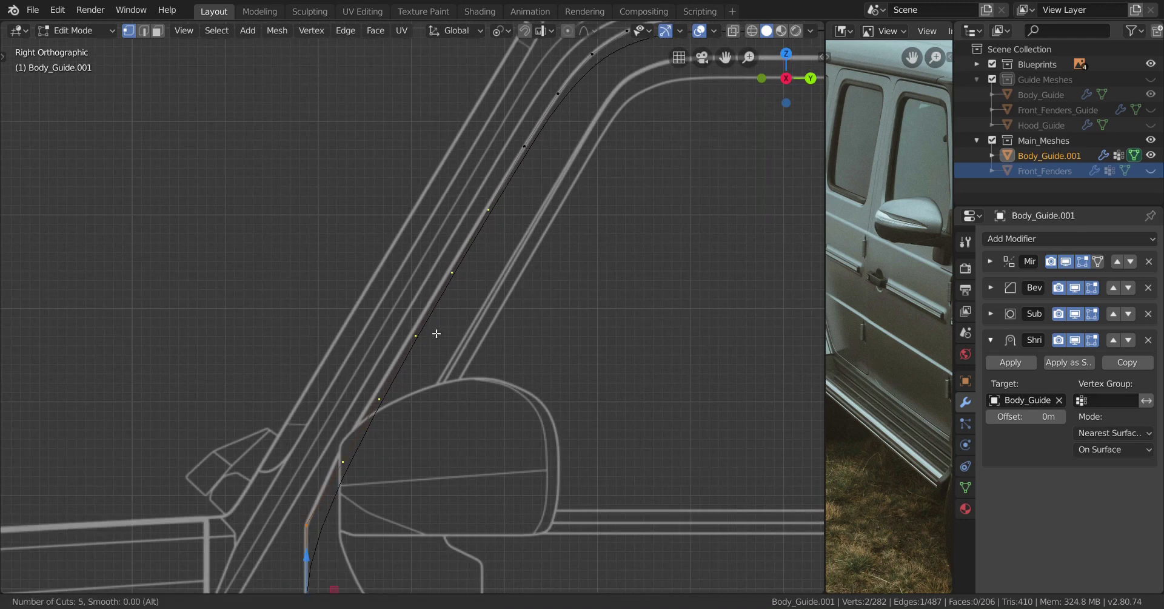
{"action": "left_click", "coordinate": [437, 334]}
Move the upper vertices of the subdivided pillar edge along Y onto the blueprint's door line
{"action": "scroll", "coordinate": [463, 270], "scroll_direction": "up", "scroll_amount": 3}
{"action": "left_click", "coordinate": [507, 376]}
{"action": "key", "text": "g"}
{"action": "key", "text": "y"}
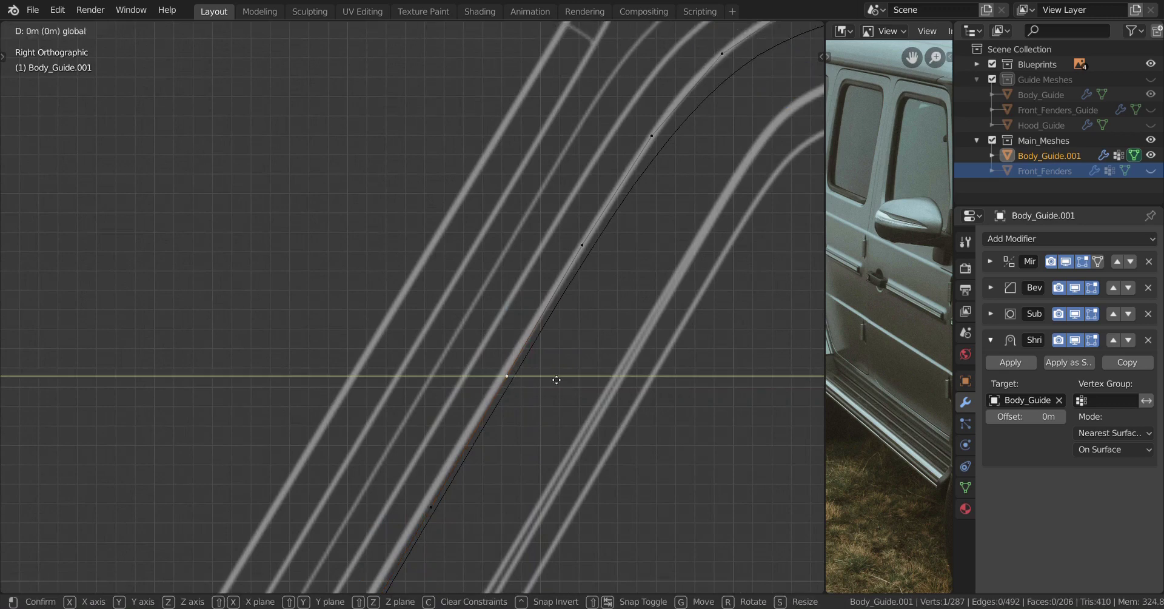
{"action": "left_click", "coordinate": [493, 434]}
{"action": "left_click_drag", "start_coordinate": [504, 515], "coordinate": [432, 538]}
{"action": "middle_click_drag", "start_coordinate": [432, 537], "coordinate": [432, 394], "text": "shift"}
{"action": "left_click", "coordinate": [493, 233]}
{"action": "left_click", "coordinate": [424, 363]}
{"action": "left_click_drag", "start_coordinate": [481, 366], "coordinate": [375, 394]}
Shift the remaining pillar vertices beside the side mirror along Y to match the blueprint's door line
{"action": "scroll", "coordinate": [412, 306], "scroll_direction": "up", "scroll_amount": 1}
{"action": "middle_click_drag", "start_coordinate": [425, 339], "coordinate": [405, 281], "text": "shift"}
{"action": "left_click", "coordinate": [471, 159]}
{"action": "left_click", "coordinate": [394, 316]}
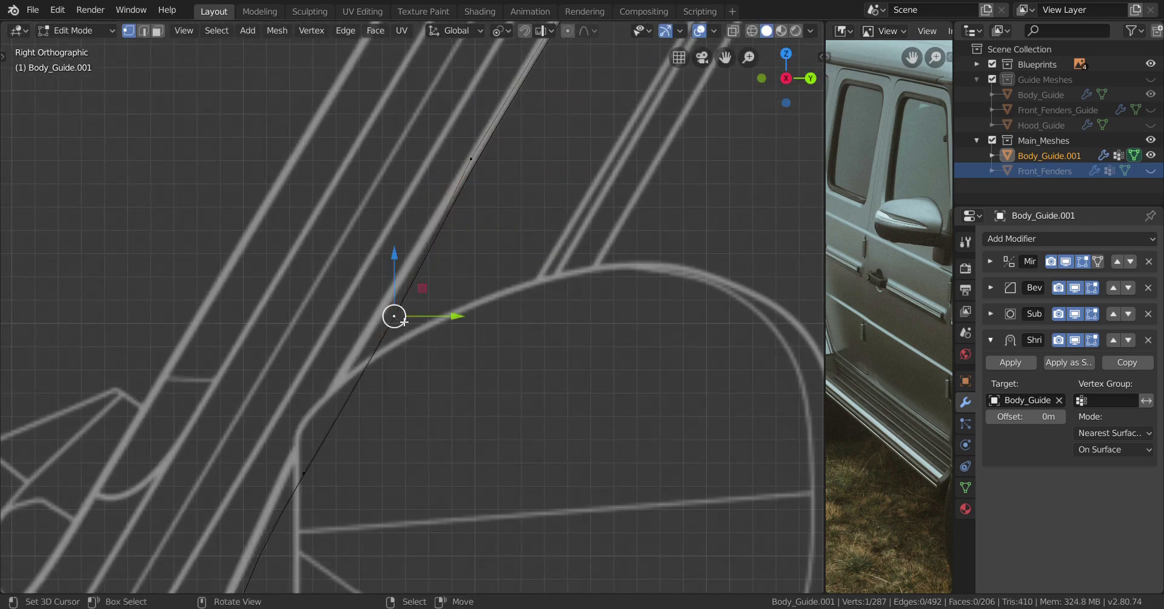
{"action": "left_click_drag", "start_coordinate": [438, 316], "coordinate": [372, 352]}
{"action": "right_click", "coordinate": [389, 356]}
{"action": "middle_click_drag", "start_coordinate": [389, 356], "coordinate": [419, 395], "text": "shift"}
{"action": "left_click_drag", "start_coordinate": [464, 353], "coordinate": [297, 362]}
Select the whole mesh and compare the front door outline with the blueprint in Edit Mode and Object Mode
{"action": "scroll", "coordinate": [298, 362], "scroll_direction": "down", "scroll_amount": 3}
{"action": "key", "text": "a"}
{"action": "scroll", "coordinate": [311, 394], "scroll_direction": "up", "scroll_amount": 3}
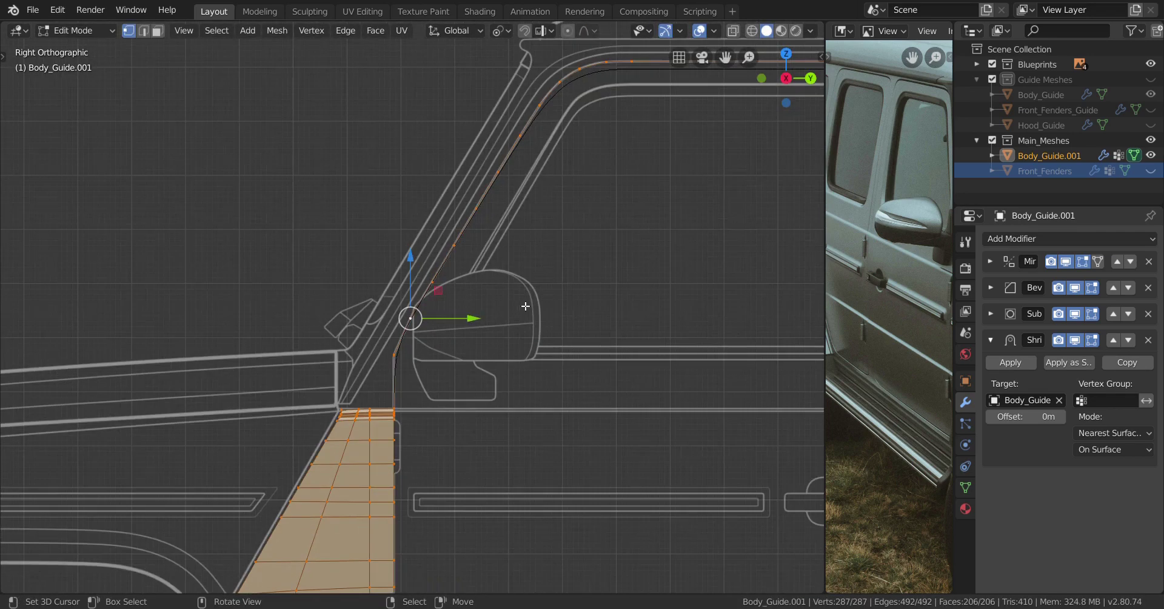
{"action": "scroll", "coordinate": [562, 268], "scroll_direction": "down", "scroll_amount": 3}
{"action": "scroll", "coordinate": [574, 270], "scroll_direction": "up", "scroll_amount": 5}
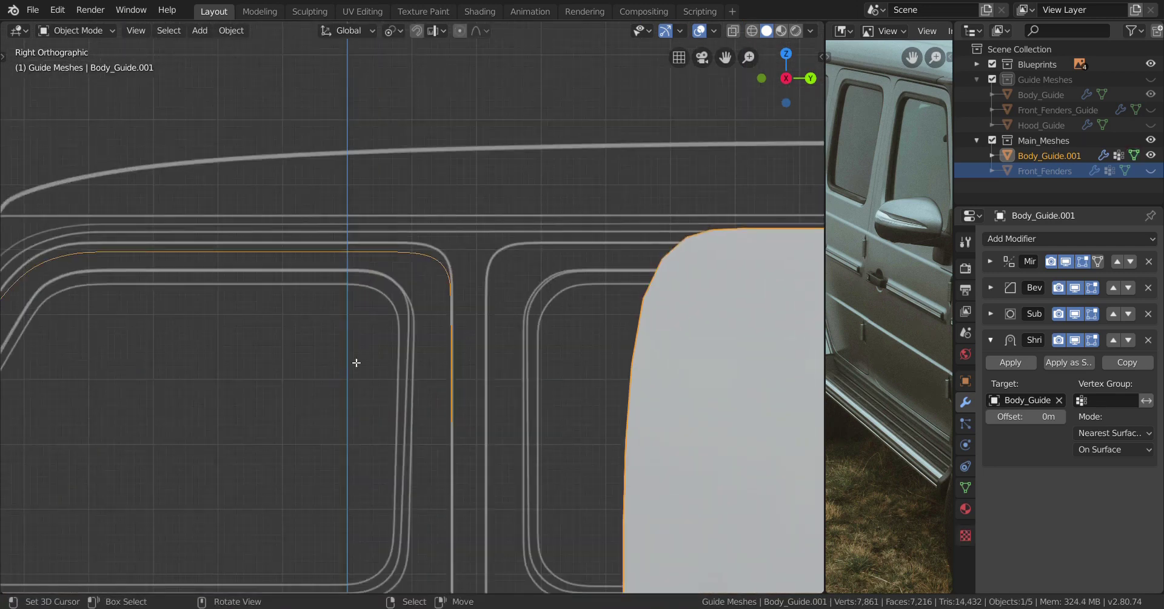
{"action": "scroll", "coordinate": [359, 355], "scroll_direction": "down", "scroll_amount": 6}
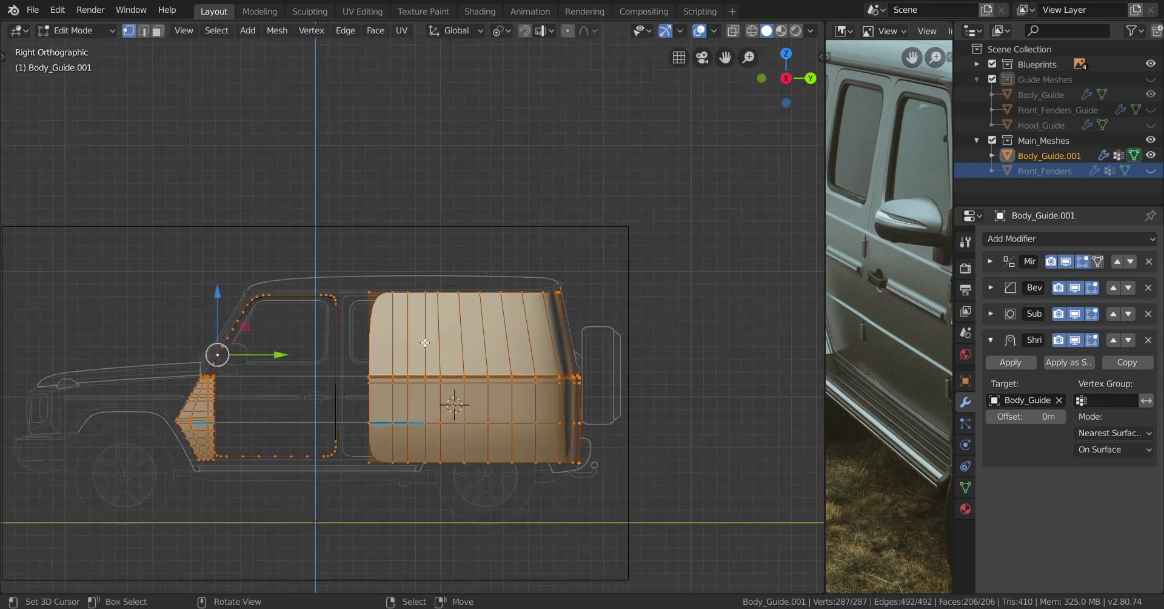
{"action": "scroll", "coordinate": [425, 342], "scroll_direction": "up", "scroll_amount": 4}
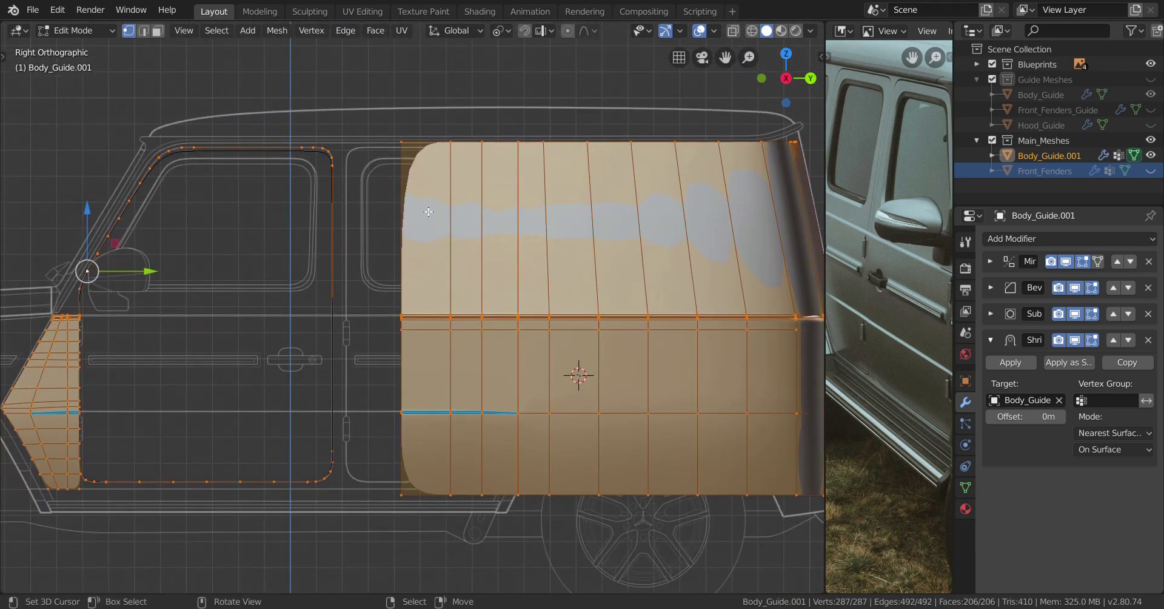
{"action": "scroll", "coordinate": [487, 203], "scroll_direction": "down", "scroll_amount": 2}
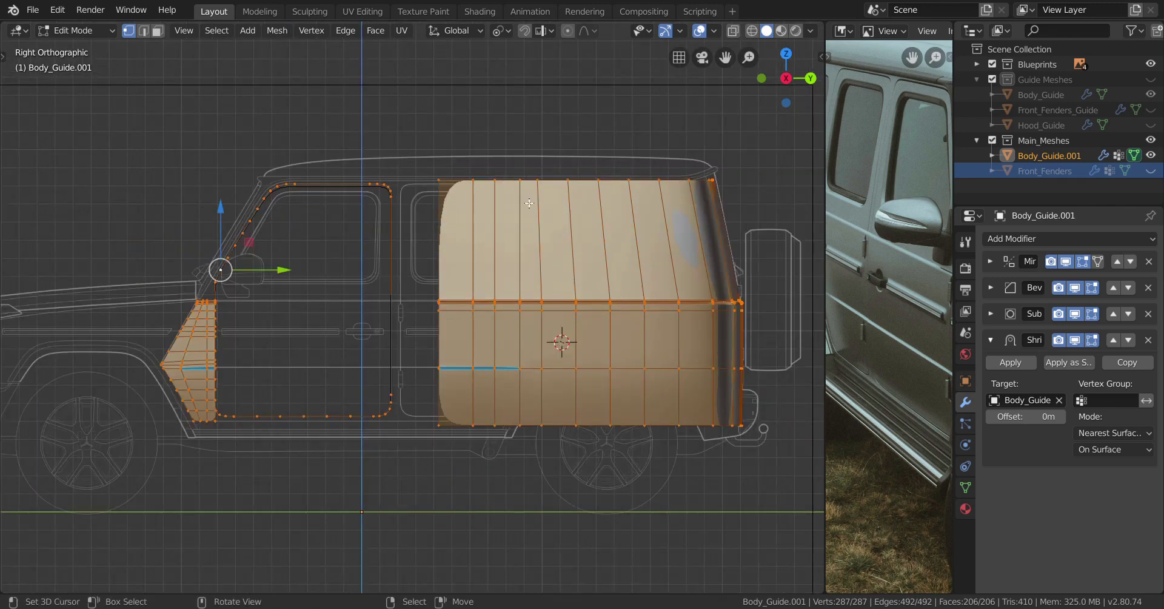
{"action": "middle_click_drag", "start_coordinate": [529, 203], "coordinate": [441, 250], "text": "shift"}
{"action": "scroll", "coordinate": [402, 305], "scroll_direction": "up", "scroll_amount": 2}
{"action": "key", "text": "Tab"}
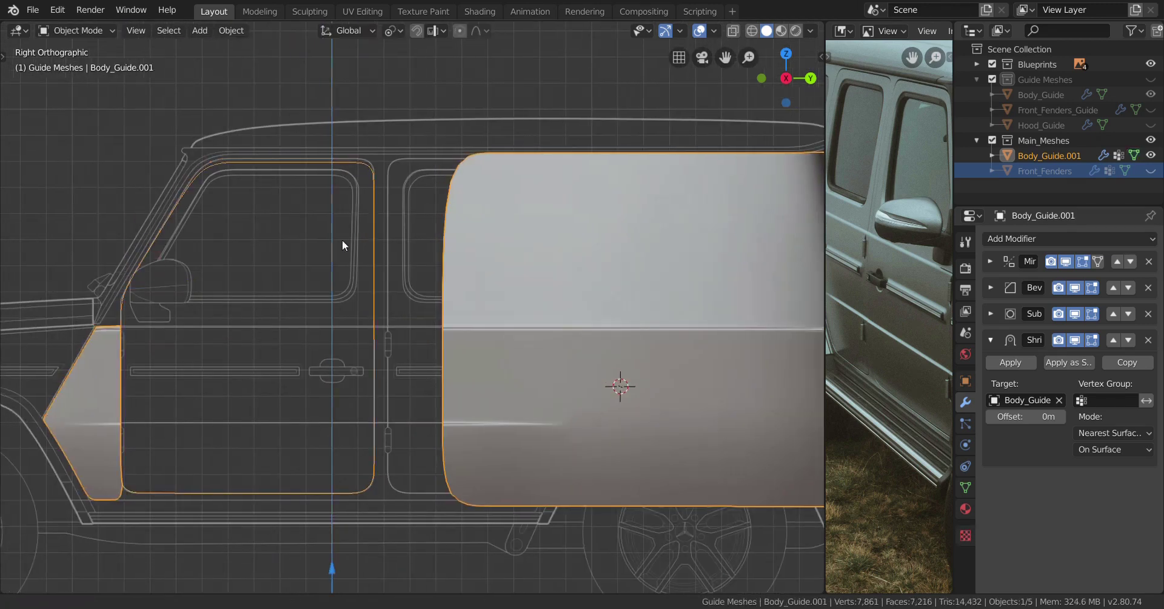
{"action": "middle_click_drag", "start_coordinate": [342, 242], "coordinate": [395, 249], "text": "shift"}
In Edit Mode, select the front door outline with all linked geometry and inspect its upper rear corner
{"action": "key", "text": "Tab"}
{"action": "left_click", "coordinate": [478, 181]}
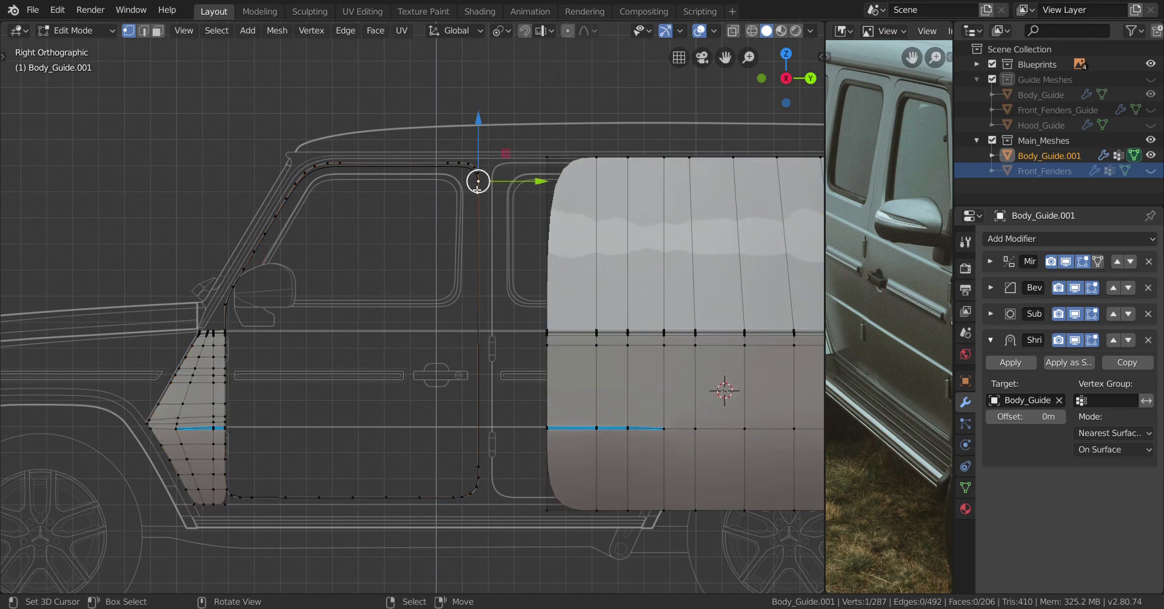
{"action": "key", "text": "ctrl+l"}
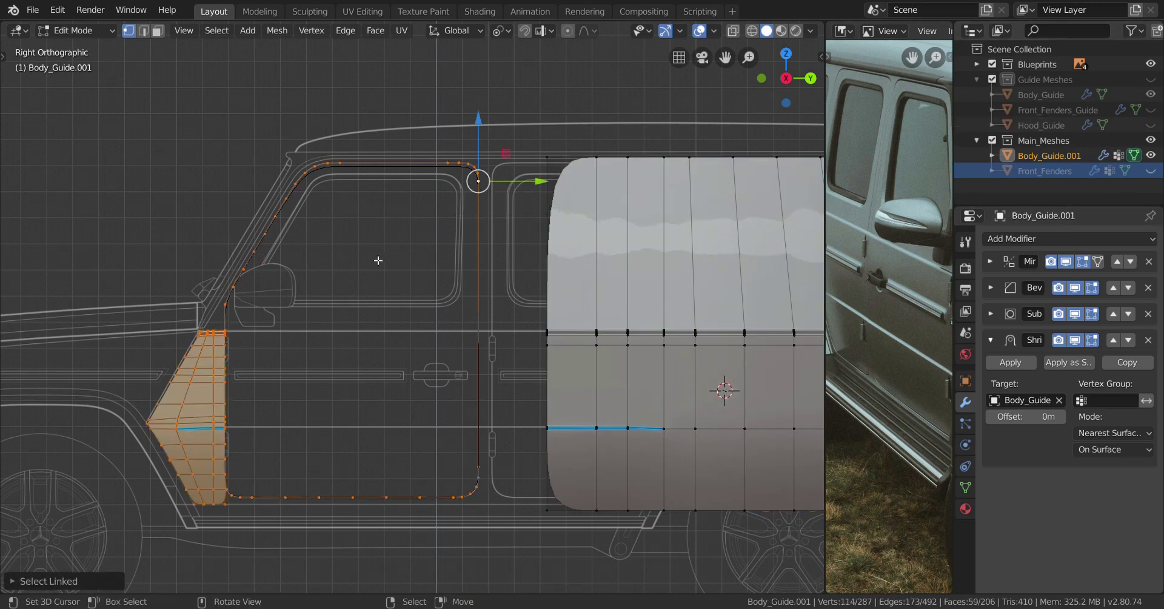
{"action": "scroll", "coordinate": [454, 151], "scroll_direction": "up", "scroll_amount": 7}
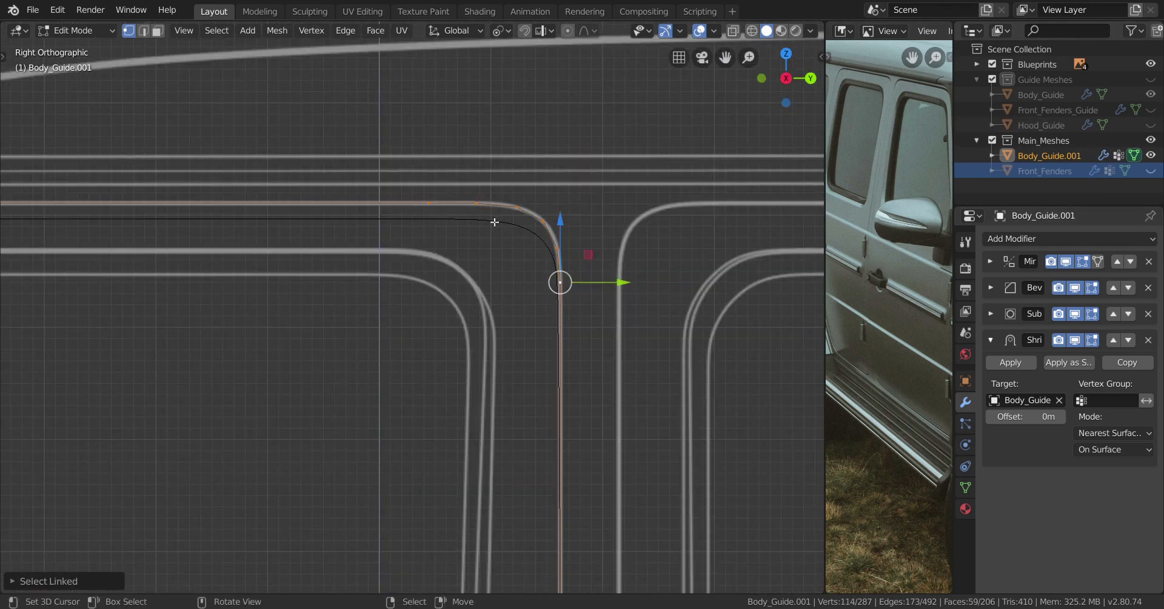
{"action": "scroll", "coordinate": [508, 259], "scroll_direction": "up", "scroll_amount": 3}
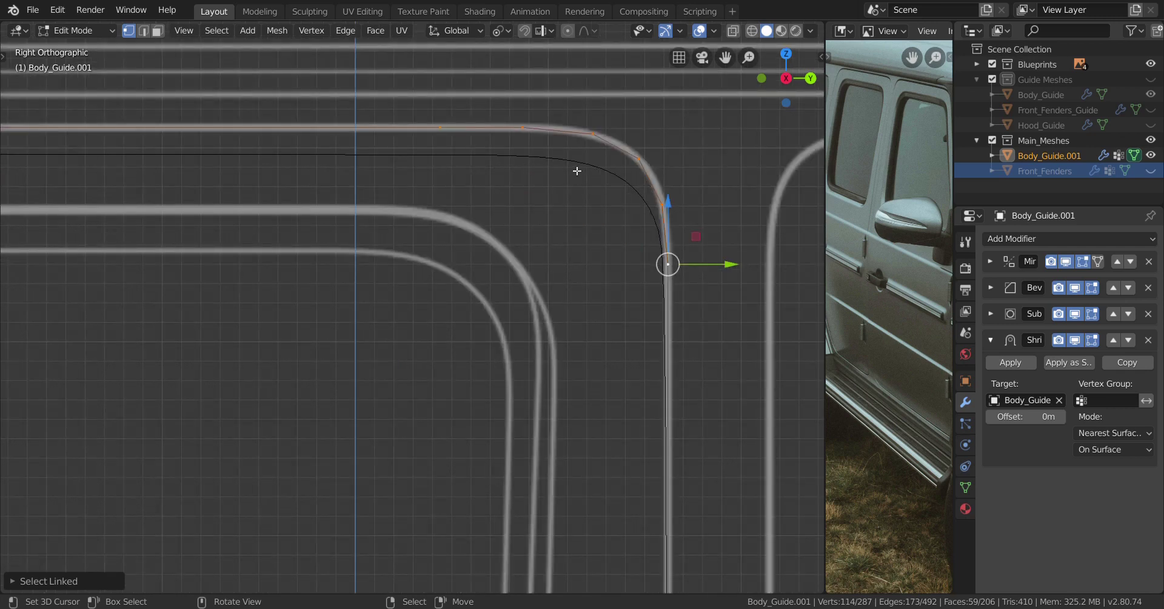
{"action": "scroll", "coordinate": [609, 214], "scroll_direction": "down", "scroll_amount": 5}
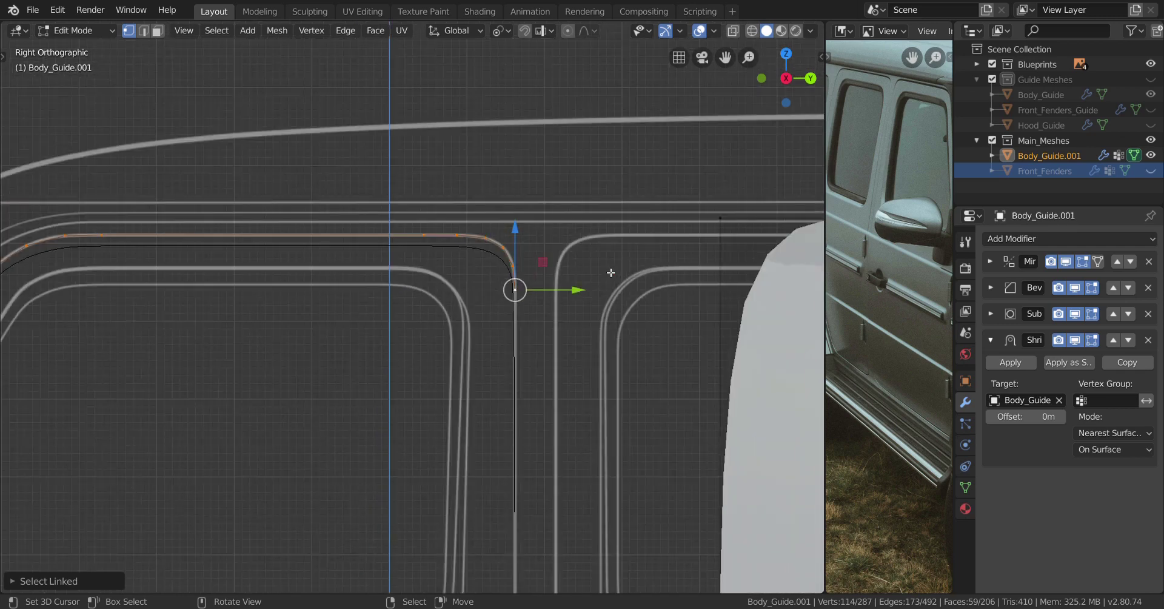
Unhide Body_Guide and compare the front door outline with its surface and the side blueprint in solid and wireframe shading
{"action": "left_click", "coordinate": [1151, 94]}
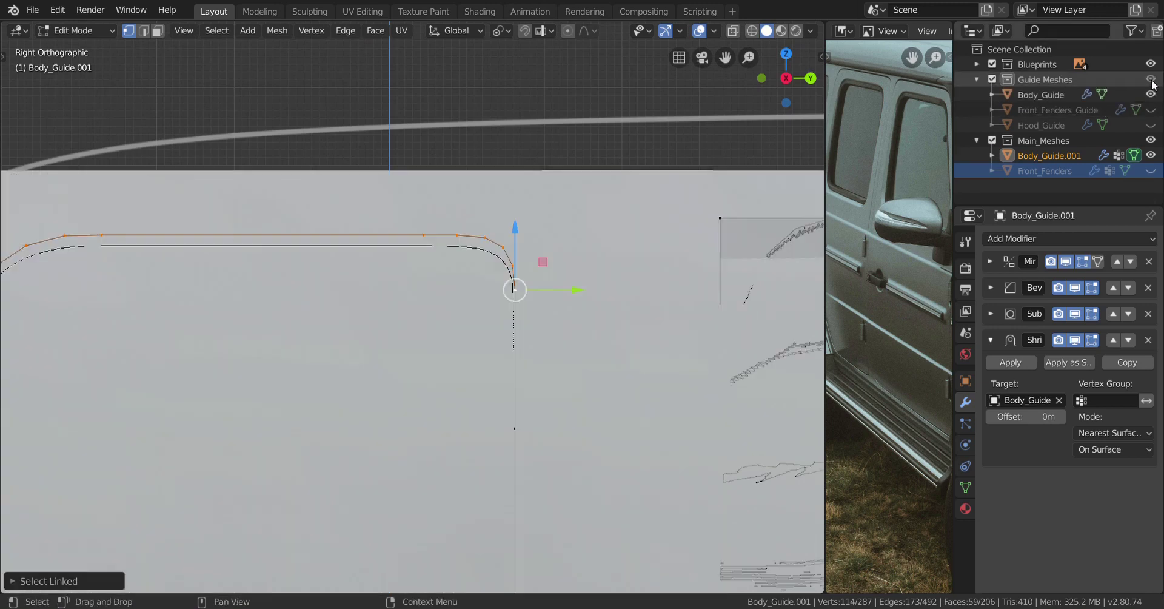
{"action": "scroll", "coordinate": [528, 300], "scroll_direction": "down", "scroll_amount": 5}
{"action": "middle_click_drag", "start_coordinate": [489, 355], "coordinate": [539, 240], "text": "shift"}
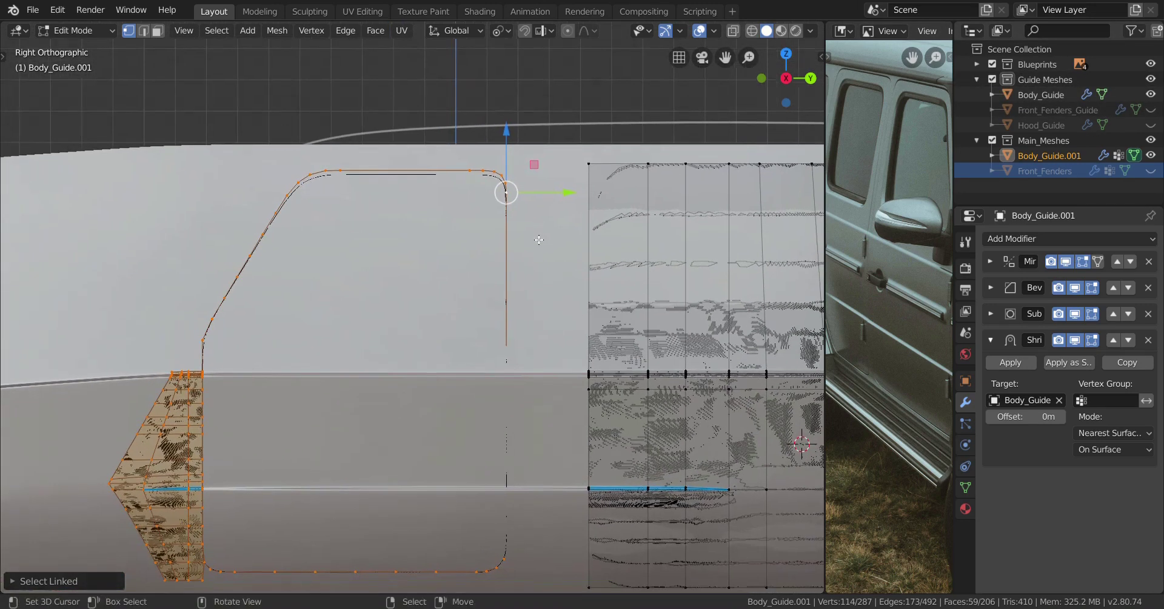
{"action": "scroll", "coordinate": [444, 316], "scroll_direction": "down", "scroll_amount": 1}
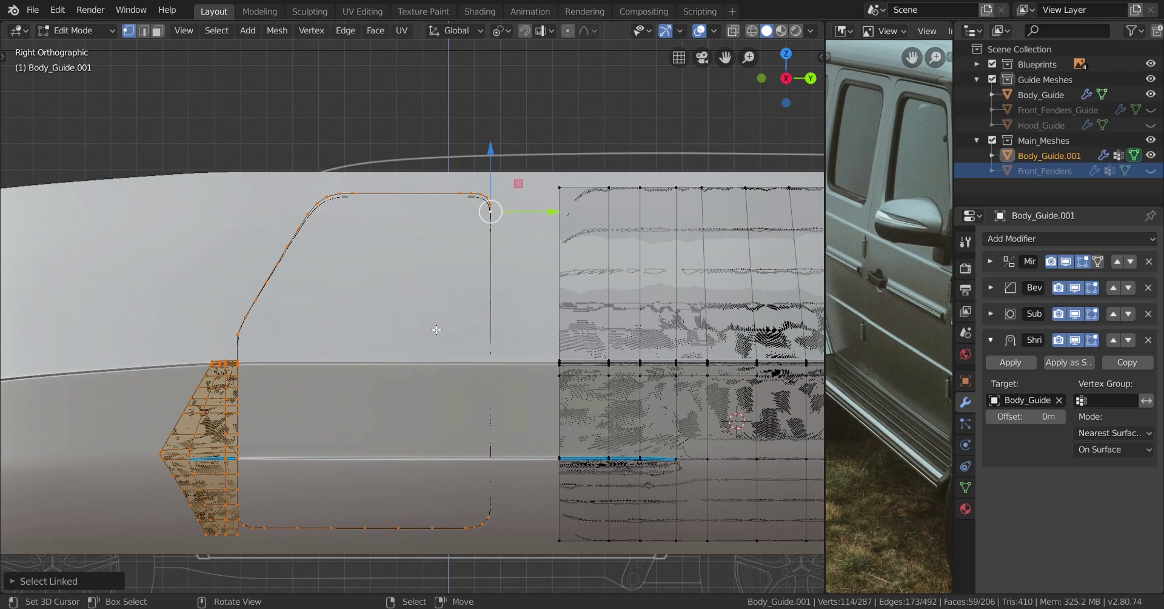
{"action": "scroll", "coordinate": [436, 329], "scroll_direction": "up", "scroll_amount": 3}
{"action": "key", "text": "shift+z"}
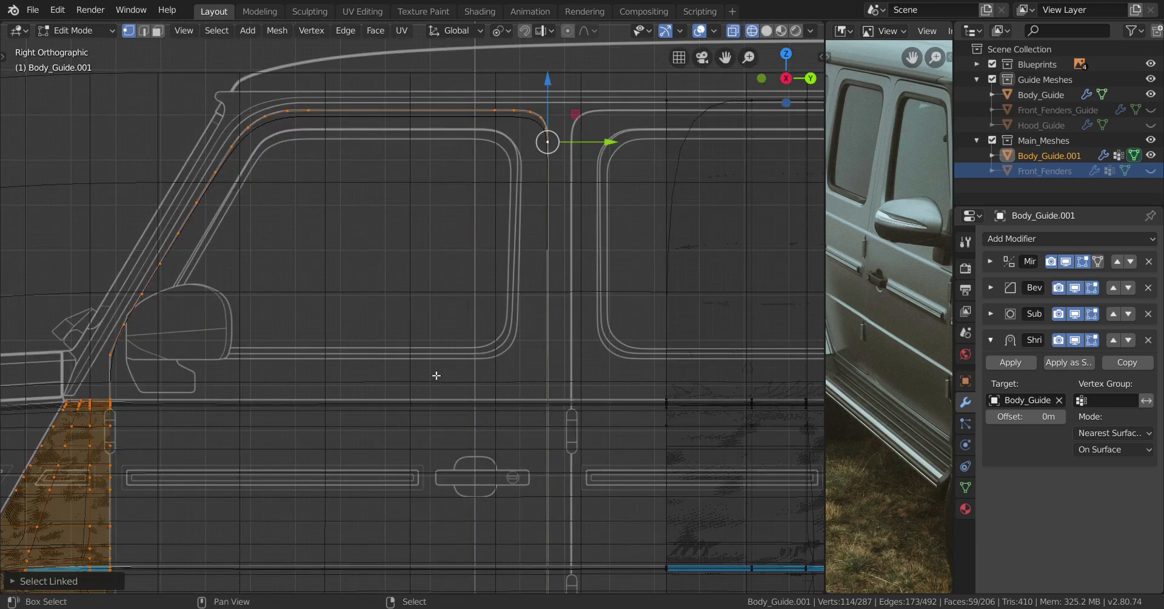
{"action": "scroll", "coordinate": [436, 375], "scroll_direction": "up", "scroll_amount": 1}
{"action": "mouse_move", "coordinate": [483, 338]}
{"action": "middle_mouse_down"}
{"action": "mouse_move", "coordinate": [493, 359]}
{"action": "mouse_move", "coordinate": [390, 372]}
{"action": "mouse_move", "coordinate": [512, 385]}
{"action": "mouse_move", "coordinate": [421, 370]}
{"action": "mouse_move", "coordinate": [463, 384]}
{"action": "mouse_move", "coordinate": [442, 374]}
{"action": "middle_mouse_up"}
{"action": "key", "text": "z"}
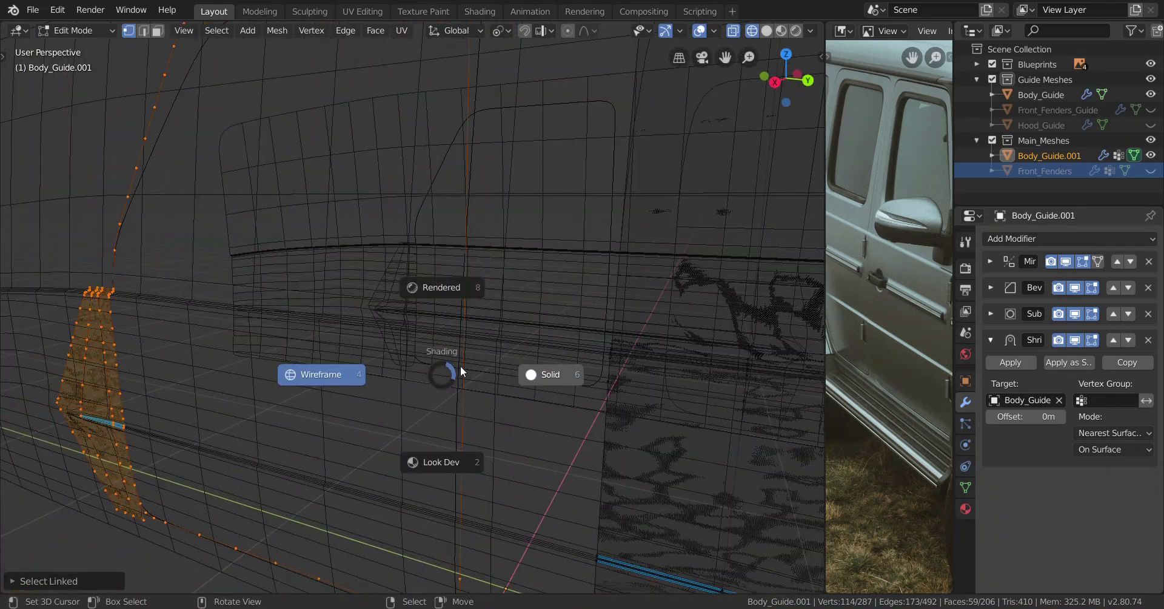
In Edit Mode, duplicate Body_Guide's vertical edge loop just behind the front door in place and separate it into its own object
{"action": "key", "text": "Tab"}
{"action": "left_click", "coordinate": [497, 339]}
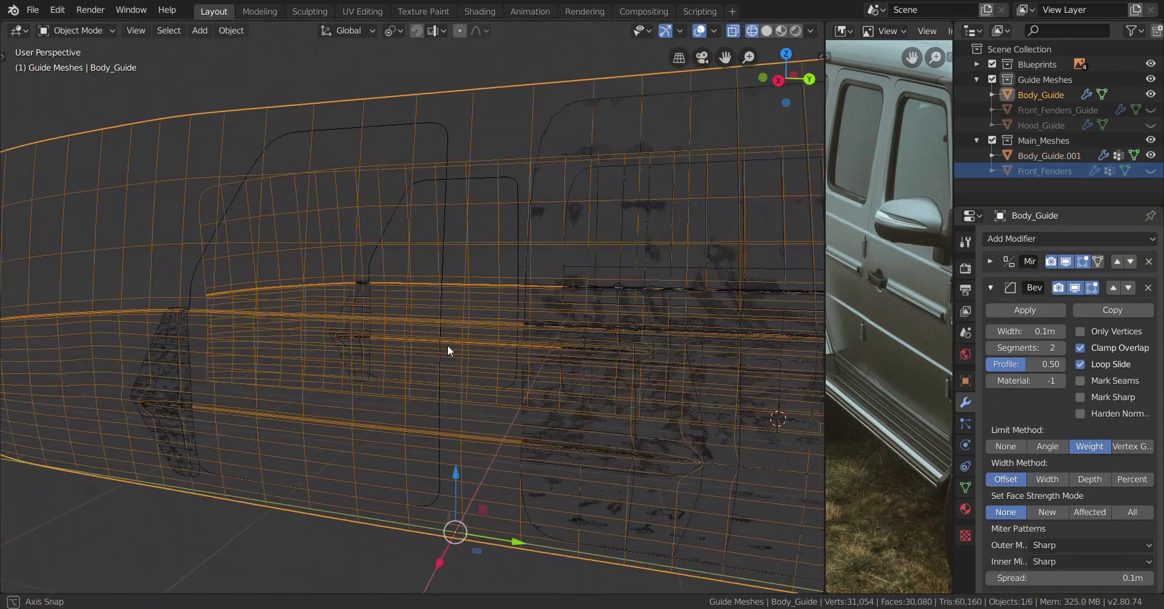
{"action": "key", "text": "Tab"}
{"action": "key", "text": "z"}
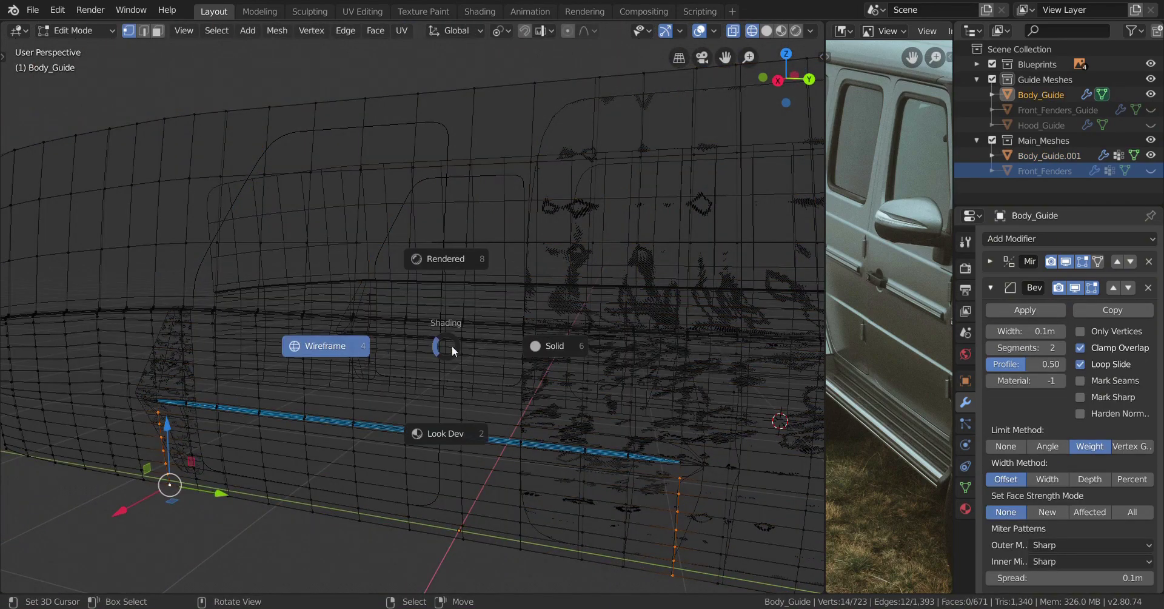
{"action": "left_click", "coordinate": [555, 345]}
{"action": "scroll", "coordinate": [500, 301], "scroll_direction": "up", "scroll_amount": 8}
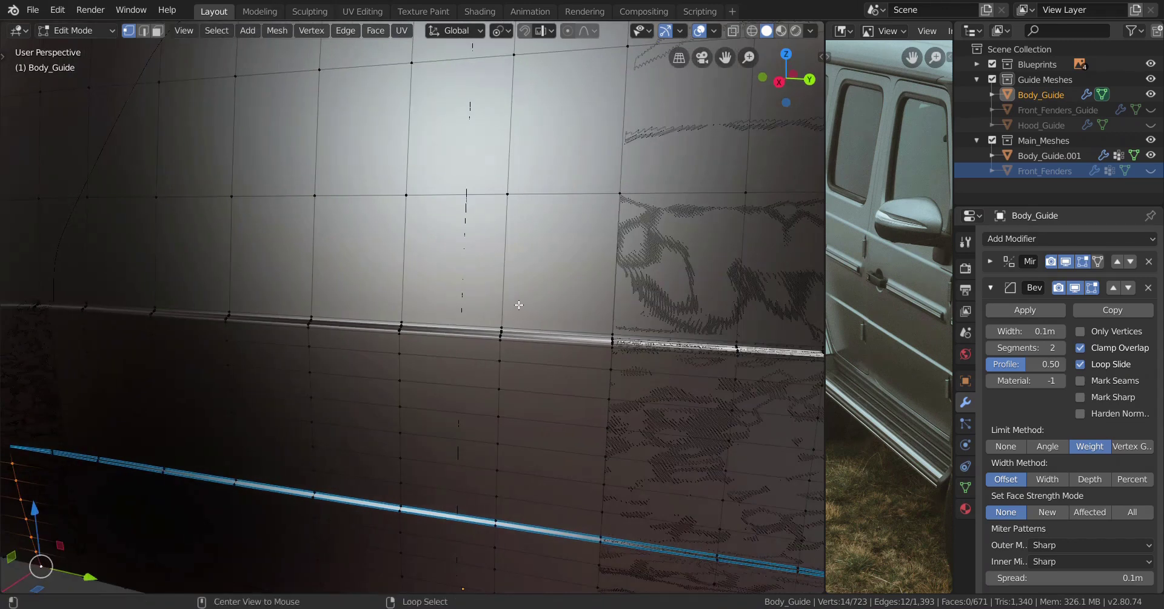
{"action": "scroll", "coordinate": [500, 302], "scroll_direction": "down", "scroll_amount": 5}
{"action": "key", "text": "shift+d"}
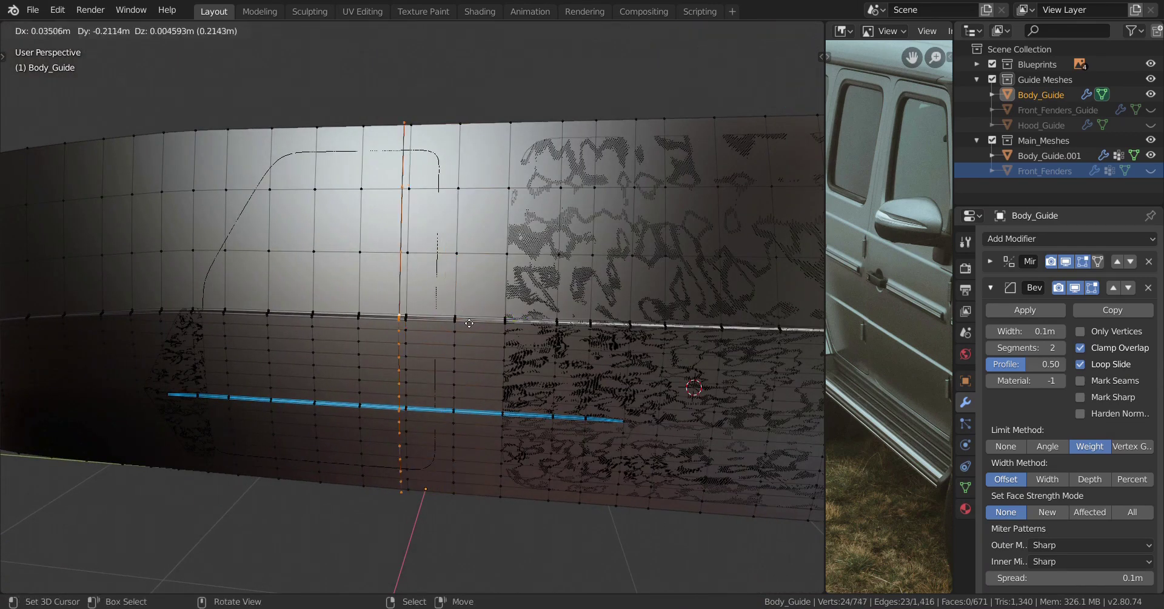
{"action": "right_click", "coordinate": [476, 323]}
{"action": "key", "text": "p"}
{"action": "left_click", "coordinate": [472, 311]}
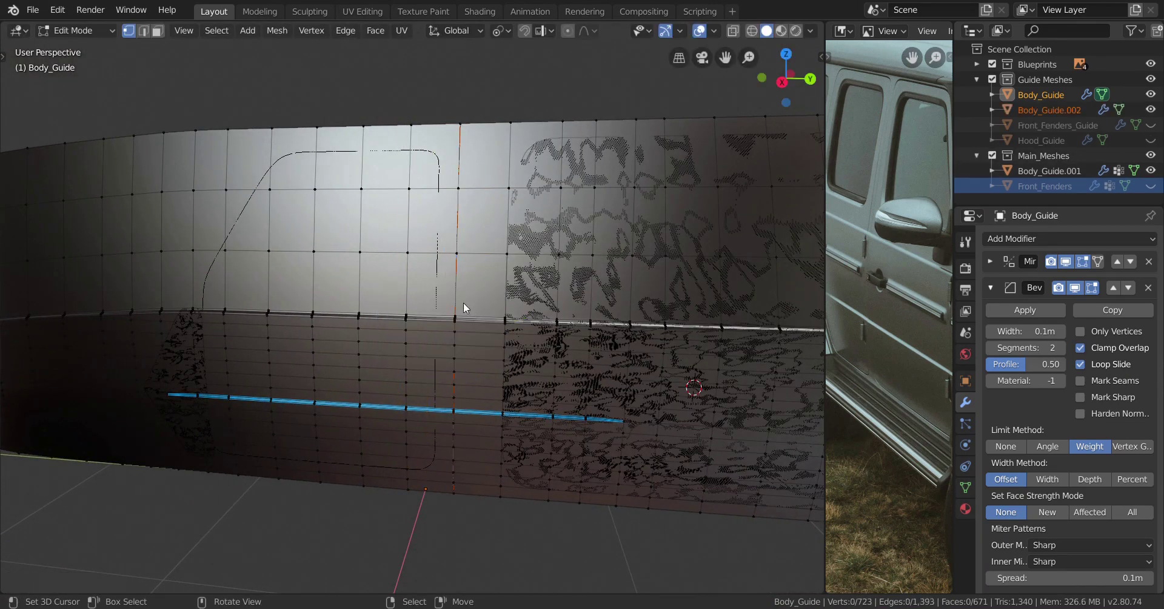
Return to Object Mode with wireframe shading and hide the original Body_Guide
{"action": "key", "text": "Tab"}
{"action": "key", "text": "z"}
{"action": "left_click", "coordinate": [373, 303]}
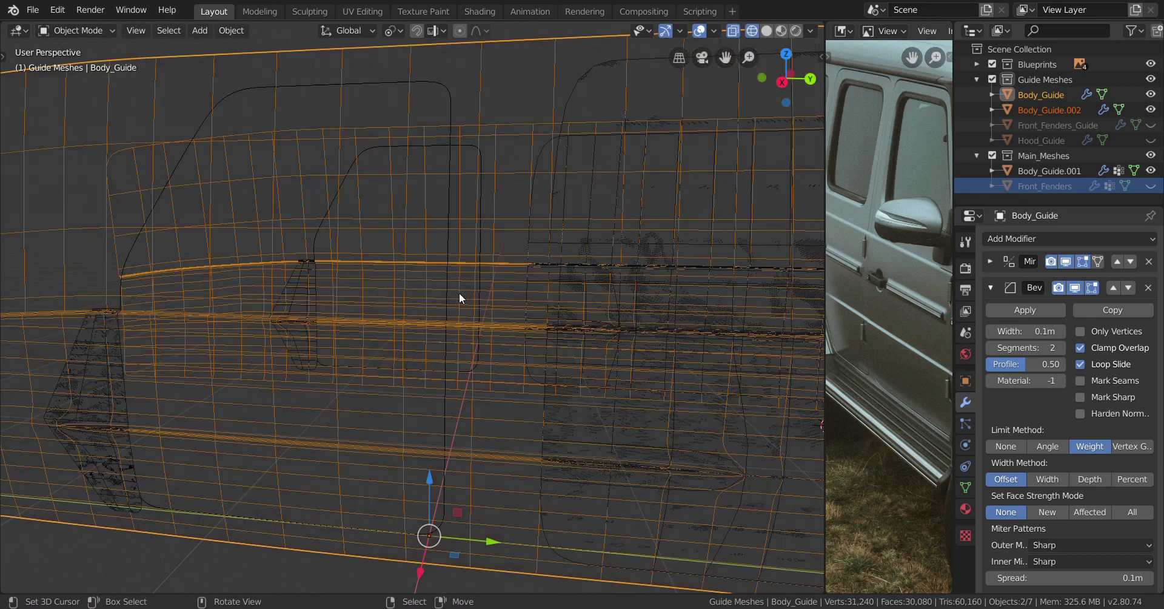
{"action": "left_click", "coordinate": [483, 228]}
{"action": "left_click", "coordinate": [479, 225]}
{"action": "left_click", "coordinate": [480, 212]}
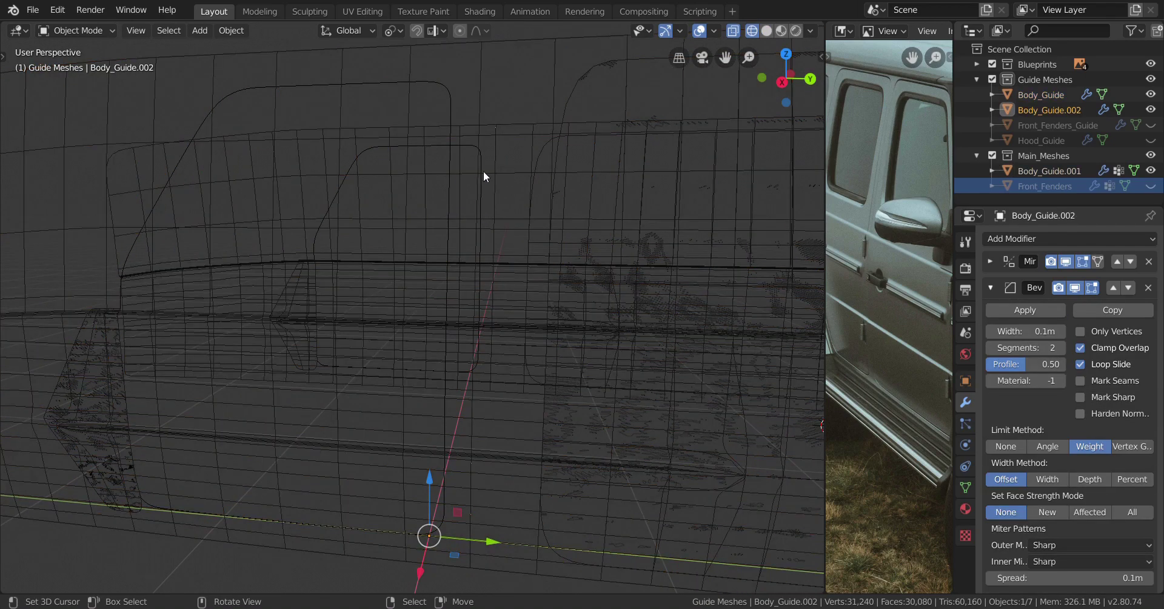
{"action": "scroll", "coordinate": [450, 224], "scroll_direction": "down", "scroll_amount": 3}
{"action": "scroll", "coordinate": [449, 241], "scroll_direction": "up", "scroll_amount": 2}
{"action": "left_click", "coordinate": [497, 119]}
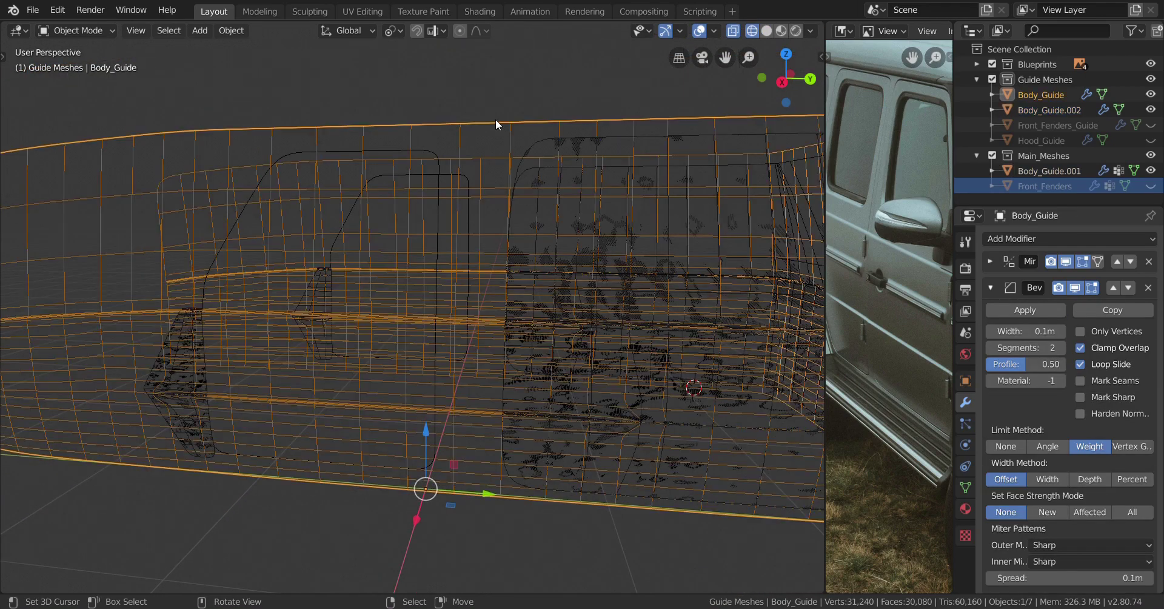
{"action": "key", "text": "h"}
Join the separated edge loop into Body_Guide.001 and enter Edit Mode
{"action": "left_click", "coordinate": [461, 152]}
{"action": "left_click", "coordinate": [428, 156], "text": "shift"}
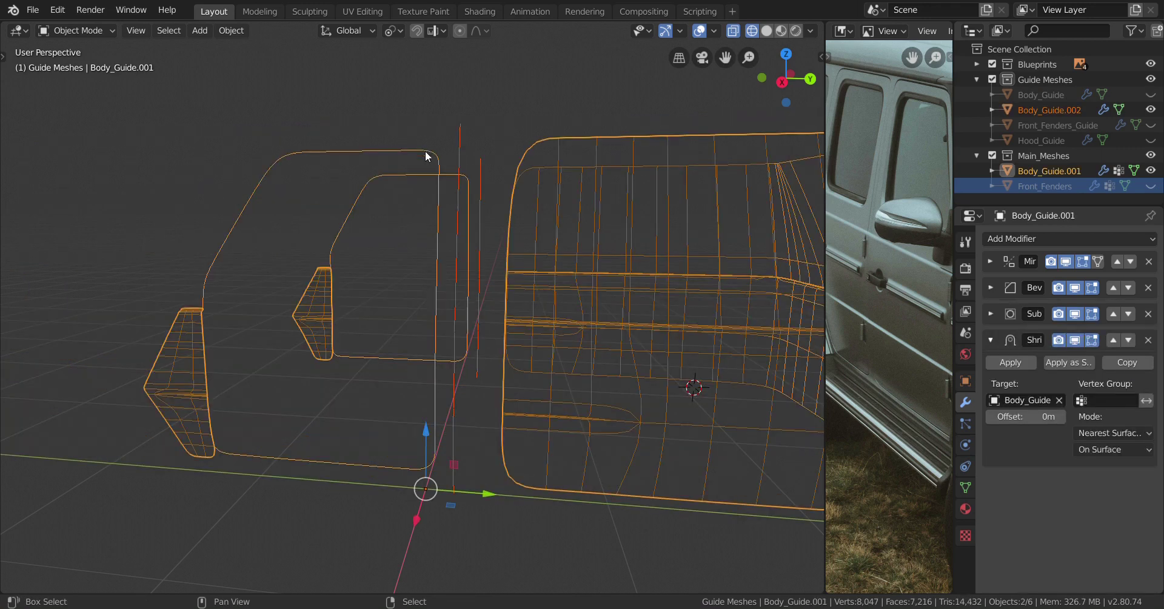
{"action": "key", "text": "ctrl+j"}
{"action": "key", "text": "Tab"}
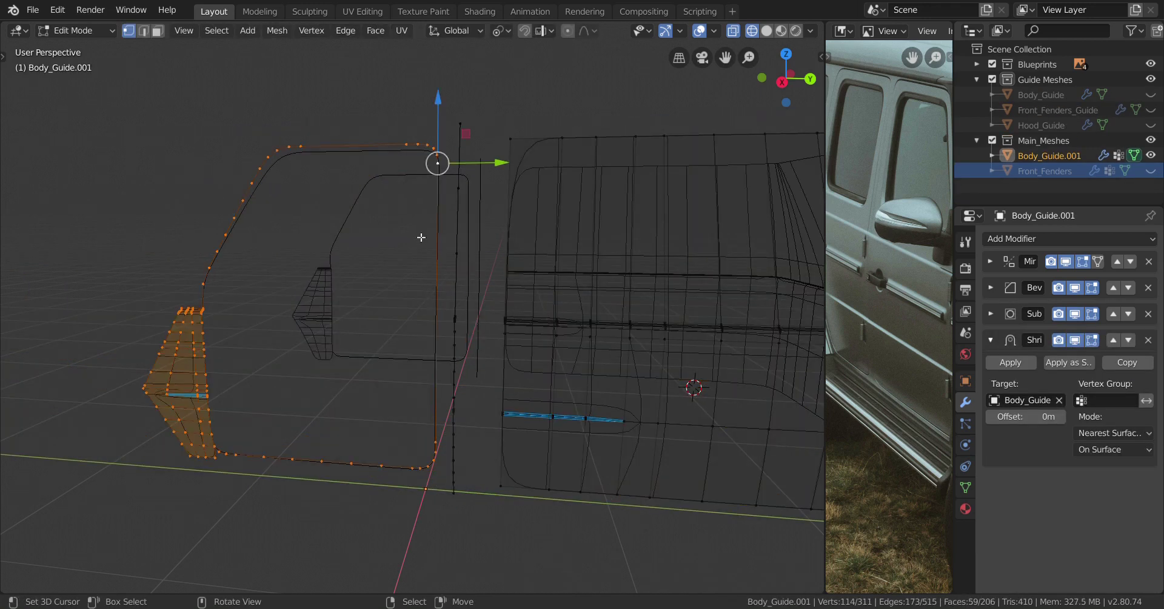
Delete all vertices of the joined edge loop behind the front door outline
{"action": "middle_click_drag", "start_coordinate": [419, 237], "coordinate": [535, 298]}
{"action": "left_click", "coordinate": [487, 190]}
{"action": "scroll", "coordinate": [491, 193], "scroll_direction": "down", "scroll_amount": 3}
{"action": "left_click", "coordinate": [473, 119], "text": "ctrl"}
{"action": "key", "text": "x"}
{"action": "left_click", "coordinate": [477, 116]}
{"action": "key", "text": "x"}
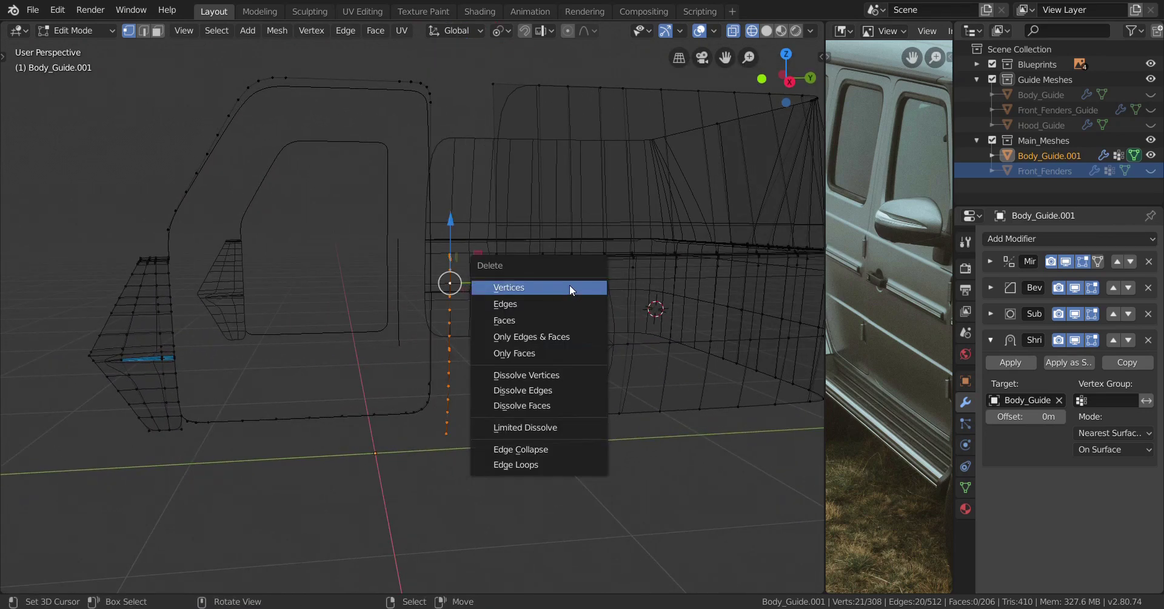
{"action": "left_click", "coordinate": [570, 285]}
Unhide Body_Guide in Object Mode and open it in Edit Mode
{"action": "key", "text": "Tab"}
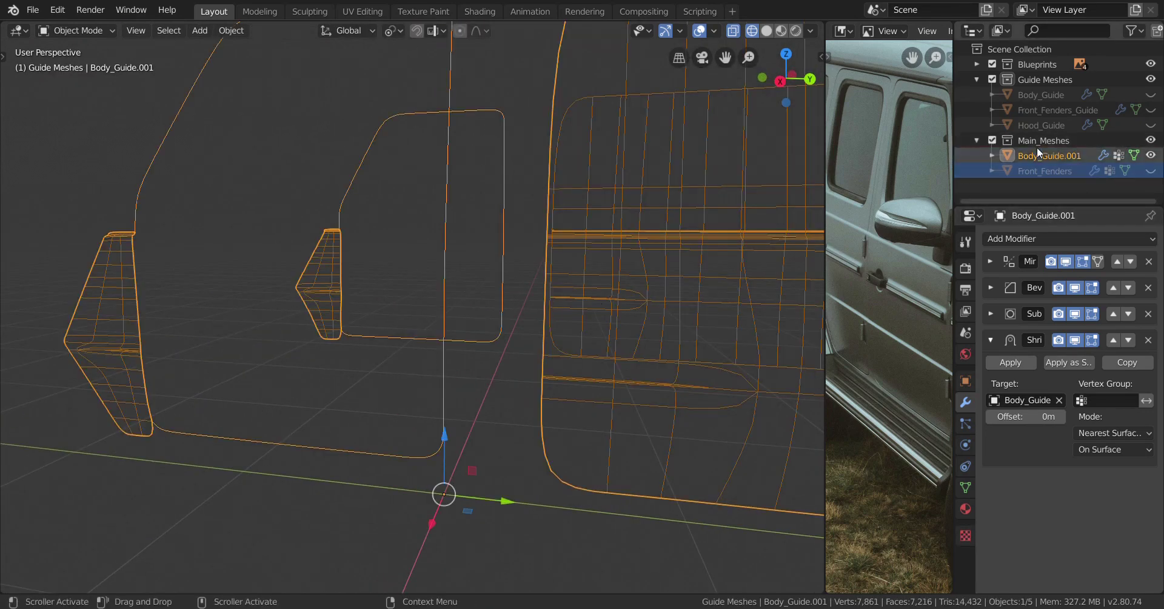
{"action": "left_click", "coordinate": [1151, 96]}
{"action": "middle_click_drag", "start_coordinate": [418, 331], "coordinate": [434, 323]}
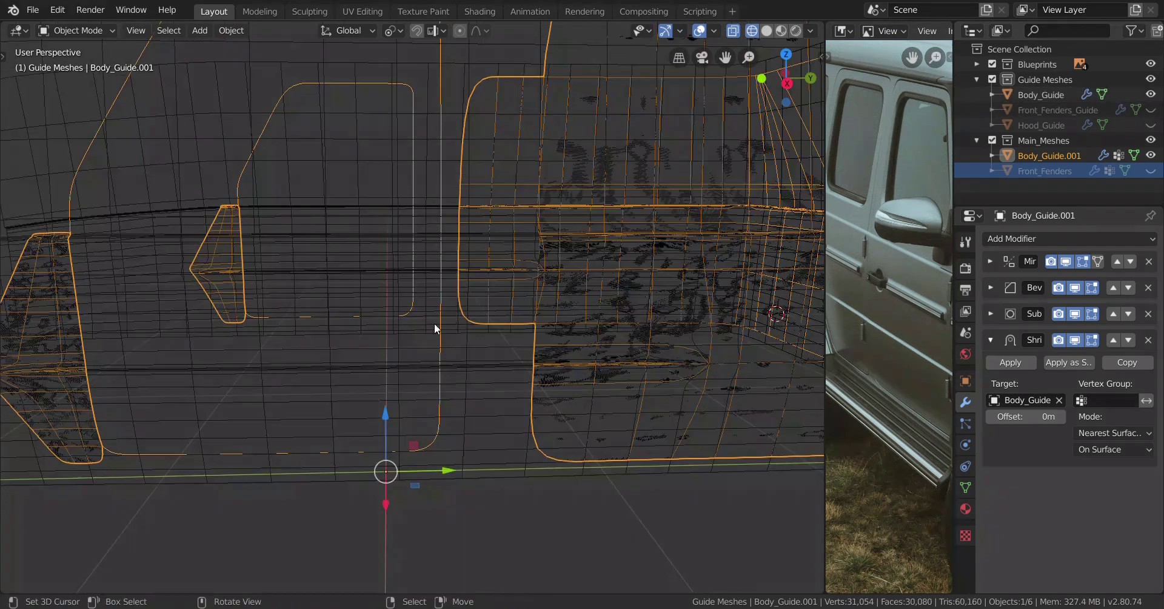
{"action": "left_click", "coordinate": [434, 323]}
{"action": "scroll", "coordinate": [473, 246], "scroll_direction": "down", "scroll_amount": 4}
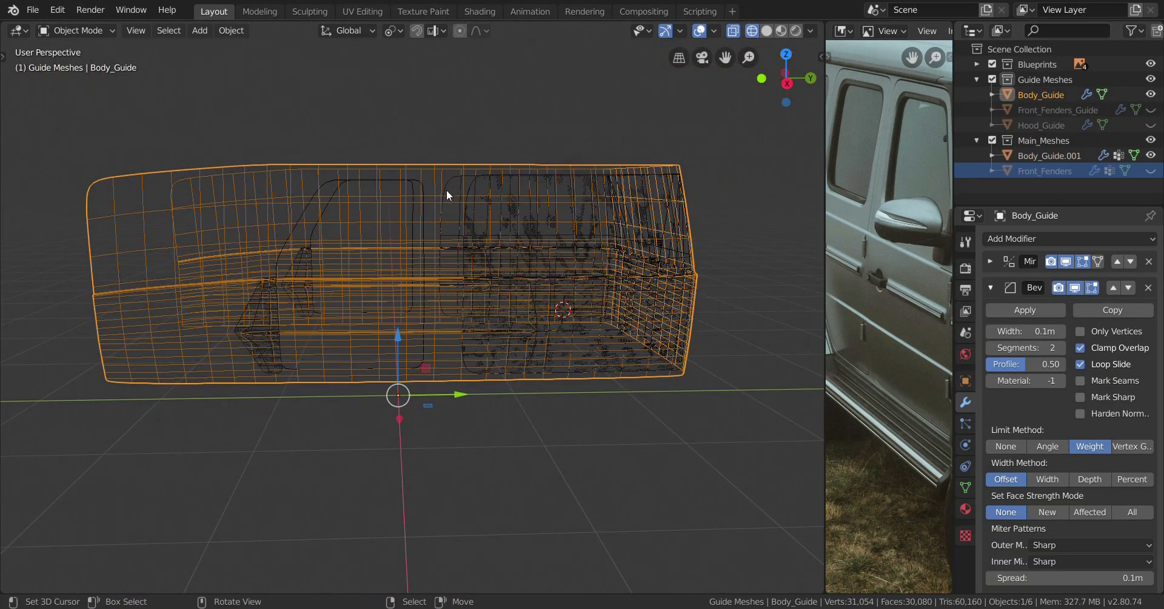
{"action": "key", "text": "Tab"}
Select the two neighbouring vertical edge loops around the pillar between the doors and check them against the side blueprint
{"action": "scroll", "coordinate": [451, 285], "scroll_direction": "up", "scroll_amount": 6}
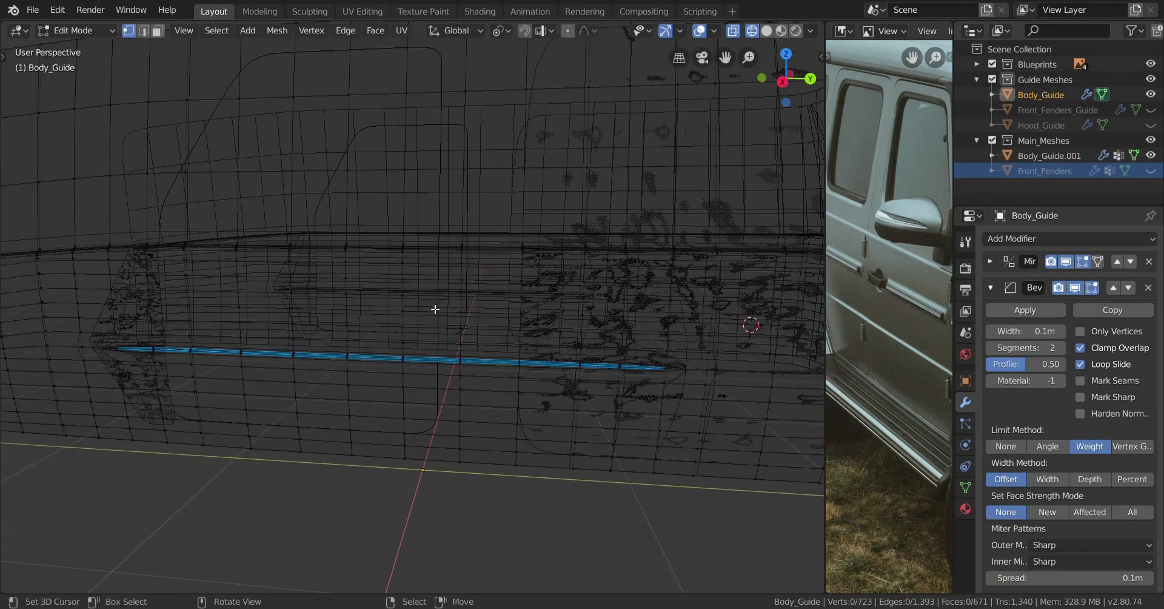
{"action": "left_click", "coordinate": [403, 297], "text": "alt"}
{"action": "left_click", "coordinate": [461, 306], "text": "alt+shift"}
{"action": "scroll", "coordinate": [446, 307], "scroll_direction": "down", "scroll_amount": 3}
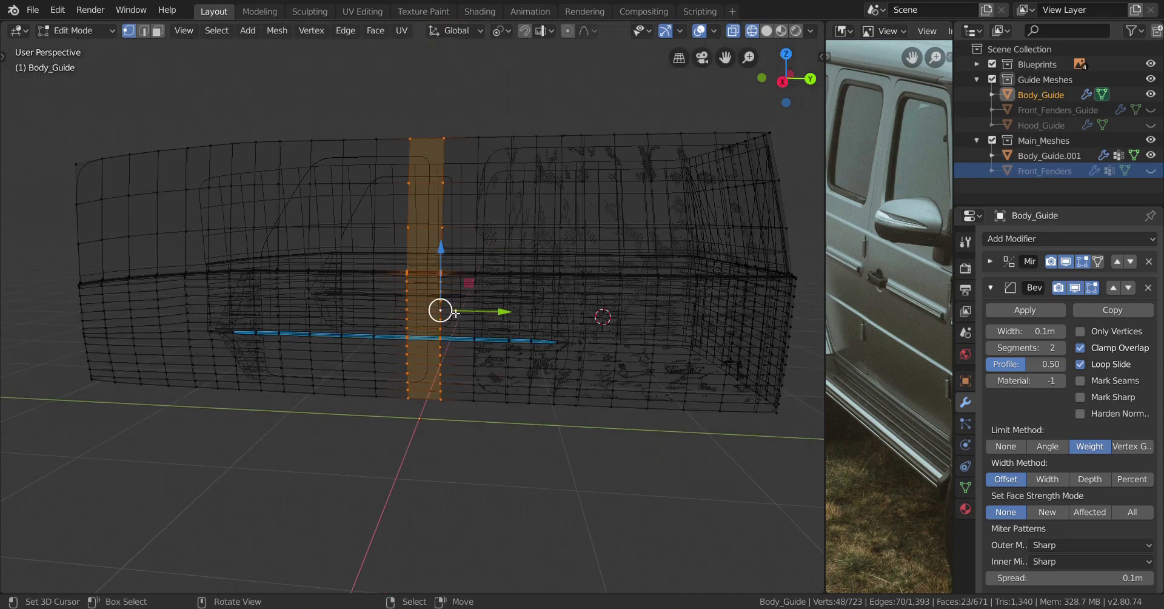
{"action": "scroll", "coordinate": [457, 336], "scroll_direction": "up", "scroll_amount": 2}
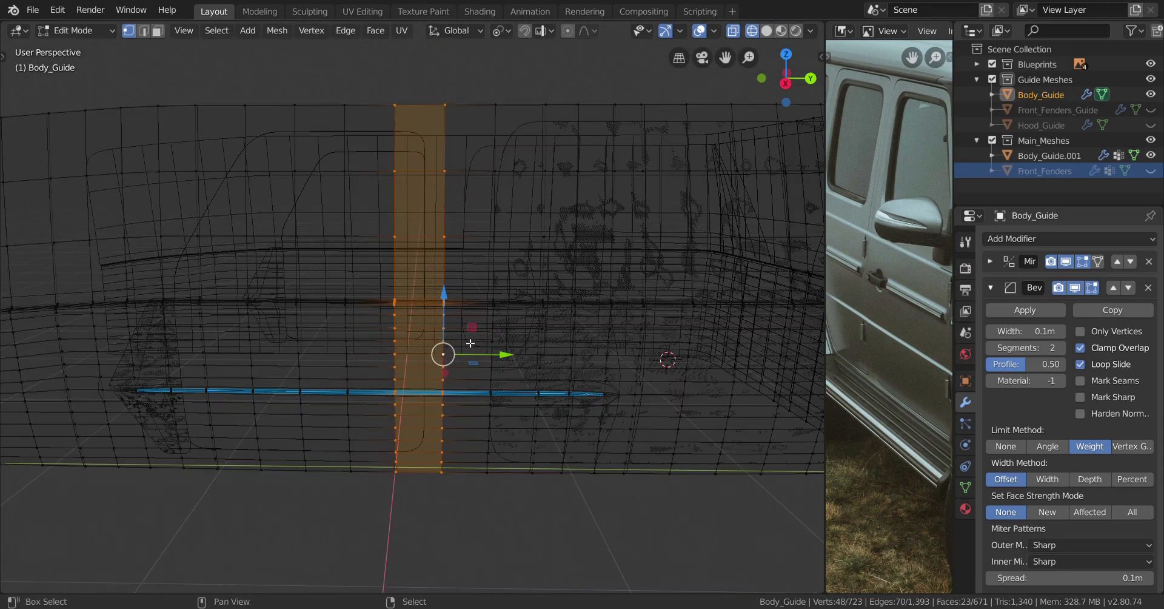
{"action": "mouse_move", "coordinate": [470, 344]}
{"action": "middle_mouse_down"}
{"action": "mouse_move", "coordinate": [449, 355]}
{"action": "mouse_move", "coordinate": [472, 341]}
{"action": "middle_mouse_up"}
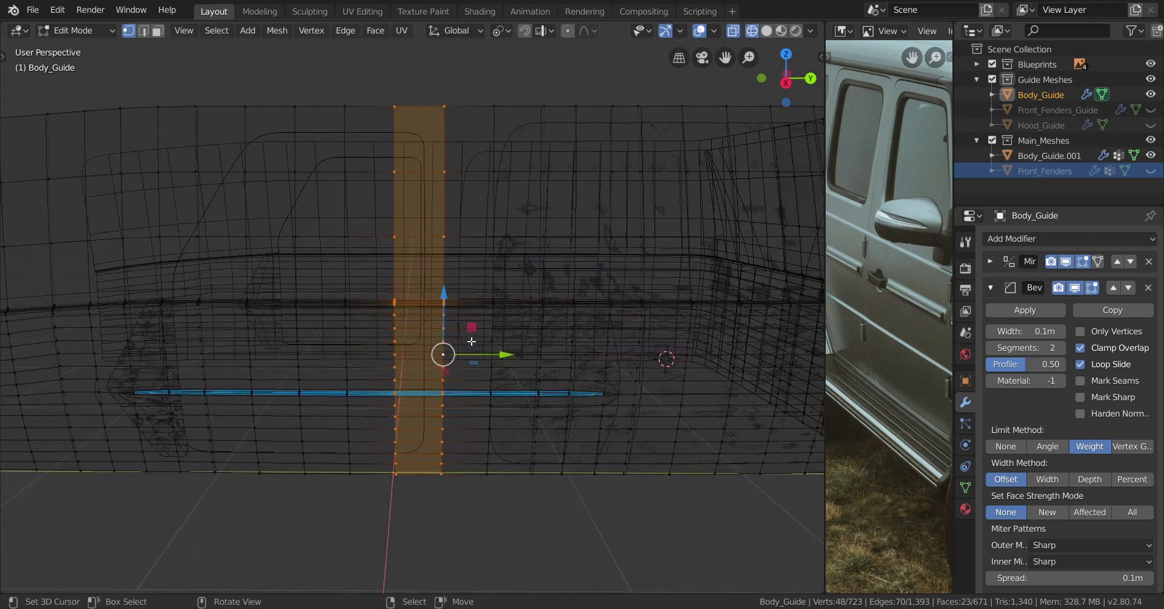
{"action": "key", "text": "KP_3"}
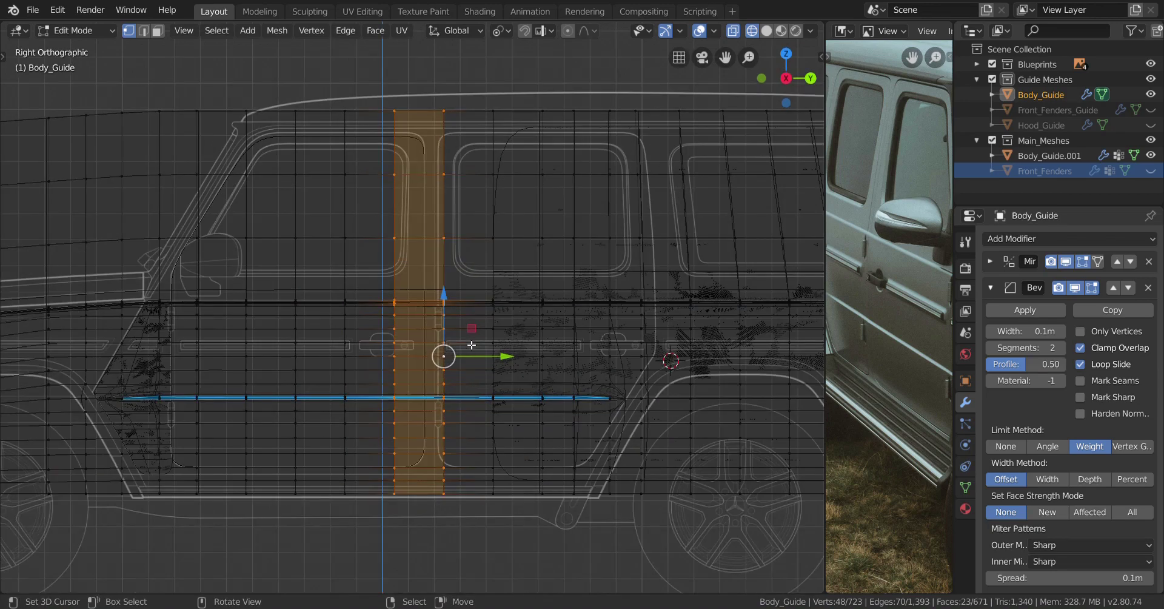
{"action": "scroll", "coordinate": [528, 367], "scroll_direction": "up", "scroll_amount": 2}
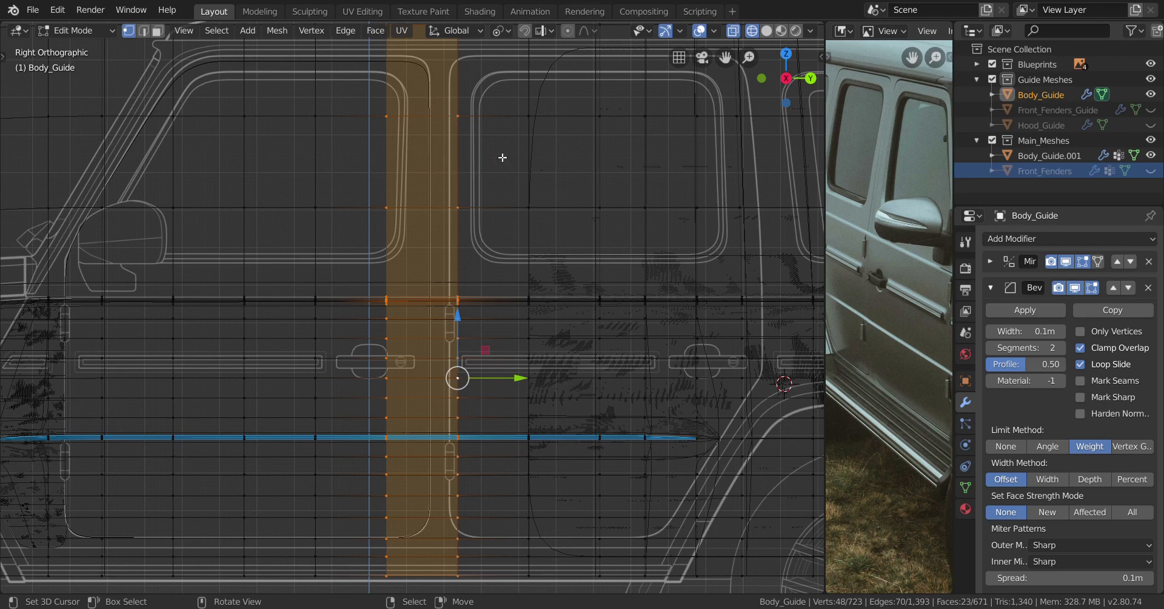
{"action": "scroll", "coordinate": [513, 299], "scroll_direction": "down", "scroll_amount": 1}
Duplicate the selected pillar strip in place, separate it into its own object and return to Object Mode
{"action": "key", "text": "shift+d"}
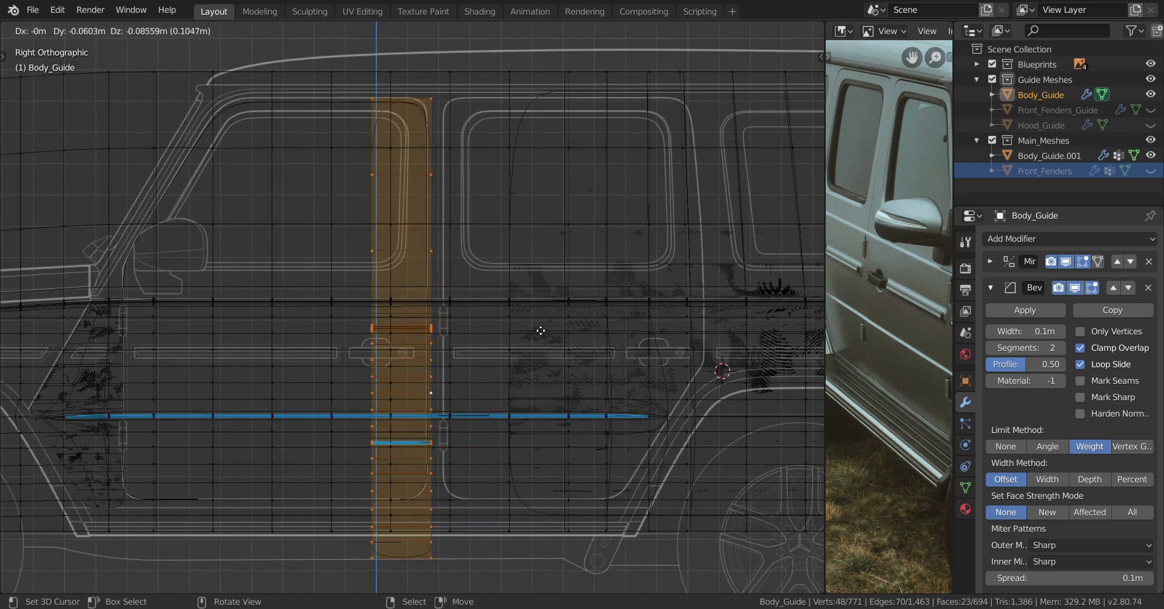
{"action": "right_click", "coordinate": [538, 325]}
{"action": "key", "text": "p"}
{"action": "left_click", "coordinate": [538, 319]}
{"action": "key", "text": "Tab"}
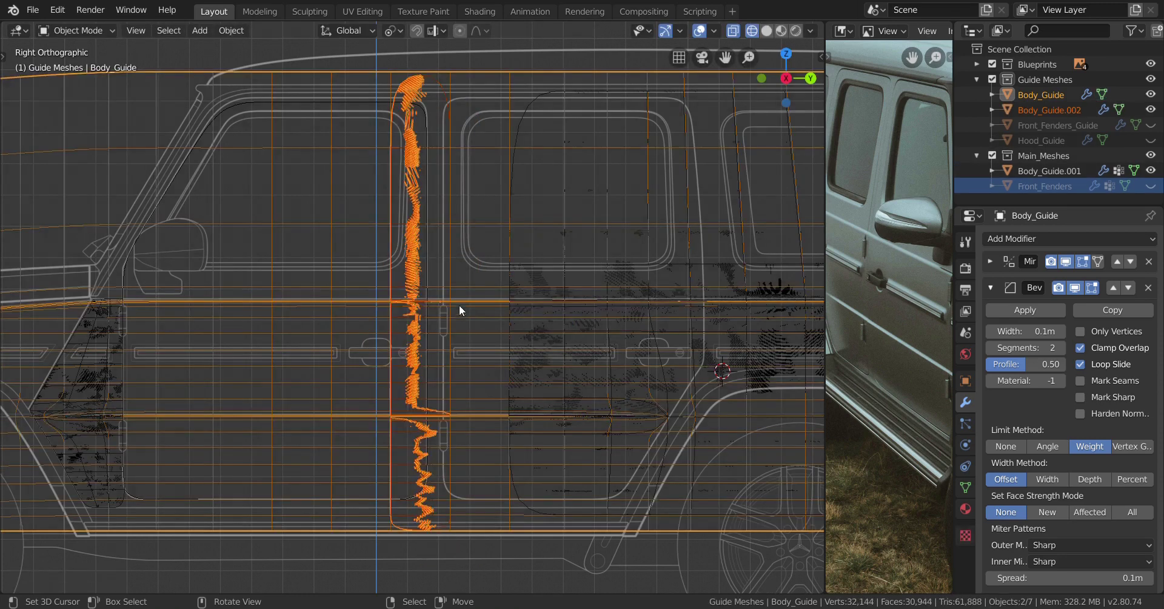
Hide the original Body_Guide and display the remaining meshes in solid shading
{"action": "left_click", "coordinate": [476, 71], "text": "shift"}
{"action": "key", "text": "h"}
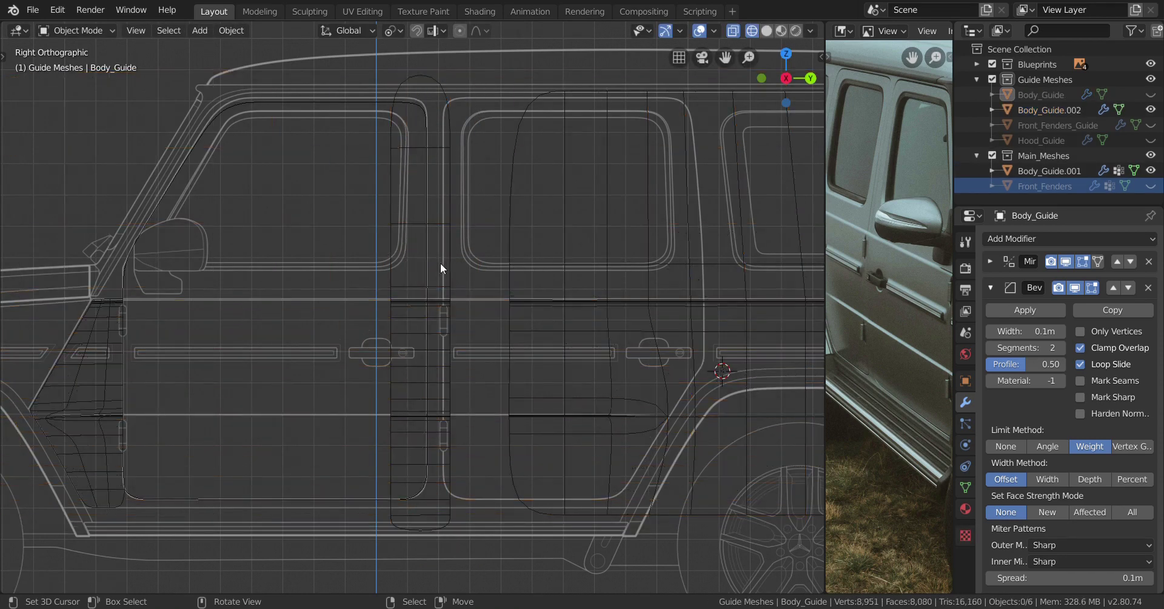
{"action": "key", "text": "z"}
{"action": "left_click", "coordinate": [535, 264]}
Join the separated pillar strip into Body_Guide.001 and enter Edit Mode
{"action": "left_click", "coordinate": [453, 200]}
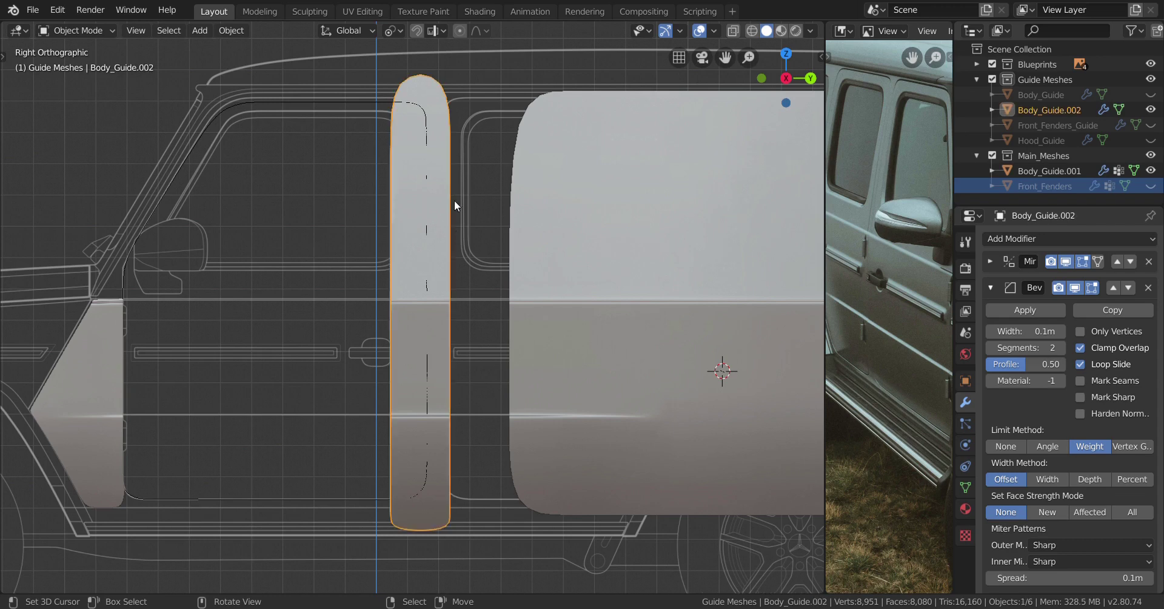
{"action": "left_click", "coordinate": [357, 115], "text": "shift"}
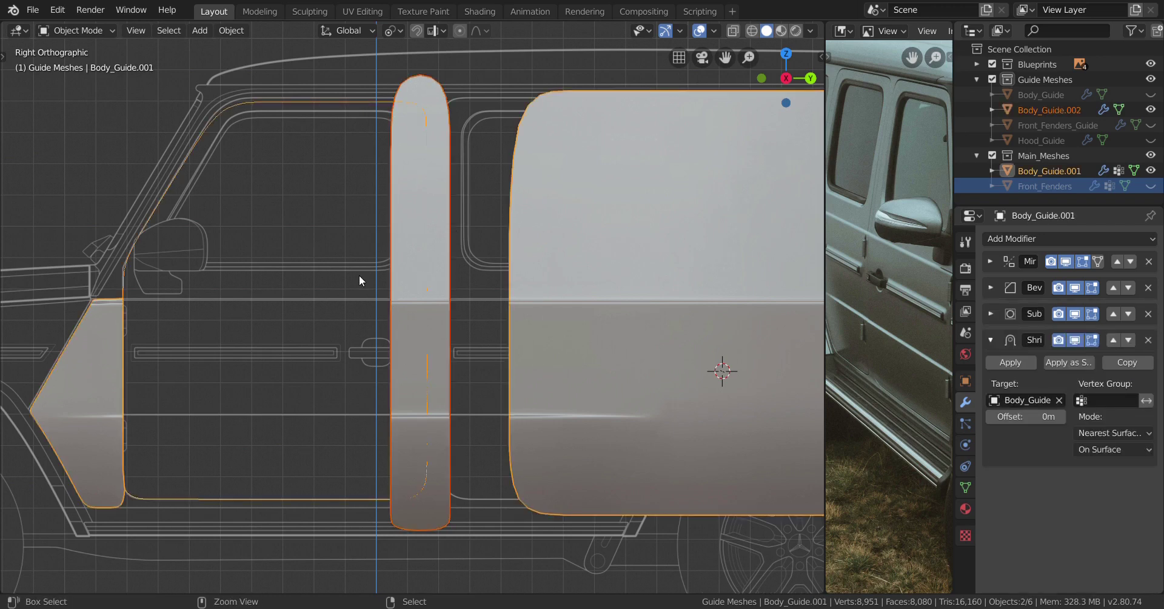
{"action": "key", "text": "ctrl+j"}
{"action": "key", "text": "Tab"}
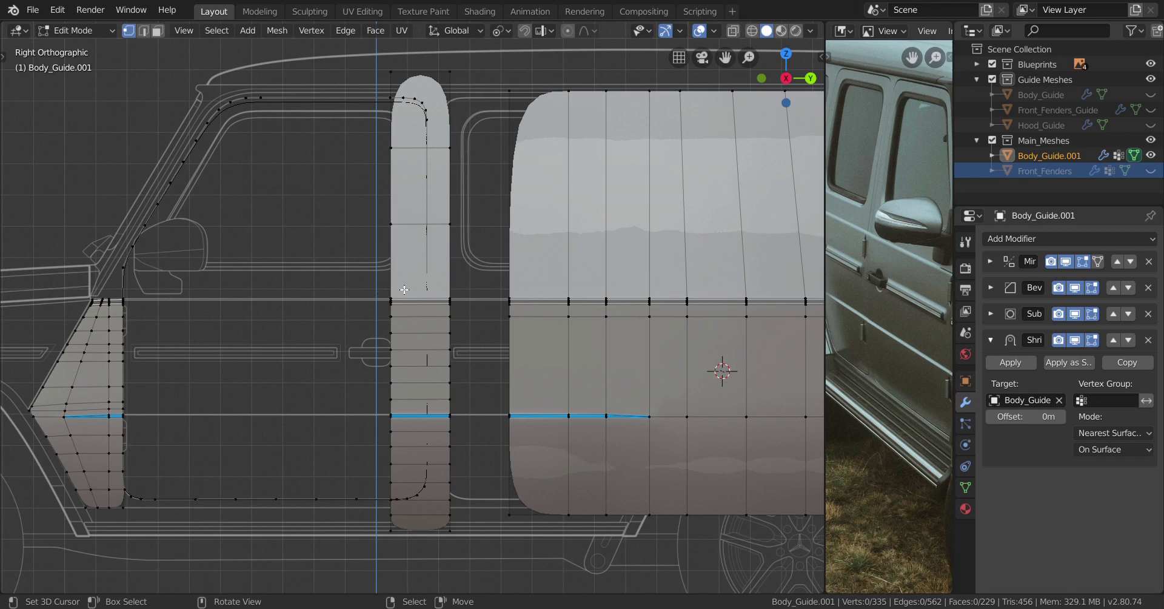
Delete the pillar strip's upper vertices above the beltline crease
{"action": "middle_click_drag", "start_coordinate": [405, 290], "coordinate": [437, 97]}
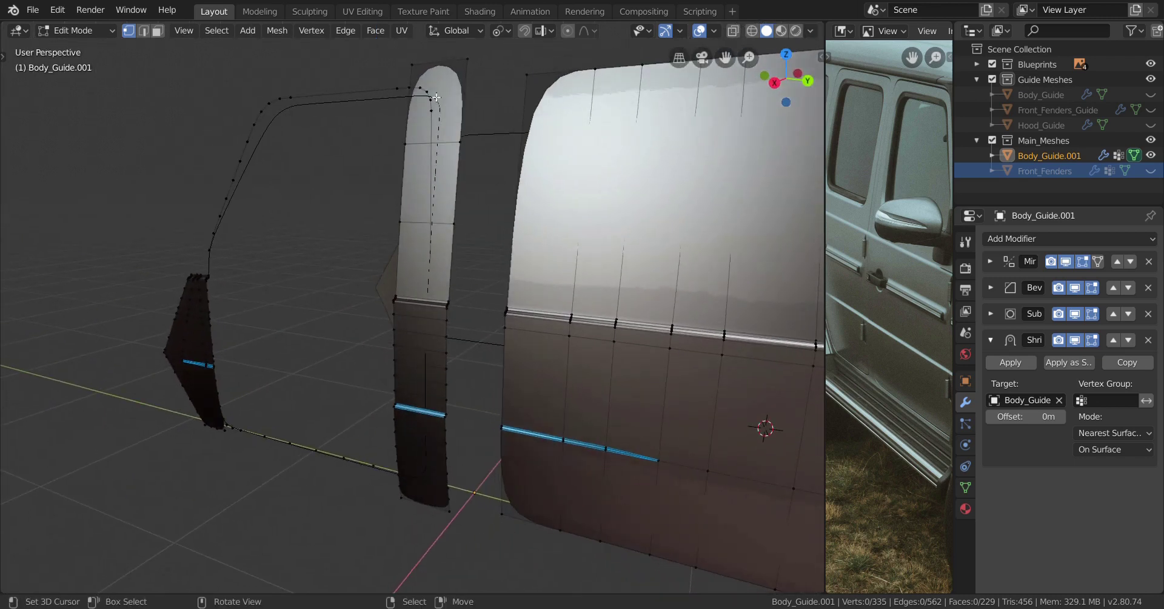
{"action": "key", "text": "ctrl+KP_Add"}
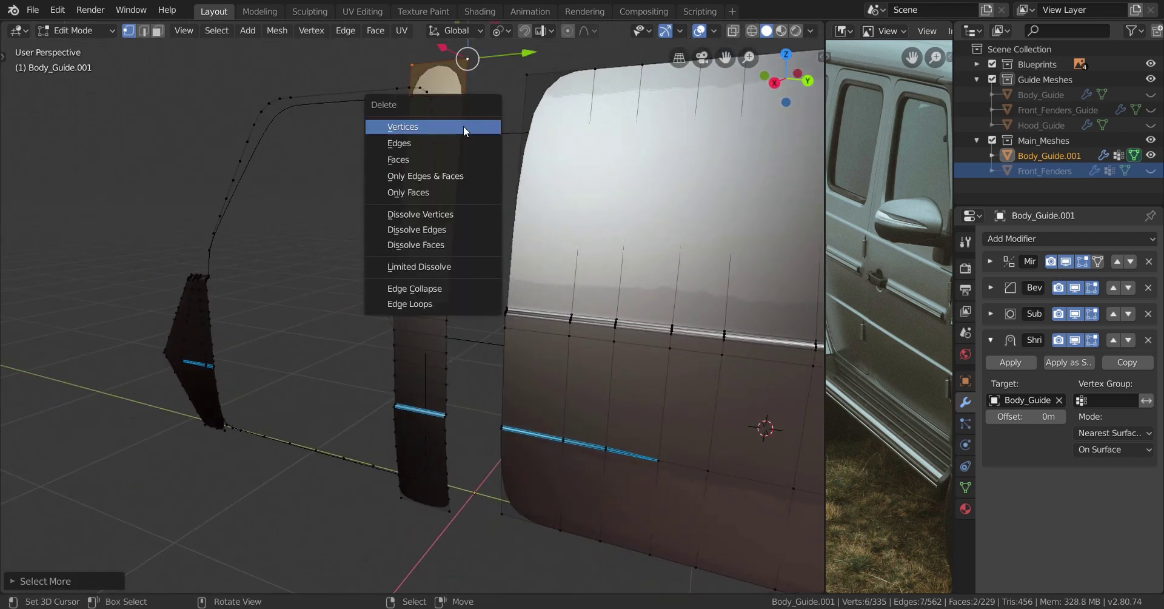
{"action": "key", "text": "x"}
{"action": "left_click", "coordinate": [464, 126]}
Select the whole pillar strip and shift it slightly along Y, clear of the door outline's rear edge
{"action": "middle_click_drag", "start_coordinate": [463, 182], "coordinate": [493, 296]}
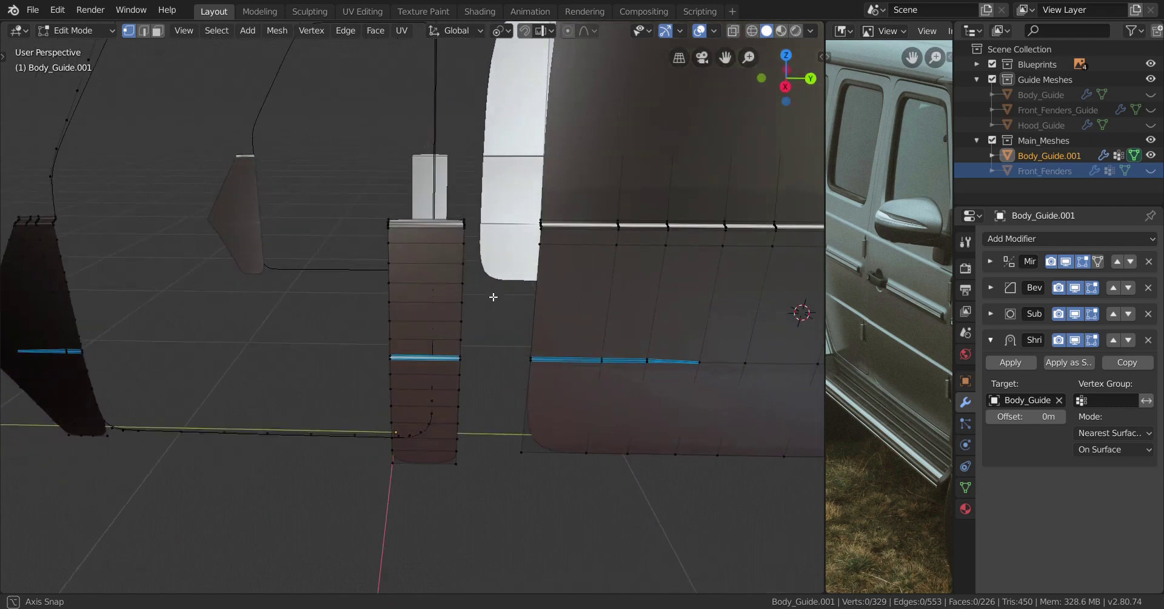
{"action": "left_click_drag", "start_coordinate": [522, 311], "coordinate": [535, 306]}
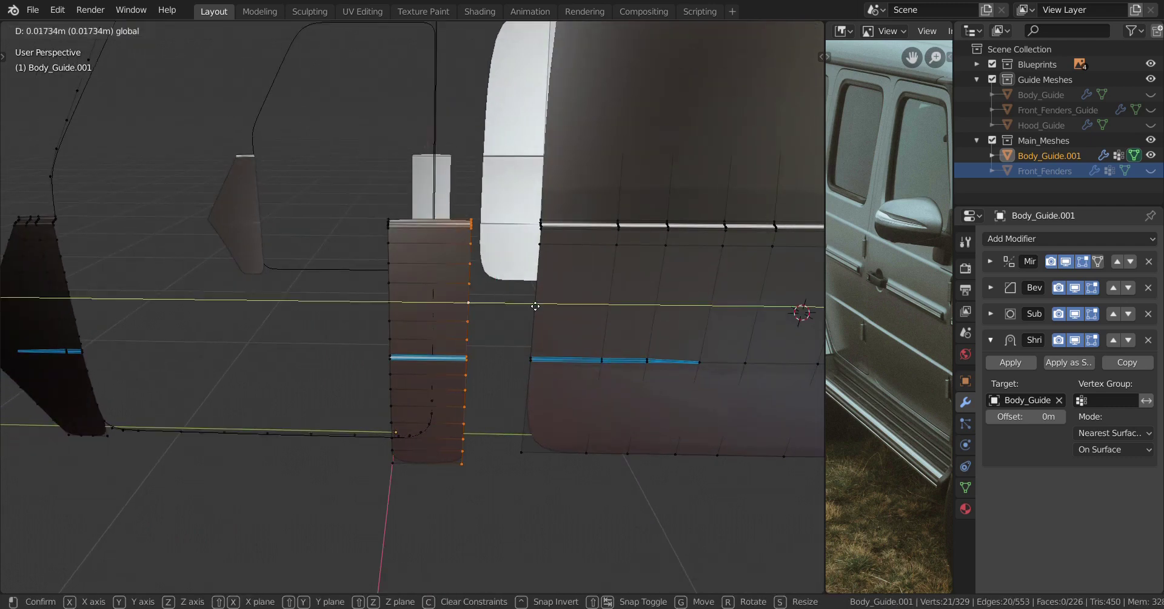
{"action": "right_click", "coordinate": [544, 305]}
{"action": "left_click", "coordinate": [388, 303], "text": "alt"}
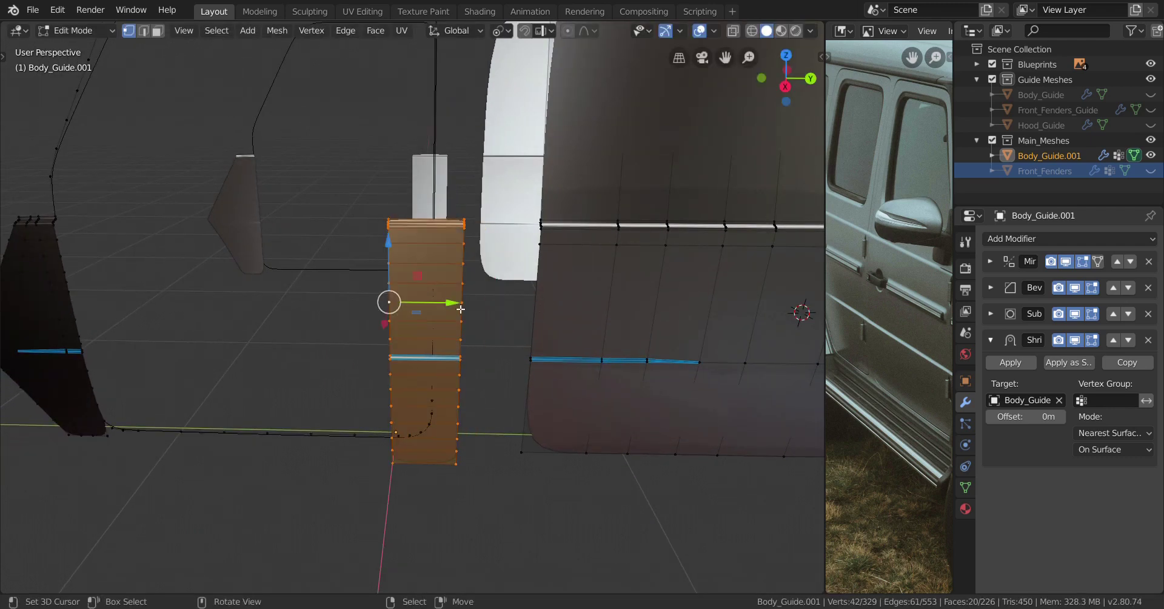
{"action": "mouse_move", "coordinate": [461, 309]}
{"action": "left_mouse_down"}
{"action": "mouse_move", "coordinate": [479, 302]}
{"action": "mouse_move", "coordinate": [465, 300]}
{"action": "left_mouse_up"}
{"action": "middle_click_drag", "start_coordinate": [466, 301], "coordinate": [510, 289]}
{"action": "key", "text": "KP_3"}
{"action": "key", "text": "KP_3"}
{"action": "scroll", "coordinate": [544, 386], "scroll_direction": "up", "scroll_amount": 5}
{"action": "scroll", "coordinate": [544, 385], "scroll_direction": "up", "scroll_amount": 3}
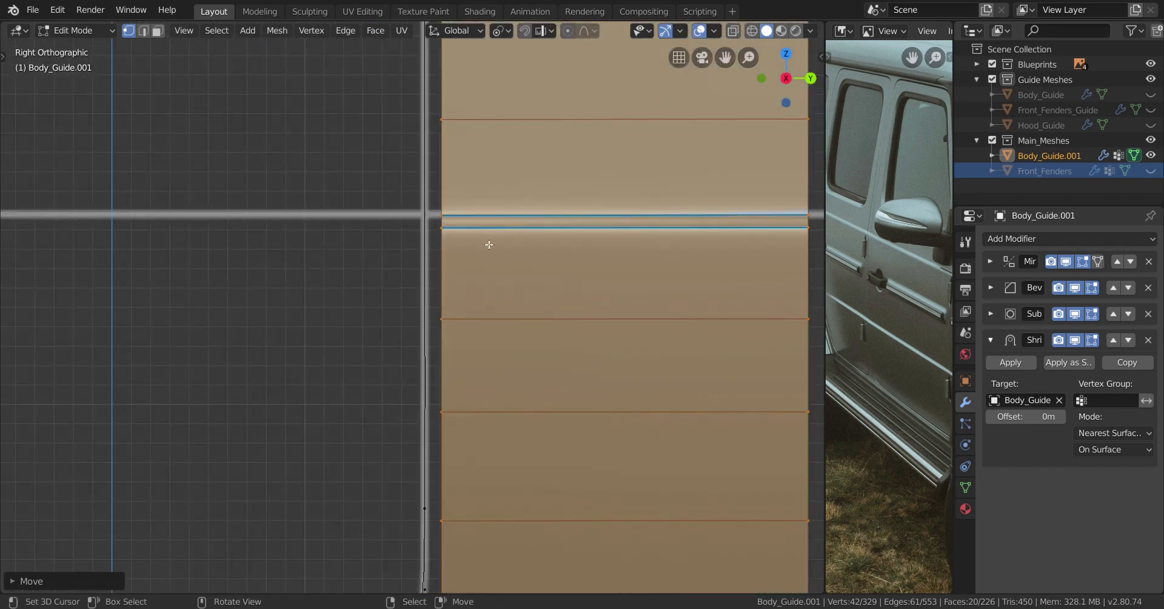
Cut a vertex into the door outline's rear vertical edge and slide it along the edge onto the blueprint's lower crease line
{"action": "key", "text": "ctrl+r"}
{"action": "left_click", "coordinate": [417, 282]}
{"action": "scroll", "coordinate": [419, 261], "scroll_direction": "down", "scroll_amount": 3}
{"action": "left_click", "coordinate": [423, 245]}
{"action": "key", "text": "shift+v"}
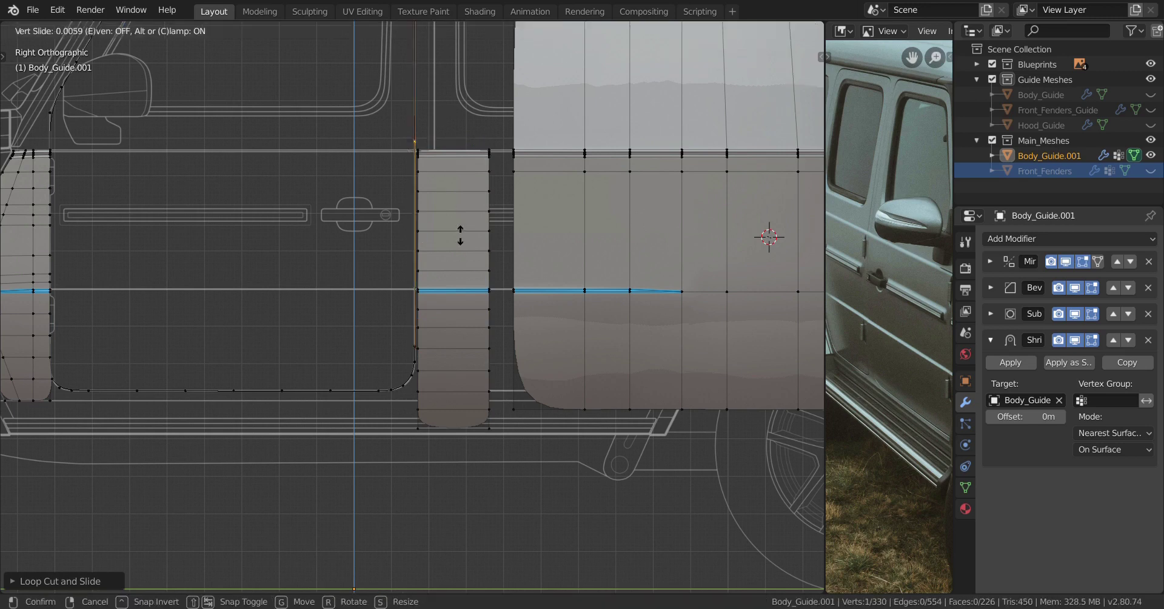
{"action": "left_click", "coordinate": [464, 363]}
{"action": "scroll", "coordinate": [461, 328], "scroll_direction": "up", "scroll_amount": 6}
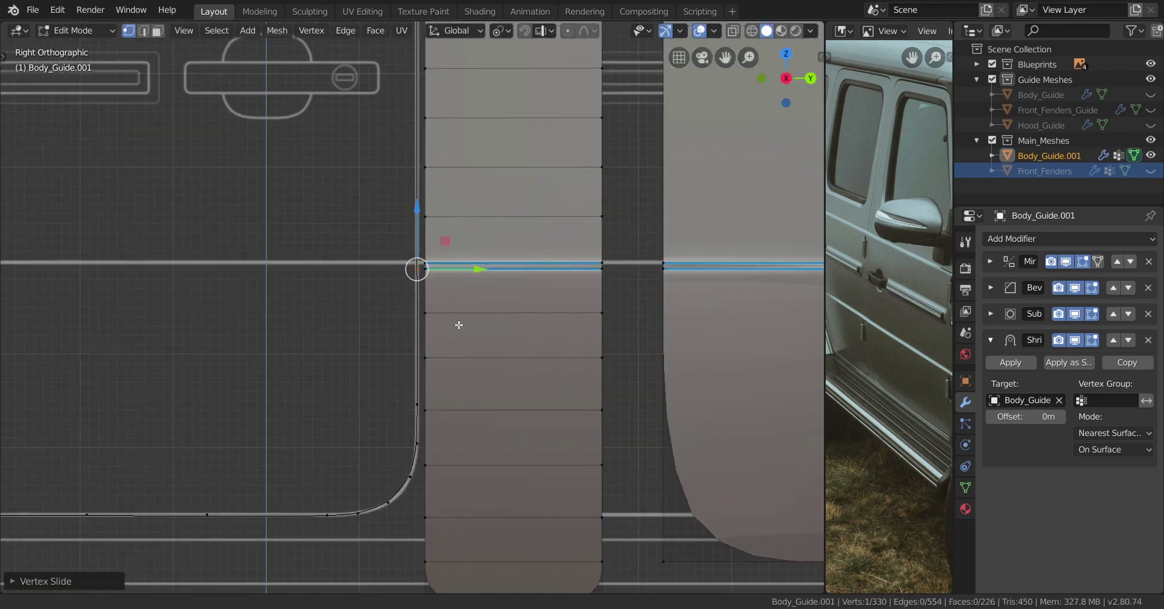
{"action": "scroll", "coordinate": [479, 301], "scroll_direction": "up", "scroll_amount": 1}
{"action": "key", "text": "shift+v"}
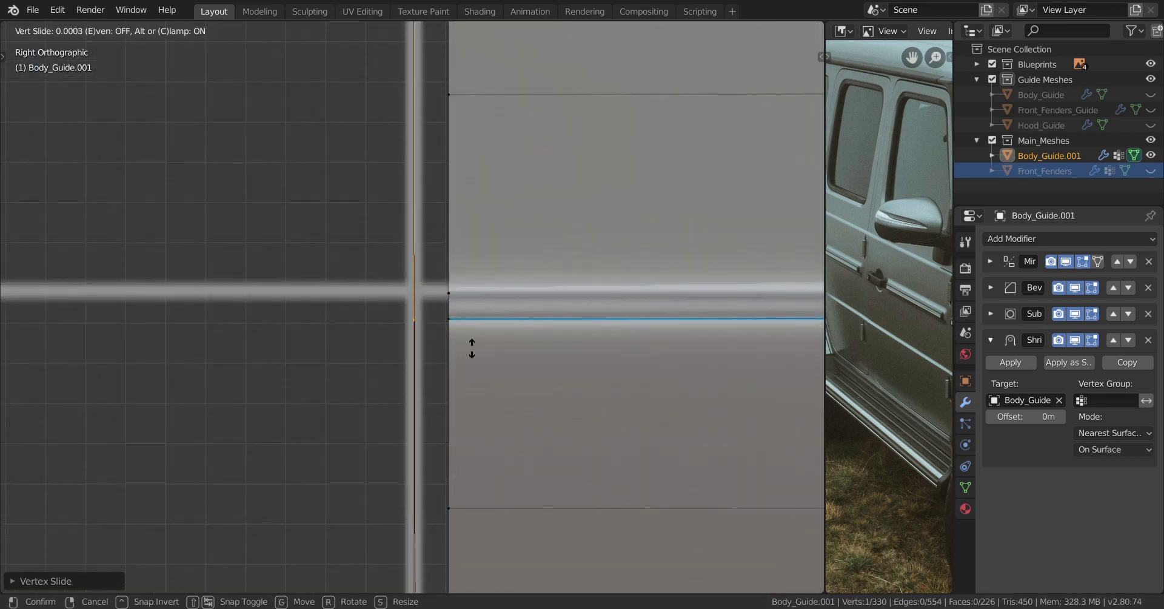
{"action": "left_click", "coordinate": [474, 304]}
Cut a second vertex into the outline's rear edge below the first and slide it up to the strip's lower crease
{"action": "scroll", "coordinate": [470, 285], "scroll_direction": "down", "scroll_amount": 3}
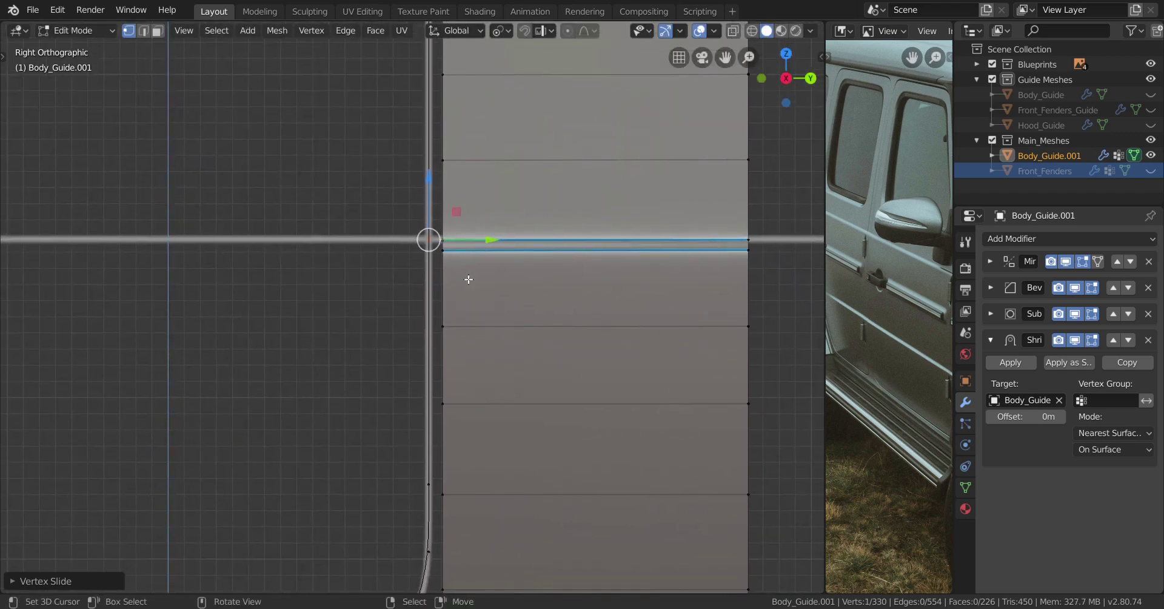
{"action": "key", "text": "ctrl+r"}
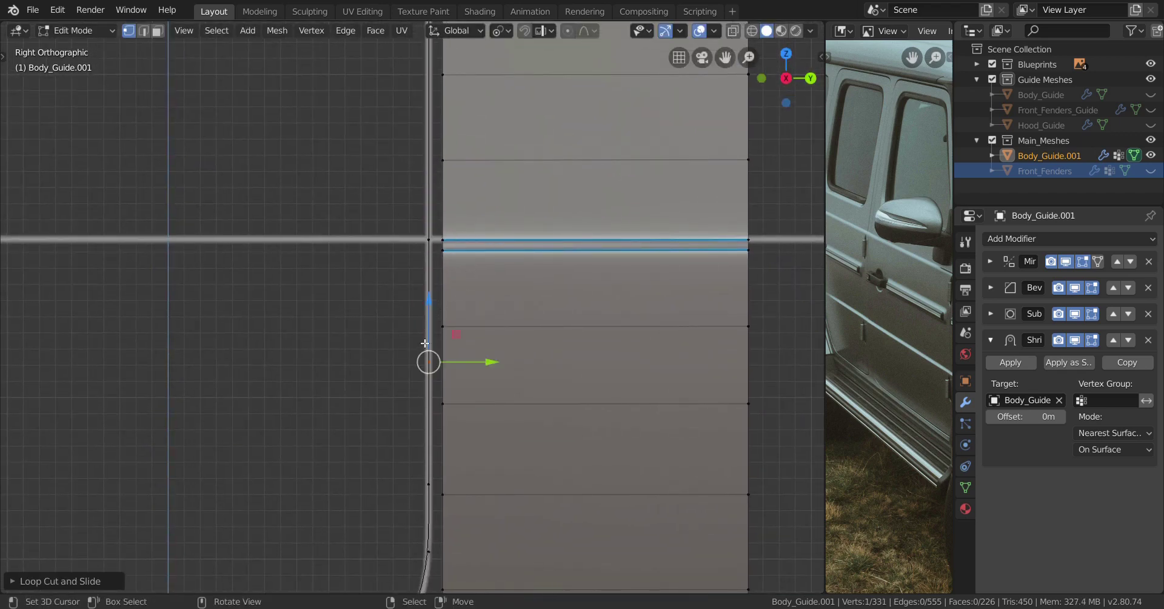
{"action": "left_click", "coordinate": [430, 359]}
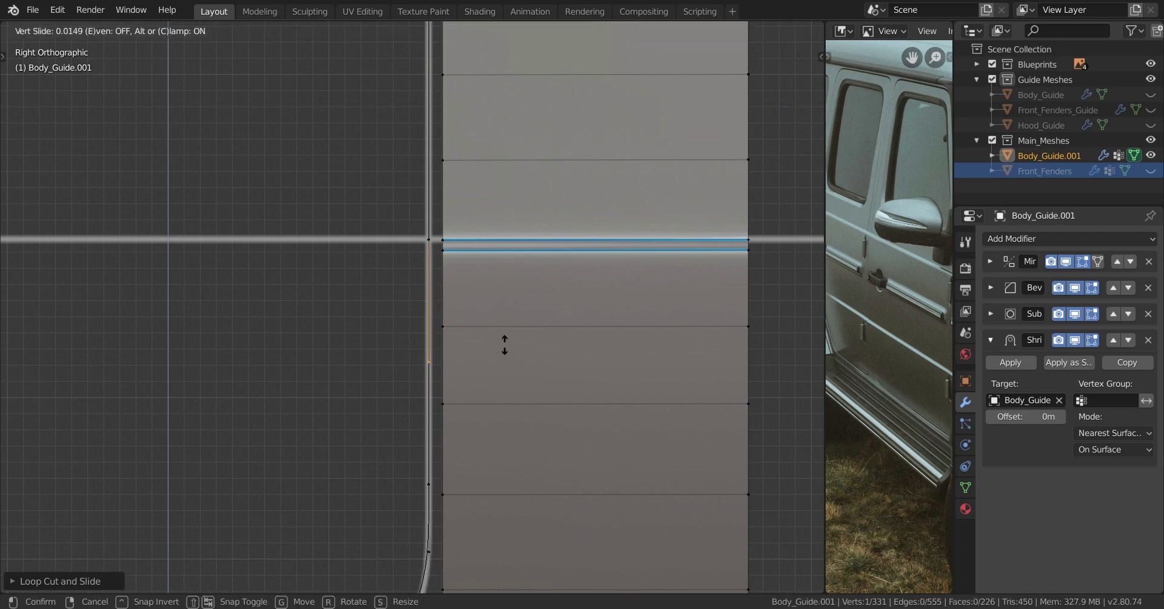
{"action": "left_click", "coordinate": [518, 230]}
{"action": "scroll", "coordinate": [479, 285], "scroll_direction": "down", "scroll_amount": 3}
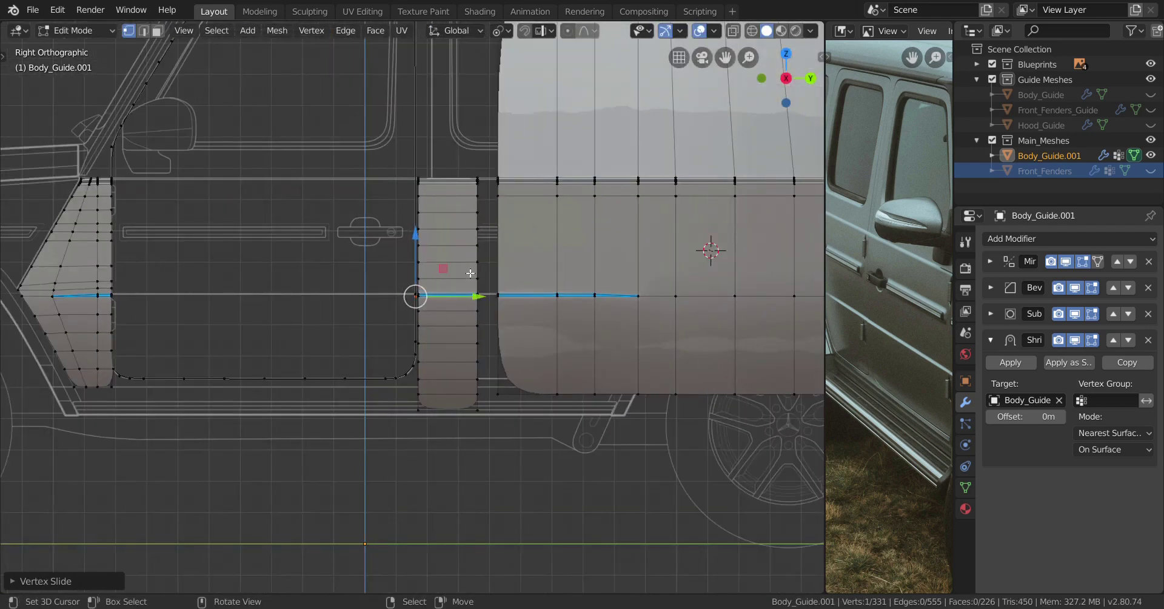
Move the linked pillar strip along Y until its front edge lines up with the door outline's rear edge
{"action": "scroll", "coordinate": [462, 275], "scroll_direction": "up", "scroll_amount": 4}
{"action": "left_click", "coordinate": [438, 206]}
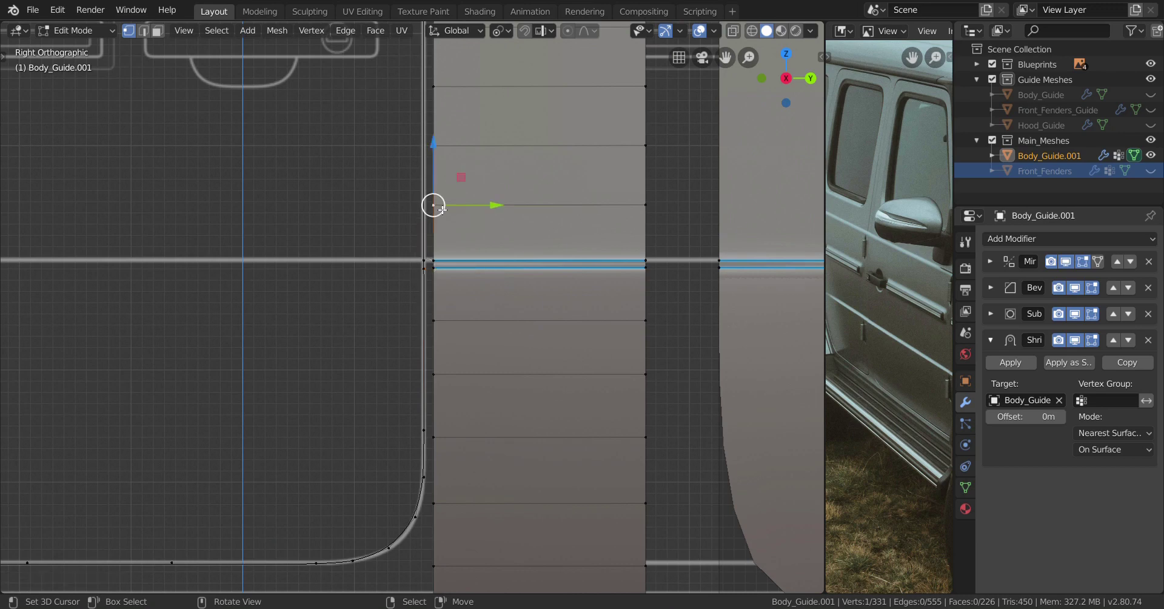
{"action": "key", "text": "l"}
{"action": "scroll", "coordinate": [464, 244], "scroll_direction": "up", "scroll_amount": 3}
{"action": "scroll", "coordinate": [450, 327], "scroll_direction": "up", "scroll_amount": 3, "text": "shift"}
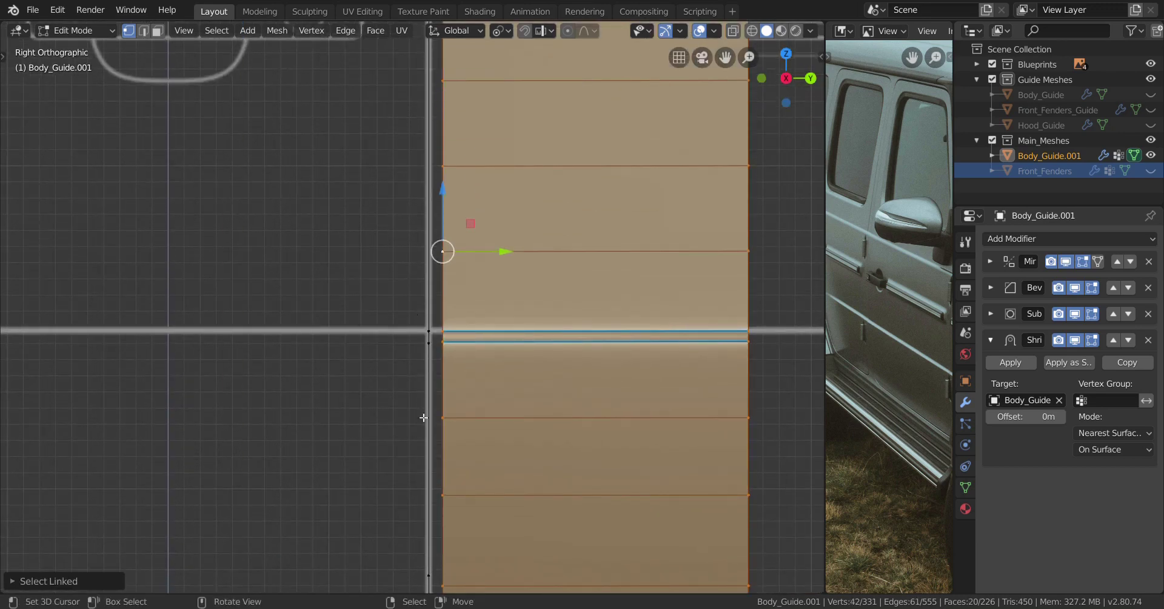
{"action": "scroll", "coordinate": [414, 313], "scroll_direction": "up", "scroll_amount": 5}
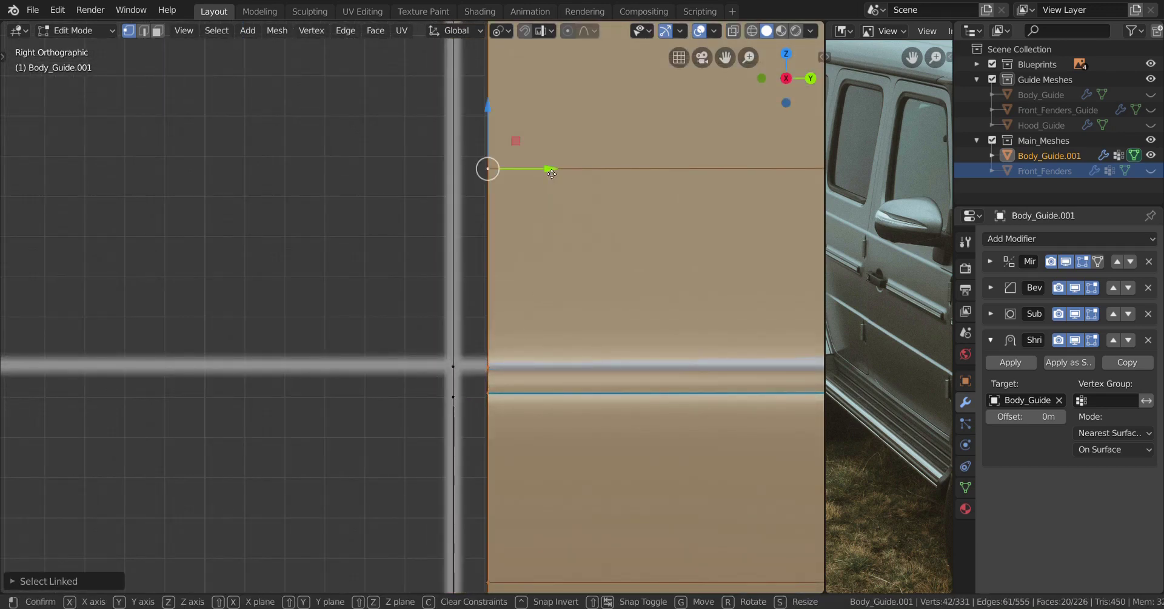
{"action": "left_click_drag", "start_coordinate": [551, 172], "coordinate": [465, 167]}
{"action": "scroll", "coordinate": [467, 242], "scroll_direction": "down", "scroll_amount": 7}
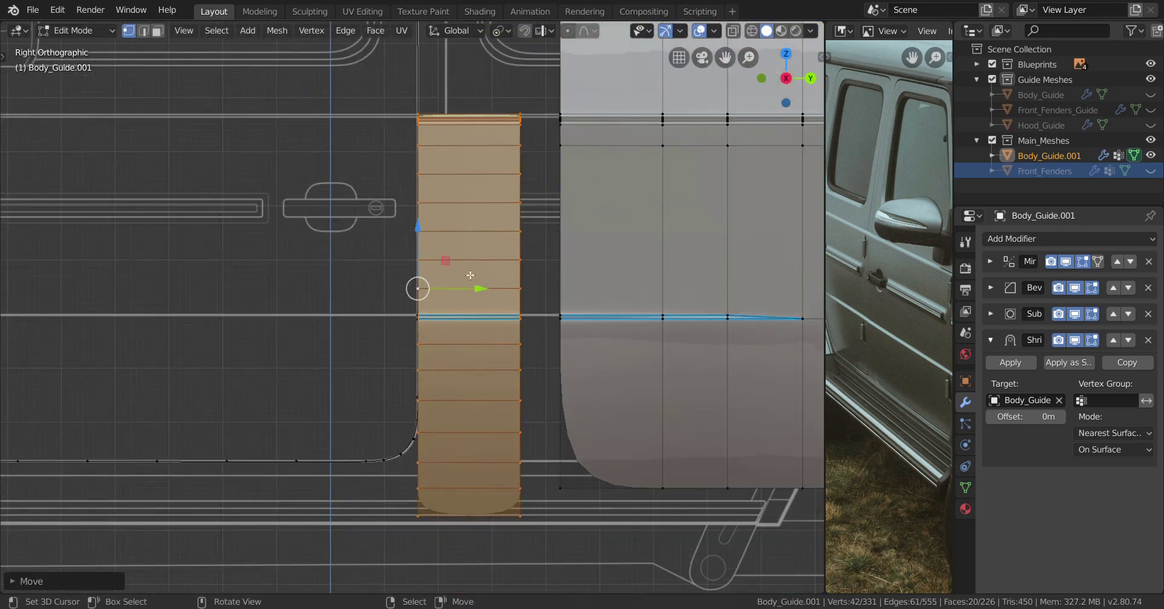
Delete the door outline's straight rear section that runs along the pillar strip's front edge
{"action": "scroll", "coordinate": [457, 334], "scroll_direction": "up", "scroll_amount": 3}
{"action": "middle_click_drag", "start_coordinate": [398, 350], "coordinate": [375, 296]}
{"action": "left_click", "coordinate": [422, 333], "text": "alt"}
{"action": "key", "text": "x"}
{"action": "left_click", "coordinate": [412, 343]}
{"action": "key", "text": "KP_3"}
{"action": "scroll", "coordinate": [470, 366], "scroll_direction": "up", "scroll_amount": 3}
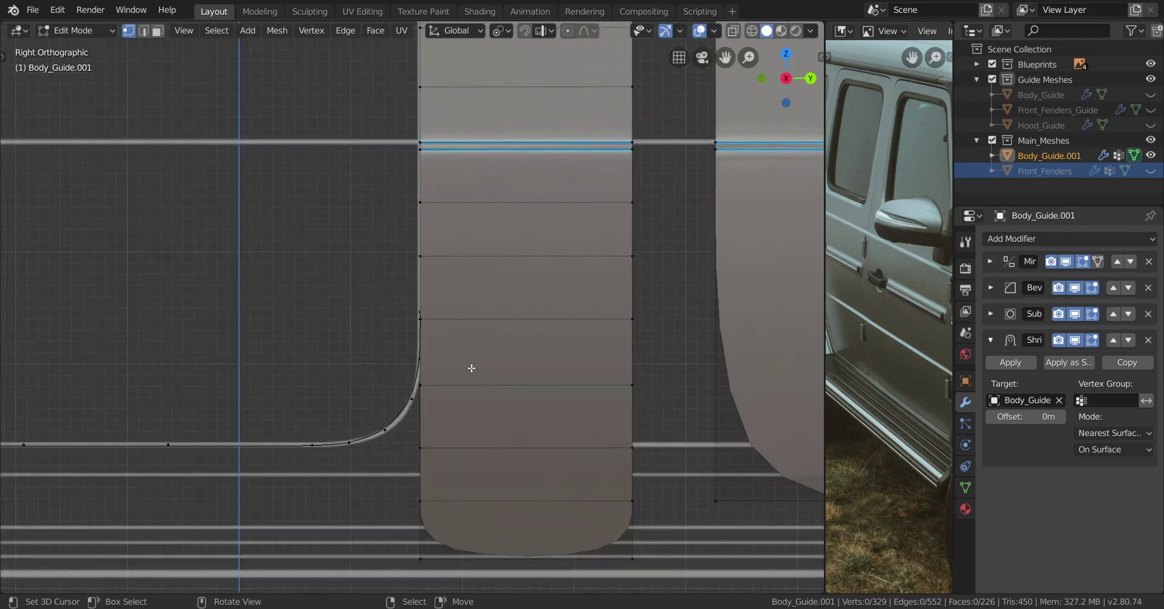
In wireframe, select the pillar strip's lowest three rows of faces and delete their vertices
{"action": "key", "text": "z"}
{"action": "middle_click_drag", "start_coordinate": [439, 358], "coordinate": [432, 318], "text": "shift"}
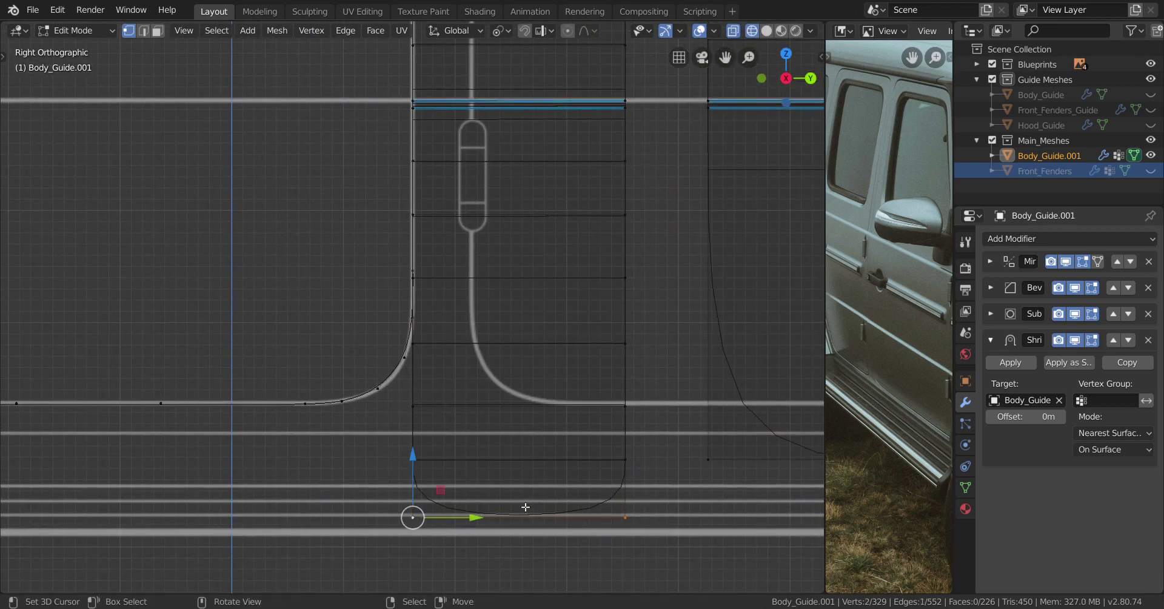
{"action": "key", "text": "ctrl+KP_Add"}
{"action": "key", "text": "ctrl+KP_Add"}
{"action": "key", "text": "ctrl+KP_Add"}
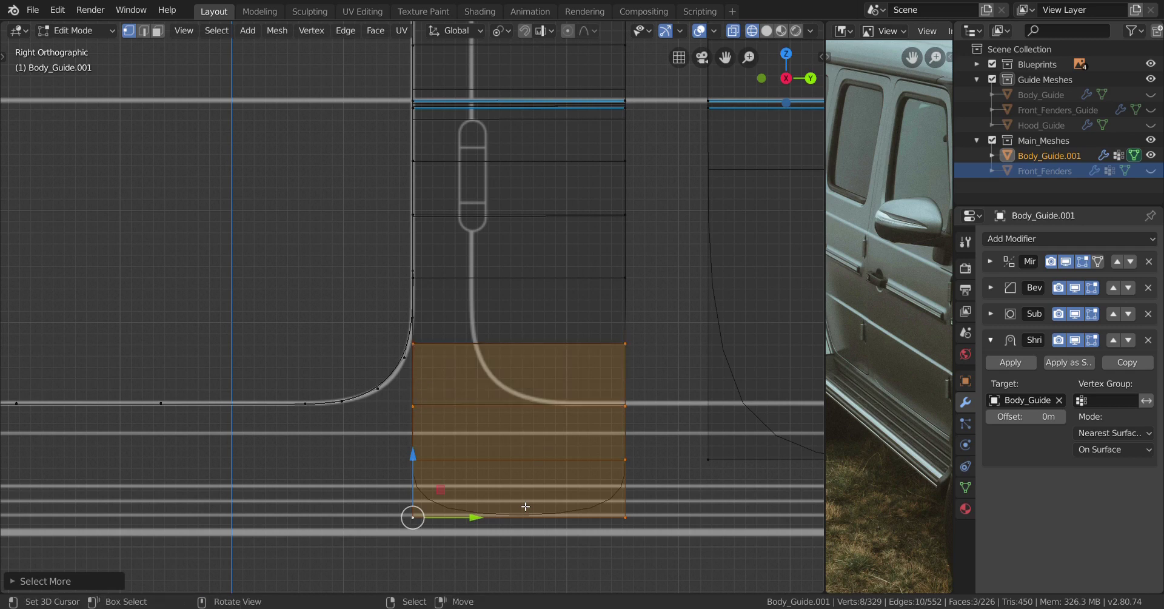
{"action": "key", "text": "x"}
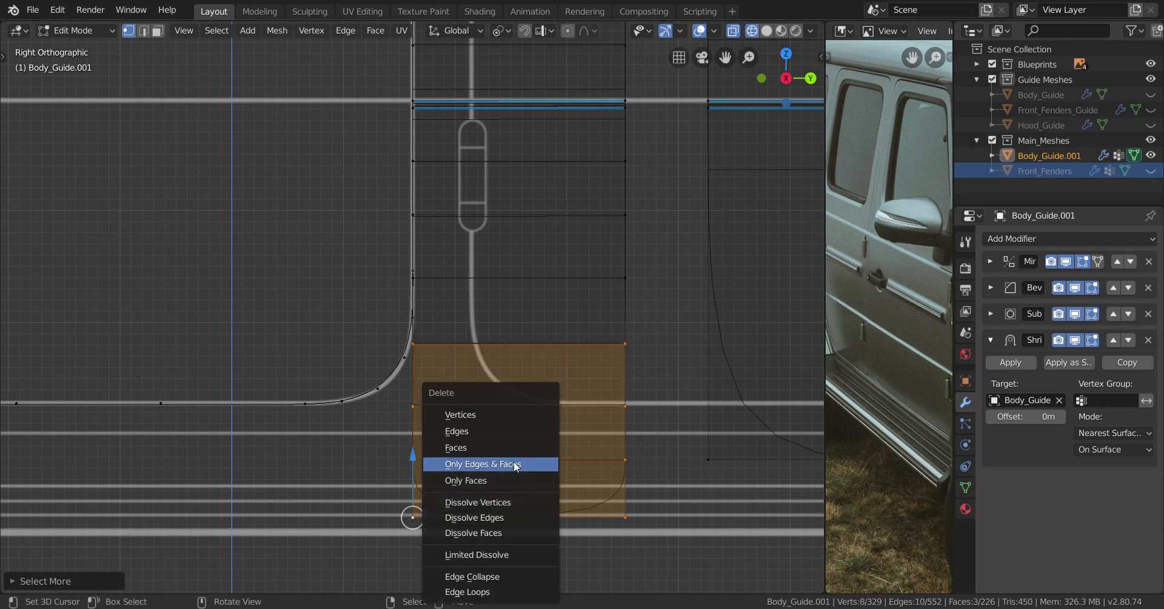
{"action": "left_click", "coordinate": [484, 415]}
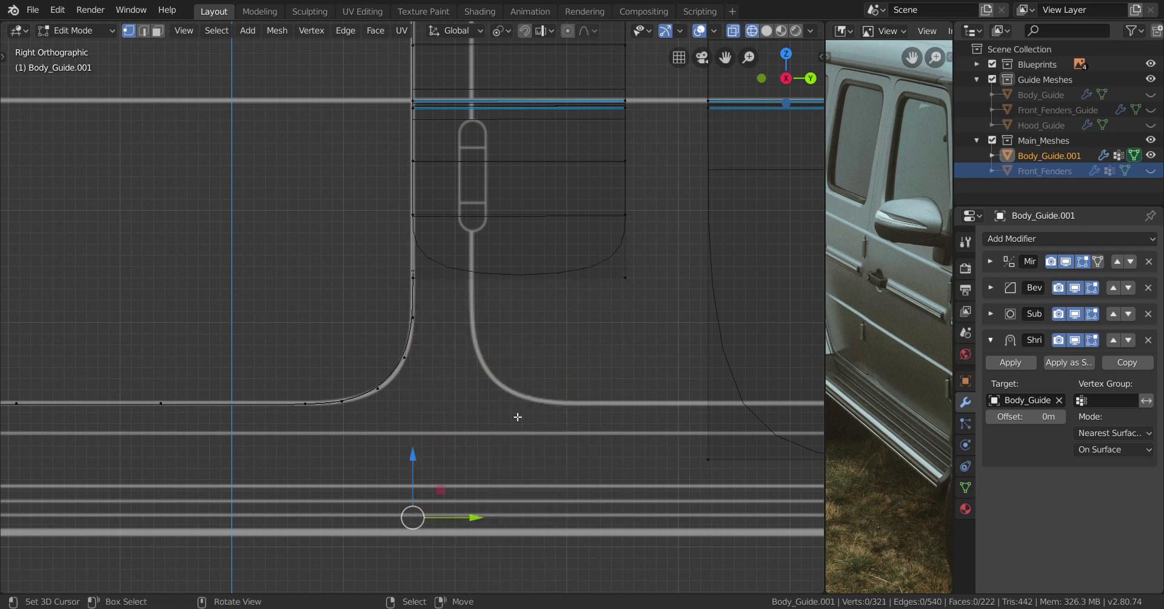
Select the strip's bottom edge with the outline's adjacent end vertex and flatten them along Z with a scale of 0
{"action": "scroll", "coordinate": [501, 372], "scroll_direction": "up", "scroll_amount": 4}
{"action": "scroll", "coordinate": [466, 445], "scroll_direction": "up", "scroll_amount": 2}
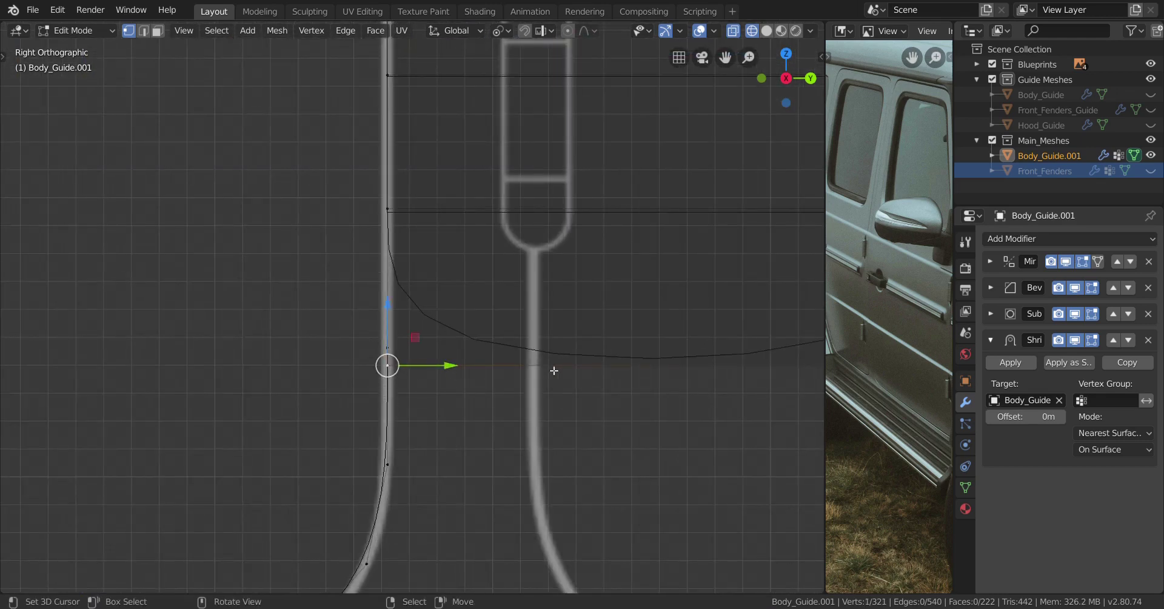
{"action": "scroll", "coordinate": [637, 368], "scroll_direction": "down", "scroll_amount": 3}
{"action": "scroll", "coordinate": [406, 353], "scroll_direction": "up", "scroll_amount": 3}
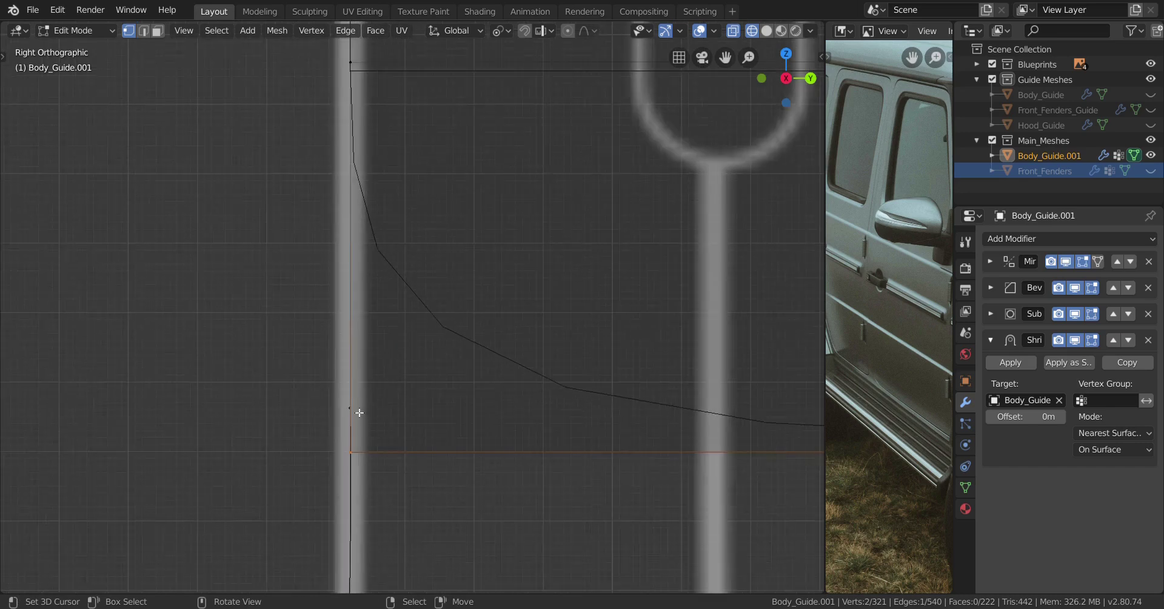
{"action": "left_click", "coordinate": [382, 355], "text": "shift"}
{"action": "scroll", "coordinate": [379, 417], "scroll_direction": "down", "scroll_amount": 3}
{"action": "middle_click_drag", "start_coordinate": [380, 418], "coordinate": [347, 412]}
{"action": "middle_click_drag", "start_coordinate": [451, 363], "coordinate": [423, 376]}
{"action": "key", "text": "s"}
{"action": "key", "text": "z"}
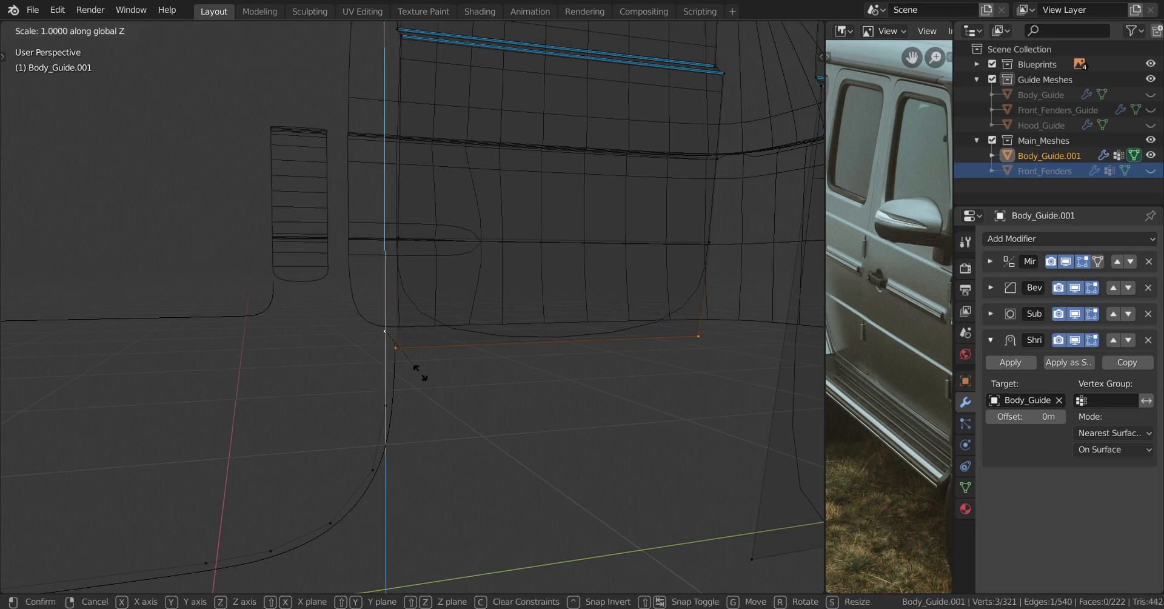
{"action": "key", "text": "0"}
{"action": "key", "text": "Return"}
{"action": "key", "text": "KP_3"}
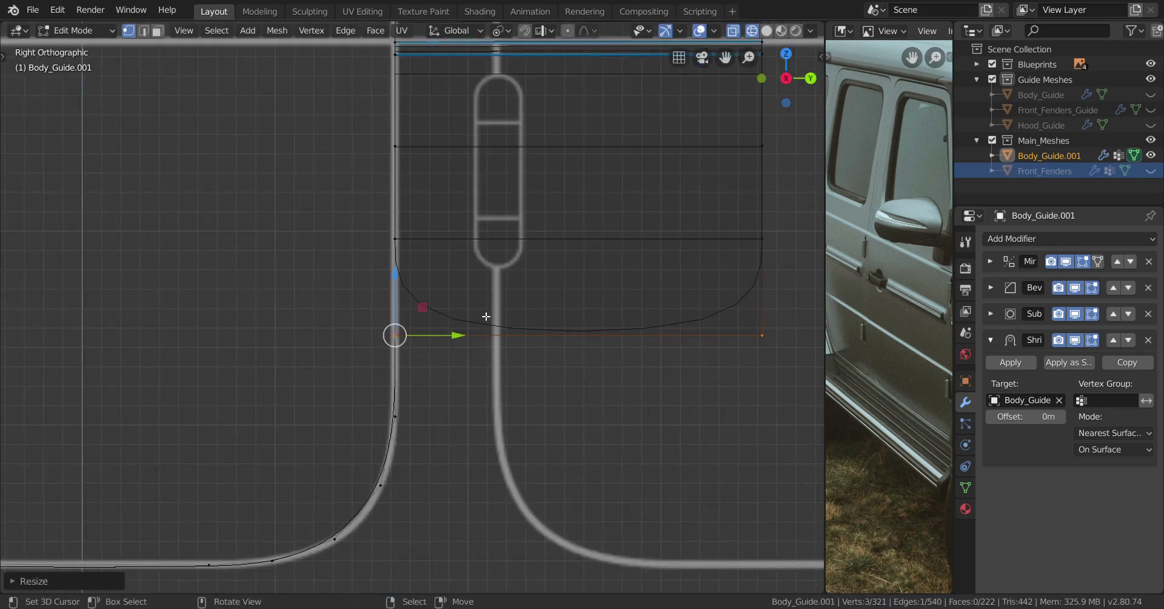
Merge the strip's lower front corner with the outline's end vertex at the last selected one and restore solid shading
{"action": "scroll", "coordinate": [486, 316], "scroll_direction": "up", "scroll_amount": 7}
{"action": "middle_click_drag", "start_coordinate": [478, 401], "coordinate": [566, 279], "text": "shift"}
{"action": "scroll", "coordinate": [494, 257], "scroll_direction": "up", "scroll_amount": 4}
{"action": "left_click", "coordinate": [495, 256]}
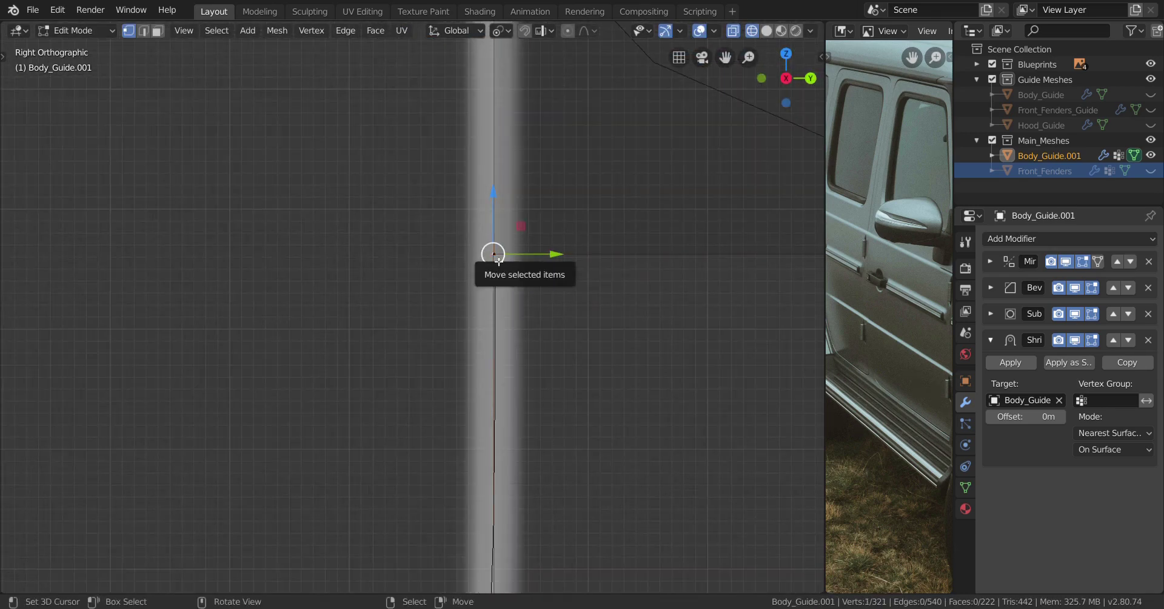
{"action": "left_click", "coordinate": [496, 257], "text": "shift"}
{"action": "key", "text": "alt+m"}
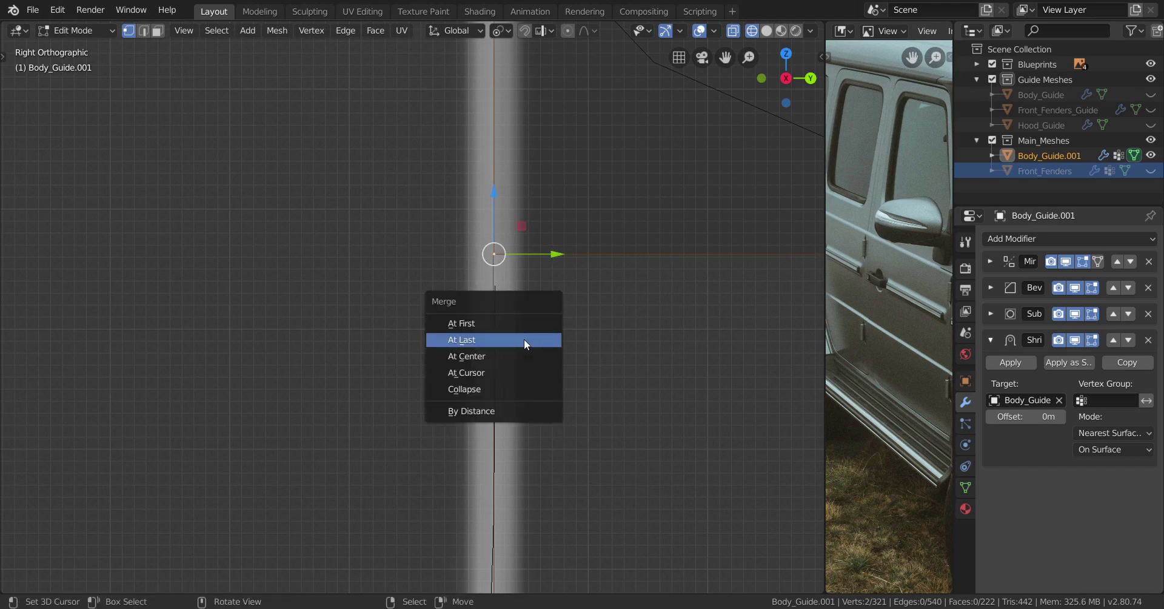
{"action": "left_click", "coordinate": [523, 339]}
{"action": "scroll", "coordinate": [528, 345], "scroll_direction": "down", "scroll_amount": 5}
{"action": "key", "text": "z"}
{"action": "left_click", "coordinate": [614, 343]}
{"action": "scroll", "coordinate": [555, 315], "scroll_direction": "up", "scroll_amount": 2}
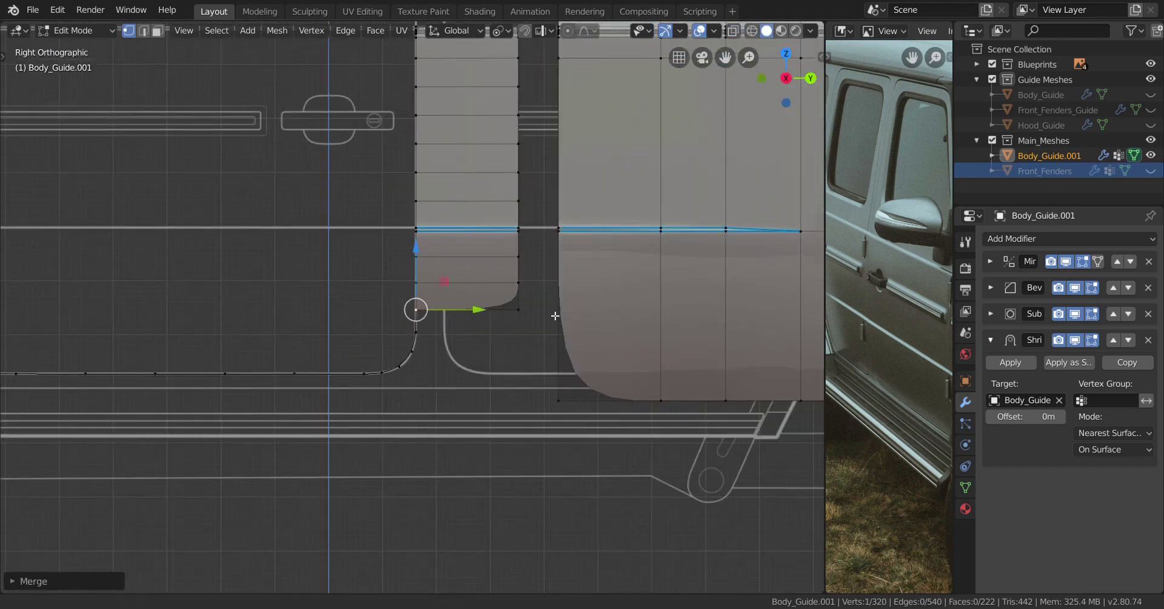
Leave Edit Mode and examine the joined strip and door outline in perspective and against the side blueprint
{"action": "scroll", "coordinate": [555, 315], "scroll_direction": "down", "scroll_amount": 2}
{"action": "key", "text": "Tab"}
{"action": "middle_click_drag", "start_coordinate": [477, 318], "coordinate": [443, 332]}
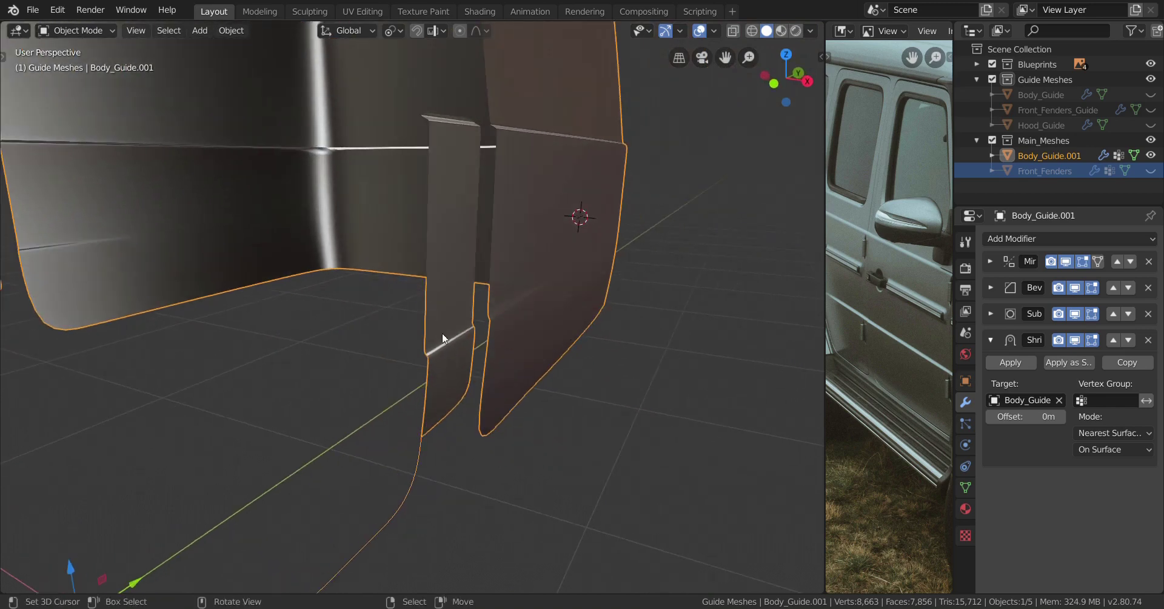
{"action": "key", "text": "KP_3"}
{"action": "key", "text": "KP_5"}
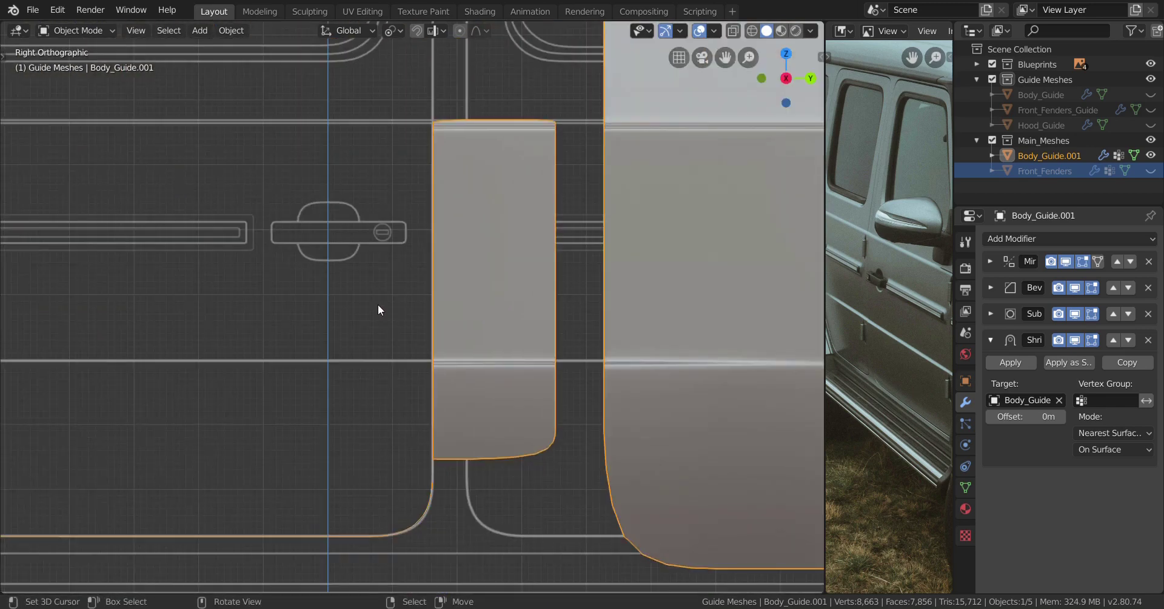
{"action": "scroll", "coordinate": [425, 261], "scroll_direction": "down", "scroll_amount": 4}
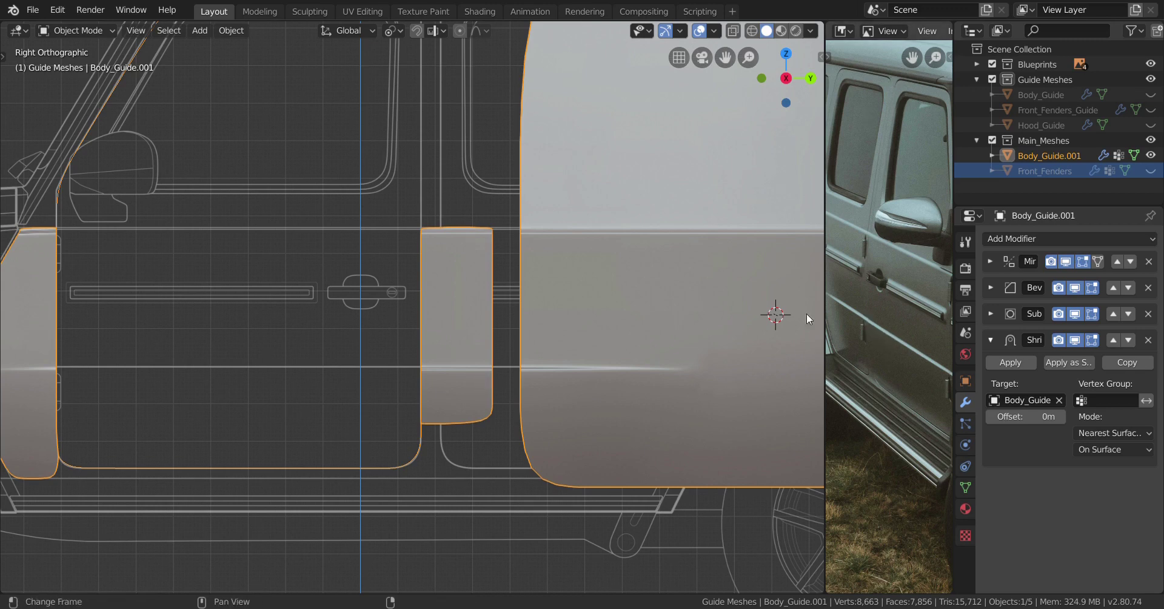
{"action": "scroll", "coordinate": [434, 300], "scroll_direction": "up", "scroll_amount": 2}
{"action": "scroll", "coordinate": [460, 413], "scroll_direction": "up", "scroll_amount": 5, "text": "shift"}
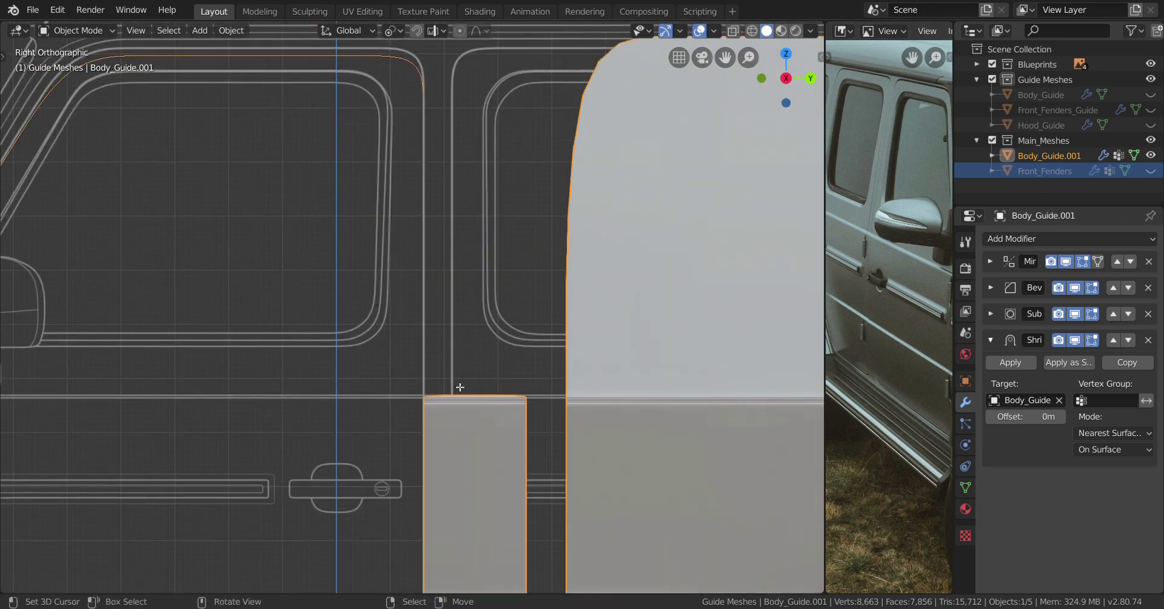
In Edit Mode, connect the strip's upper front corner to the window frame outline's rear end vertex with an edge
{"action": "key", "text": "Tab"}
{"action": "middle_click_drag", "start_coordinate": [460, 387], "coordinate": [415, 349]}
{"action": "left_click", "coordinate": [416, 325]}
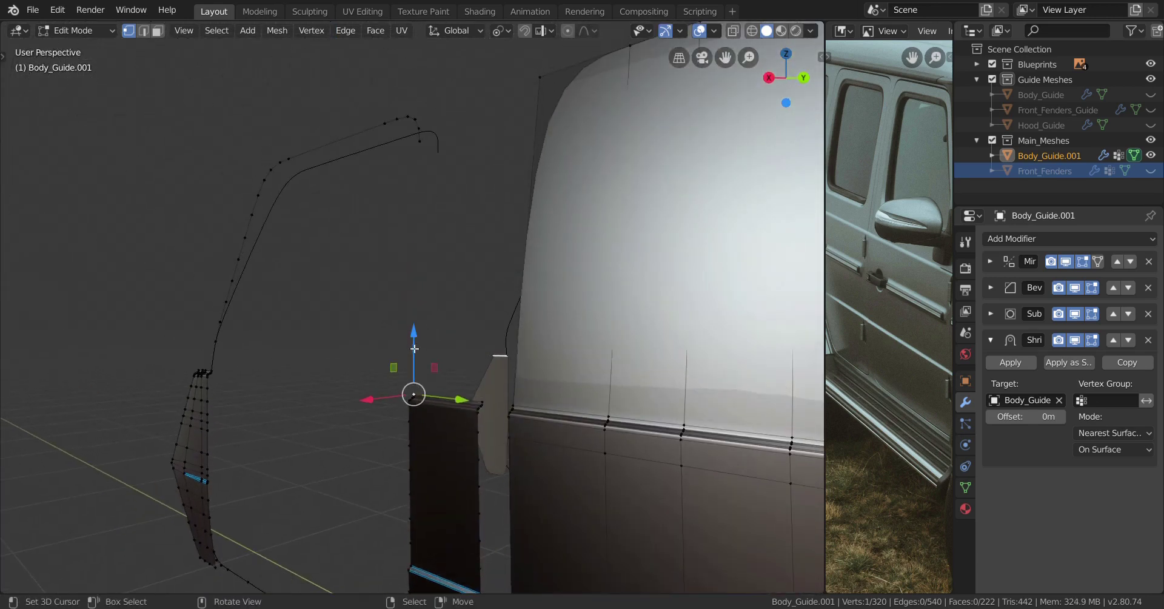
{"action": "left_click", "coordinate": [421, 143], "text": "shift"}
{"action": "key", "text": "f"}
Divide the new vertical pillar edge with five evenly spaced cuts, leaving them unslid
{"action": "middle_click_drag", "start_coordinate": [356, 301], "coordinate": [396, 356]}
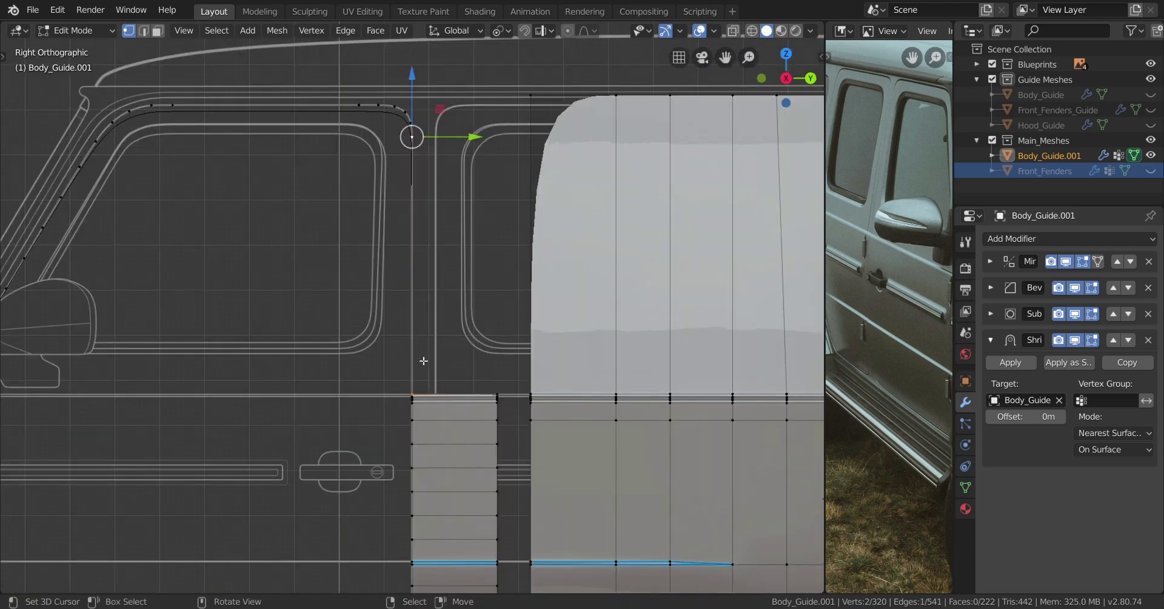
{"action": "key", "text": "ctrl+r"}
{"action": "scroll", "coordinate": [417, 313], "scroll_direction": "up", "scroll_amount": 2}
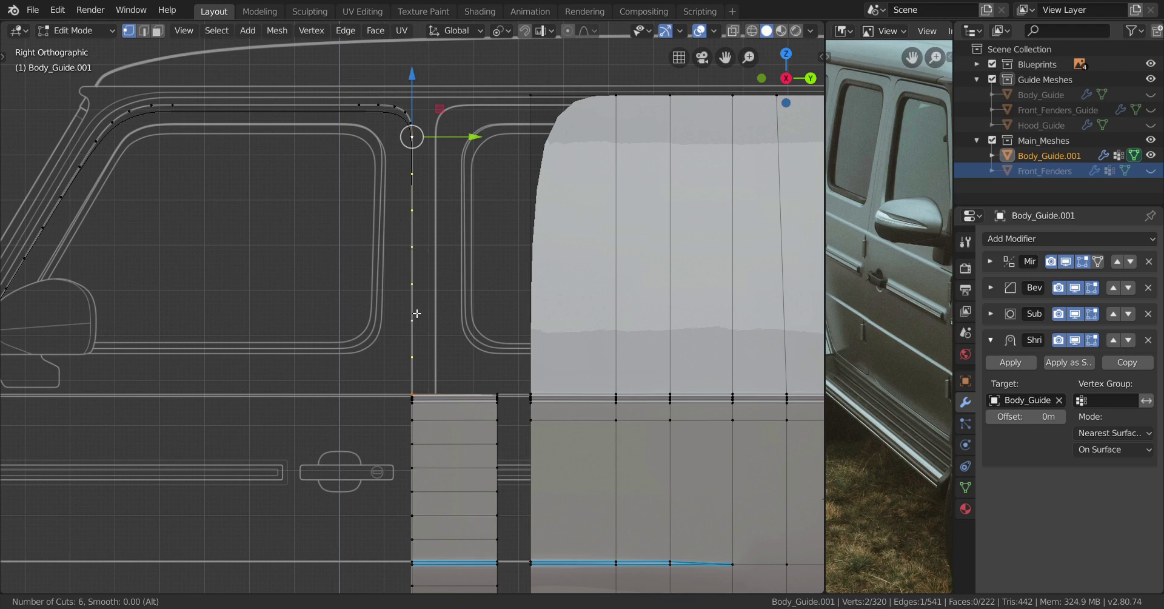
{"action": "left_click", "coordinate": [417, 314]}
{"action": "right_click", "coordinate": [417, 314]}
{"action": "scroll", "coordinate": [414, 409], "scroll_direction": "up", "scroll_amount": 5}
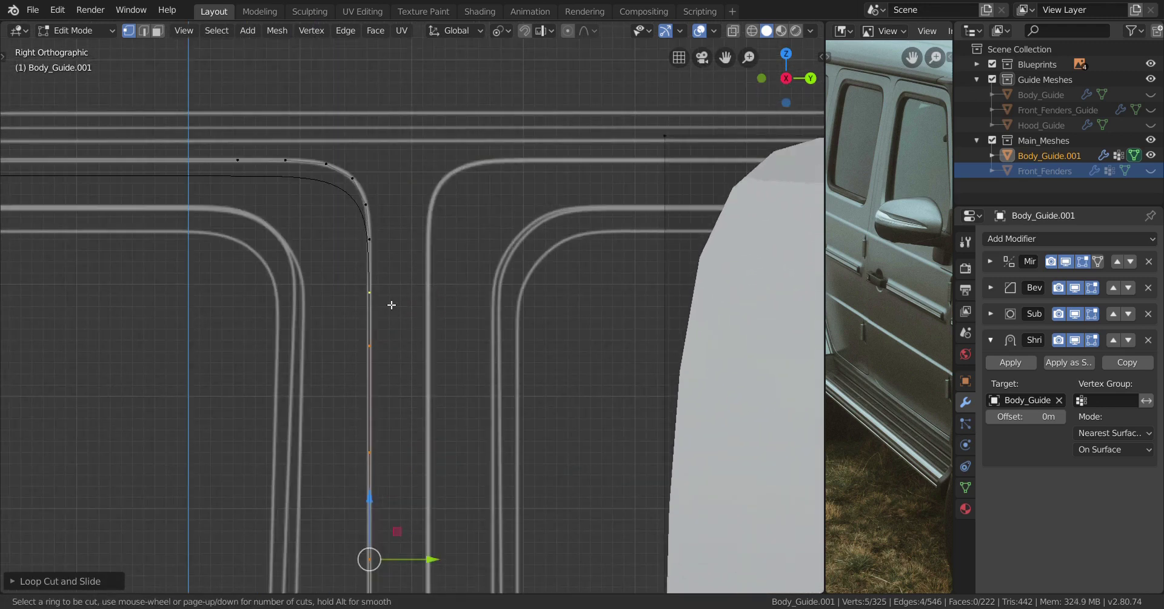
Add one more cut near the upper end of the vertical pillar edge, leave Edit Mode and view the outline in perspective
{"action": "left_click", "coordinate": [389, 305]}
{"action": "scroll", "coordinate": [394, 375], "scroll_direction": "down", "scroll_amount": 6}
{"action": "scroll", "coordinate": [396, 410], "scroll_direction": "up", "scroll_amount": 3}
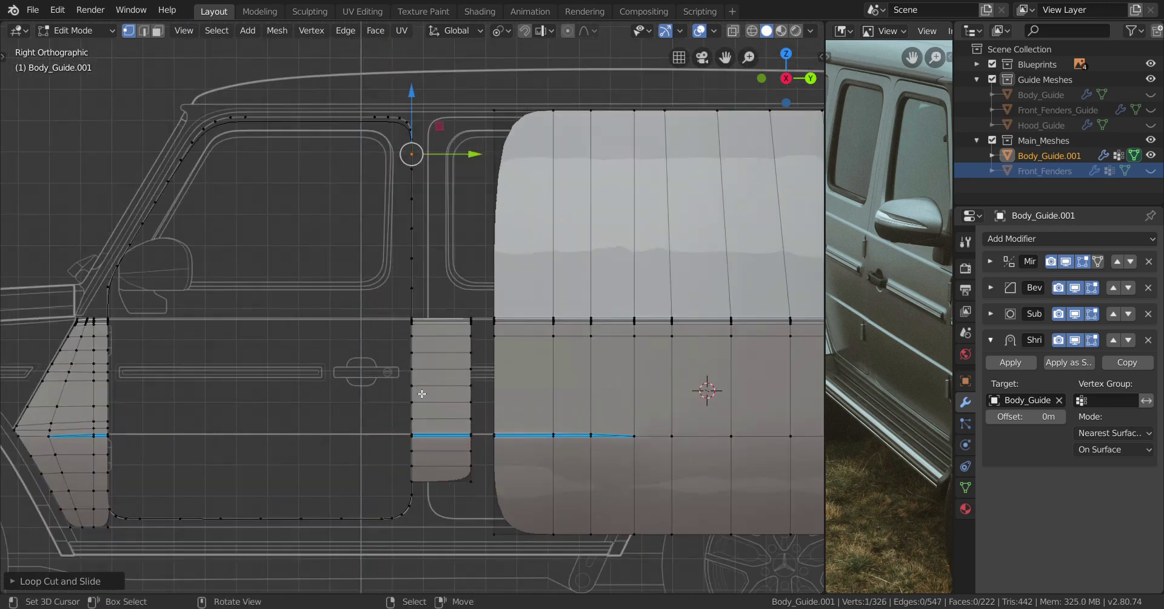
{"action": "key", "text": "Tab"}
{"action": "middle_click_drag", "start_coordinate": [422, 393], "coordinate": [421, 435]}
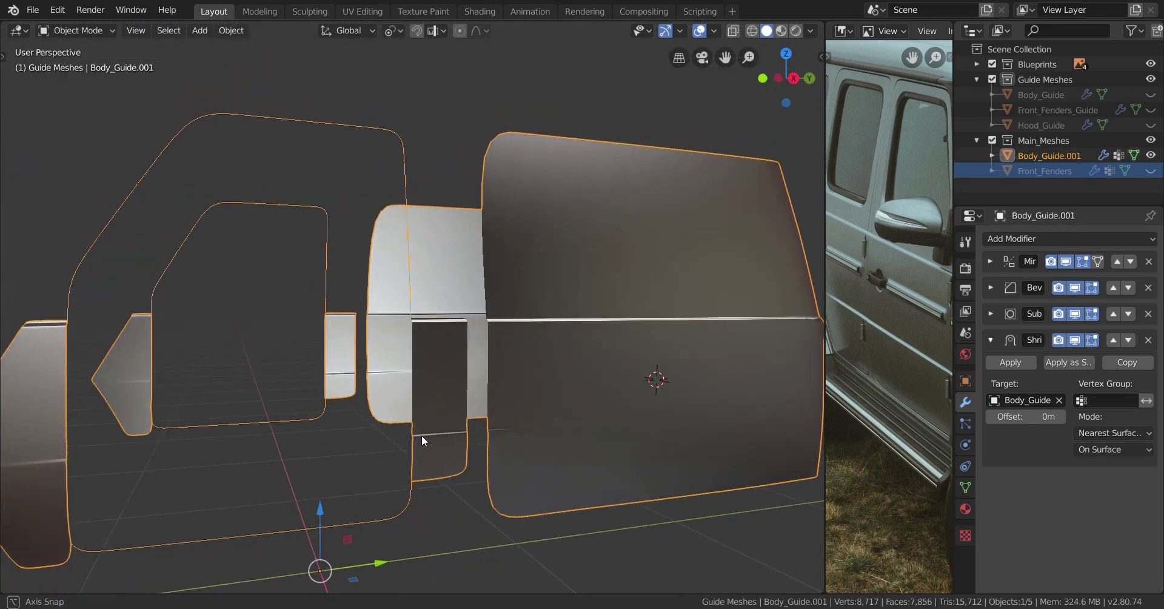
{"action": "key", "text": "Tab"}
{"action": "key", "text": "Tab"}
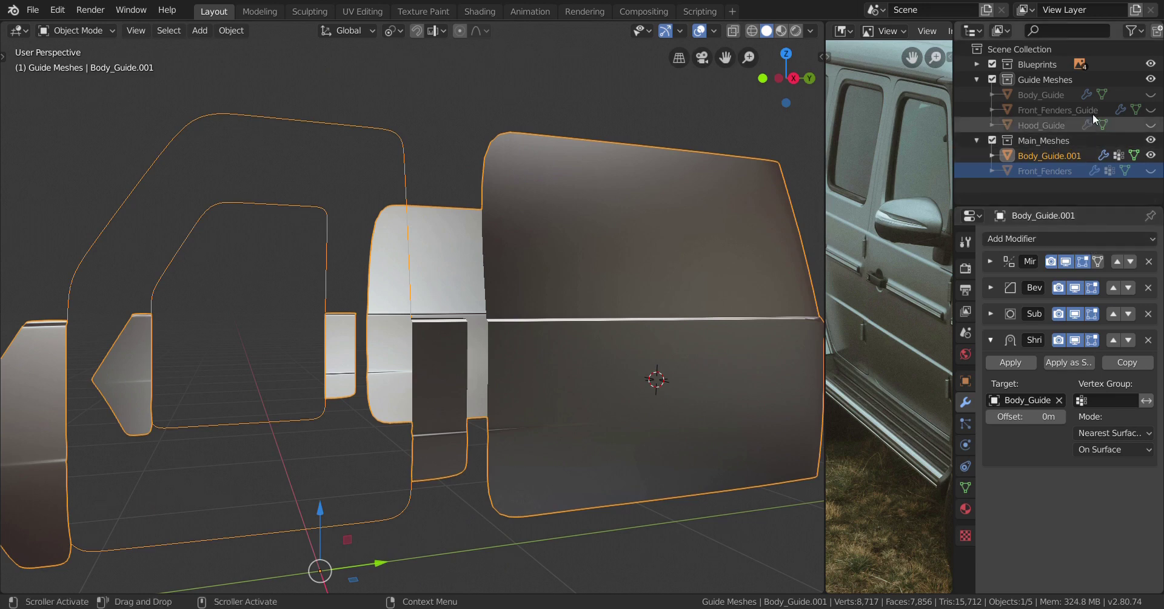
Unhide Body_Guide and display the meshes in wireframe, with Body_Guide.001 in Edit Mode seen from the right side
{"action": "left_click", "coordinate": [1151, 94]}
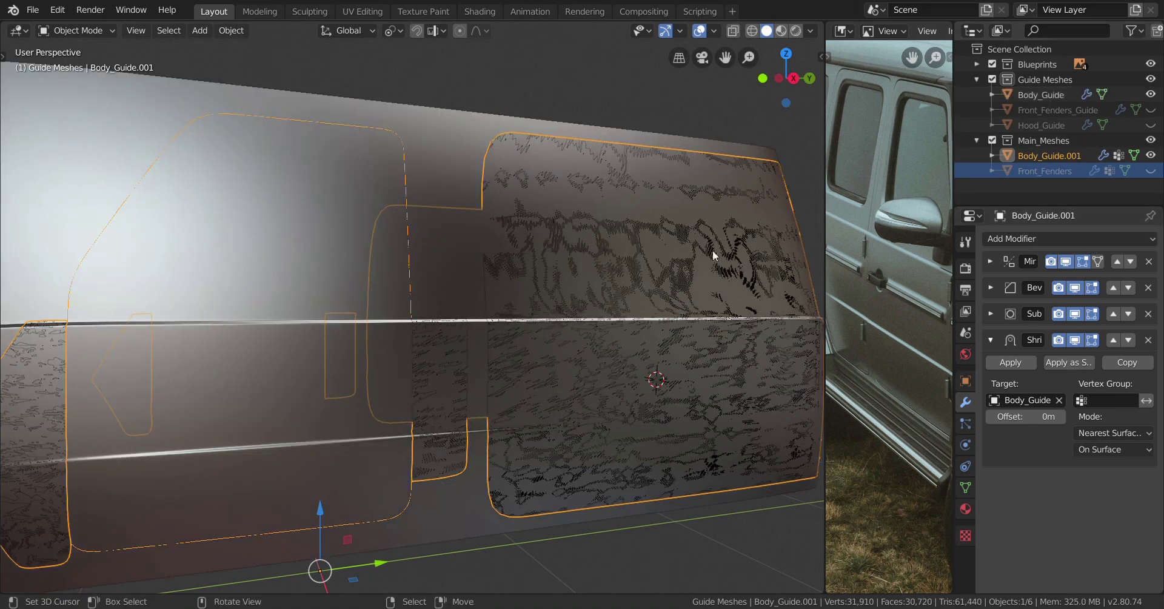
{"action": "middle_click_drag", "start_coordinate": [712, 249], "coordinate": [399, 321]}
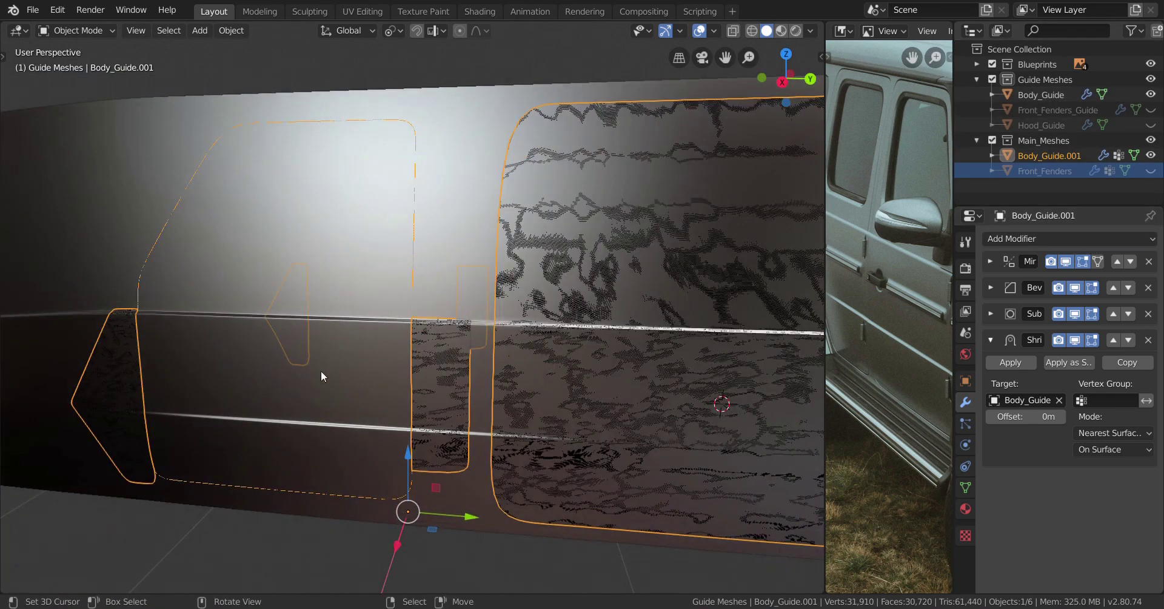
{"action": "key", "text": "shift+z"}
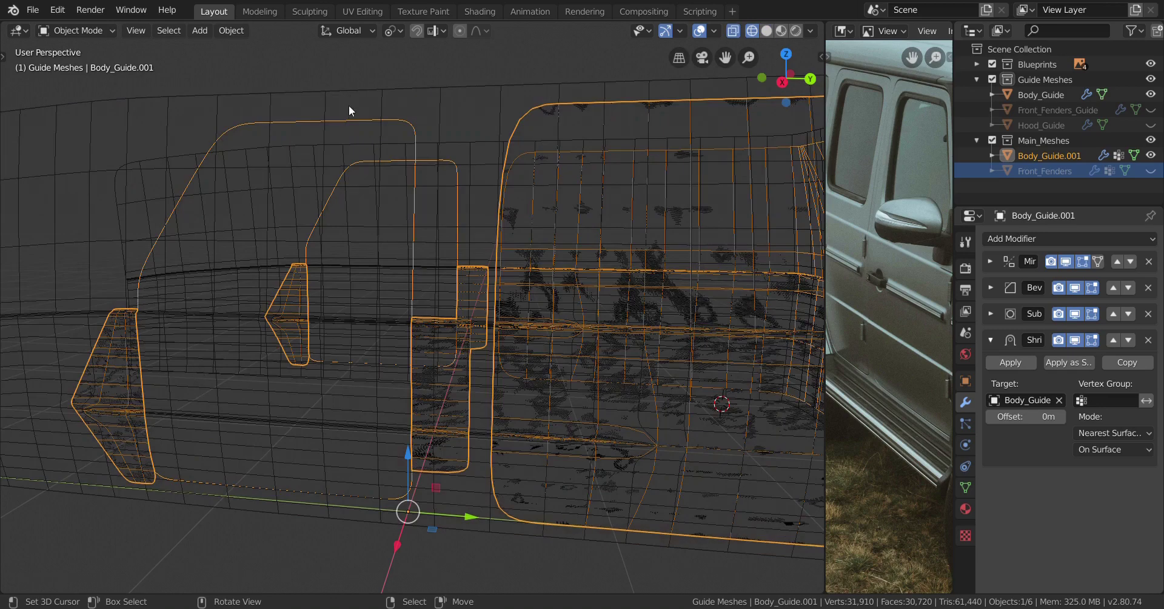
{"action": "key", "text": "Tab"}
{"action": "middle_click_drag", "start_coordinate": [402, 282], "coordinate": [421, 323]}
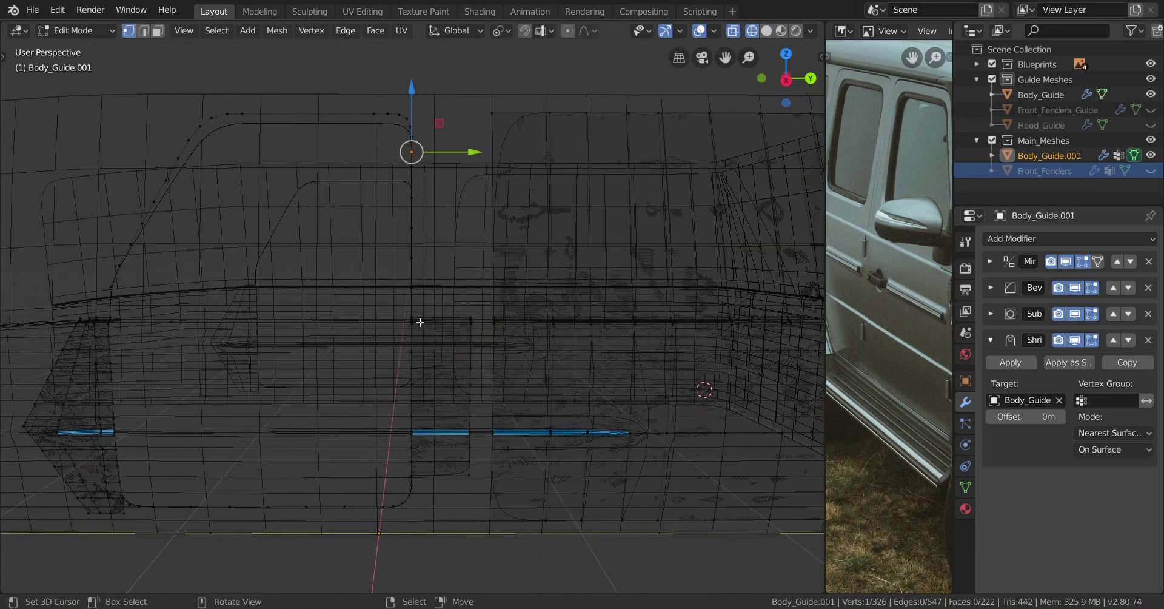
{"action": "key", "text": "KP_3"}
{"action": "scroll", "coordinate": [428, 331], "scroll_direction": "down", "scroll_amount": 1}
Clear the selection and select the entire connected front door outline with its two attached guide strips
{"action": "key", "text": "a"}
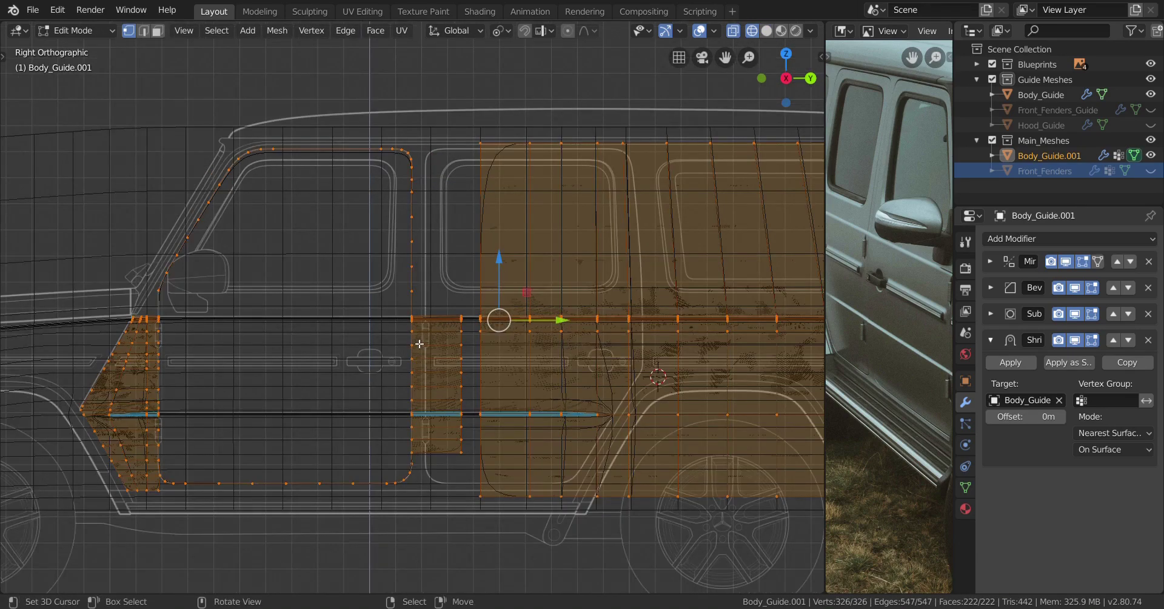
{"action": "scroll", "coordinate": [433, 329], "scroll_direction": "up", "scroll_amount": 1}
{"action": "scroll", "coordinate": [419, 323], "scroll_direction": "down", "scroll_amount": 3}
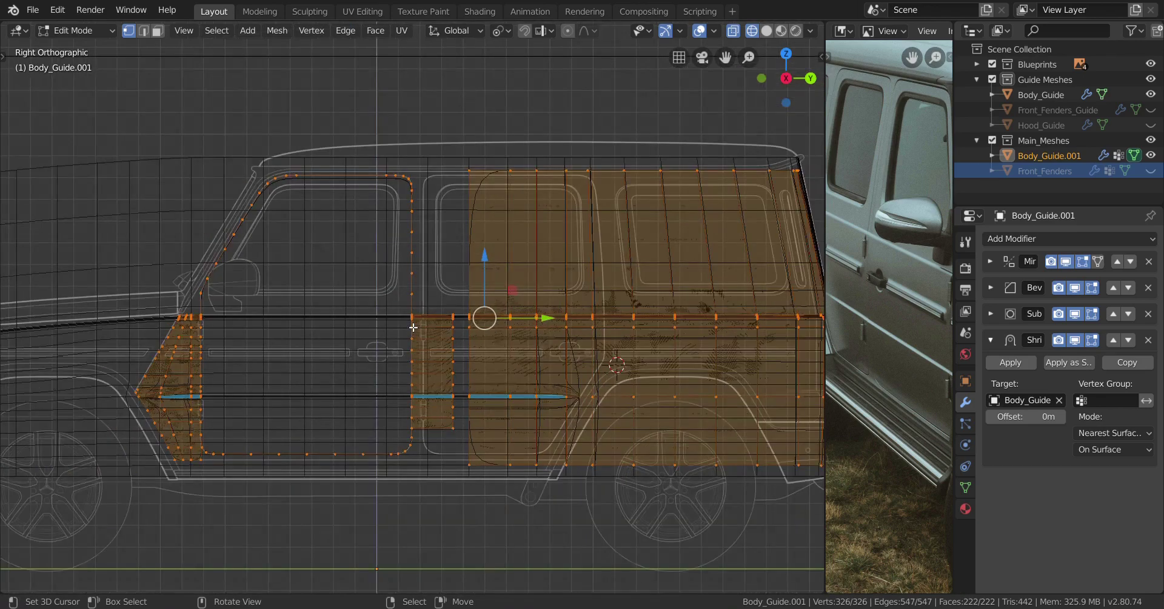
{"action": "key", "text": "alt+a"}
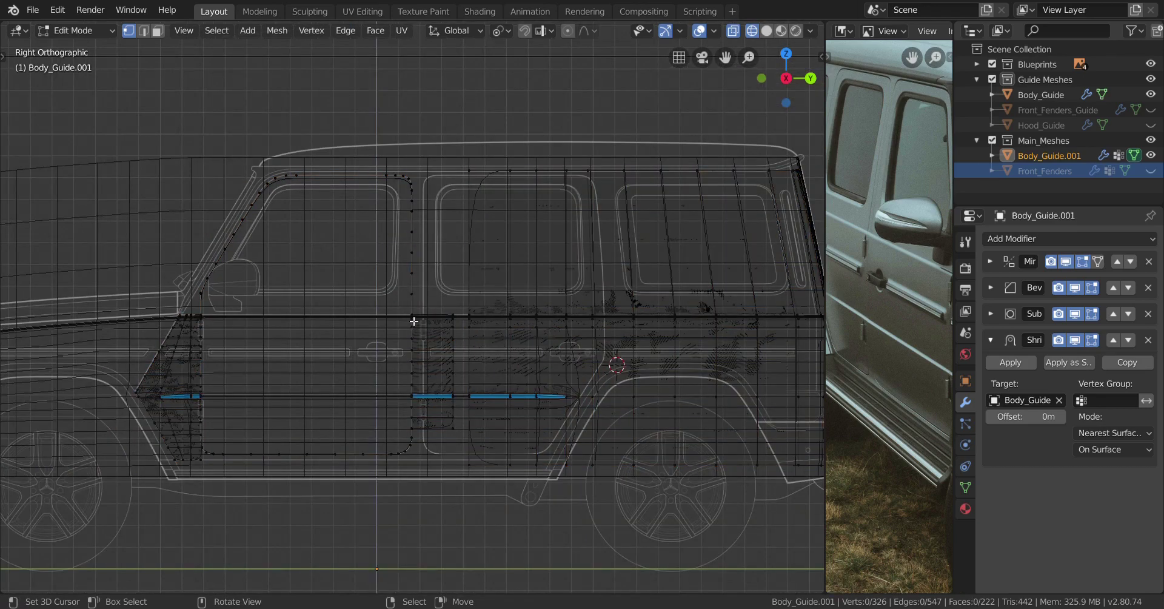
{"action": "left_click", "coordinate": [414, 321]}
{"action": "key", "text": "ctrl+l"}
{"action": "middle_click_drag", "start_coordinate": [385, 339], "coordinate": [462, 345], "text": "shift"}
{"action": "scroll", "coordinate": [463, 345], "scroll_direction": "up", "scroll_amount": 1}
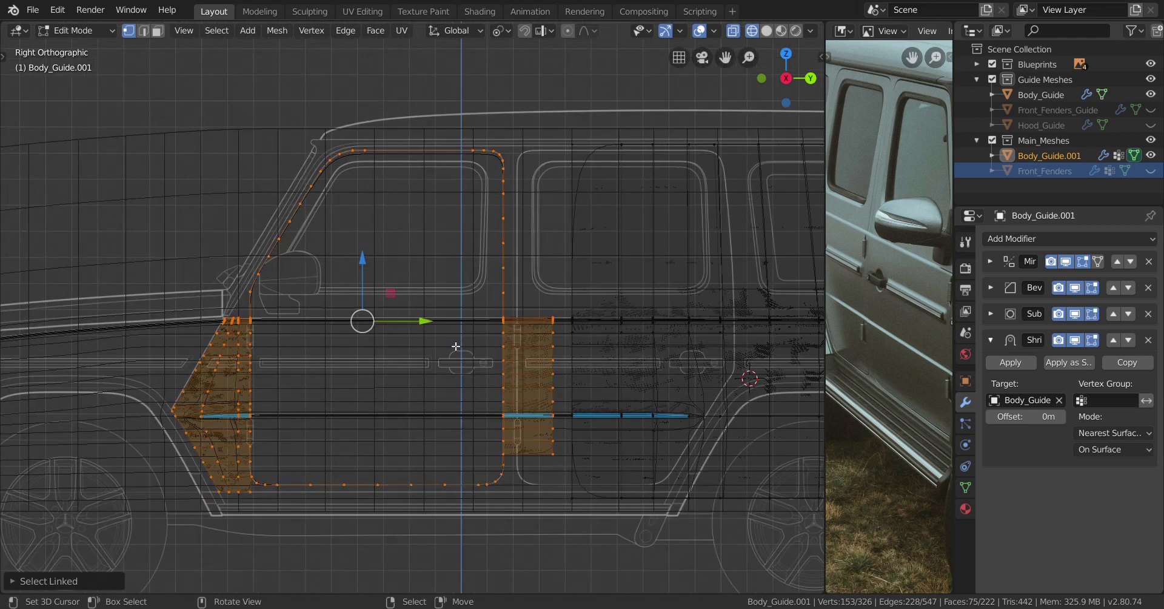
Reduce the selection to the window frame outline above the beltline, including its lowest front and rear vertices
{"action": "key", "text": "b"}
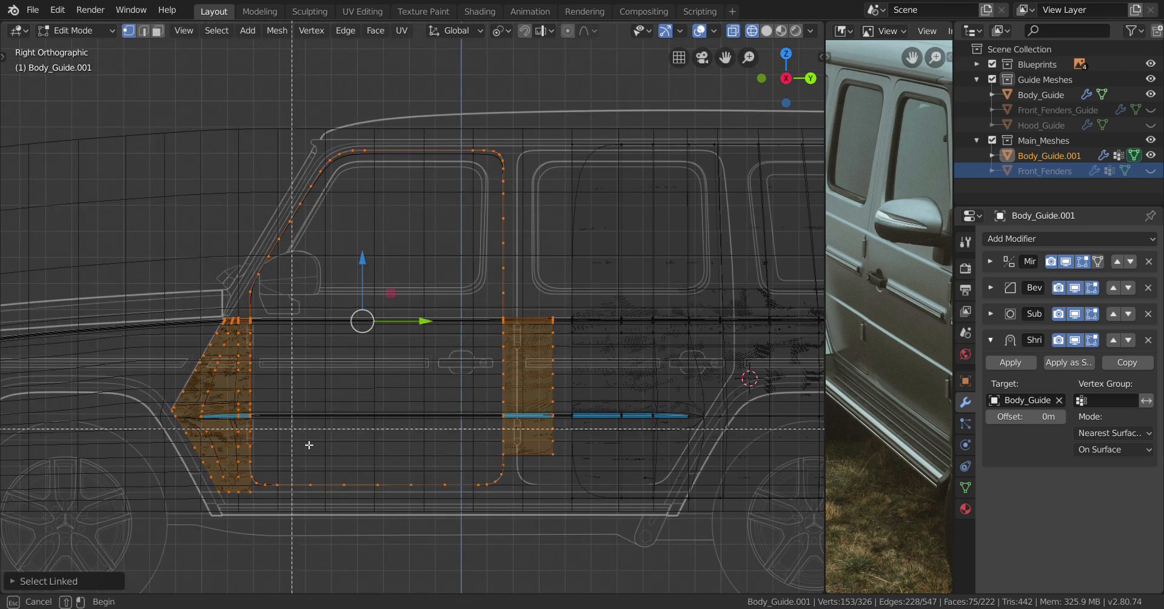
{"action": "key", "text": "Escape"}
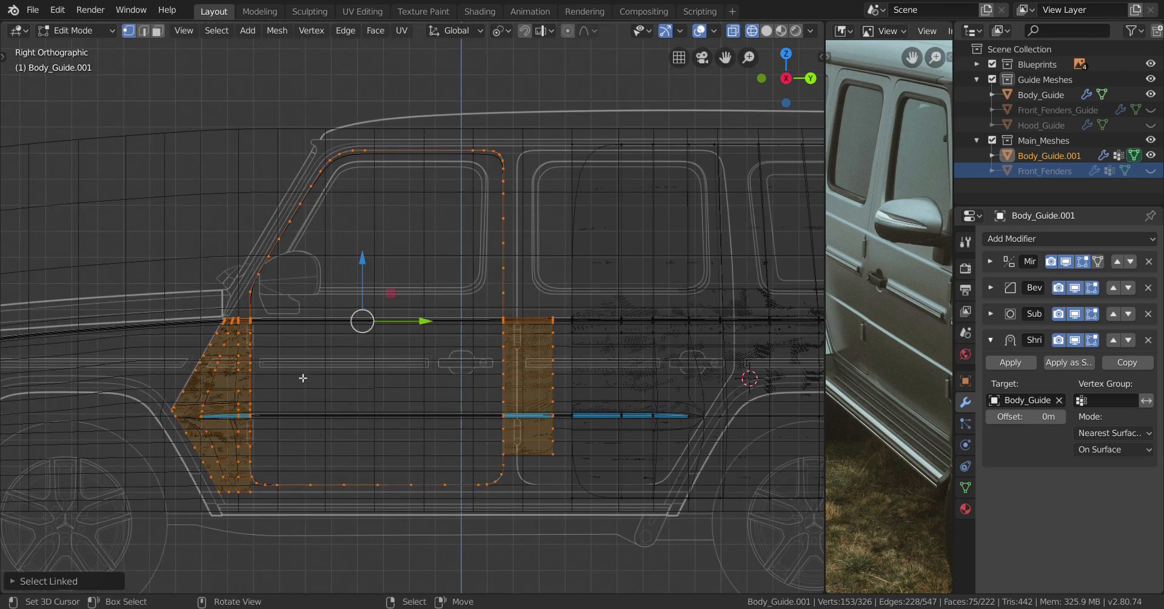
{"action": "left_click_drag", "start_coordinate": [140, 295], "coordinate": [665, 530], "text": "ctrl"}
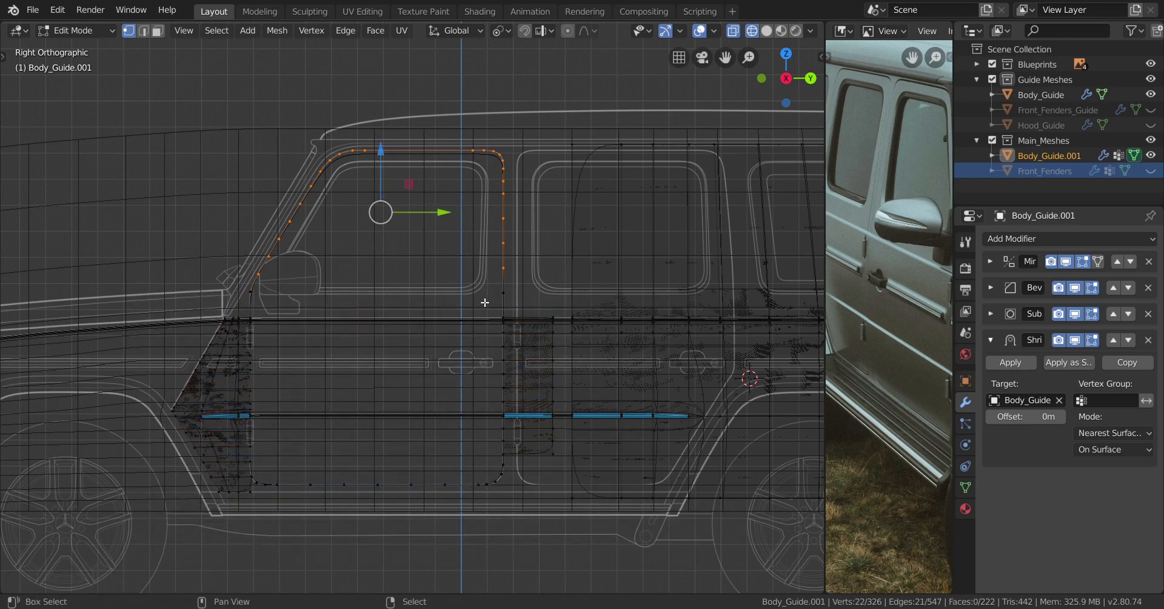
{"action": "left_click", "coordinate": [503, 292], "text": "shift"}
{"action": "left_click", "coordinate": [251, 292], "text": "shift"}
{"action": "middle_click_drag", "start_coordinate": [352, 311], "coordinate": [296, 367], "text": "shift"}
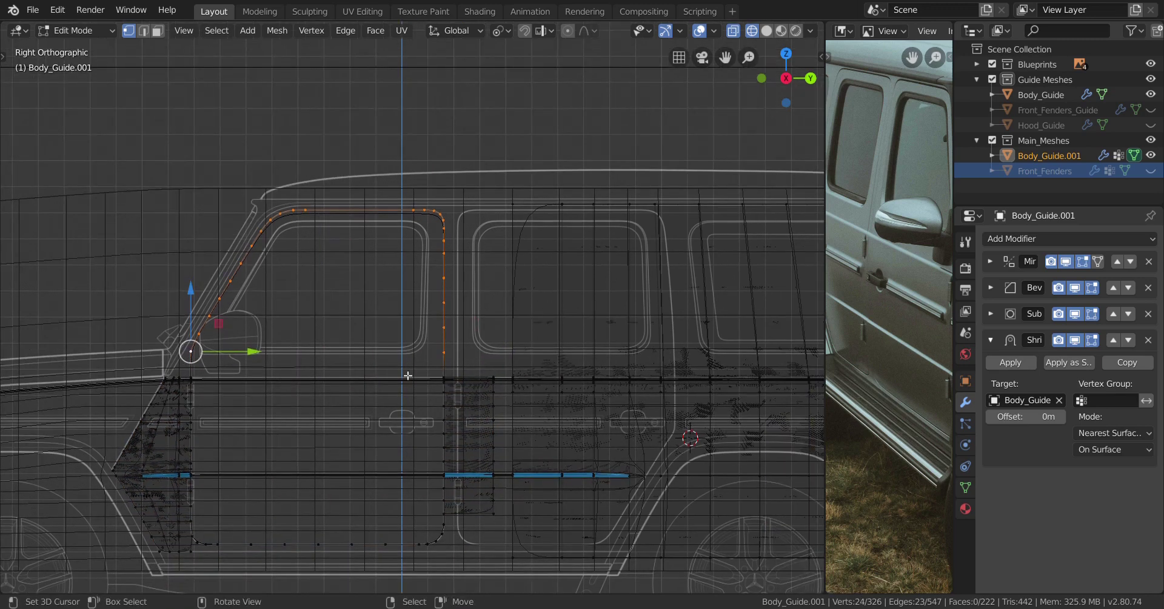
Restore solid shading and set the snapping element to Face
{"action": "key", "text": "z"}
{"action": "left_click", "coordinate": [581, 372]}
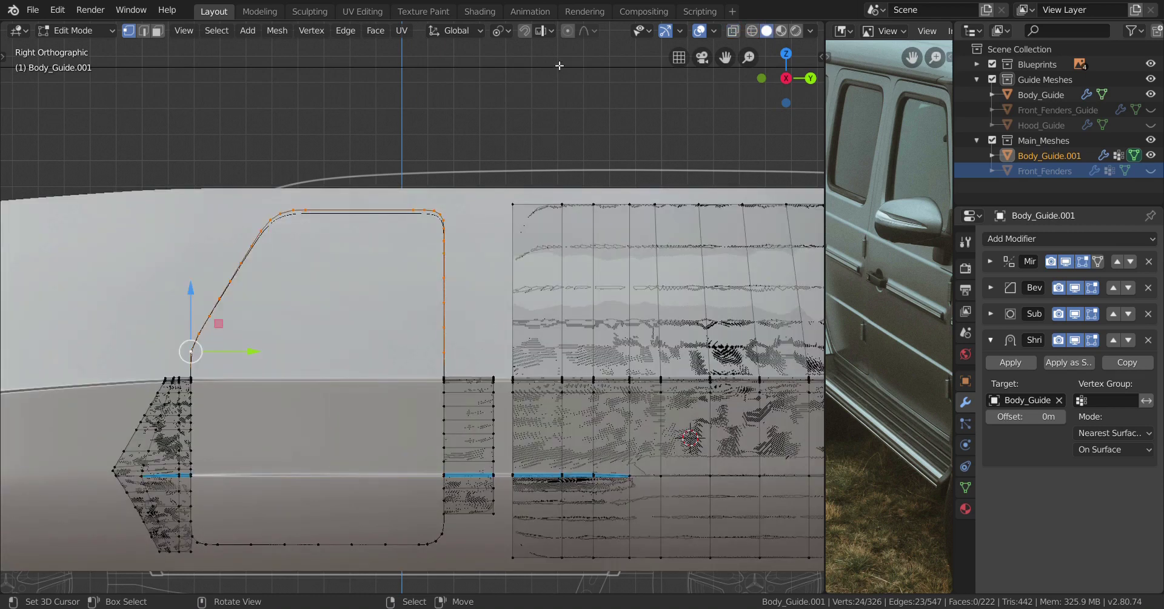
{"action": "left_click", "coordinate": [545, 35]}
{"action": "left_click", "coordinate": [518, 123]}
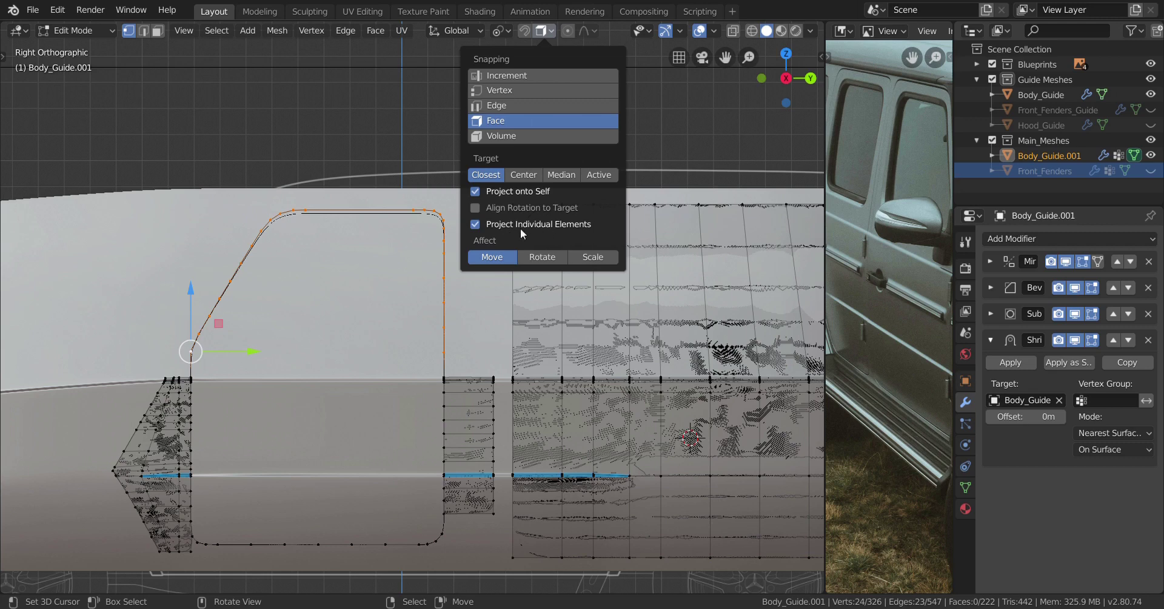
{"action": "scroll", "coordinate": [520, 337], "scroll_direction": "up", "scroll_amount": 1}
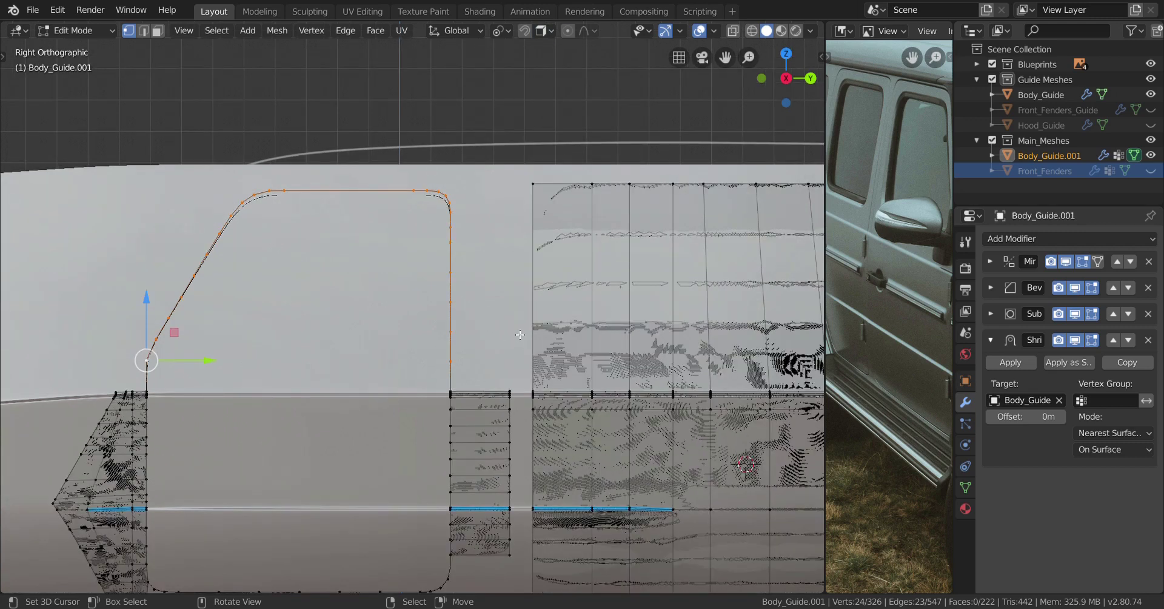
Project the selected window frame outline onto the Body_Guide surface with a face-snapped move in place
{"action": "key", "text": "g"}
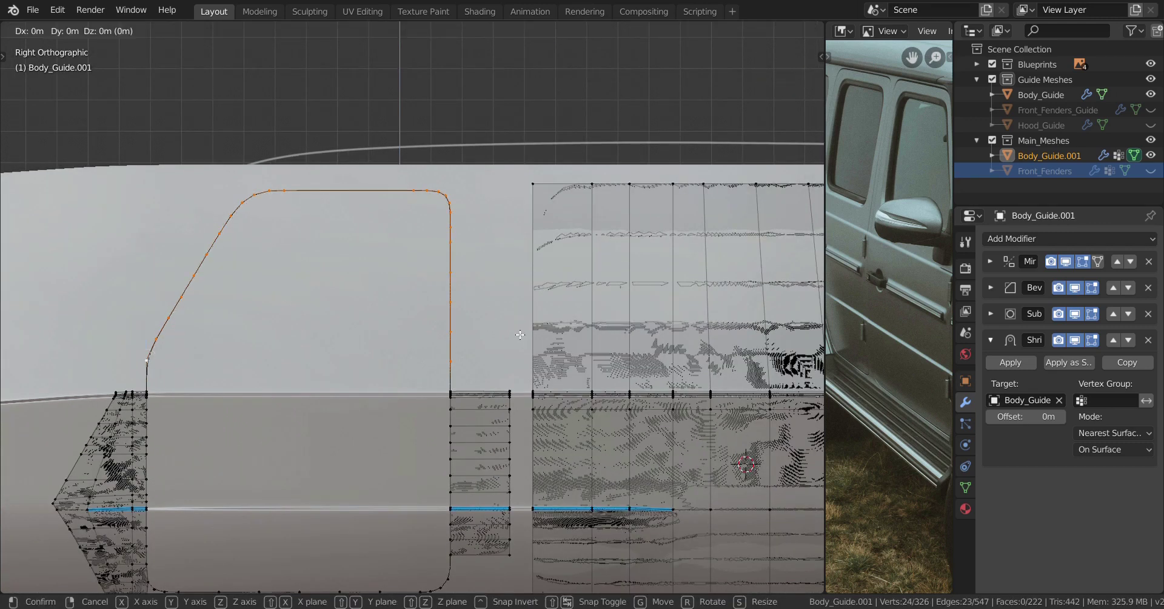
{"action": "left_click", "coordinate": [520, 335]}
{"action": "middle_click_drag", "start_coordinate": [509, 339], "coordinate": [446, 390]}
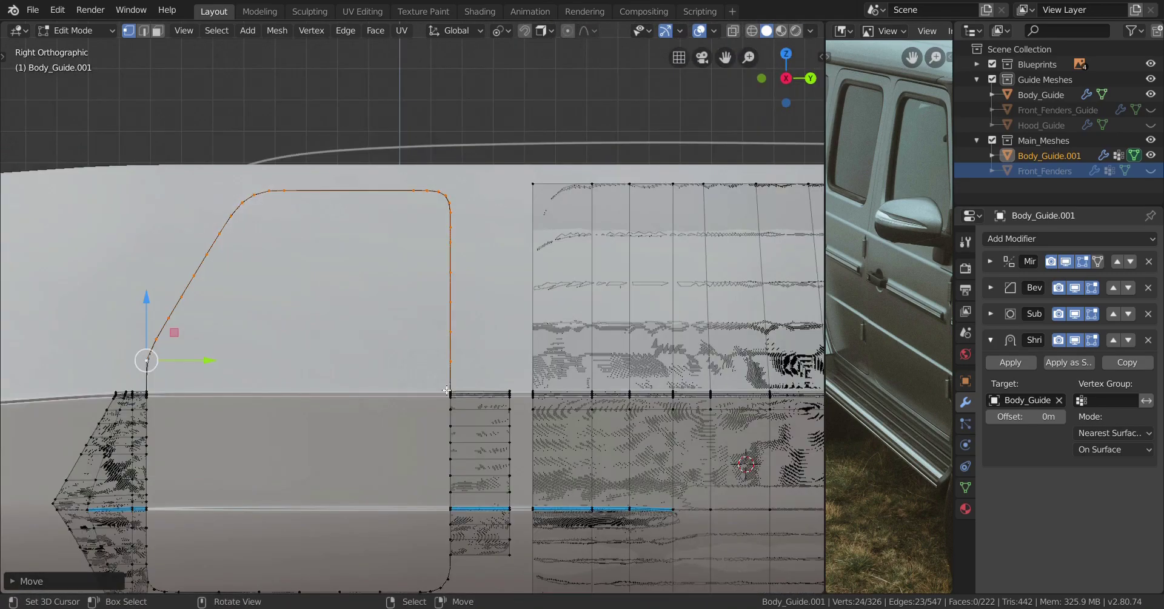
{"action": "scroll", "coordinate": [475, 246], "scroll_direction": "up", "scroll_amount": 1}
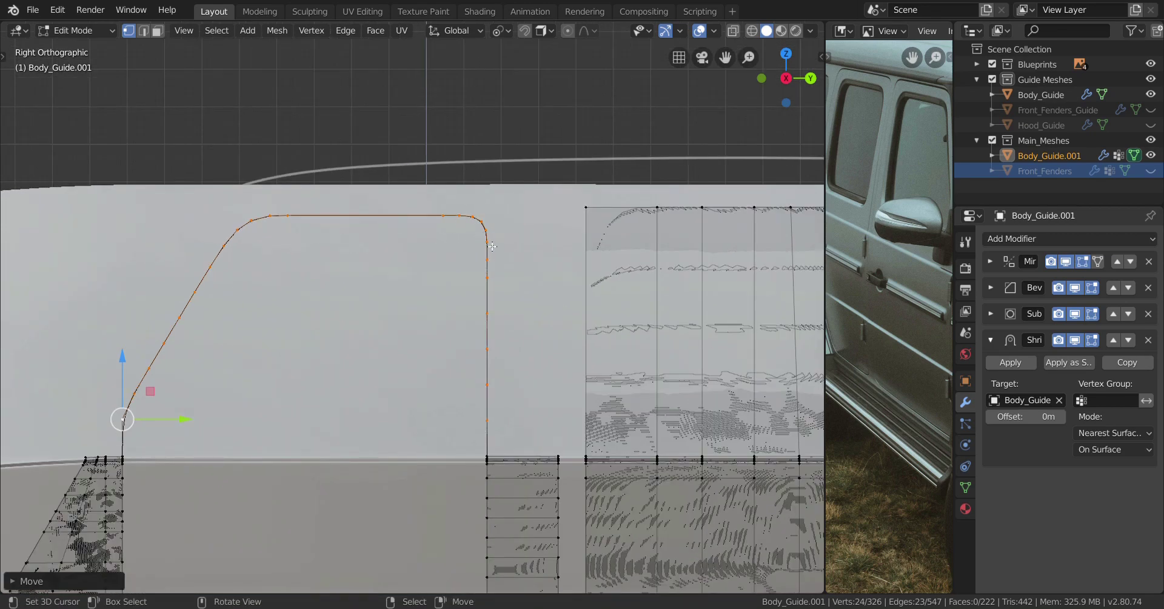
{"action": "scroll", "coordinate": [492, 246], "scroll_direction": "up", "scroll_amount": 3}
{"action": "scroll", "coordinate": [494, 246], "scroll_direction": "down", "scroll_amount": 2}
{"action": "key", "text": "g"}
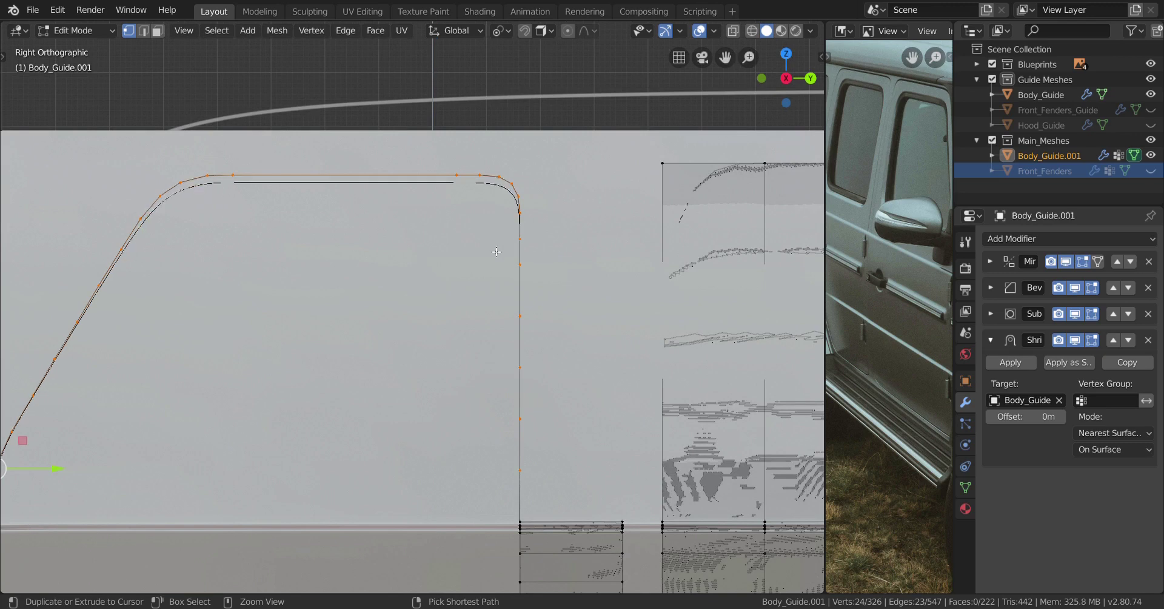
{"action": "left_click", "coordinate": [526, 206]}
{"action": "middle_click_drag", "start_coordinate": [532, 229], "coordinate": [527, 265]}
{"action": "scroll", "coordinate": [401, 191], "scroll_direction": "up", "scroll_amount": 2}
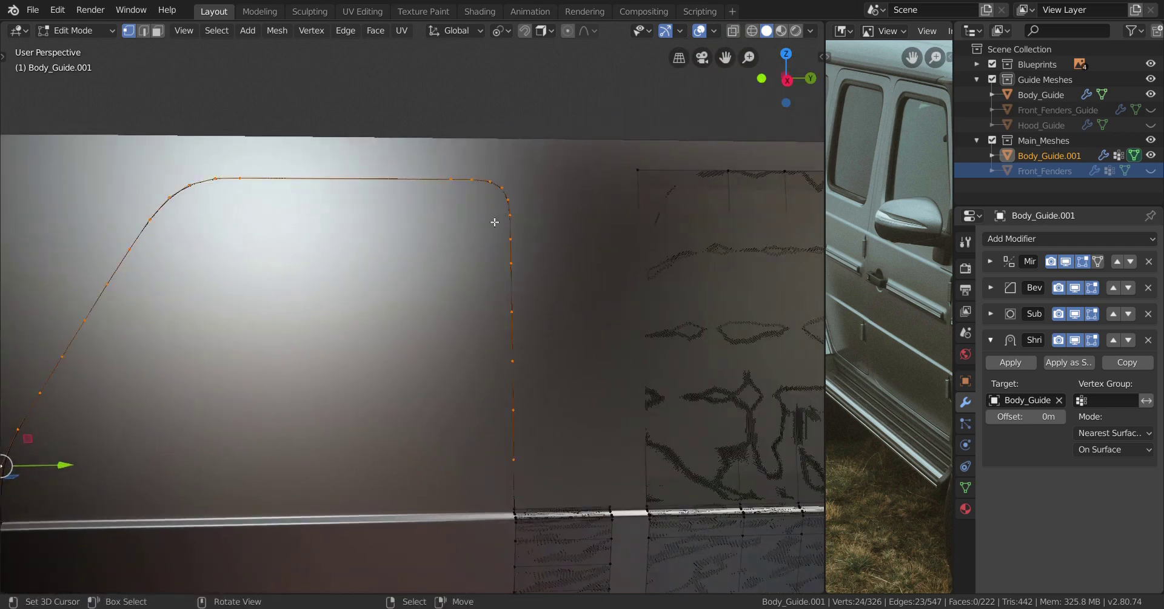
Compare the window frame outline before and after projection by undoing and redoing the move
{"action": "key", "text": "ctrl+z"}
{"action": "key", "text": "ctrl+shift+z"}
{"action": "key", "text": "ctrl+z"}
{"action": "key", "text": "ctrl+shift+z"}
{"action": "scroll", "coordinate": [489, 286], "scroll_direction": "down", "scroll_amount": 5}
Leave Edit Mode in the right side view, hide Body_Guide and reselect Body_Guide.001
{"action": "key", "text": "KP_3"}
{"action": "key", "text": "Tab"}
{"action": "scroll", "coordinate": [488, 303], "scroll_direction": "up", "scroll_amount": 1}
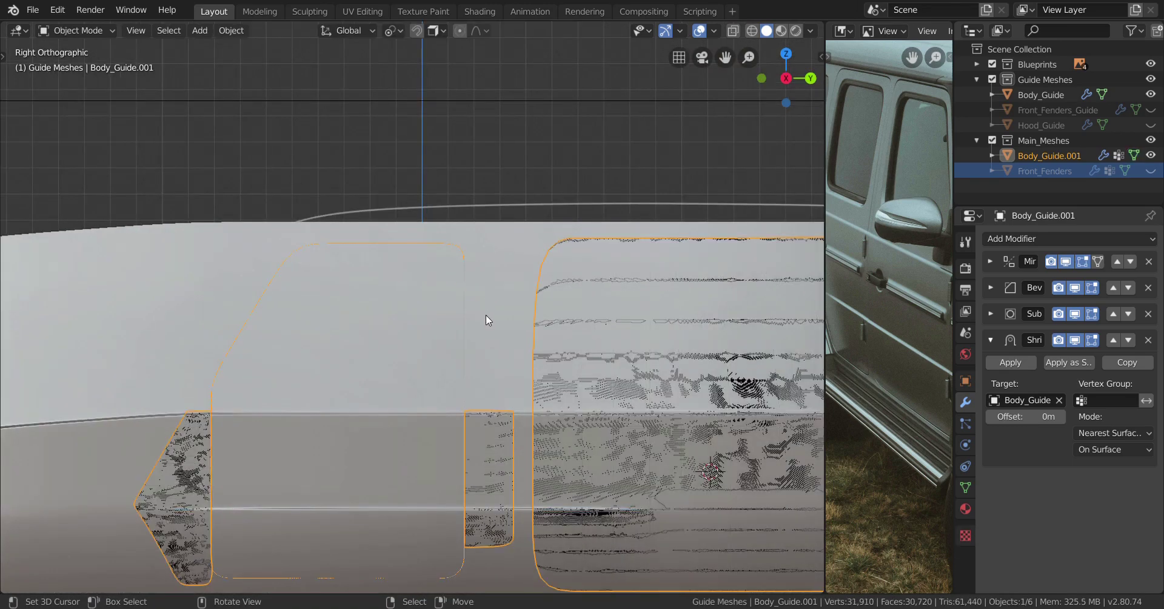
{"action": "left_click", "coordinate": [508, 257]}
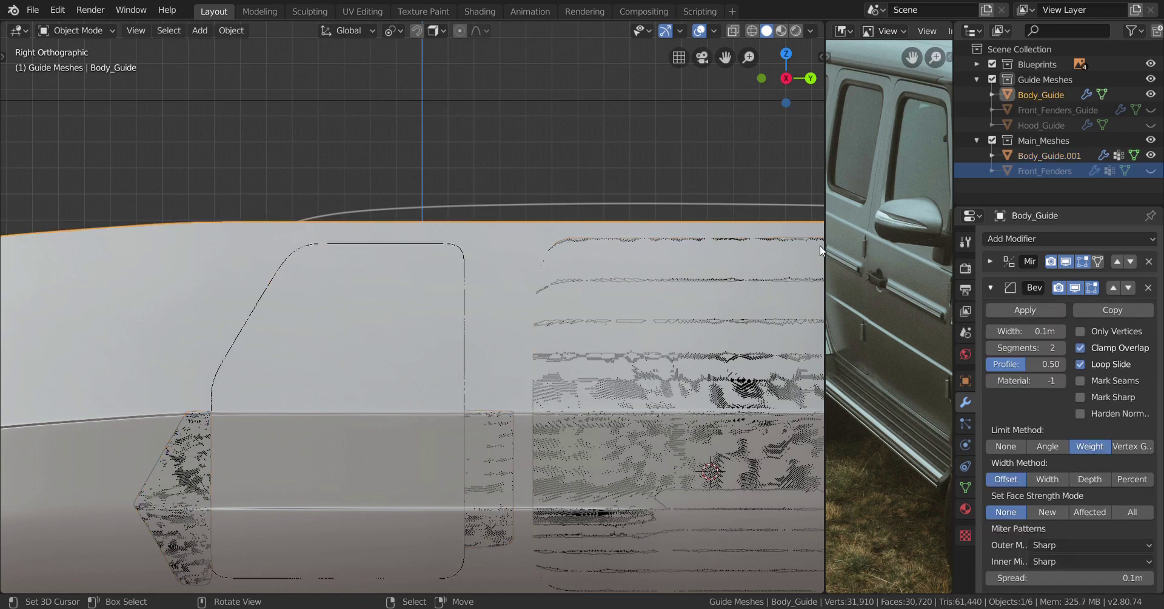
{"action": "key", "text": "h"}
{"action": "left_click", "coordinate": [475, 329]}
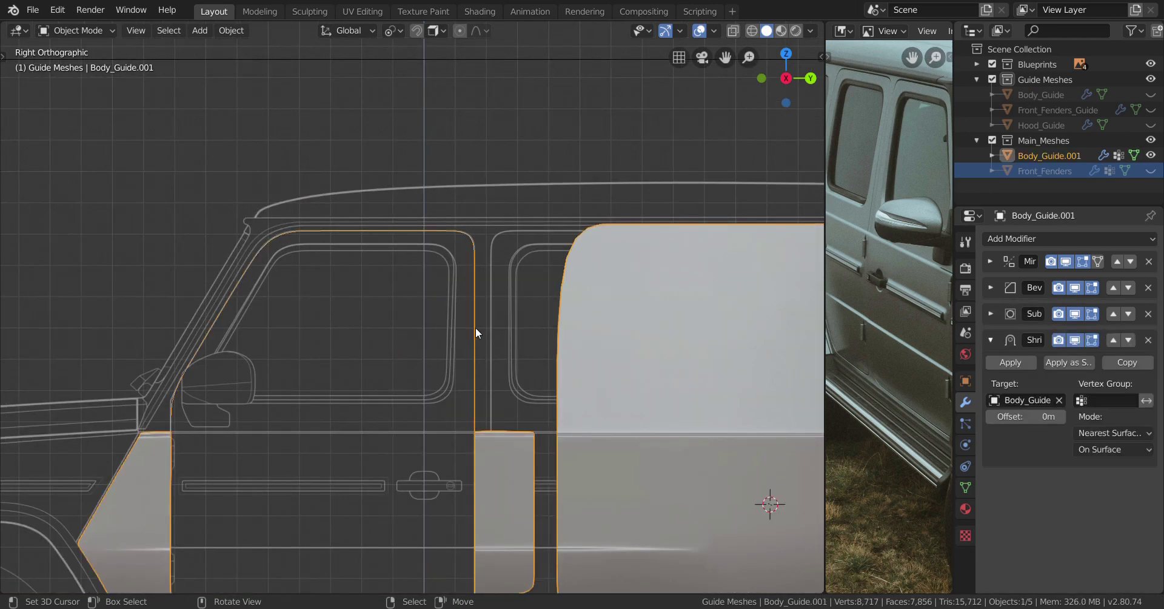
In Edit Mode with wireframe shading, move the rear edge loop of the pillar strip forward along Y onto the blueprint's rear door line
{"action": "key", "text": "Tab"}
{"action": "middle_click_drag", "start_coordinate": [515, 400], "coordinate": [504, 241], "text": "shift"}
{"action": "scroll", "coordinate": [458, 277], "scroll_direction": "up", "scroll_amount": 2}
{"action": "scroll", "coordinate": [479, 276], "scroll_direction": "up", "scroll_amount": 1}
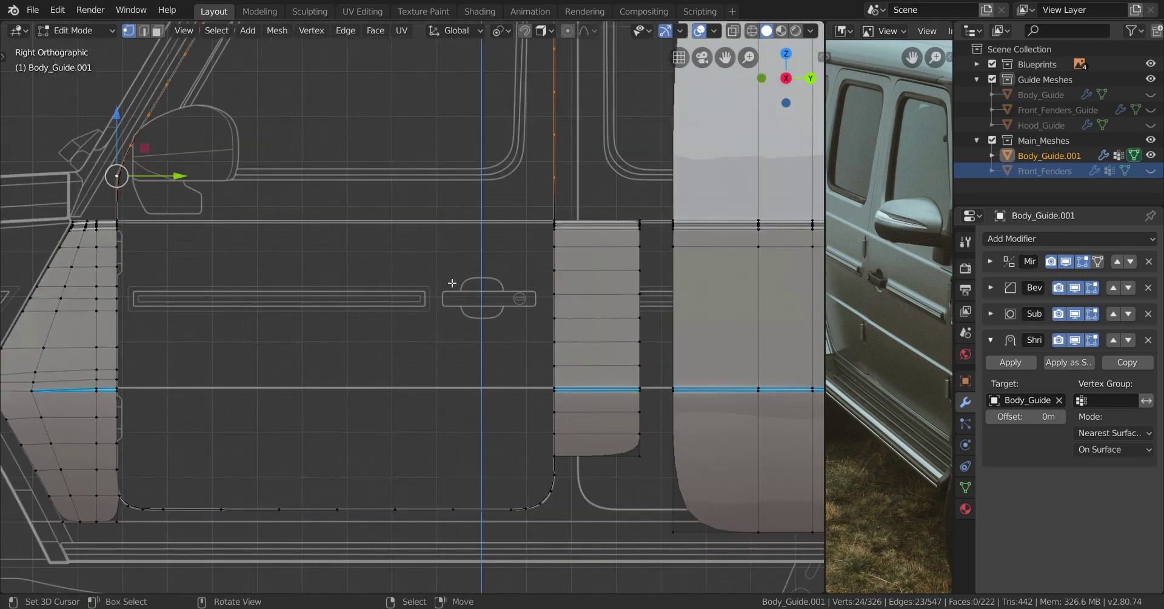
{"action": "middle_click_drag", "start_coordinate": [451, 283], "coordinate": [525, 273], "text": "shift"}
{"action": "scroll", "coordinate": [575, 248], "scroll_direction": "down", "scroll_amount": 1}
{"action": "middle_click_drag", "start_coordinate": [575, 248], "coordinate": [364, 357], "text": "shift"}
{"action": "scroll", "coordinate": [536, 365], "scroll_direction": "up", "scroll_amount": 2}
{"action": "left_click", "coordinate": [503, 370], "text": "alt"}
{"action": "scroll", "coordinate": [503, 370], "scroll_direction": "up", "scroll_amount": 1}
{"action": "middle_click_drag", "start_coordinate": [503, 370], "coordinate": [467, 252], "text": "shift"}
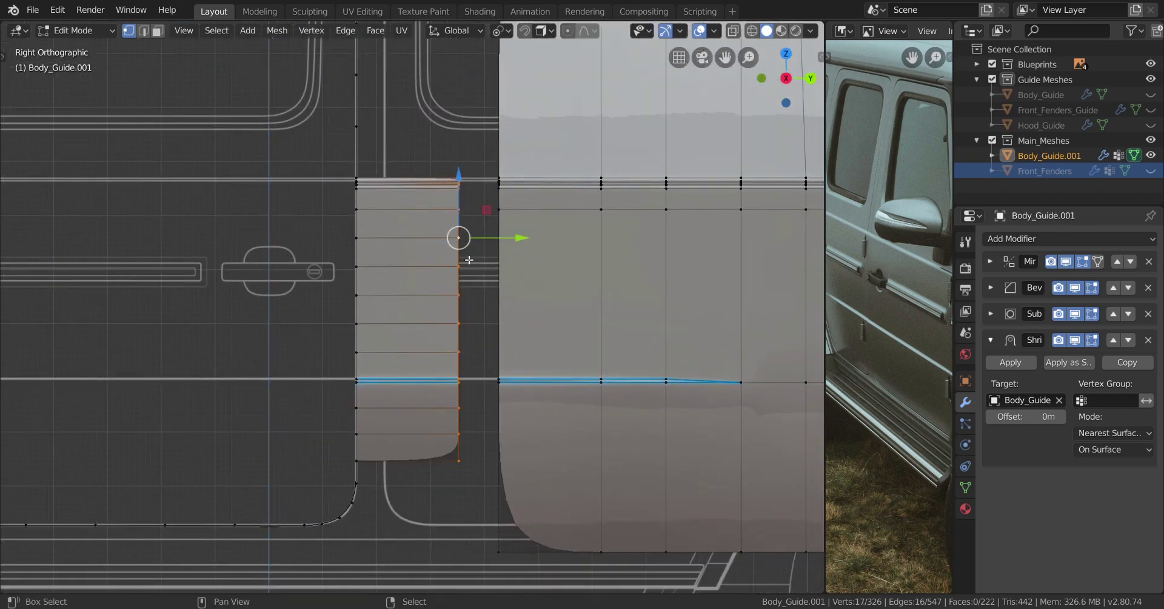
{"action": "key", "text": "shift+z"}
{"action": "scroll", "coordinate": [327, 277], "scroll_direction": "up", "scroll_amount": 2}
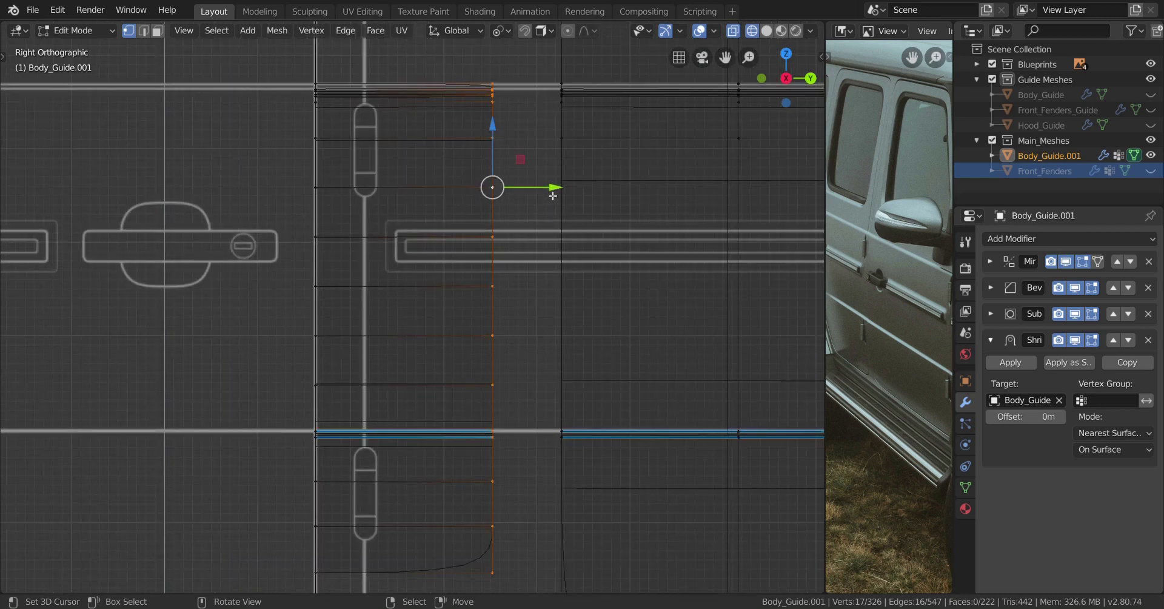
{"action": "left_click_drag", "start_coordinate": [553, 196], "coordinate": [449, 243]}
{"action": "scroll", "coordinate": [449, 249], "scroll_direction": "down", "scroll_amount": 5}
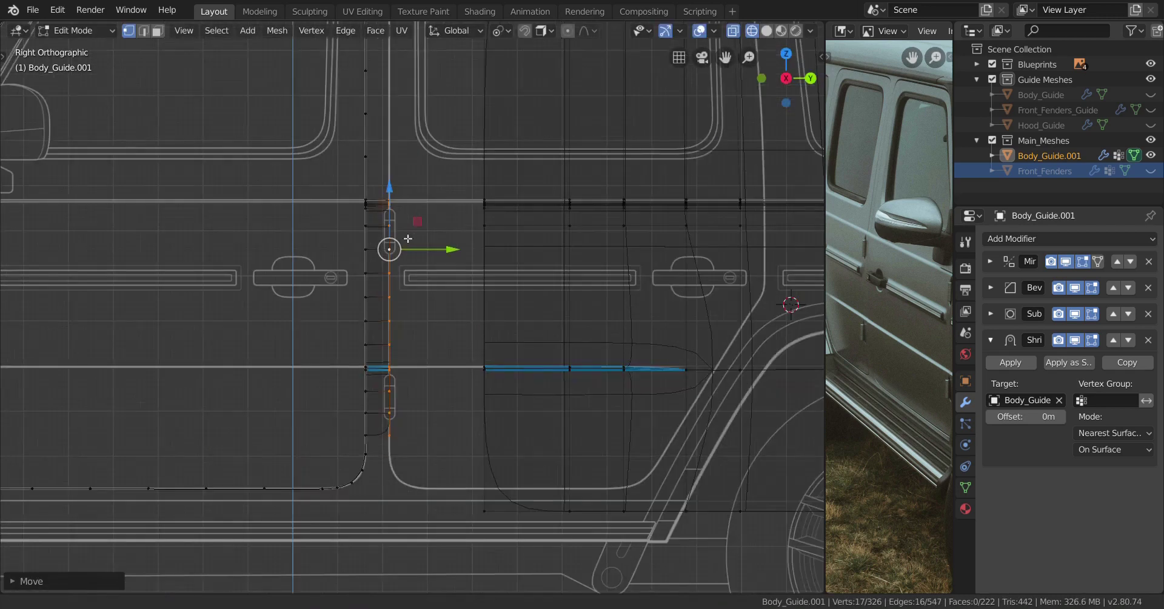
Examine the narrowed pillar strip, the mirror area and the window pillar gap against the side blueprint
{"action": "key", "text": "Tab"}
{"action": "scroll", "coordinate": [486, 290], "scroll_direction": "down", "scroll_amount": 4}
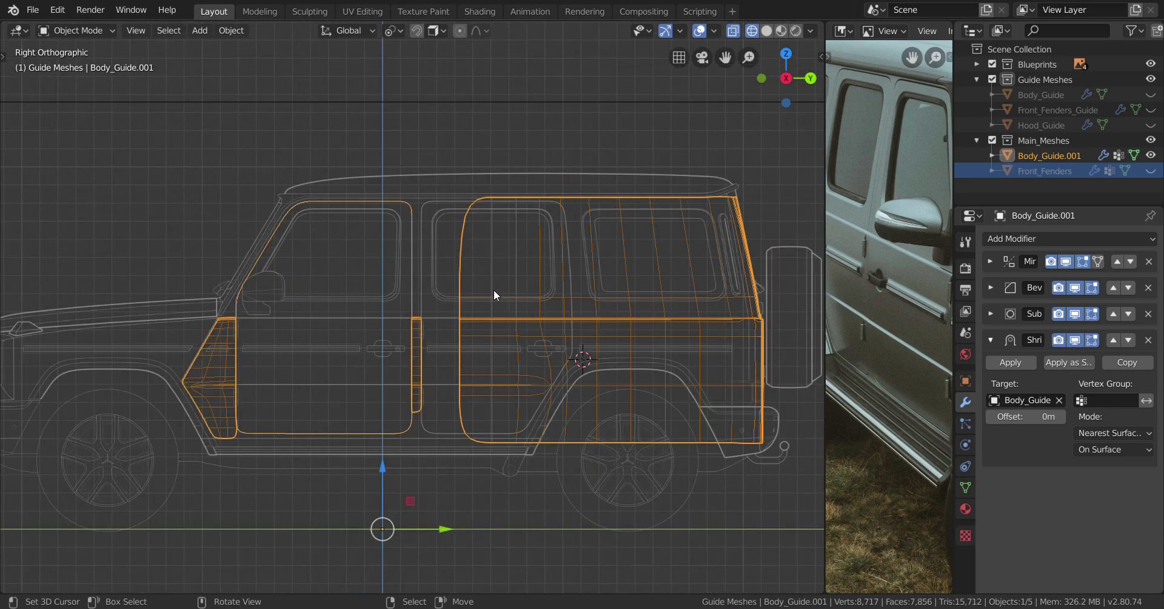
{"action": "key", "text": "Tab"}
{"action": "scroll", "coordinate": [485, 282], "scroll_direction": "up", "scroll_amount": 5}
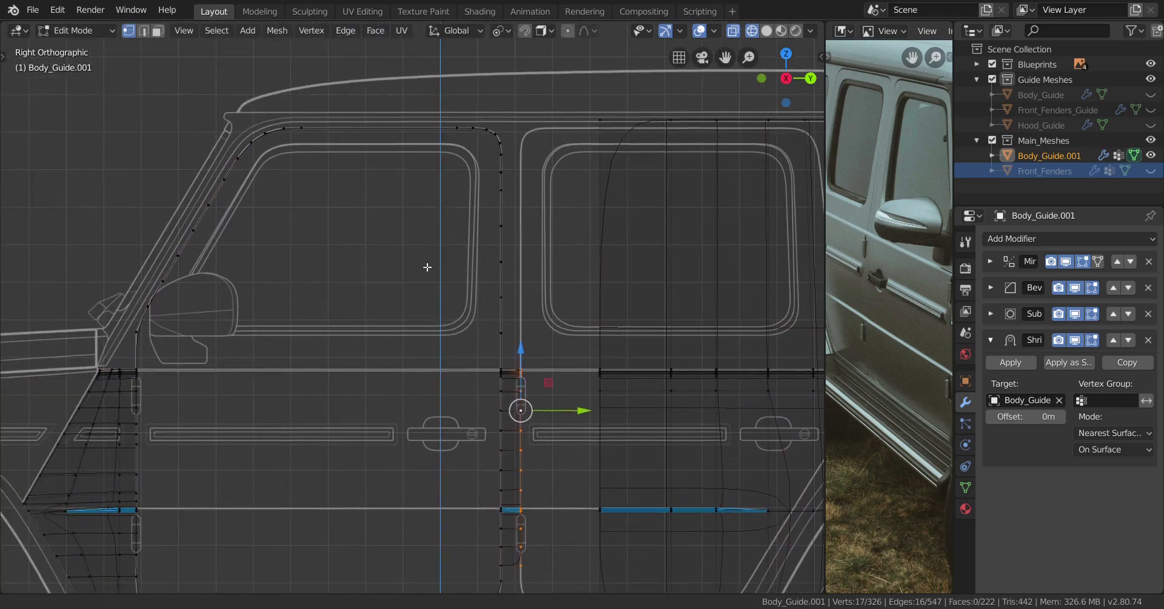
{"action": "scroll", "coordinate": [427, 263], "scroll_direction": "up", "scroll_amount": 3}
{"action": "middle_click_drag", "start_coordinate": [293, 307], "coordinate": [422, 281], "text": "shift"}
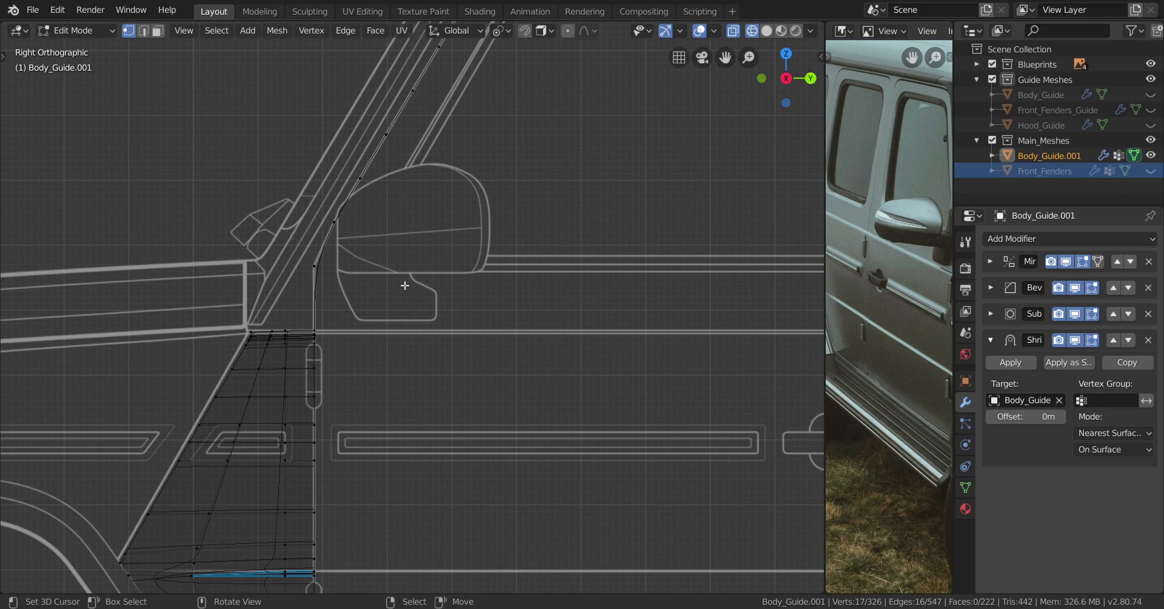
{"action": "scroll", "coordinate": [388, 288], "scroll_direction": "down", "scroll_amount": 4}
{"action": "middle_click_drag", "start_coordinate": [636, 227], "coordinate": [500, 242], "text": "shift"}
{"action": "scroll", "coordinate": [468, 276], "scroll_direction": "up", "scroll_amount": 5}
{"action": "scroll", "coordinate": [474, 266], "scroll_direction": "down", "scroll_amount": 2}
{"action": "scroll", "coordinate": [508, 297], "scroll_direction": "up", "scroll_amount": 7}
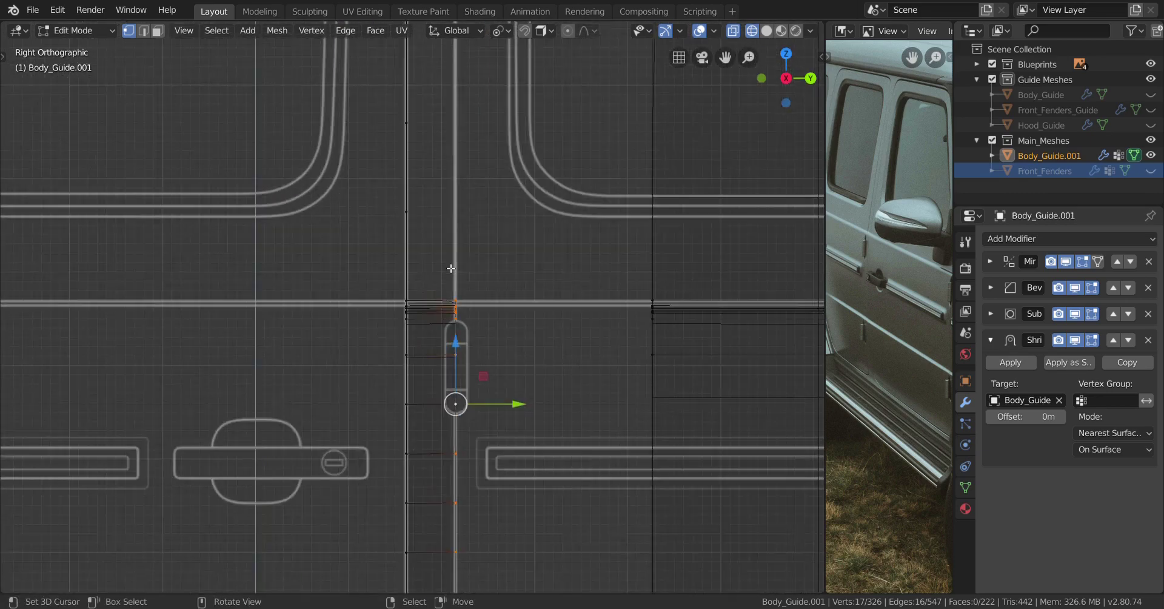
{"action": "scroll", "coordinate": [475, 271], "scroll_direction": "down", "scroll_amount": 7}
{"action": "scroll", "coordinate": [421, 362], "scroll_direction": "up", "scroll_amount": 2}
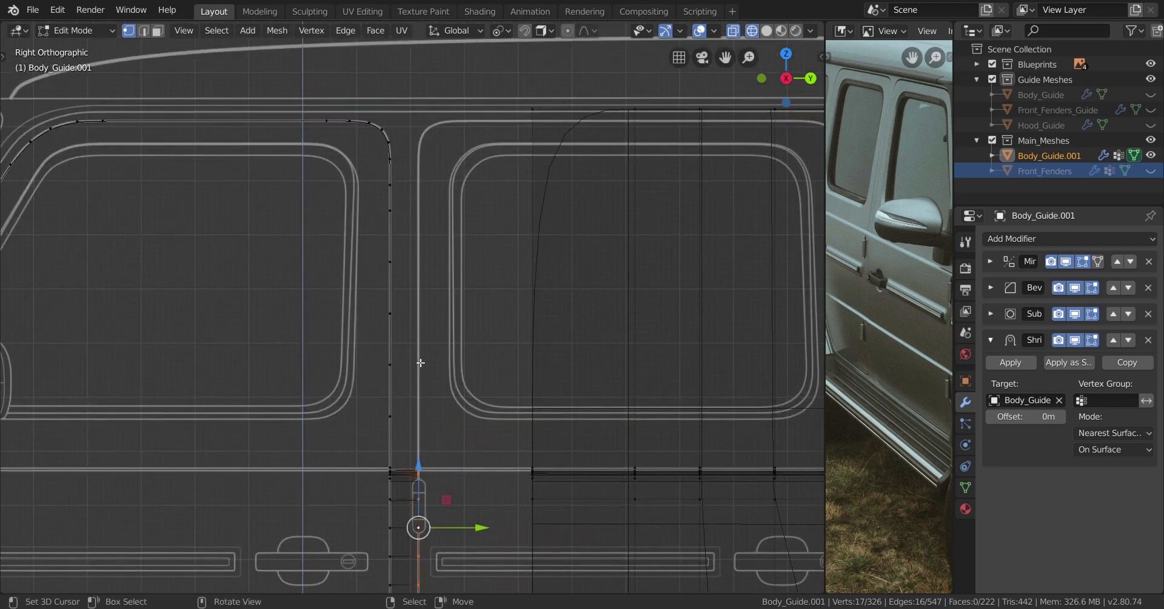
Loop cut the pillar strip down its centre and snap the 3D cursor to the new edge loop
{"action": "left_click", "coordinate": [390, 469]}
{"action": "left_click", "coordinate": [326, 121], "text": "ctrl"}
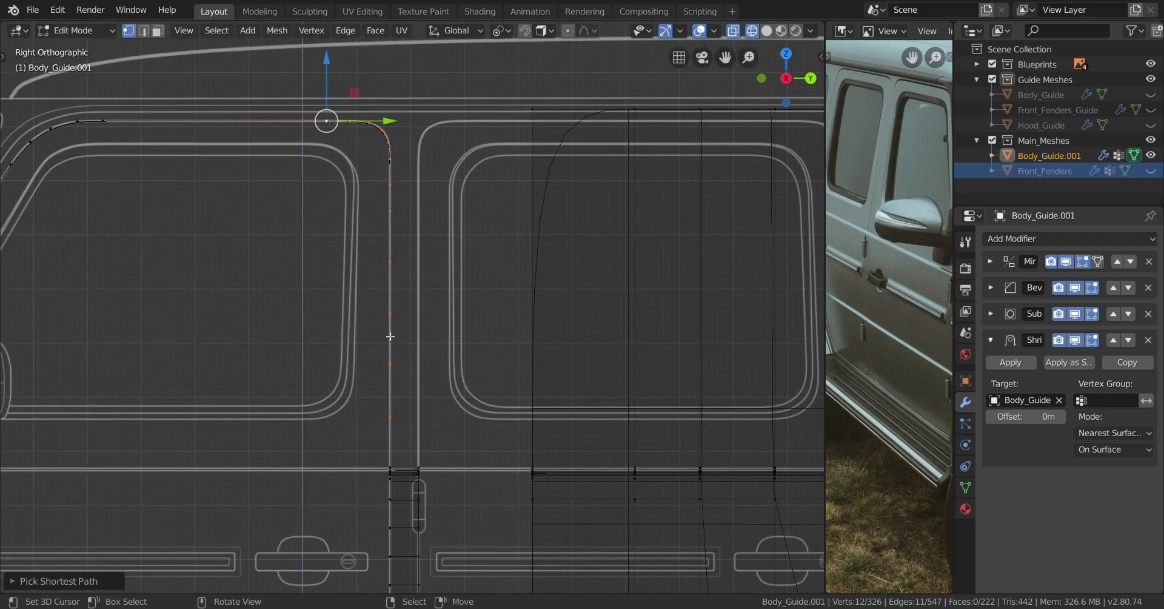
{"action": "middle_click_drag", "start_coordinate": [428, 235], "coordinate": [396, 247], "text": "shift"}
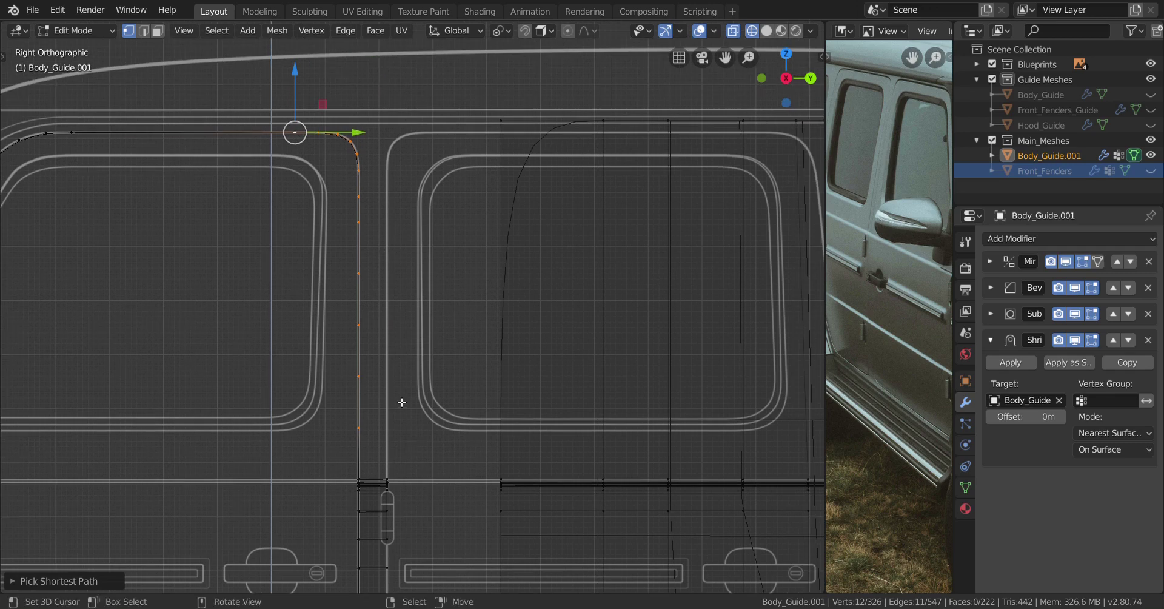
{"action": "middle_click_drag", "start_coordinate": [402, 402], "coordinate": [427, 227], "text": "shift"}
{"action": "key", "text": "ctrl+r"}
{"action": "left_click", "coordinate": [402, 341]}
{"action": "right_click", "coordinate": [401, 341]}
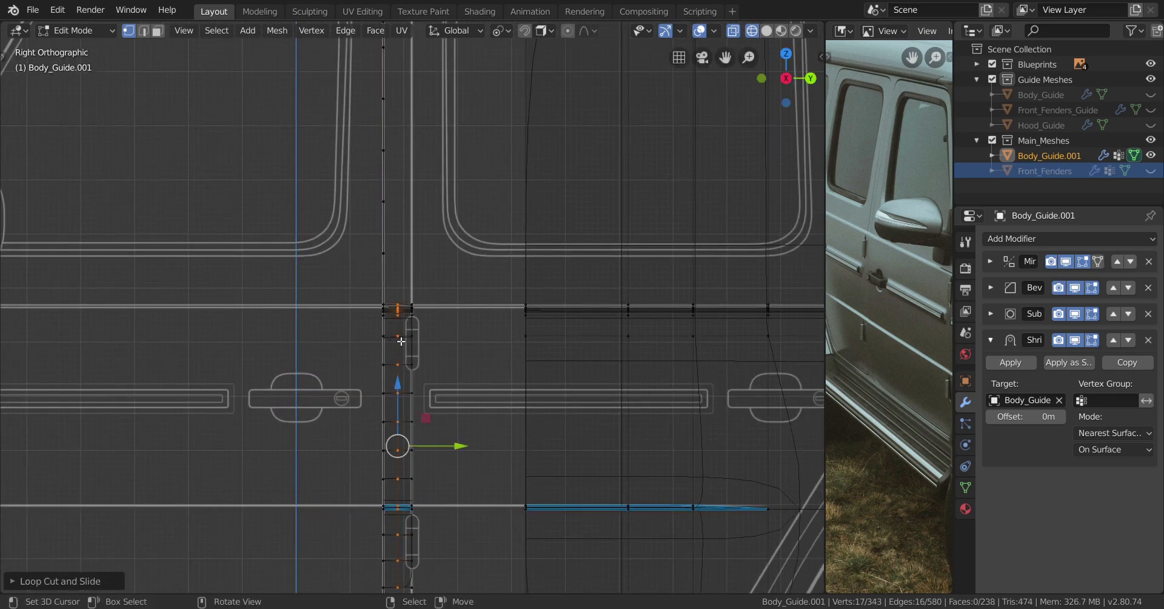
{"action": "key", "text": "shift+s"}
{"action": "left_click", "coordinate": [458, 394]}
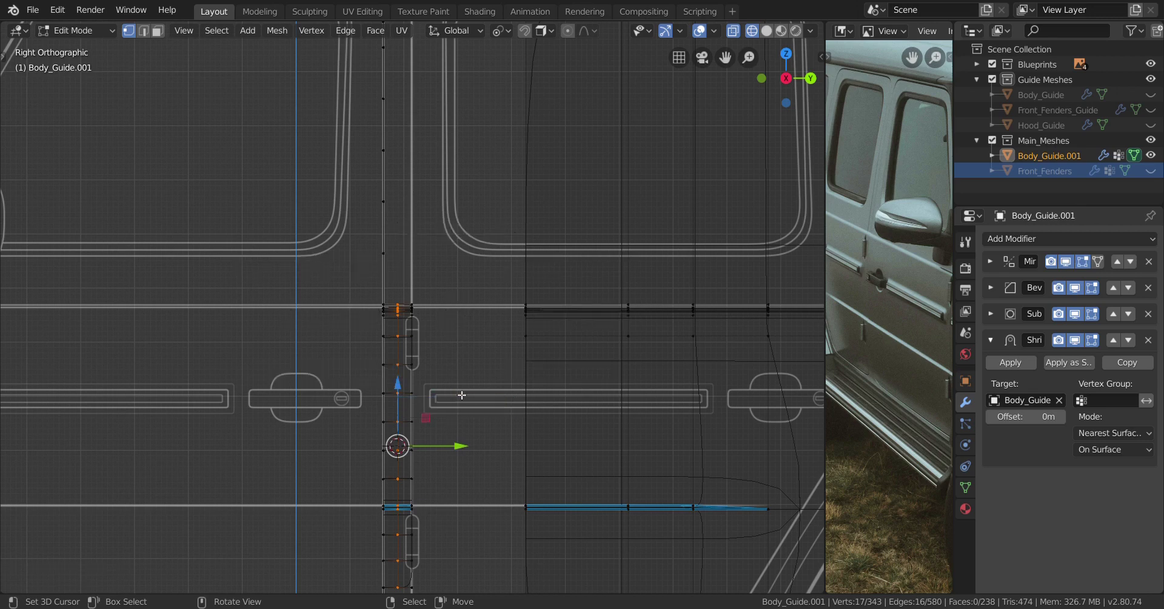
Undo the centre loop cut on the pillar strip, keeping the 3D cursor on the pillar's centreline
{"action": "scroll", "coordinate": [462, 395], "scroll_direction": "down", "scroll_amount": 5}
{"action": "key", "text": "x"}
{"action": "key", "text": "Escape"}
{"action": "scroll", "coordinate": [557, 307], "scroll_direction": "up", "scroll_amount": 7}
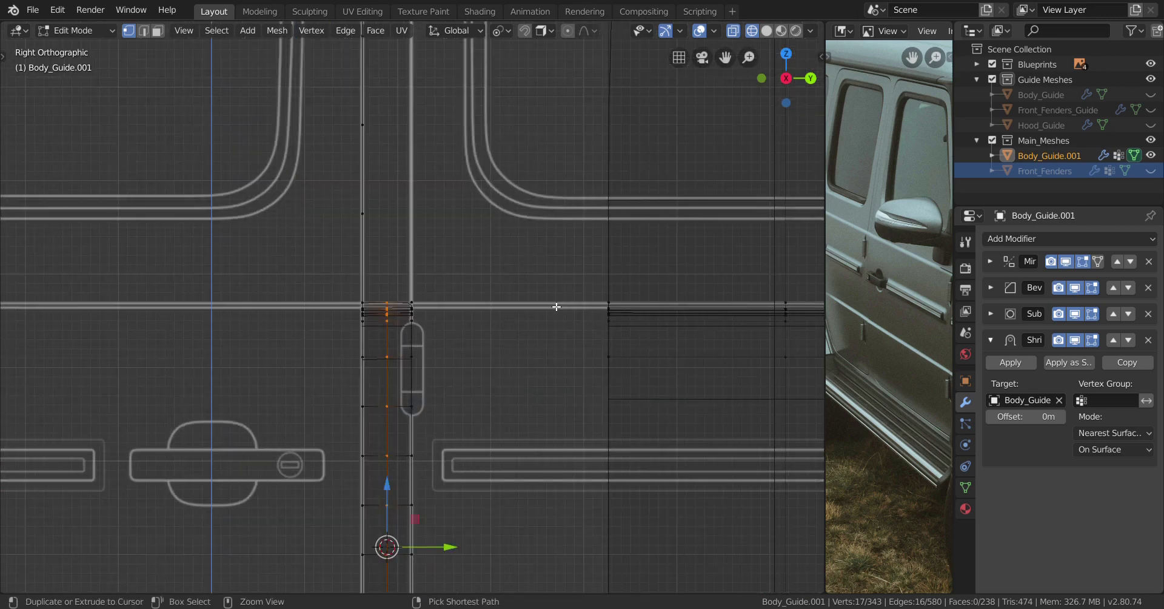
{"action": "key", "text": "ctrl+z"}
Subdivide the long upper edge of the front door's window outline with 4 cuts
{"action": "scroll", "coordinate": [471, 319], "scroll_direction": "down", "scroll_amount": 5, "text": "shift"}
{"action": "scroll", "coordinate": [453, 300], "scroll_direction": "down", "scroll_amount": 2}
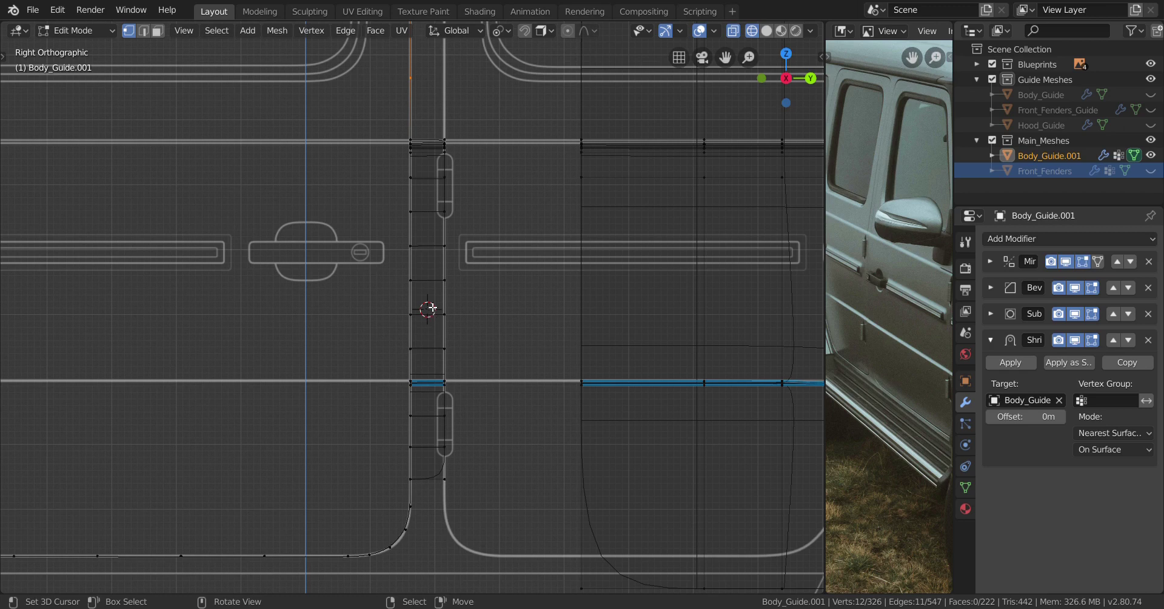
{"action": "scroll", "coordinate": [431, 308], "scroll_direction": "down", "scroll_amount": 2}
{"action": "scroll", "coordinate": [447, 319], "scroll_direction": "up", "scroll_amount": 5, "text": "shift"}
{"action": "scroll", "coordinate": [431, 332], "scroll_direction": "up", "scroll_amount": 1}
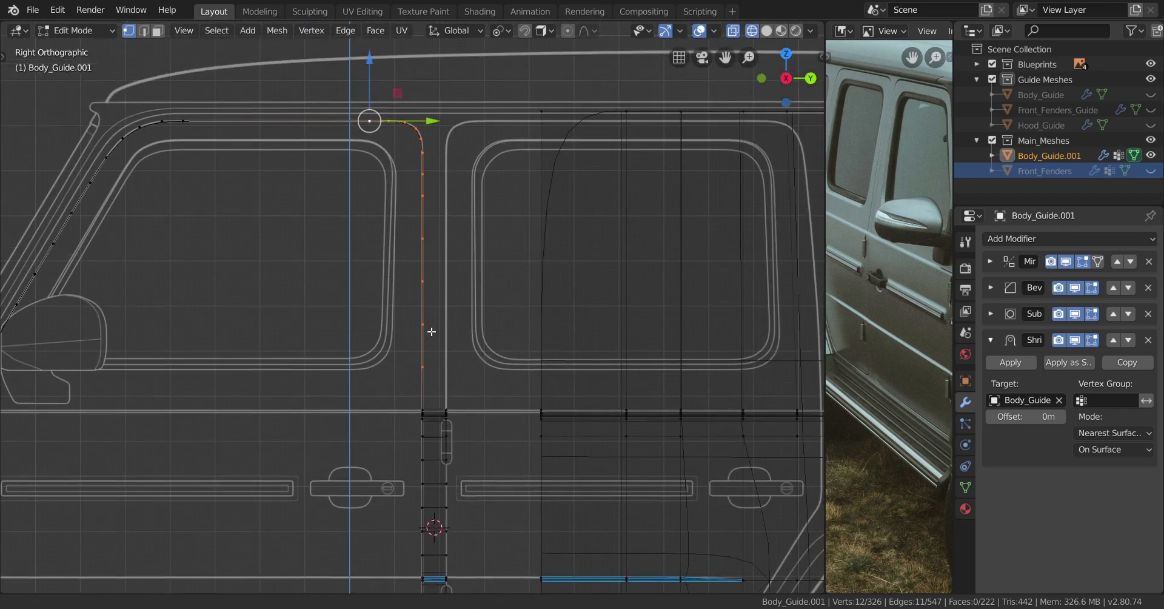
{"action": "left_click", "coordinate": [424, 375]}
{"action": "left_click", "coordinate": [370, 127], "text": "ctrl"}
{"action": "scroll", "coordinate": [366, 205], "scroll_direction": "down", "scroll_amount": 2, "text": "shift"}
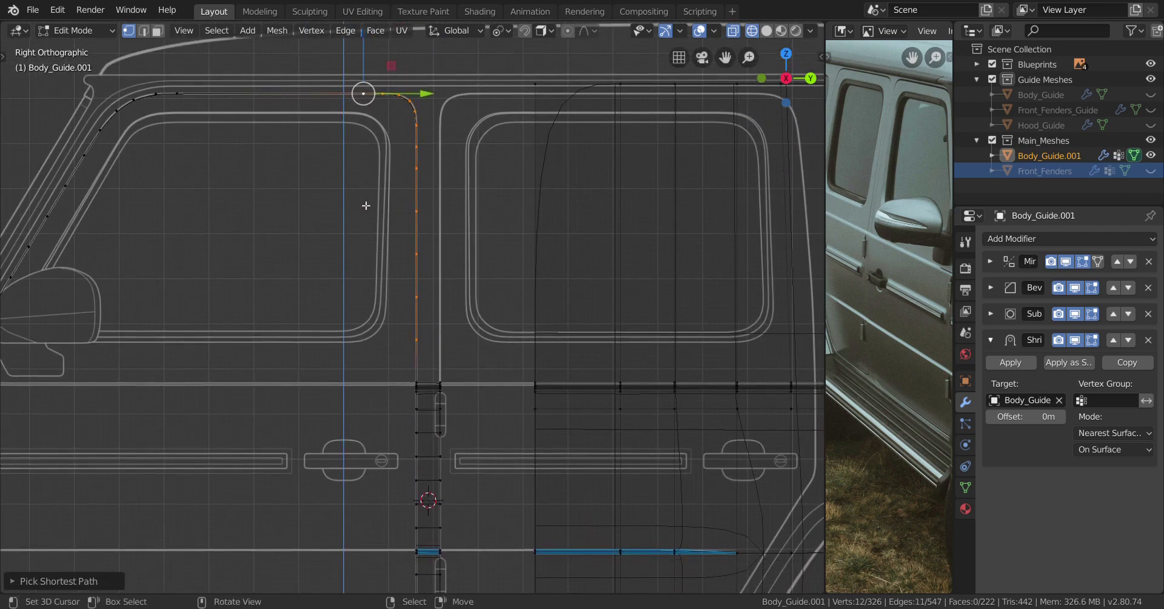
{"action": "scroll", "coordinate": [365, 205], "scroll_direction": "down", "scroll_amount": 3, "text": "shift"}
{"action": "scroll", "coordinate": [366, 205], "scroll_direction": "up", "scroll_amount": 3, "text": "ctrl"}
{"action": "key", "text": "ctrl+r"}
{"action": "scroll", "coordinate": [403, 195], "scroll_direction": "up", "scroll_amount": 1}
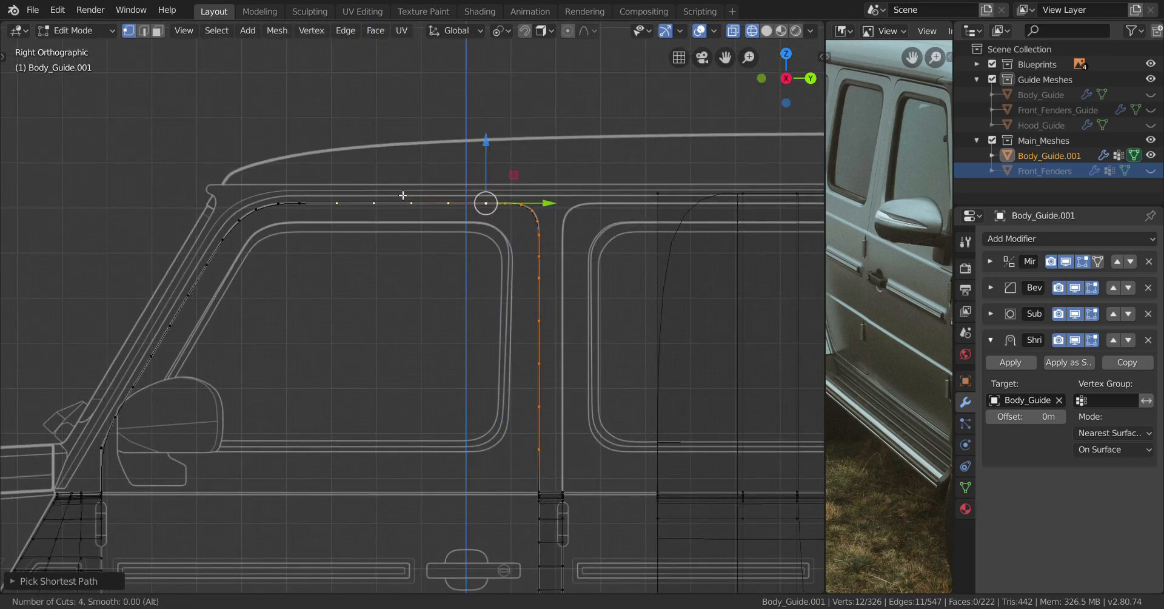
{"action": "left_click", "coordinate": [404, 196]}
Select the front door outline from the lower pillar edge around the upper rear corner, and set the pivot point to 3D Cursor
{"action": "scroll", "coordinate": [460, 273], "scroll_direction": "down", "scroll_amount": 3, "text": "shift"}
{"action": "scroll", "coordinate": [461, 273], "scroll_direction": "up", "scroll_amount": 1, "text": "ctrl"}
{"action": "left_click", "coordinate": [511, 351]}
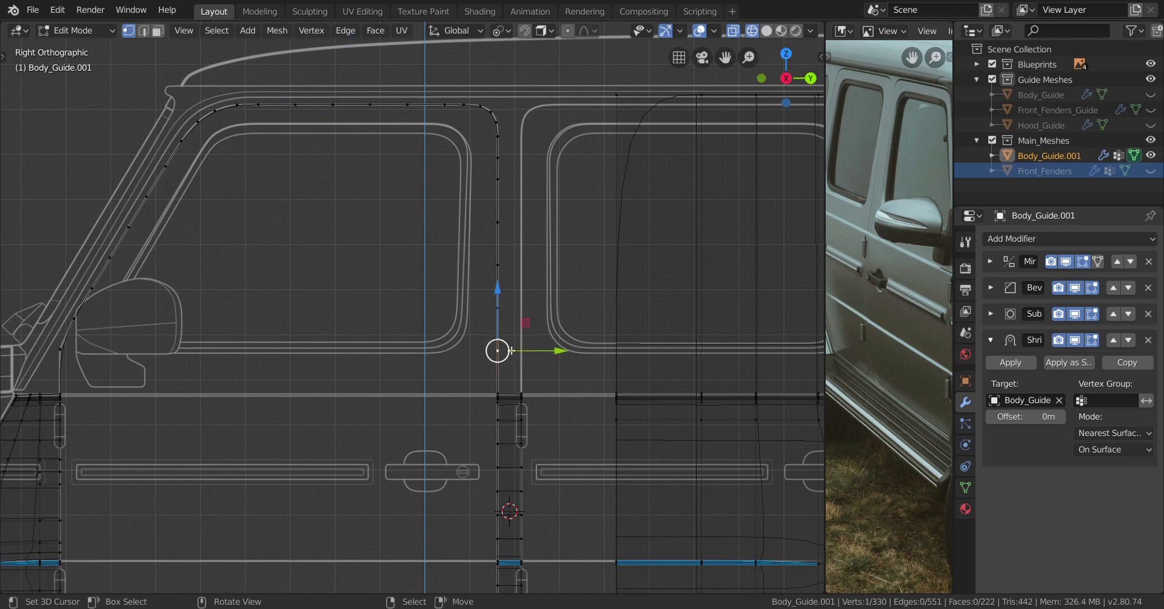
{"action": "left_click", "coordinate": [408, 104], "text": "ctrl"}
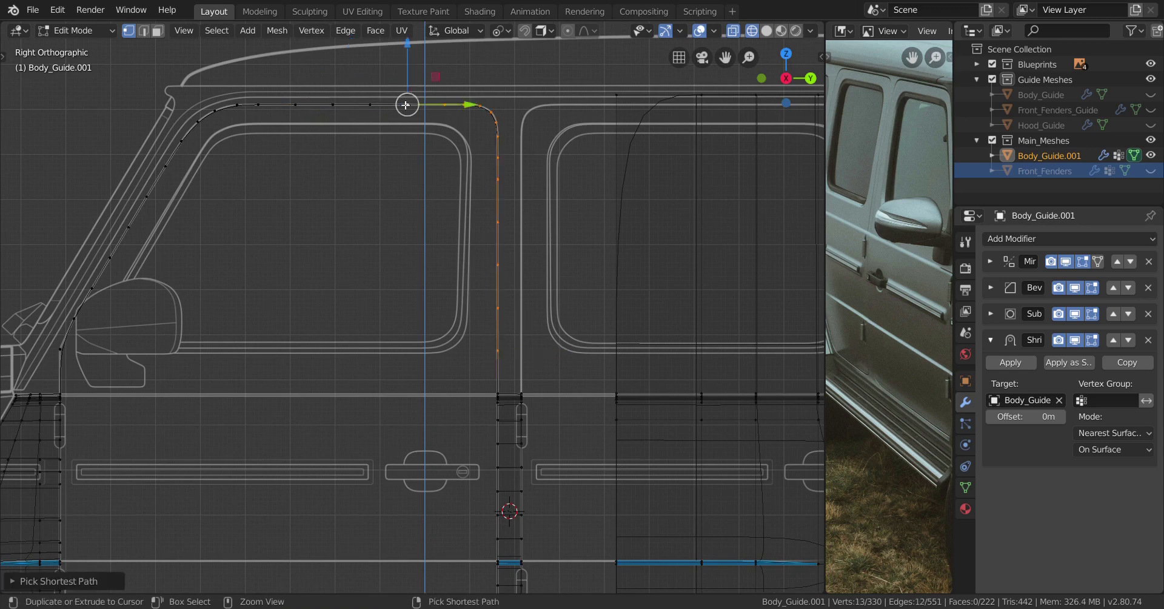
{"action": "scroll", "coordinate": [507, 258], "scroll_direction": "down", "scroll_amount": 2}
{"action": "scroll", "coordinate": [507, 258], "scroll_direction": "up", "scroll_amount": 1}
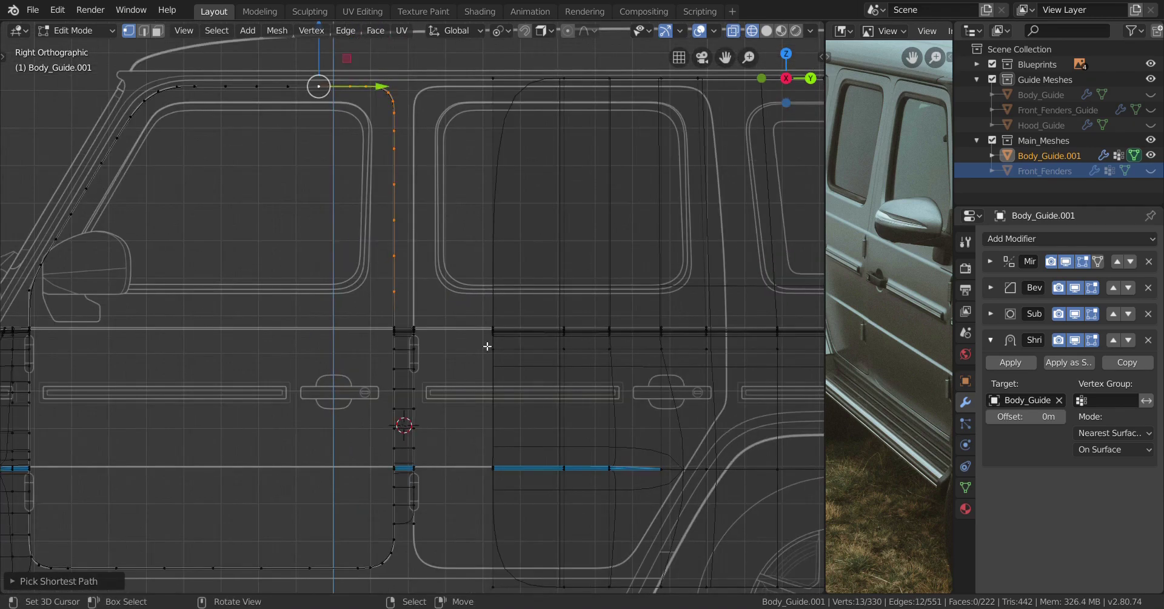
{"action": "key", "text": "period"}
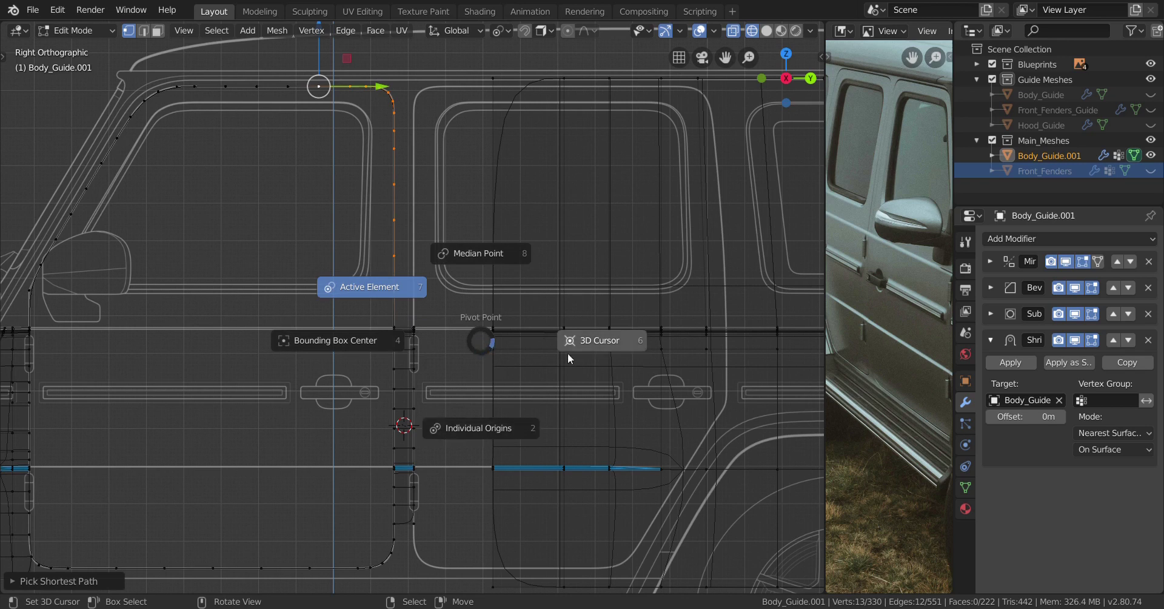
{"action": "left_click", "coordinate": [590, 345]}
{"action": "middle_click_drag", "start_coordinate": [538, 283], "coordinate": [511, 309], "text": "shift"}
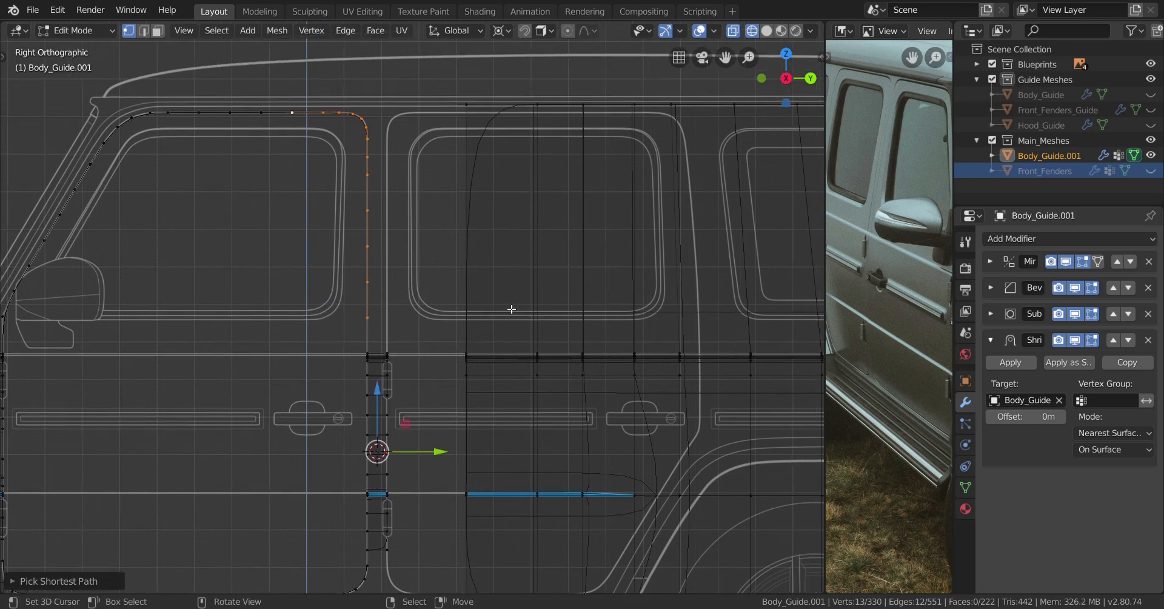
Duplicate the selected outline and mirror it onto the rear door line by scaling it -1 along Y
{"action": "key", "text": "shift+d"}
{"action": "key", "text": "s"}
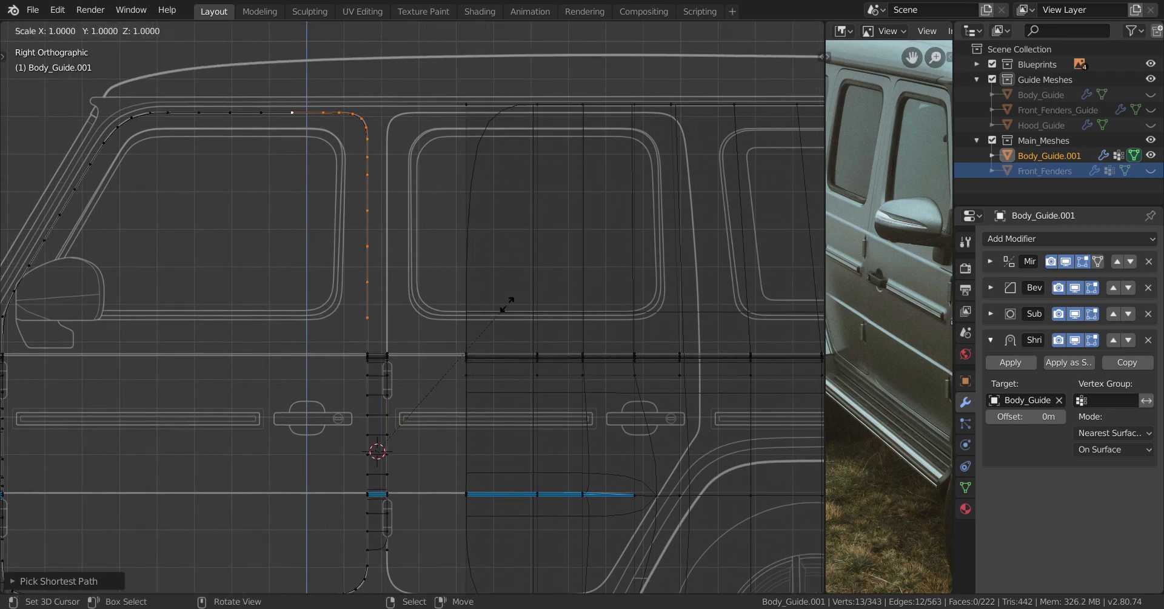
{"action": "key", "text": "y"}
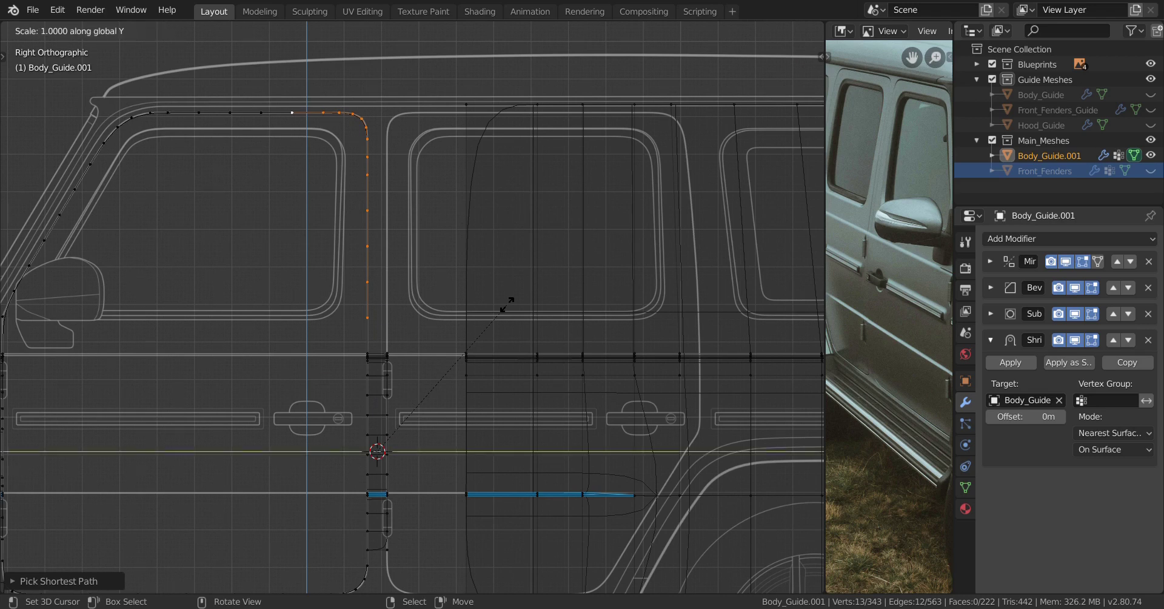
{"action": "type", "text": "-1"}
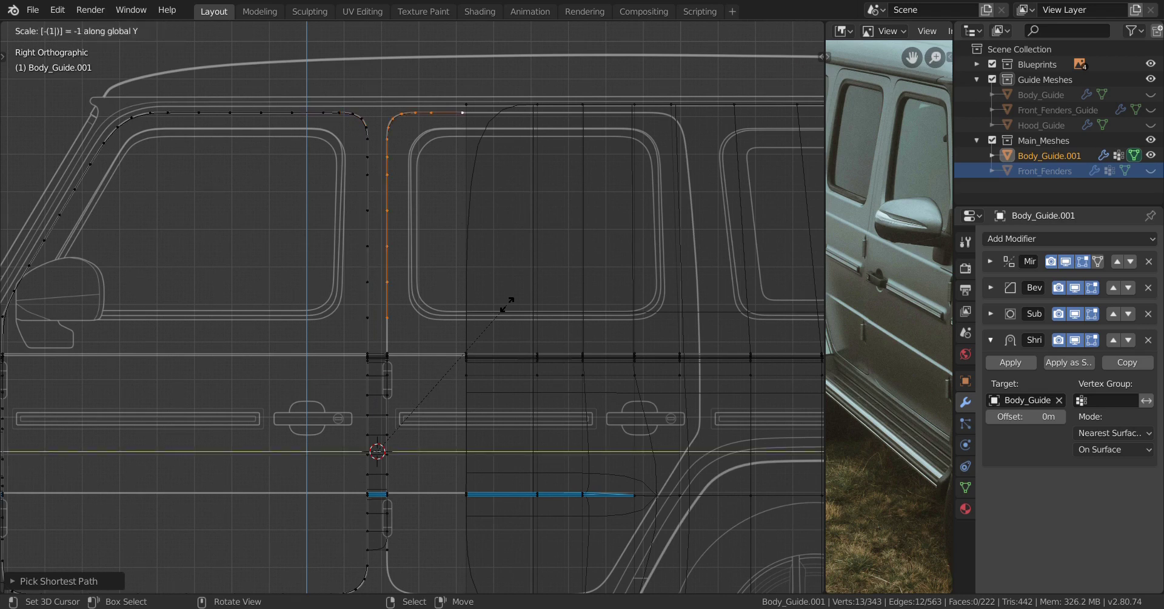
{"action": "key", "text": "Return"}
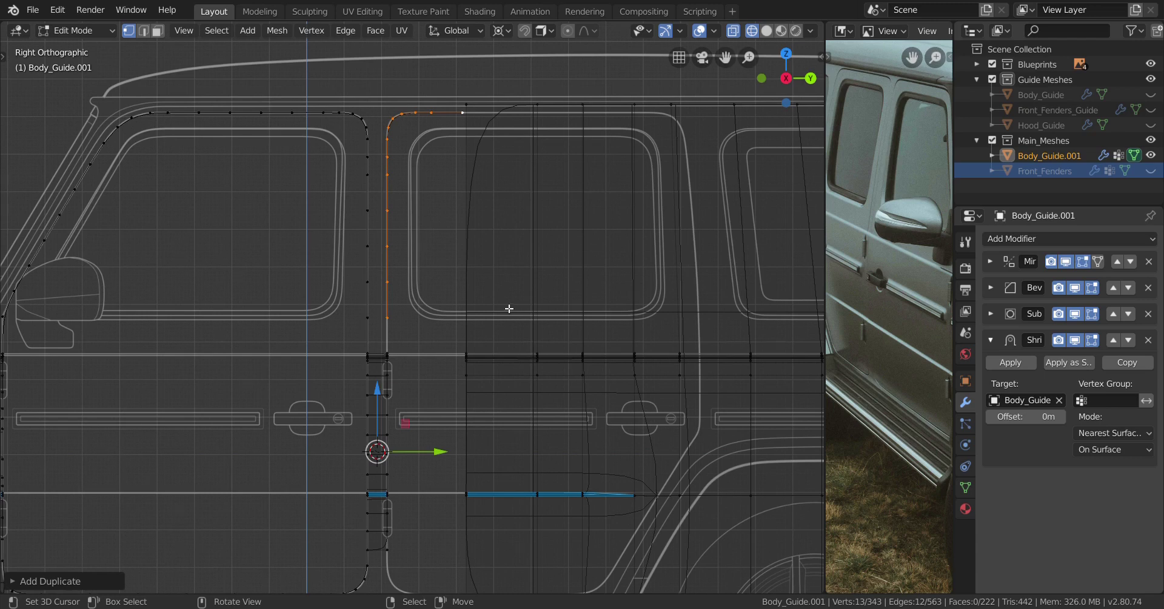
{"action": "scroll", "coordinate": [509, 308], "scroll_direction": "up", "scroll_amount": 2}
{"action": "scroll", "coordinate": [442, 278], "scroll_direction": "up", "scroll_amount": 4, "text": "shift"}
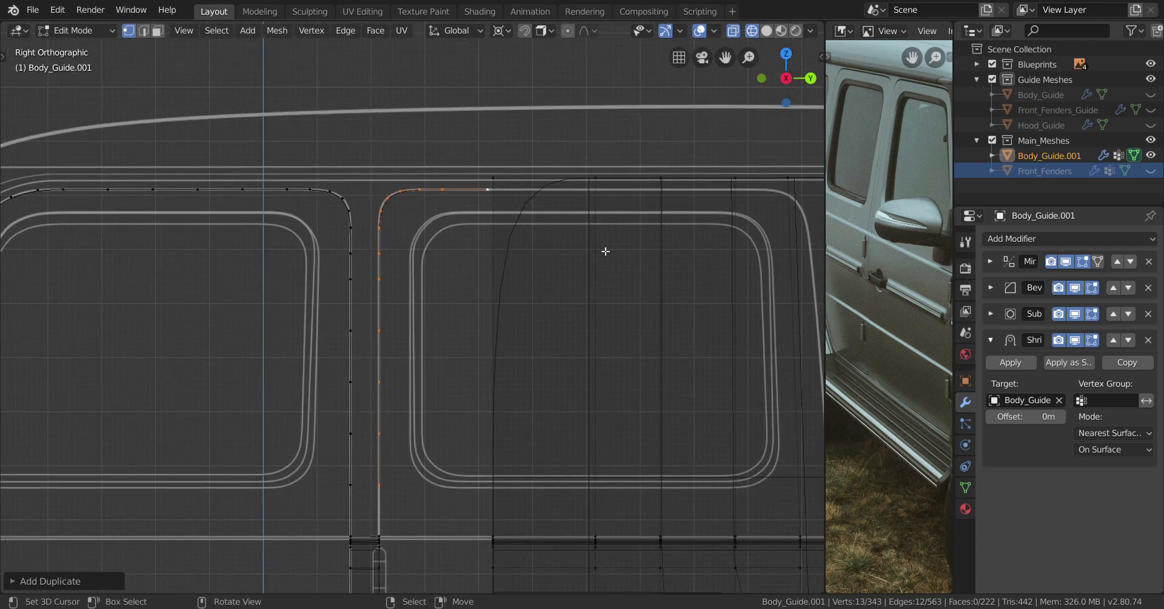
Start the Shortcut VUr key display in the viewport
{"action": "key", "text": "n"}
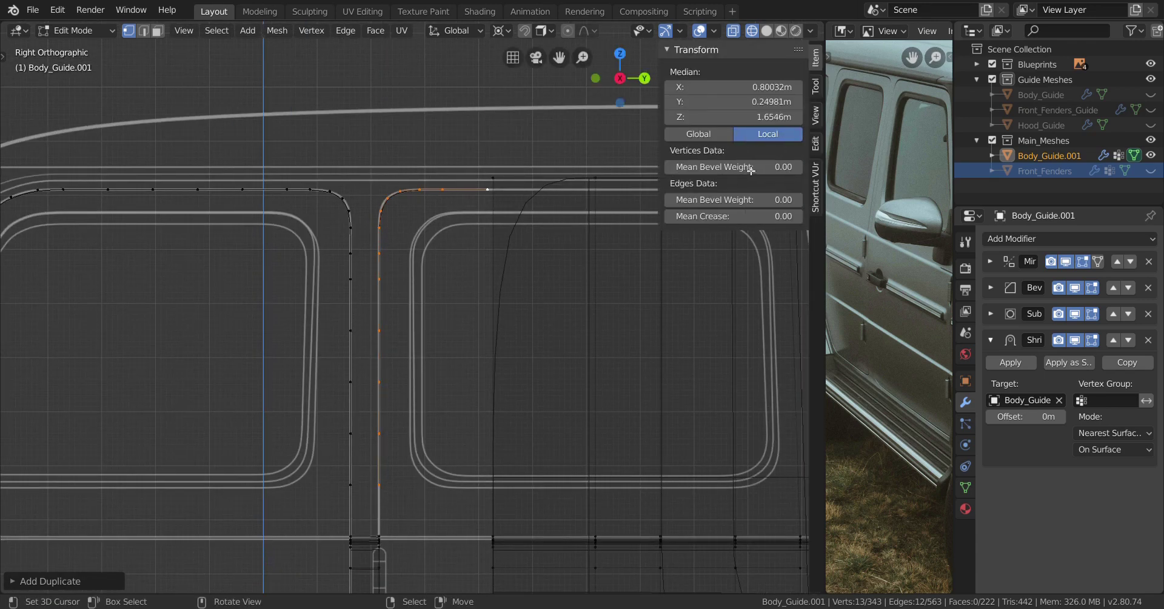
{"action": "left_click", "coordinate": [817, 188]}
{"action": "left_click", "coordinate": [748, 71]}
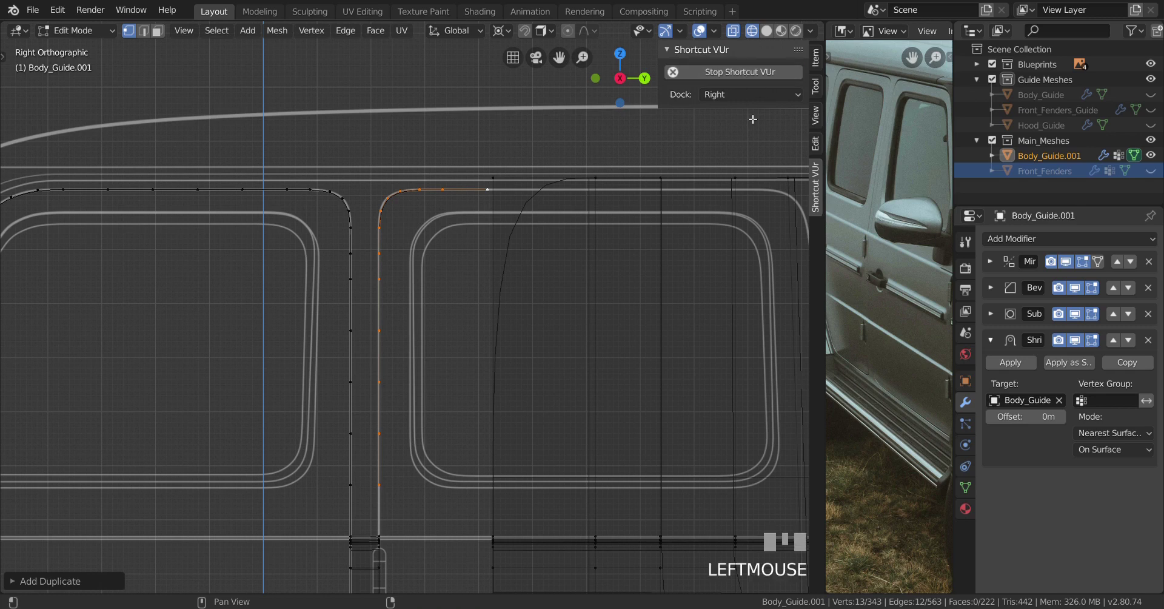
{"action": "key", "text": "n"}
Join the lower end of the mirrored rear door outline to the pillar strip's upper rear corner with an edge
{"action": "scroll", "coordinate": [661, 279], "scroll_direction": "down", "scroll_amount": 4}
{"action": "middle_click_drag", "start_coordinate": [661, 278], "coordinate": [603, 273], "text": "shift"}
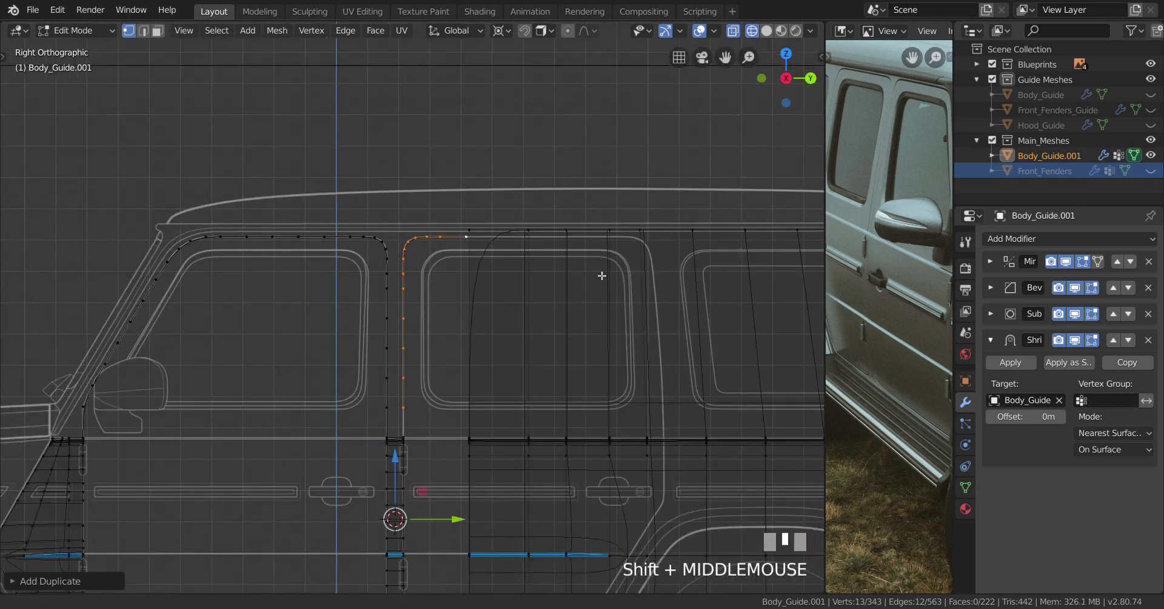
{"action": "scroll", "coordinate": [671, 322], "scroll_direction": "up", "scroll_amount": 3}
{"action": "middle_click_drag", "start_coordinate": [670, 322], "coordinate": [525, 194], "text": "shift"}
{"action": "scroll", "coordinate": [554, 334], "scroll_direction": "up", "scroll_amount": 2}
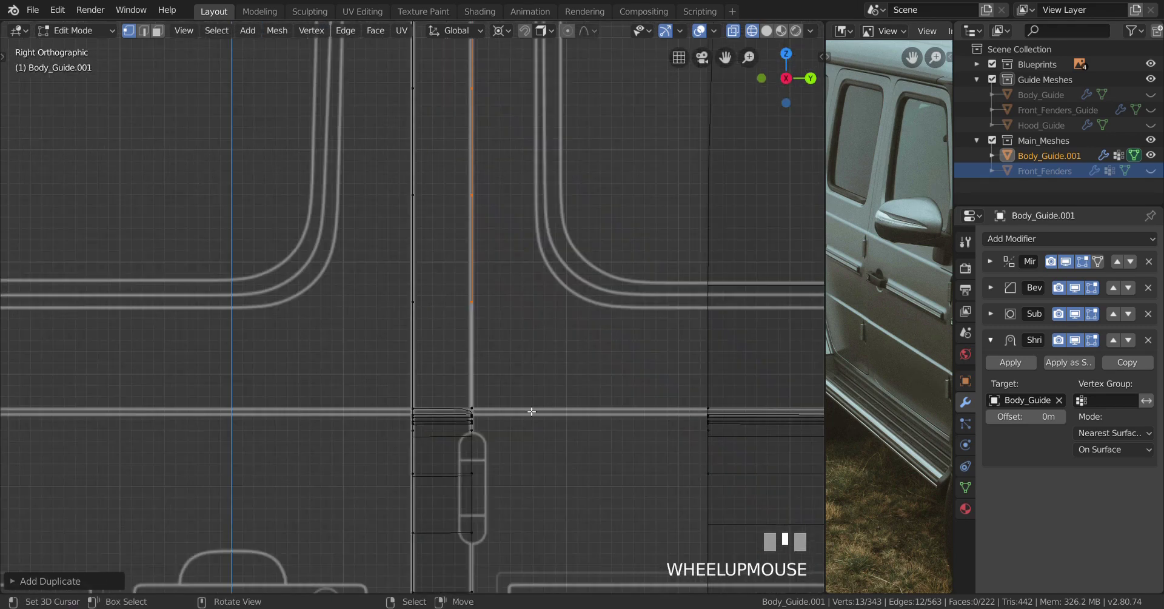
{"action": "scroll", "coordinate": [520, 441], "scroll_direction": "up", "scroll_amount": 2}
{"action": "right_click", "coordinate": [522, 470]}
{"action": "right_click", "coordinate": [529, 323], "text": "shift"}
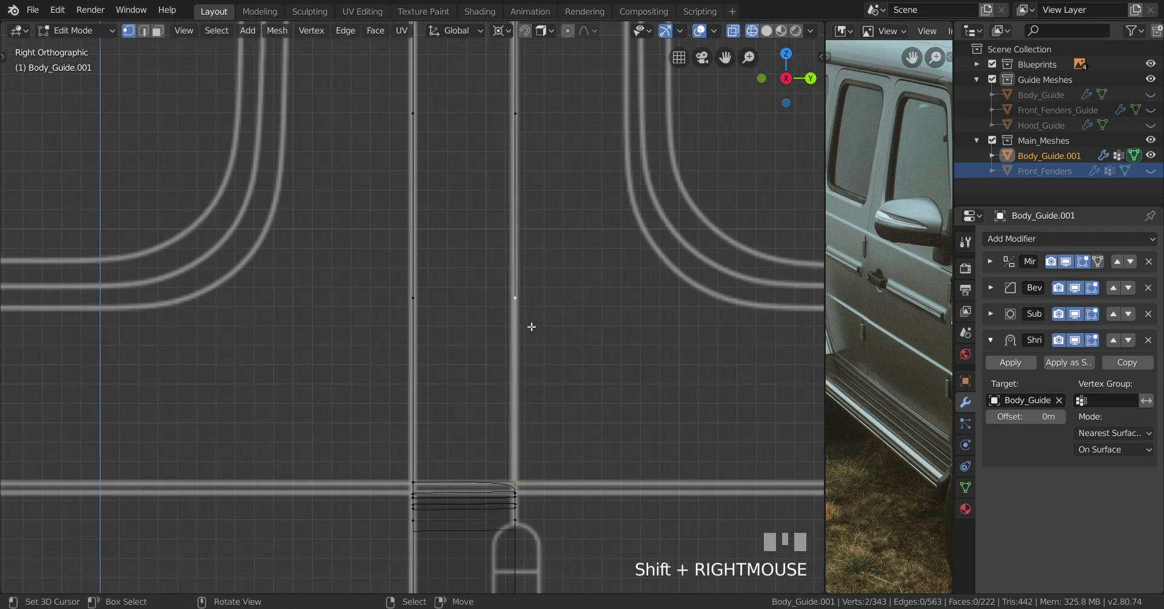
{"action": "key", "text": "f"}
{"action": "scroll", "coordinate": [519, 374], "scroll_direction": "up", "scroll_amount": 2}
{"action": "scroll", "coordinate": [518, 373], "scroll_direction": "up", "scroll_amount": 1}
Fill the gap between the two door outlines with faces up the pillar to the upper corner curves
{"action": "right_click", "coordinate": [509, 445]}
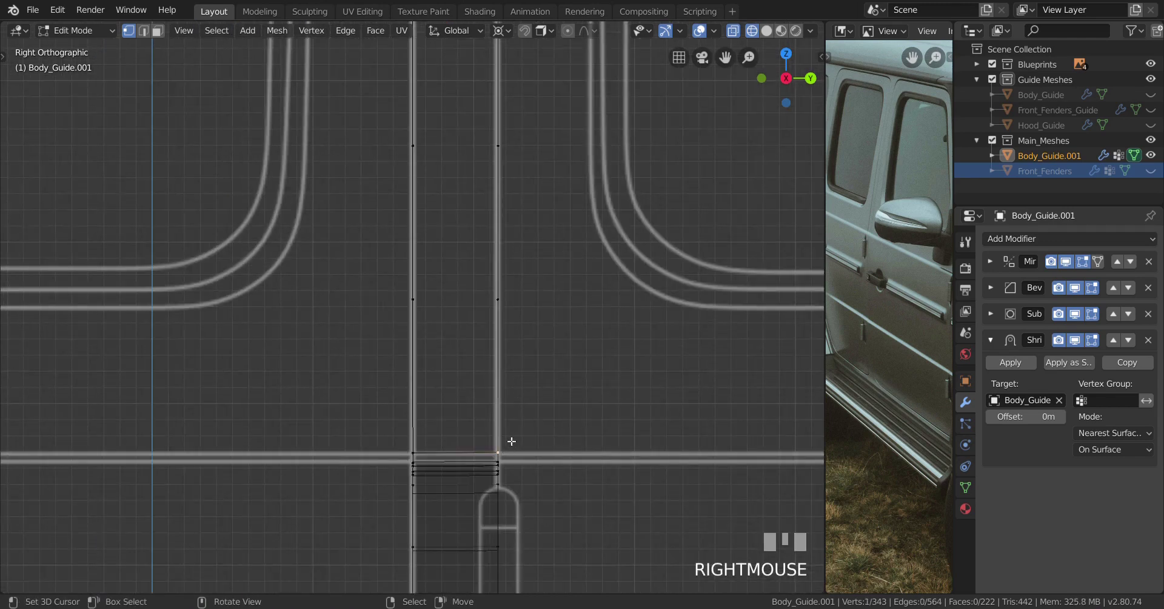
{"action": "scroll", "coordinate": [471, 336], "scroll_direction": "down", "scroll_amount": 5}
{"action": "middle_click_drag", "start_coordinate": [472, 279], "coordinate": [466, 429], "text": "shift"}
{"action": "scroll", "coordinate": [463, 429], "scroll_direction": "down", "scroll_amount": 3}
{"action": "scroll", "coordinate": [465, 416], "scroll_direction": "up", "scroll_amount": 3}
{"action": "key", "text": "f"}
{"action": "key", "text": "f"}
{"action": "key", "text": "f"}
{"action": "key", "text": "f"}
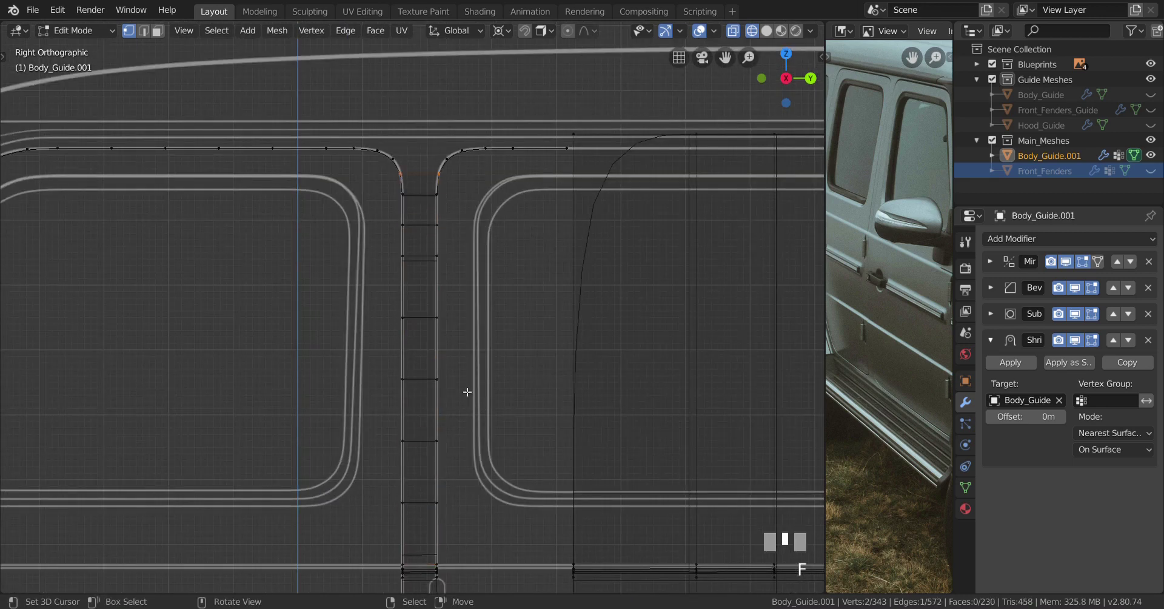
Switch to solid shading and examine the filled window pillar outside Edit Mode, returning to the right side view
{"action": "scroll", "coordinate": [466, 359], "scroll_direction": "down", "scroll_amount": 3}
{"action": "key", "text": "z"}
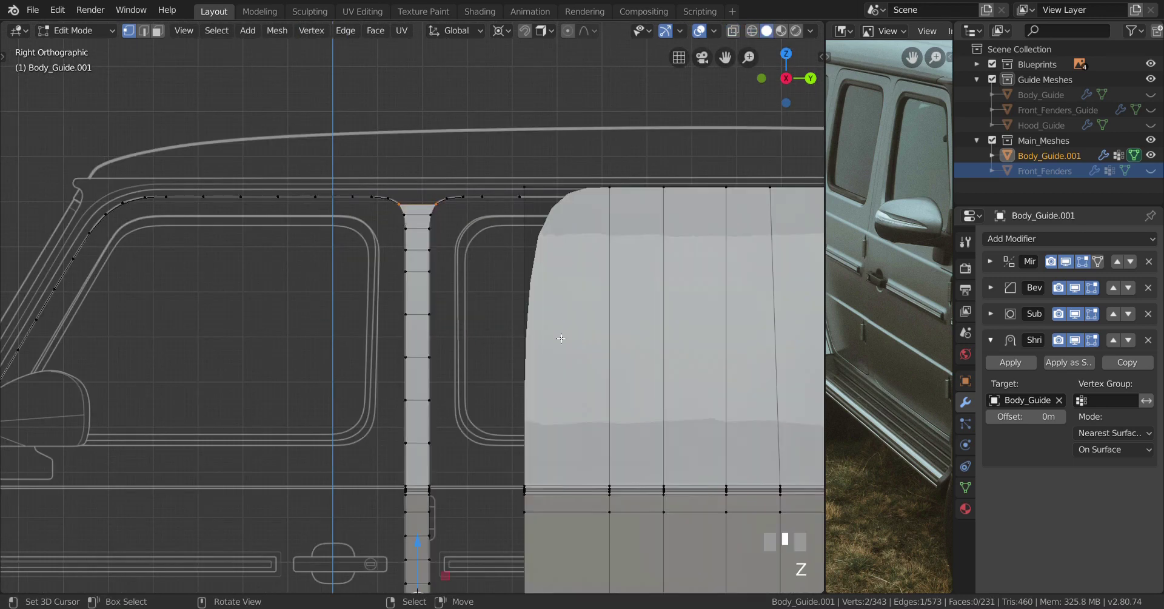
{"action": "key", "text": "Tab"}
{"action": "mouse_move", "coordinate": [447, 348]}
{"action": "middle_mouse_down"}
{"action": "mouse_move", "coordinate": [445, 368]}
{"action": "mouse_move", "coordinate": [417, 344]}
{"action": "mouse_move", "coordinate": [447, 353]}
{"action": "mouse_move", "coordinate": [423, 319]}
{"action": "middle_mouse_up"}
{"action": "middle_click_drag", "start_coordinate": [378, 338], "coordinate": [533, 278]}
{"action": "key", "text": "KP_3"}
{"action": "scroll", "coordinate": [391, 202], "scroll_direction": "up", "scroll_amount": 3}
In Edit Mode, select the front door outline from below the pillar strip around the lower rear corner onto the bottom edge
{"action": "key", "text": "Tab"}
{"action": "scroll", "coordinate": [533, 285], "scroll_direction": "up", "scroll_amount": 2}
{"action": "right_click", "coordinate": [513, 293]}
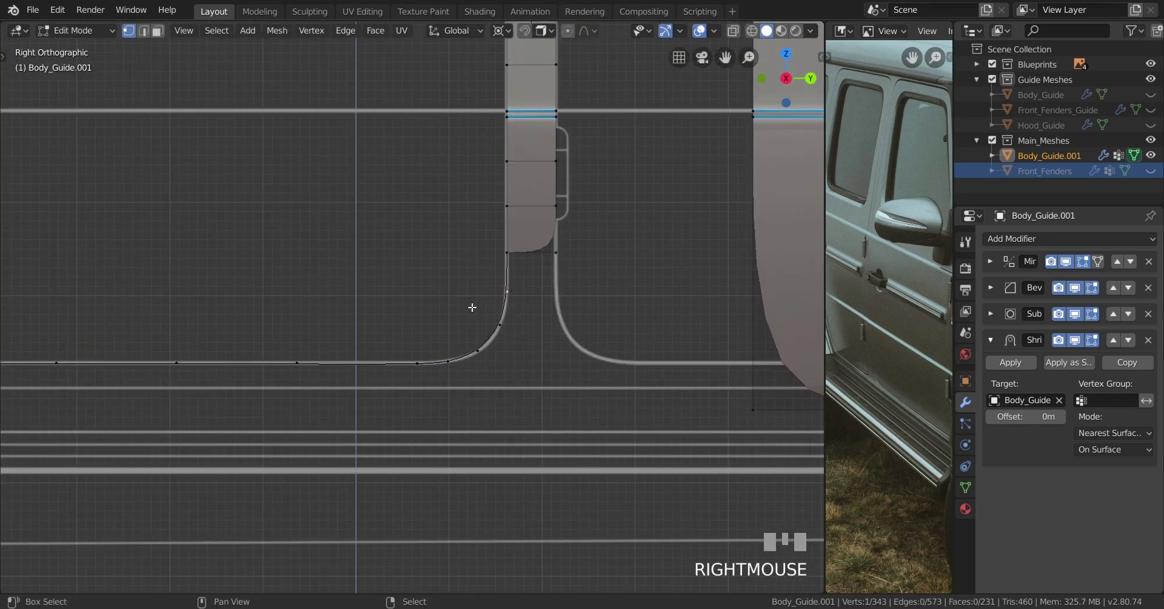
{"action": "middle_click_drag", "start_coordinate": [473, 307], "coordinate": [587, 307], "text": "shift"}
{"action": "left_click", "coordinate": [314, 366], "text": "ctrl"}
{"action": "scroll", "coordinate": [314, 367], "scroll_direction": "down", "scroll_amount": 1}
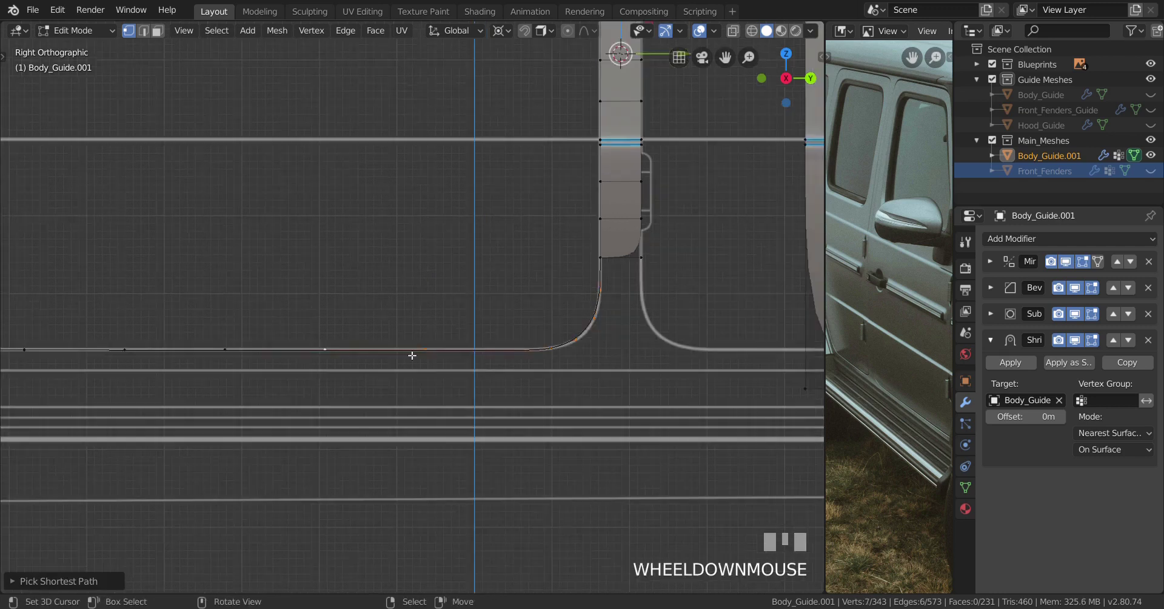
Duplicate the lower corner outline and mirror it onto the rear door line by scaling it -1 along Y
{"action": "middle_click_drag", "start_coordinate": [615, 245], "coordinate": [433, 367], "text": "shift"}
{"action": "scroll", "coordinate": [433, 367], "scroll_direction": "down", "scroll_amount": 1}
{"action": "scroll", "coordinate": [433, 366], "scroll_direction": "up", "scroll_amount": 2}
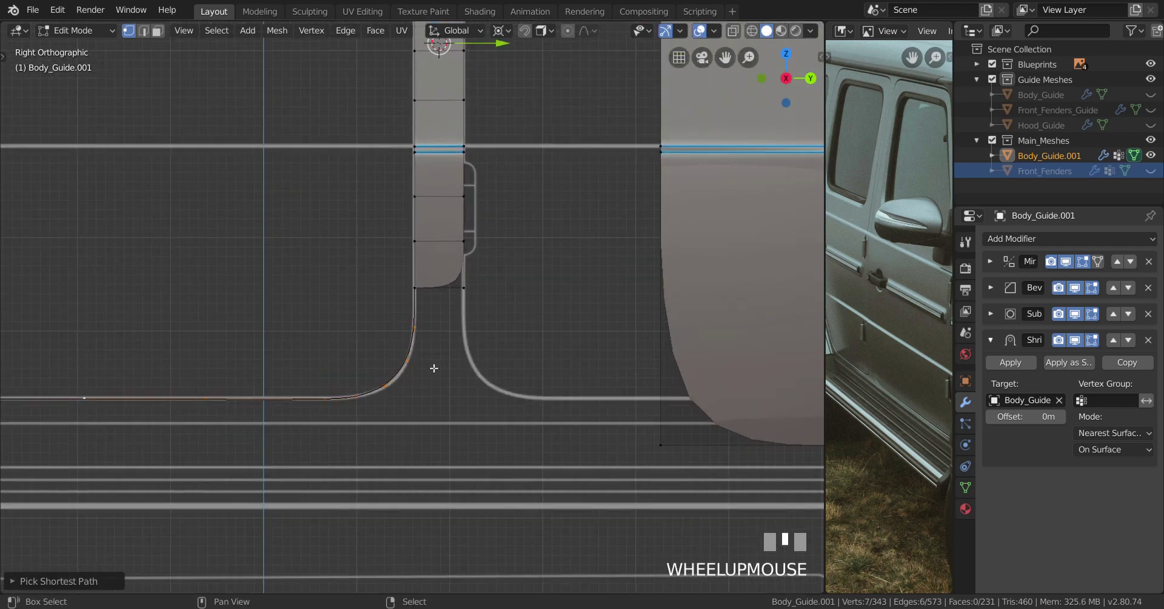
{"action": "key", "text": "shift+d"}
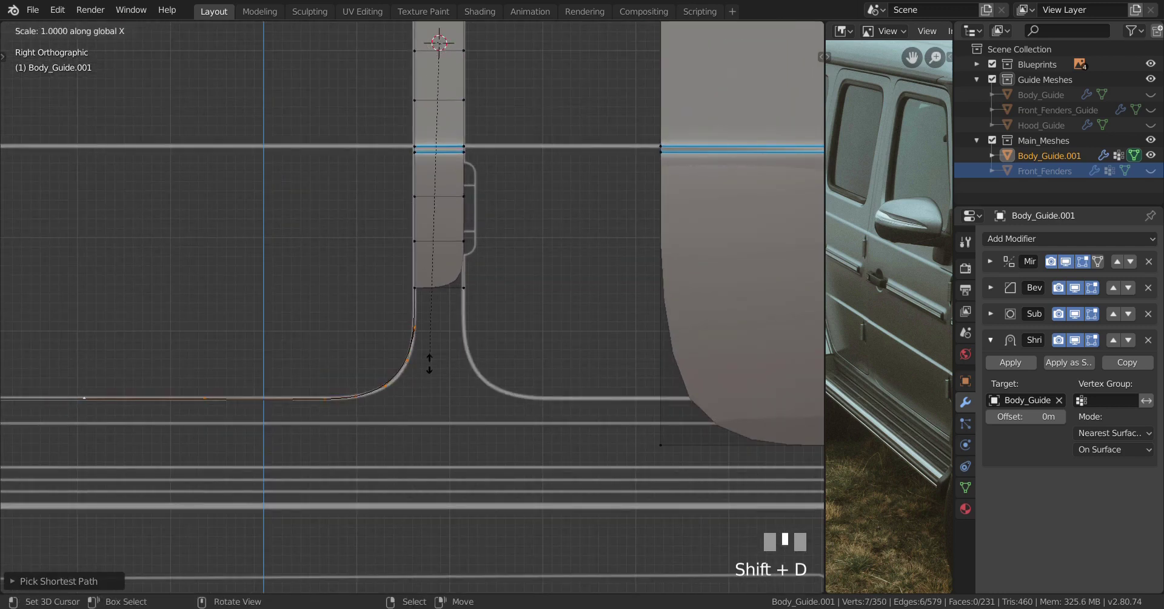
{"action": "key", "text": "y"}
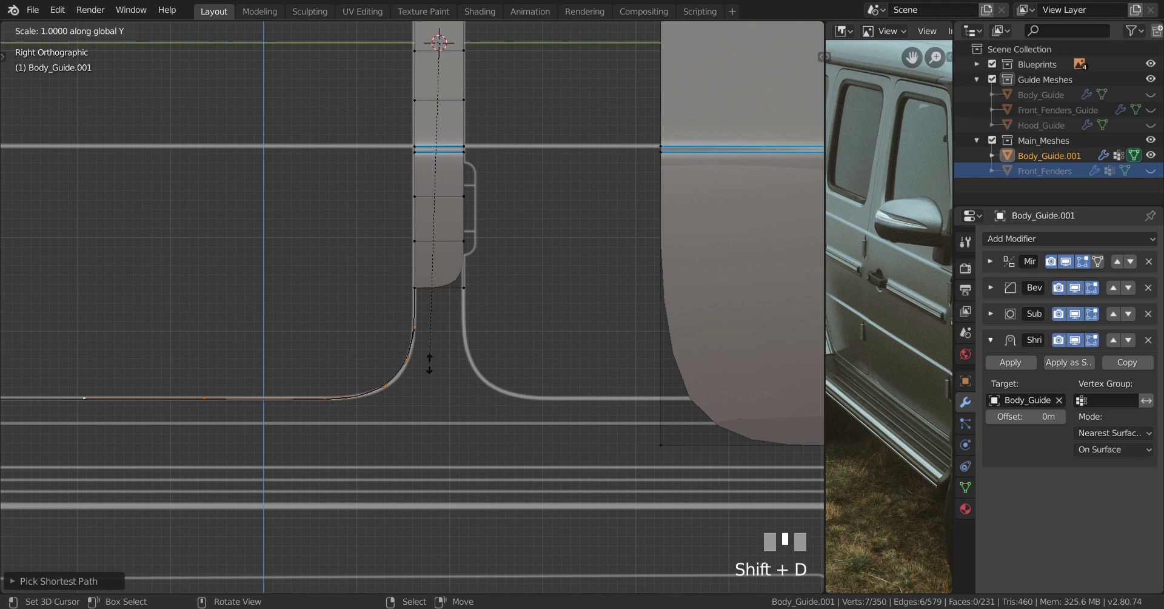
{"action": "type", "text": "-1"}
{"action": "key", "text": "Return"}
Join the pillar strip's lower rear corner to the upper end of the mirrored lower curve with an edge
{"action": "scroll", "coordinate": [681, 370], "scroll_direction": "down", "scroll_amount": 2}
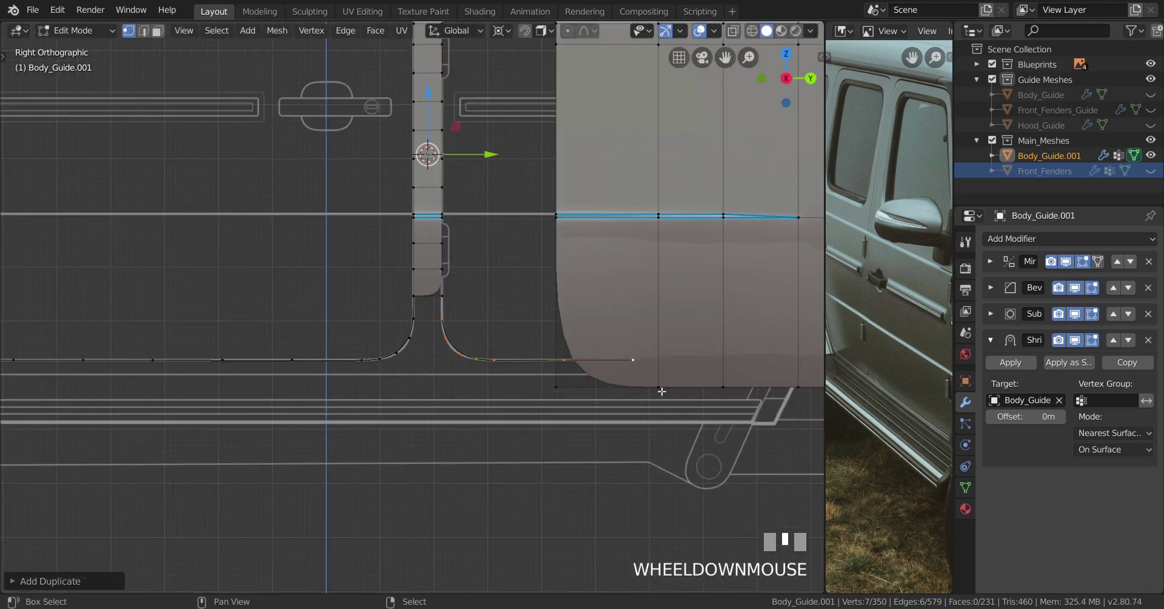
{"action": "middle_click_drag", "start_coordinate": [681, 369], "coordinate": [534, 388], "text": "shift"}
{"action": "scroll", "coordinate": [529, 387], "scroll_direction": "up", "scroll_amount": 3}
{"action": "scroll", "coordinate": [529, 387], "scroll_direction": "up", "scroll_amount": 2}
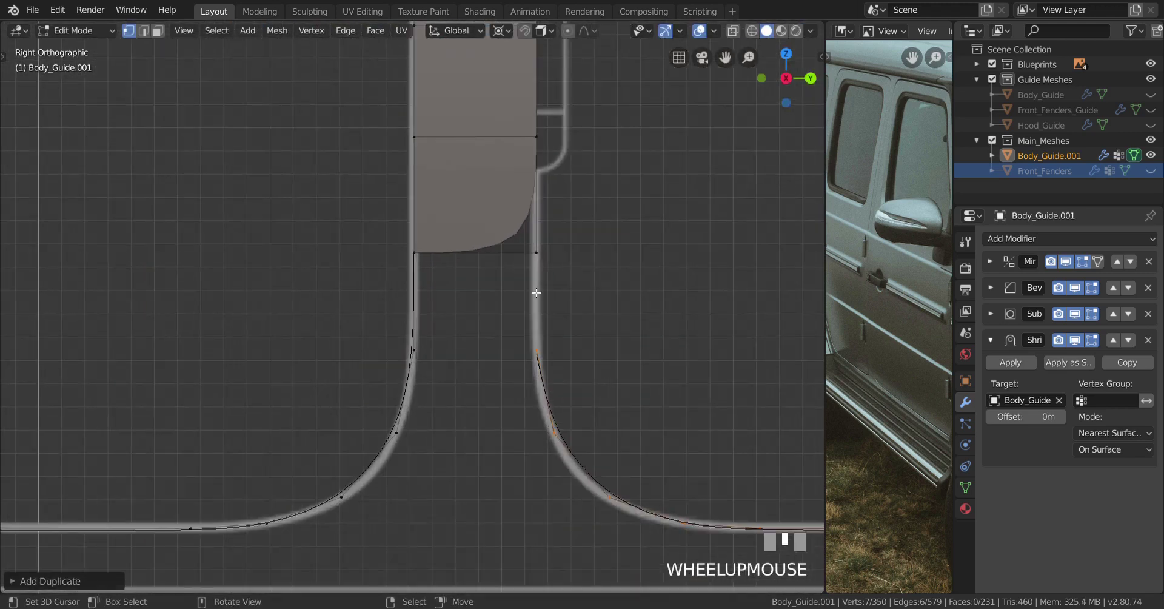
{"action": "right_click", "coordinate": [536, 253]}
{"action": "right_click", "coordinate": [531, 348], "text": "shift"}
{"action": "key", "text": "f"}
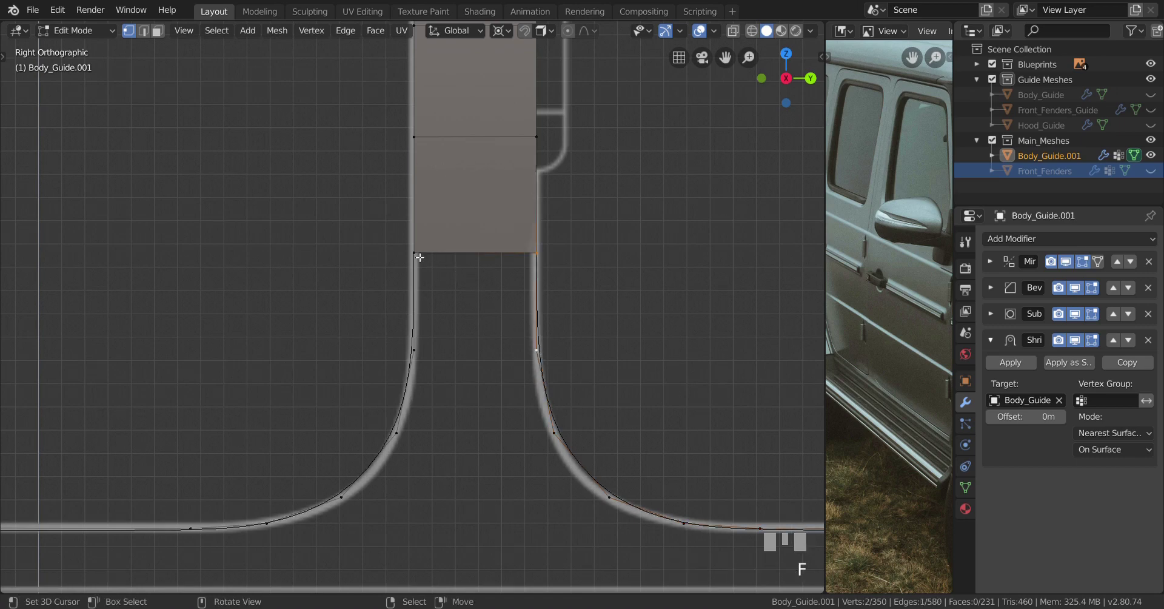
Fill the flared lower end of the pillar with faces between the front and rear door corner curves
{"action": "right_click", "coordinate": [564, 260], "text": "shift"}
{"action": "scroll", "coordinate": [569, 335], "scroll_direction": "down", "scroll_amount": 1, "text": "shift"}
{"action": "middle_click_drag", "start_coordinate": [570, 335], "coordinate": [568, 309], "text": "shift"}
{"action": "key", "text": "f"}
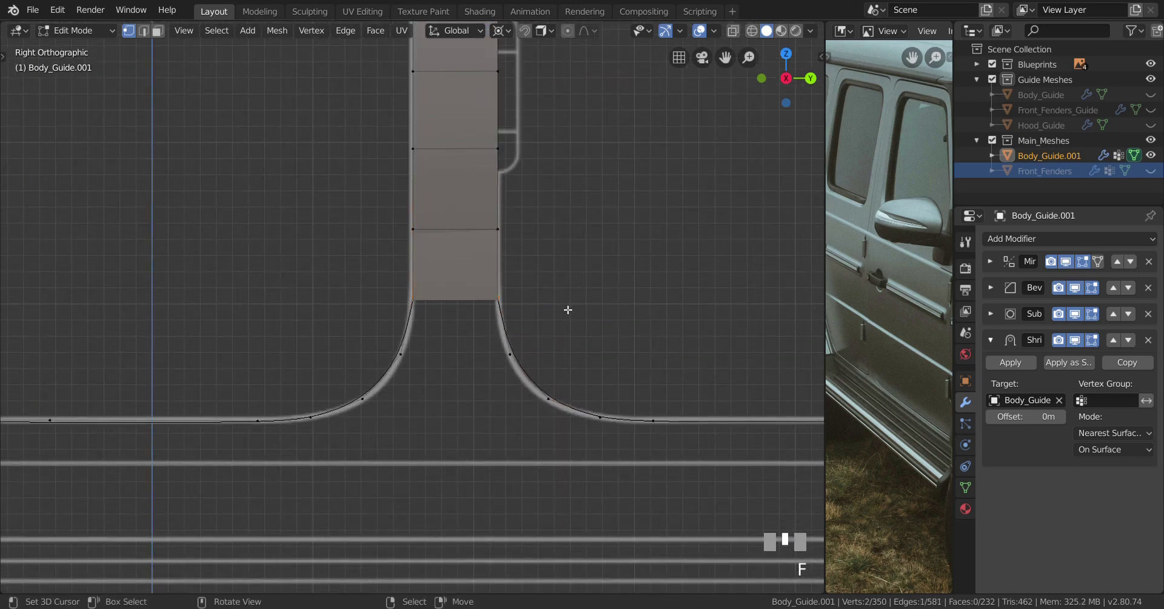
{"action": "scroll", "coordinate": [530, 341], "scroll_direction": "down", "scroll_amount": 2}
{"action": "middle_click_drag", "start_coordinate": [530, 340], "coordinate": [428, 388], "text": "shift"}
{"action": "key", "text": "Tab"}
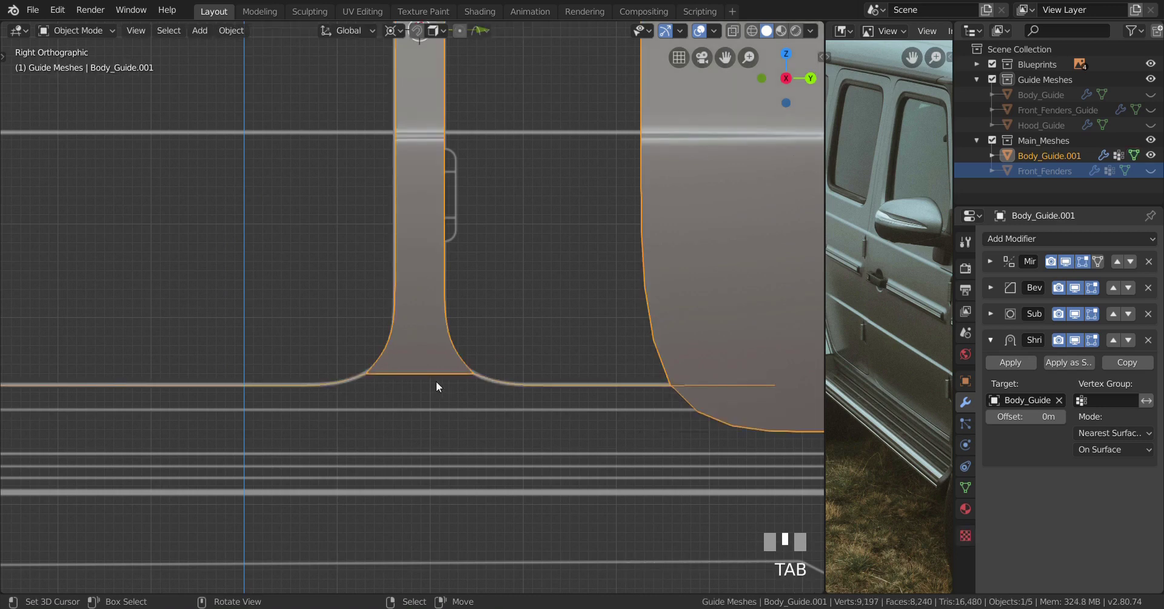
{"action": "scroll", "coordinate": [435, 385], "scroll_direction": "down", "scroll_amount": 5}
{"action": "key", "text": "Tab"}
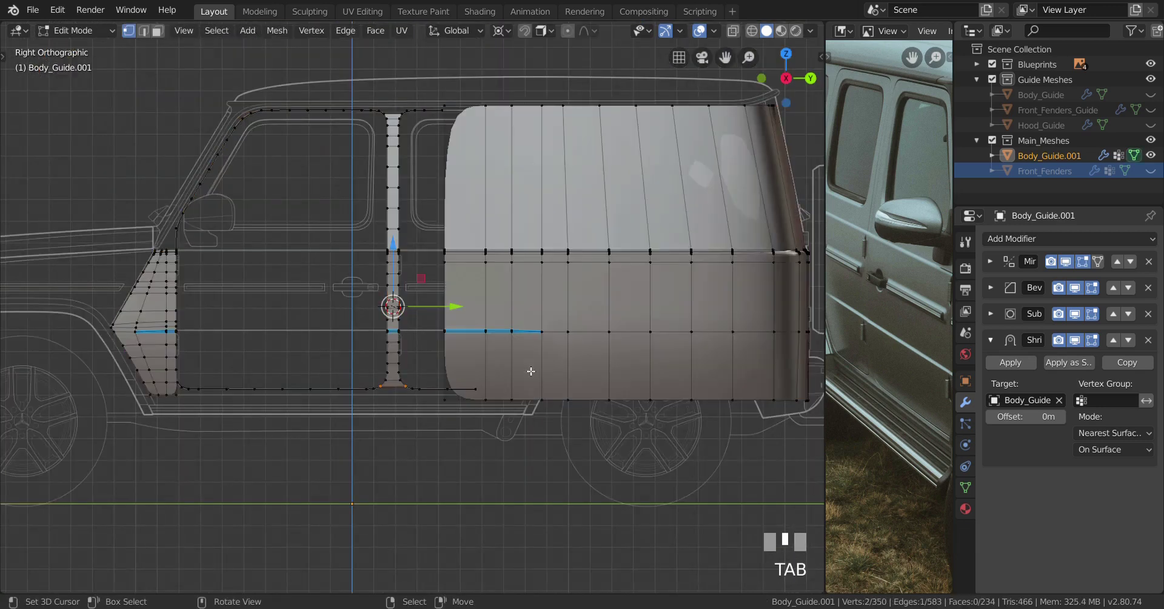
{"action": "middle_click_drag", "start_coordinate": [531, 371], "coordinate": [533, 369], "text": "shift"}
{"action": "scroll", "coordinate": [512, 373], "scroll_direction": "up", "scroll_amount": 1}
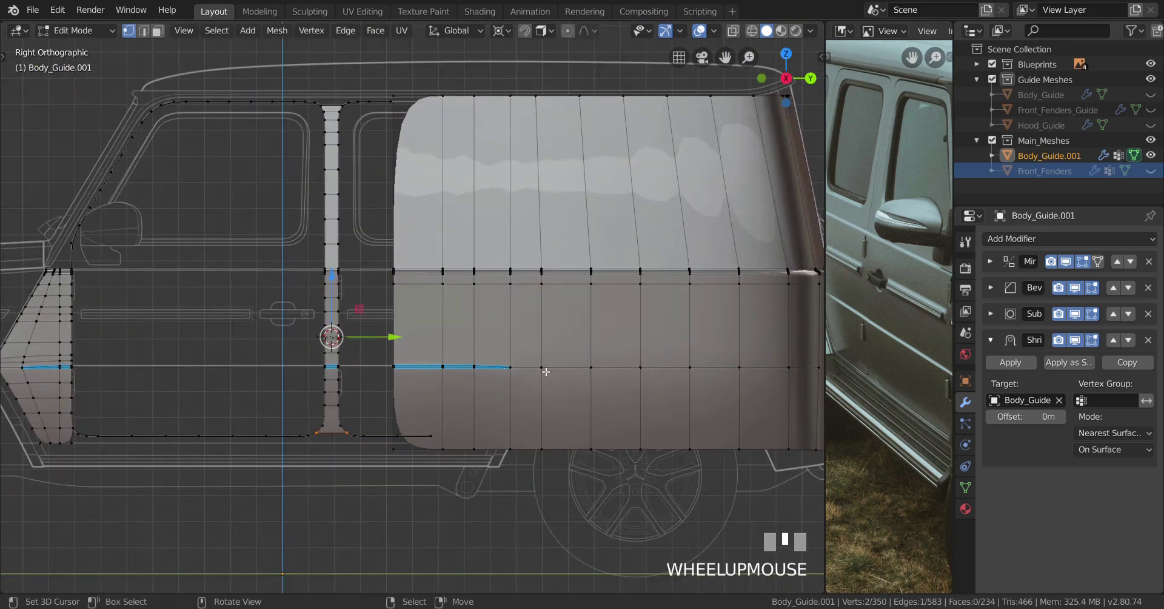
In wireframe, select the rear body panel's front edge loop, grow the selection three times and delete those vertices
{"action": "key", "text": "z"}
{"action": "left_click", "coordinate": [405, 359]}
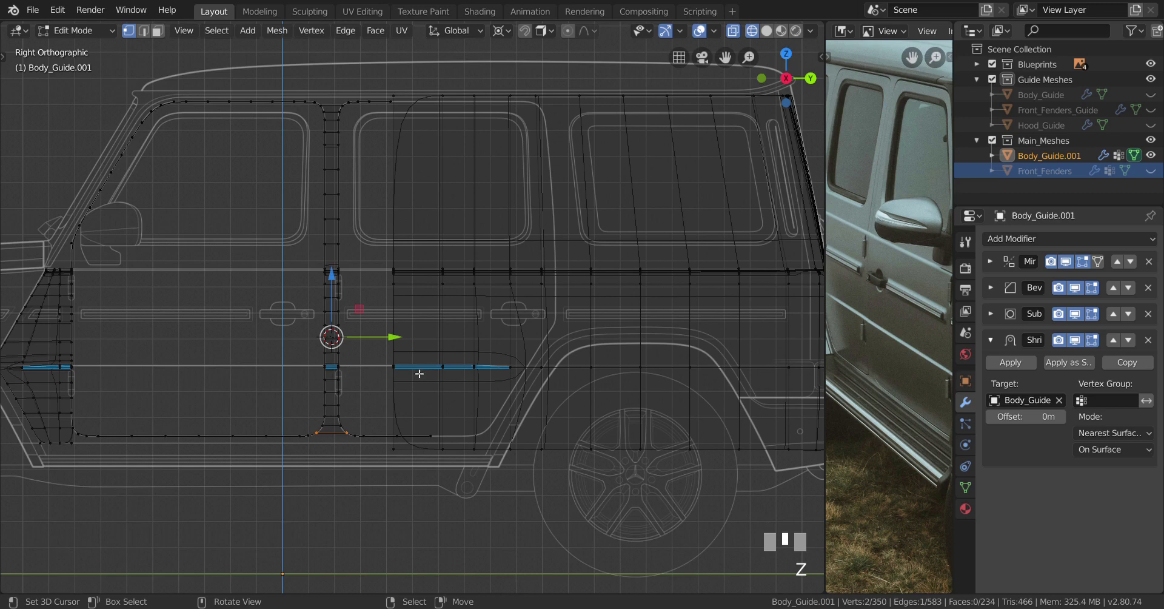
{"action": "right_click", "coordinate": [397, 349], "text": "alt"}
{"action": "middle_click_drag", "start_coordinate": [504, 347], "coordinate": [475, 370], "text": "shift"}
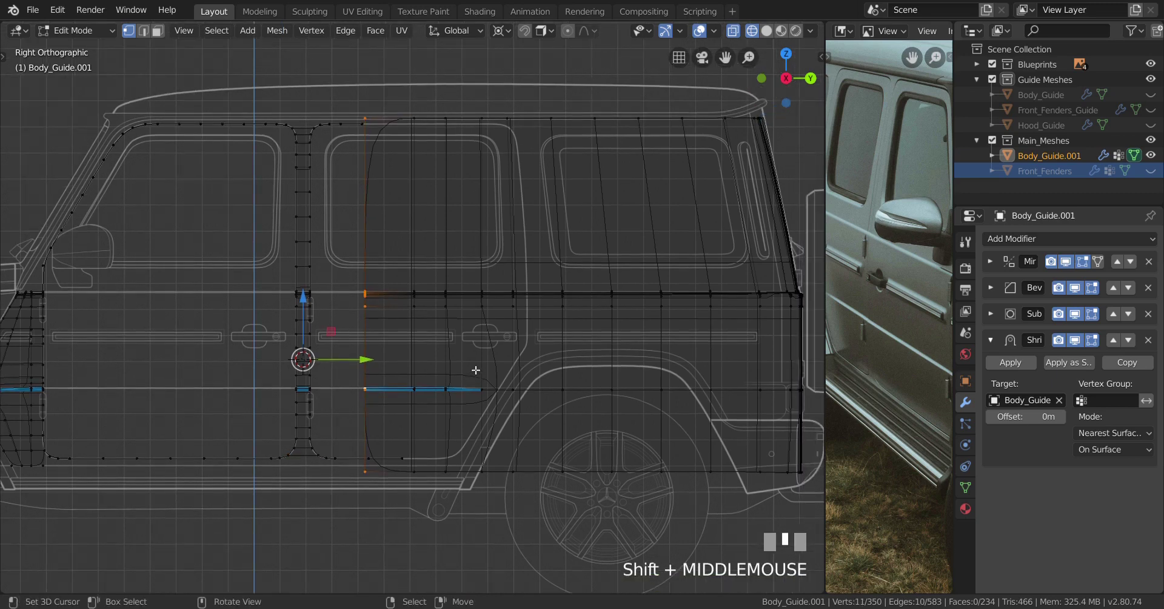
{"action": "key", "text": "ctrl+KP_Add"}
{"action": "key", "text": "ctrl+KP_Add"}
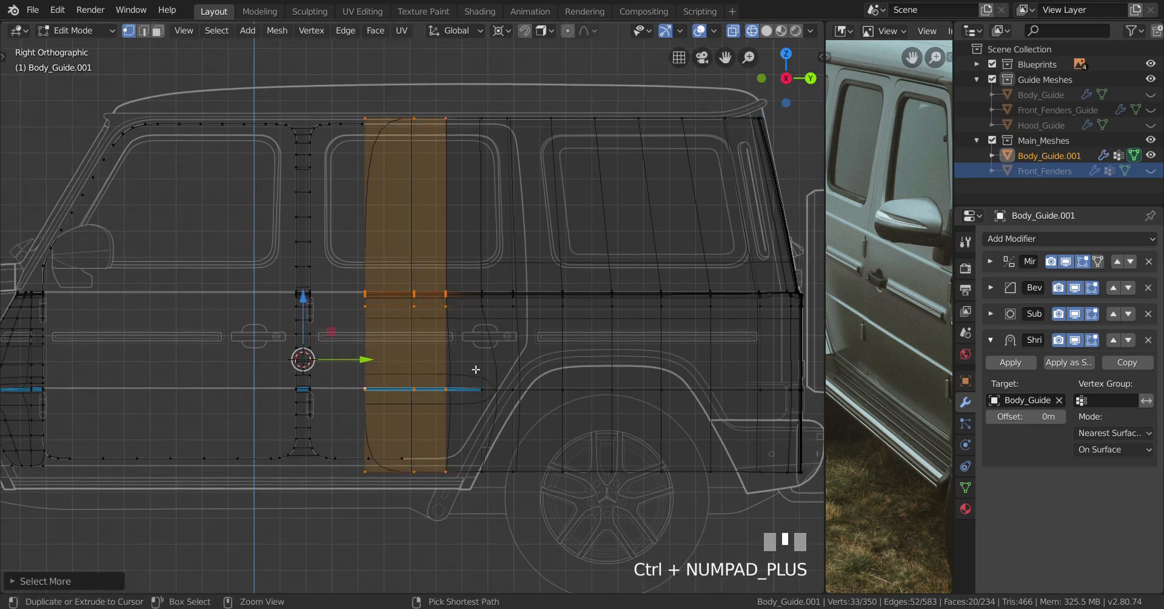
{"action": "key", "text": "ctrl+KP_Add"}
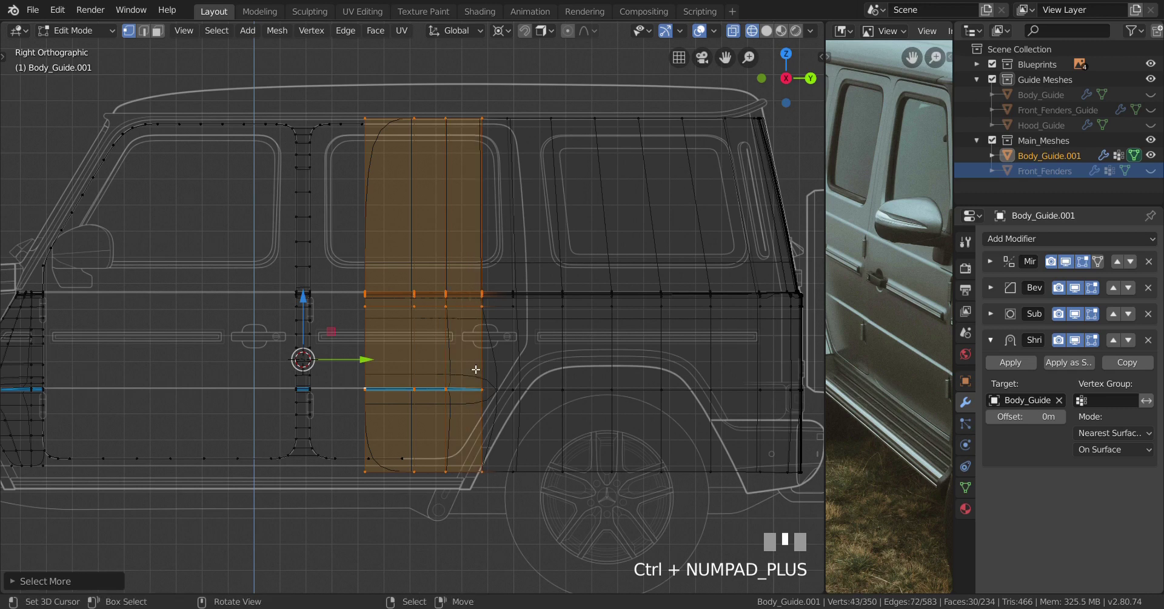
{"action": "key", "text": "x"}
{"action": "left_click", "coordinate": [473, 367]}
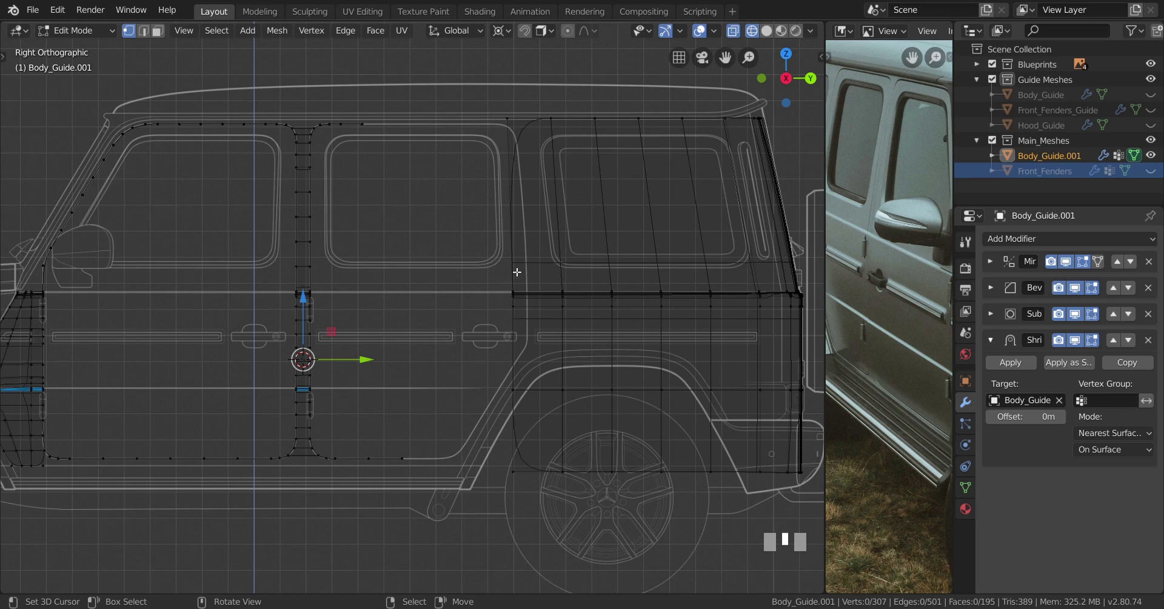
Select the upper edge loop of the rear body panel and inspect the panel in solid shading outside Edit Mode
{"action": "right_click", "coordinate": [648, 123], "text": "alt"}
{"action": "mouse_move", "coordinate": [647, 124]}
{"action": "middle_mouse_down", "text": "shift"}
{"action": "mouse_move", "coordinate": [636, 160]}
{"action": "mouse_move", "coordinate": [484, 190]}
{"action": "mouse_move", "coordinate": [512, 206]}
{"action": "mouse_move", "coordinate": [534, 203]}
{"action": "mouse_move", "coordinate": [494, 195]}
{"action": "mouse_move", "coordinate": [553, 201]}
{"action": "mouse_move", "coordinate": [459, 217]}
{"action": "mouse_move", "coordinate": [442, 208]}
{"action": "mouse_move", "coordinate": [476, 208]}
{"action": "mouse_move", "coordinate": [431, 208]}
{"action": "middle_mouse_up", "text": "shift"}
{"action": "scroll", "coordinate": [483, 192], "scroll_direction": "down", "scroll_amount": 2}
{"action": "scroll", "coordinate": [527, 200], "scroll_direction": "up", "scroll_amount": 2}
{"action": "scroll", "coordinate": [461, 213], "scroll_direction": "up", "scroll_amount": 2}
{"action": "scroll", "coordinate": [502, 185], "scroll_direction": "up", "scroll_amount": 2}
{"action": "key", "text": "shift+z"}
{"action": "key", "text": "Tab"}
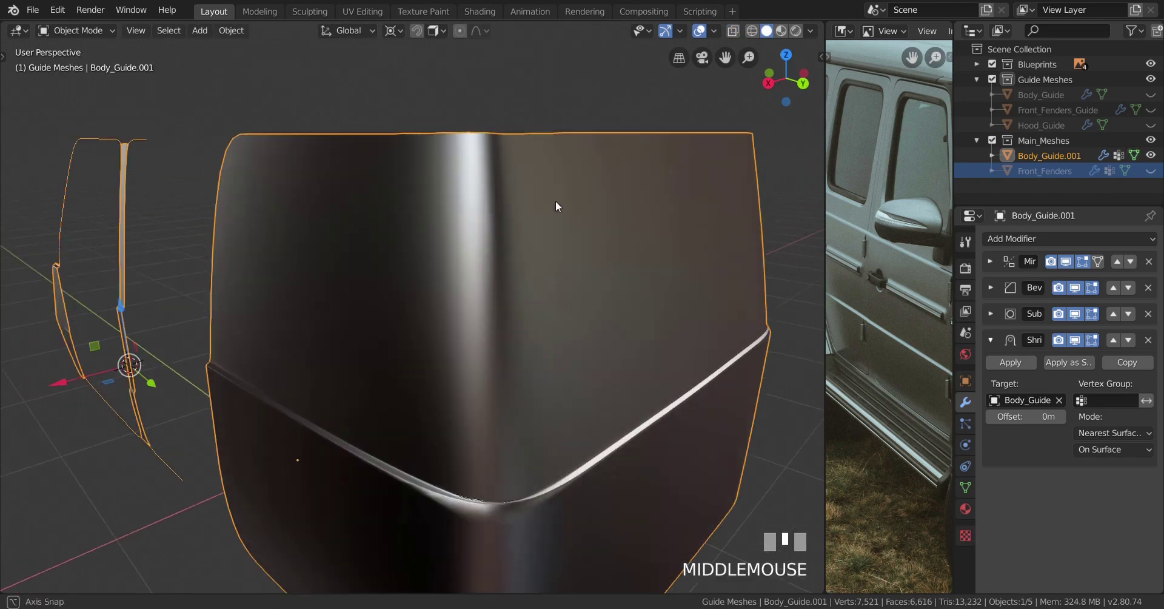
{"action": "middle_click_drag", "start_coordinate": [555, 201], "coordinate": [570, 204]}
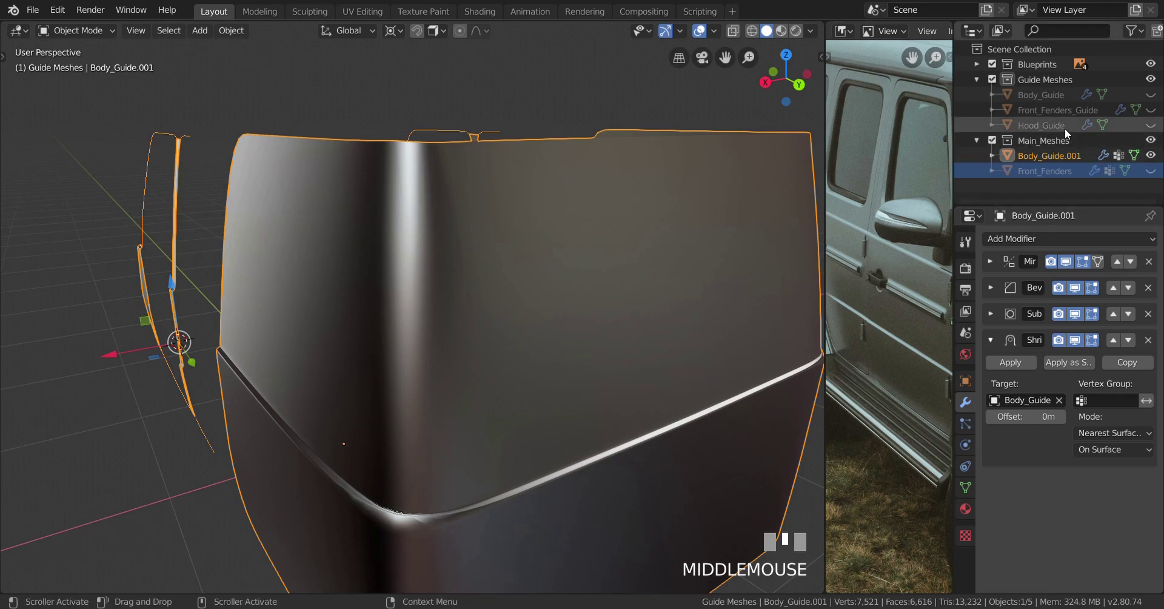
Show the Body_Guide mesh, compare it with the rear body panel from behind, and hide it again
{"action": "left_click", "coordinate": [1151, 95]}
{"action": "left_click", "coordinate": [516, 129]}
{"action": "key", "text": "Tab"}
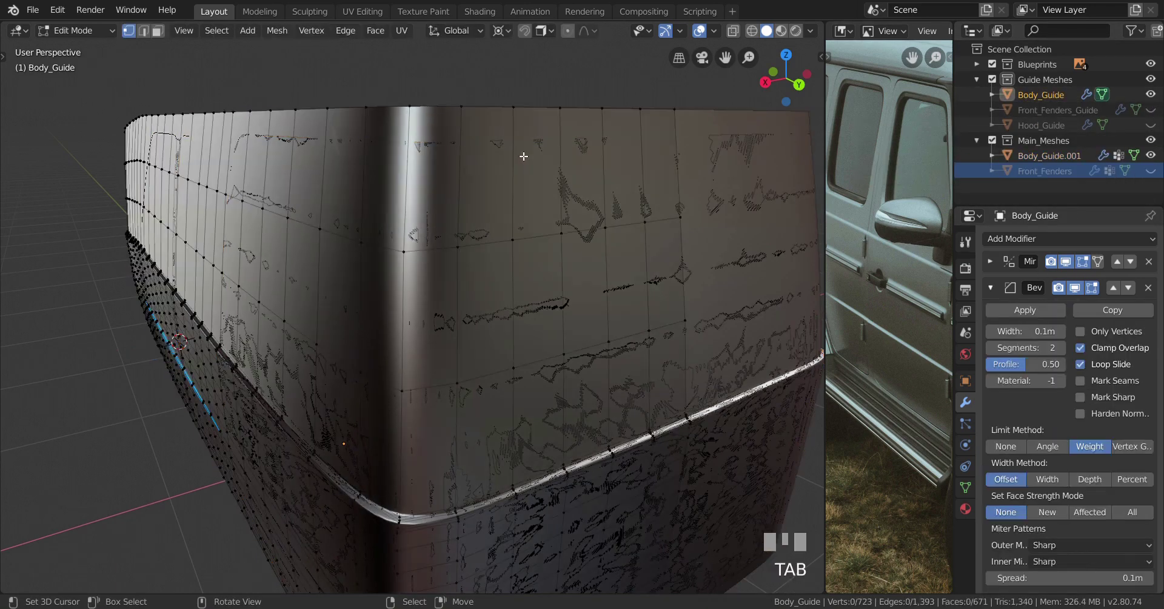
{"action": "key", "text": "Tab"}
{"action": "middle_click_drag", "start_coordinate": [519, 155], "coordinate": [545, 209]}
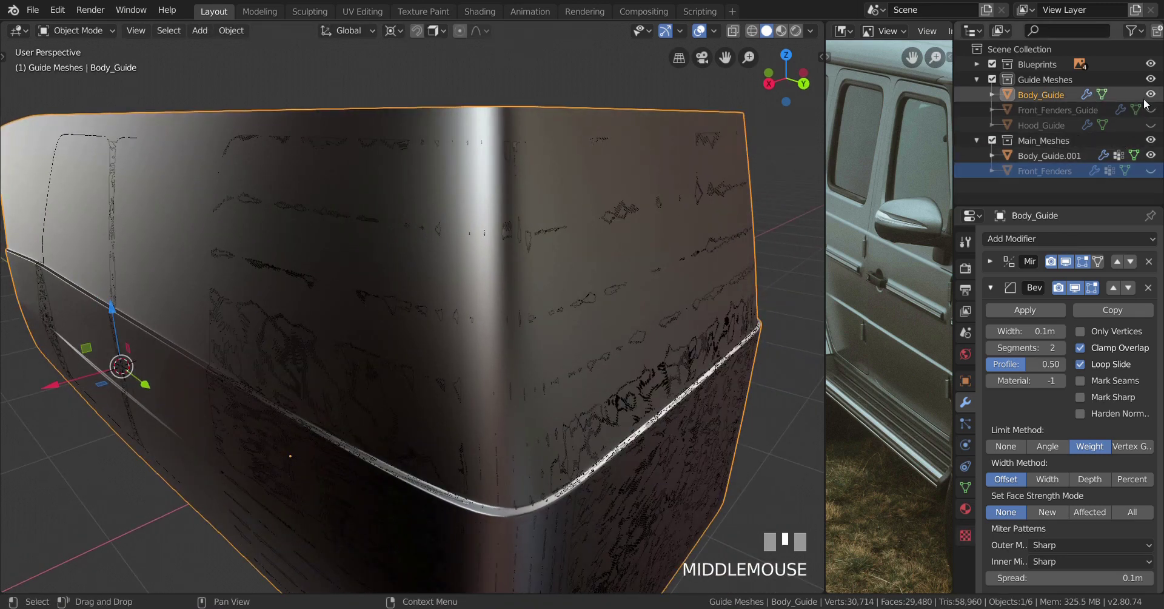
{"action": "left_click", "coordinate": [1150, 95]}
{"action": "left_click", "coordinate": [522, 264]}
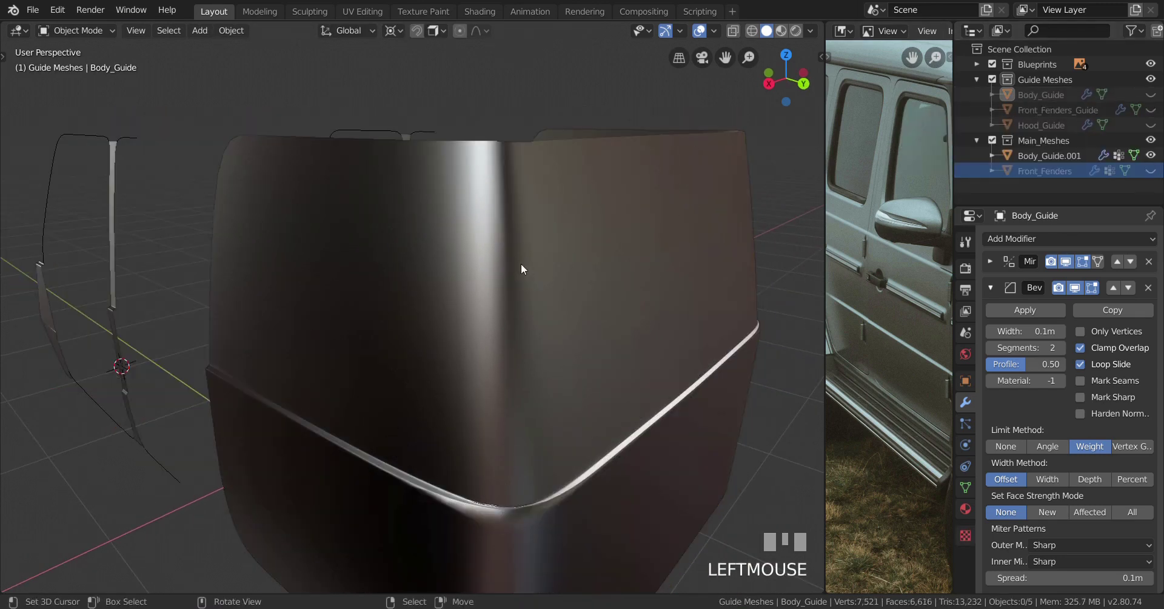
In Body_Guide.001, delete the row of vertices along the upper edge of the rear body in wireframe
{"action": "middle_click_drag", "start_coordinate": [523, 264], "coordinate": [456, 279]}
{"action": "key", "text": "Tab"}
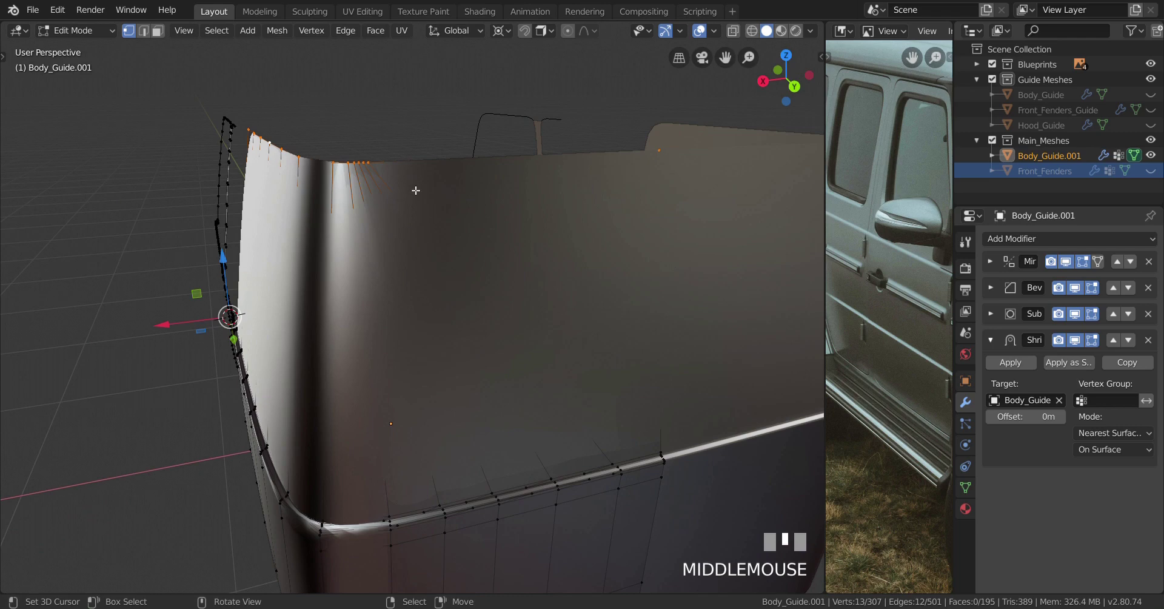
{"action": "key", "text": "z"}
{"action": "left_click", "coordinate": [256, 170]}
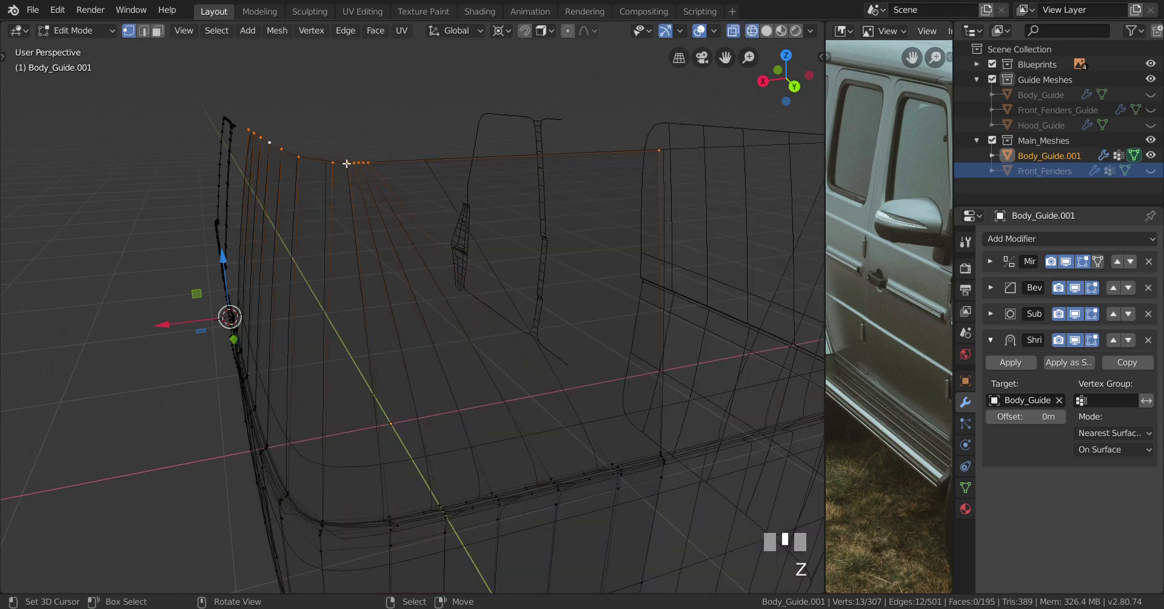
{"action": "right_click", "coordinate": [373, 160]}
{"action": "middle_click_drag", "start_coordinate": [373, 160], "coordinate": [503, 157]}
{"action": "key", "text": "x"}
{"action": "left_click", "coordinate": [503, 157]}
Examine the remaining lower rear body panel against the rear door outline in the right side view
{"action": "scroll", "coordinate": [456, 205], "scroll_direction": "down", "scroll_amount": 2}
{"action": "middle_click_drag", "start_coordinate": [456, 205], "coordinate": [442, 236]}
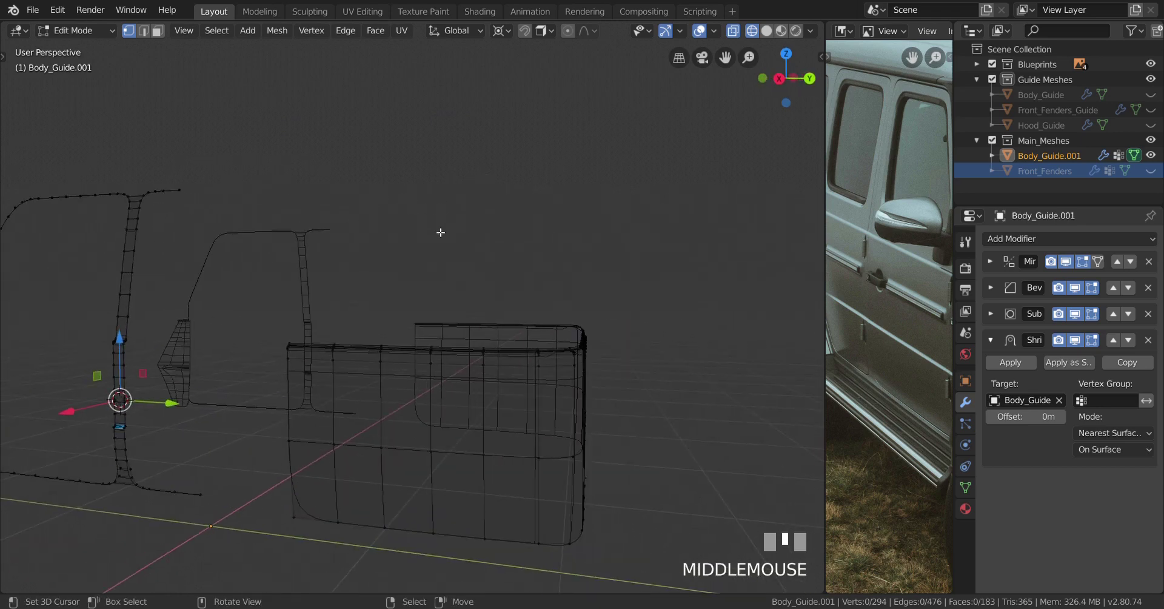
{"action": "key", "text": "KP_3"}
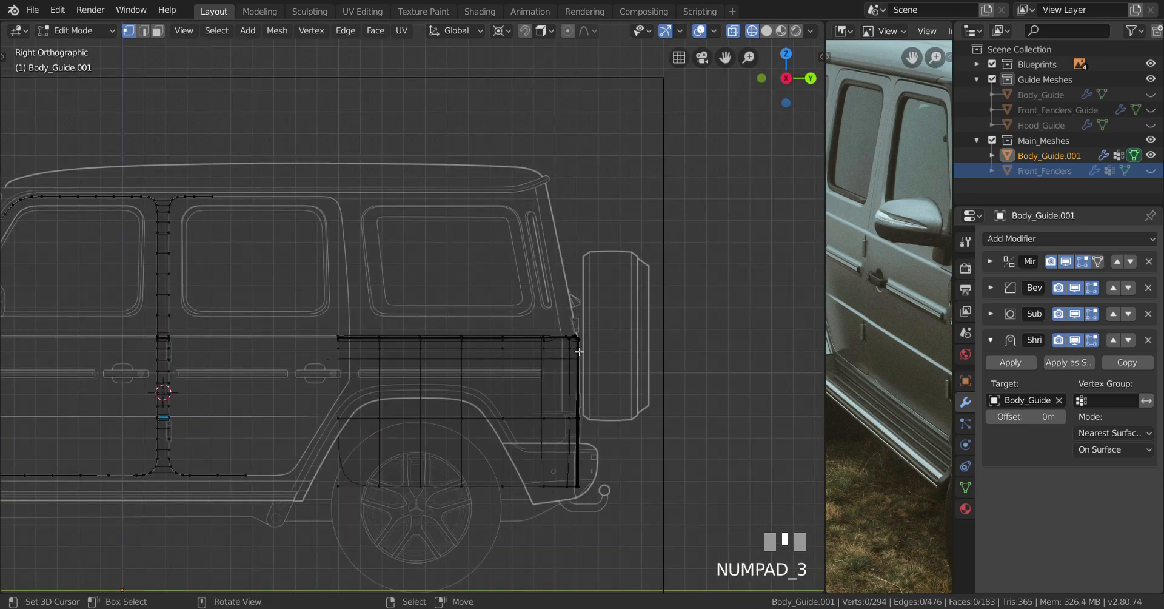
{"action": "scroll", "coordinate": [579, 352], "scroll_direction": "up", "scroll_amount": 3}
{"action": "middle_click_drag", "start_coordinate": [579, 352], "coordinate": [766, 299], "text": "shift"}
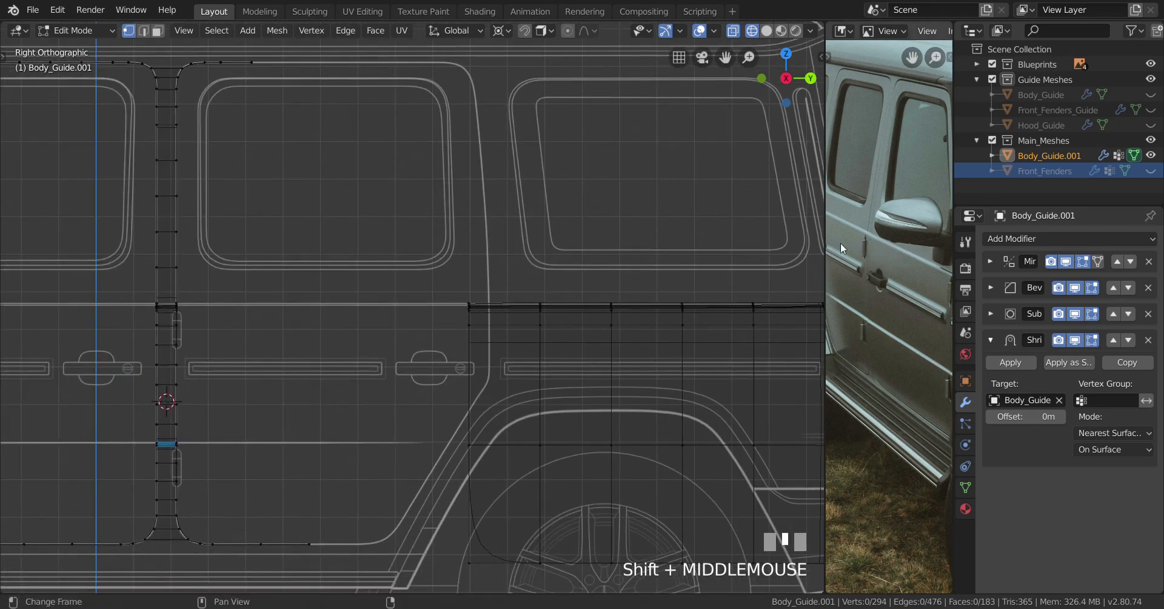
{"action": "middle_click_drag", "start_coordinate": [491, 345], "coordinate": [511, 305], "text": "shift"}
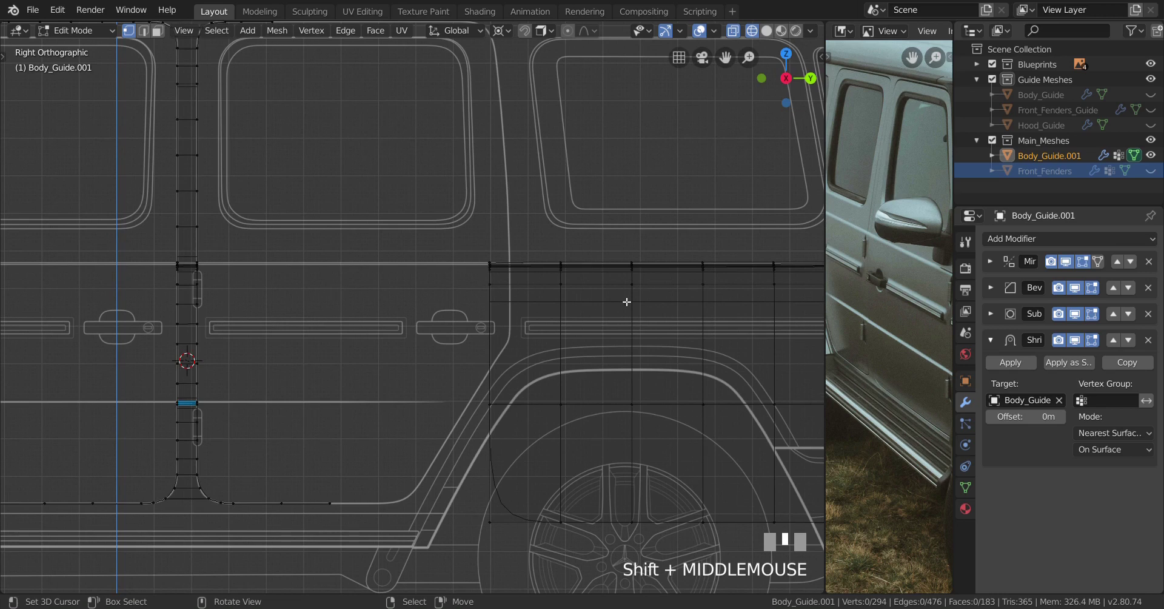
{"action": "middle_click_drag", "start_coordinate": [628, 301], "coordinate": [487, 335]}
{"action": "key", "text": "KP_3"}
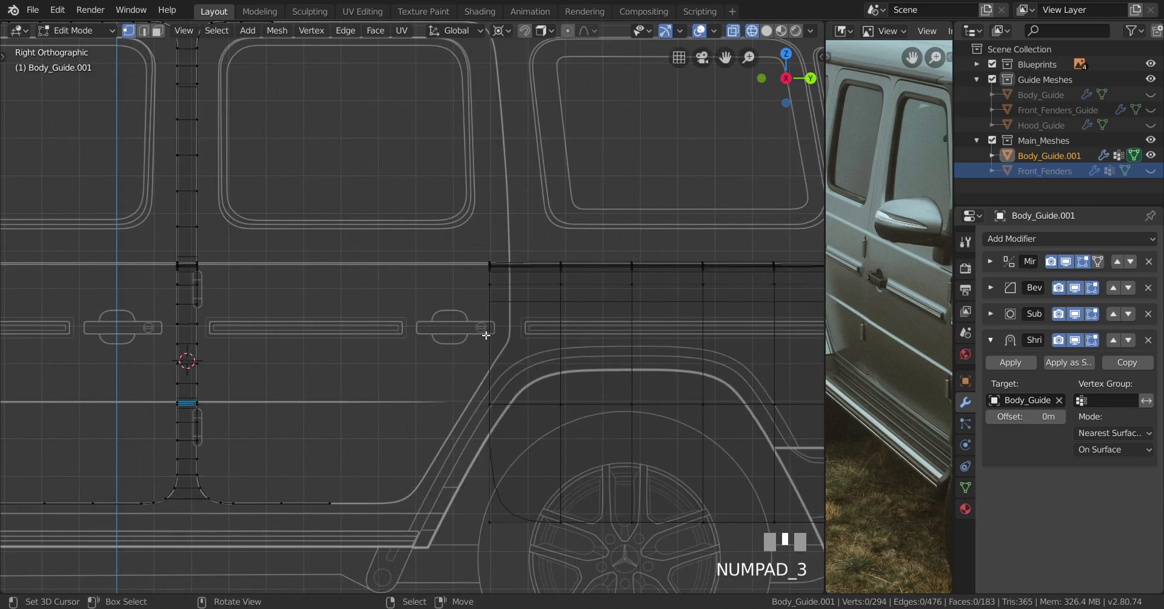
Select the rear end vertex of the lower door outline and set the pivot point to Bounding Box Center
{"action": "scroll", "coordinate": [487, 335], "scroll_direction": "up", "scroll_amount": 2}
{"action": "middle_click_drag", "start_coordinate": [487, 336], "coordinate": [489, 445], "text": "shift"}
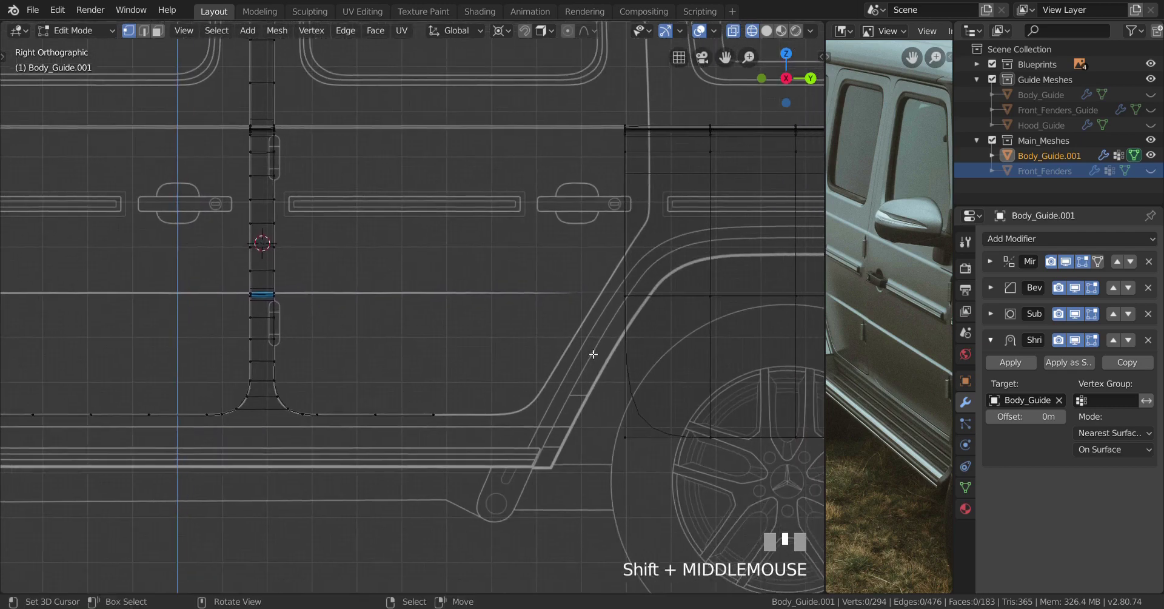
{"action": "scroll", "coordinate": [488, 445], "scroll_direction": "up", "scroll_amount": 2}
{"action": "right_click", "coordinate": [465, 459]}
{"action": "scroll", "coordinate": [447, 314], "scroll_direction": "up", "scroll_amount": 2}
{"action": "middle_click_drag", "start_coordinate": [447, 314], "coordinate": [412, 309], "text": "shift"}
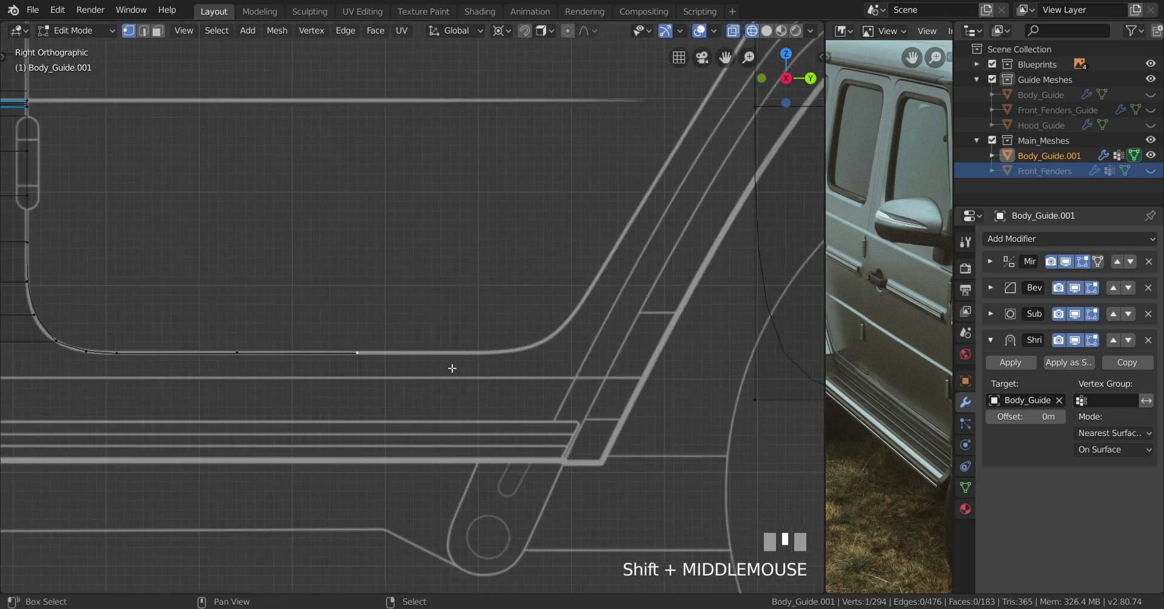
{"action": "scroll", "coordinate": [466, 276], "scroll_direction": "down", "scroll_amount": 2}
{"action": "middle_click_drag", "start_coordinate": [466, 275], "coordinate": [476, 329], "text": "shift"}
{"action": "key", "text": "period"}
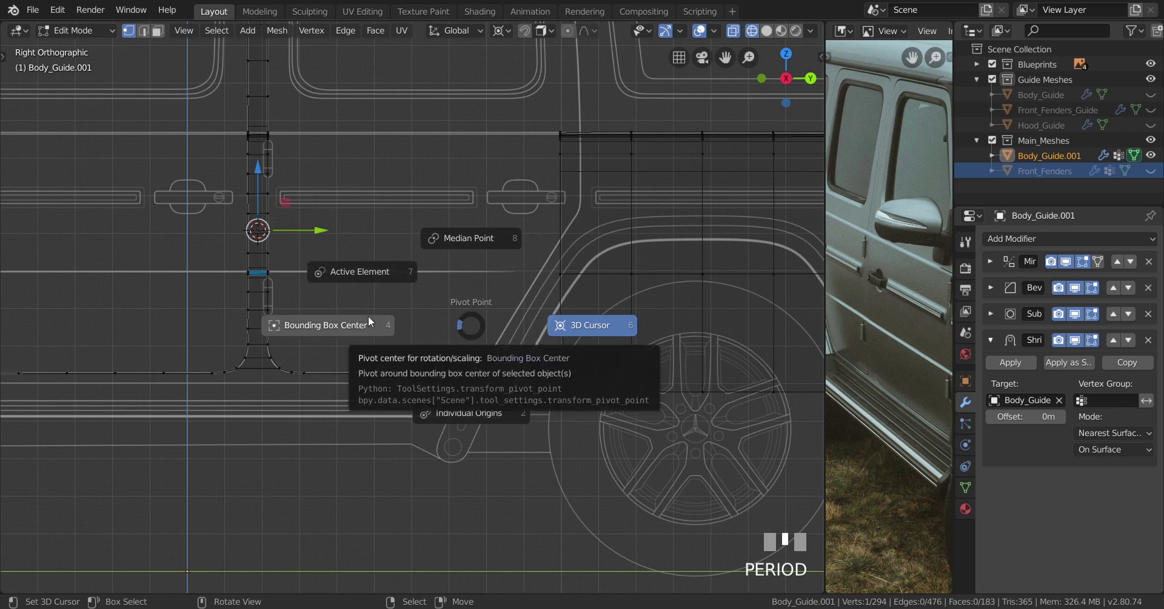
{"action": "left_click", "coordinate": [369, 323]}
Extrude the rear end vertex of the upper door outline along Y to the start of the rear door's upper corner
{"action": "middle_click_drag", "start_coordinate": [369, 323], "coordinate": [498, 435], "text": "shift"}
{"action": "right_click", "coordinate": [456, 294]}
{"action": "middle_click_drag", "start_coordinate": [456, 294], "coordinate": [379, 319], "text": "shift"}
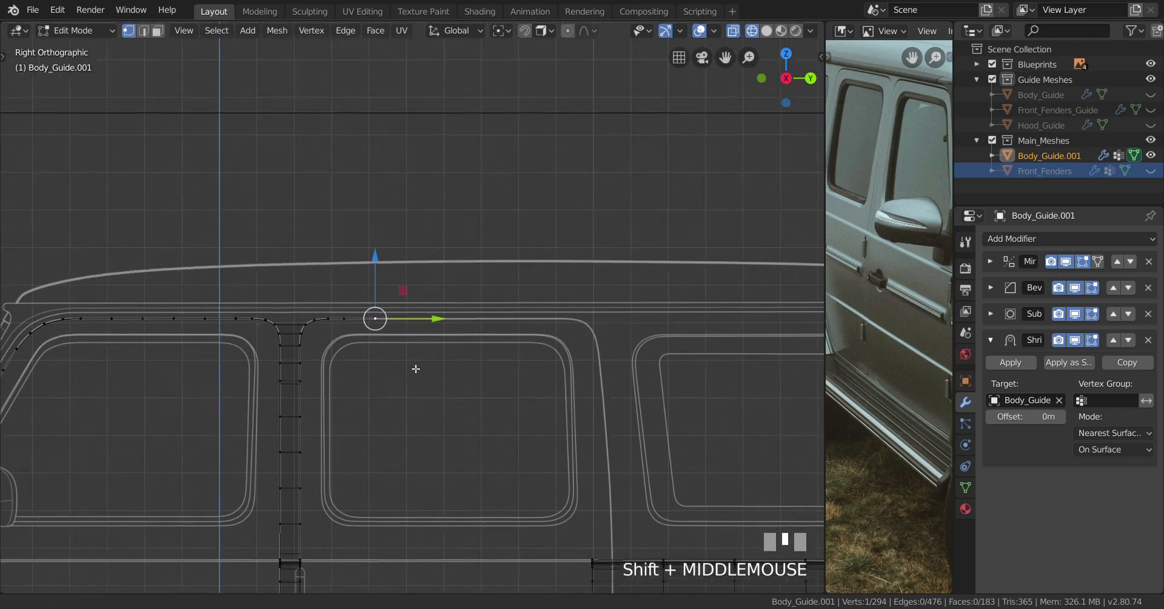
{"action": "scroll", "coordinate": [364, 363], "scroll_direction": "up", "scroll_amount": 2}
{"action": "middle_click_drag", "start_coordinate": [353, 384], "coordinate": [378, 381], "text": "shift"}
{"action": "key", "text": "e"}
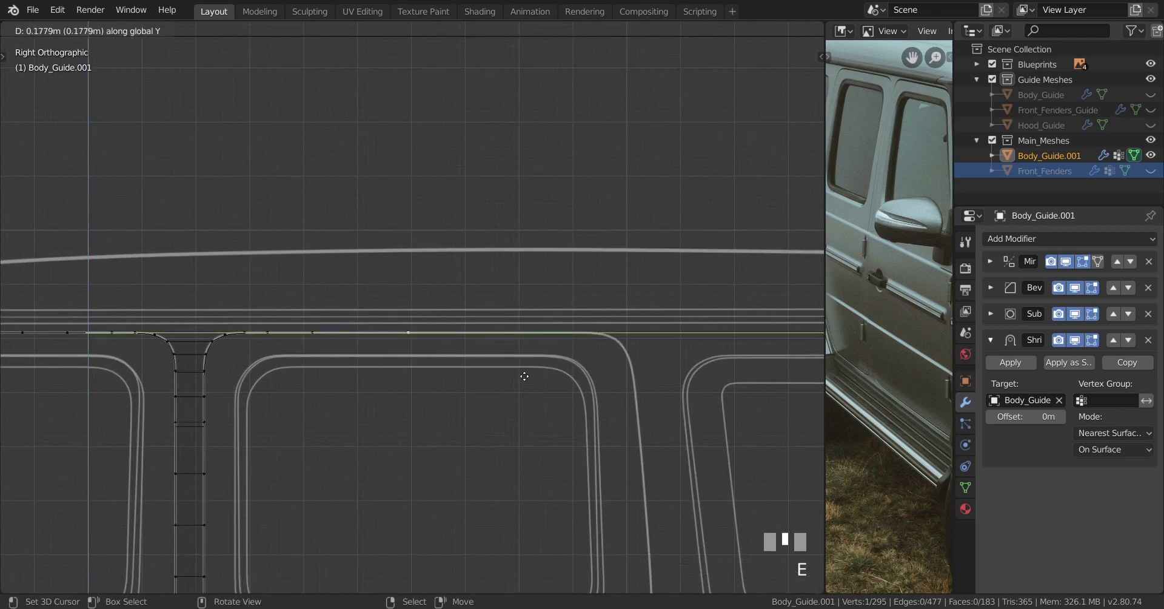
{"action": "left_click", "coordinate": [667, 362]}
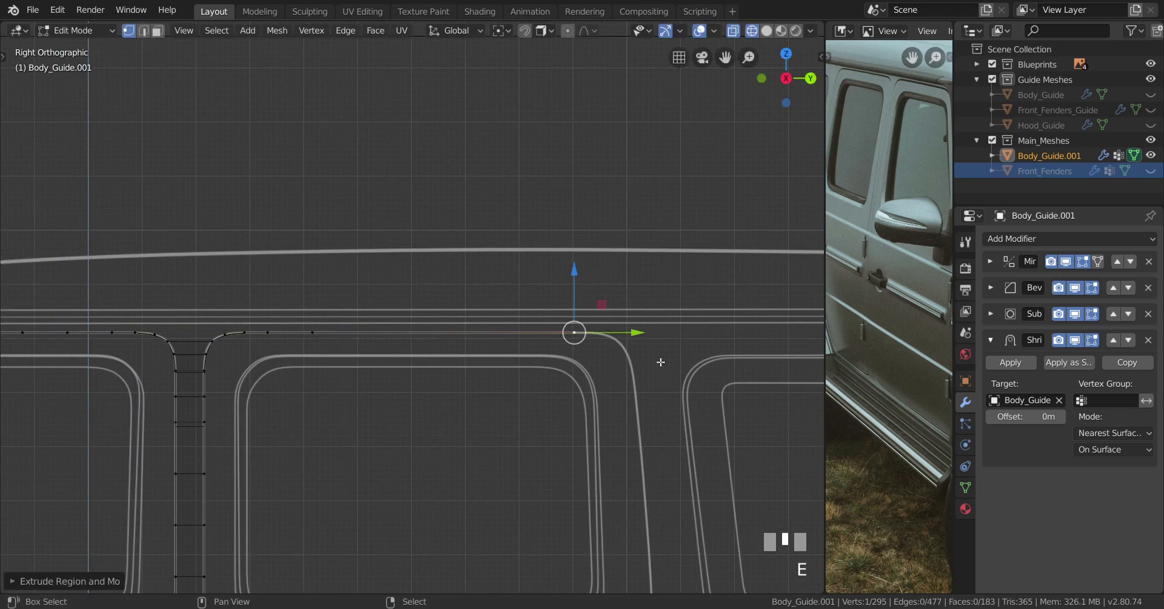
Extrude four vertices around the rear door's upper rear corner and onto its rear edge line
{"action": "scroll", "coordinate": [359, 372], "scroll_direction": "up", "scroll_amount": 1}
{"action": "middle_click_drag", "start_coordinate": [359, 372], "coordinate": [522, 335], "text": "shift"}
{"action": "key", "text": "e"}
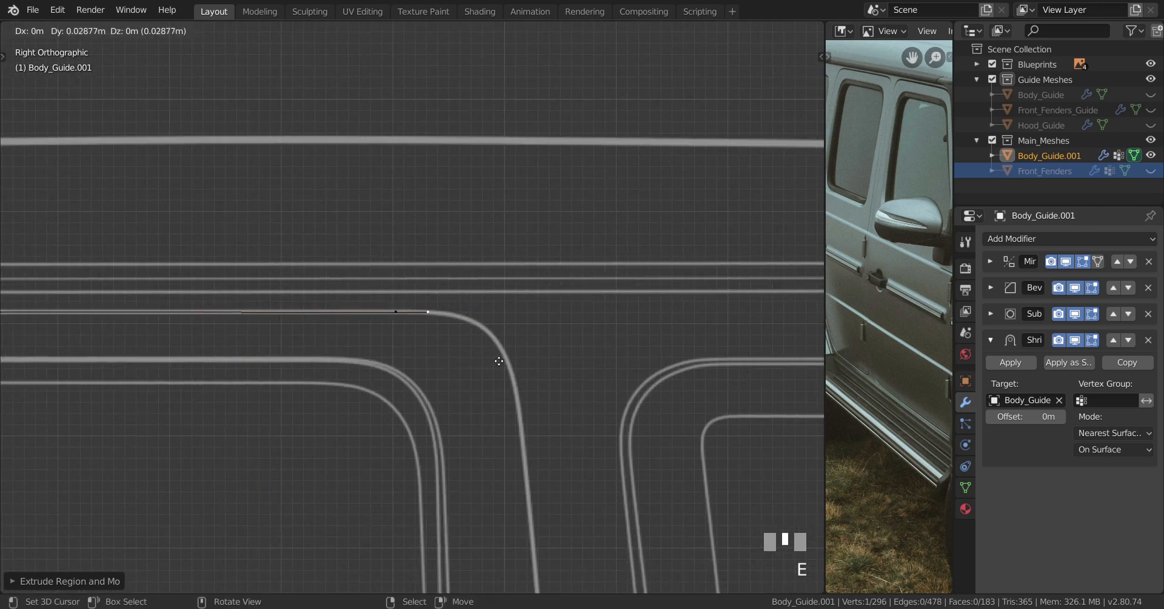
{"action": "left_click", "coordinate": [505, 360]}
{"action": "key", "text": "e"}
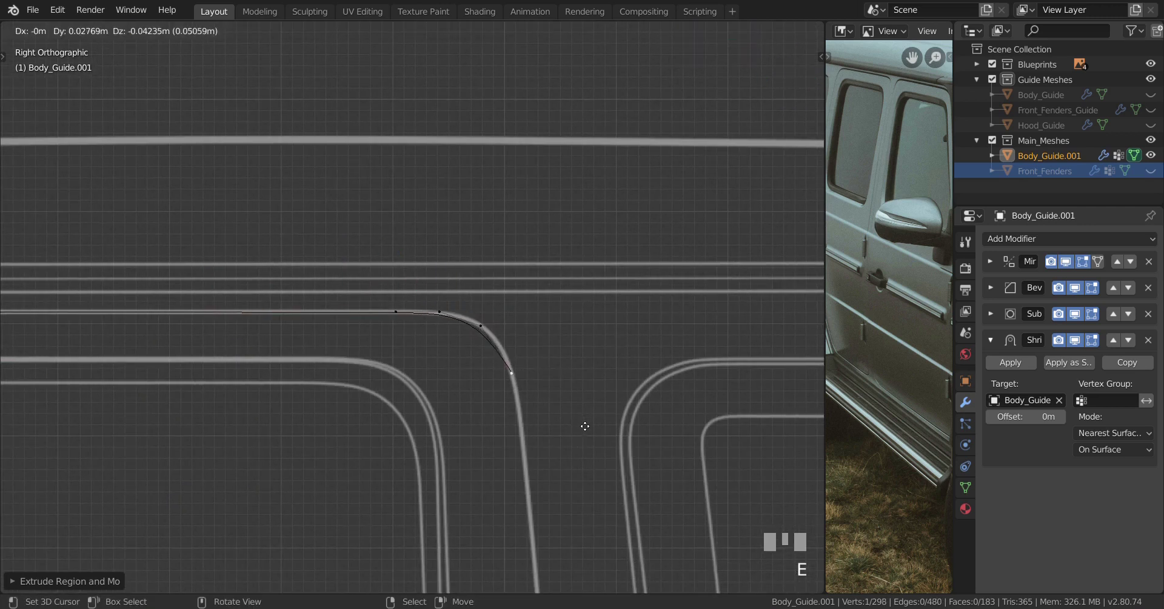
{"action": "left_click", "coordinate": [584, 426]}
{"action": "key", "text": "e"}
{"action": "left_click", "coordinate": [576, 481], "text": "shift"}
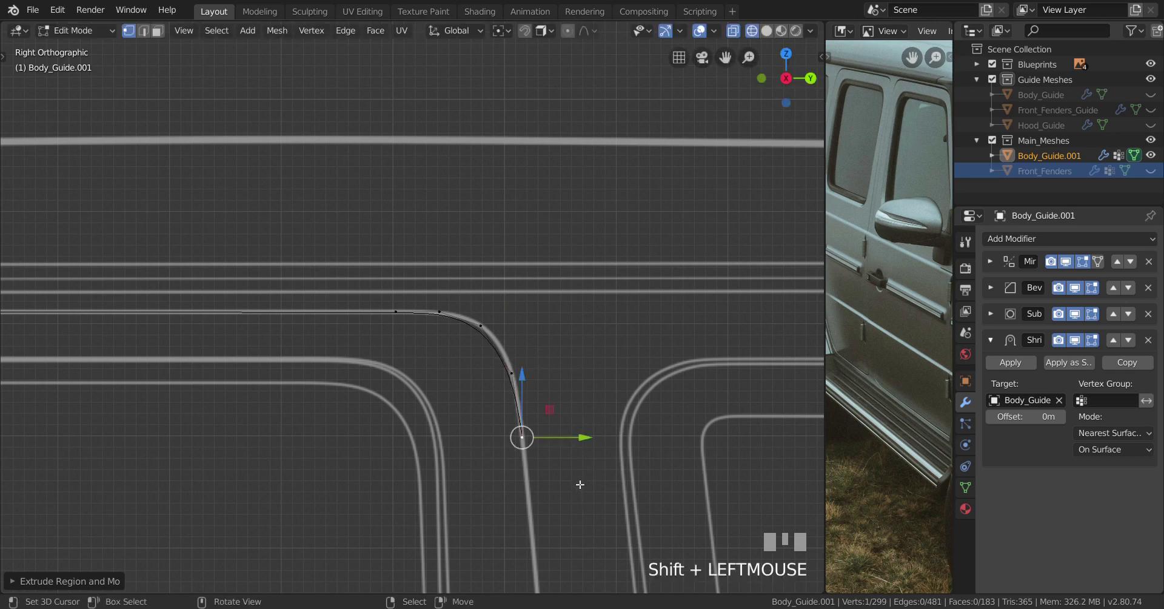
Nudge the middle vertices of the upper rear corner to follow the blueprint's curve
{"action": "scroll", "coordinate": [625, 545], "scroll_direction": "up", "scroll_amount": 4}
{"action": "right_click", "coordinate": [668, 451]}
{"action": "mouse_move", "coordinate": [667, 451]}
{"action": "left_mouse_down"}
{"action": "mouse_move", "coordinate": [693, 447]}
{"action": "mouse_move", "coordinate": [673, 448]}
{"action": "left_mouse_up"}
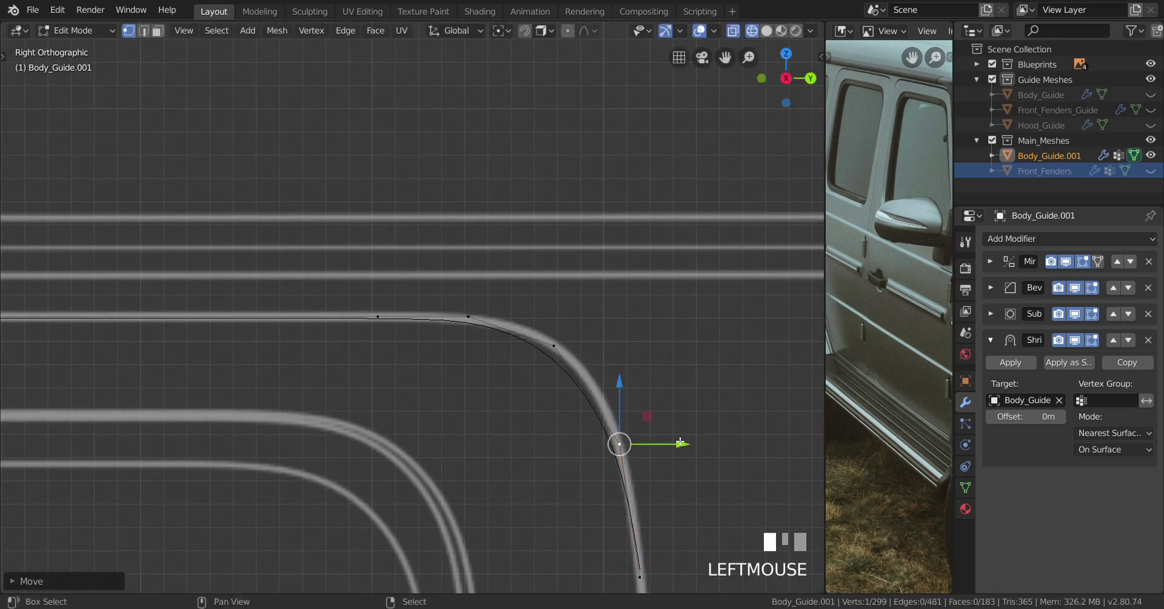
{"action": "right_click", "coordinate": [572, 345]}
{"action": "mouse_move", "coordinate": [615, 348]}
{"action": "left_mouse_down"}
{"action": "mouse_move", "coordinate": [632, 346]}
{"action": "mouse_move", "coordinate": [618, 347]}
{"action": "left_mouse_up"}
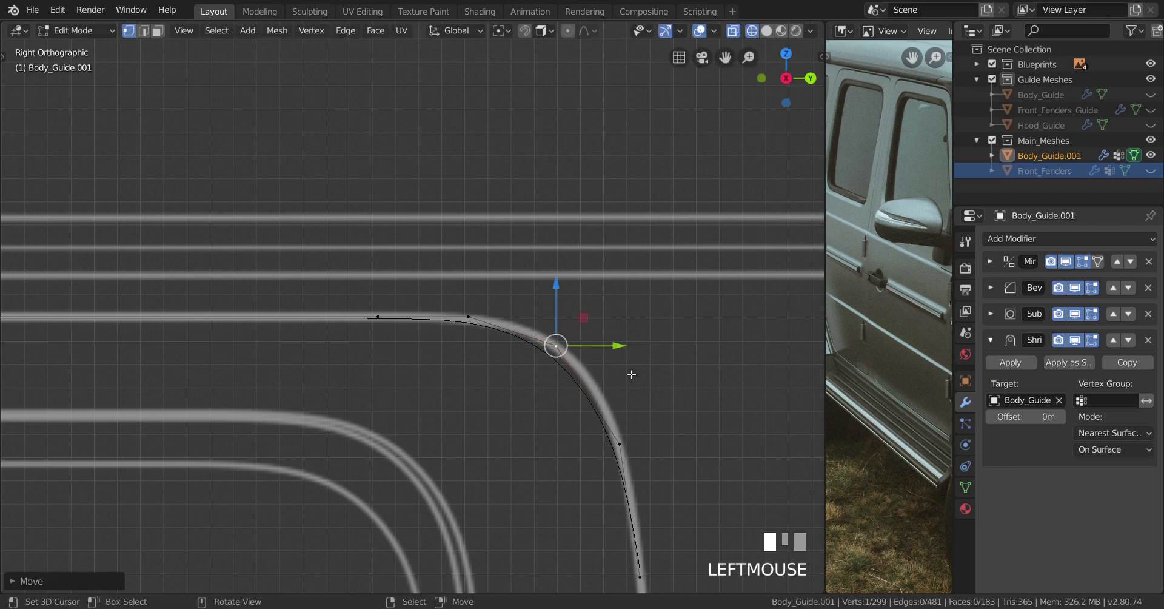
{"action": "key", "text": "g"}
{"action": "left_click", "coordinate": [674, 391], "text": "shift"}
Move the lowest vertex of the corner curve up along the rear door line, closer to the corner
{"action": "mouse_move", "coordinate": [613, 448]}
{"action": "right_mouse_down"}
{"action": "mouse_move", "coordinate": [613, 430]}
{"action": "mouse_move", "coordinate": [601, 435]}
{"action": "right_mouse_up"}
{"action": "right_click", "coordinate": [619, 425]}
{"action": "scroll", "coordinate": [601, 435], "scroll_direction": "down", "scroll_amount": 3}
{"action": "middle_click_drag", "start_coordinate": [601, 434], "coordinate": [533, 358], "text": "shift"}
{"action": "right_click", "coordinate": [533, 358]}
{"action": "key", "text": "g"}
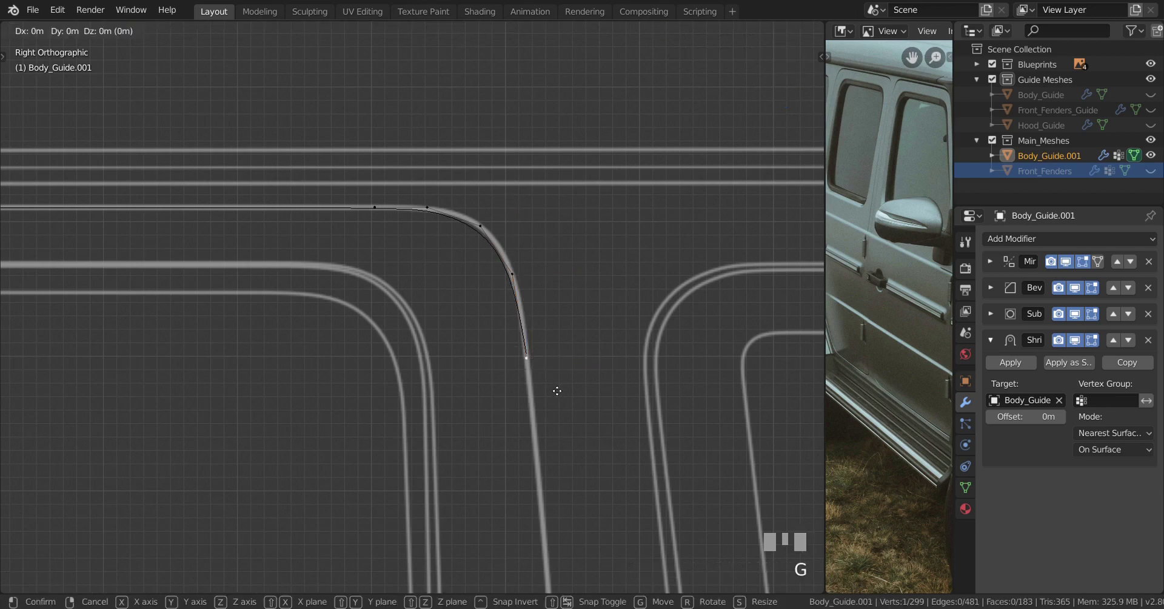
{"action": "left_click", "coordinate": [555, 302], "text": "shift"}
Extrude the lowest vertex of the upper rear corner down the rear door line to just above the waistline
{"action": "scroll", "coordinate": [534, 282], "scroll_direction": "down", "scroll_amount": 2}
{"action": "middle_click_drag", "start_coordinate": [534, 282], "coordinate": [488, 312], "text": "shift"}
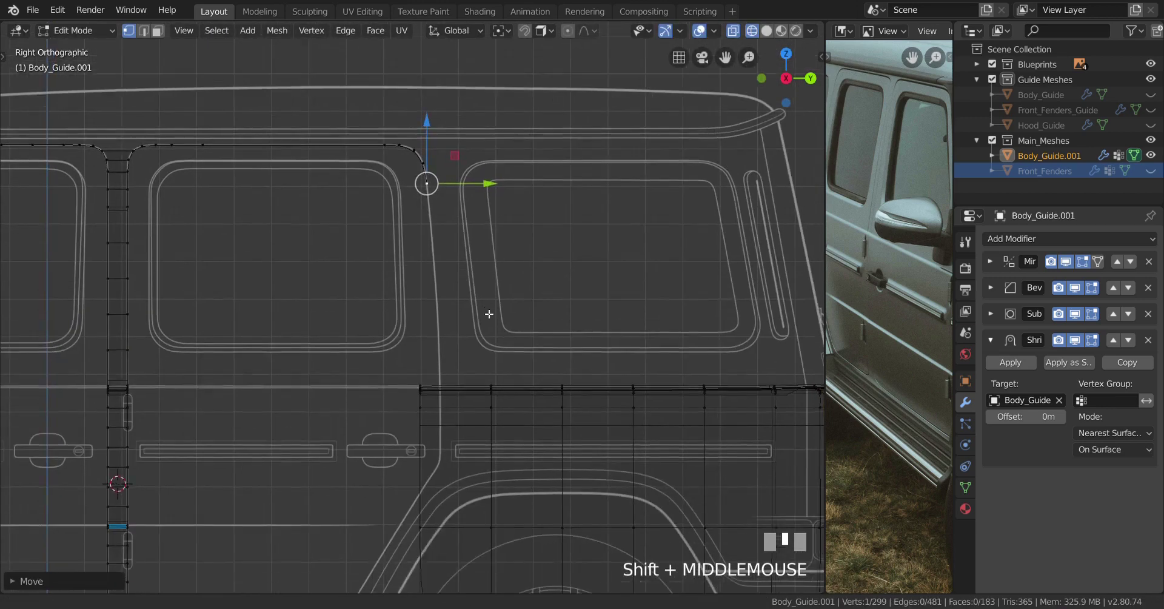
{"action": "scroll", "coordinate": [481, 304], "scroll_direction": "up", "scroll_amount": 1}
{"action": "key", "text": "e"}
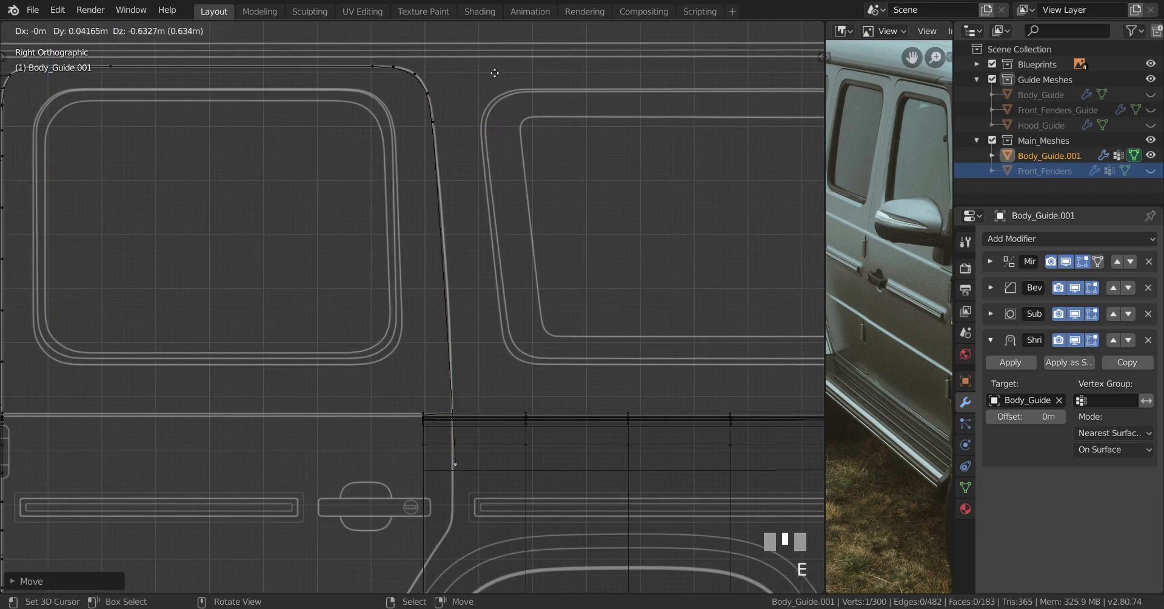
{"action": "left_click", "coordinate": [521, 519], "text": "shift"}
{"action": "scroll", "coordinate": [398, 420], "scroll_direction": "up", "scroll_amount": 2}
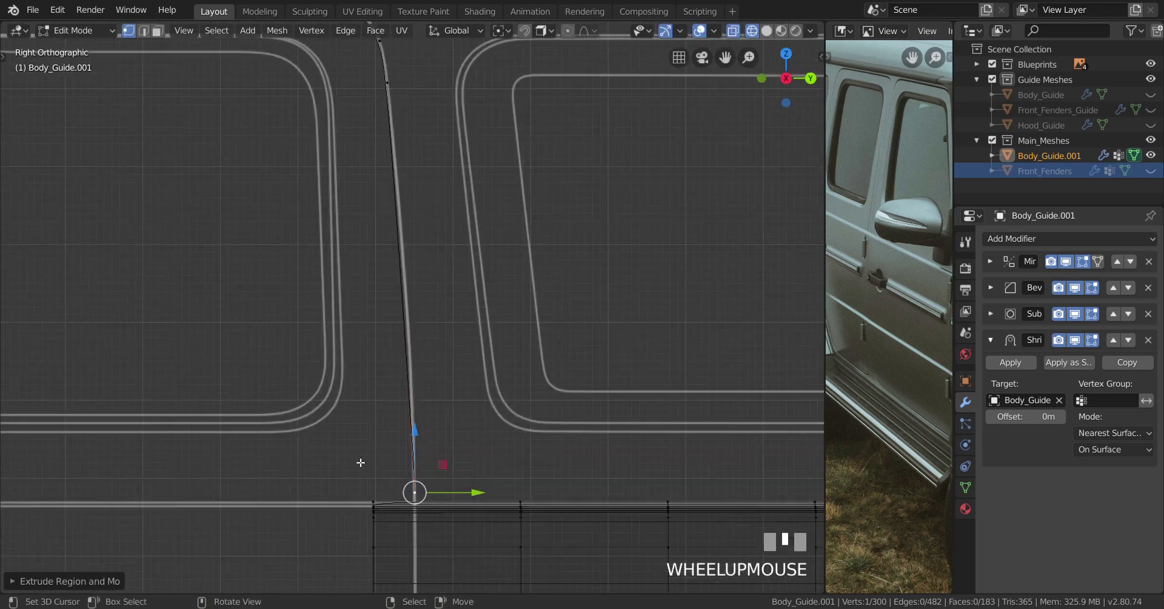
Add four evenly spaced cuts to the long edge running down the rear door line beside the window
{"action": "middle_click_drag", "start_coordinate": [414, 338], "coordinate": [416, 418], "text": "shift"}
{"action": "key", "text": "ctrl+r"}
{"action": "scroll", "coordinate": [417, 420], "scroll_direction": "up", "scroll_amount": 1}
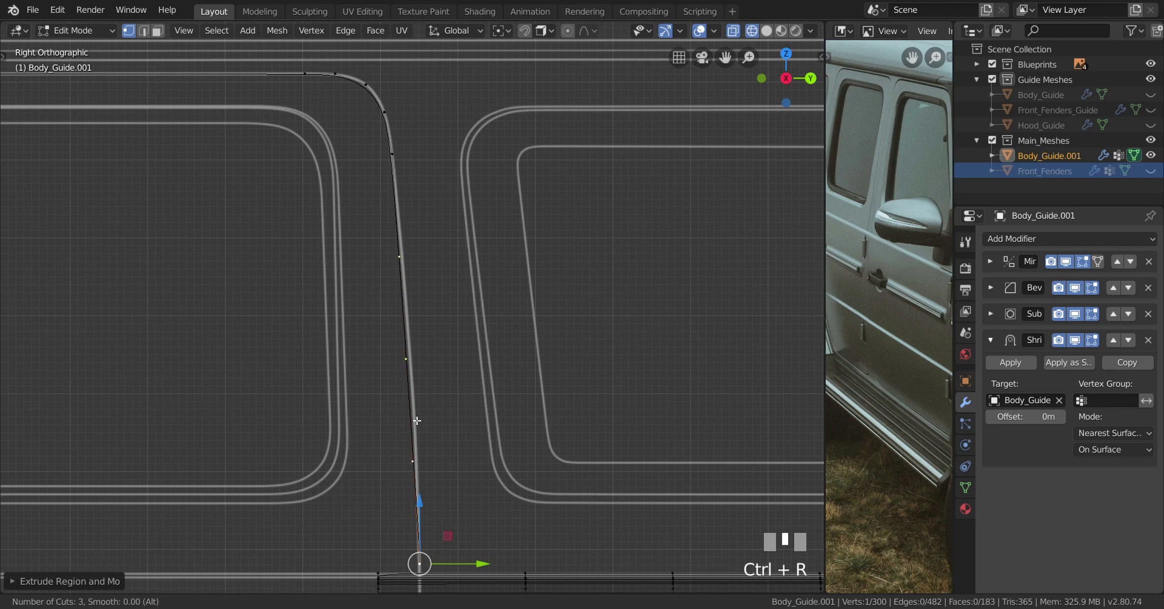
{"action": "left_click", "coordinate": [417, 420]}
{"action": "scroll", "coordinate": [444, 387], "scroll_direction": "up", "scroll_amount": 3}
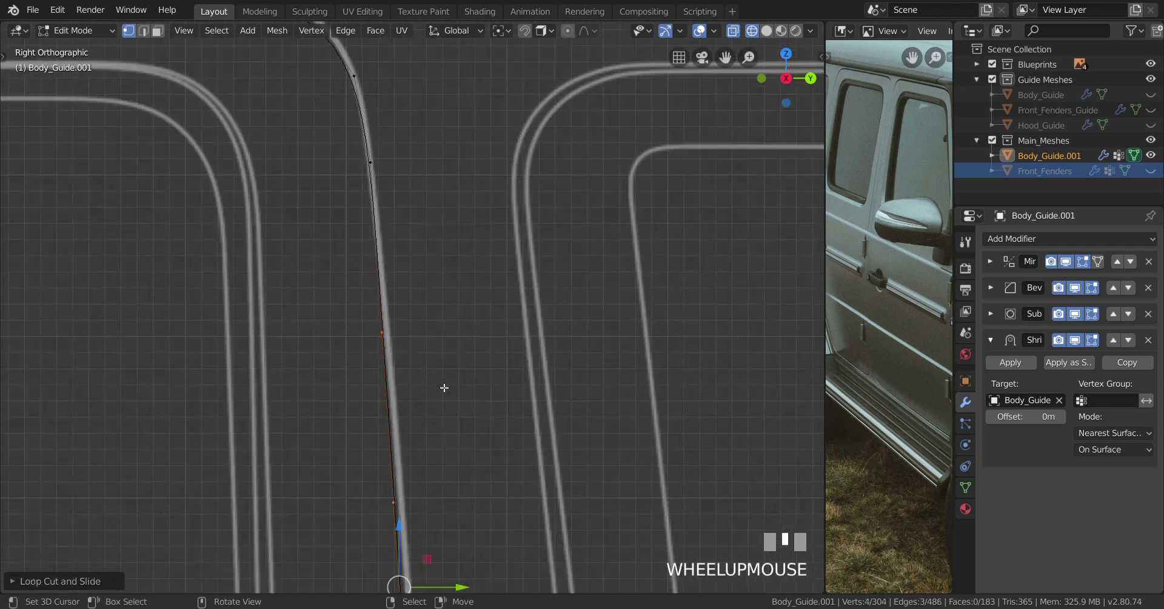
Move the upper two new vertices of the rear door edge along Y onto the blueprint line
{"action": "right_click_drag", "start_coordinate": [385, 356], "coordinate": [395, 356]}
{"action": "key", "text": "ctrl+z"}
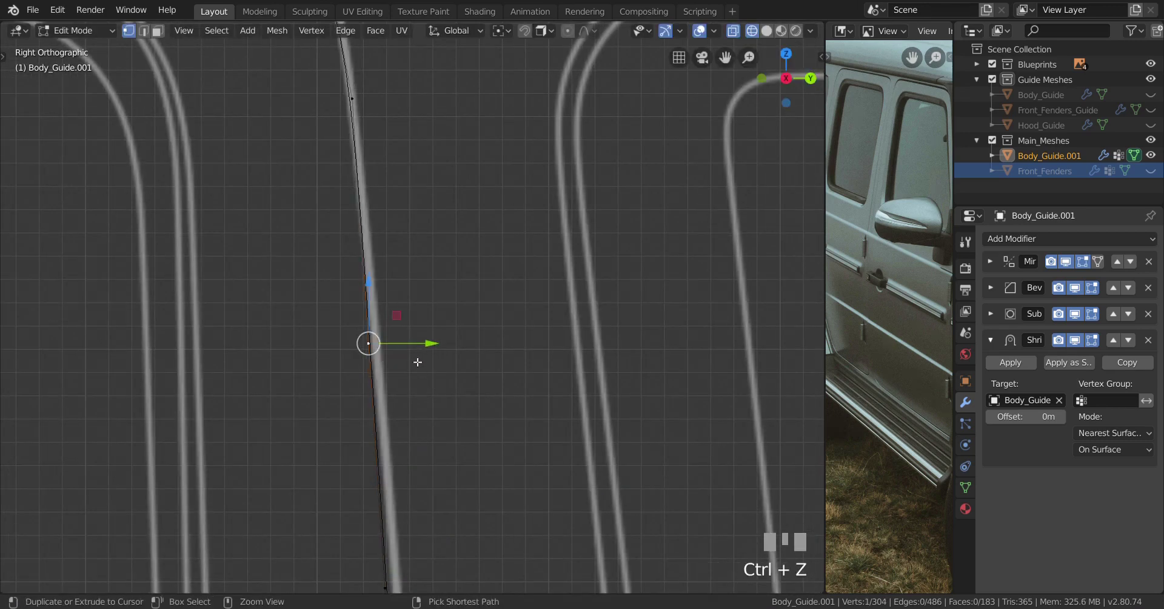
{"action": "key", "text": "ctrl+z"}
{"action": "right_click", "coordinate": [391, 347]}
{"action": "left_click_drag", "start_coordinate": [391, 347], "coordinate": [470, 352]}
{"action": "scroll", "coordinate": [467, 376], "scroll_direction": "down", "scroll_amount": 2}
{"action": "middle_click_drag", "start_coordinate": [460, 403], "coordinate": [407, 372], "text": "shift"}
{"action": "right_click", "coordinate": [387, 365]}
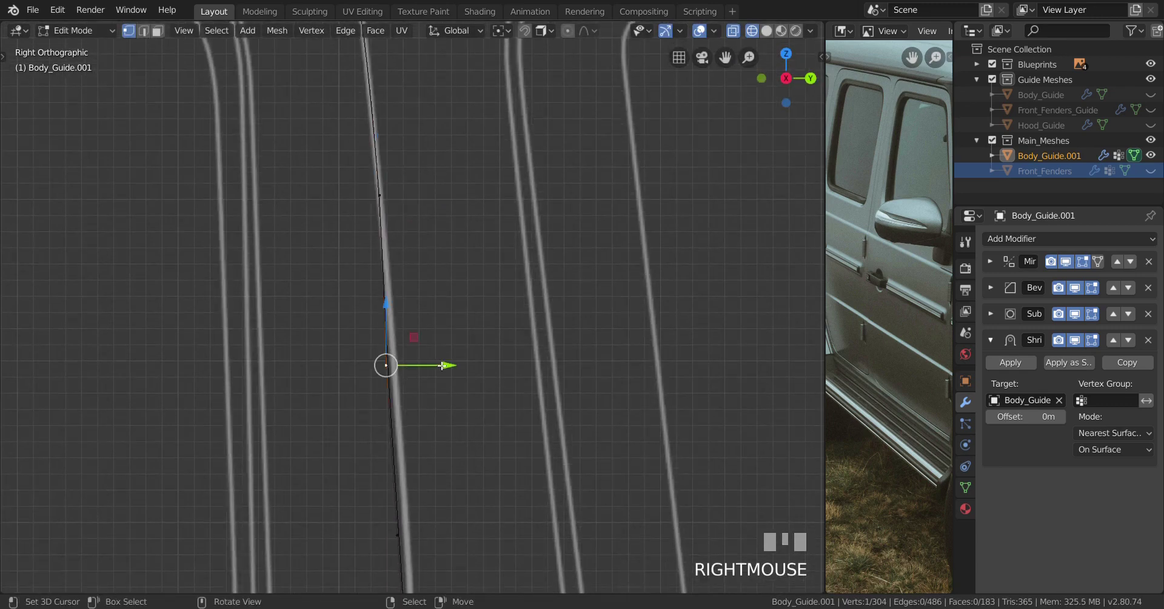
{"action": "left_click_drag", "start_coordinate": [446, 365], "coordinate": [496, 366]}
Move the lower two new vertices of the rear door edge along Y onto the blueprint line
{"action": "middle_click_drag", "start_coordinate": [497, 366], "coordinate": [431, 306], "text": "shift"}
{"action": "scroll", "coordinate": [418, 334], "scroll_direction": "up", "scroll_amount": 2}
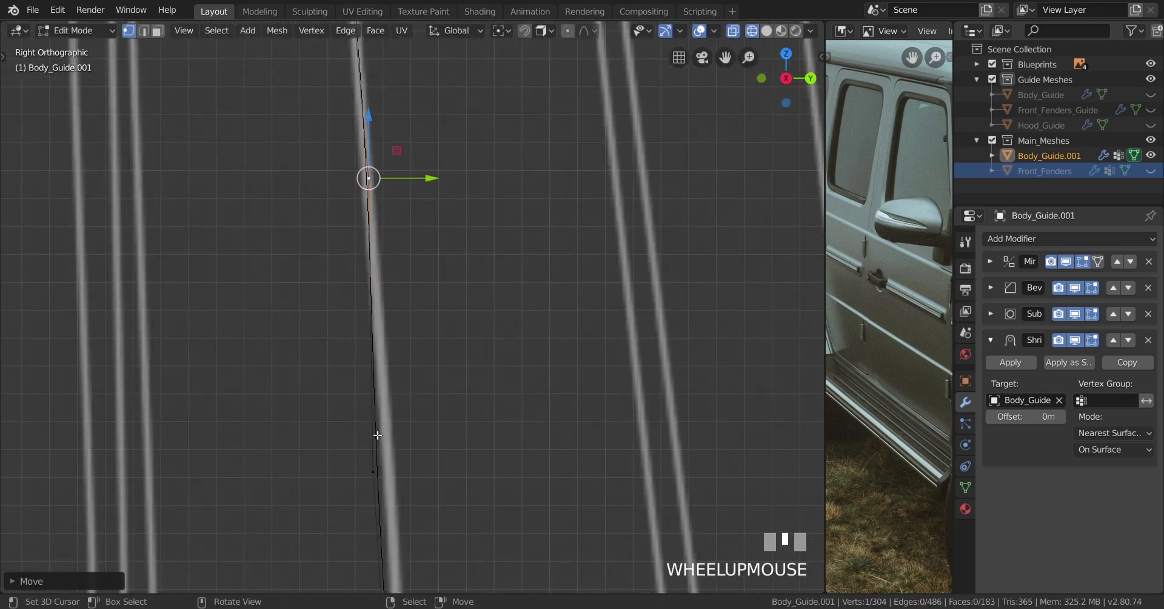
{"action": "right_click", "coordinate": [379, 466]}
{"action": "key", "text": "ctrl+z"}
{"action": "left_click_drag", "start_coordinate": [443, 476], "coordinate": [590, 454]}
{"action": "scroll", "coordinate": [470, 468], "scroll_direction": "down", "scroll_amount": 3}
{"action": "middle_click_drag", "start_coordinate": [471, 467], "coordinate": [424, 434], "text": "shift"}
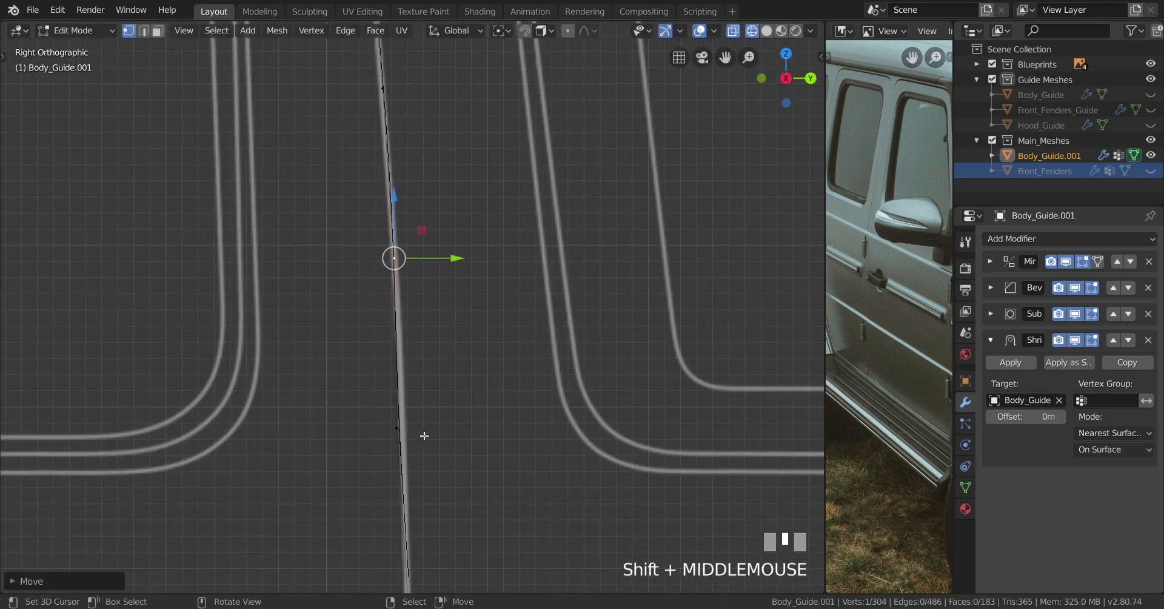
{"action": "right_click", "coordinate": [398, 428]}
{"action": "left_click_drag", "start_coordinate": [455, 429], "coordinate": [512, 418]}
Select the front edge loop of the rear side panel and move it along Y onto the rear door line
{"action": "scroll", "coordinate": [488, 450], "scroll_direction": "down", "scroll_amount": 2}
{"action": "middle_click_drag", "start_coordinate": [489, 449], "coordinate": [405, 418], "text": "shift"}
{"action": "scroll", "coordinate": [388, 445], "scroll_direction": "down", "scroll_amount": 1}
{"action": "right_click", "coordinate": [386, 475], "text": "alt"}
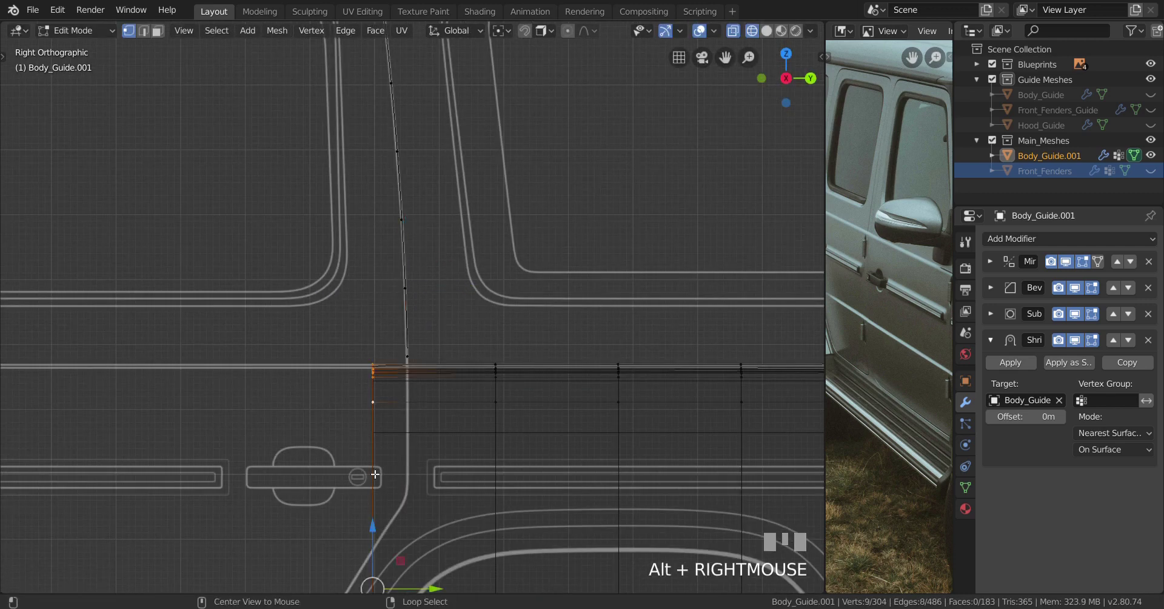
{"action": "scroll", "coordinate": [386, 475], "scroll_direction": "down", "scroll_amount": 4}
{"action": "middle_click_drag", "start_coordinate": [385, 475], "coordinate": [384, 423], "text": "shift"}
{"action": "scroll", "coordinate": [431, 507], "scroll_direction": "up", "scroll_amount": 3}
{"action": "left_click_drag", "start_coordinate": [424, 512], "coordinate": [502, 492]}
Merge the lowest vertex of the rear door line into the rear panel's top front corner vertex with At Last
{"action": "scroll", "coordinate": [436, 461], "scroll_direction": "up", "scroll_amount": 2}
{"action": "middle_click_drag", "start_coordinate": [436, 461], "coordinate": [416, 398], "text": "shift"}
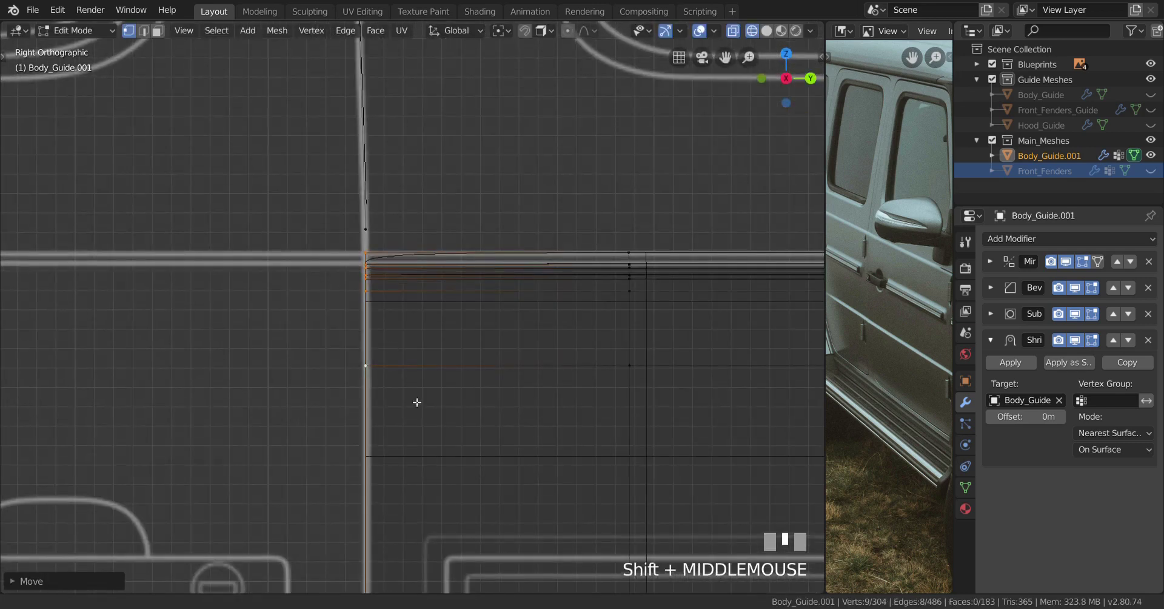
{"action": "scroll", "coordinate": [436, 435], "scroll_direction": "up", "scroll_amount": 2}
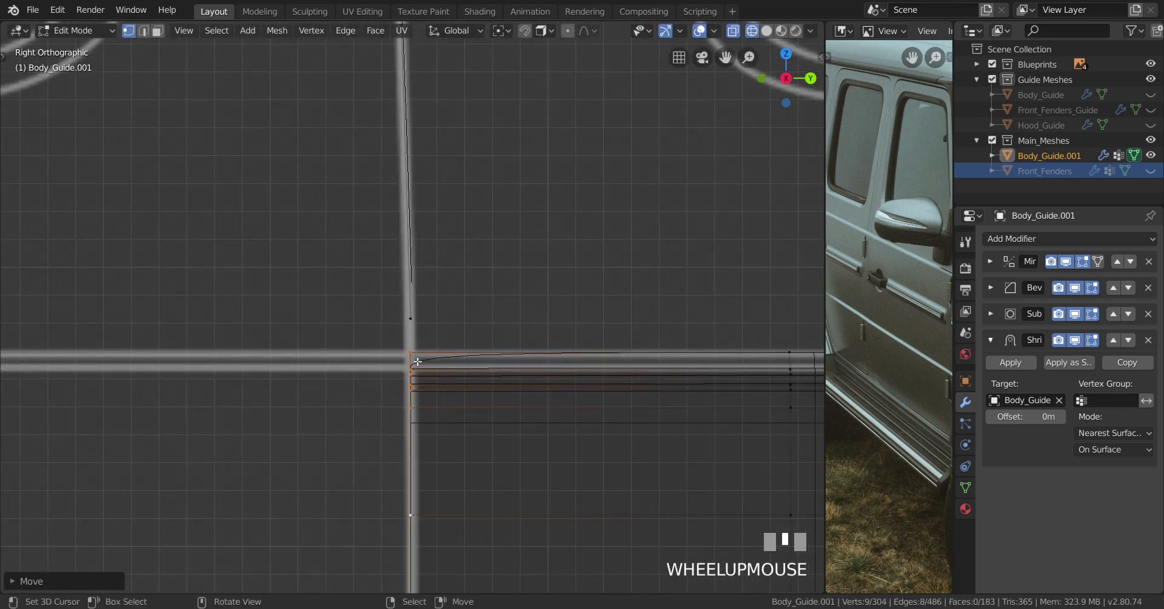
{"action": "scroll", "coordinate": [417, 362], "scroll_direction": "down", "scroll_amount": 2}
{"action": "right_click", "coordinate": [408, 312]}
{"action": "scroll", "coordinate": [408, 312], "scroll_direction": "up", "scroll_amount": 2}
{"action": "right_click", "coordinate": [423, 375], "text": "shift"}
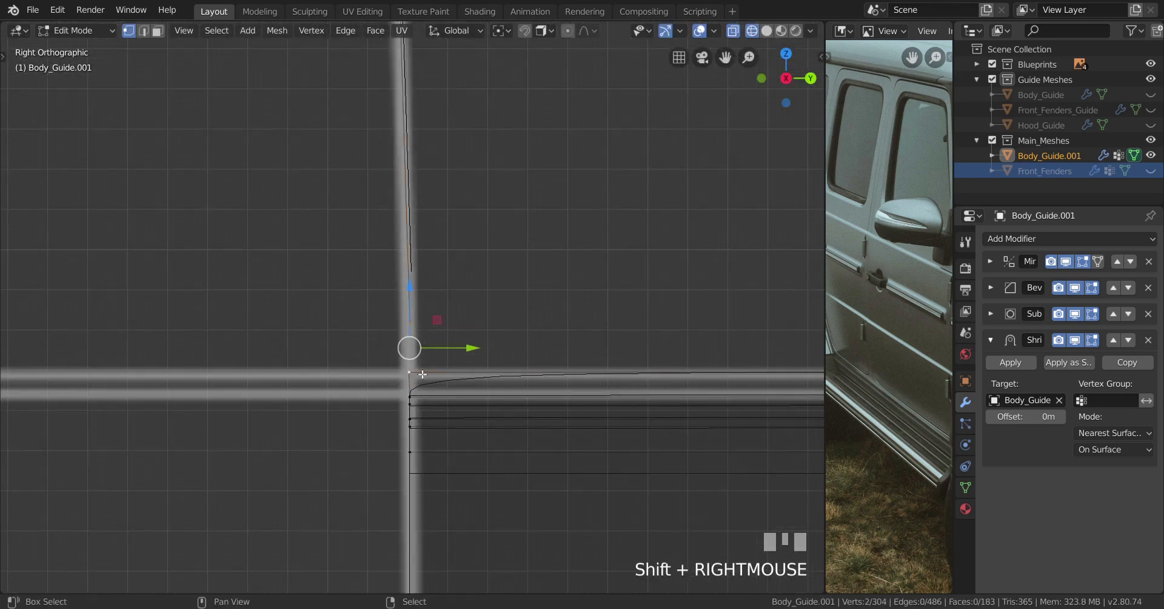
{"action": "key", "text": "alt+m"}
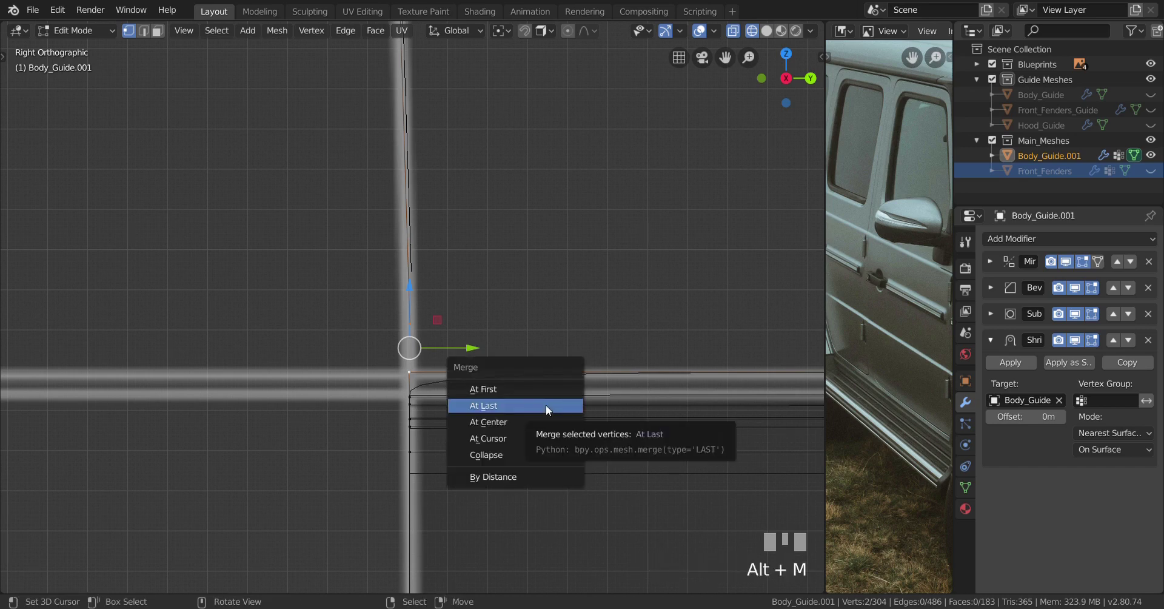
{"action": "left_click", "coordinate": [545, 405]}
Examine the door outline and rear side panel in solid shading, and return to wireframe
{"action": "scroll", "coordinate": [478, 428], "scroll_direction": "down", "scroll_amount": 5}
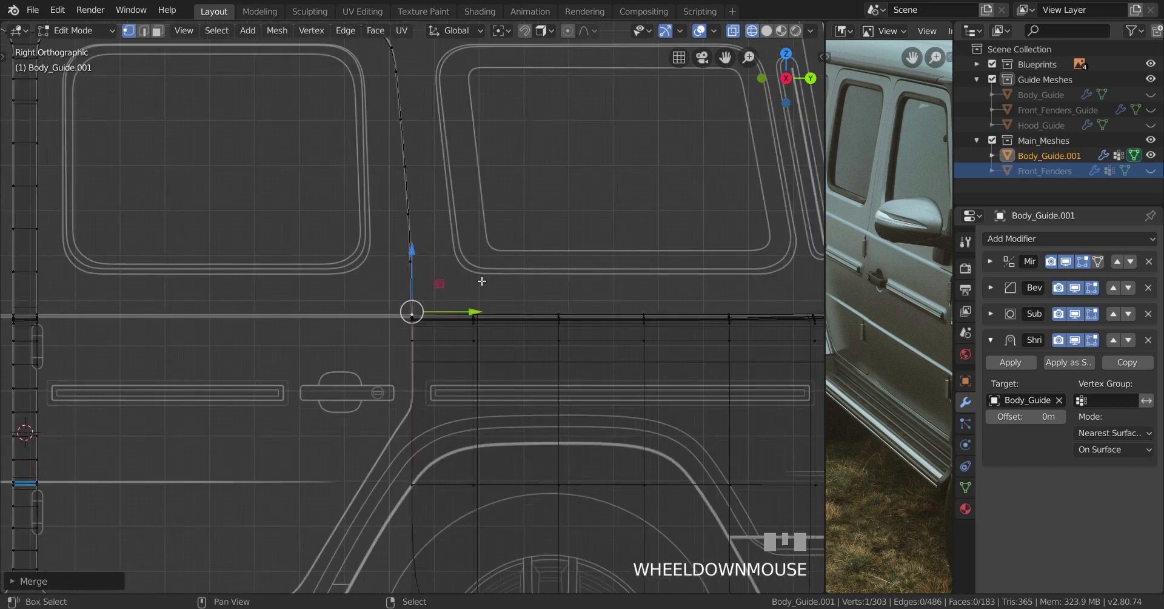
{"action": "scroll", "coordinate": [478, 427], "scroll_direction": "up", "scroll_amount": 1}
{"action": "key", "text": "Tab"}
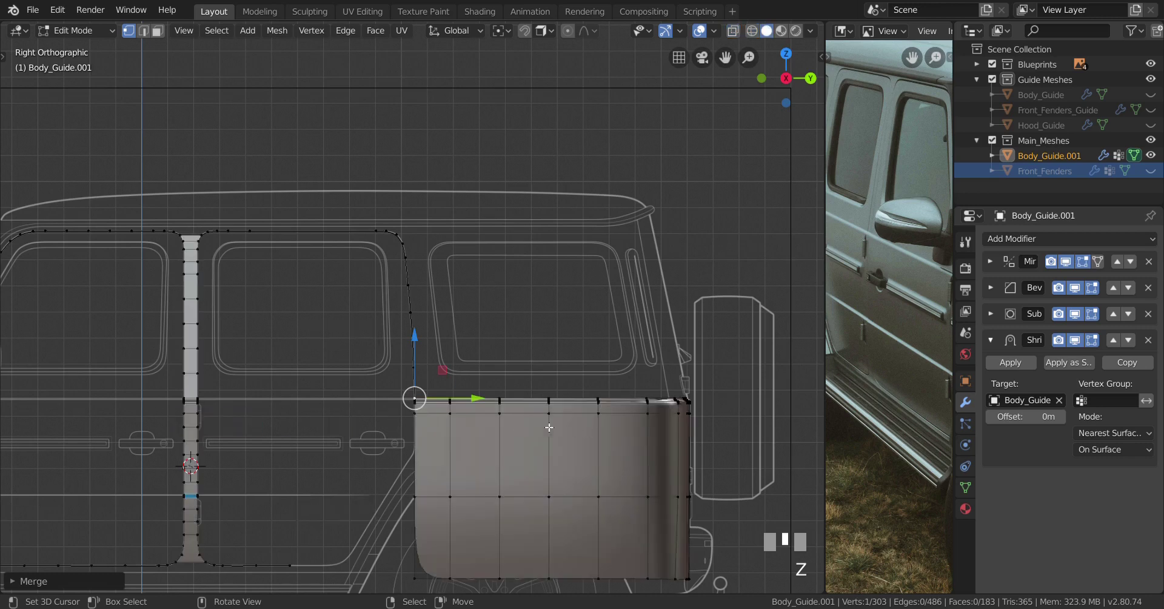
{"action": "scroll", "coordinate": [496, 426], "scroll_direction": "up", "scroll_amount": 2}
{"action": "scroll", "coordinate": [337, 418], "scroll_direction": "down", "scroll_amount": 3}
{"action": "key", "text": "Tab"}
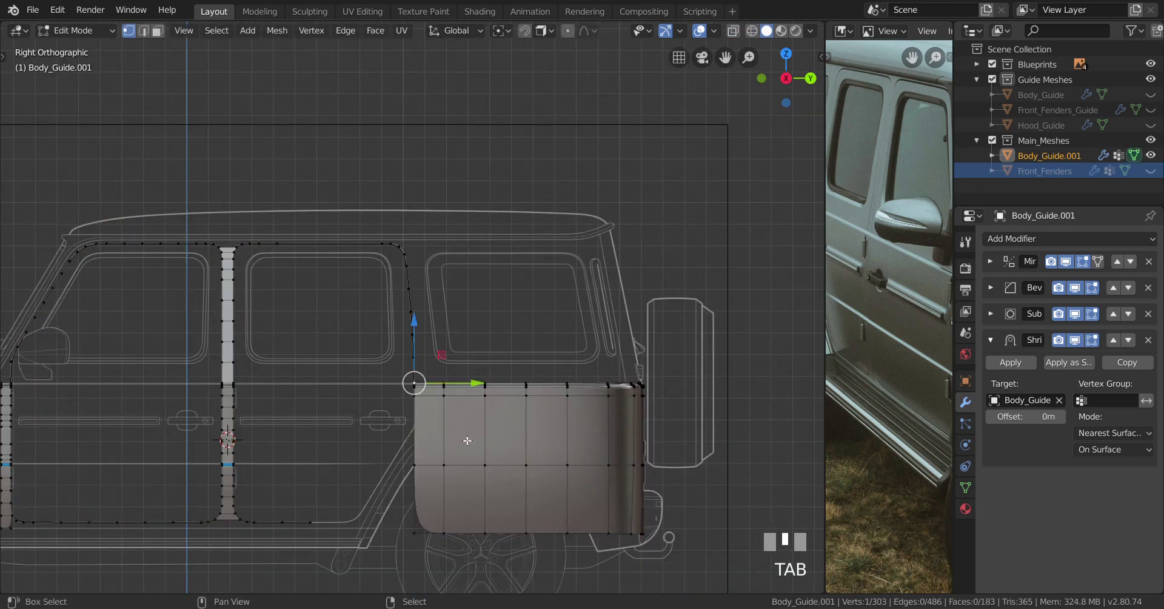
{"action": "scroll", "coordinate": [439, 349], "scroll_direction": "up", "scroll_amount": 3}
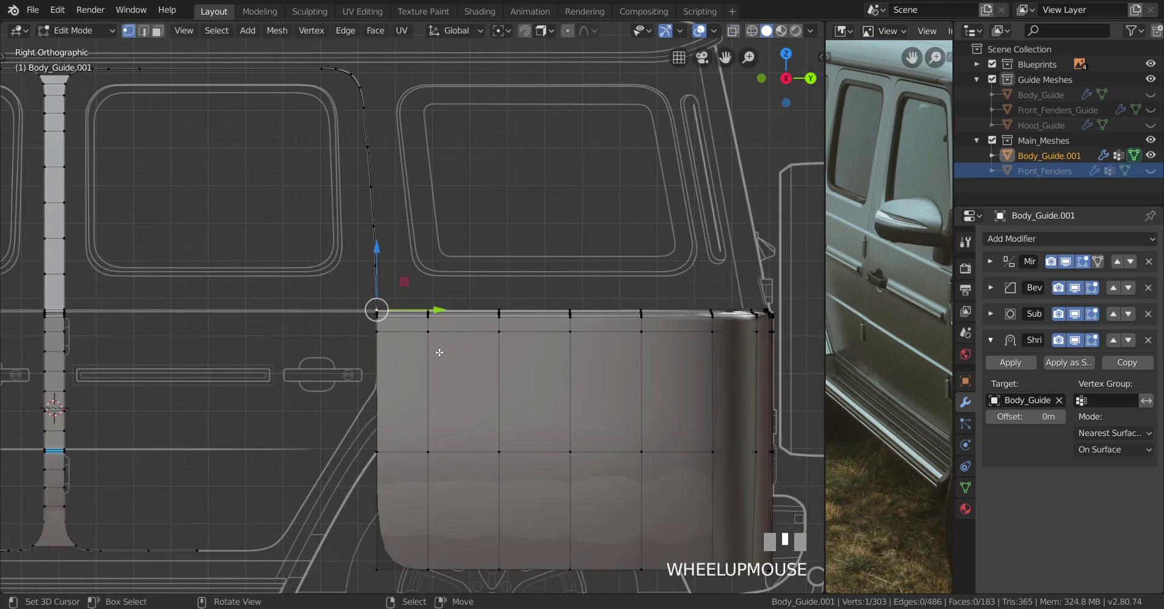
{"action": "mouse_move", "coordinate": [410, 454]}
{"action": "middle_mouse_down", "text": "shift"}
{"action": "mouse_move", "coordinate": [417, 418]}
{"action": "mouse_move", "coordinate": [377, 356]}
{"action": "middle_mouse_up", "text": "shift"}
{"action": "key", "text": "z"}
{"action": "left_click", "coordinate": [348, 404]}
Extrude the rear end vertex of the lower door outline about 0.11 m along Y to the start of the lower rear corner
{"action": "scroll", "coordinate": [537, 285], "scroll_direction": "up", "scroll_amount": 3}
{"action": "right_click", "coordinate": [332, 391]}
{"action": "scroll", "coordinate": [358, 388], "scroll_direction": "up", "scroll_amount": 2}
{"action": "key", "text": "e"}
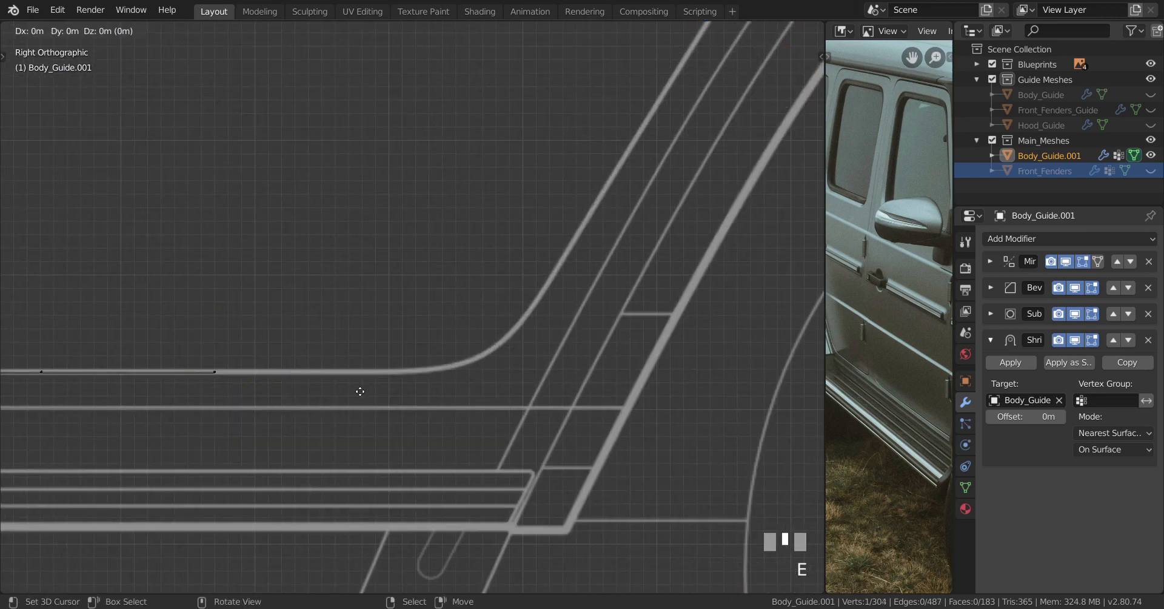
{"action": "key", "text": "y"}
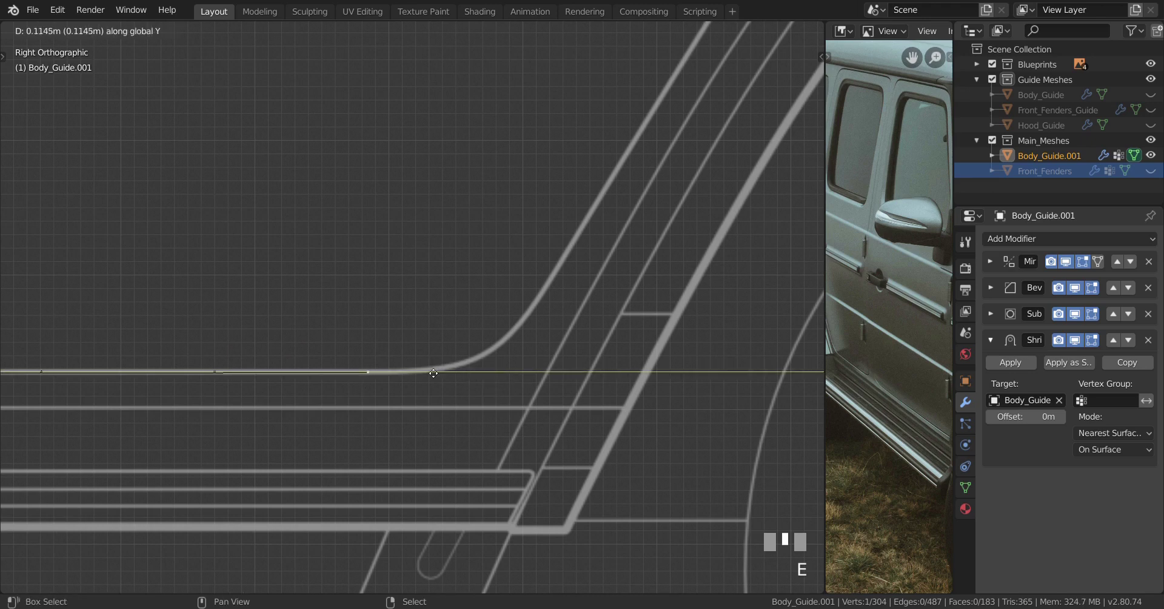
{"action": "left_click", "coordinate": [390, 372], "text": "shift"}
Extrude three vertices around the rear door's lower rear corner and onto the slanted line in front of the wheel arch
{"action": "middle_click_drag", "start_coordinate": [390, 371], "coordinate": [321, 390], "text": "shift"}
{"action": "key", "text": "e"}
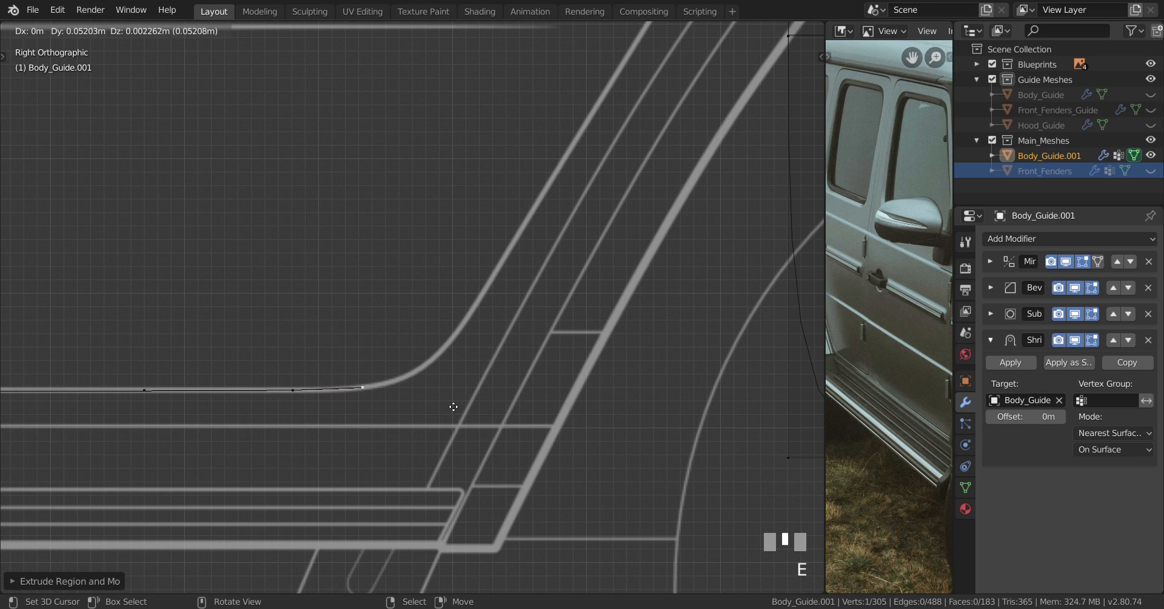
{"action": "left_click", "coordinate": [453, 407]}
{"action": "key", "text": "e"}
{"action": "left_click", "coordinate": [528, 378]}
{"action": "key", "text": "e"}
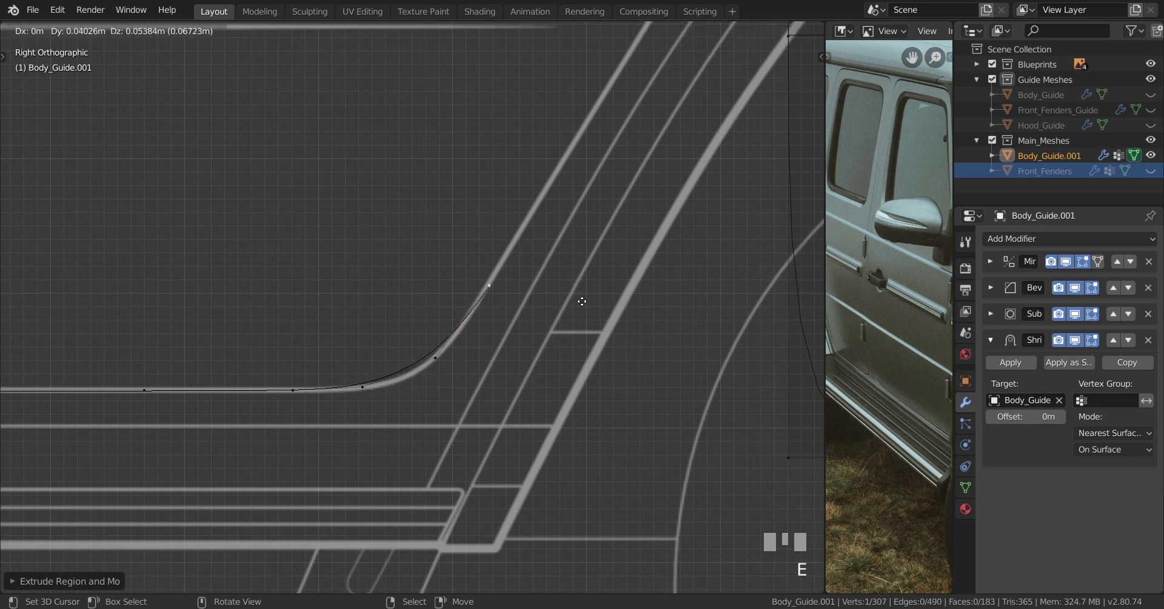
{"action": "left_click", "coordinate": [596, 301]}
Extrude two vertices up the slanted rear door line to the start of the bend below the door handle
{"action": "scroll", "coordinate": [540, 304], "scroll_direction": "down", "scroll_amount": 2}
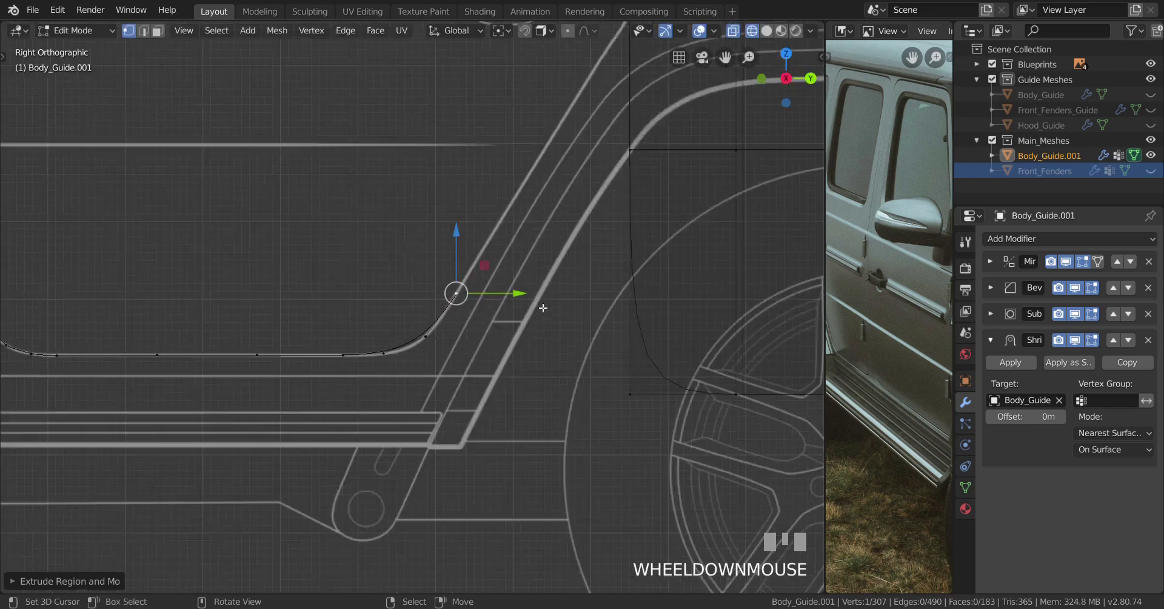
{"action": "middle_click_drag", "start_coordinate": [540, 303], "coordinate": [447, 418], "text": "shift"}
{"action": "scroll", "coordinate": [430, 440], "scroll_direction": "up", "scroll_amount": 1}
{"action": "key", "text": "e"}
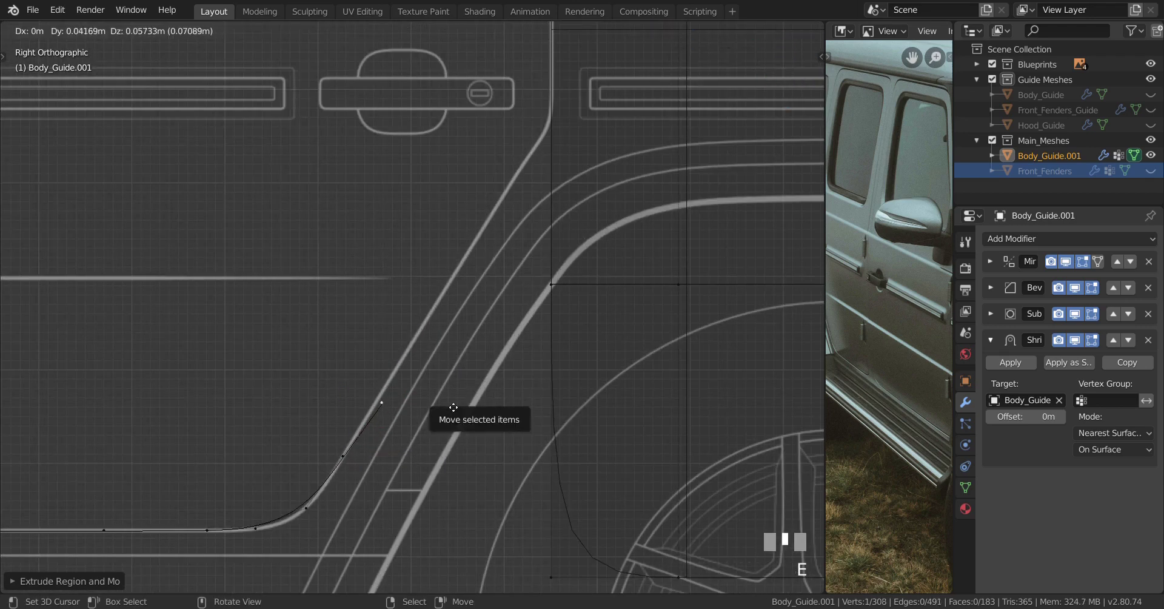
{"action": "left_click", "coordinate": [407, 358], "text": "shift"}
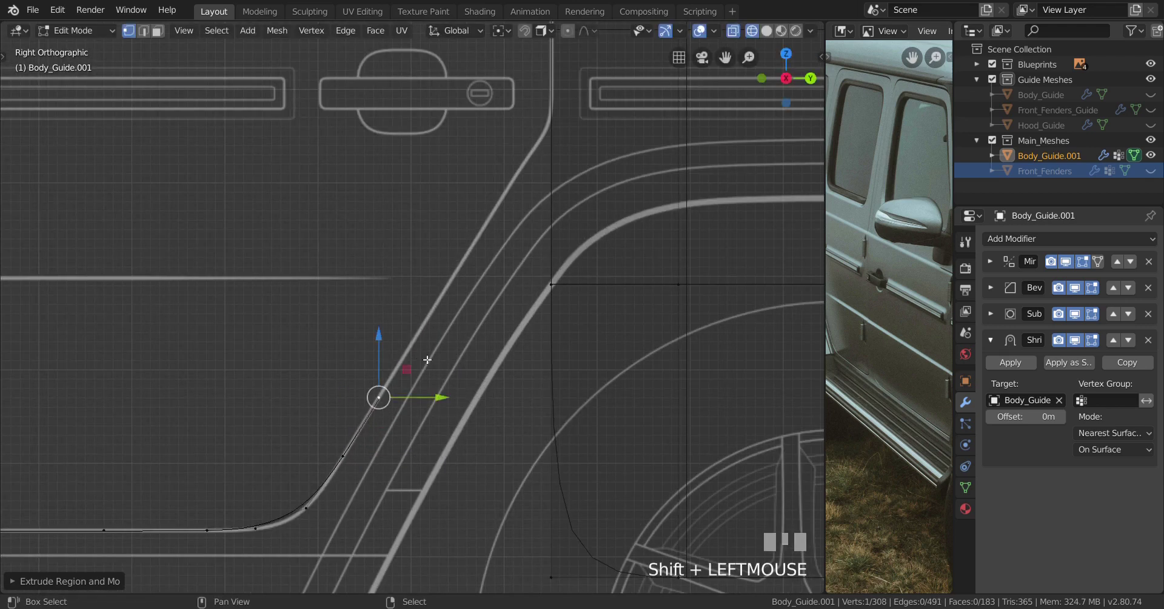
{"action": "middle_click_drag", "start_coordinate": [407, 358], "coordinate": [359, 476], "text": "shift"}
{"action": "key", "text": "e"}
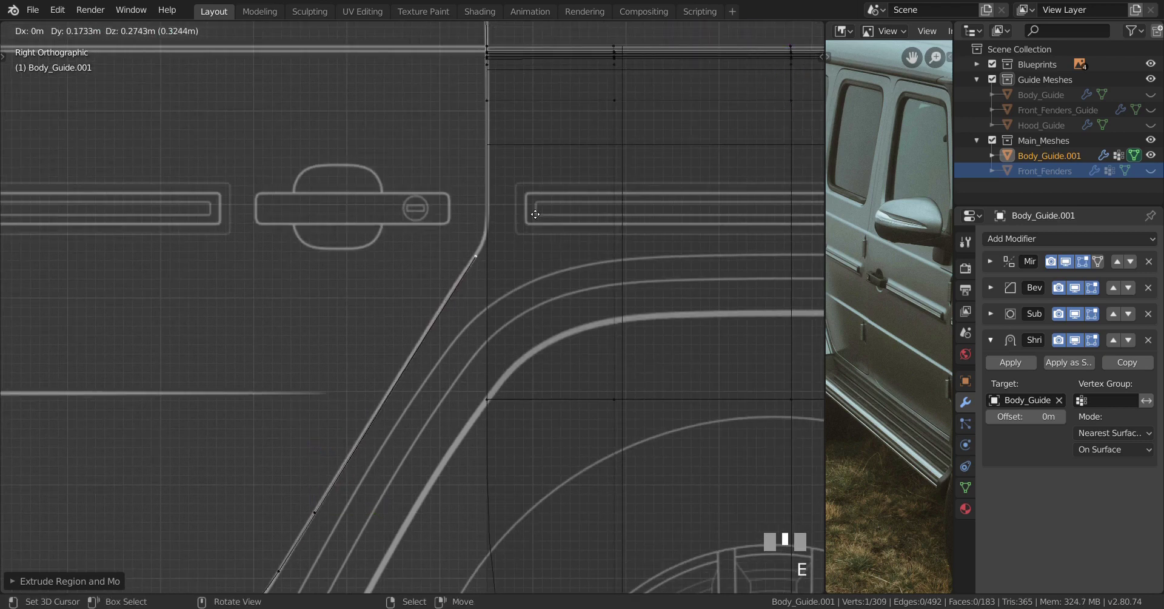
{"action": "left_click", "coordinate": [458, 316], "text": "shift"}
Extrude three vertices around the bend and up the vertical rear door line beside the door handle
{"action": "middle_click_drag", "start_coordinate": [451, 359], "coordinate": [415, 458], "text": "shift"}
{"action": "scroll", "coordinate": [417, 456], "scroll_direction": "up", "scroll_amount": 4}
{"action": "key", "text": "e"}
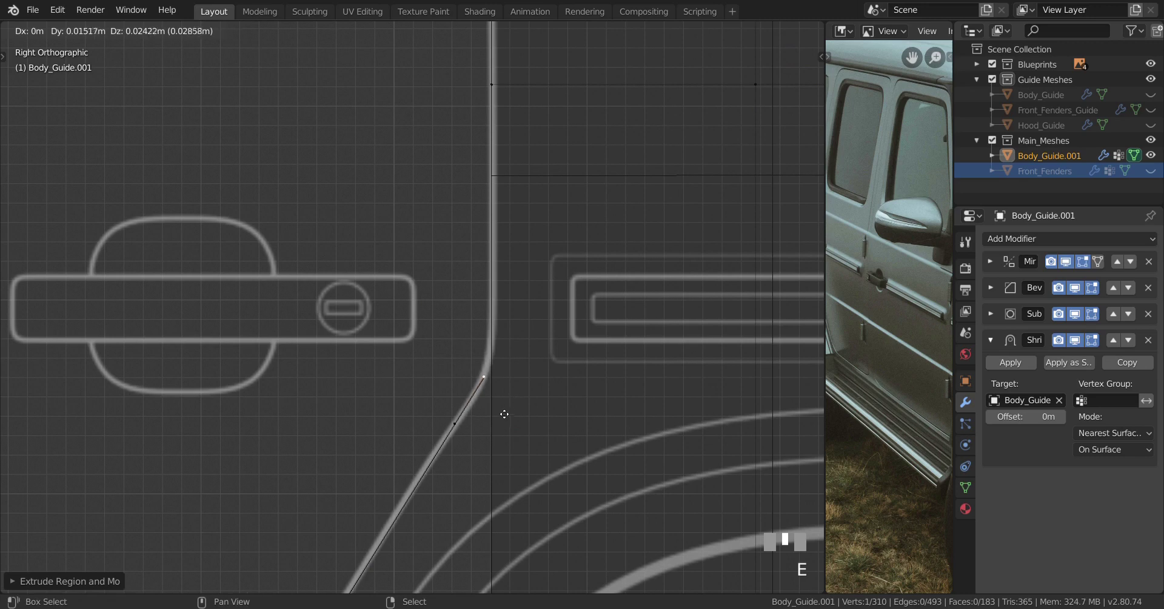
{"action": "left_click", "coordinate": [464, 488], "text": "shift"}
{"action": "key", "text": "e"}
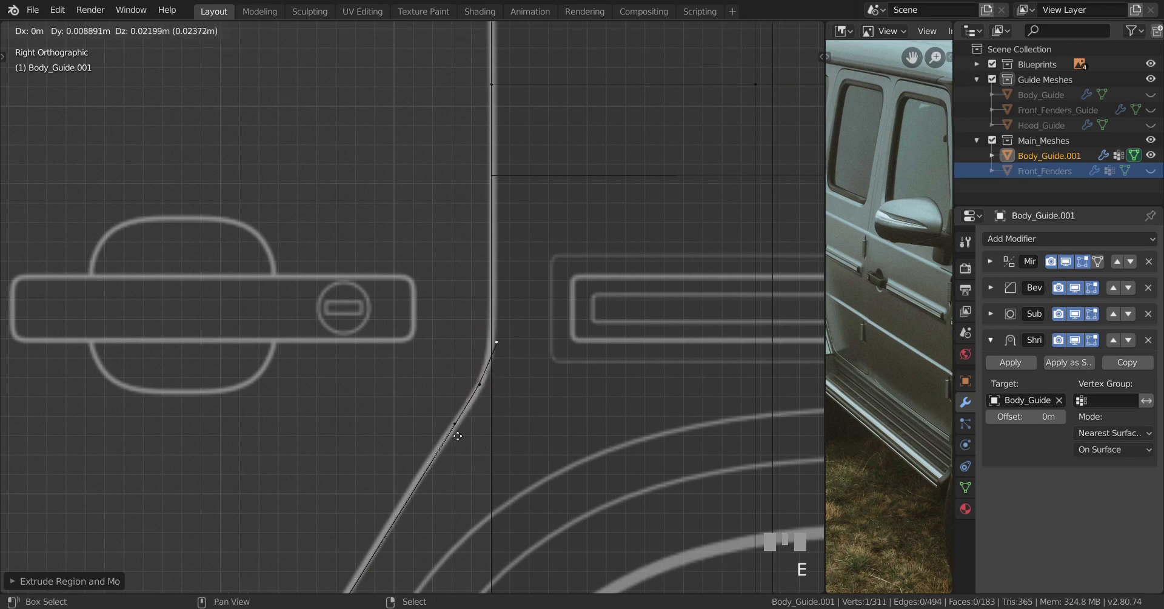
{"action": "left_click", "coordinate": [427, 419], "text": "shift"}
{"action": "middle_click_drag", "start_coordinate": [497, 403], "coordinate": [463, 488], "text": "shift"}
{"action": "key", "text": "e"}
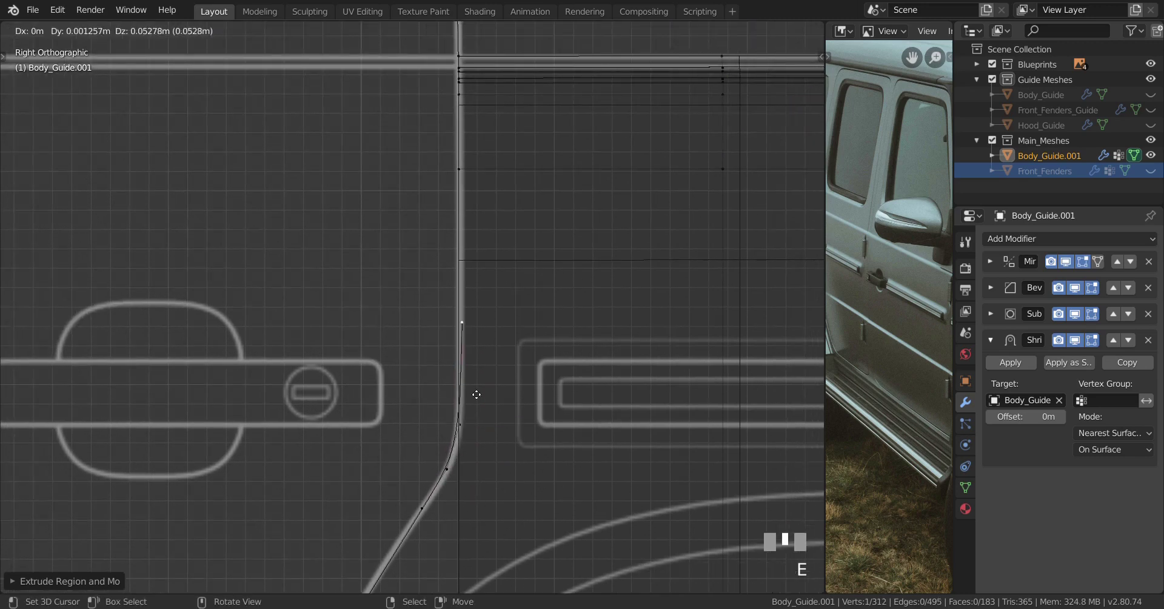
{"action": "left_click", "coordinate": [445, 505], "text": "shift"}
Delete the rear side panel's bottom front corner vertex and the front edge vertex above it
{"action": "scroll", "coordinate": [463, 480], "scroll_direction": "down", "scroll_amount": 2}
{"action": "middle_click_drag", "start_coordinate": [463, 481], "coordinate": [457, 372], "text": "shift"}
{"action": "scroll", "coordinate": [446, 396], "scroll_direction": "down", "scroll_amount": 1}
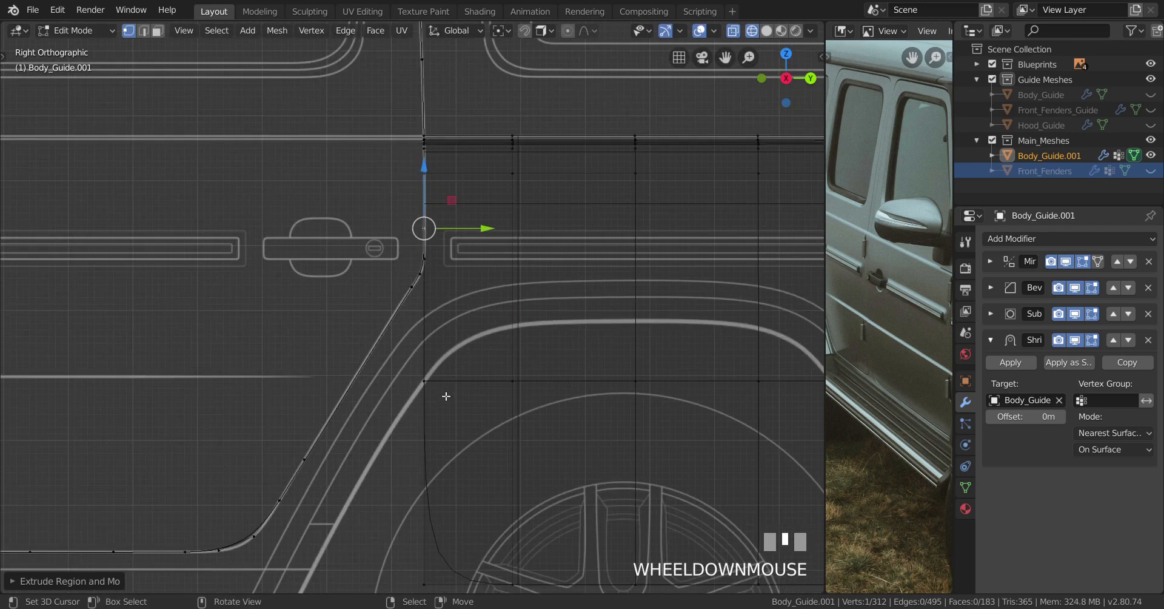
{"action": "scroll", "coordinate": [445, 583], "scroll_direction": "down", "scroll_amount": 3}
{"action": "right_click", "coordinate": [468, 463]}
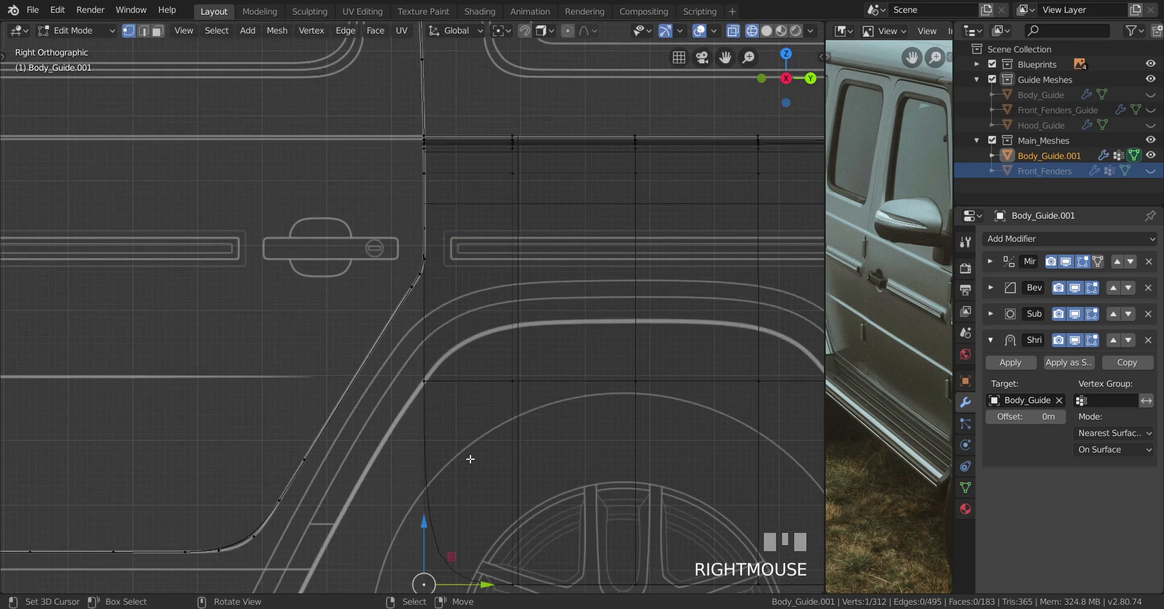
{"action": "key", "text": "x"}
{"action": "left_click", "coordinate": [467, 401]}
{"action": "scroll", "coordinate": [467, 402], "scroll_direction": "up", "scroll_amount": 2}
{"action": "middle_click_drag", "start_coordinate": [455, 370], "coordinate": [445, 436], "text": "shift"}
{"action": "right_click", "coordinate": [466, 427]}
{"action": "key", "text": "x"}
{"action": "left_click", "coordinate": [536, 364]}
Connect the top vertex of the lower rear door line to the lowest remaining front edge vertex of the rear panel
{"action": "scroll", "coordinate": [536, 363], "scroll_direction": "up", "scroll_amount": 2}
{"action": "right_click", "coordinate": [391, 391]}
{"action": "right_click", "coordinate": [388, 284], "text": "shift"}
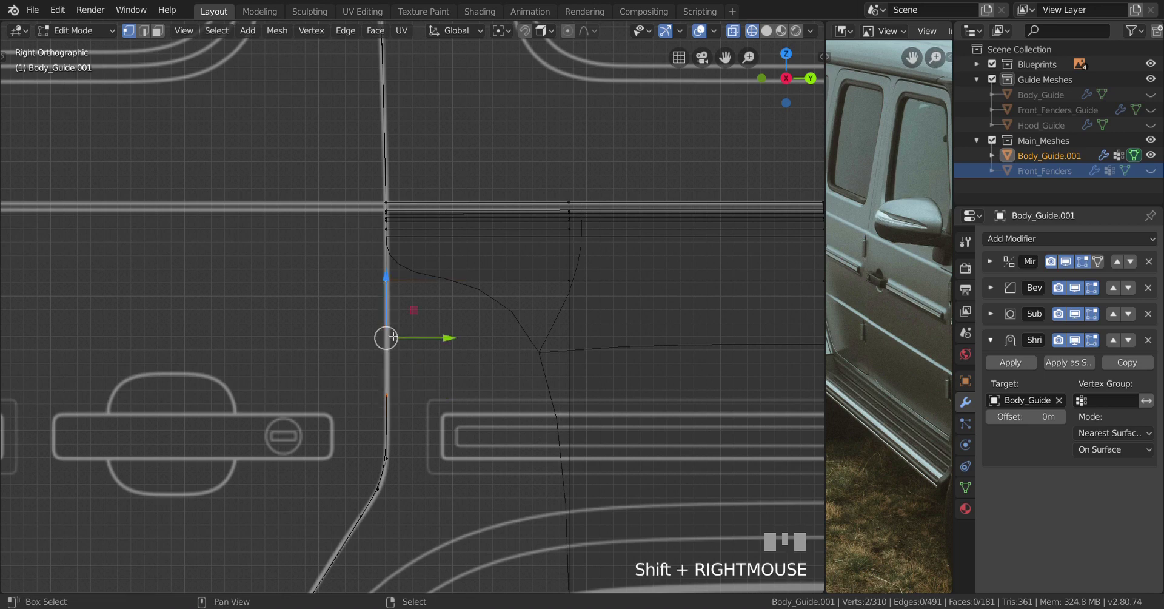
Add three cuts to the long slanted edge of the rear door line and select the lowest new vertex
{"action": "scroll", "coordinate": [405, 369], "scroll_direction": "down", "scroll_amount": 1}
{"action": "scroll", "coordinate": [405, 369], "scroll_direction": "down", "scroll_amount": 1}
{"action": "scroll", "coordinate": [405, 358], "scroll_direction": "down", "scroll_amount": 3}
{"action": "middle_click_drag", "start_coordinate": [406, 358], "coordinate": [484, 333], "text": "shift"}
{"action": "scroll", "coordinate": [453, 359], "scroll_direction": "up", "scroll_amount": 5}
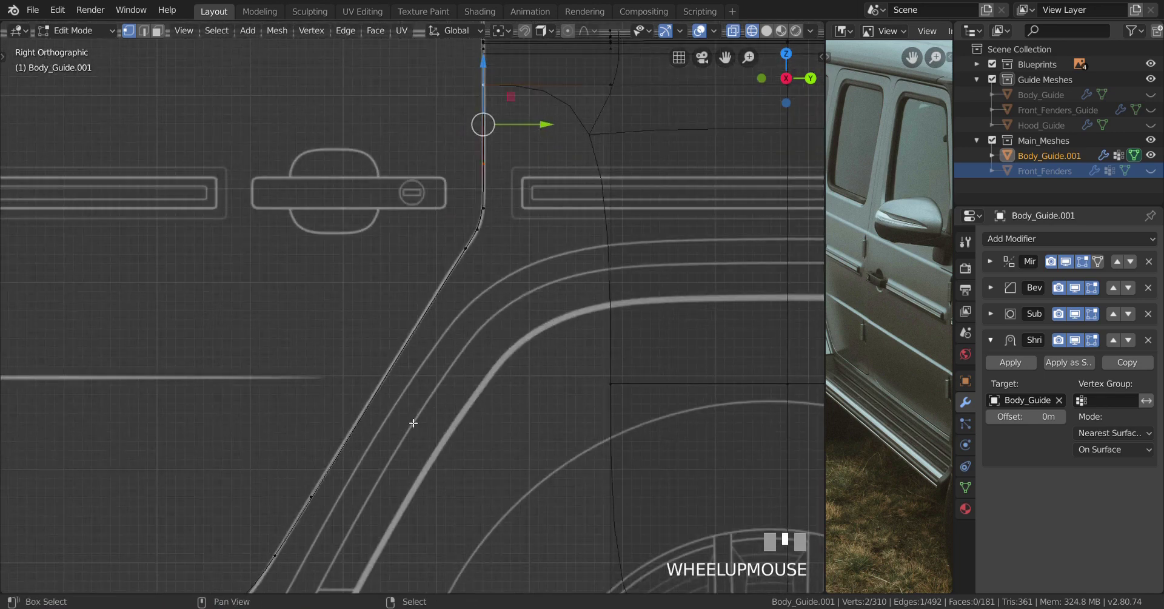
{"action": "key", "text": "ctrl+r"}
{"action": "scroll", "coordinate": [459, 288], "scroll_direction": "up", "scroll_amount": 2}
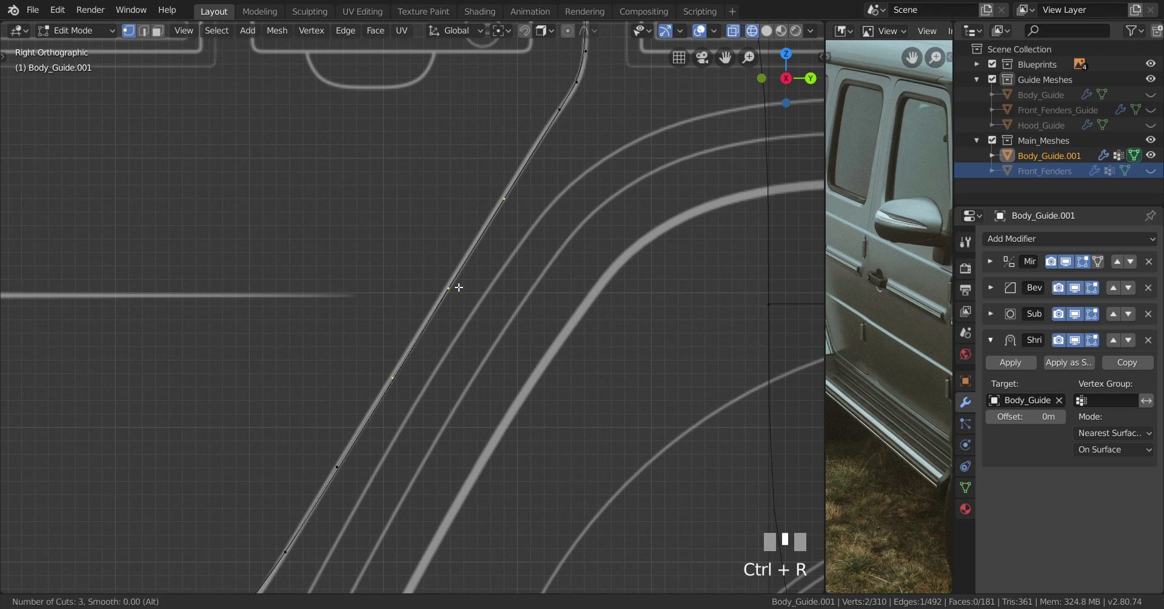
{"action": "left_click", "coordinate": [459, 287]}
{"action": "scroll", "coordinate": [450, 346], "scroll_direction": "up", "scroll_amount": 1}
{"action": "right_click", "coordinate": [390, 409]}
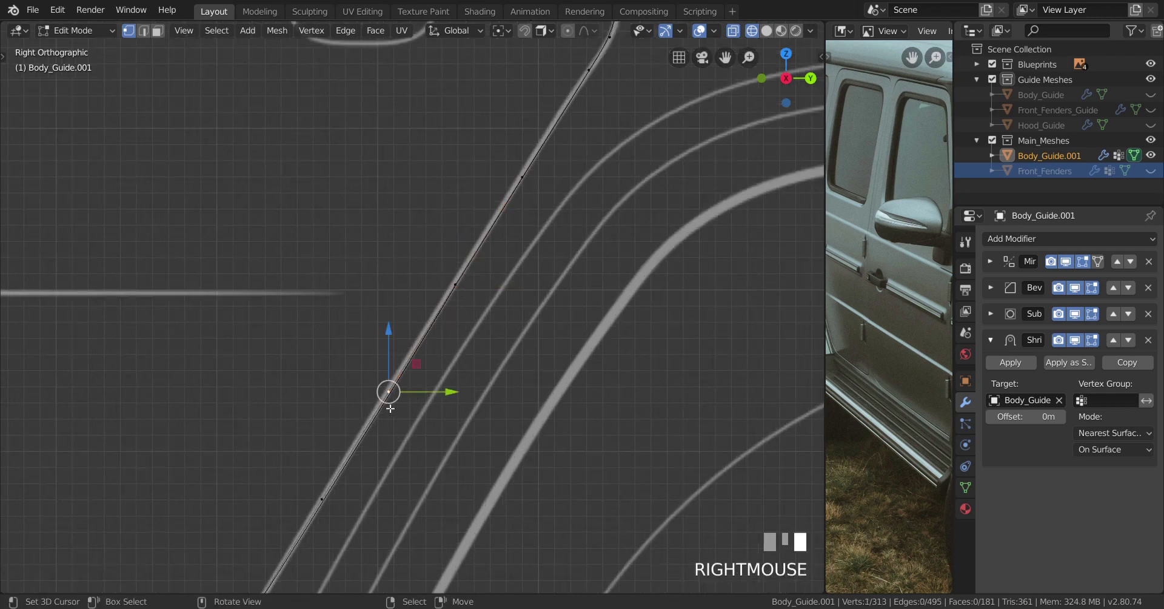
Shift the three new vertices on the slanted rear door edge along Y onto the blueprint line and save the file
{"action": "left_click_drag", "start_coordinate": [446, 391], "coordinate": [450, 392]}
{"action": "right_click", "coordinate": [455, 284]}
{"action": "left_click_drag", "start_coordinate": [494, 282], "coordinate": [497, 292]}
{"action": "middle_click_drag", "start_coordinate": [497, 291], "coordinate": [433, 392], "text": "shift"}
{"action": "right_click", "coordinate": [455, 274]}
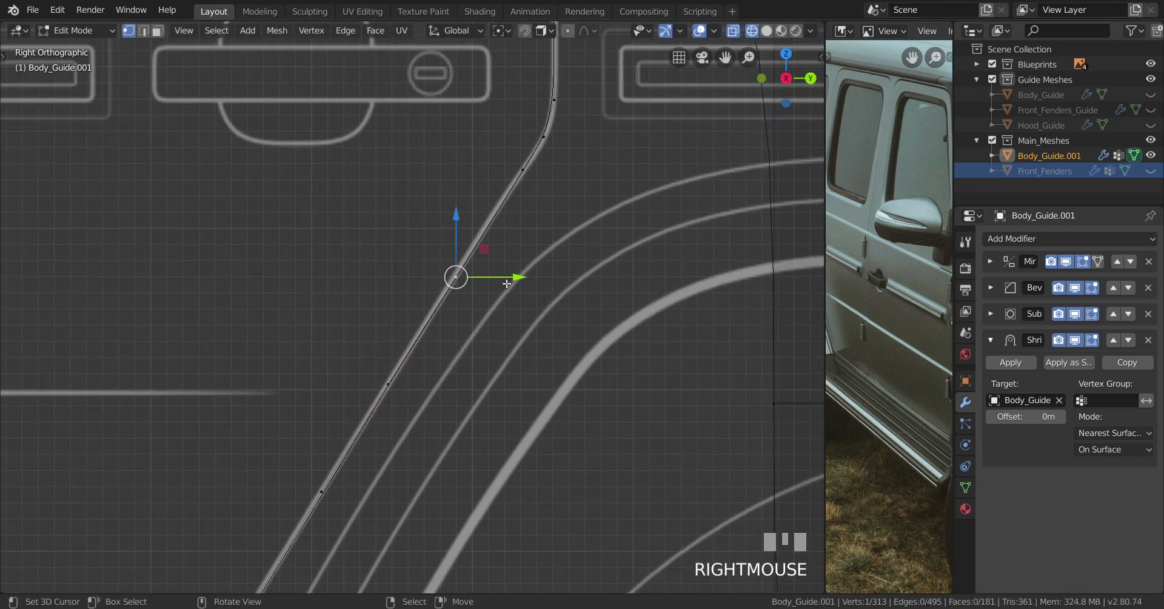
{"action": "left_click_drag", "start_coordinate": [494, 275], "coordinate": [493, 277]}
{"action": "scroll", "coordinate": [500, 352], "scroll_direction": "down", "scroll_amount": 3}
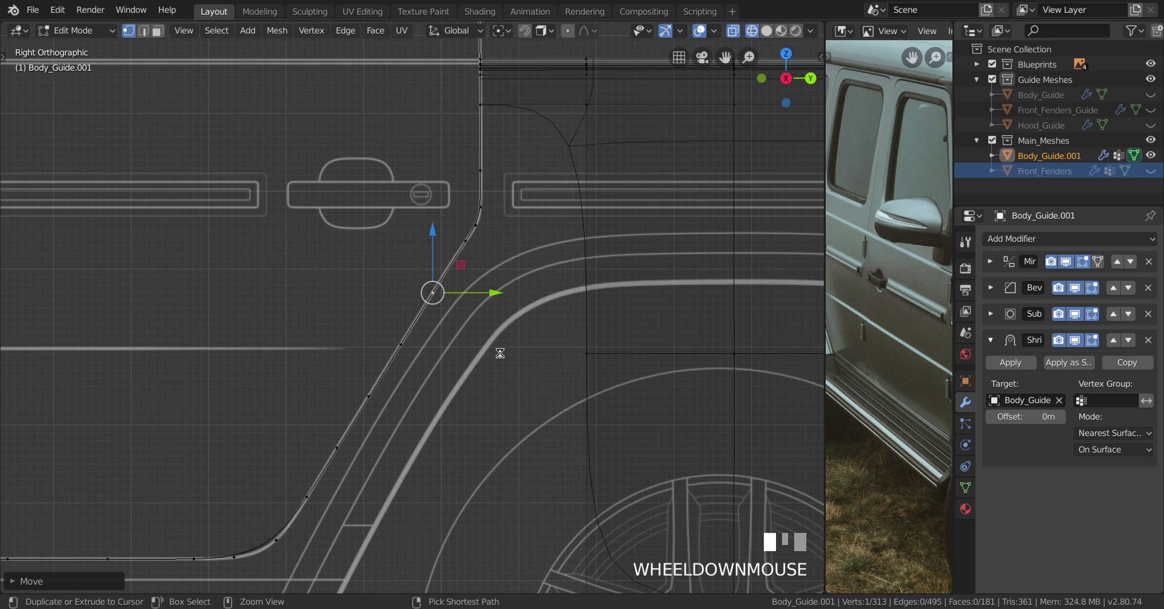
{"action": "left_click", "coordinate": [500, 352]}
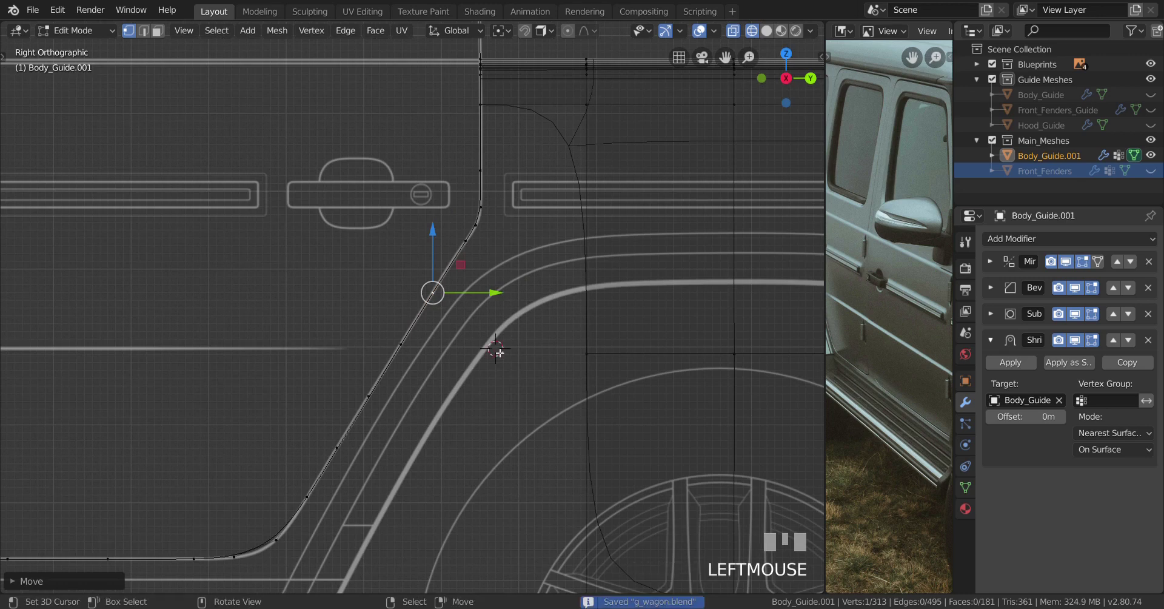
Nudge the vertices near the bend behind the rear door handle onto the blueprint line and check the smoothed outline in Object Mode
{"action": "middle_click_drag", "start_coordinate": [500, 352], "coordinate": [452, 424], "text": "shift"}
{"action": "scroll", "coordinate": [385, 405], "scroll_direction": "up", "scroll_amount": 2}
{"action": "right_click", "coordinate": [381, 392]}
{"action": "left_click_drag", "start_coordinate": [454, 392], "coordinate": [489, 354]}
{"action": "right_click", "coordinate": [449, 359]}
{"action": "scroll", "coordinate": [489, 355], "scroll_direction": "up", "scroll_amount": 3}
{"action": "right_click", "coordinate": [484, 311]}
{"action": "left_click_drag", "start_coordinate": [479, 311], "coordinate": [484, 318]}
{"action": "scroll", "coordinate": [482, 351], "scroll_direction": "down", "scroll_amount": 5}
{"action": "key", "text": "Tab"}
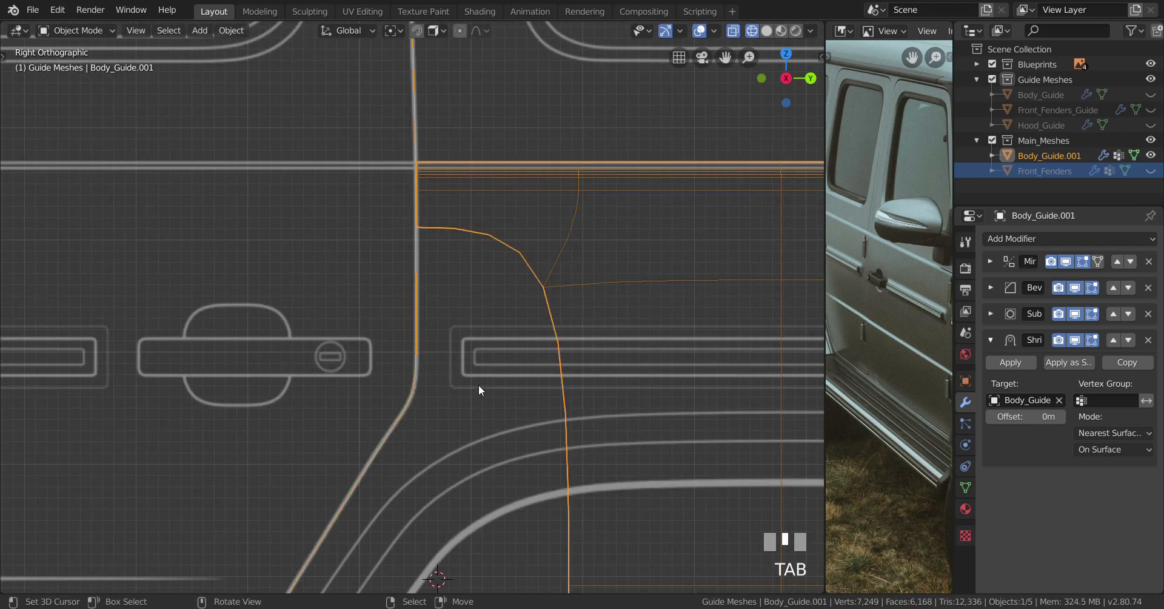
{"action": "scroll", "coordinate": [478, 385], "scroll_direction": "down", "scroll_amount": 3}
{"action": "middle_click_drag", "start_coordinate": [455, 371], "coordinate": [573, 279], "text": "shift"}
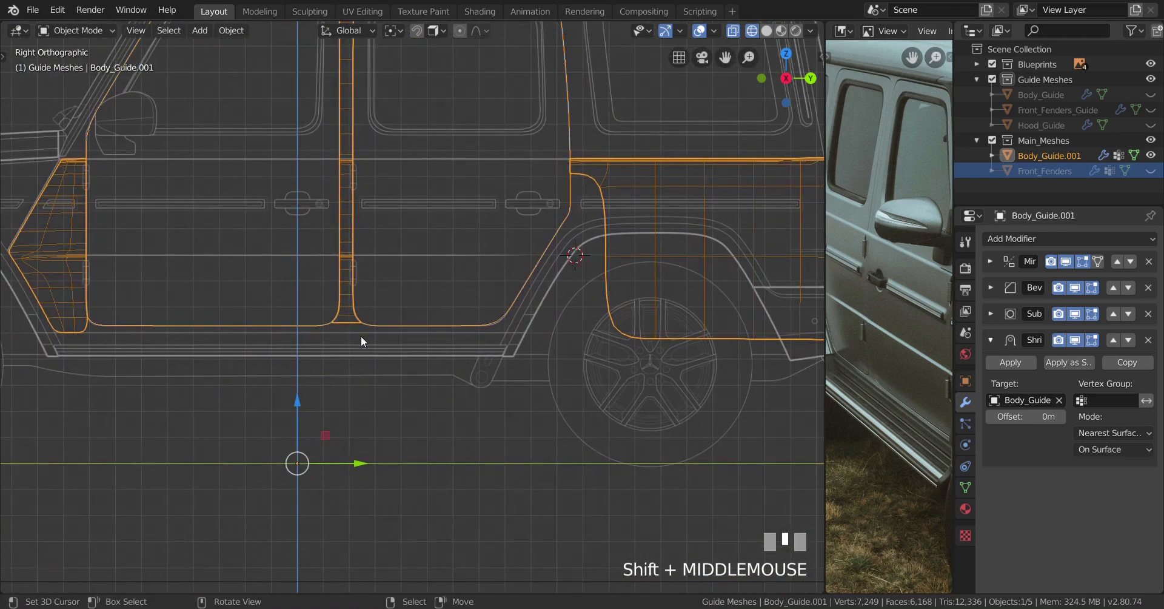
Extrude the front pillar panel's bottom rear corner vertex along Y as a sill line reaching the slanted line behind the rear door
{"action": "middle_click_drag", "start_coordinate": [359, 338], "coordinate": [486, 325], "text": "shift"}
{"action": "key", "text": "Tab"}
{"action": "scroll", "coordinate": [486, 333], "scroll_direction": "up", "scroll_amount": 6}
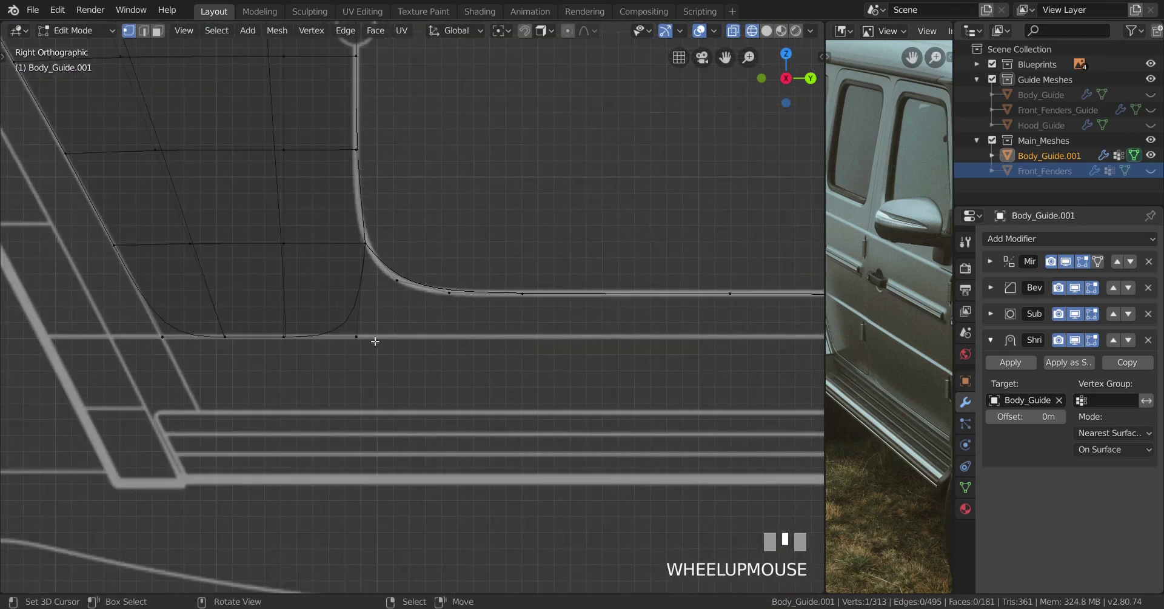
{"action": "right_click", "coordinate": [396, 344]}
{"action": "scroll", "coordinate": [395, 343], "scroll_direction": "down", "scroll_amount": 5}
{"action": "middle_click_drag", "start_coordinate": [722, 327], "coordinate": [424, 346], "text": "shift"}
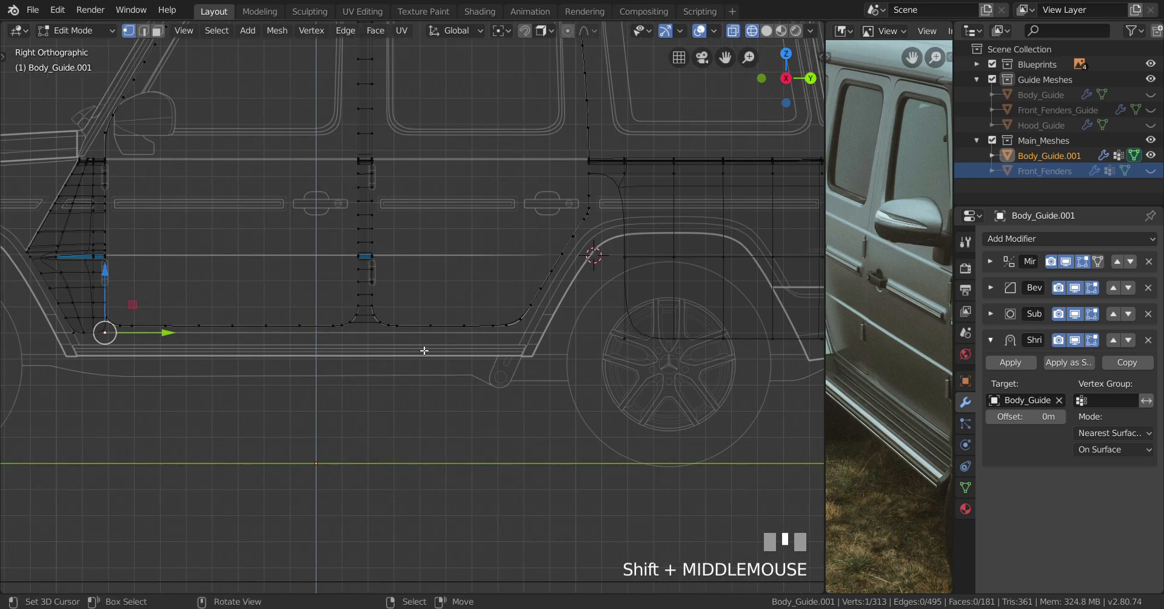
{"action": "key", "text": "e"}
{"action": "key", "text": "y"}
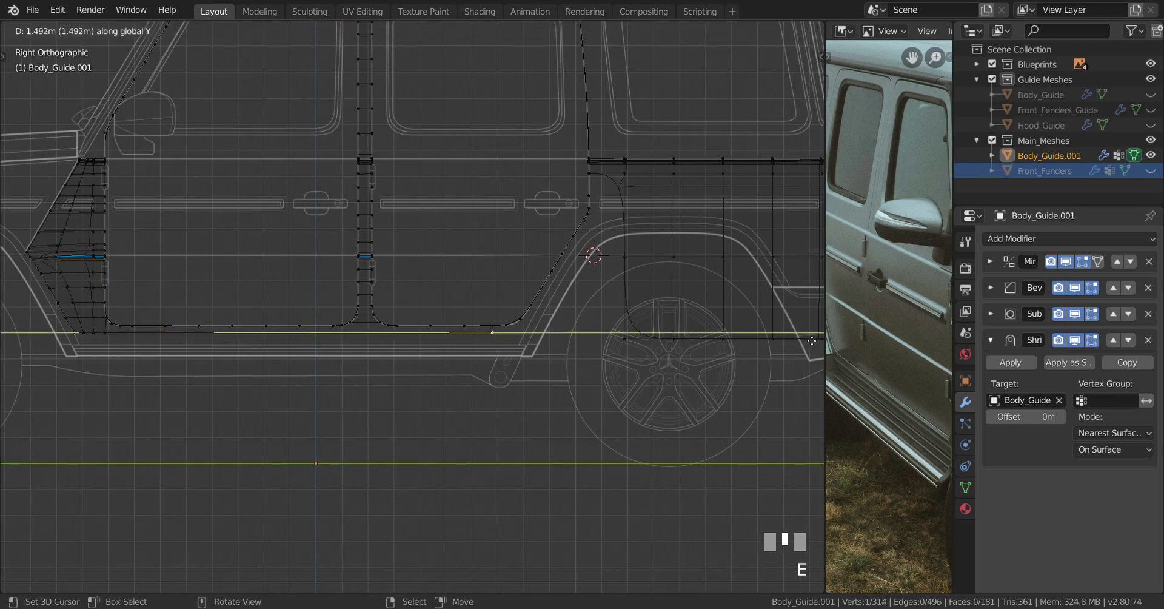
{"action": "left_click", "coordinate": [16, 327]}
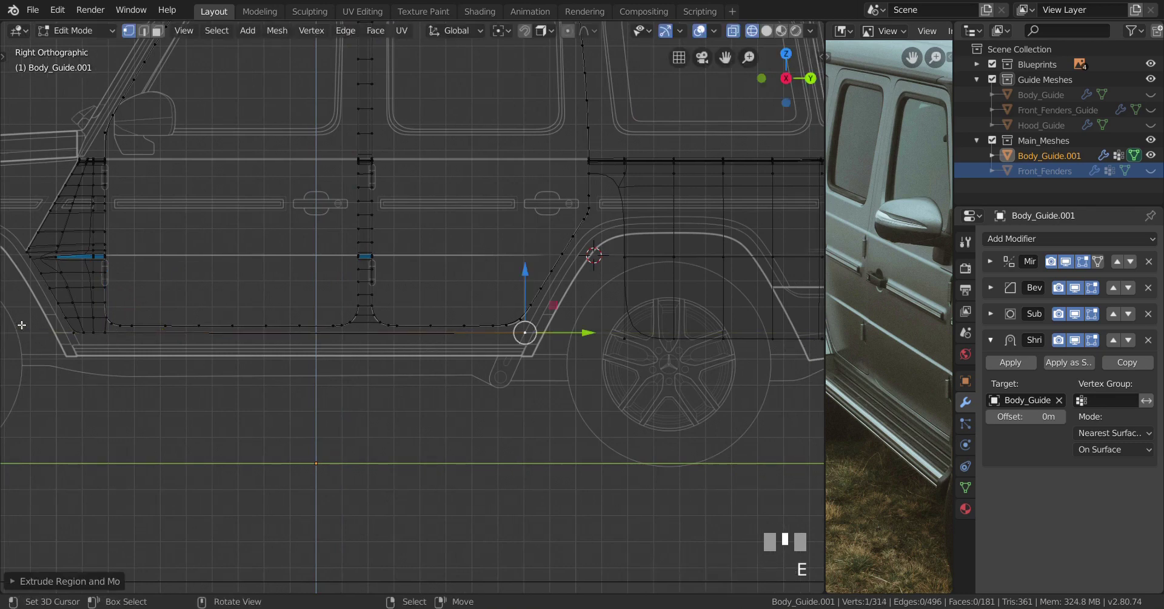
Move the sill line's rear end vertex along Y onto the crossing of the sill and slanted blueprint lines
{"action": "scroll", "coordinate": [291, 373], "scroll_direction": "up", "scroll_amount": 6}
{"action": "scroll", "coordinate": [319, 379], "scroll_direction": "up", "scroll_amount": 2}
{"action": "middle_click_drag", "start_coordinate": [319, 380], "coordinate": [283, 359], "text": "shift"}
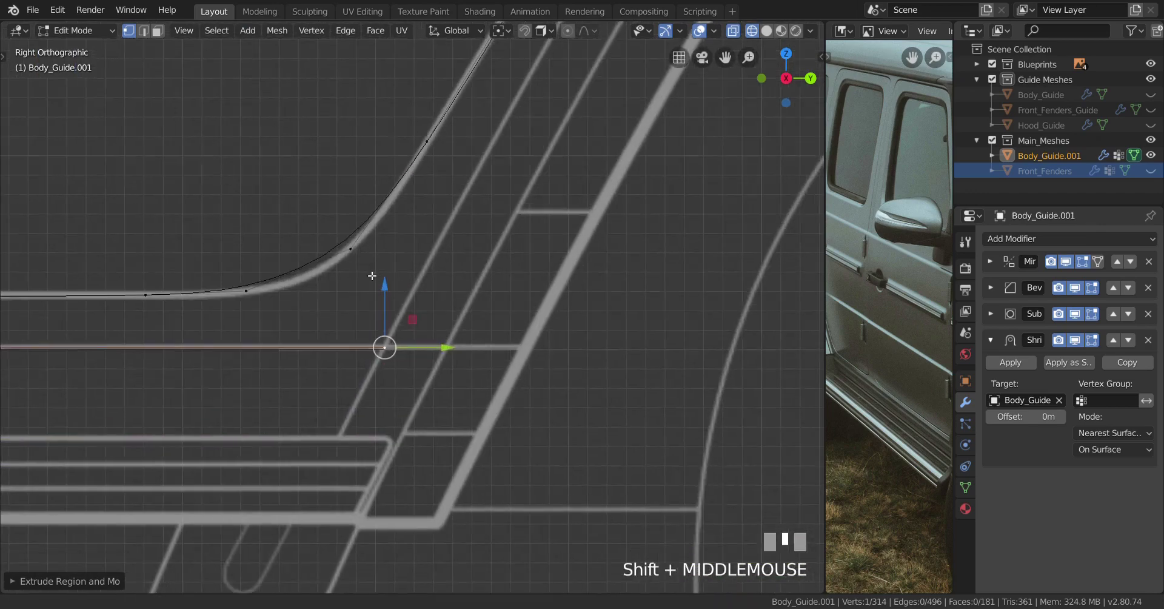
{"action": "scroll", "coordinate": [424, 328], "scroll_direction": "up", "scroll_amount": 3}
{"action": "left_click_drag", "start_coordinate": [442, 319], "coordinate": [436, 322]}
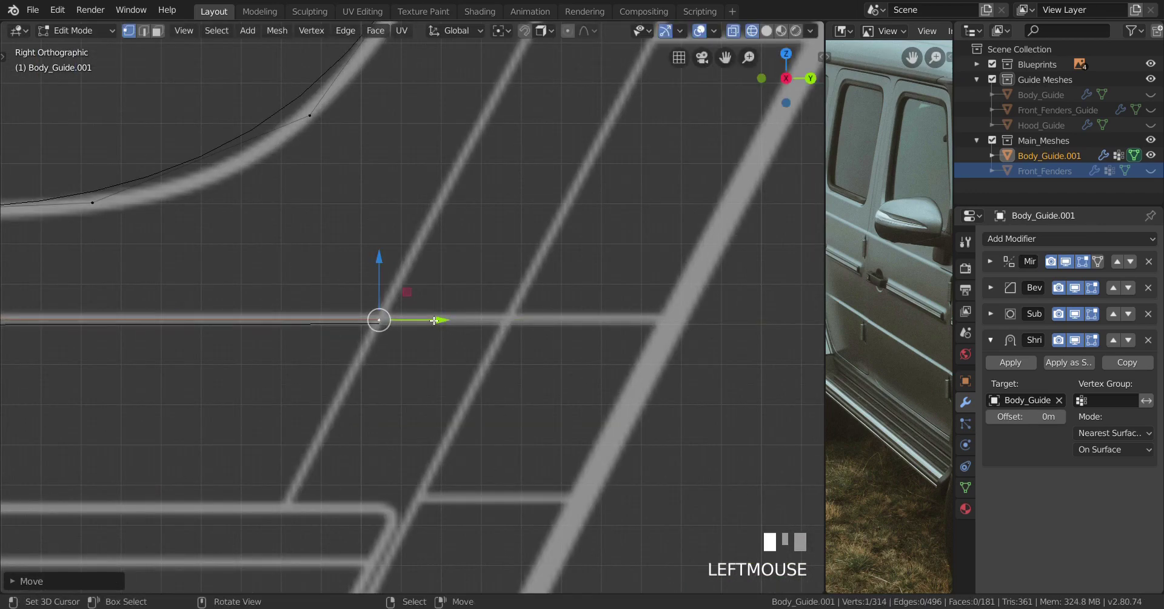
Examine the sill line along both doors, from the front pillar panel to its rear end, in Edit and Object Mode
{"action": "scroll", "coordinate": [436, 322], "scroll_direction": "down", "scroll_amount": 3}
{"action": "middle_click_drag", "start_coordinate": [437, 322], "coordinate": [317, 333], "text": "shift"}
{"action": "scroll", "coordinate": [189, 337], "scroll_direction": "down", "scroll_amount": 2}
{"action": "middle_click_drag", "start_coordinate": [189, 338], "coordinate": [408, 332], "text": "shift"}
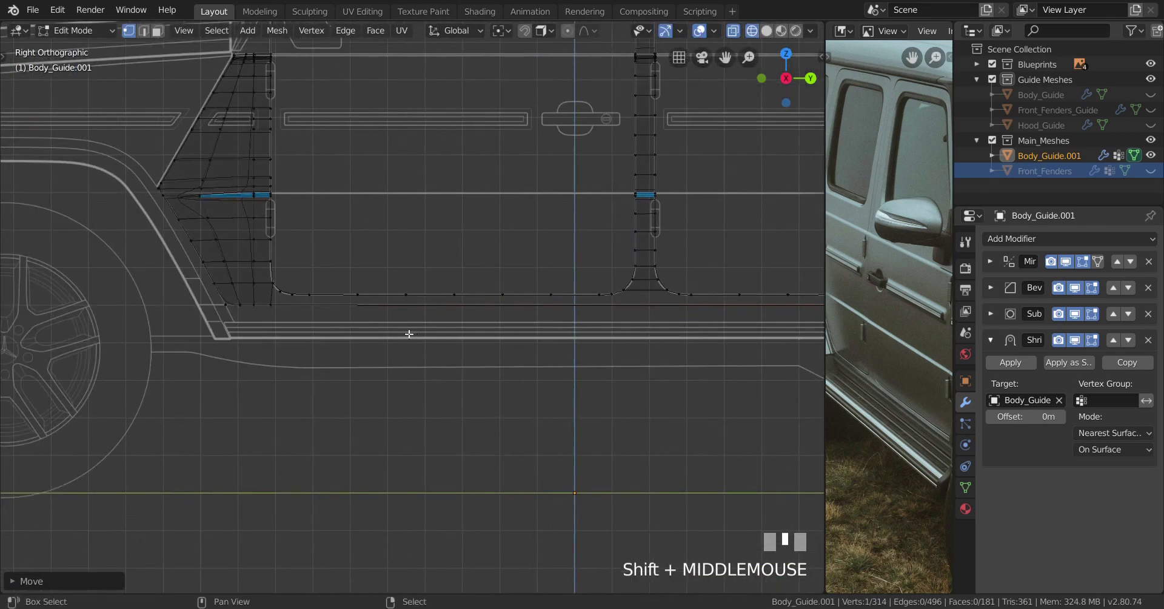
{"action": "scroll", "coordinate": [497, 335], "scroll_direction": "up", "scroll_amount": 3}
{"action": "scroll", "coordinate": [562, 336], "scroll_direction": "down", "scroll_amount": 3}
{"action": "scroll", "coordinate": [515, 342], "scroll_direction": "up", "scroll_amount": 3}
{"action": "scroll", "coordinate": [515, 343], "scroll_direction": "down", "scroll_amount": 3}
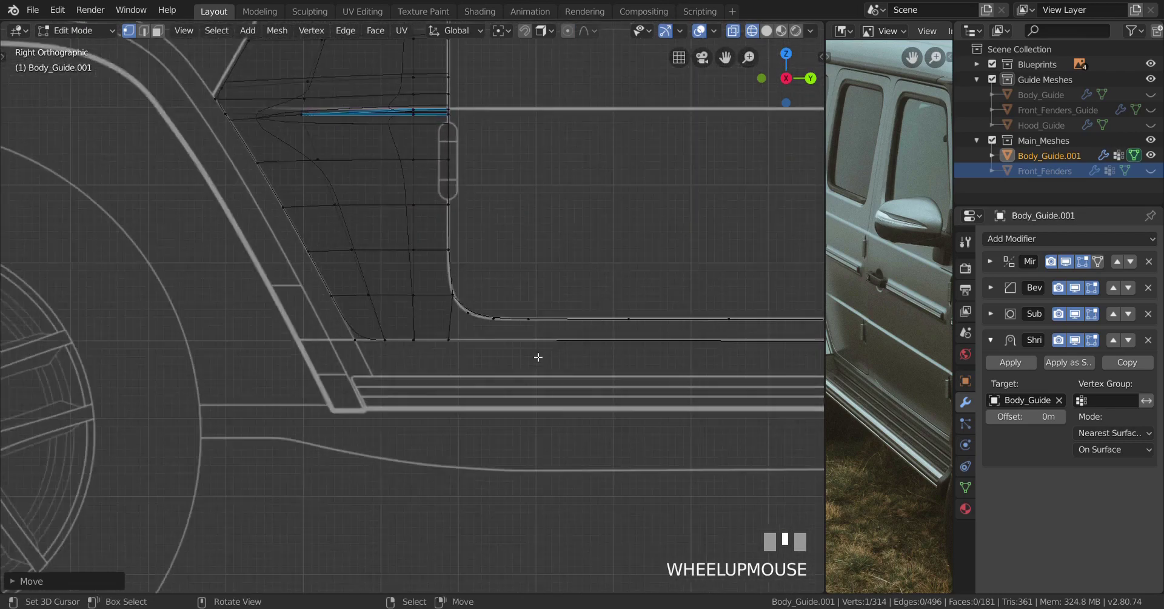
{"action": "scroll", "coordinate": [538, 353], "scroll_direction": "up", "scroll_amount": 4}
{"action": "scroll", "coordinate": [435, 362], "scroll_direction": "down", "scroll_amount": 4}
{"action": "key", "text": "Tab"}
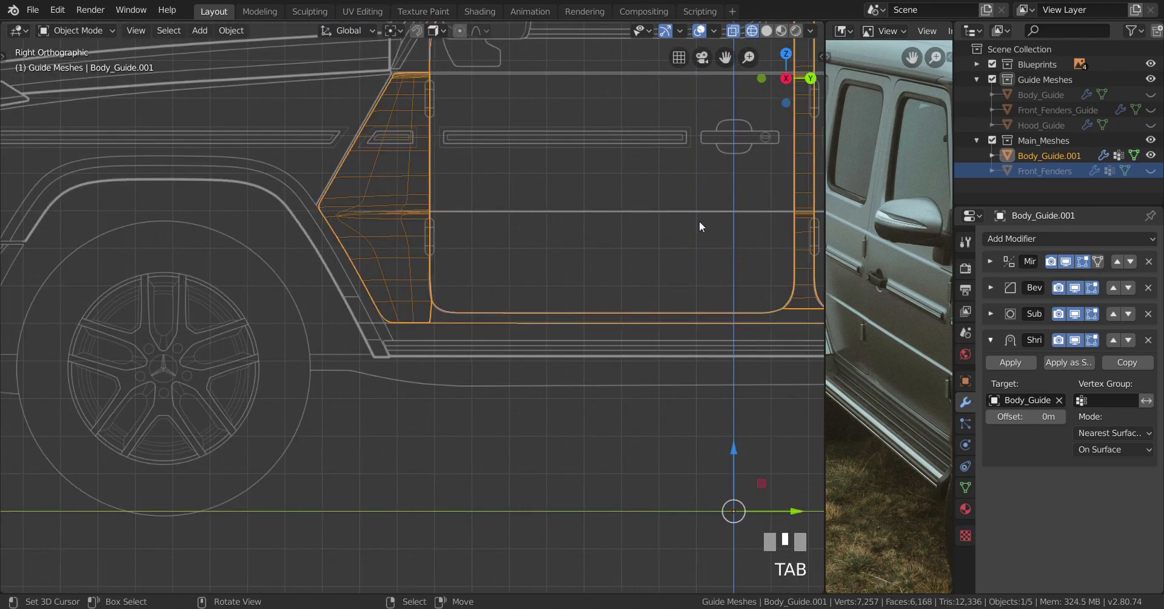
{"action": "scroll", "coordinate": [478, 267], "scroll_direction": "down", "scroll_amount": 2}
{"action": "middle_click_drag", "start_coordinate": [557, 306], "coordinate": [515, 230], "text": "shift"}
{"action": "scroll", "coordinate": [518, 293], "scroll_direction": "up", "scroll_amount": 2}
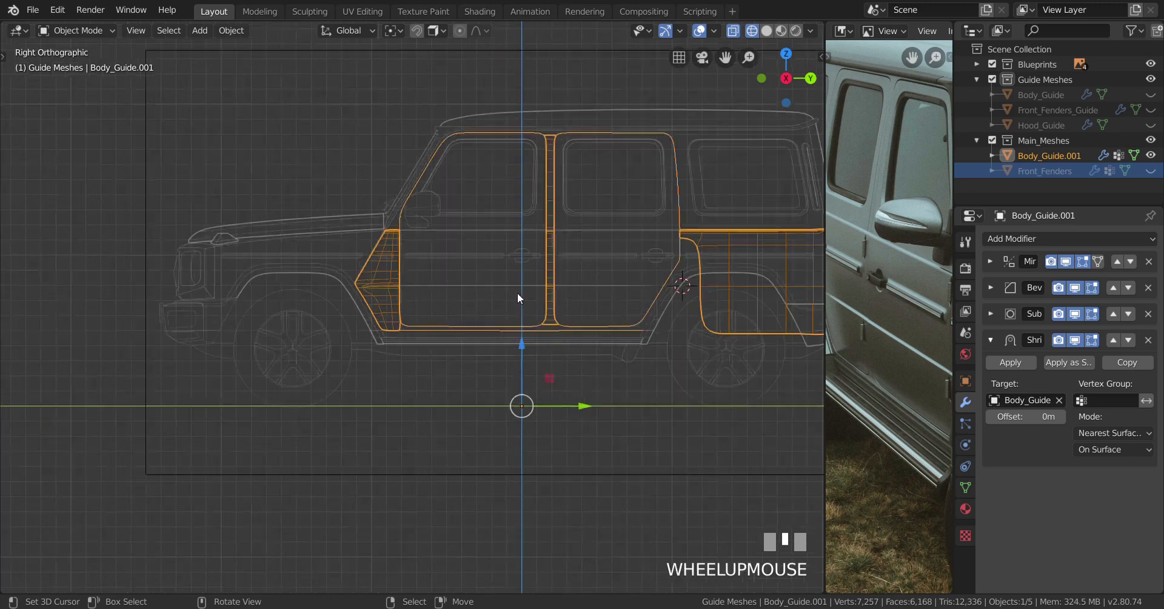
{"action": "scroll", "coordinate": [500, 341], "scroll_direction": "up", "scroll_amount": 4}
{"action": "key", "text": "Tab"}
{"action": "mouse_move", "coordinate": [499, 341]}
{"action": "middle_mouse_down", "text": "shift"}
{"action": "mouse_move", "coordinate": [461, 351]}
{"action": "mouse_move", "coordinate": [504, 351]}
{"action": "middle_mouse_up", "text": "shift"}
{"action": "scroll", "coordinate": [434, 330], "scroll_direction": "up", "scroll_amount": 2}
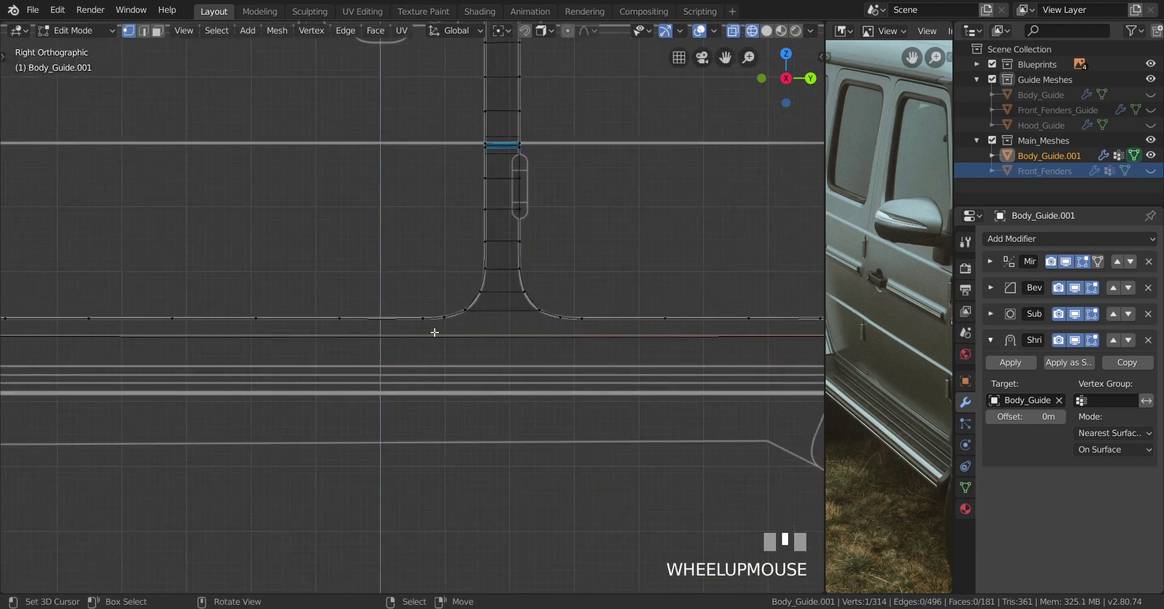
{"action": "middle_click_drag", "start_coordinate": [434, 330], "coordinate": [289, 346], "text": "shift"}
{"action": "scroll", "coordinate": [393, 354], "scroll_direction": "up", "scroll_amount": 3}
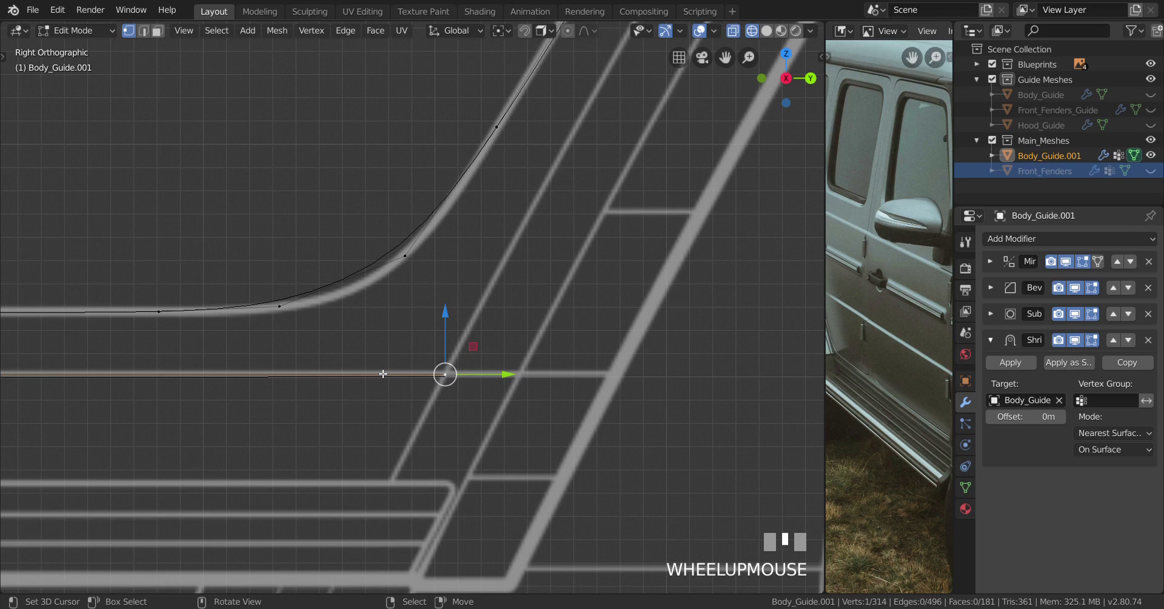
{"action": "scroll", "coordinate": [383, 373], "scroll_direction": "down", "scroll_amount": 3}
{"action": "middle_click_drag", "start_coordinate": [195, 371], "coordinate": [457, 364], "text": "shift"}
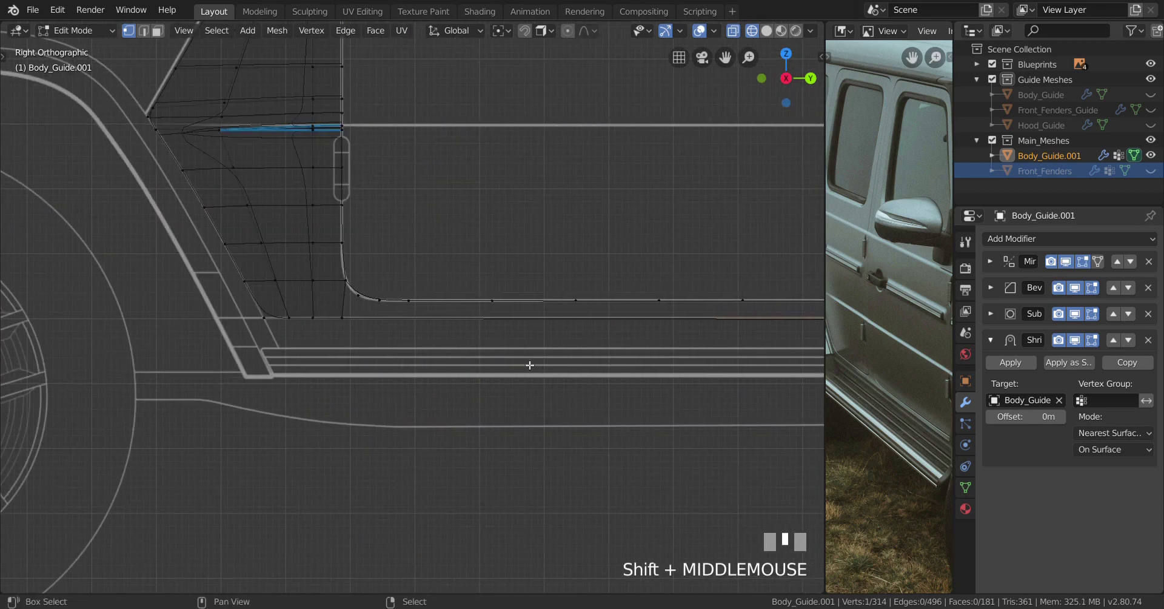
Add a centred loop cut across the bottom row of faces of the front pillar panel
{"action": "scroll", "coordinate": [483, 365], "scroll_direction": "up", "scroll_amount": 3}
{"action": "middle_click_drag", "start_coordinate": [326, 338], "coordinate": [506, 360], "text": "shift"}
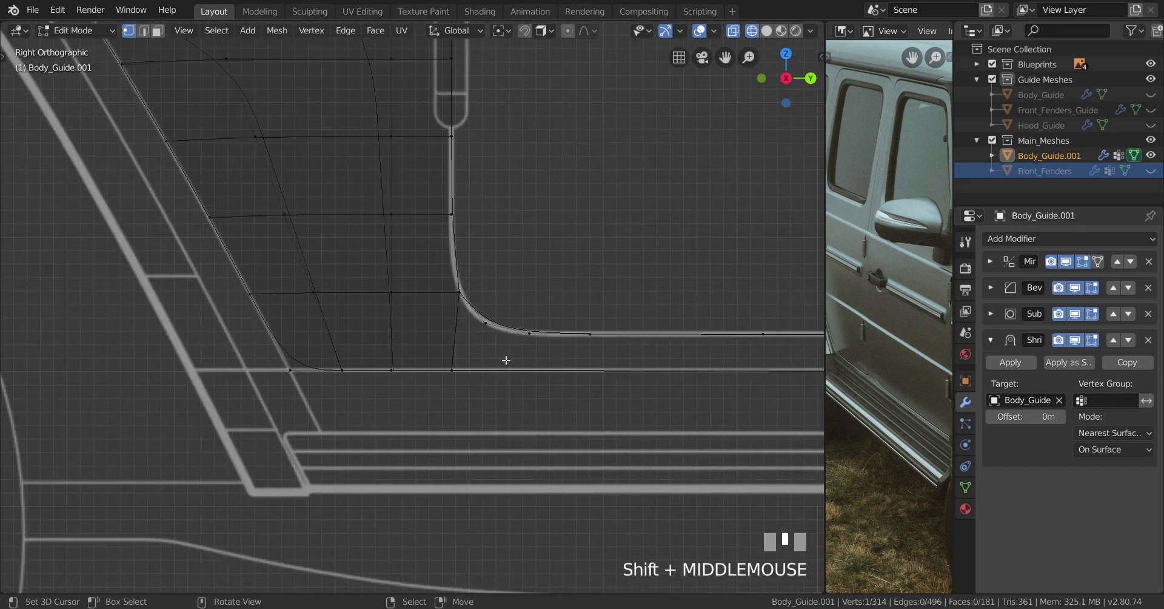
{"action": "key", "text": "ctrl+r"}
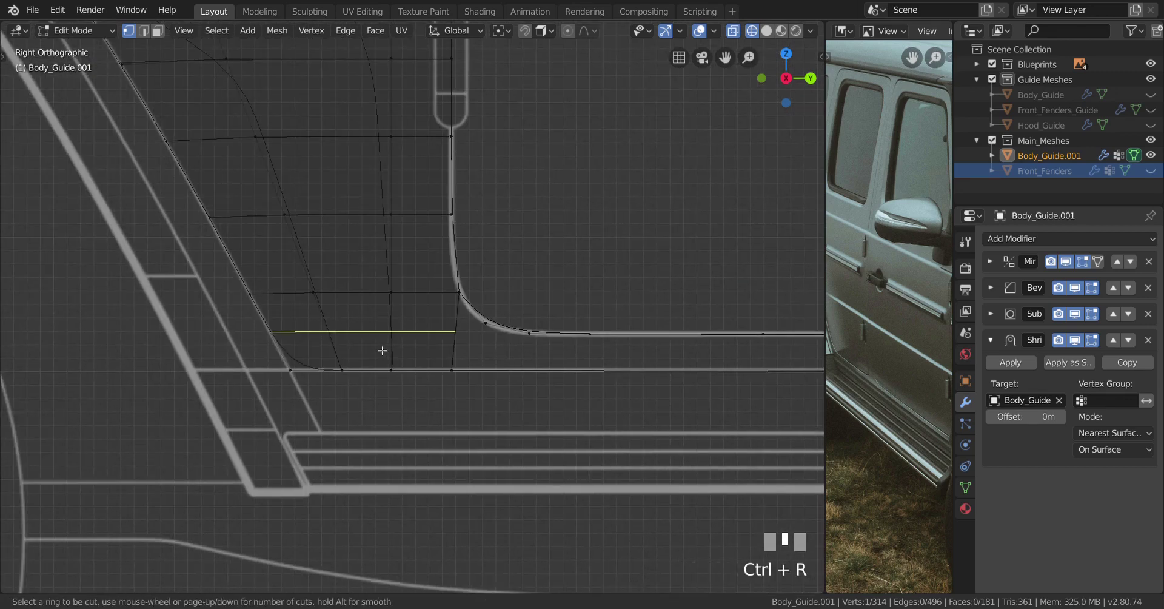
{"action": "left_click", "coordinate": [382, 351]}
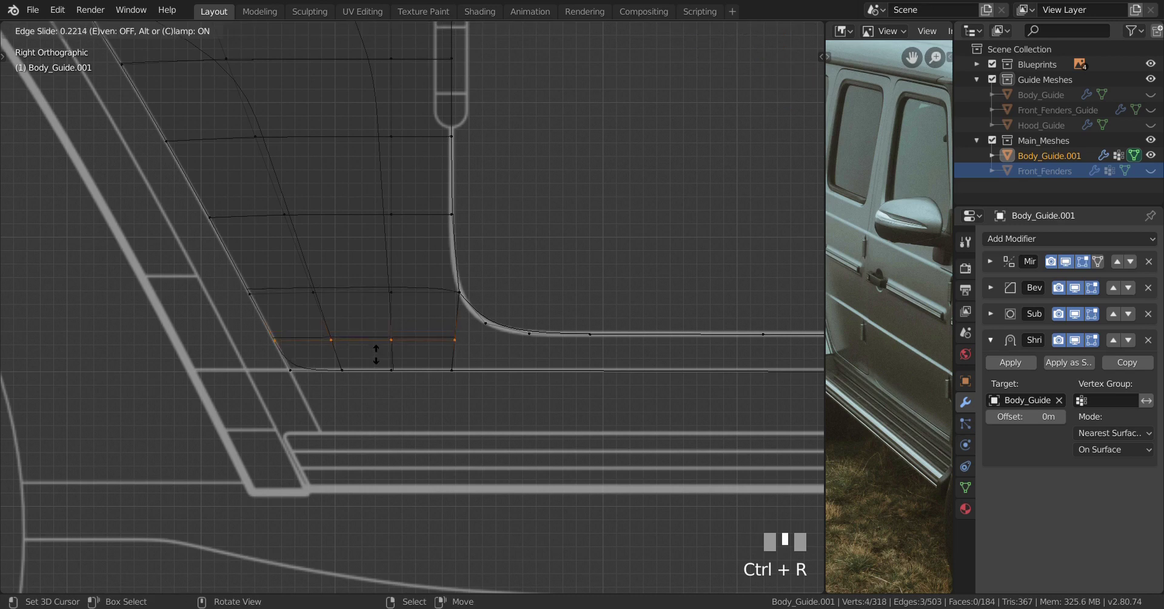
{"action": "right_click", "coordinate": [378, 358]}
{"action": "scroll", "coordinate": [395, 361], "scroll_direction": "up", "scroll_amount": 1}
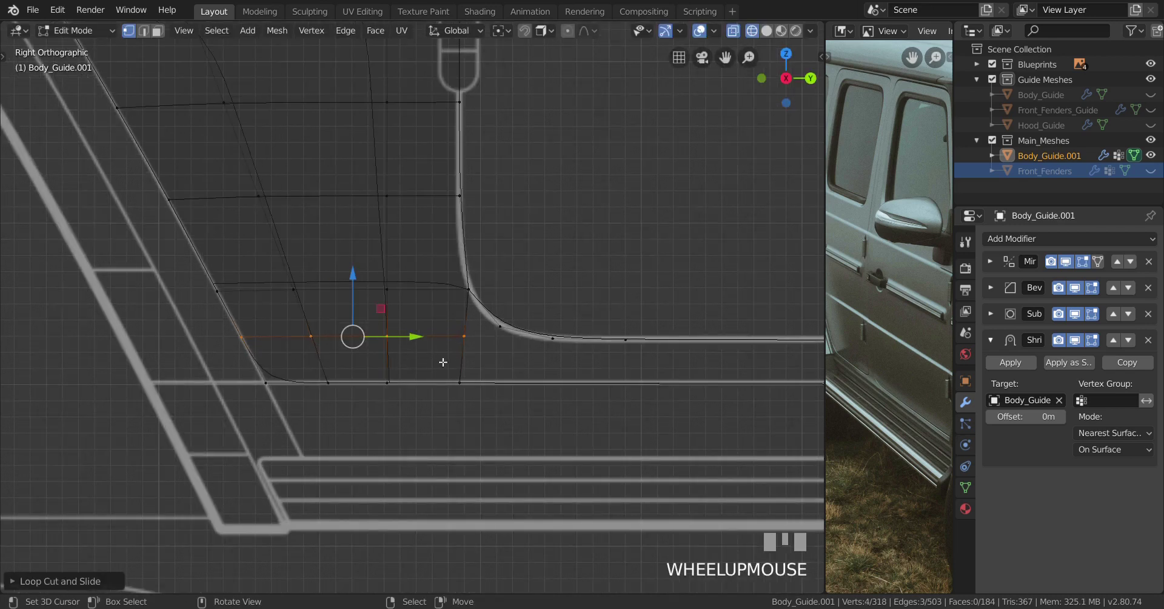
Merge the new loop's rear end vertex into the neighbouring vertex on the front door's rounded lower corner
{"action": "right_click", "coordinate": [471, 345]}
{"action": "right_click", "coordinate": [509, 352], "text": "shift"}
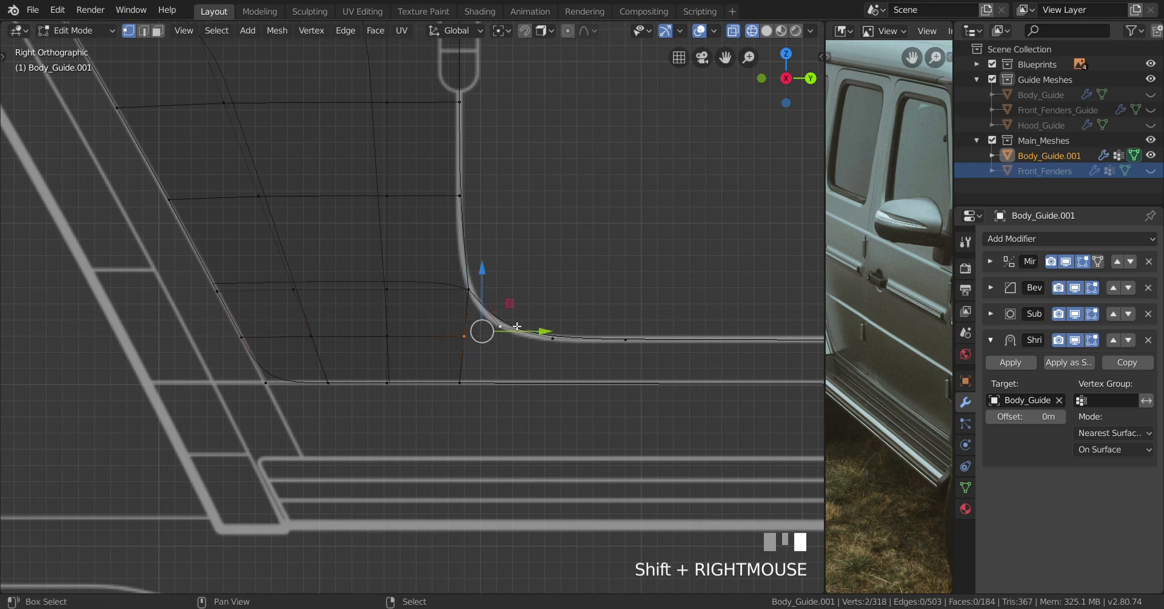
{"action": "key", "text": "alt+m"}
{"action": "left_click", "coordinate": [518, 356]}
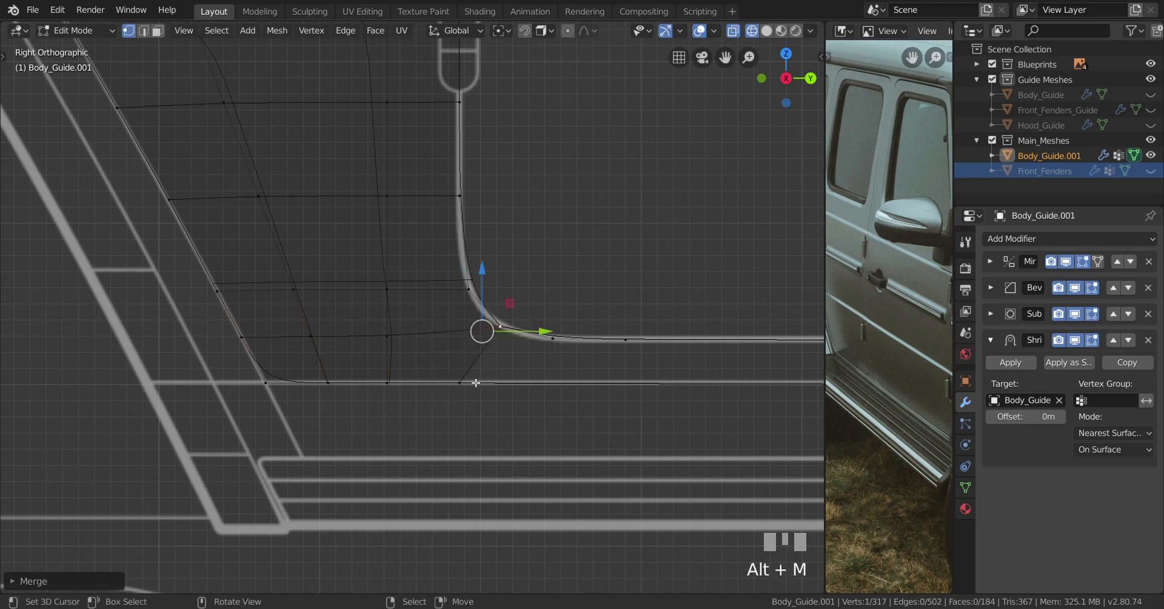
{"action": "scroll", "coordinate": [447, 379], "scroll_direction": "up", "scroll_amount": 1}
{"action": "scroll", "coordinate": [390, 332], "scroll_direction": "down", "scroll_amount": 2}
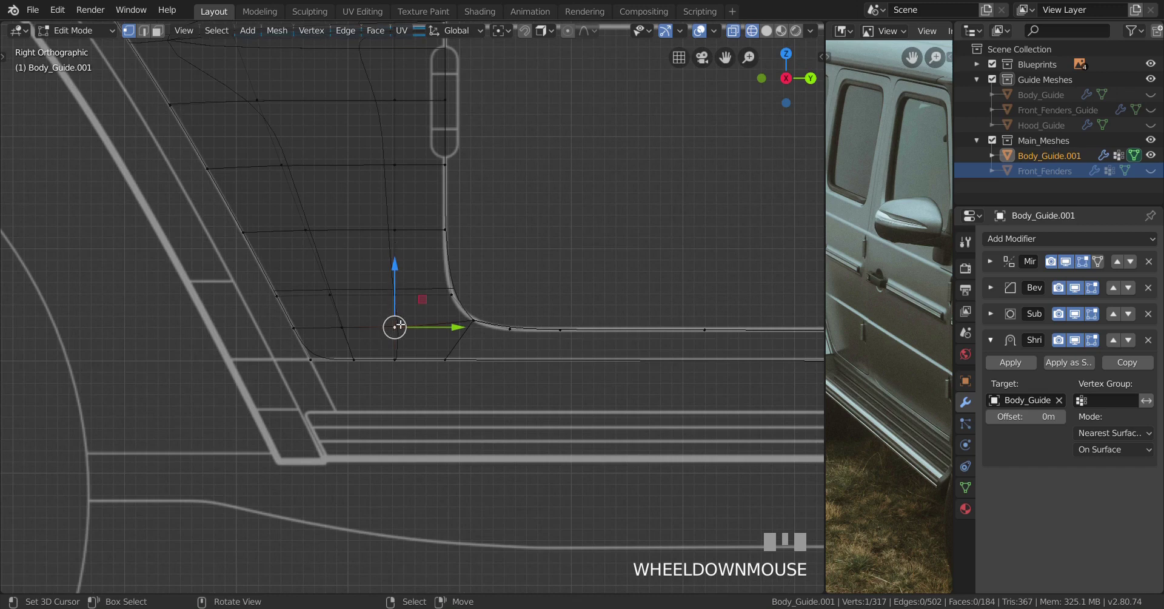
Slide the panel's bottom rear corner vertex back along the sill line until it sits directly below the merged vertex
{"action": "right_click", "coordinate": [464, 369]}
{"action": "scroll", "coordinate": [503, 411], "scroll_direction": "up", "scroll_amount": 3}
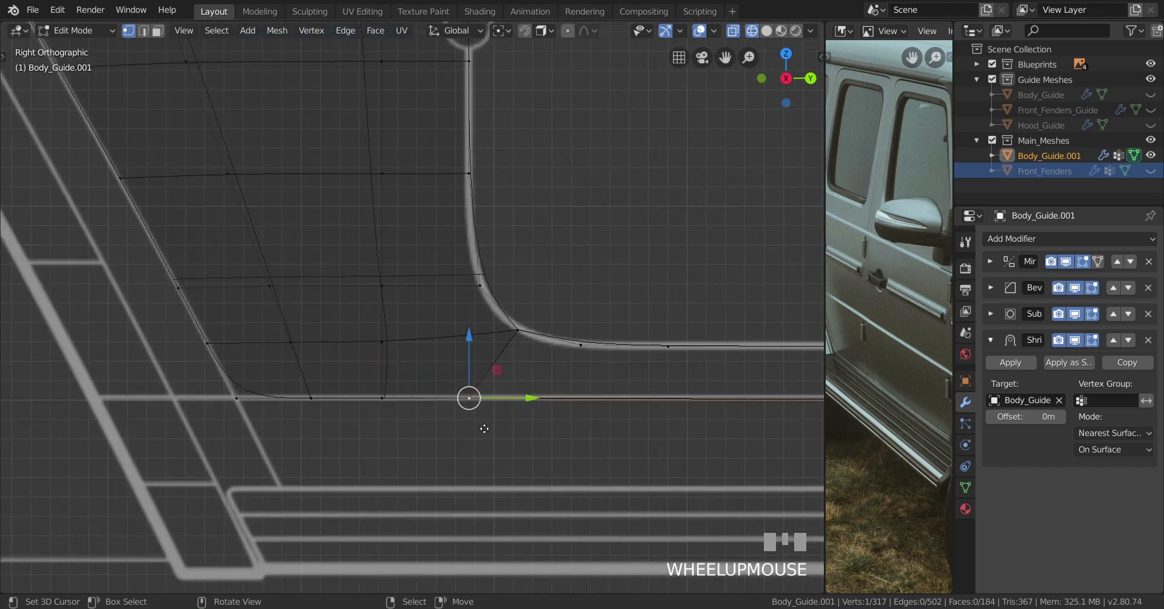
{"action": "key", "text": "g"}
{"action": "key", "text": "g"}
{"action": "left_click", "coordinate": [527, 432]}
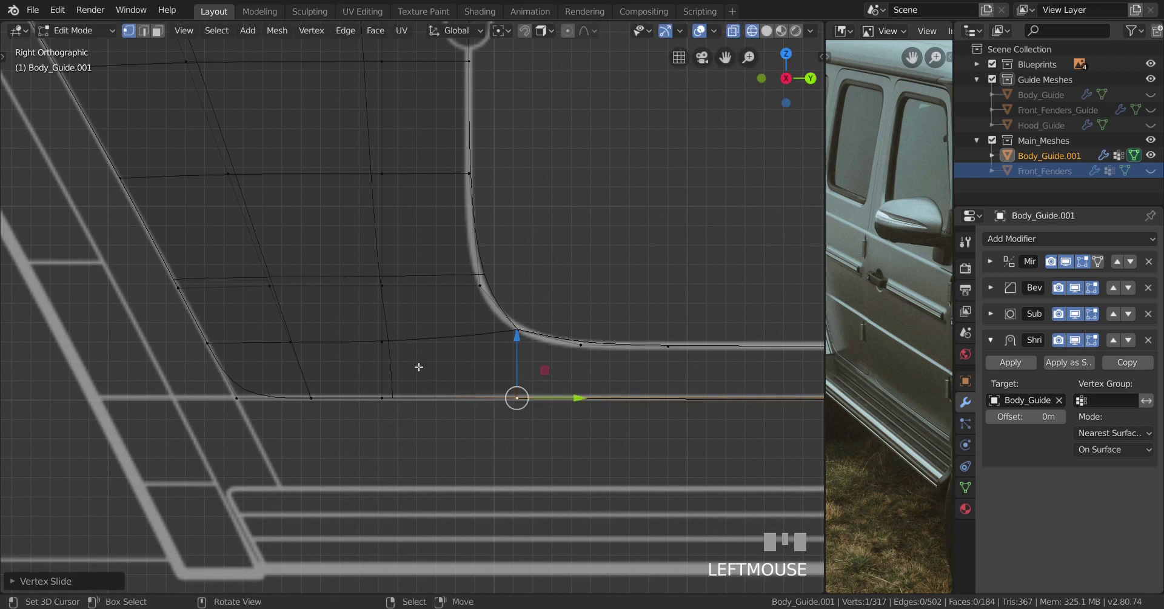
Slide the lowest three vertices of the panel's rear inner column backward to even out the spacing near the door corner
{"action": "right_click", "coordinate": [392, 341]}
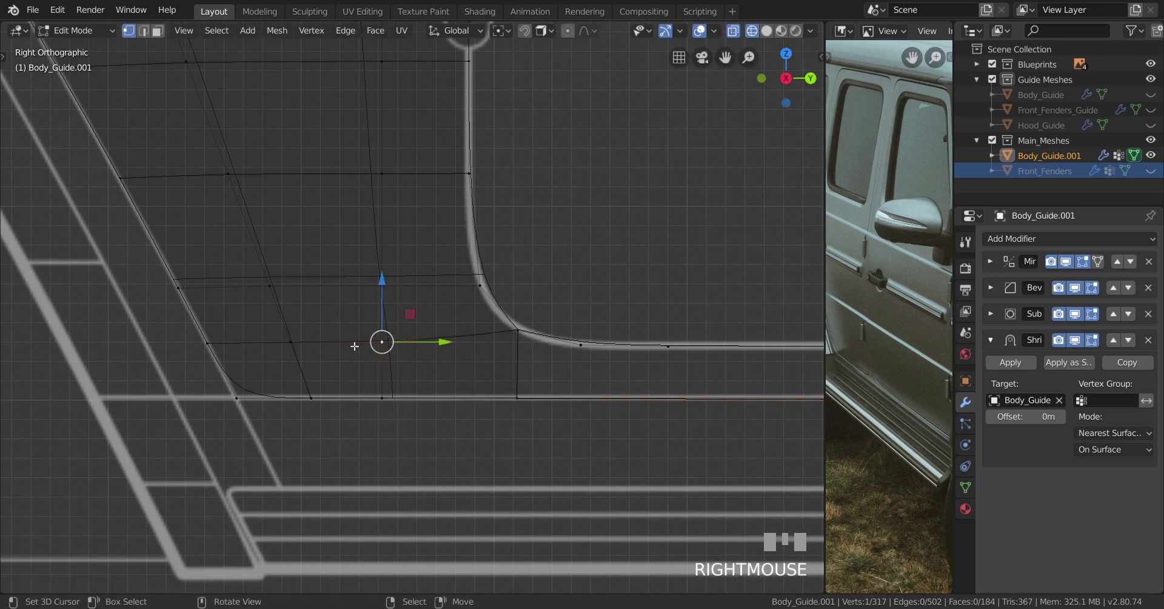
{"action": "right_click", "coordinate": [211, 344], "text": "ctrl"}
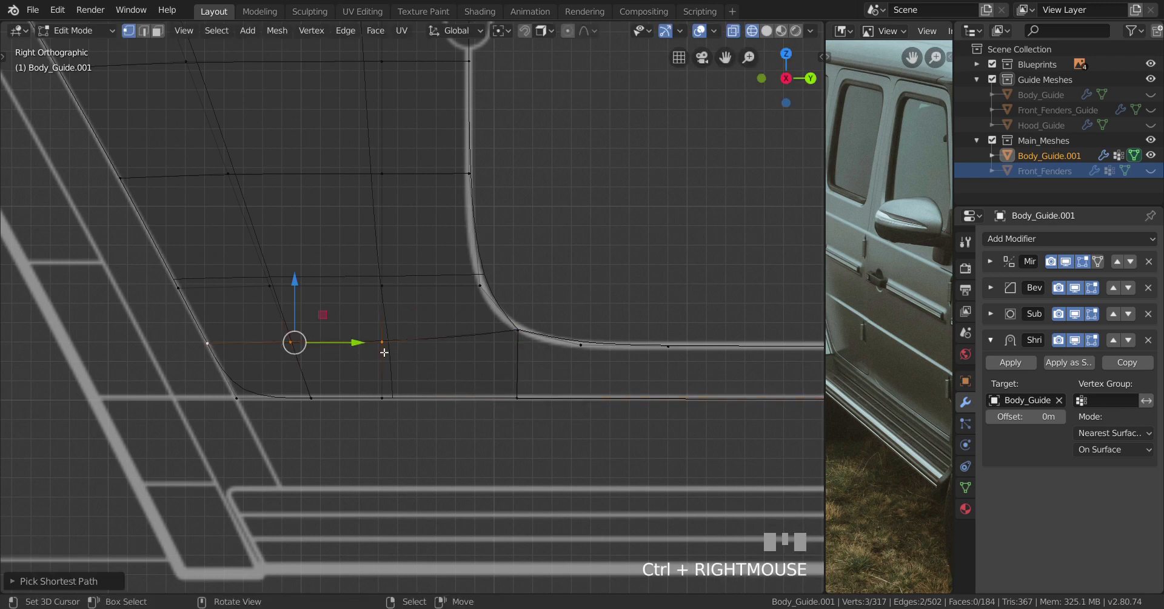
{"action": "scroll", "coordinate": [406, 362], "scroll_direction": "up", "scroll_amount": 1}
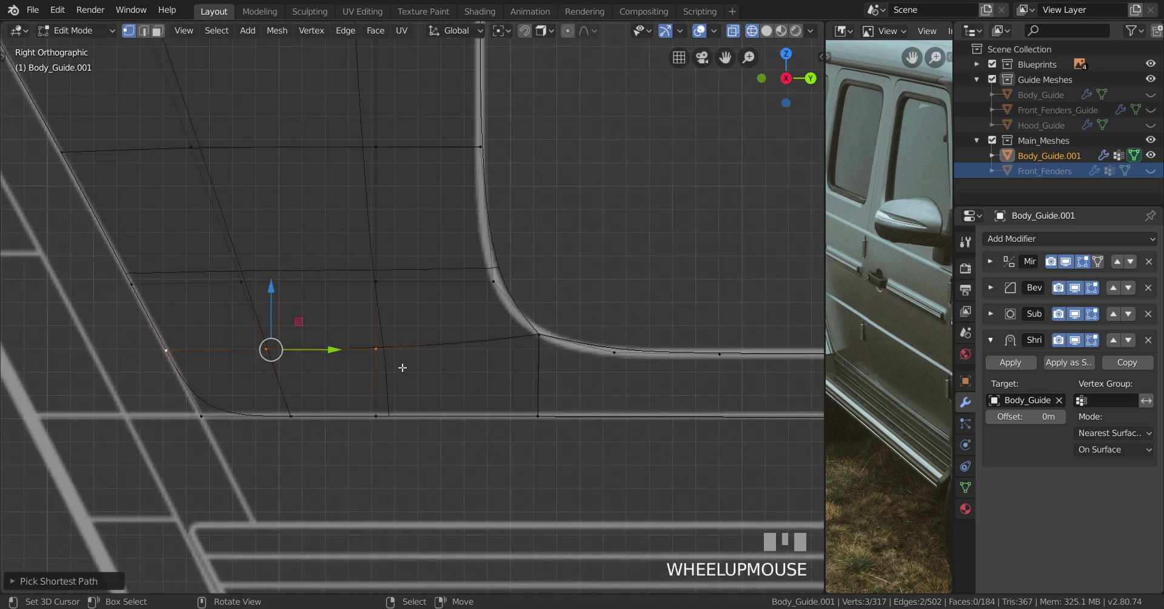
{"action": "right_click", "coordinate": [376, 284]}
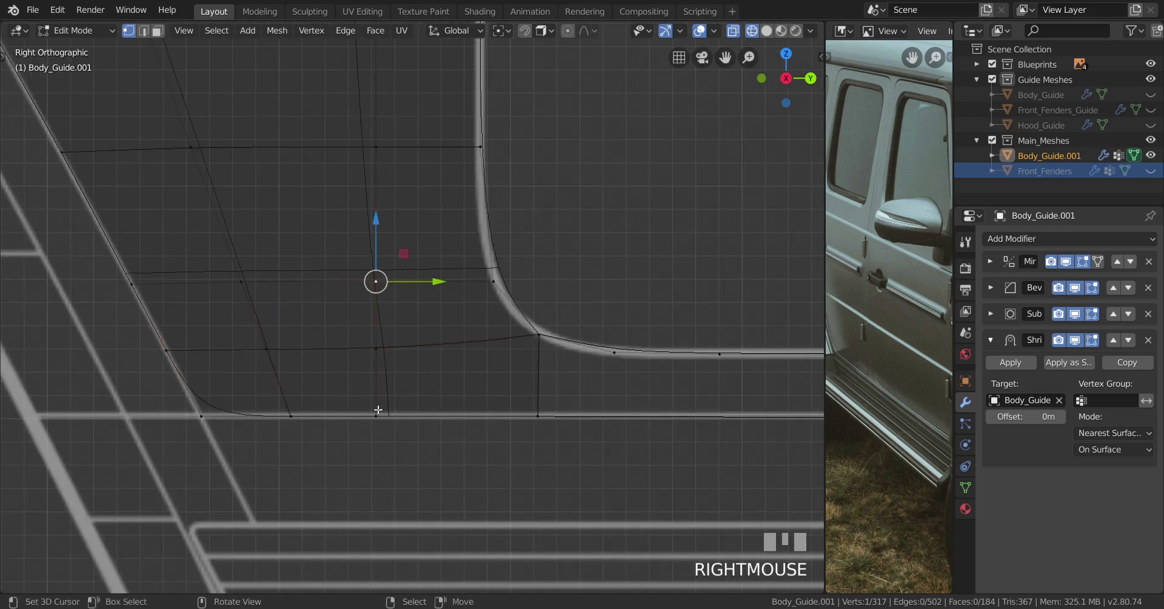
{"action": "right_click", "coordinate": [378, 410], "text": "ctrl"}
{"action": "key", "text": "g"}
{"action": "key", "text": "g"}
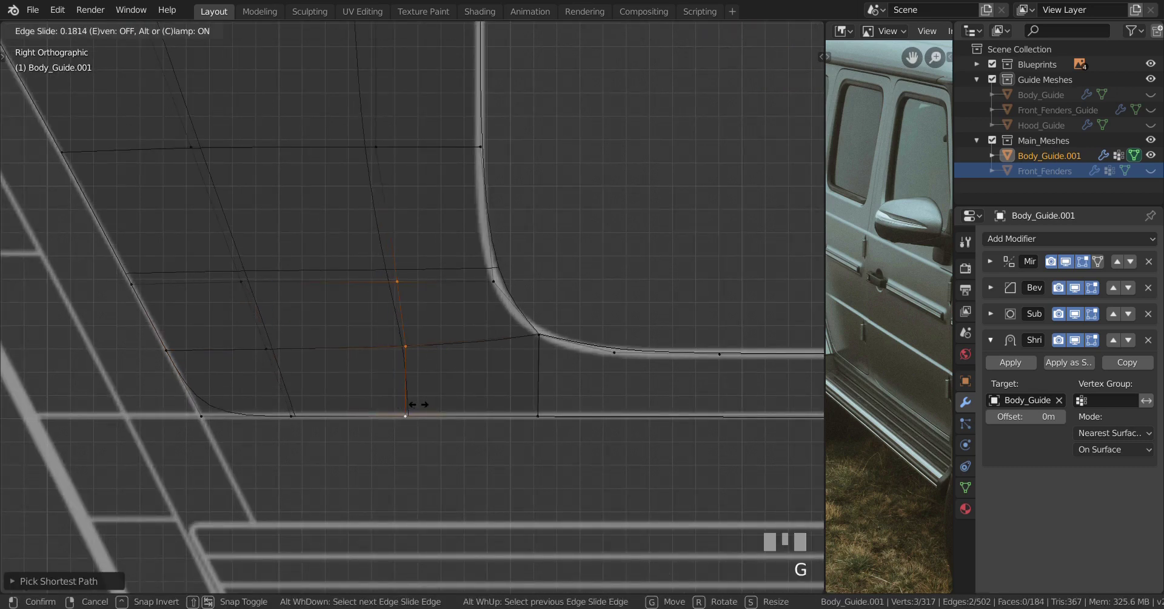
{"action": "left_click", "coordinate": [417, 404]}
{"action": "scroll", "coordinate": [455, 395], "scroll_direction": "down", "scroll_amount": 2}
Switch the viewport to solid shading and inspect the surface of the front pillar panel down to its lower corner
{"action": "key", "text": "a"}
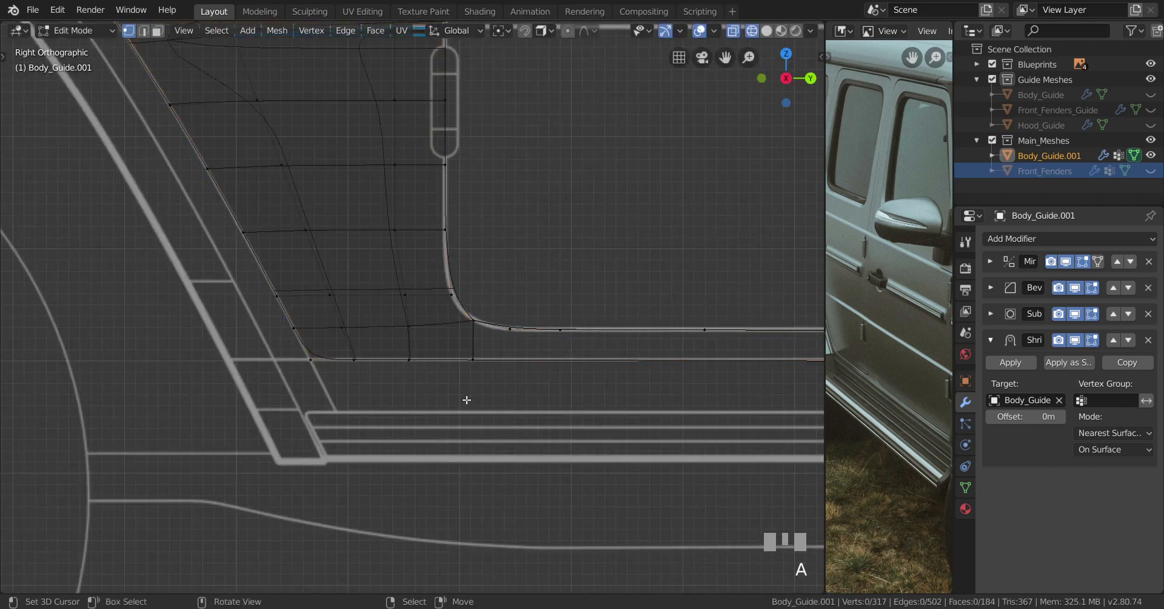
{"action": "key", "text": "a"}
{"action": "middle_click_drag", "start_coordinate": [366, 328], "coordinate": [418, 465], "text": "shift"}
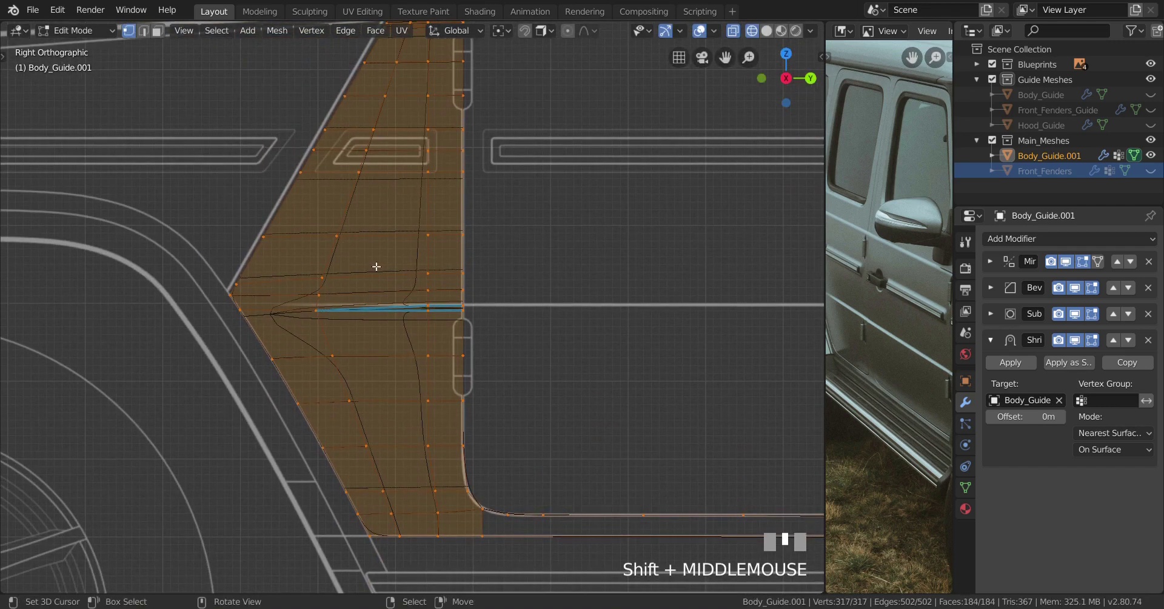
{"action": "scroll", "coordinate": [404, 327], "scroll_direction": "down", "scroll_amount": 3}
{"action": "scroll", "coordinate": [405, 346], "scroll_direction": "up", "scroll_amount": 2}
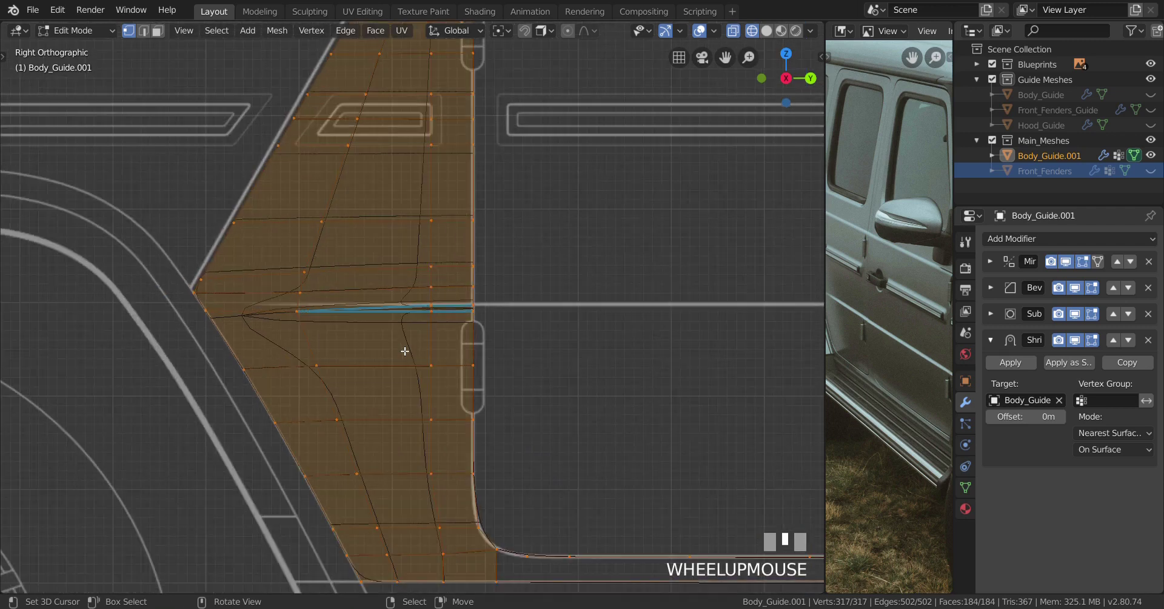
{"action": "key", "text": "z"}
{"action": "scroll", "coordinate": [477, 365], "scroll_direction": "down", "scroll_amount": 1}
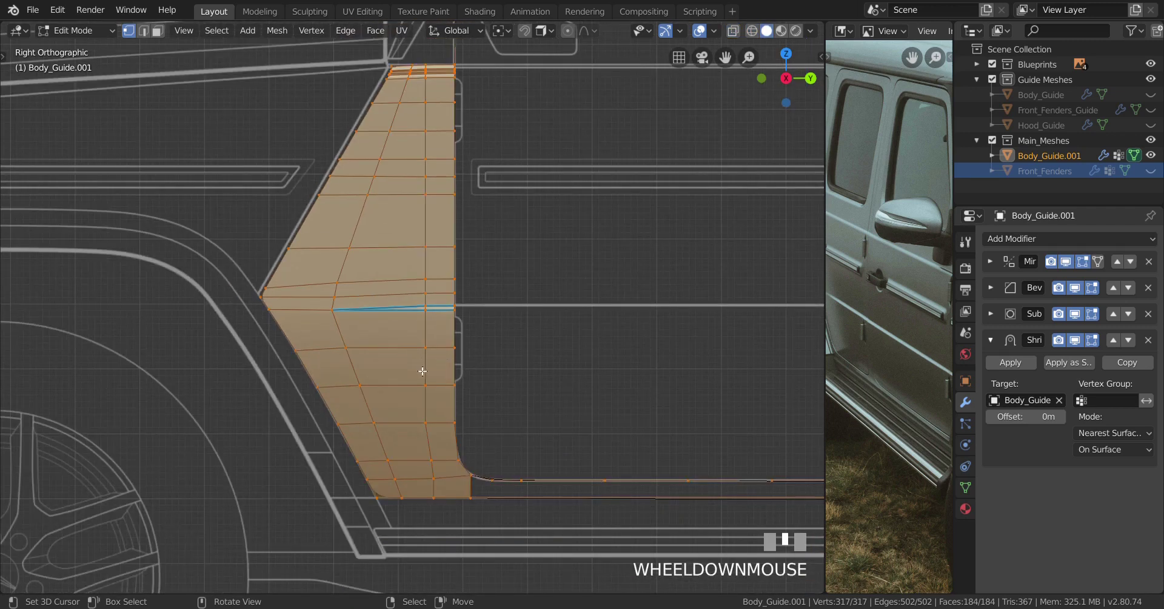
{"action": "key", "text": "Tab"}
{"action": "key", "text": "Tab"}
{"action": "middle_click_drag", "start_coordinate": [422, 371], "coordinate": [390, 346], "text": "shift"}
{"action": "key", "text": "a"}
{"action": "key", "text": "a"}
{"action": "scroll", "coordinate": [584, 290], "scroll_direction": "up", "scroll_amount": 2}
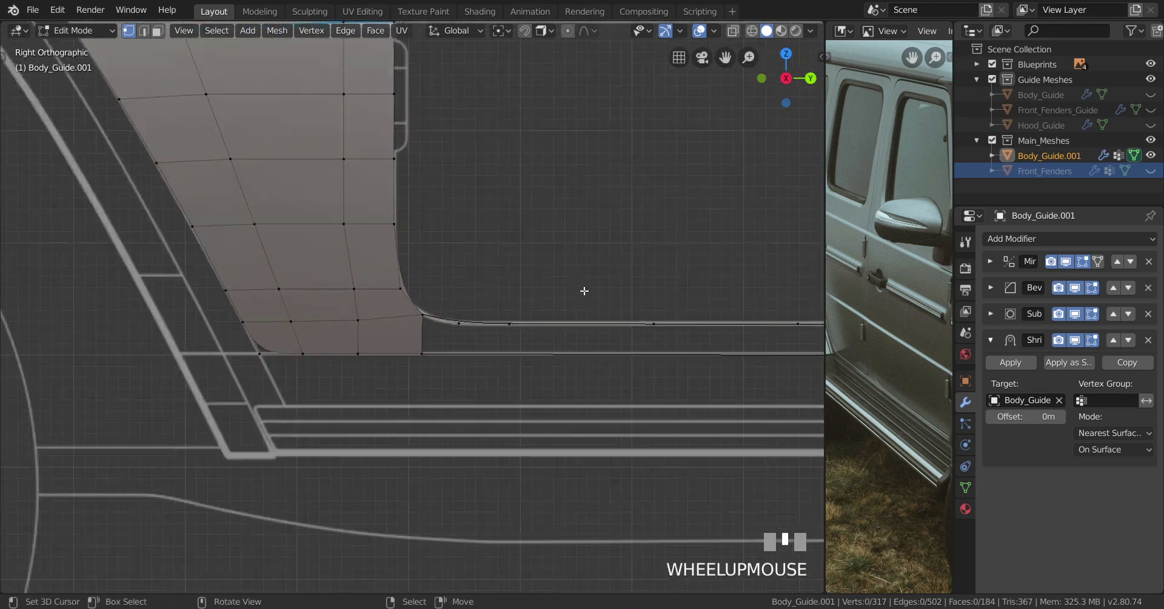
Duplicate the front door outline's bottom run of edges and move the copy straight down onto the sill line
{"action": "middle_click_drag", "start_coordinate": [567, 351], "coordinate": [437, 353], "text": "shift"}
{"action": "scroll", "coordinate": [437, 353], "scroll_direction": "up", "scroll_amount": 3}
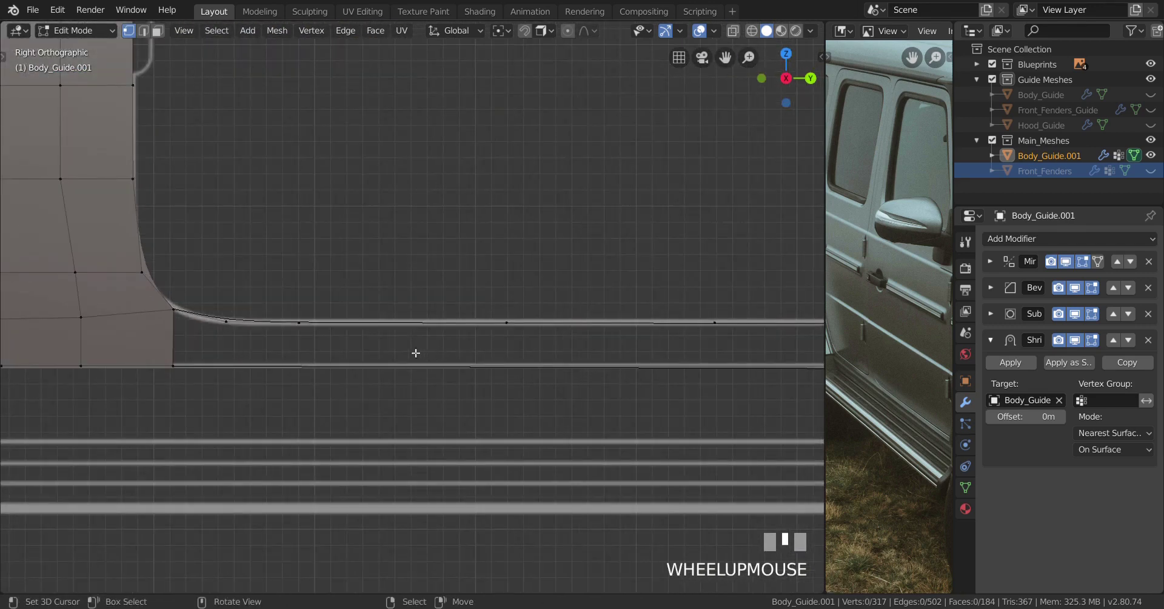
{"action": "scroll", "coordinate": [415, 353], "scroll_direction": "down", "scroll_amount": 3}
{"action": "middle_click_drag", "start_coordinate": [135, 364], "coordinate": [312, 363], "text": "shift"}
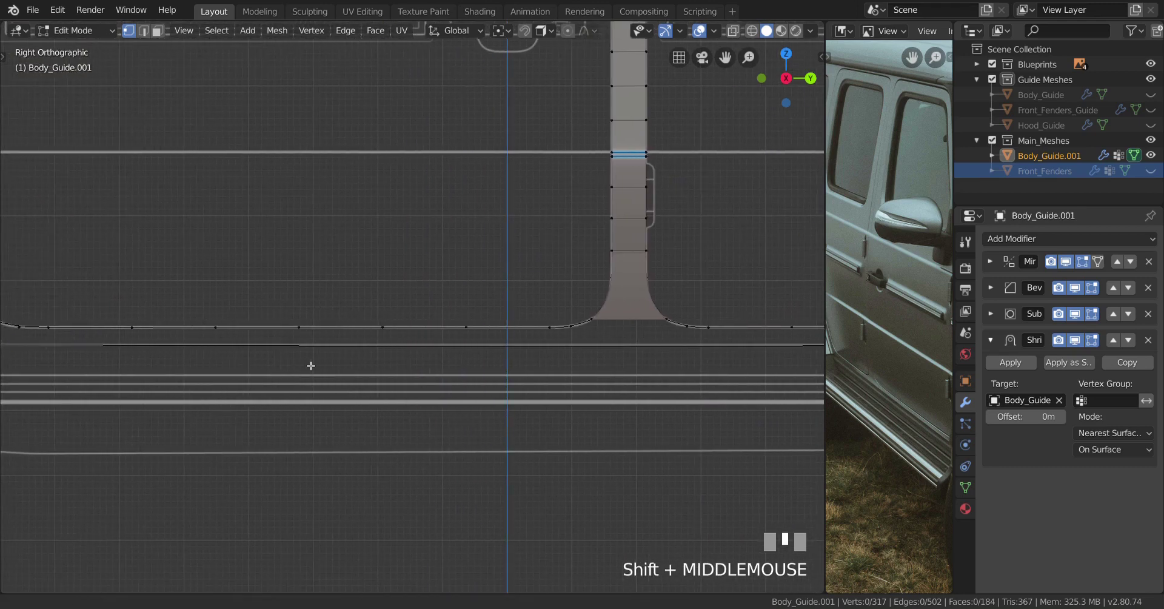
{"action": "right_click", "coordinate": [576, 327]}
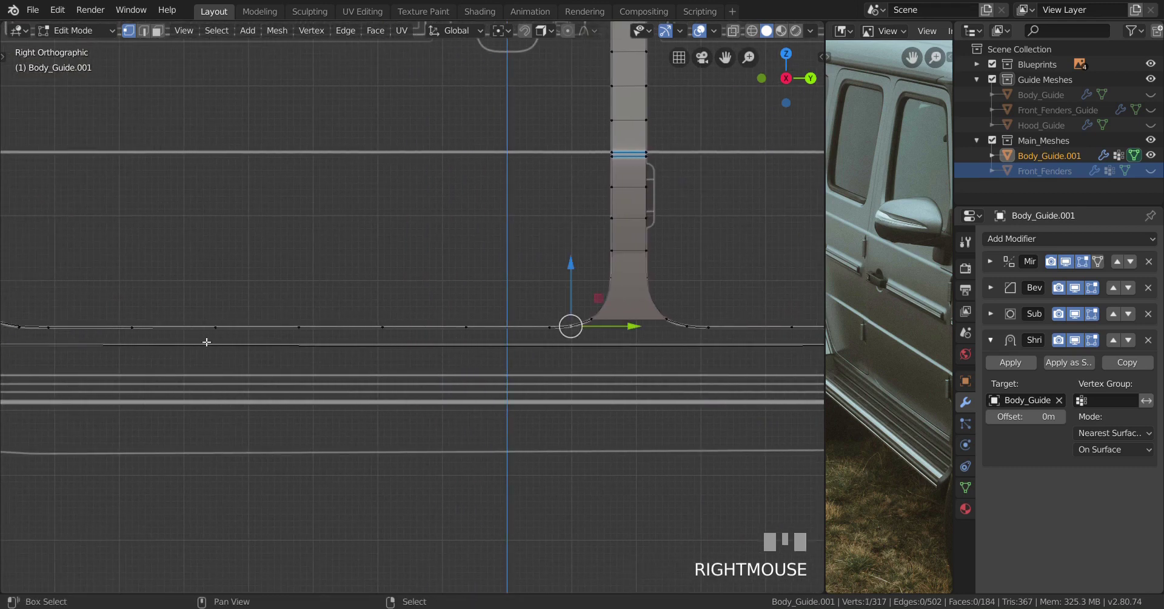
{"action": "middle_click_drag", "start_coordinate": [798, 334], "coordinate": [367, 356], "text": "shift"}
{"action": "right_click", "coordinate": [308, 326], "text": "ctrl"}
{"action": "scroll", "coordinate": [308, 327], "scroll_direction": "up", "scroll_amount": 2}
{"action": "key", "text": "shift+d"}
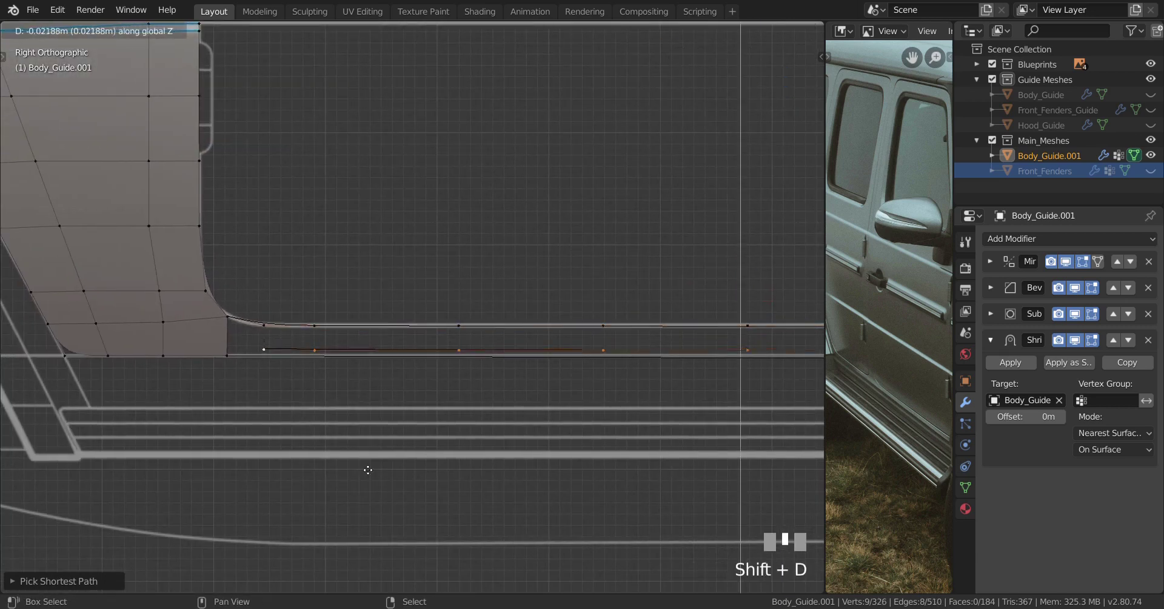
{"action": "left_click", "coordinate": [376, 513]}
Flatten the duplicated edge run by scaling it to 0 along the Z axis
{"action": "key", "text": "s"}
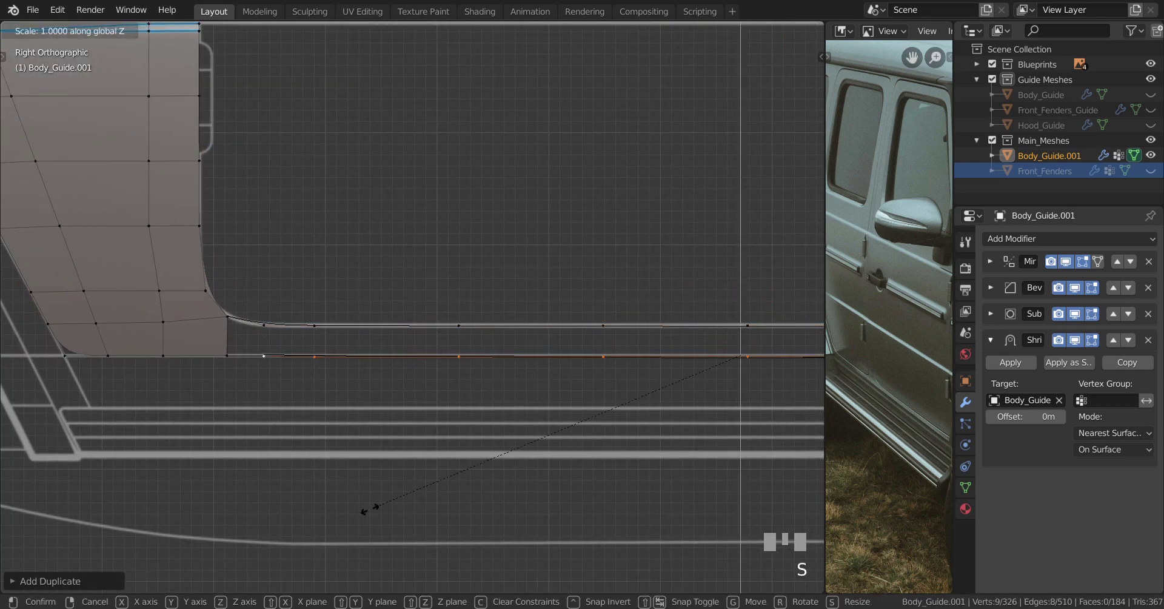
{"action": "type", "text": "0"}
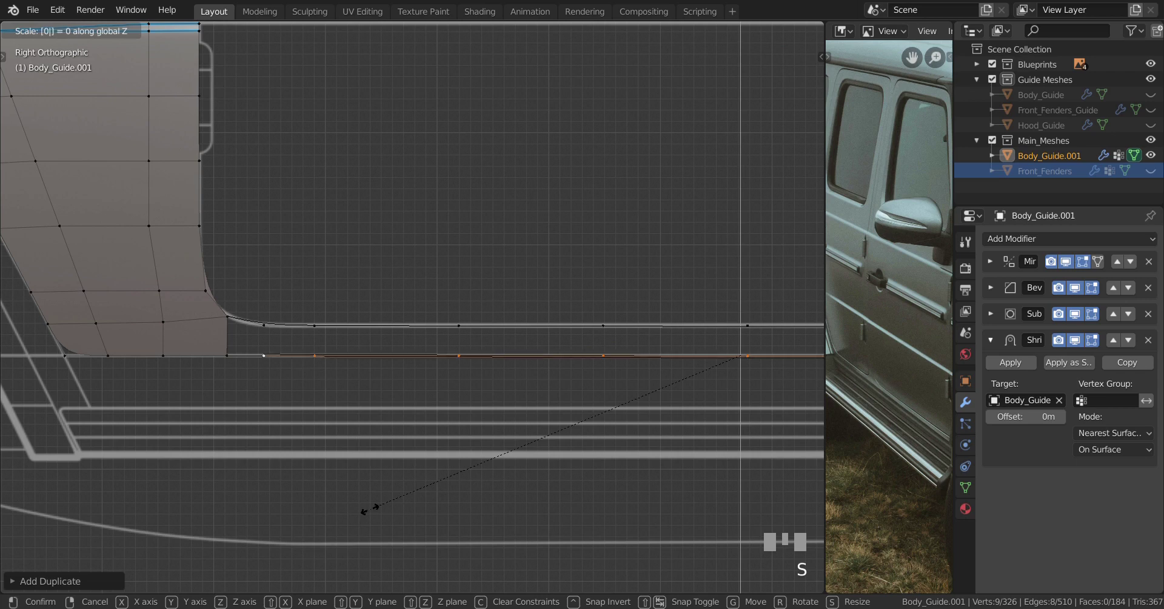
{"action": "key", "text": "Return"}
Delete the vertex at the far rear end of the old sill edge, near the rear wheel arch
{"action": "scroll", "coordinate": [377, 512], "scroll_direction": "up", "scroll_amount": 2}
{"action": "scroll", "coordinate": [598, 382], "scroll_direction": "up", "scroll_amount": 2, "text": "shift"}
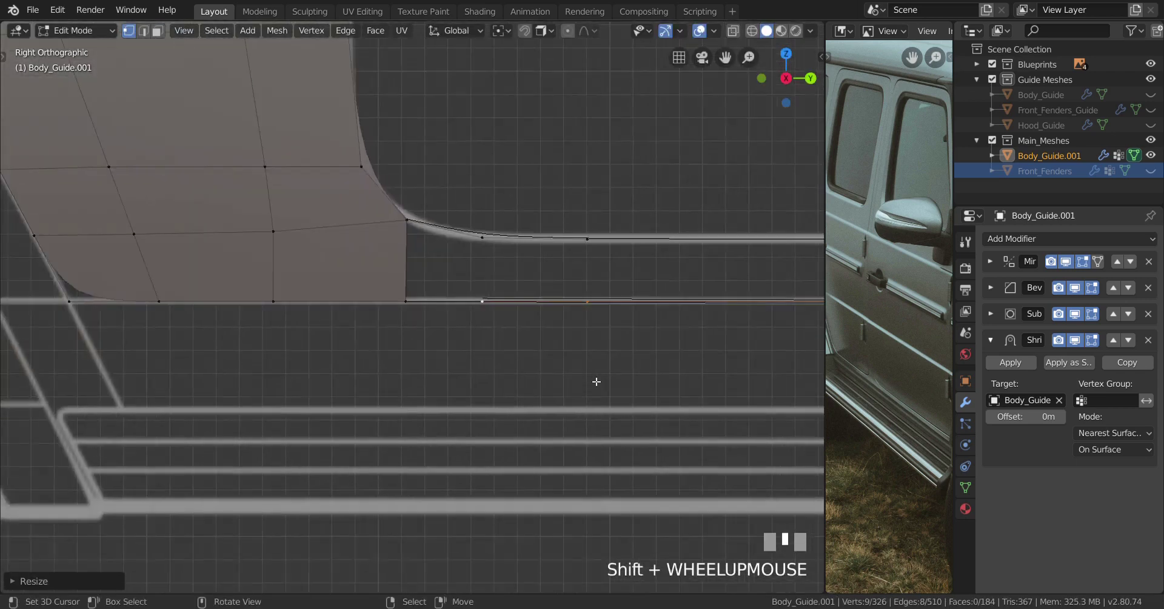
{"action": "scroll", "coordinate": [609, 369], "scroll_direction": "up", "scroll_amount": 2}
{"action": "middle_click_drag", "start_coordinate": [610, 368], "coordinate": [397, 411], "text": "shift"}
{"action": "scroll", "coordinate": [398, 411], "scroll_direction": "down", "scroll_amount": 5}
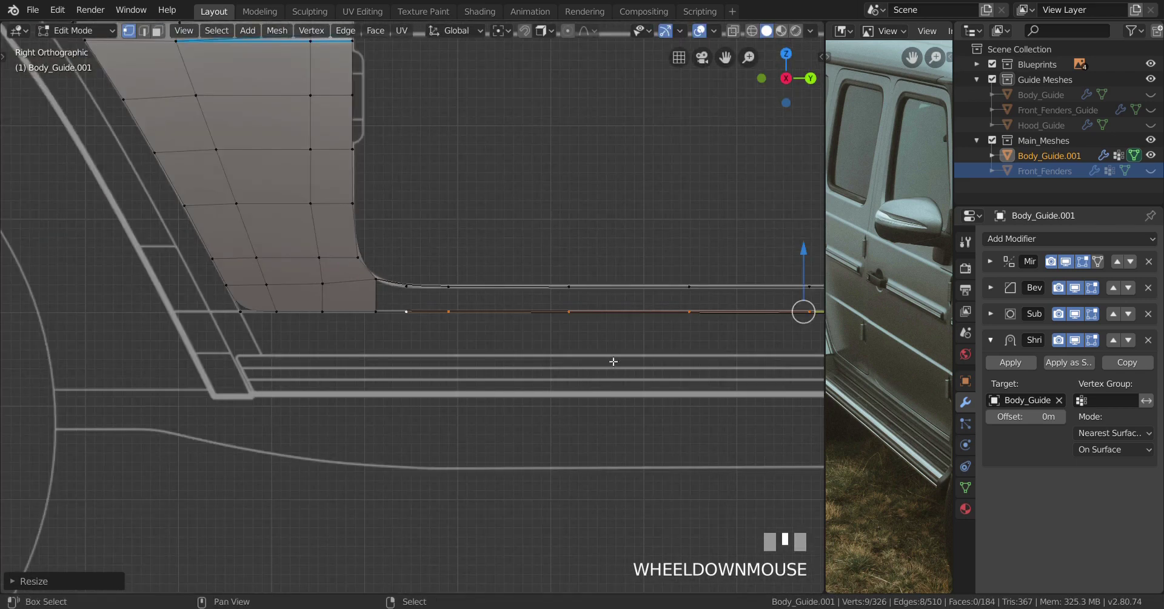
{"action": "middle_click_drag", "start_coordinate": [616, 359], "coordinate": [564, 396], "text": "shift"}
{"action": "scroll", "coordinate": [564, 396], "scroll_direction": "down", "scroll_amount": 20, "text": "ctrl"}
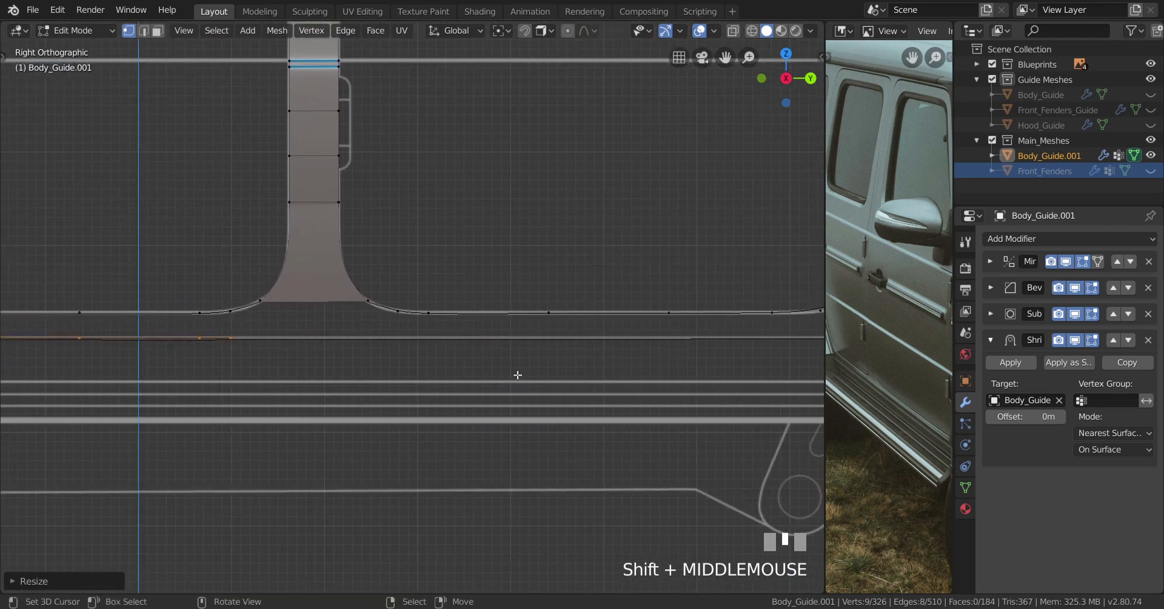
{"action": "scroll", "coordinate": [506, 373], "scroll_direction": "up", "scroll_amount": 2}
{"action": "right_click", "coordinate": [427, 372]}
{"action": "key", "text": "x"}
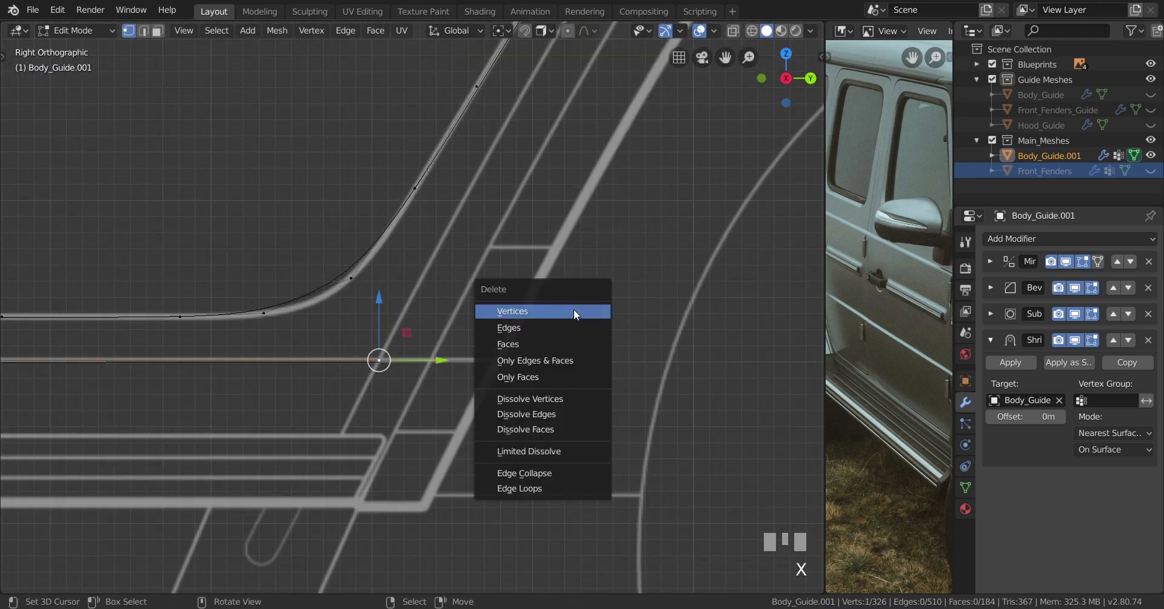
{"action": "left_click", "coordinate": [573, 309]}
Fill a face joining the front pillar panel's lower rear edge to the first vertices of the door outline and sill edge
{"action": "middle_click_drag", "start_coordinate": [523, 331], "coordinate": [476, 362], "text": "shift"}
{"action": "scroll", "coordinate": [475, 361], "scroll_direction": "up", "scroll_amount": 5}
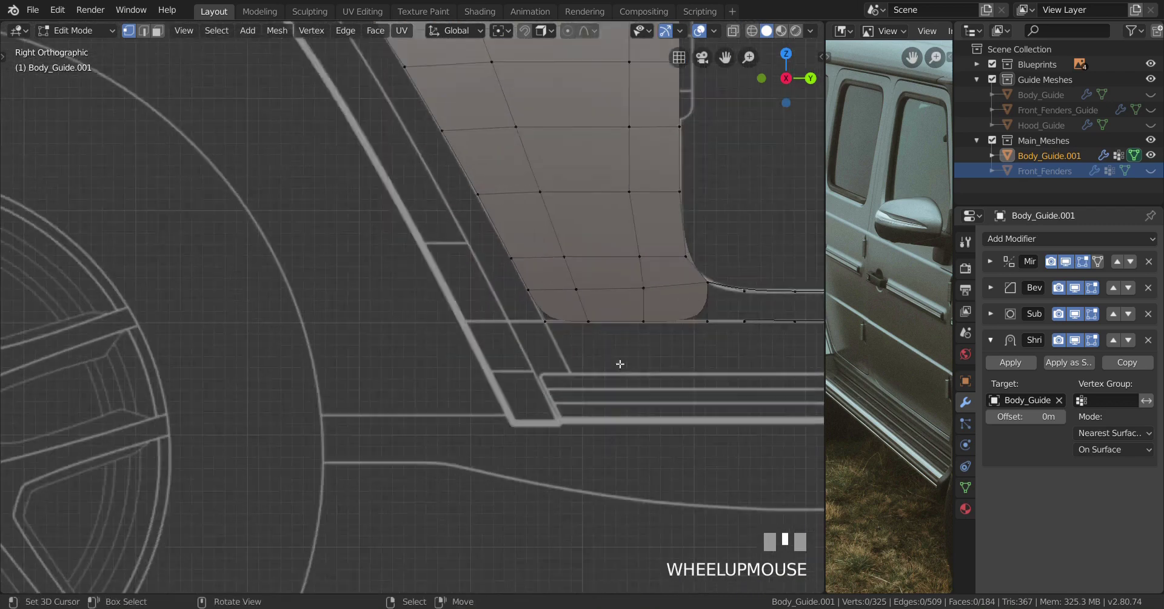
{"action": "scroll", "coordinate": [300, 362], "scroll_direction": "up", "scroll_amount": 4}
{"action": "right_click", "coordinate": [489, 378]}
{"action": "right_click", "coordinate": [365, 382], "text": "shift"}
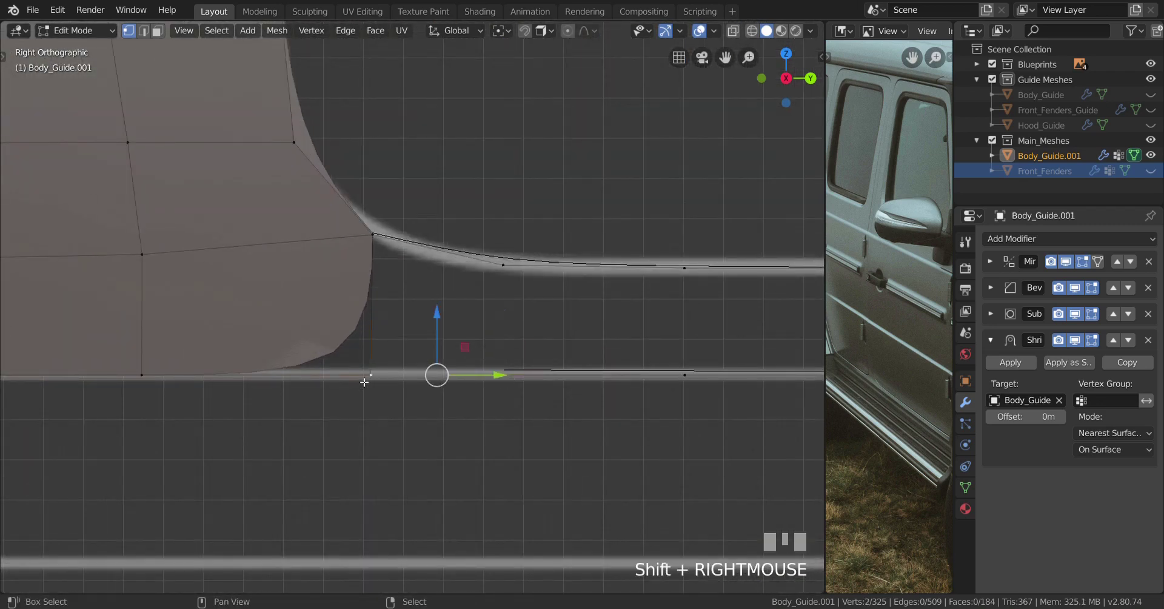
{"action": "right_click", "coordinate": [372, 235], "text": "shift"}
{"action": "right_click", "coordinate": [504, 265], "text": "shift"}
{"action": "key", "text": "f"}
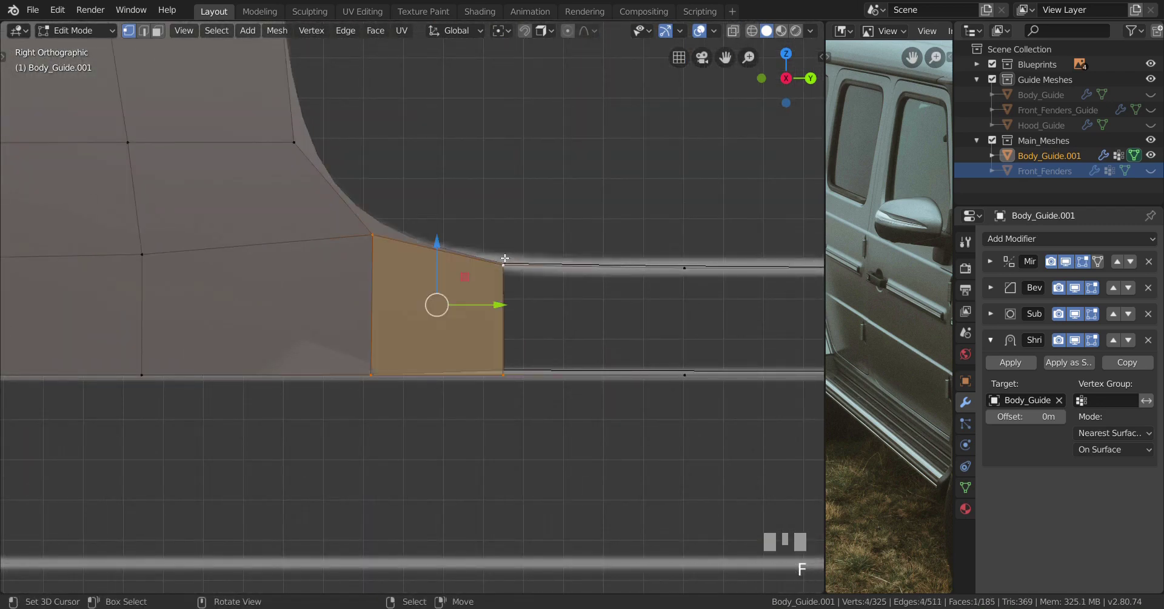
Fill the remaining faces between the front door's bottom outline and the sill edge, working back to the centre pillar
{"action": "right_click", "coordinate": [504, 267]}
{"action": "right_click", "coordinate": [520, 331], "text": "shift"}
{"action": "scroll", "coordinate": [509, 361], "scroll_direction": "down", "scroll_amount": 4}
{"action": "middle_click_drag", "start_coordinate": [509, 361], "coordinate": [76, 364], "text": "shift"}
{"action": "key", "text": "f"}
{"action": "key", "text": "f"}
{"action": "key", "text": "f"}
{"action": "key", "text": "f"}
{"action": "key", "text": "f"}
{"action": "key", "text": "f"}
{"action": "key", "text": "f"}
{"action": "key", "text": "f"}
Duplicate the rear door outline's bottom run of edges, including its rear corner vertex, downward along the Z axis
{"action": "middle_click_drag", "start_coordinate": [423, 345], "coordinate": [267, 344], "text": "shift"}
{"action": "right_click", "coordinate": [372, 344]}
{"action": "middle_click_drag", "start_coordinate": [649, 340], "coordinate": [487, 340], "text": "shift"}
{"action": "right_click", "coordinate": [577, 331], "text": "ctrl"}
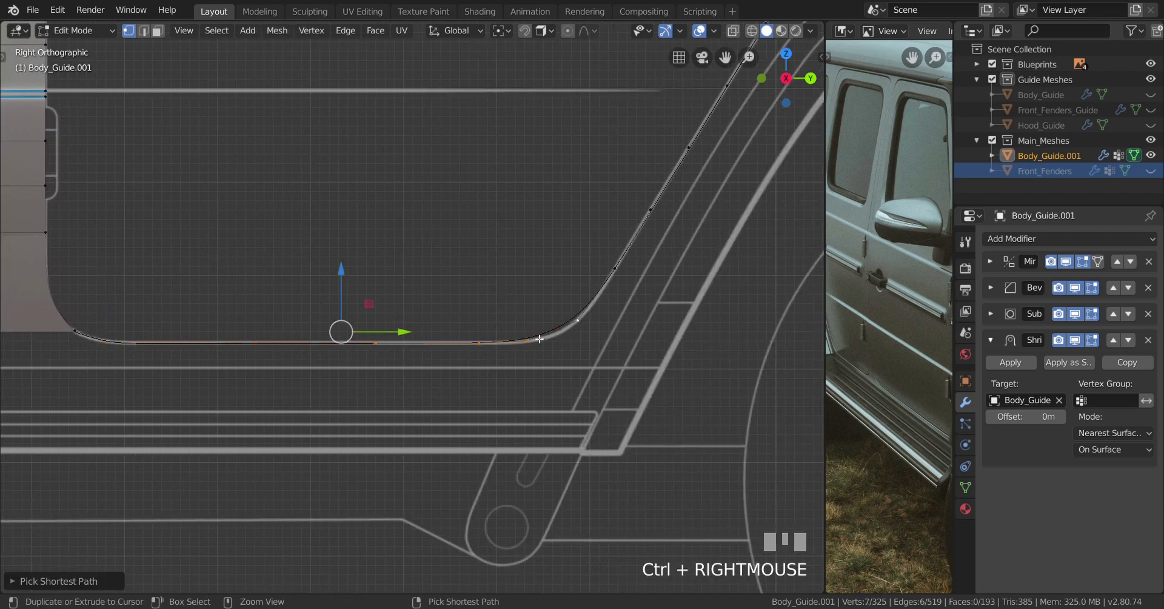
{"action": "middle_click_drag", "start_coordinate": [339, 367], "coordinate": [429, 365], "text": "shift"}
{"action": "key", "text": "shift+d"}
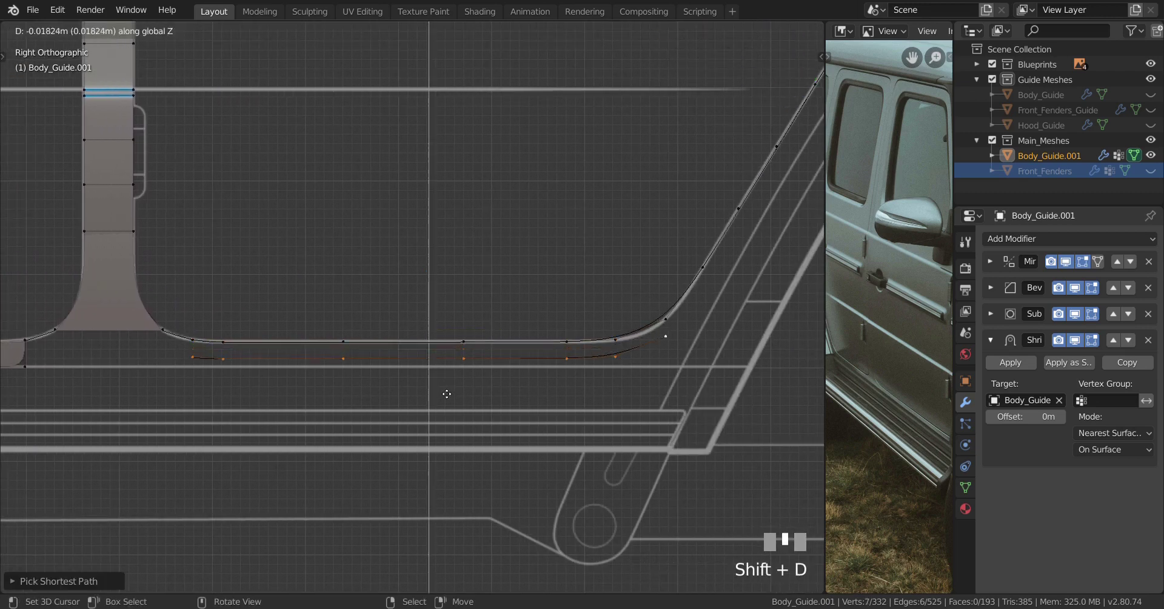
Flatten the duplicated rear door edges by scaling to 0 along Z and move them down onto the sill line
{"action": "key", "text": "s"}
{"action": "key", "text": "z"}
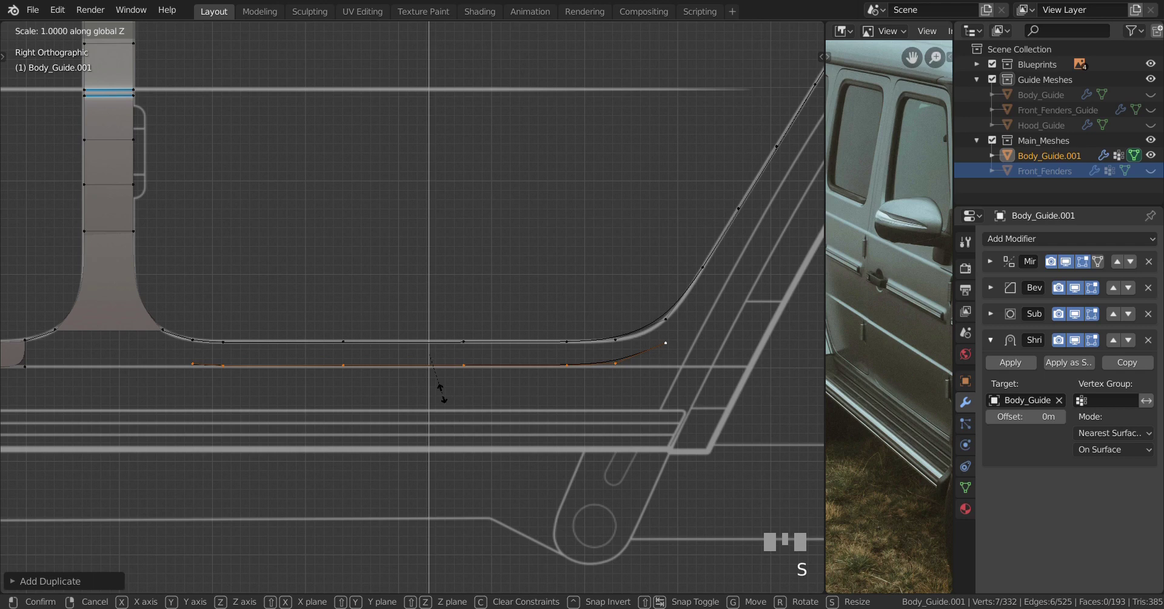
{"action": "key", "text": "0"}
{"action": "key", "text": "Return"}
{"action": "left_click_drag", "start_coordinate": [431, 309], "coordinate": [442, 413]}
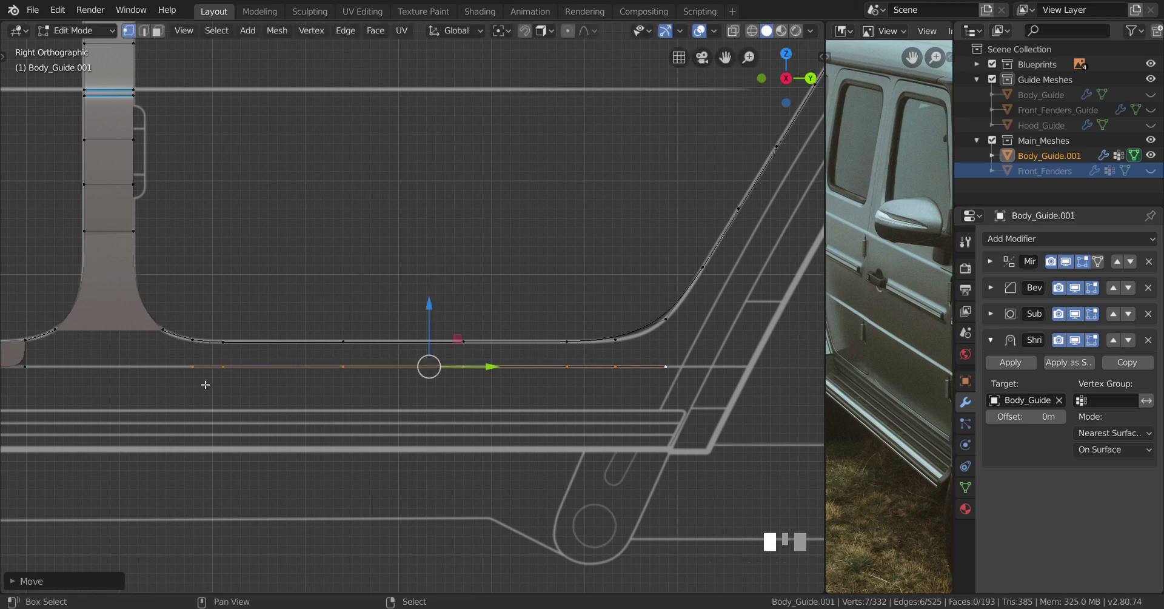
Level the rear sill edge with the front sill strip's rear bottom vertex by scaling along Z about the Active Element pivot
{"action": "middle_click_drag", "start_coordinate": [166, 377], "coordinate": [435, 359], "text": "shift"}
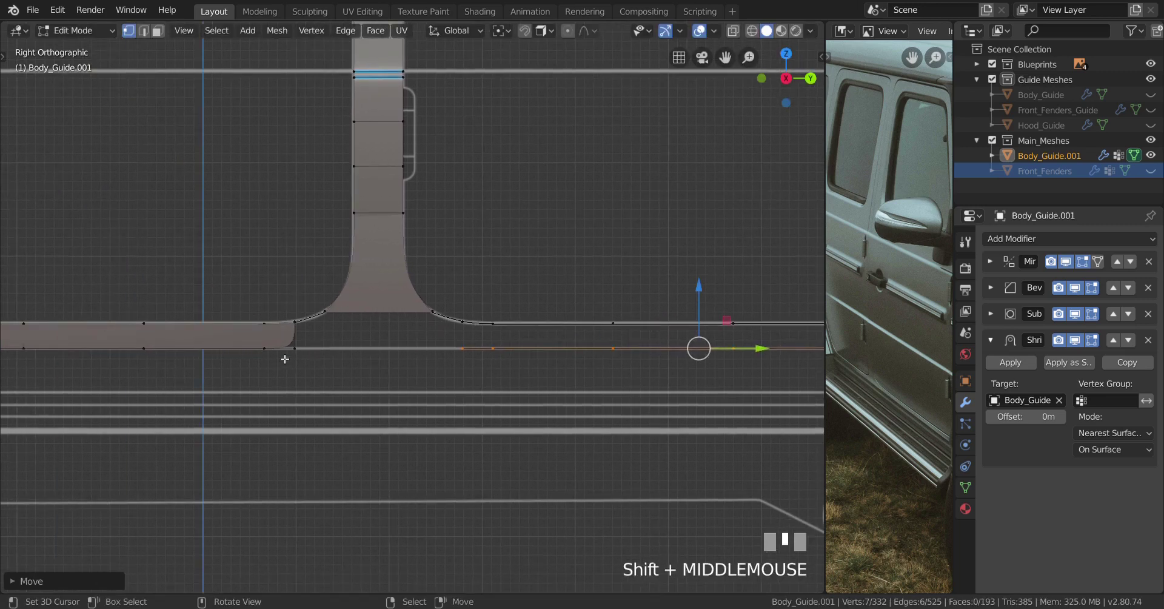
{"action": "scroll", "coordinate": [291, 357], "scroll_direction": "up", "scroll_amount": 2}
{"action": "right_click", "coordinate": [295, 349], "text": "shift"}
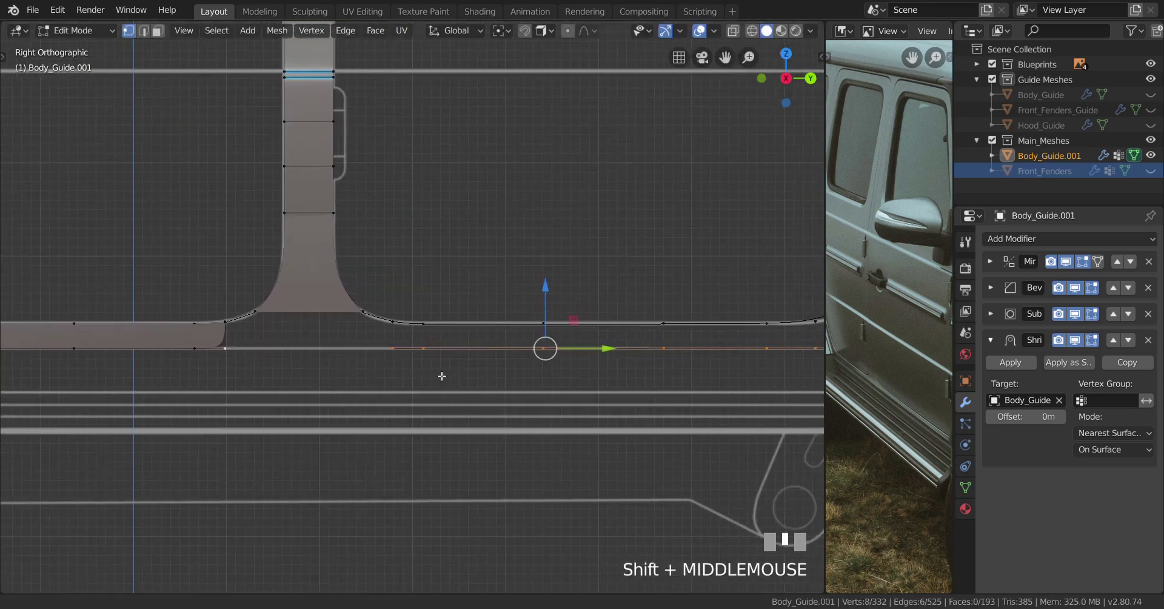
{"action": "middle_click_drag", "start_coordinate": [442, 376], "coordinate": [443, 376], "text": "shift"}
{"action": "key", "text": "period"}
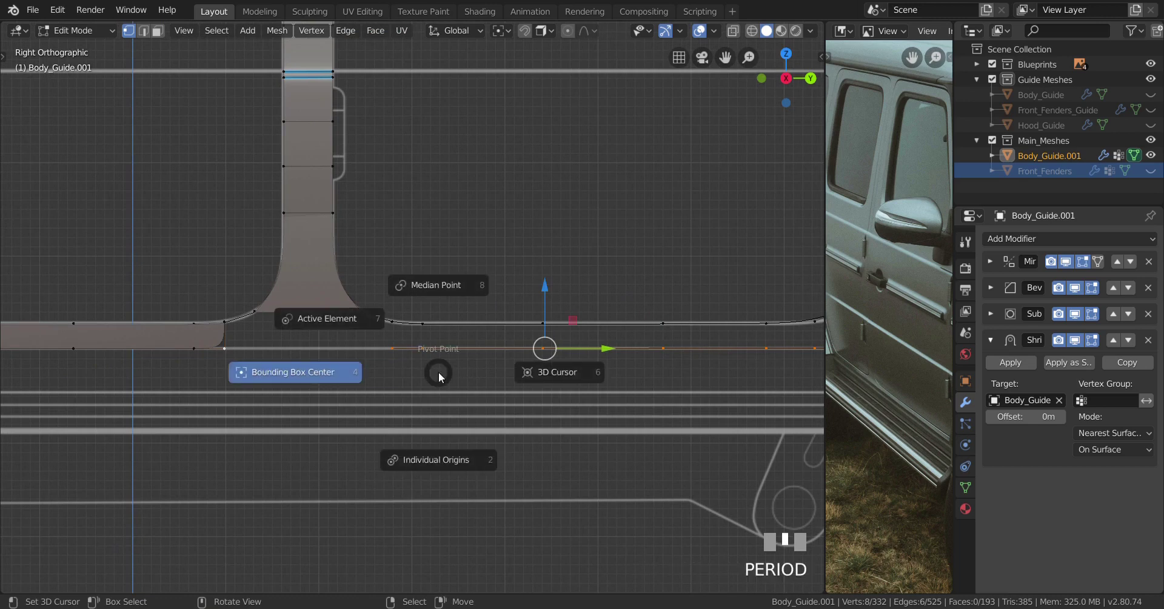
{"action": "left_click", "coordinate": [350, 319]}
{"action": "middle_click_drag", "start_coordinate": [559, 374], "coordinate": [504, 374], "text": "shift"}
{"action": "key", "text": "s"}
{"action": "key", "text": "z"}
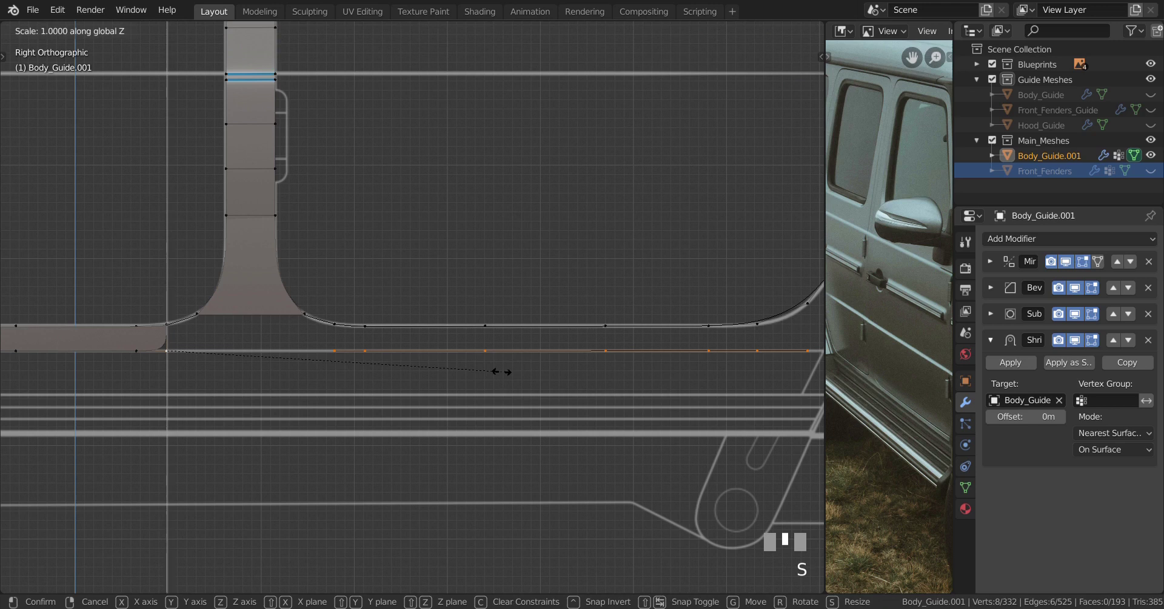
{"action": "key", "text": "Return"}
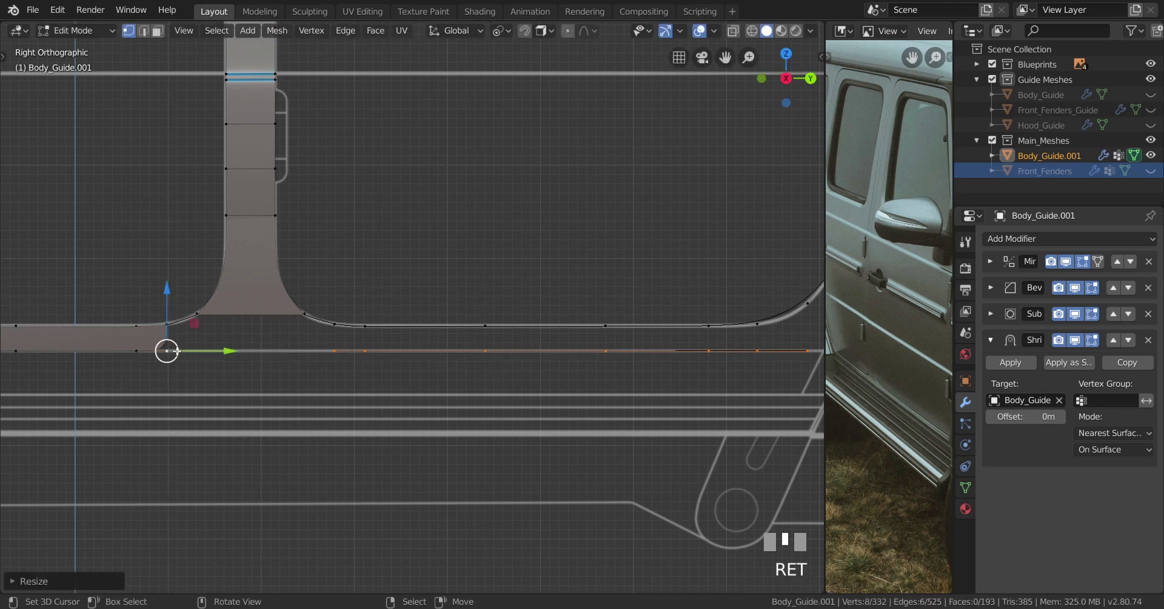
Fill the first face between the rear door's front lower corner and the rear sill edge
{"action": "middle_click_drag", "start_coordinate": [640, 365], "coordinate": [366, 359], "text": "shift"}
{"action": "scroll", "coordinate": [522, 380], "scroll_direction": "up", "scroll_amount": 2}
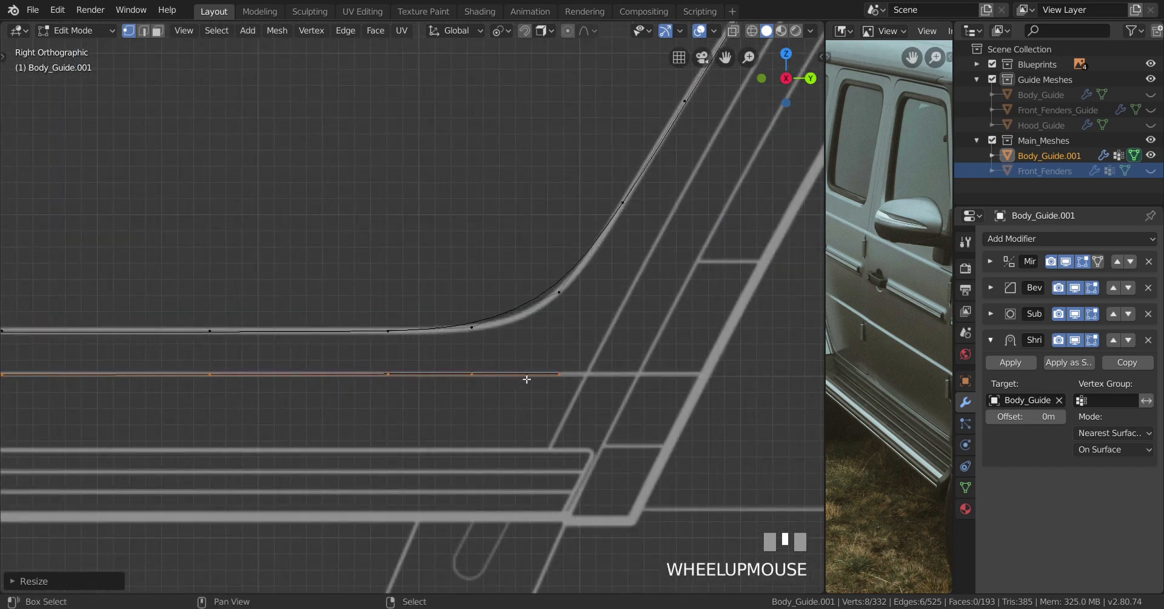
{"action": "middle_click_drag", "start_coordinate": [522, 380], "coordinate": [175, 338], "text": "shift"}
{"action": "scroll", "coordinate": [439, 334], "scroll_direction": "up", "scroll_amount": 2}
{"action": "scroll", "coordinate": [439, 333], "scroll_direction": "up", "scroll_amount": 1}
{"action": "right_click", "coordinate": [391, 284]}
{"action": "right_click", "coordinate": [390, 327], "text": "shift"}
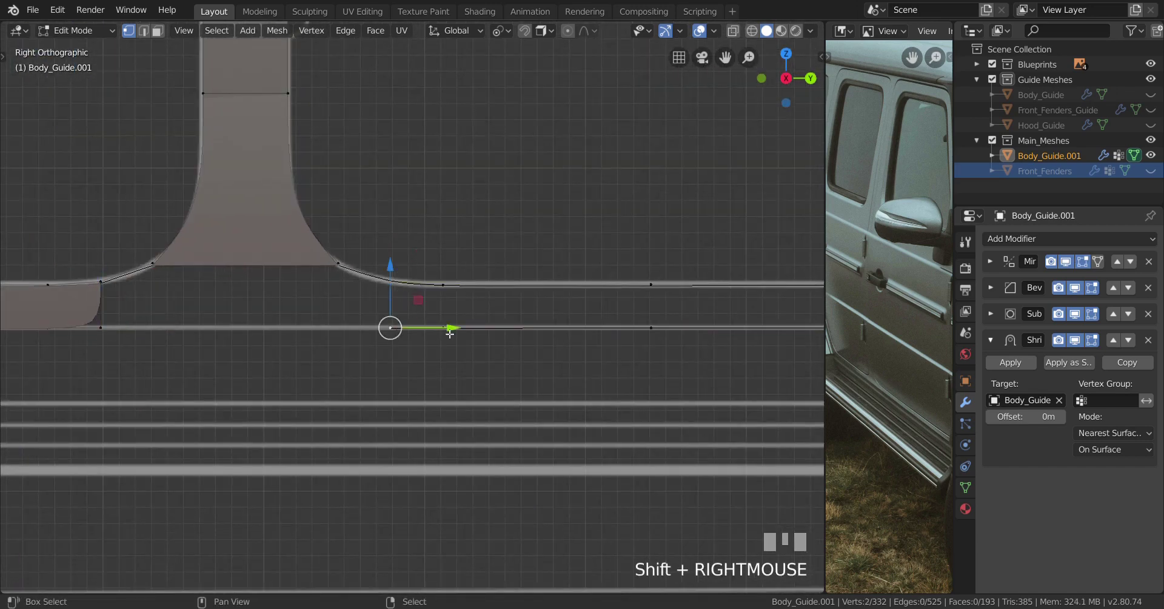
{"action": "right_click", "coordinate": [443, 328], "text": "shift"}
{"action": "right_click", "coordinate": [443, 285], "text": "shift"}
{"action": "key", "text": "f"}
Fill the remaining faces between the rear door's bottom outline and the sill edge, up to the door's rear corner
{"action": "right_click", "coordinate": [448, 322]}
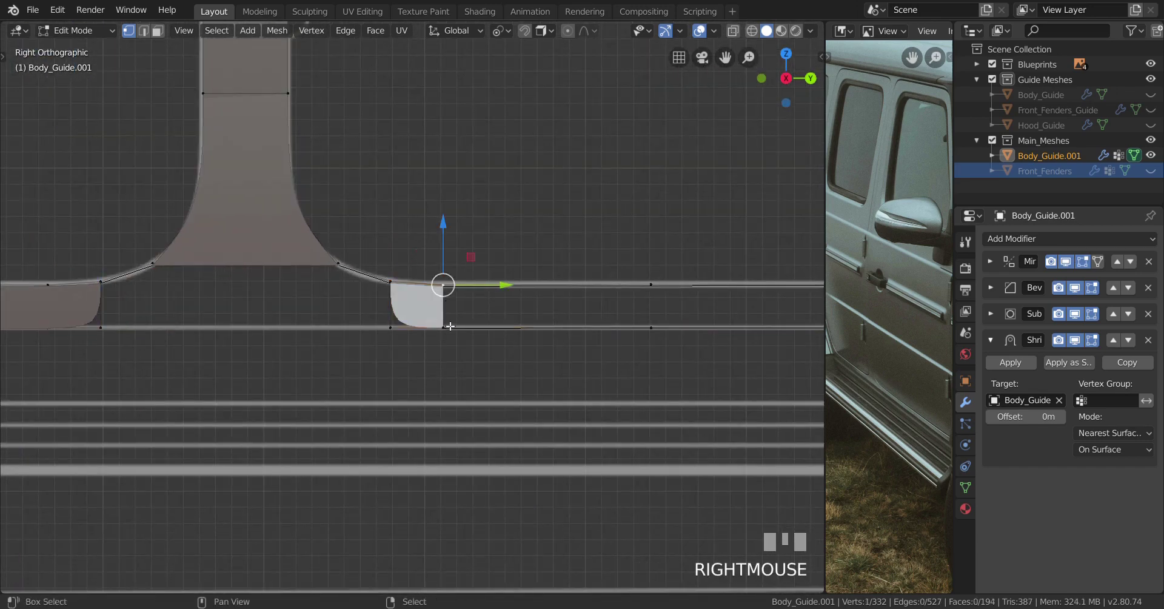
{"action": "scroll", "coordinate": [634, 325], "scroll_direction": "down", "scroll_amount": 3}
{"action": "middle_click_drag", "start_coordinate": [634, 325], "coordinate": [373, 341], "text": "shift"}
{"action": "scroll", "coordinate": [358, 342], "scroll_direction": "up", "scroll_amount": 1}
{"action": "key", "text": "f"}
{"action": "key", "text": "f"}
{"action": "key", "text": "f"}
{"action": "key", "text": "f"}
{"action": "key", "text": "f"}
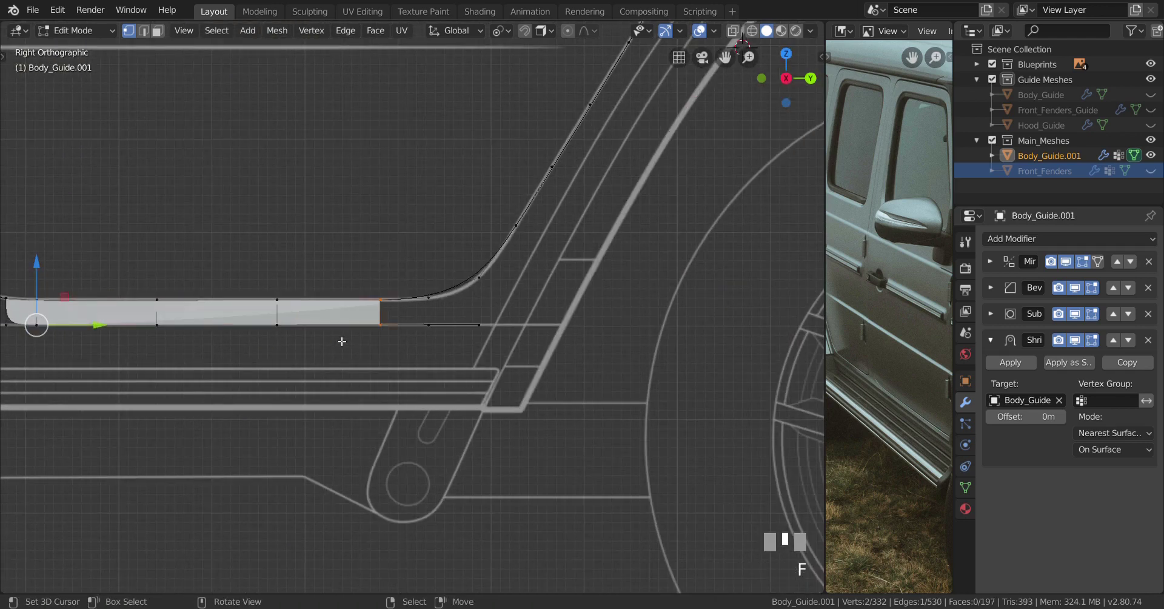
Move the rear sill strip's bottom rear corner vertex backward along the sill line
{"action": "scroll", "coordinate": [443, 326], "scroll_direction": "up", "scroll_amount": 1}
{"action": "right_click", "coordinate": [463, 356]}
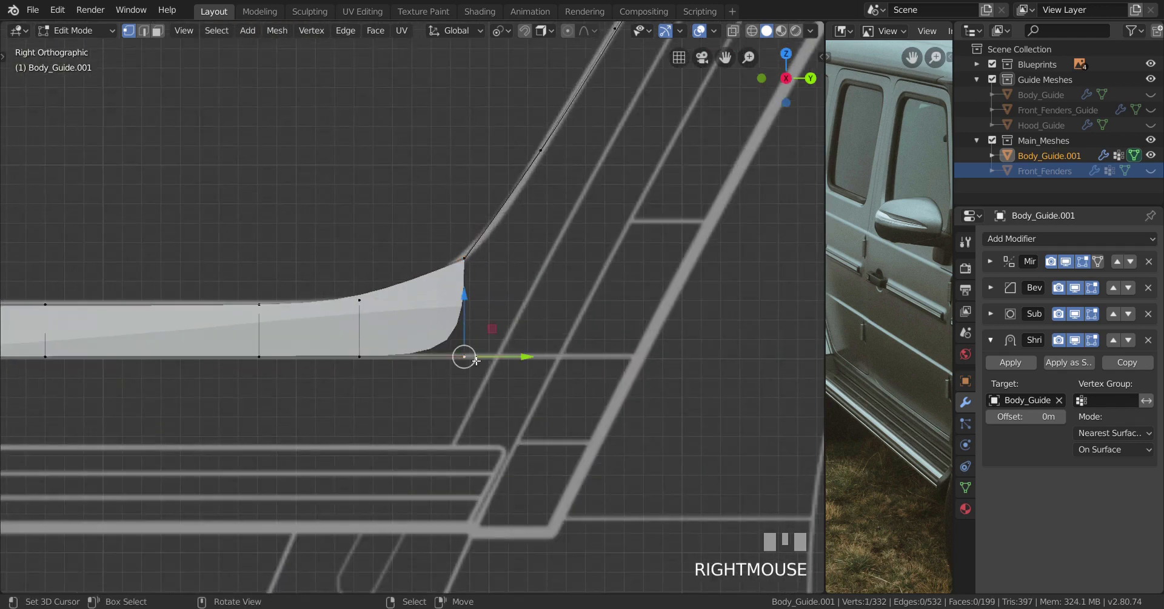
{"action": "left_click_drag", "start_coordinate": [528, 355], "coordinate": [606, 348]}
Leave mesh editing and examine the whole mirrored body with its sill strips in perspective
{"action": "key", "text": "Tab"}
{"action": "scroll", "coordinate": [366, 359], "scroll_direction": "down", "scroll_amount": 2}
{"action": "mouse_move", "coordinate": [366, 359]}
{"action": "middle_mouse_down", "text": "shift"}
{"action": "mouse_move", "coordinate": [518, 350]}
{"action": "mouse_move", "coordinate": [345, 371]}
{"action": "mouse_move", "coordinate": [410, 347]}
{"action": "mouse_move", "coordinate": [388, 365]}
{"action": "mouse_move", "coordinate": [361, 363]}
{"action": "middle_mouse_up", "text": "shift"}
{"action": "scroll", "coordinate": [346, 372], "scroll_direction": "down", "scroll_amount": 3}
{"action": "scroll", "coordinate": [286, 349], "scroll_direction": "up", "scroll_amount": 3}
{"action": "scroll", "coordinate": [442, 390], "scroll_direction": "down", "scroll_amount": 2}
{"action": "middle_click_drag", "start_coordinate": [442, 389], "coordinate": [500, 398]}
{"action": "scroll", "coordinate": [439, 394], "scroll_direction": "down", "scroll_amount": 2}
{"action": "middle_click_drag", "start_coordinate": [418, 381], "coordinate": [413, 379]}
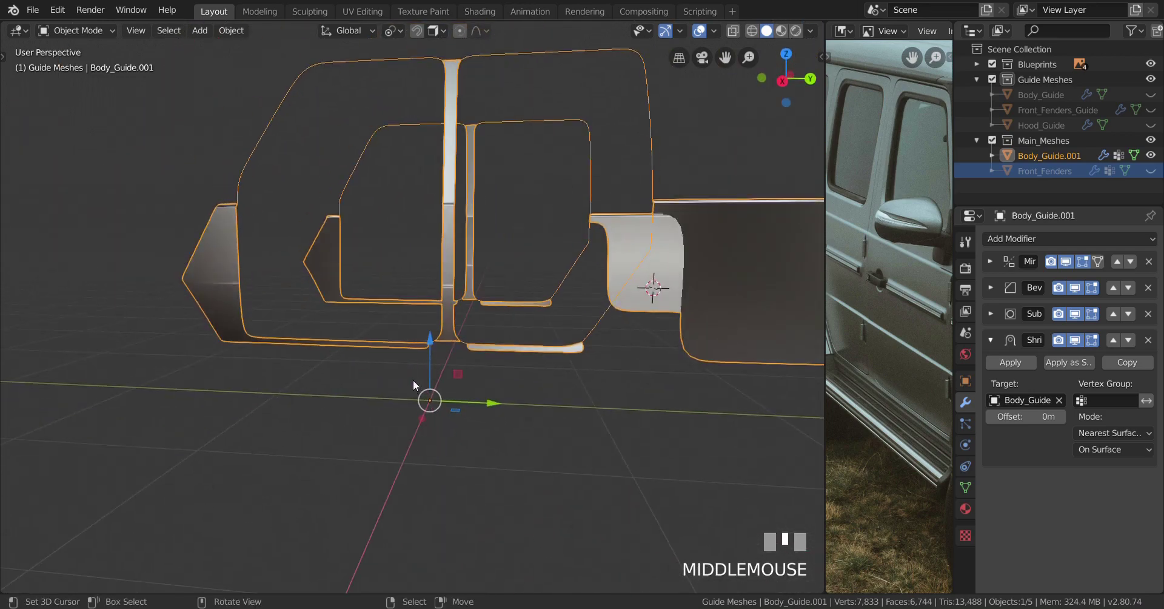
Extrude the centre pillar's bottom edge straight down along Z to the sill line between the two sill strips
{"action": "key", "text": "KP_3"}
{"action": "key", "text": "Tab"}
{"action": "scroll", "coordinate": [413, 379], "scroll_direction": "up", "scroll_amount": 5}
{"action": "scroll", "coordinate": [503, 379], "scroll_direction": "up", "scroll_amount": 5}
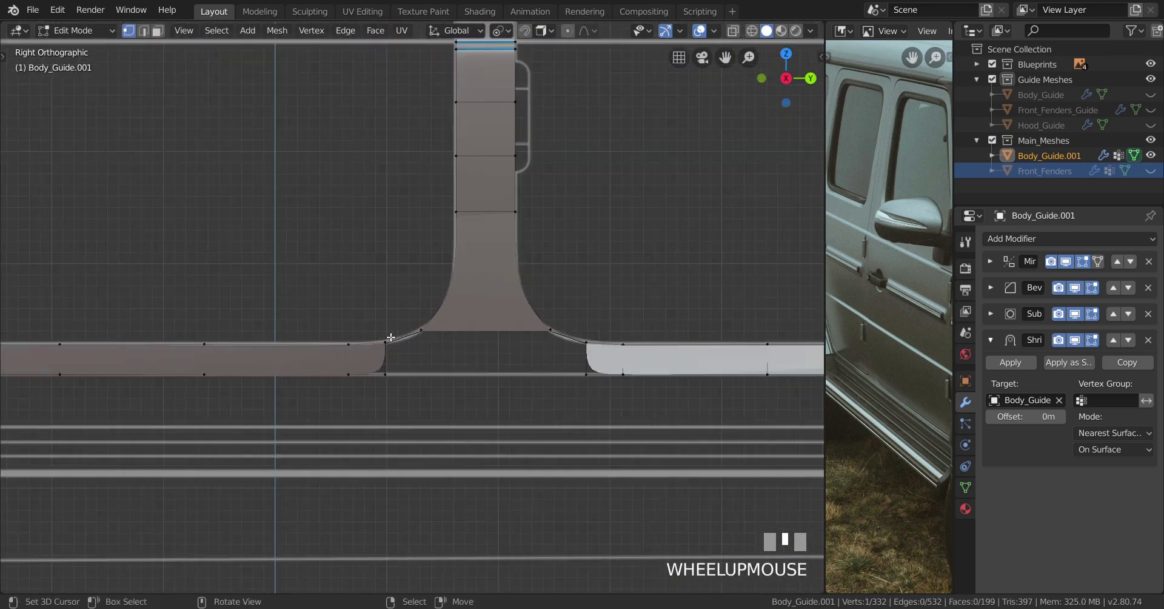
{"action": "middle_click_drag", "start_coordinate": [503, 380], "coordinate": [424, 356], "text": "shift"}
{"action": "scroll", "coordinate": [338, 317], "scroll_direction": "up", "scroll_amount": 3}
{"action": "right_click", "coordinate": [408, 310]}
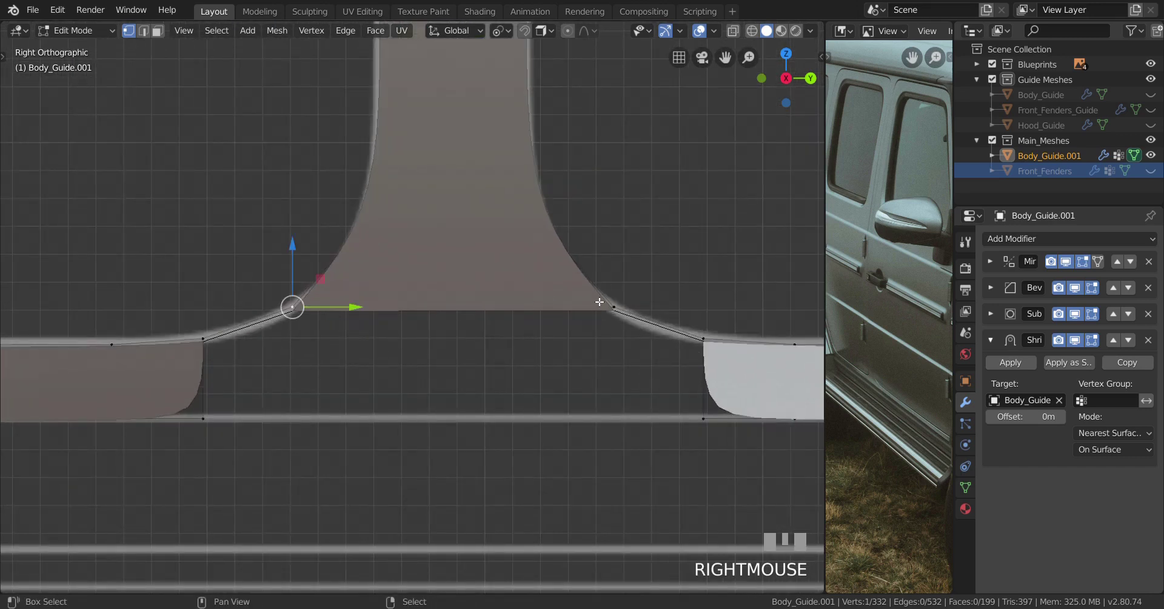
{"action": "right_click", "coordinate": [599, 301], "text": "shift"}
{"action": "scroll", "coordinate": [471, 325], "scroll_direction": "down", "scroll_amount": 2}
{"action": "middle_click_drag", "start_coordinate": [470, 325], "coordinate": [509, 320], "text": "shift"}
{"action": "key", "text": "e"}
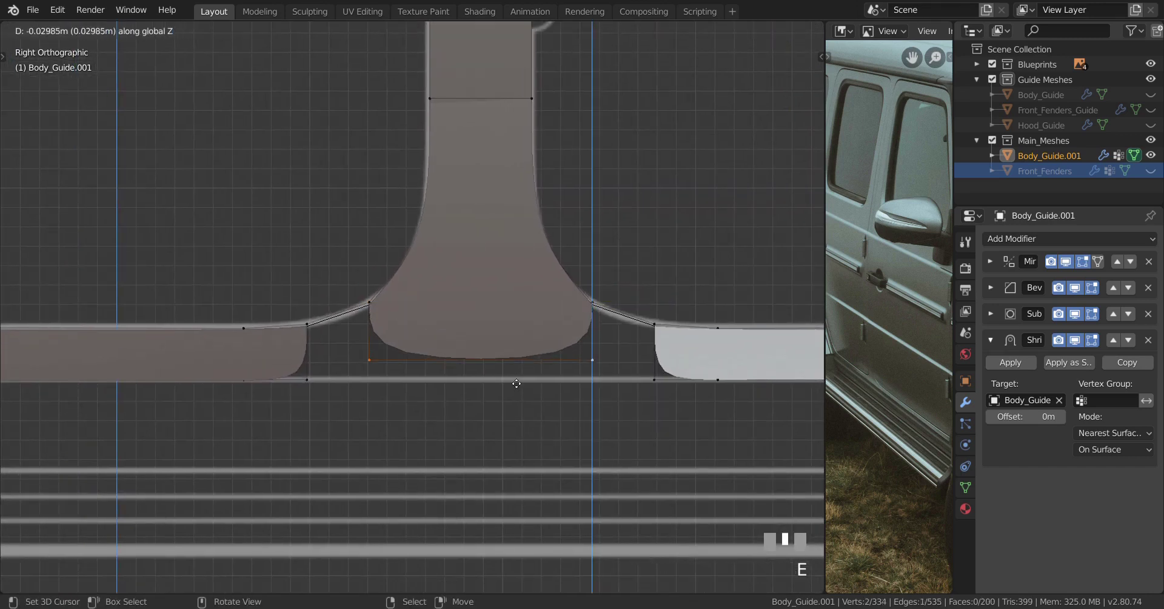
{"action": "left_click", "coordinate": [525, 434], "text": "shift"}
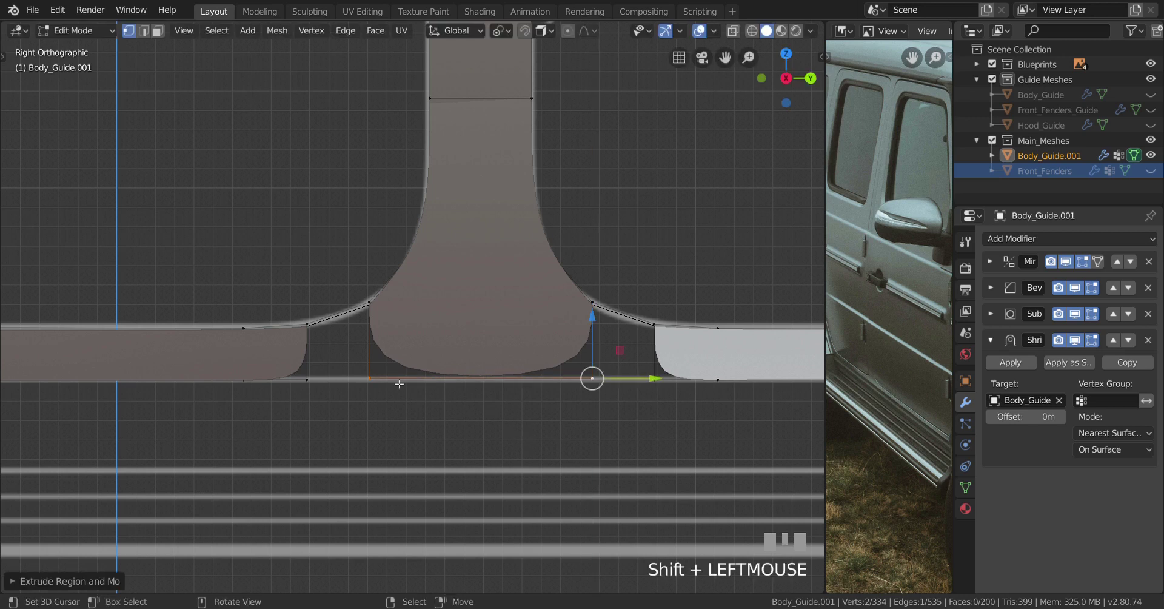
Flatten the pillar's new bottom vertices along Z to the height of the front sill strip's lower rear corner
{"action": "right_click", "coordinate": [302, 393], "text": "shift"}
{"action": "key", "text": "s"}
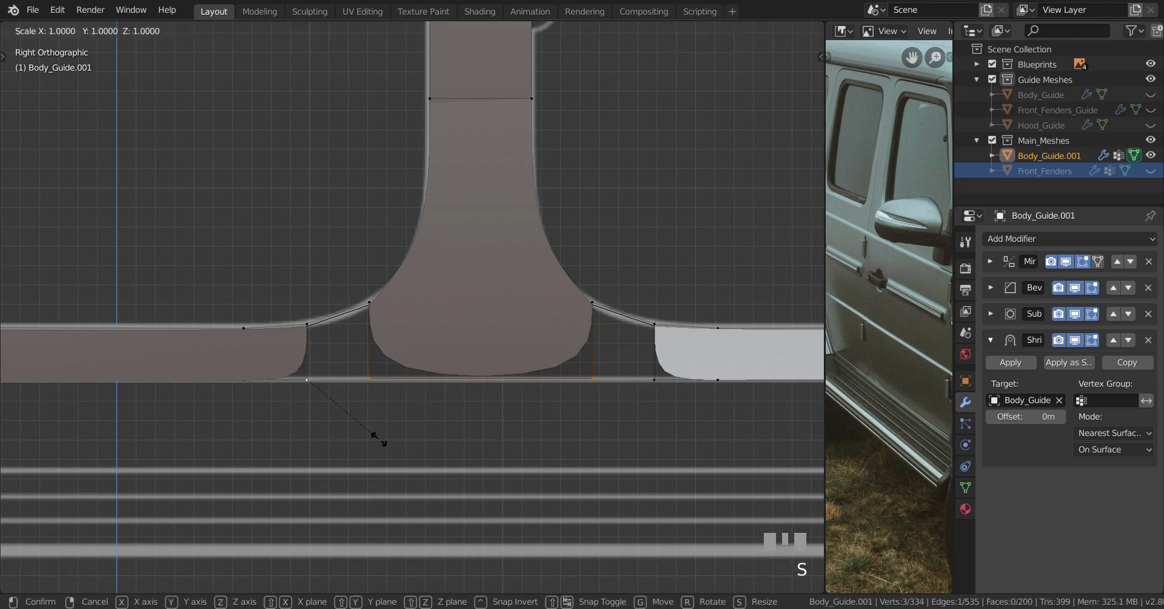
{"action": "key", "text": "z"}
{"action": "key", "text": "Return"}
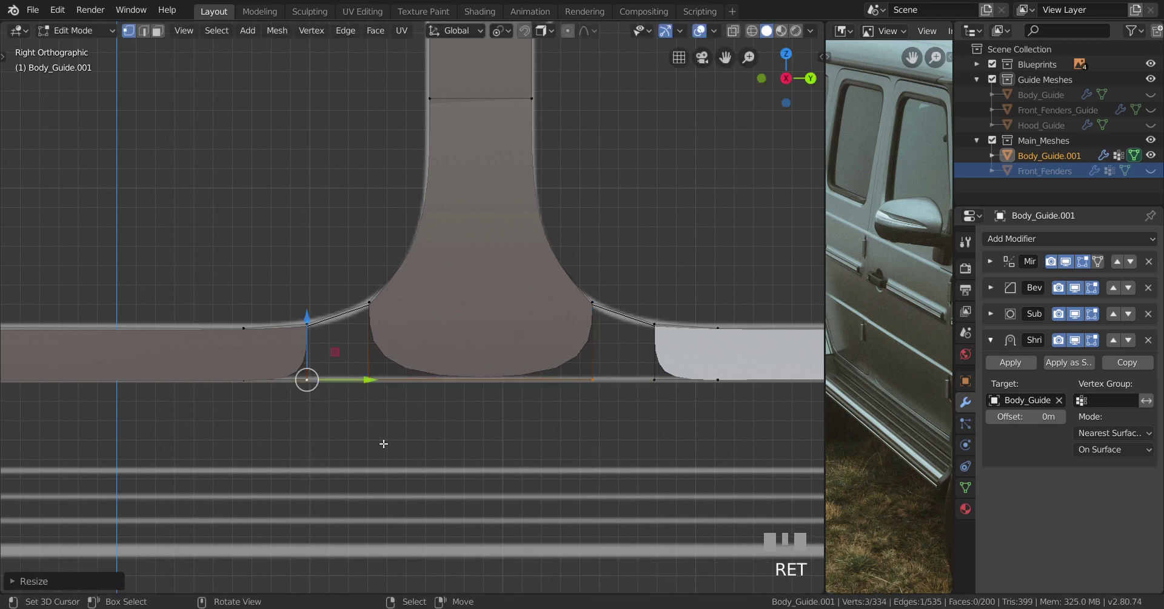
Fill the faces joining the centre pillar's base to the front sill strip and to the rear sill strip
{"action": "right_click", "coordinate": [290, 309]}
{"action": "right_click", "coordinate": [305, 383], "text": "shift"}
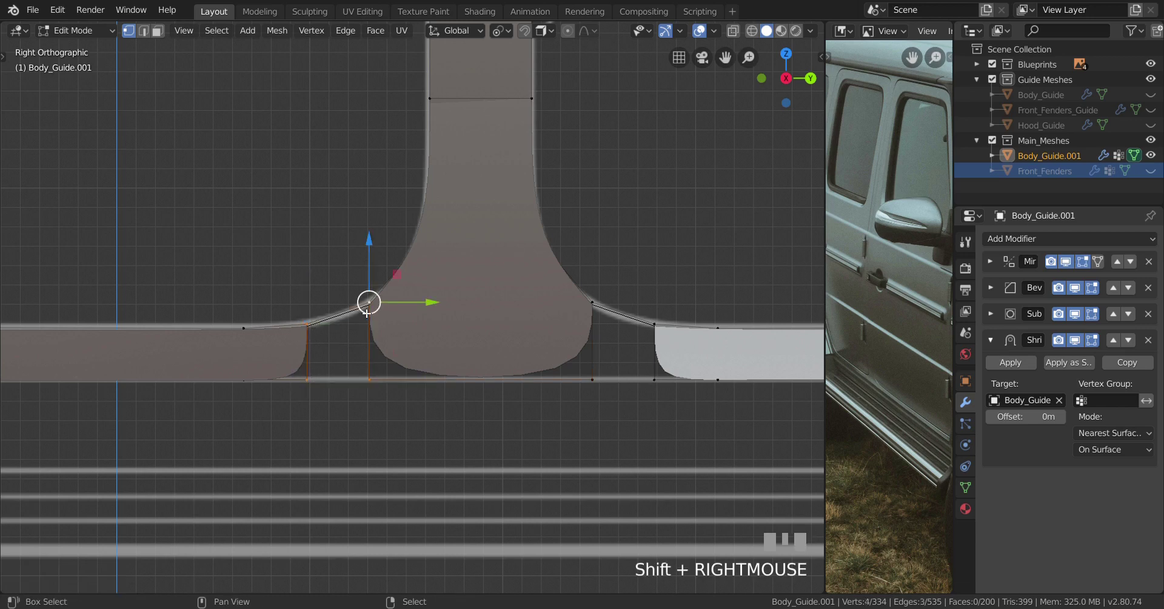
{"action": "key", "text": "f"}
{"action": "middle_click_drag", "start_coordinate": [502, 347], "coordinate": [325, 373], "text": "shift"}
{"action": "right_click", "coordinate": [415, 331]}
{"action": "right_click", "coordinate": [435, 406], "text": "shift"}
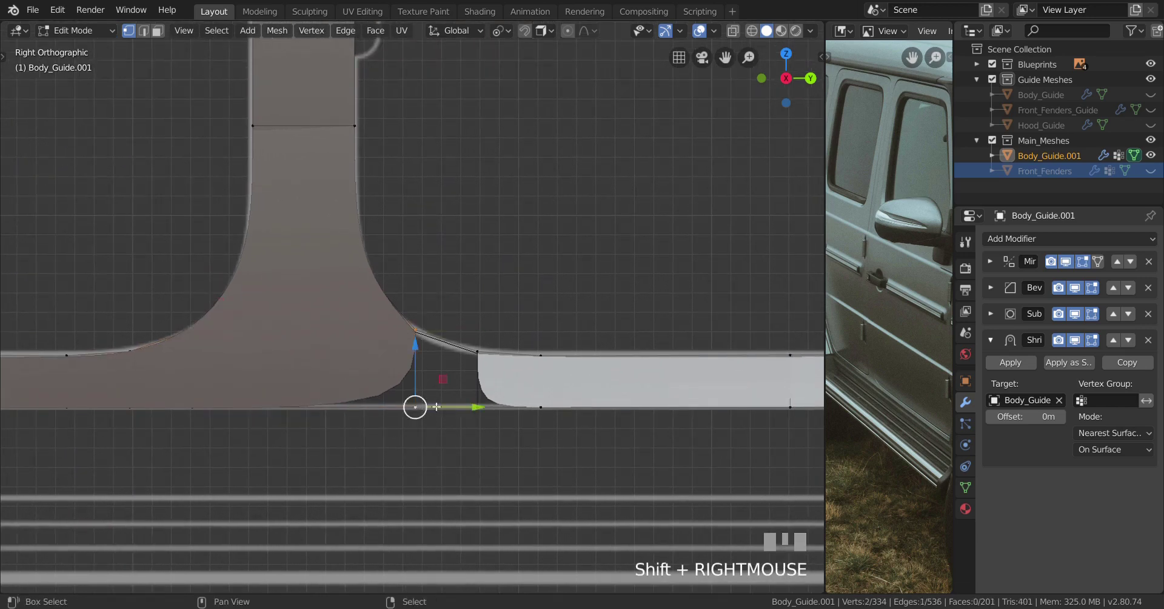
{"action": "right_click", "coordinate": [478, 405], "text": "shift"}
{"action": "key", "text": "f"}
Recalculate the normals of the entire Body_Guide.001 mesh to point outside
{"action": "scroll", "coordinate": [425, 379], "scroll_direction": "down", "scroll_amount": 5}
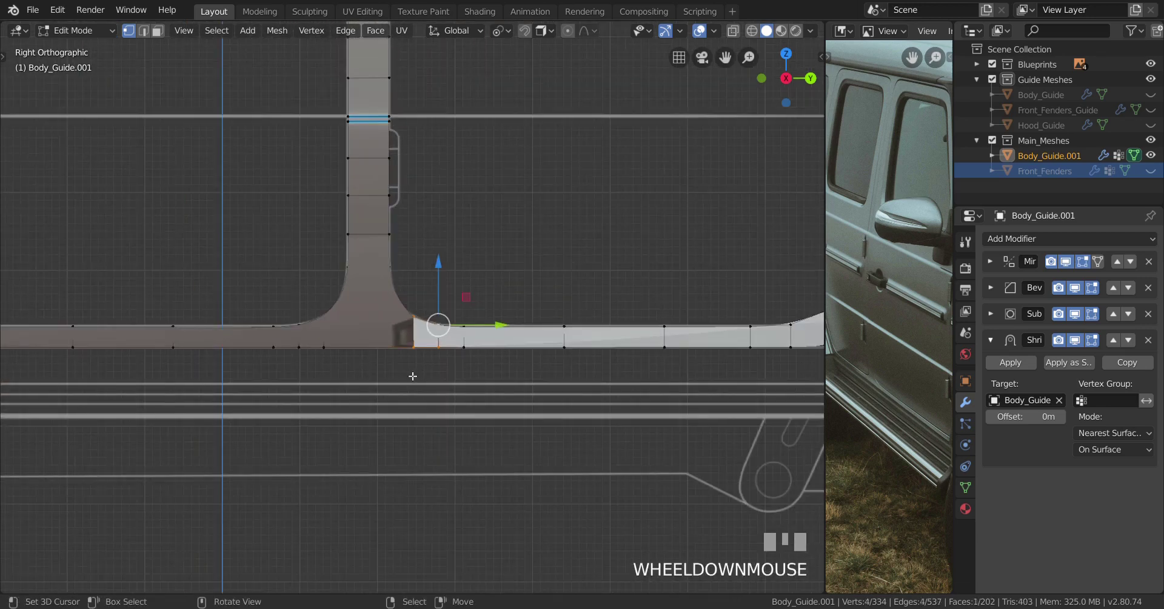
{"action": "scroll", "coordinate": [413, 376], "scroll_direction": "up", "scroll_amount": 2}
{"action": "middle_click_drag", "start_coordinate": [442, 400], "coordinate": [392, 364]}
{"action": "scroll", "coordinate": [430, 396], "scroll_direction": "down", "scroll_amount": 2}
{"action": "scroll", "coordinate": [403, 398], "scroll_direction": "up", "scroll_amount": 2}
{"action": "scroll", "coordinate": [400, 397], "scroll_direction": "down", "scroll_amount": 1}
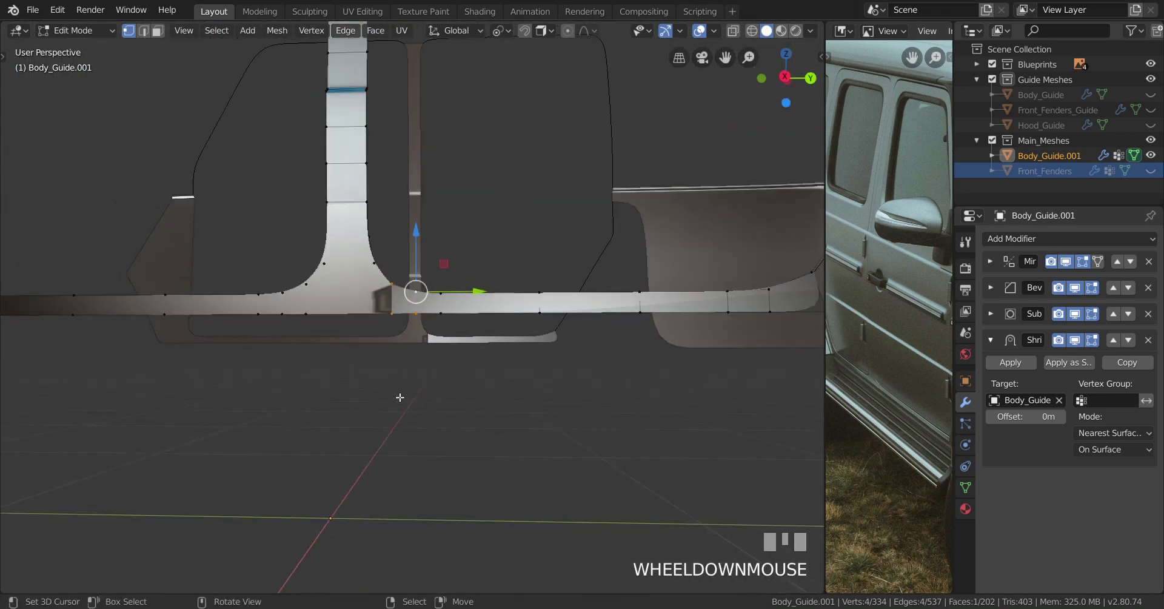
{"action": "key", "text": "a"}
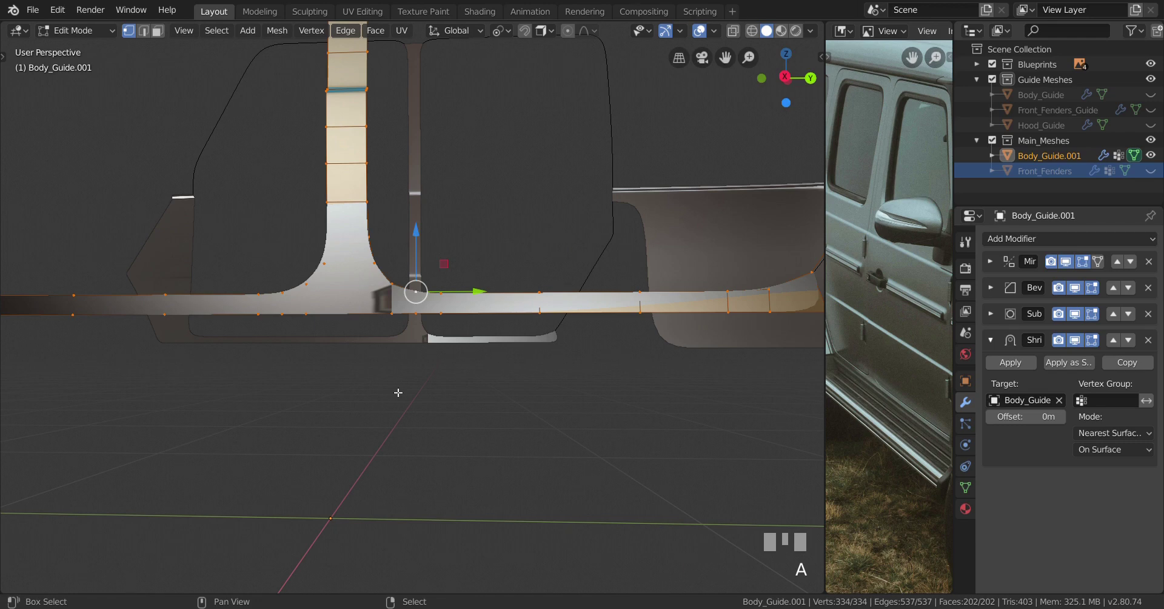
{"action": "key", "text": "shift+n"}
Leave mesh editing and examine the joined pillar and sill in perspective and from the right side
{"action": "scroll", "coordinate": [398, 392], "scroll_direction": "down", "scroll_amount": 2}
{"action": "middle_click_drag", "start_coordinate": [398, 392], "coordinate": [536, 398]}
{"action": "key", "text": "Tab"}
{"action": "scroll", "coordinate": [409, 434], "scroll_direction": "up", "scroll_amount": 2}
{"action": "key", "text": "KP_3"}
{"action": "scroll", "coordinate": [421, 430], "scroll_direction": "up", "scroll_amount": 3}
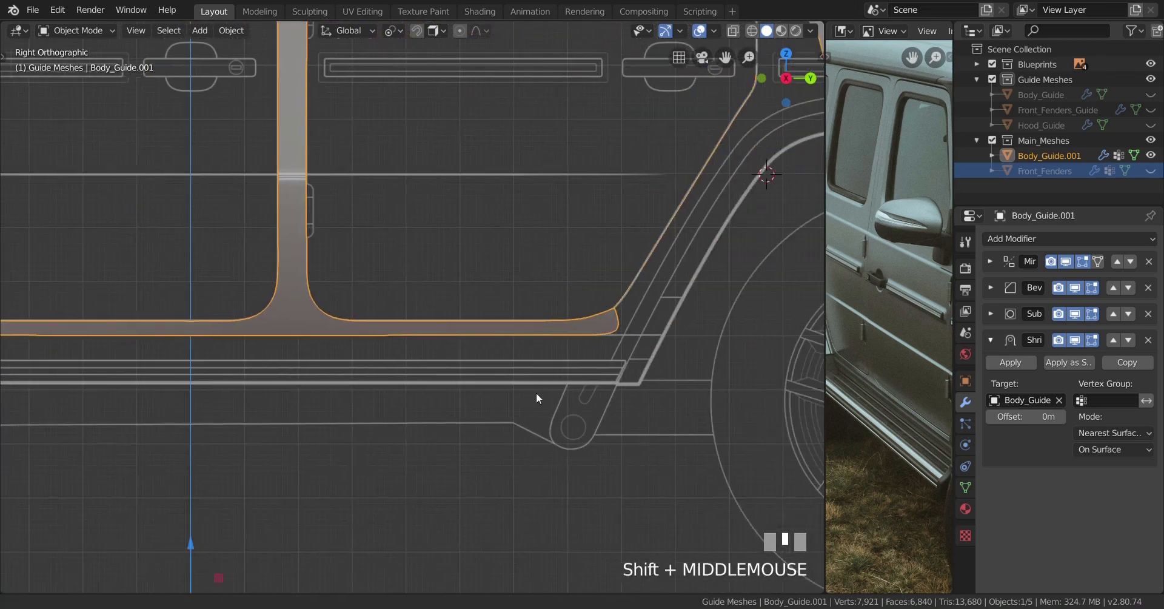
Return to mesh editing of Body_Guide.001 and save the file g_wagon.blend
{"action": "key", "text": "Tab"}
{"action": "scroll", "coordinate": [343, 380], "scroll_direction": "down", "scroll_amount": 2}
{"action": "middle_click_drag", "start_coordinate": [344, 379], "coordinate": [394, 382], "text": "shift"}
{"action": "scroll", "coordinate": [361, 385], "scroll_direction": "down", "scroll_amount": 2}
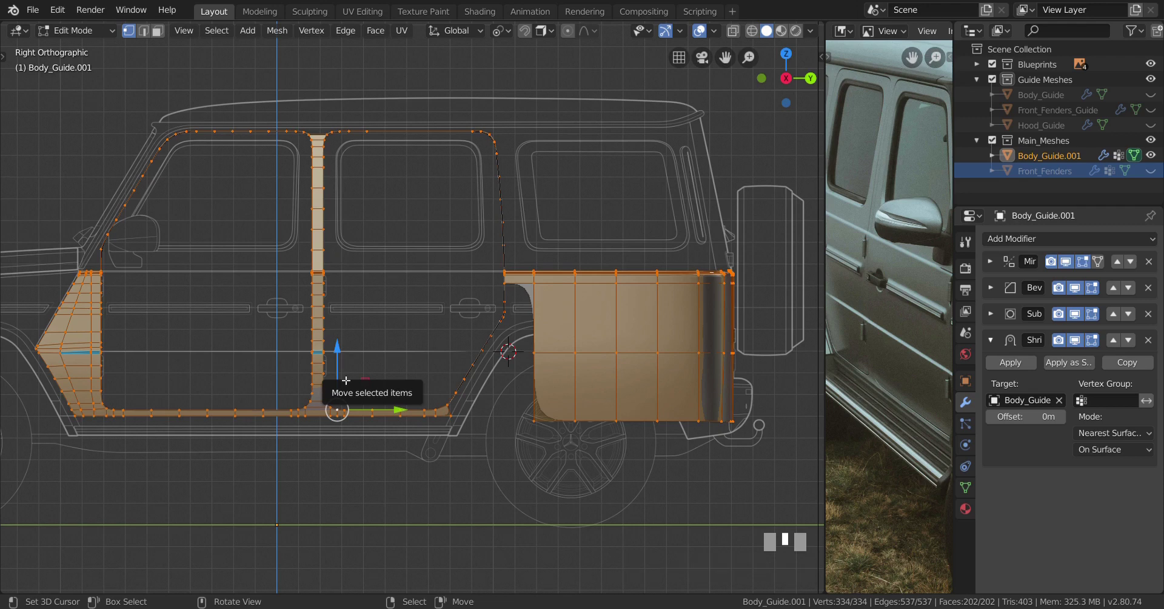
{"action": "middle_click_drag", "start_coordinate": [346, 380], "coordinate": [395, 416], "text": "shift"}
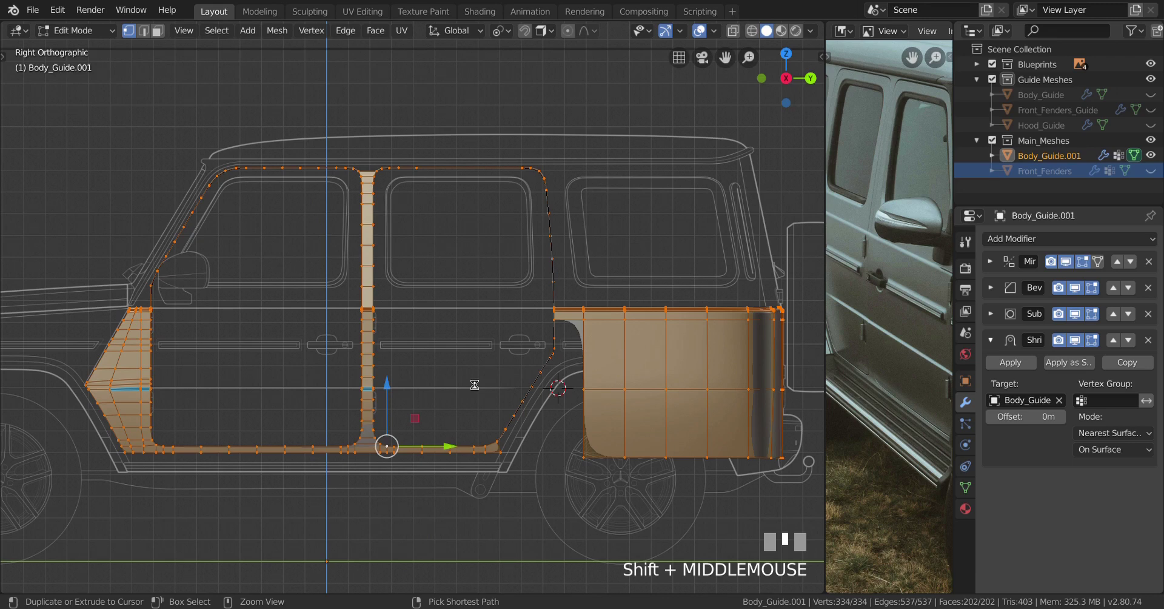
{"action": "key", "text": "ctrl+s"}
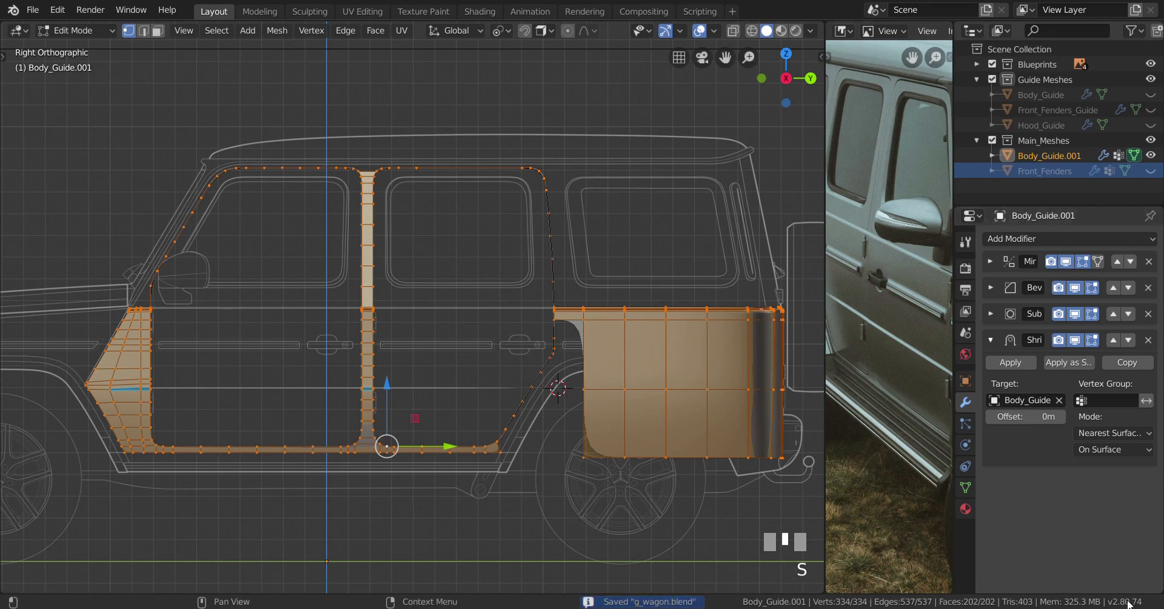